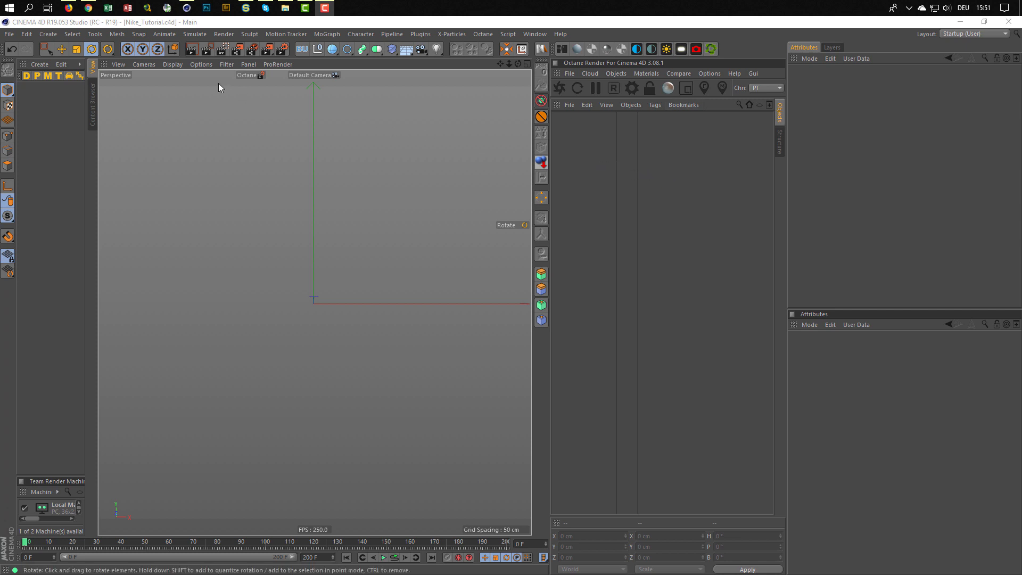
- Switch to Chrome and play part of the NIKE iD reference video on the portfolio page, pausing it after a few seconds
left_click(88, 8)
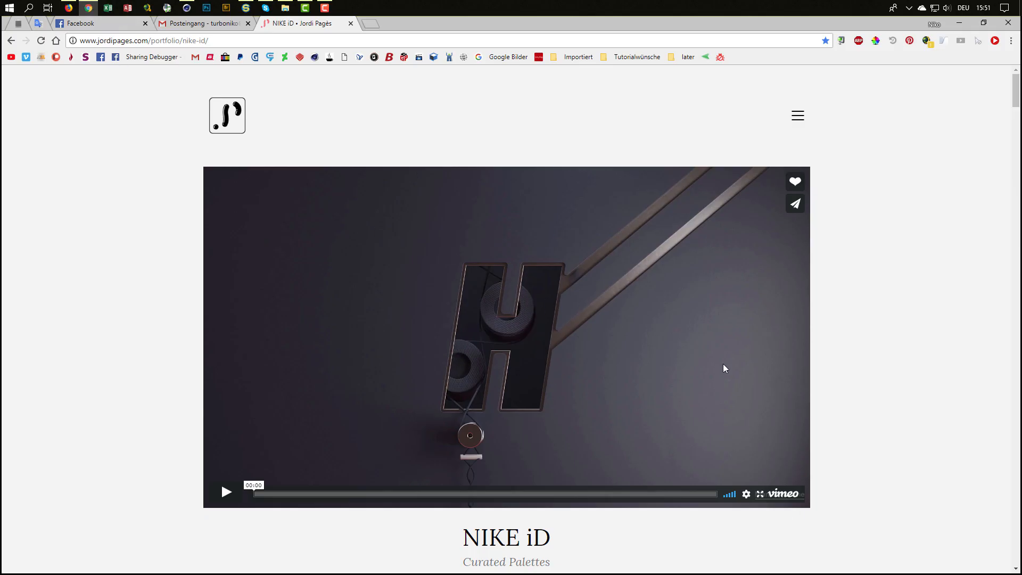
scroll(980, 186, "down", 5)
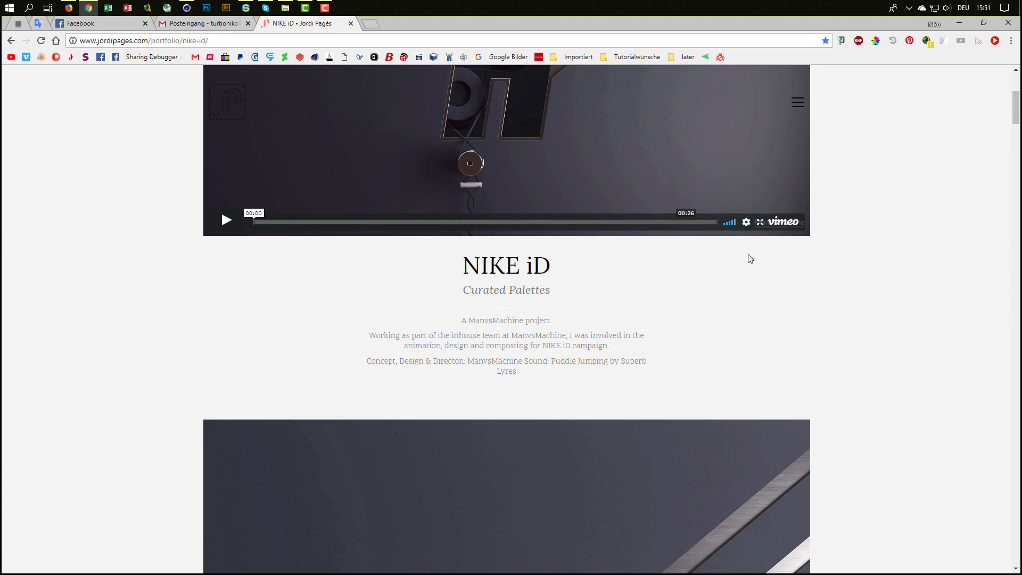
left_click_drag(1015, 115, 1015, 97)
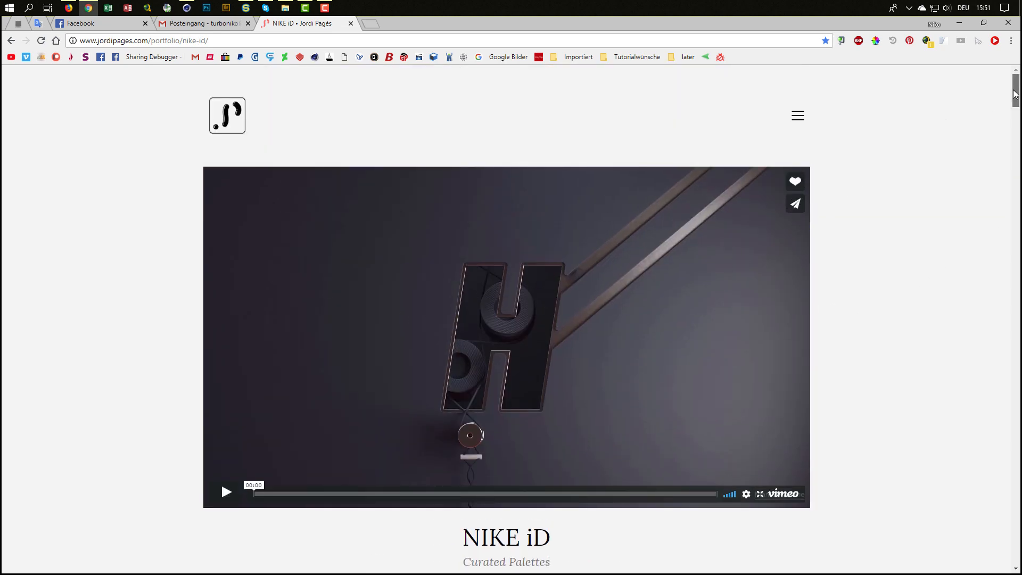
mouse_move(1014, 90)
left_mouse_down()
mouse_move(1000, 178)
mouse_move(997, 95)
left_mouse_up()
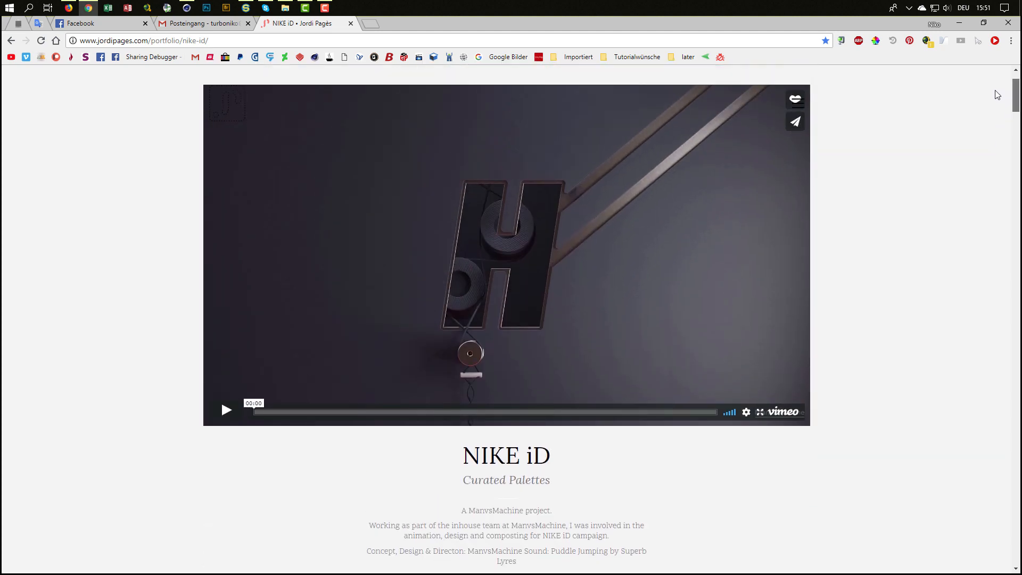
left_click(227, 411)
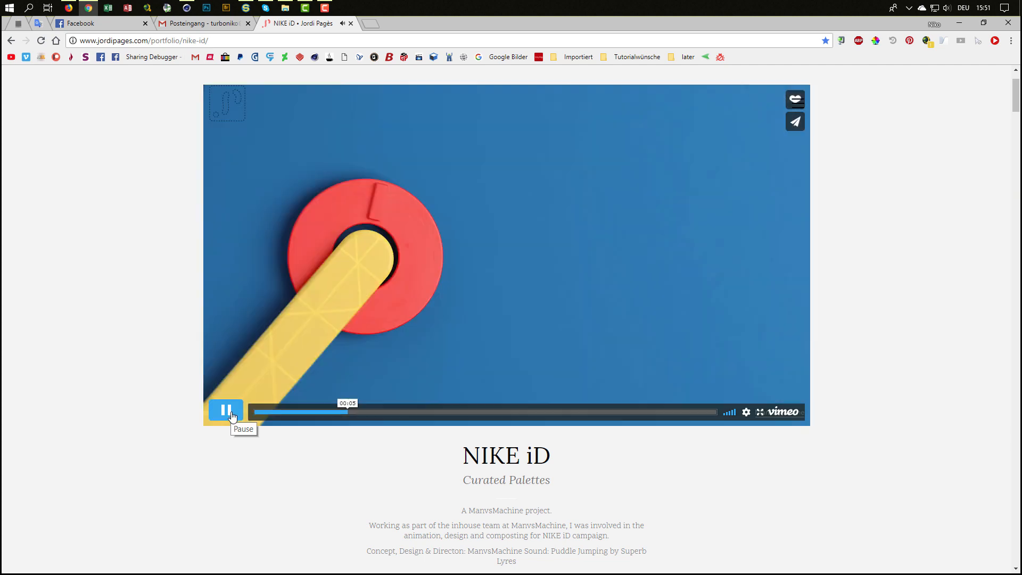
left_click(227, 411)
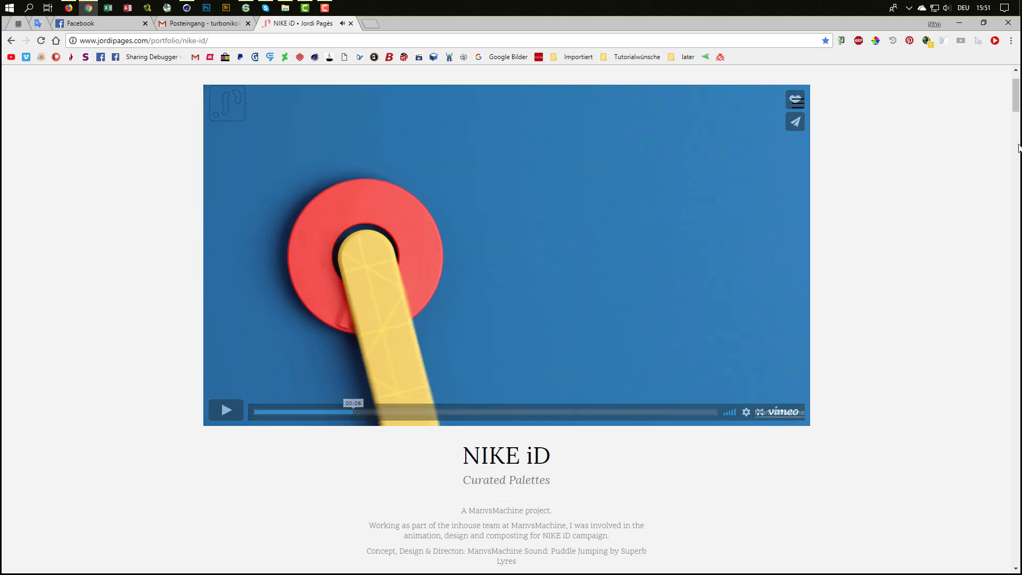
- Examine the large H still and the H animation further down the NIKE iD page, and return to Cinema 4D
left_click_drag(1016, 88, 1013, 132)
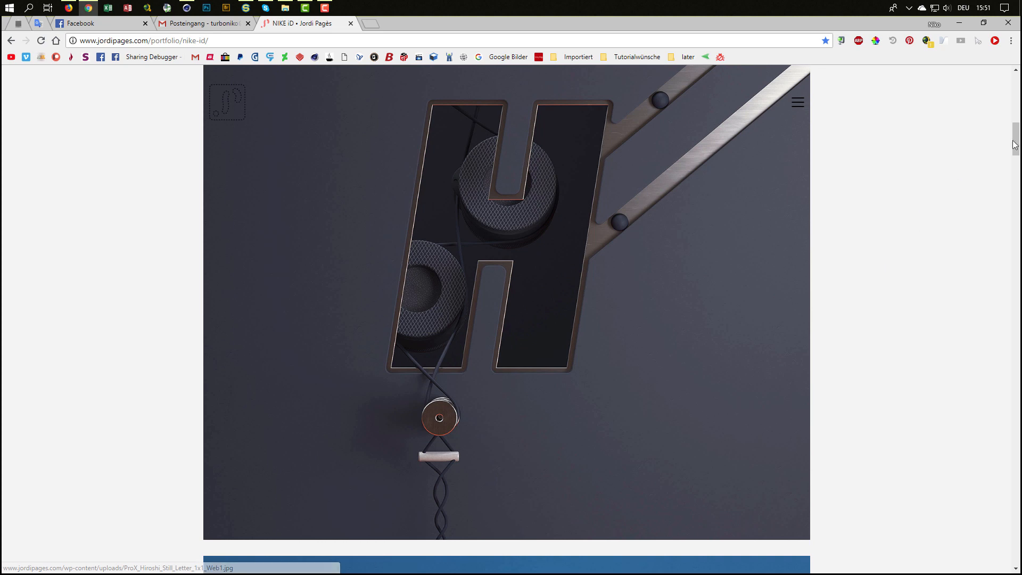
left_click_drag(1016, 152, 988, 303)
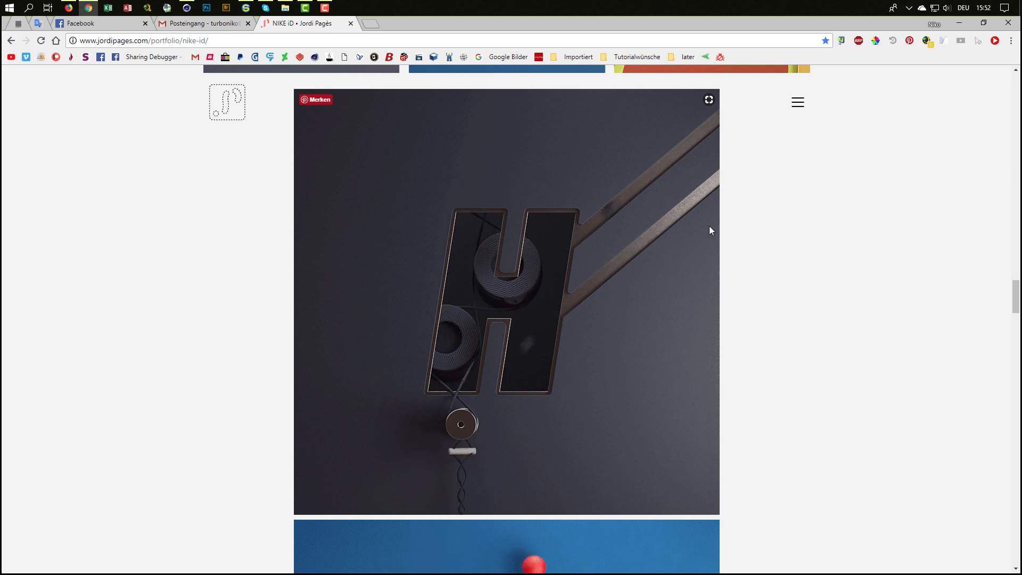
left_click(958, 26)
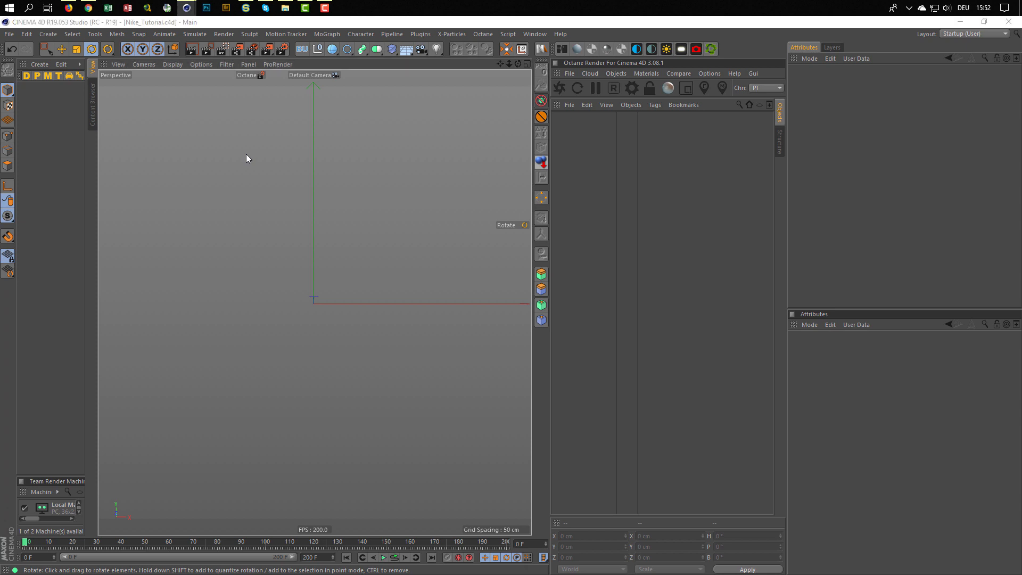
- Open the Picture Viewer and scrub through the Nike.gif reference animation from its first frame to frame 40
key("shift+F6")
left_click_drag(744, 322, 674, 265)
scroll(657, 265, "down", 5)
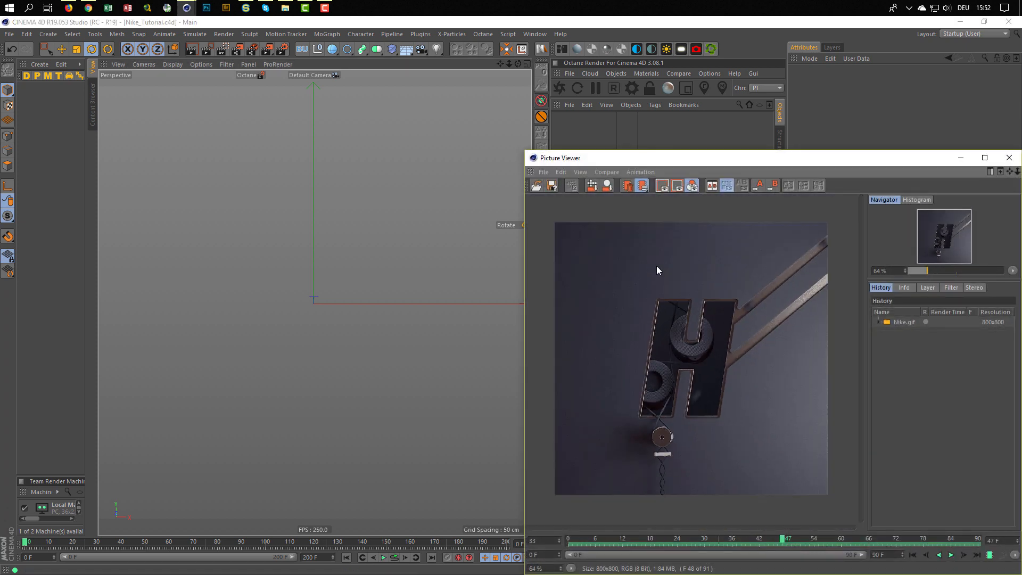
scroll(656, 269, "up", 2)
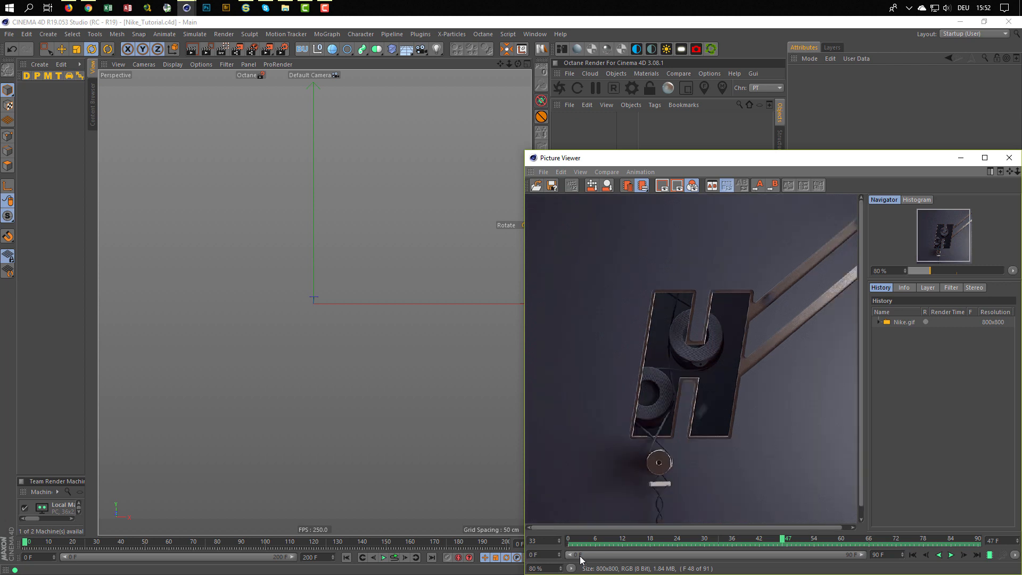
left_click_drag(788, 542, 545, 547)
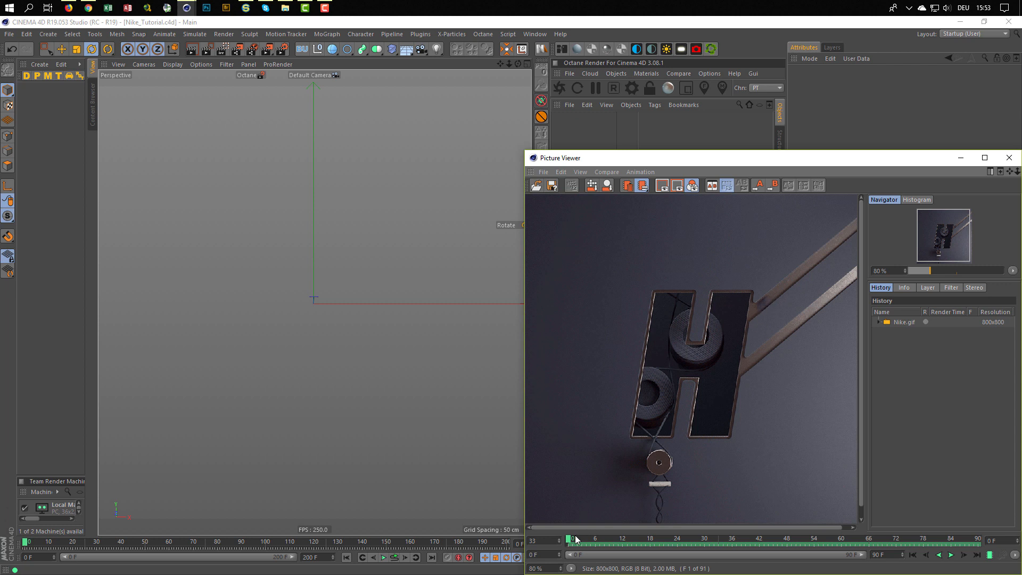
left_click_drag(569, 539, 752, 544)
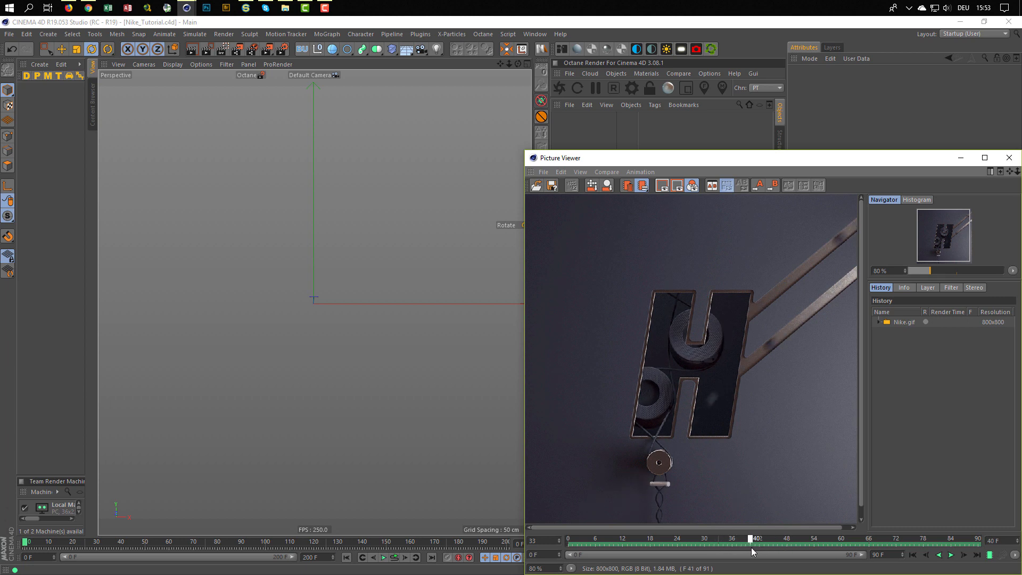
- Recheck the large H still on the NIKE iD page in Chrome, return to Cinema 4D and close the Picture Viewer
left_click(88, 8)
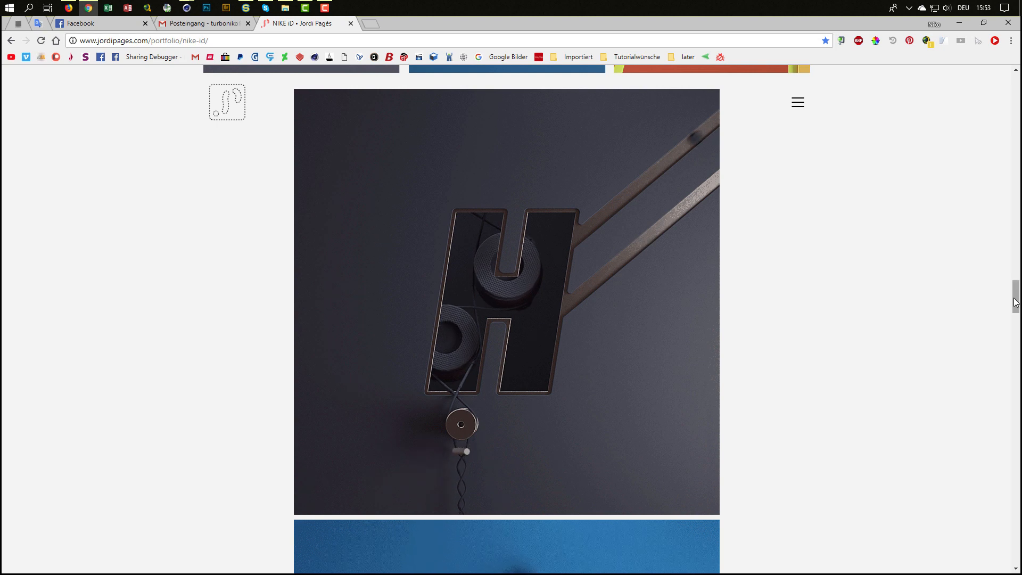
left_click_drag(1015, 296, 1016, 134)
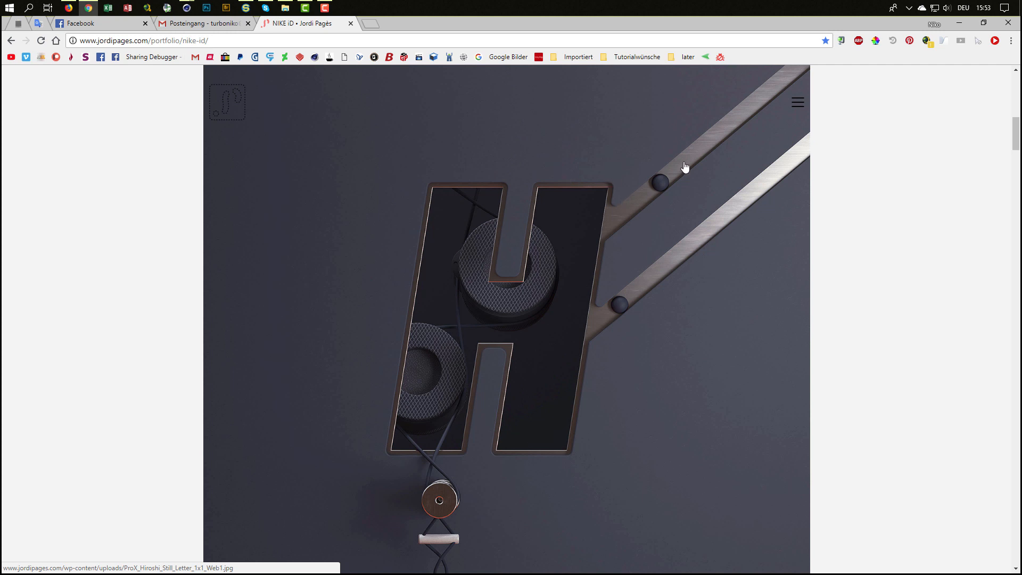
left_click(960, 23)
left_click(1008, 158)
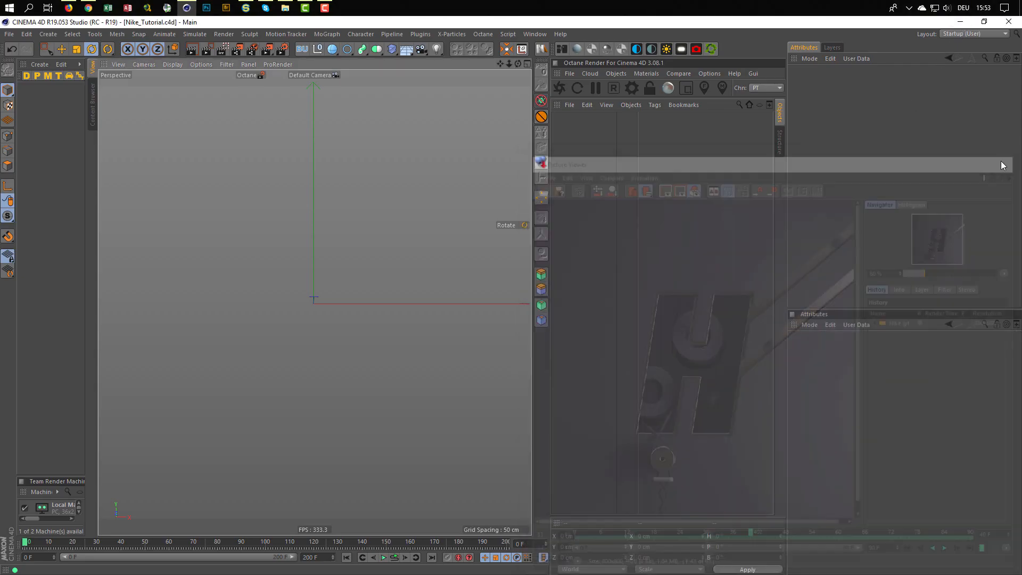
- Maximize the Front view and add a Rectangle spline, framing it fully in the view
middle_click(354, 164)
middle_click(369, 320)
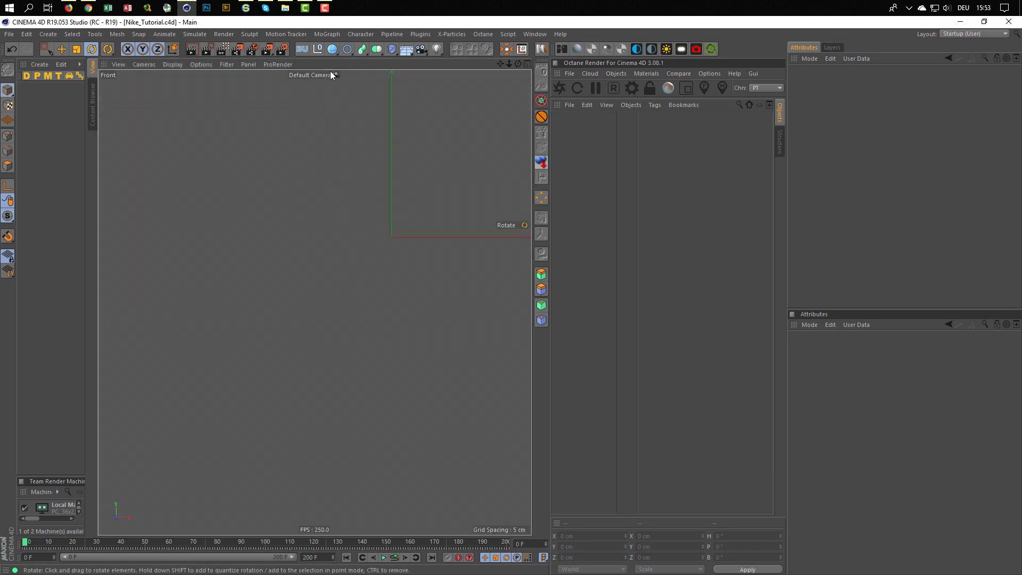
left_click(345, 49)
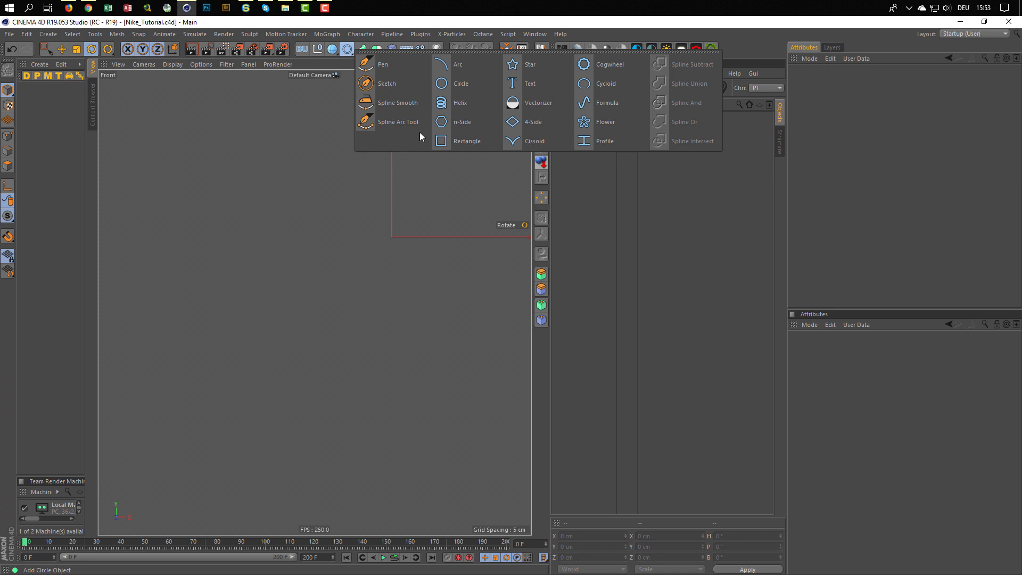
left_click(469, 142)
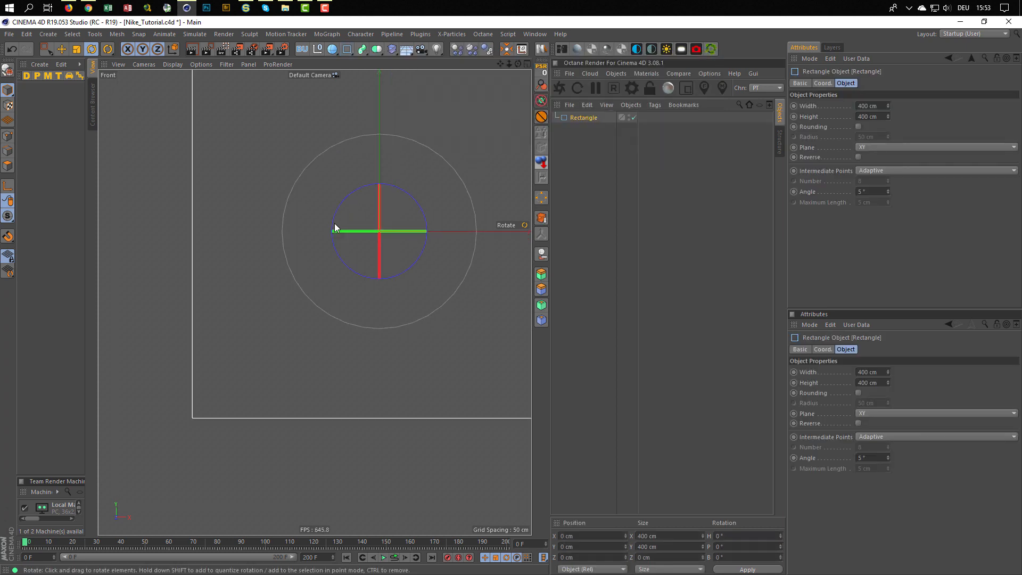
middle_click_drag(334, 222, 284, 304, "alt")
mouse_move(284, 303)
right_mouse_down("alt")
mouse_move(271, 307)
mouse_move(290, 297)
right_mouse_up("alt")
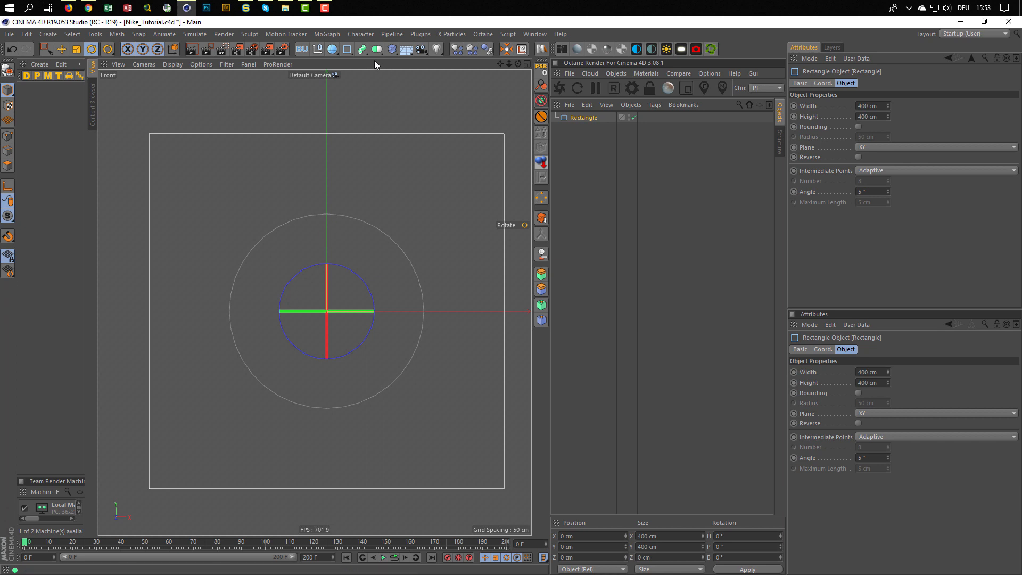
- Add a Text spline containing the letter "H" and set its alignment to Middle
left_click(348, 50)
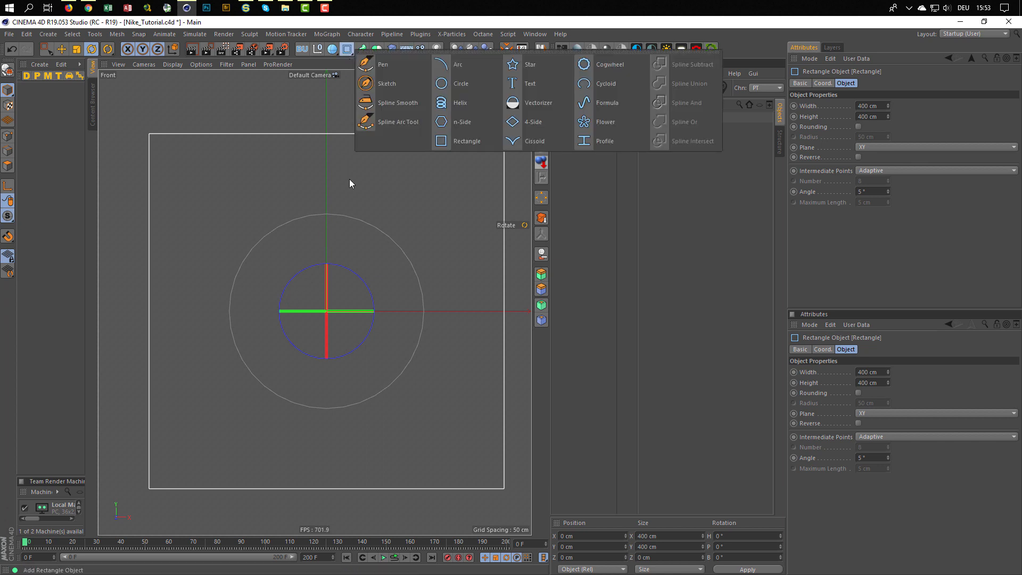
left_click(528, 83)
left_click_drag(831, 107, 797, 105)
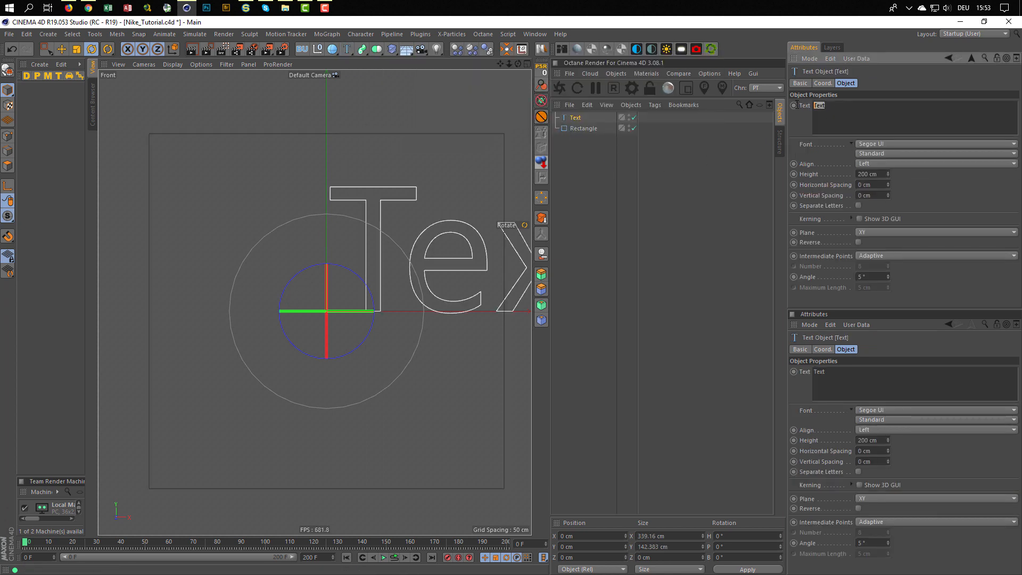
type("H")
left_click(886, 162)
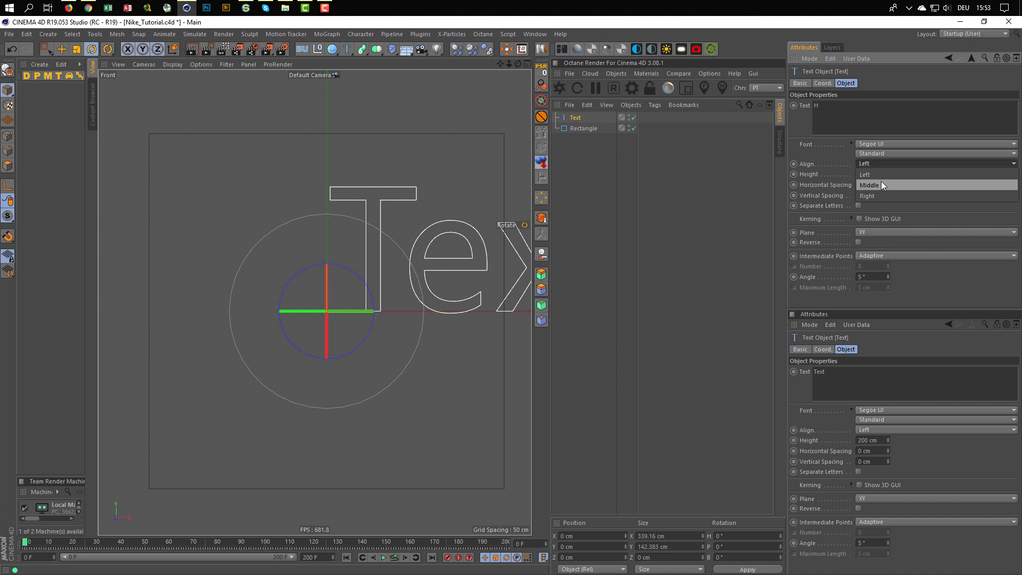
left_click(880, 181)
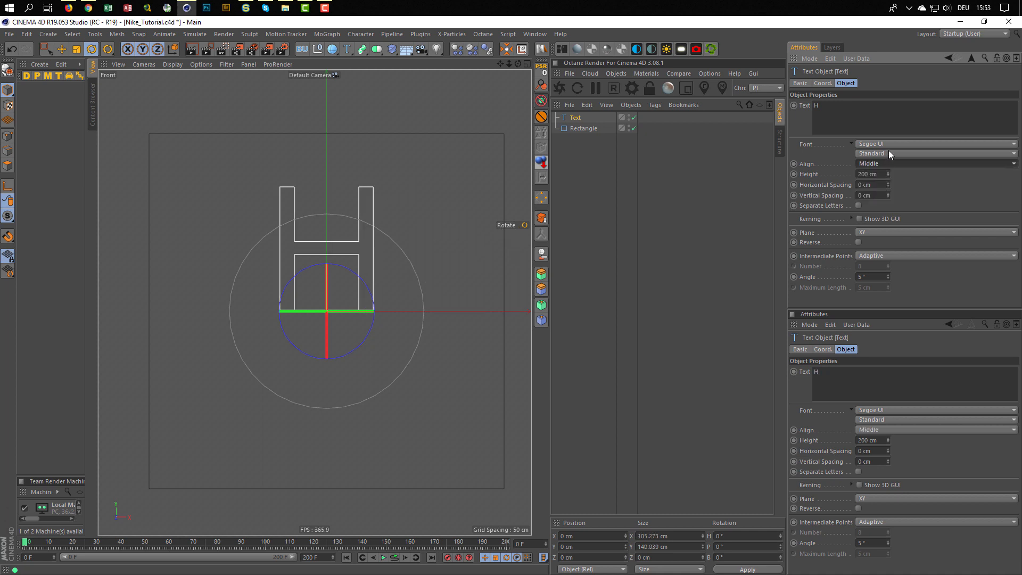
- Set the font of the H text spline to Segoe UI Black in the Italic style
left_click(889, 150)
left_click(886, 161)
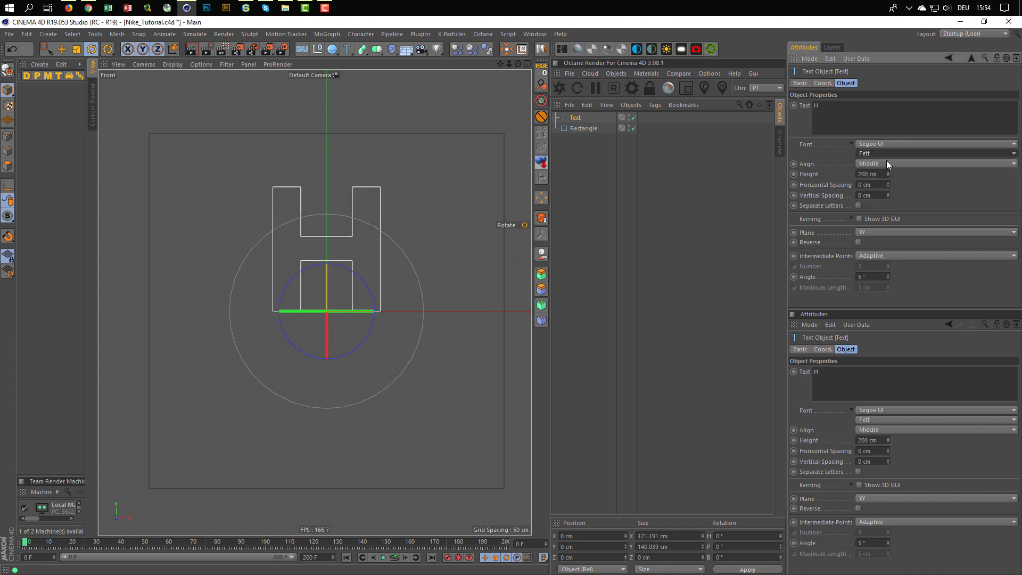
left_click(886, 162)
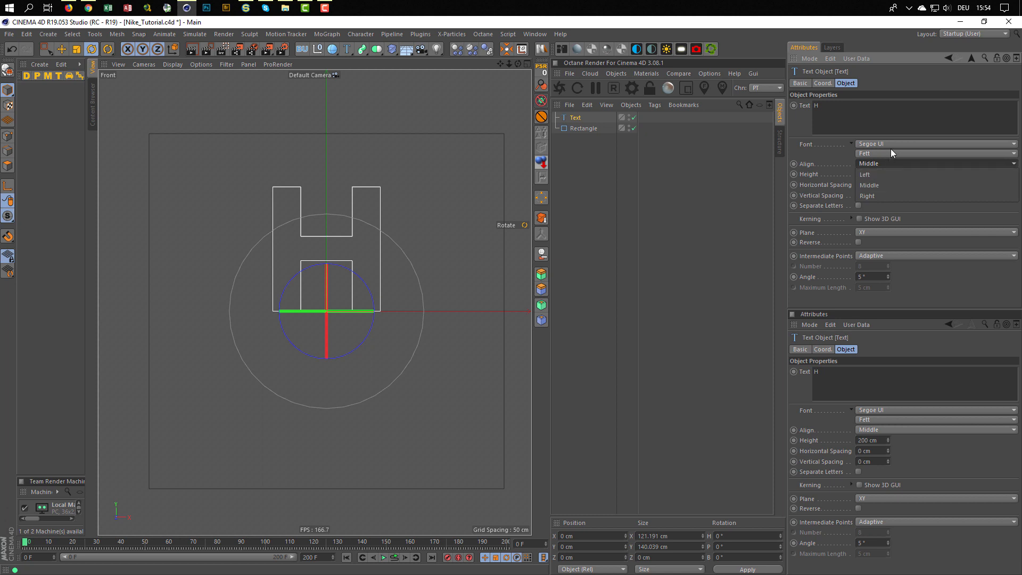
left_click(892, 145)
left_click(892, 144)
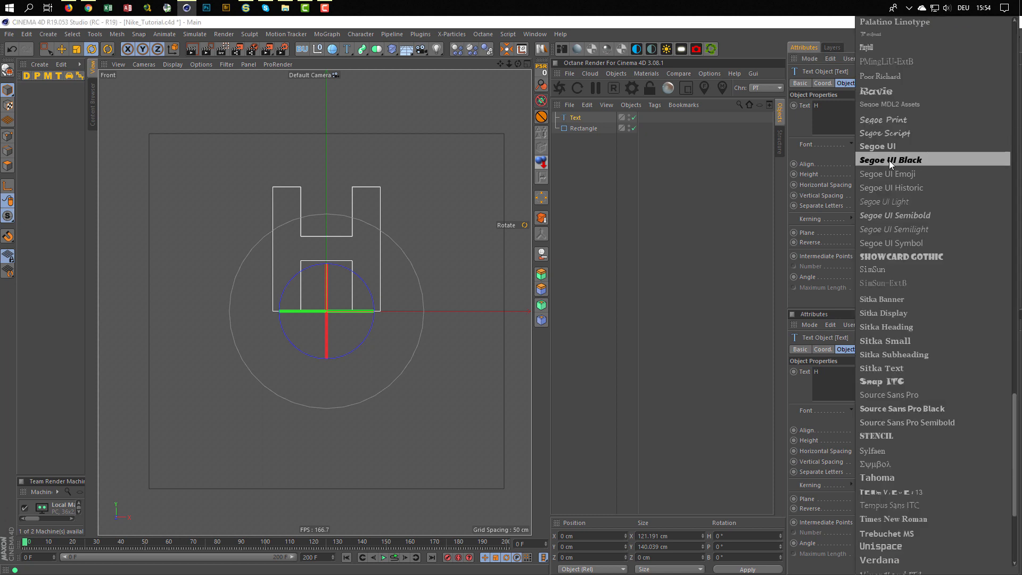
left_click(889, 159)
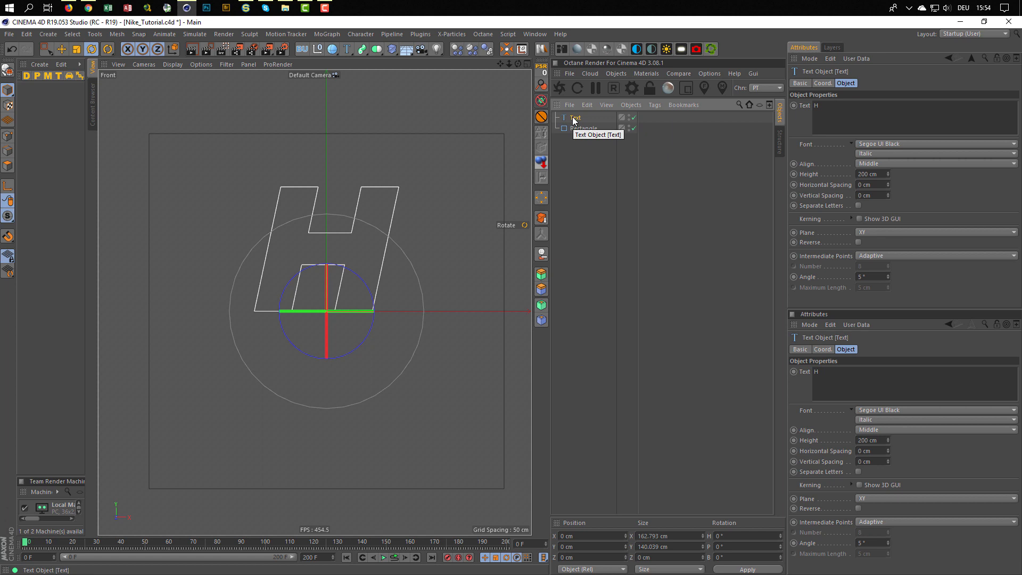
- Make the Text spline editable and center its axis on the letter with MagicCenter
key("c")
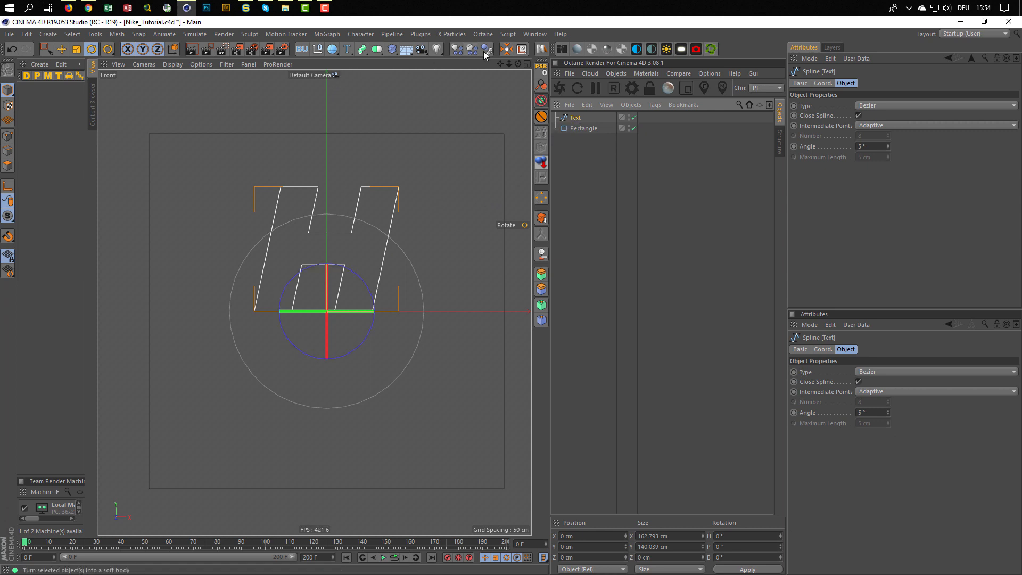
left_click(507, 49)
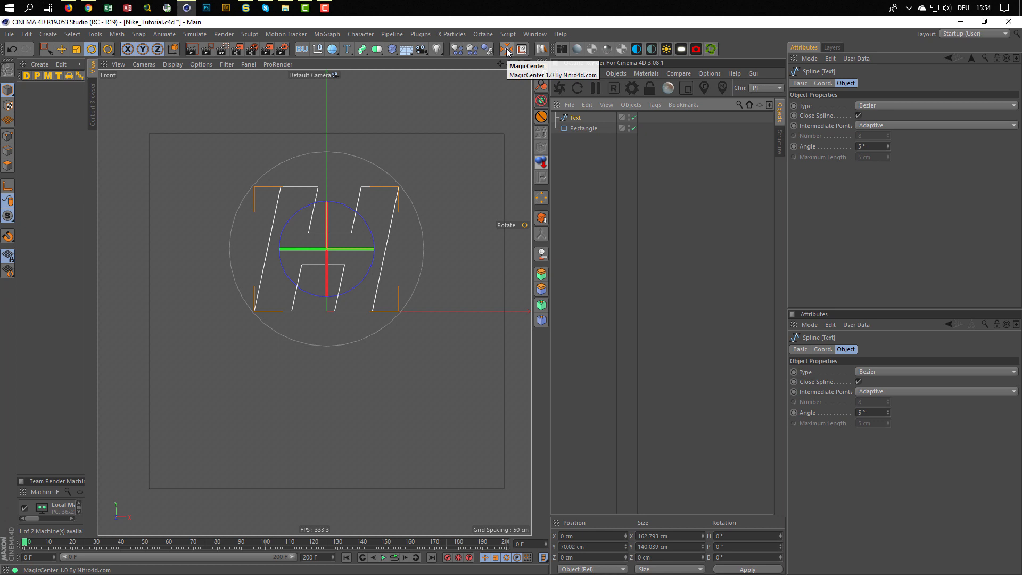
left_click(119, 33)
mouse_move(133, 132)
left_click(181, 131)
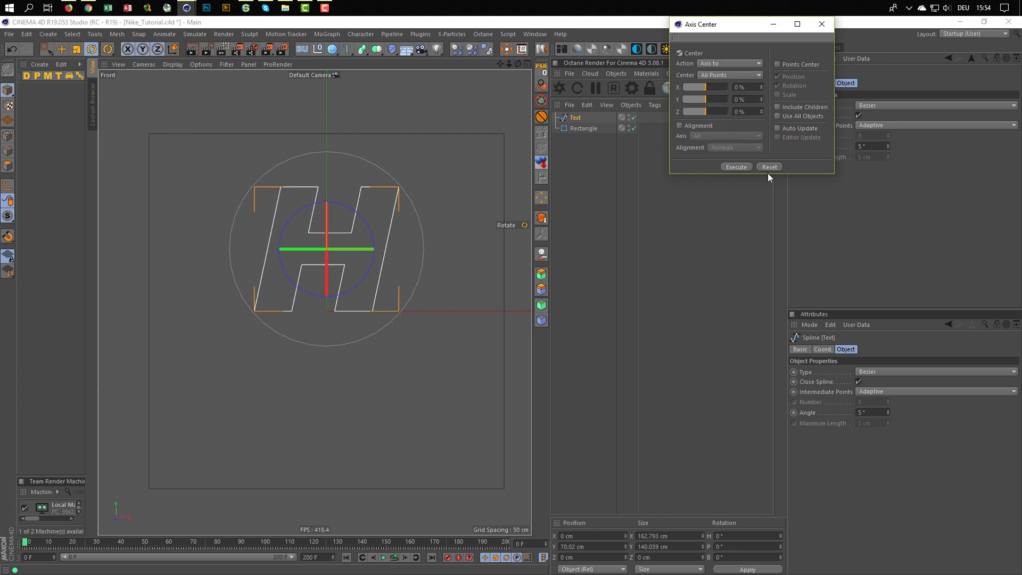
left_click(822, 25)
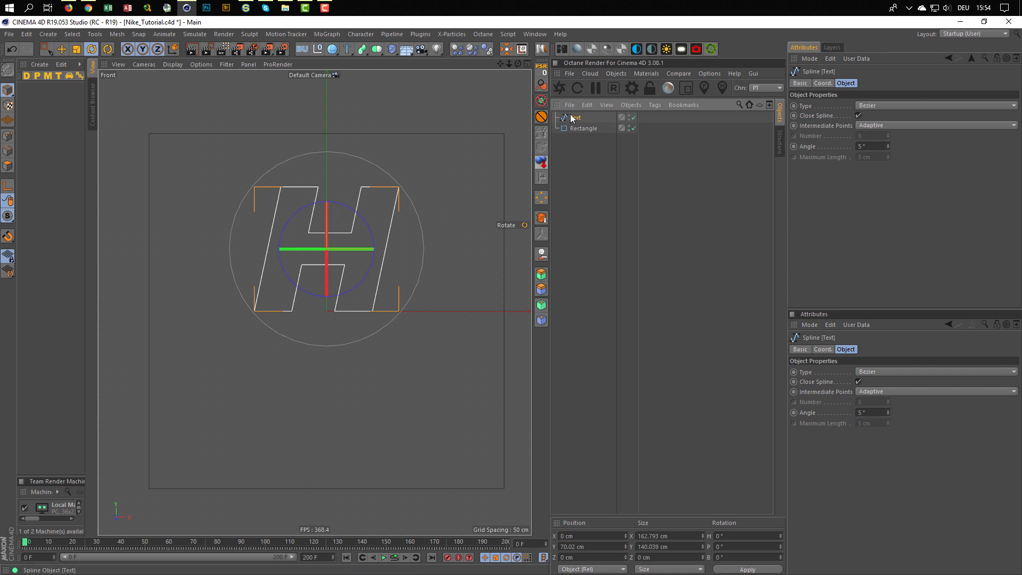
- Move the H spline to the world origin with Reset PSR, and search the Commander for "reset ps"
left_click(541, 70)
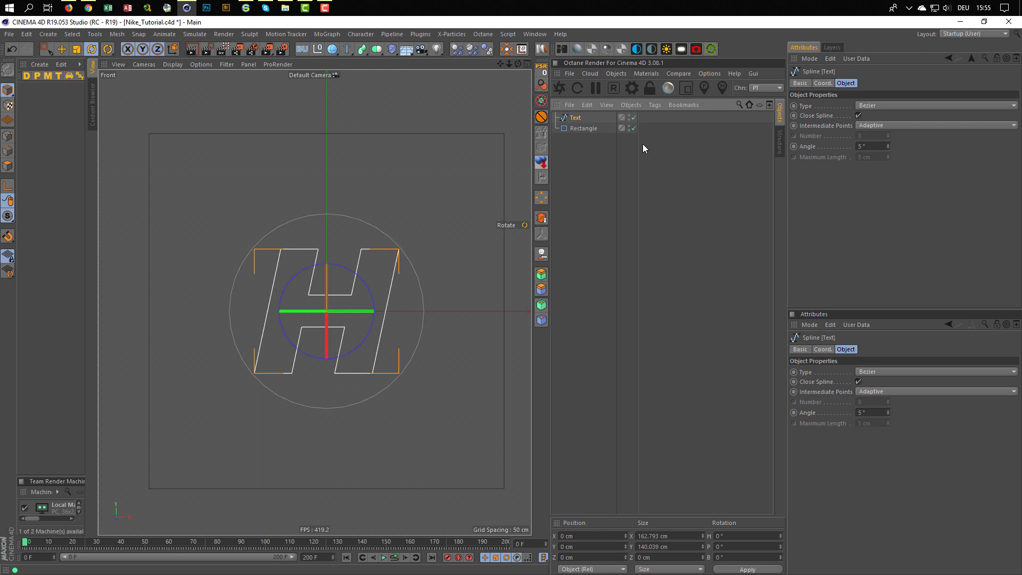
key("shift+c")
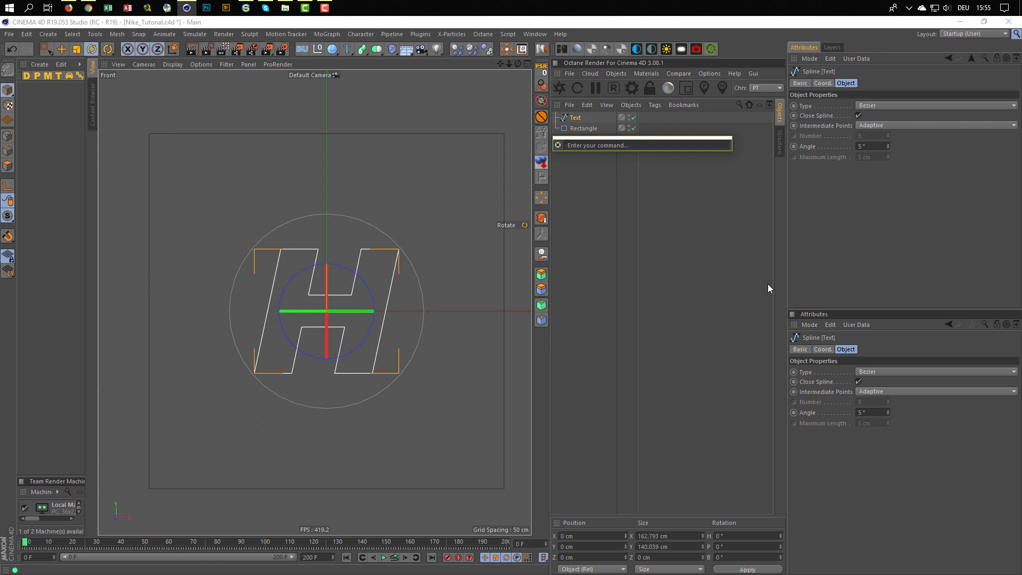
type("reset ps")
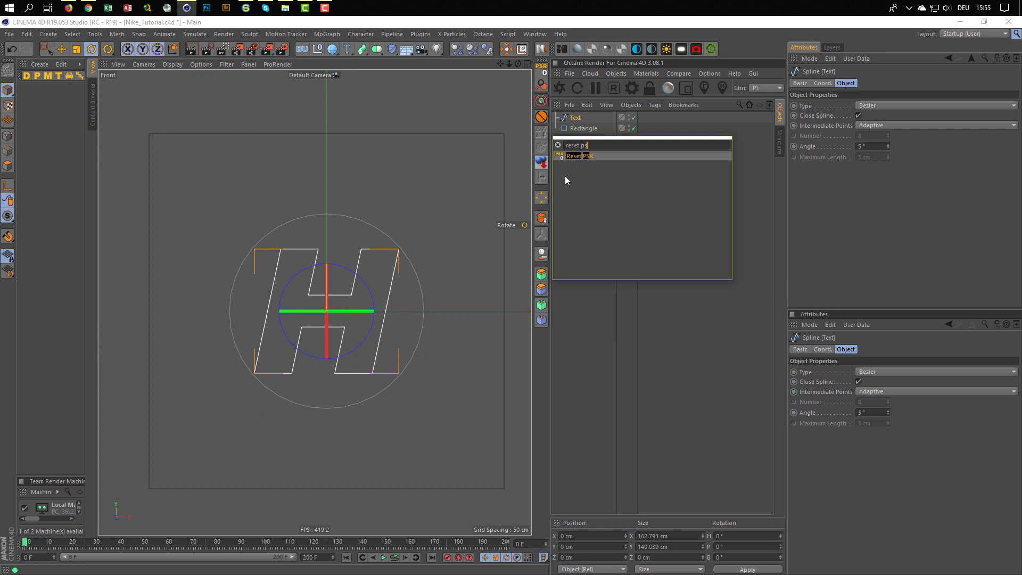
- Narrow the H spline by moving the six points of its right stem 25 cm toward the left stem
left_click(736, 47)
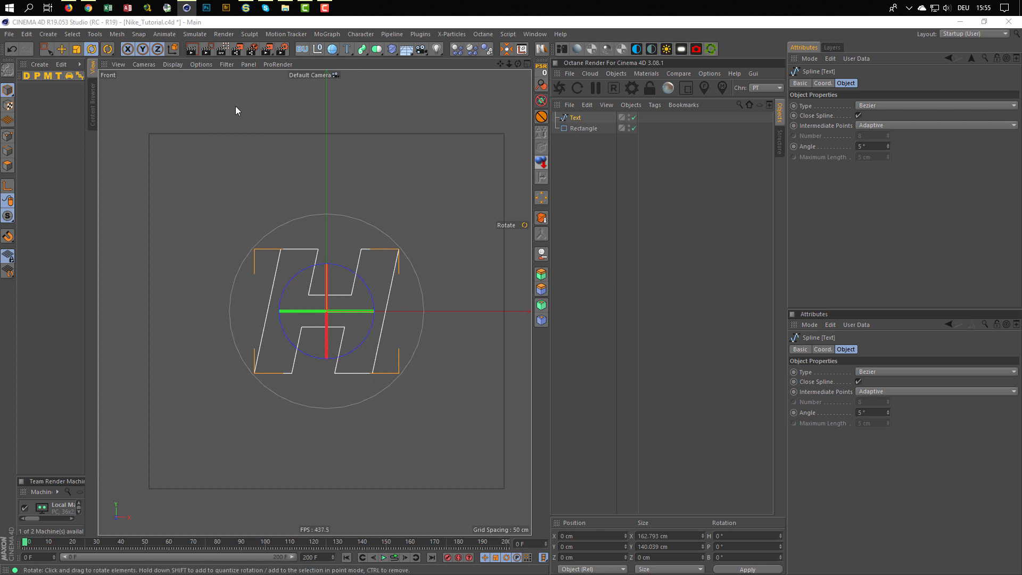
left_click(8, 136)
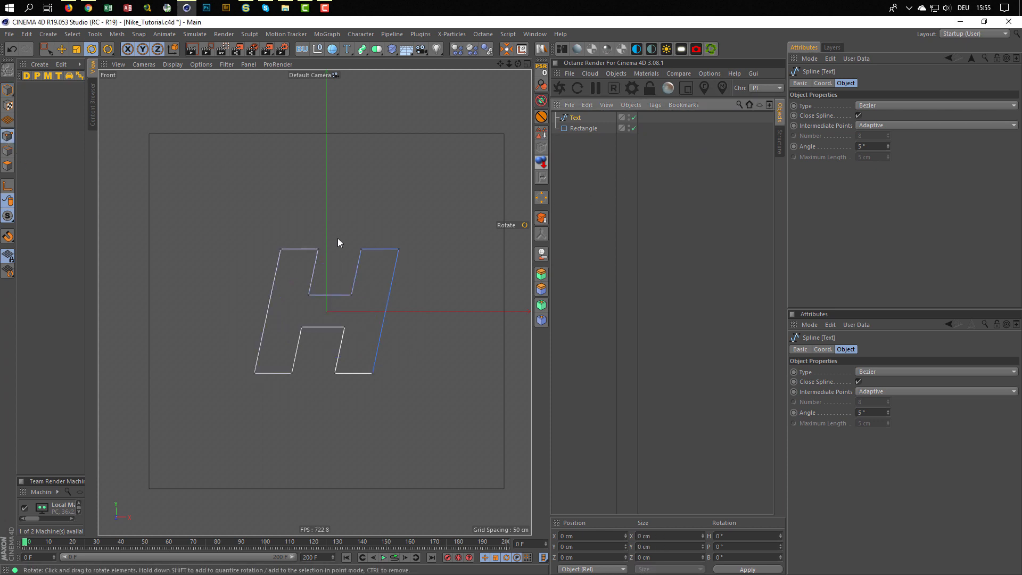
key("0")
left_click_drag(342, 224, 404, 404)
left_click_drag(319, 348, 374, 434, "shift")
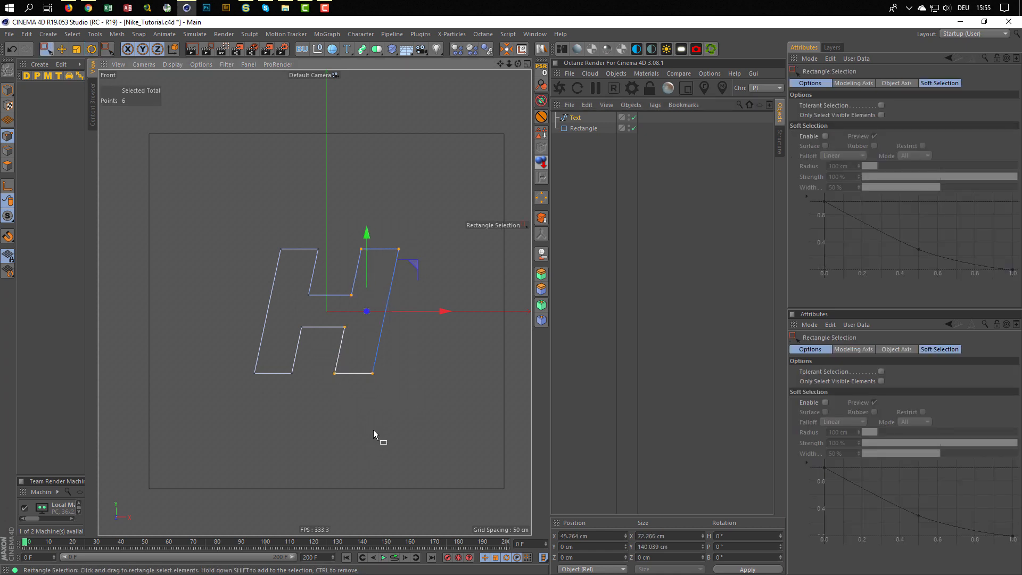
left_click_drag(443, 311, 420, 311)
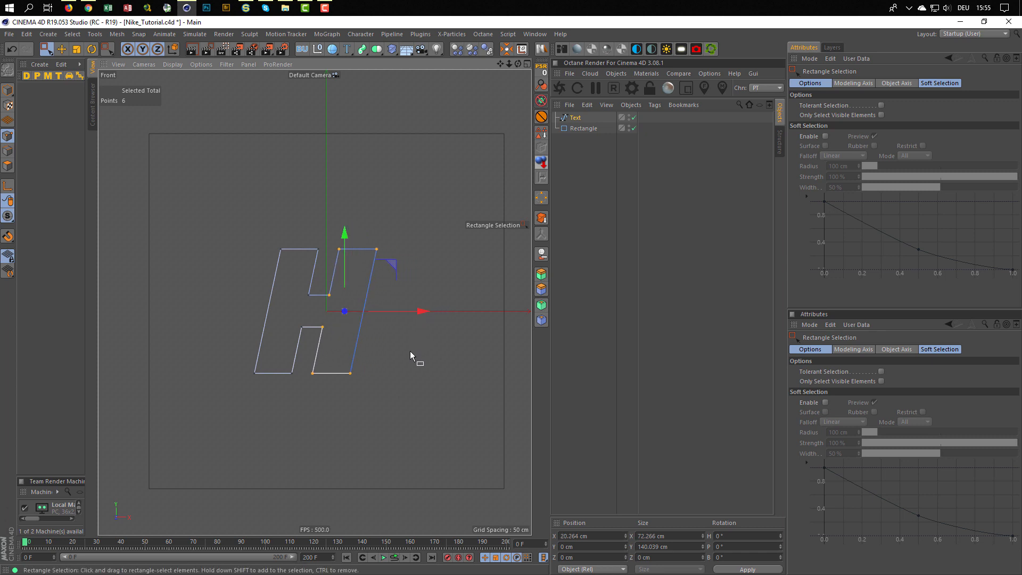
- Compare the narrowed H with the reference animation frame, and recenter the spline and its axis at the world origin
key("shift+F6")
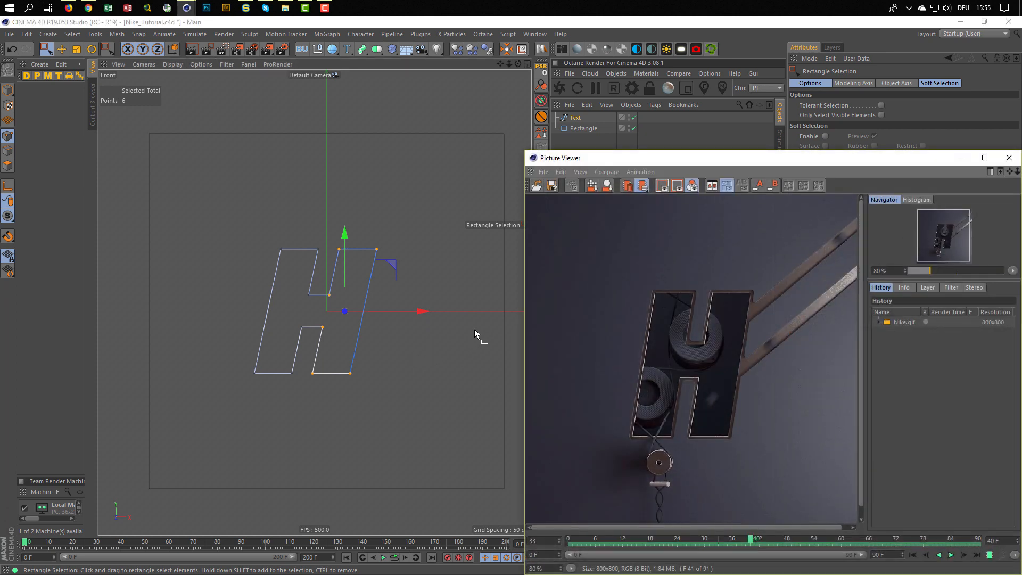
left_click(1009, 157)
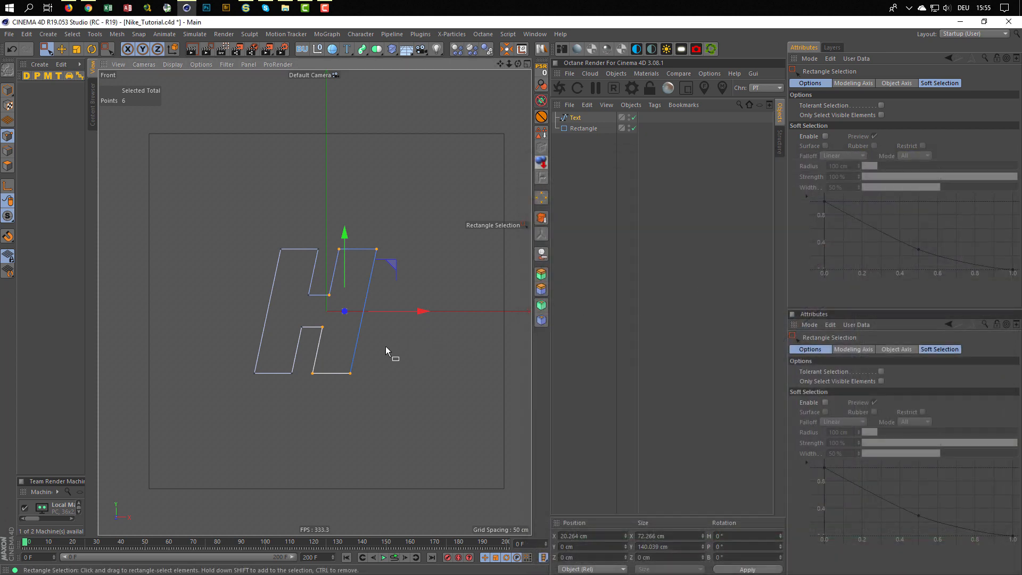
left_click(8, 89)
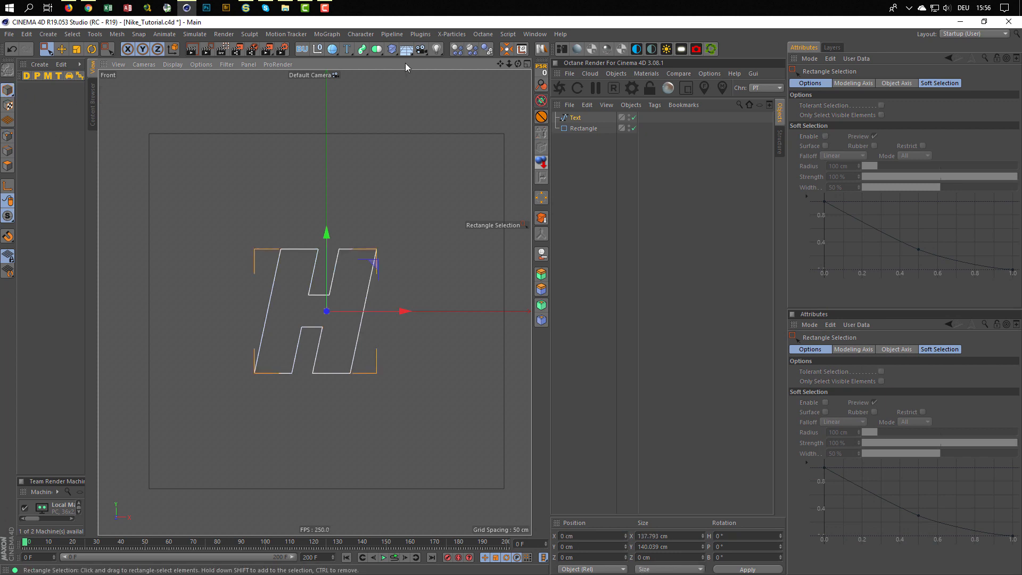
left_click(506, 48)
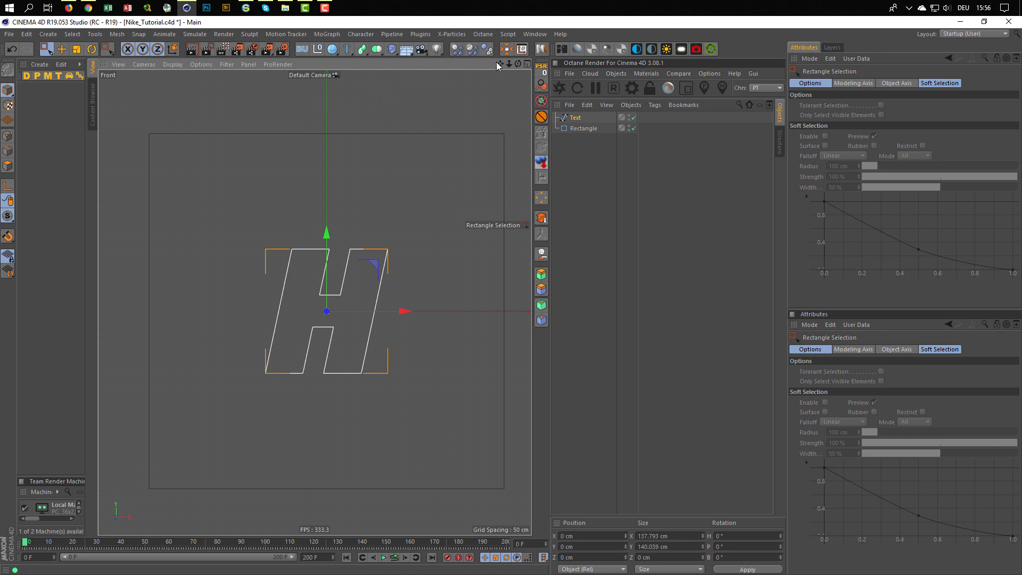
- Add a Spline Mask containing the Text and Rectangle splines and set its mode to Or
left_click(377, 49)
left_click(422, 84)
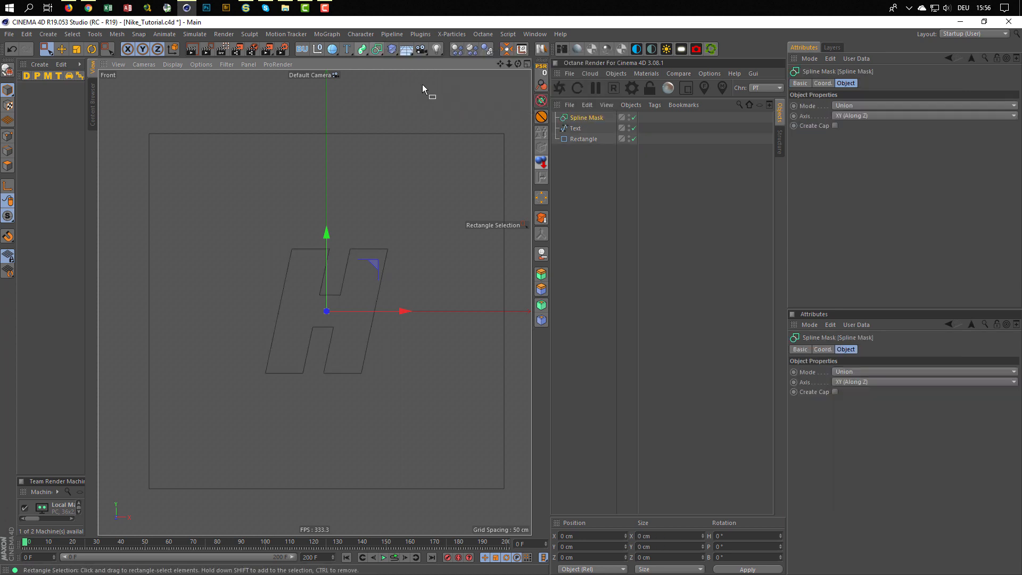
left_click_drag(562, 152, 580, 117)
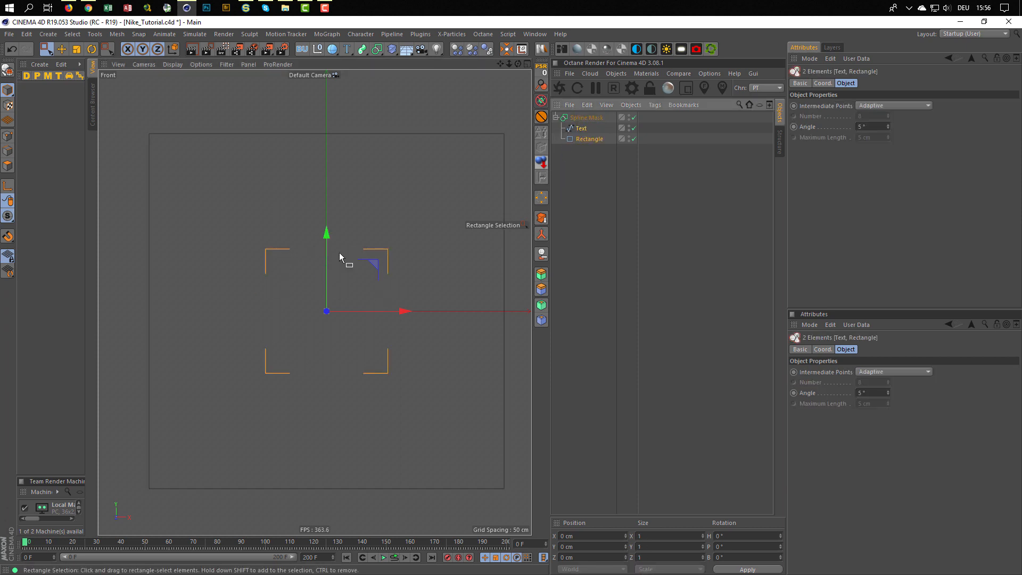
left_click(583, 115)
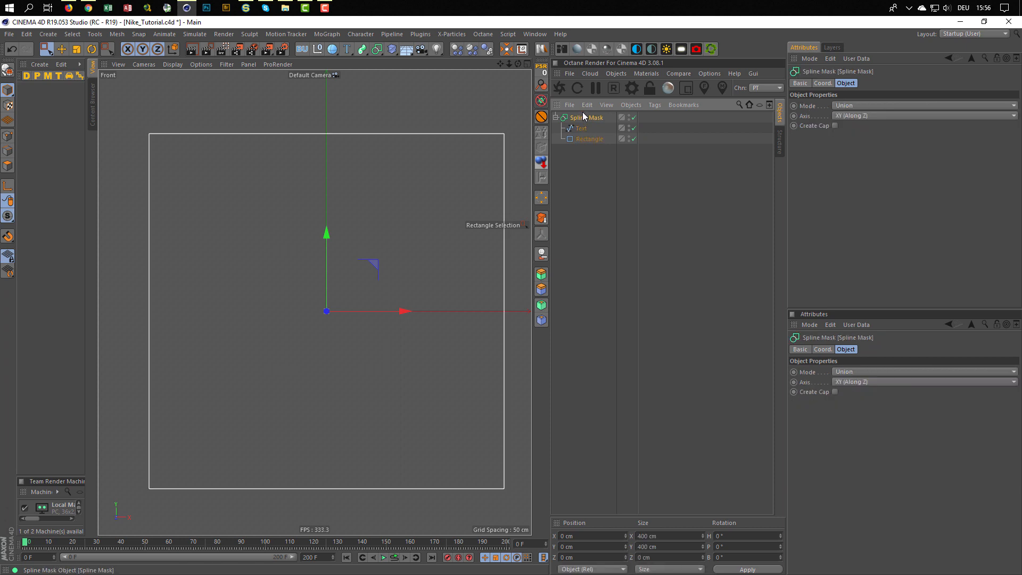
left_click(849, 102)
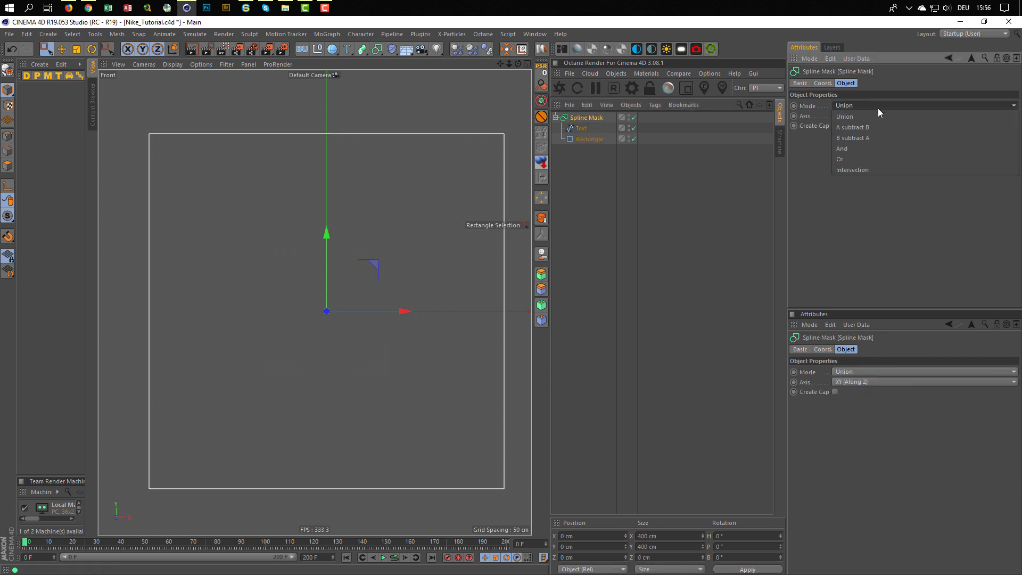
left_click(854, 158)
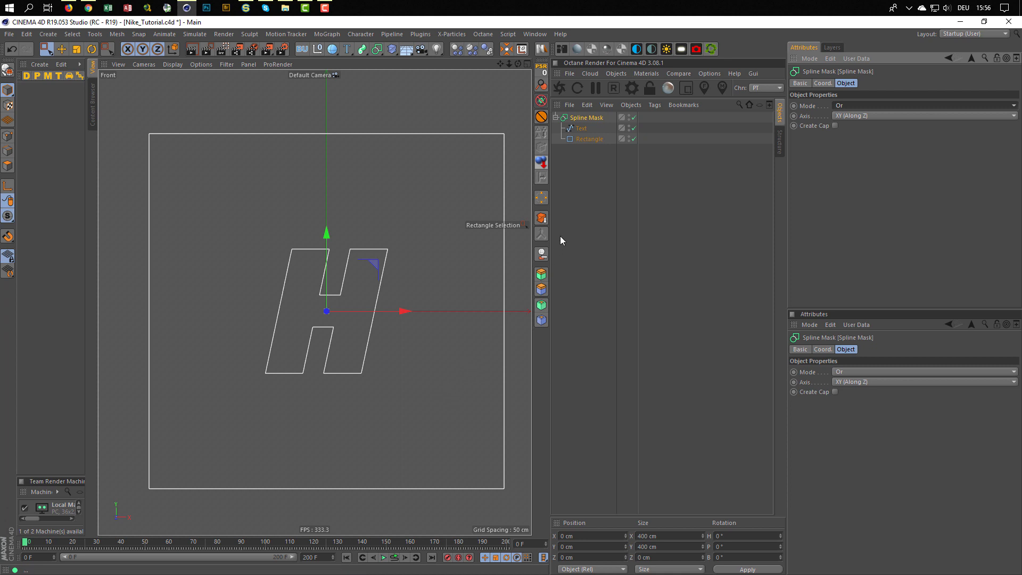
- Add an Extrude object as the parent of the Spline Mask to create a plate with an H-shaped cutout
middle_click(411, 256)
middle_click(297, 232)
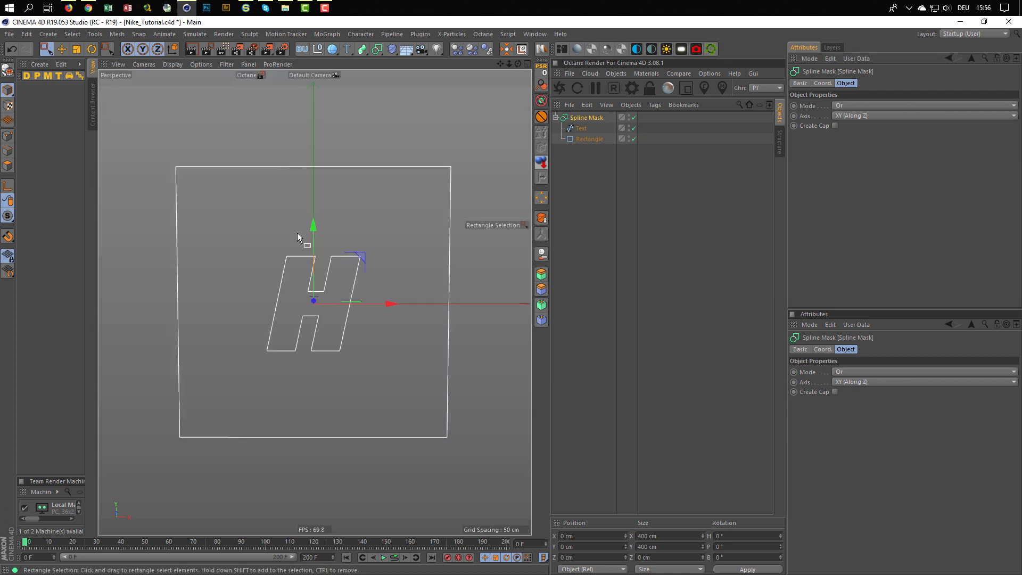
left_click_drag(399, 257, 367, 254, "alt")
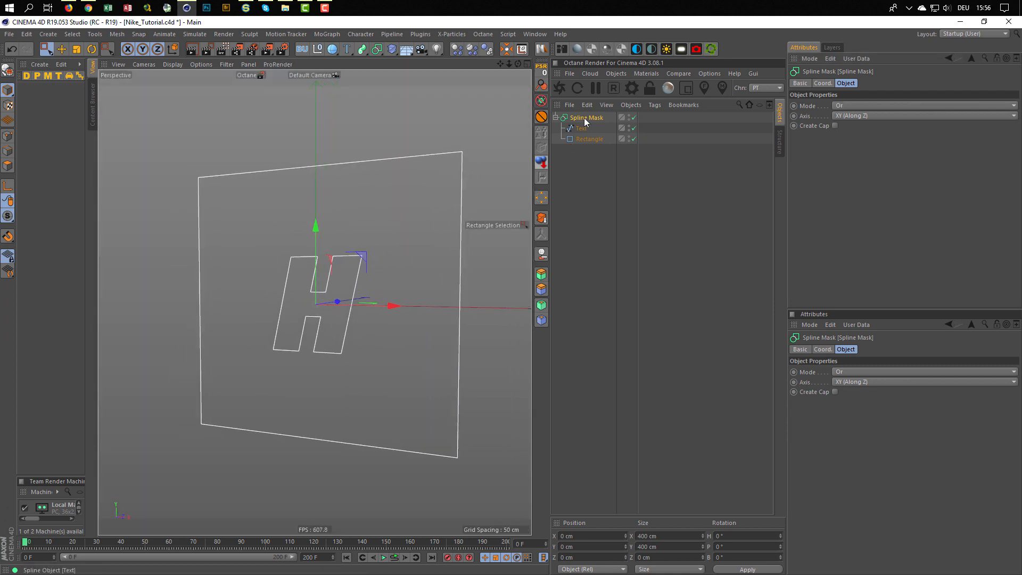
left_click(361, 50)
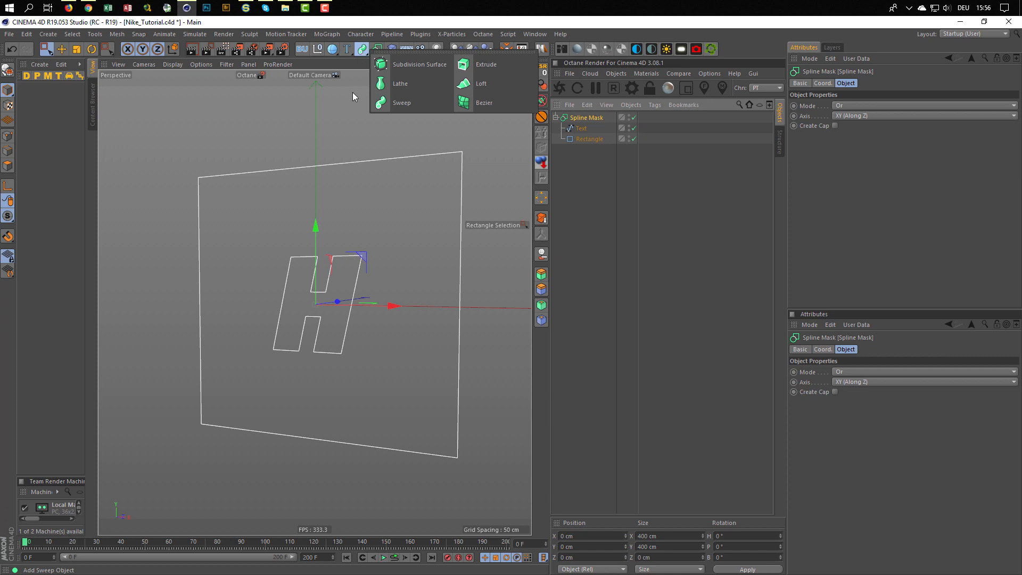
left_click(480, 64, "alt")
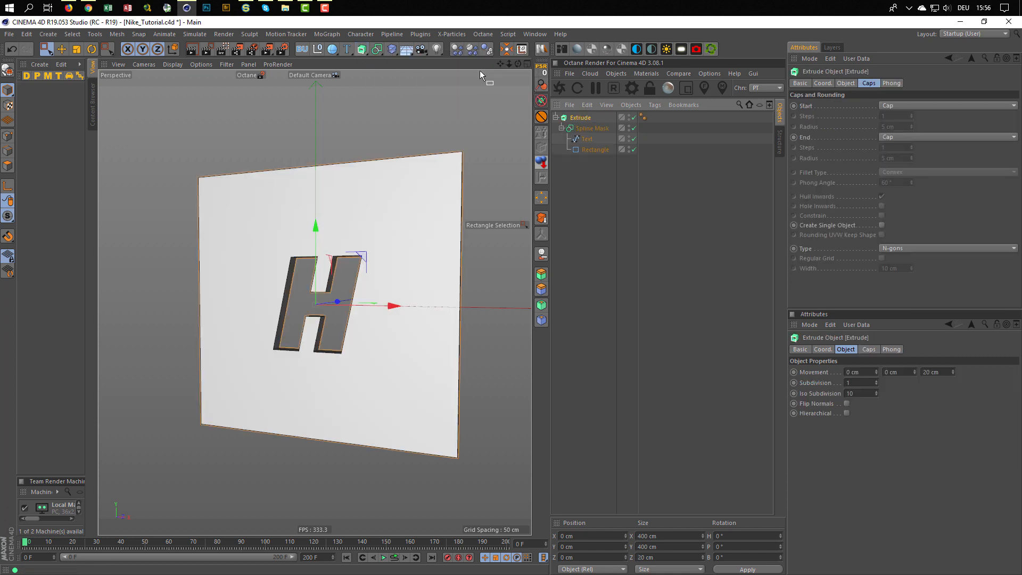
- Set the Z movement of the Extrude object to 1 cm
left_click_drag(448, 226, 453, 257, "alt")
mouse_move(386, 301)
left_mouse_down("alt")
mouse_move(411, 290)
mouse_move(449, 306)
mouse_move(374, 298)
left_mouse_up("alt")
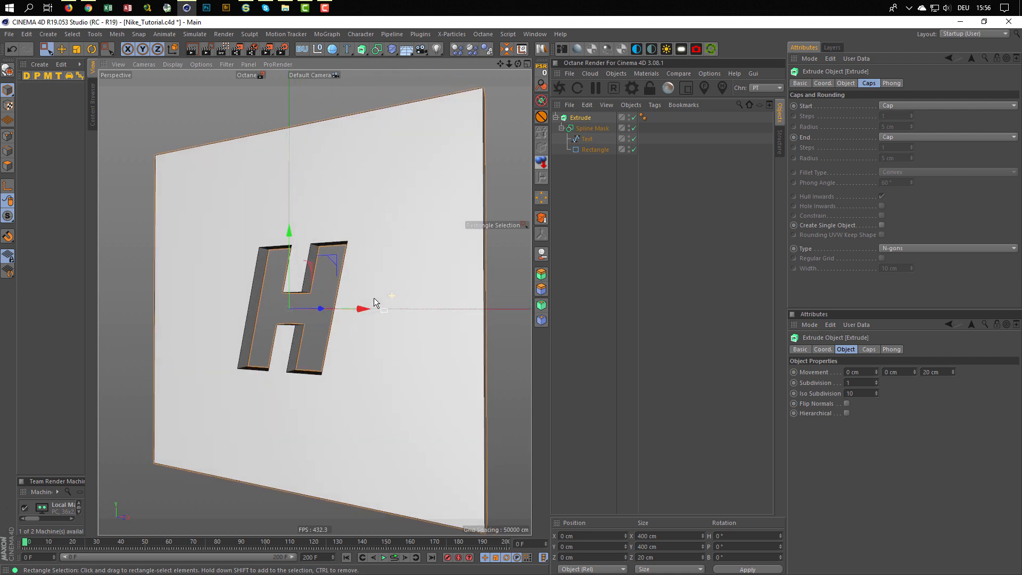
left_click(846, 84)
left_click_drag(946, 104, 883, 152)
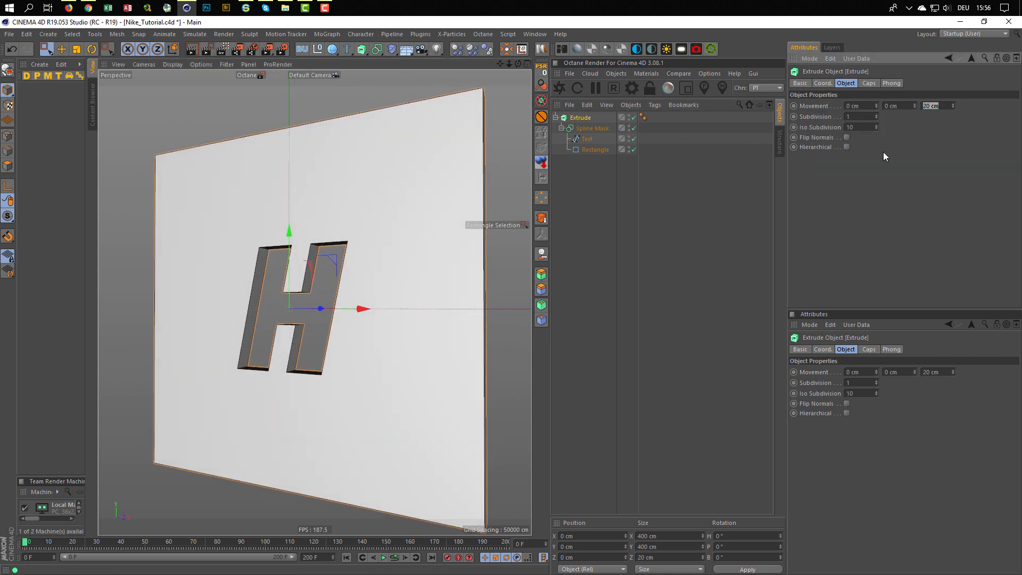
type("1")
key("Return")
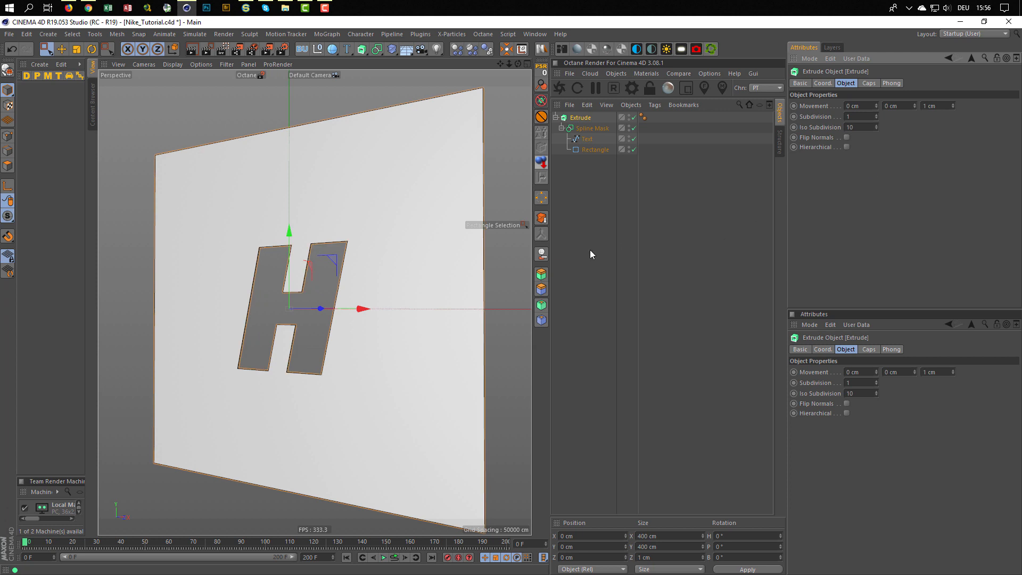
- Scale the H spline uniformly to about 111 × 113 cm in the front view and compare it with the reference animation frame
left_click_drag(506, 263, 323, 264, "alt")
left_click(585, 140)
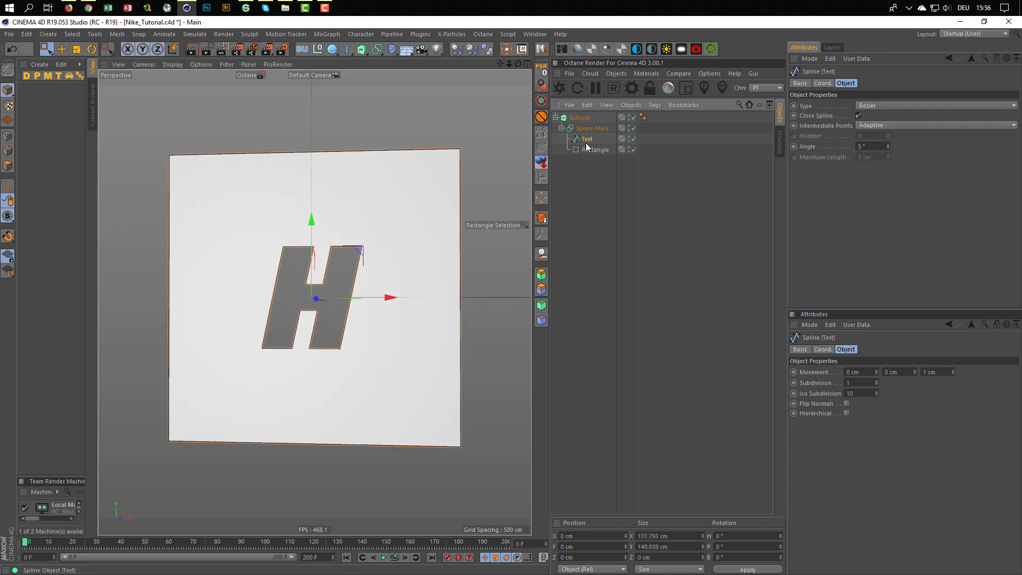
middle_click(471, 262)
middle_click(442, 363)
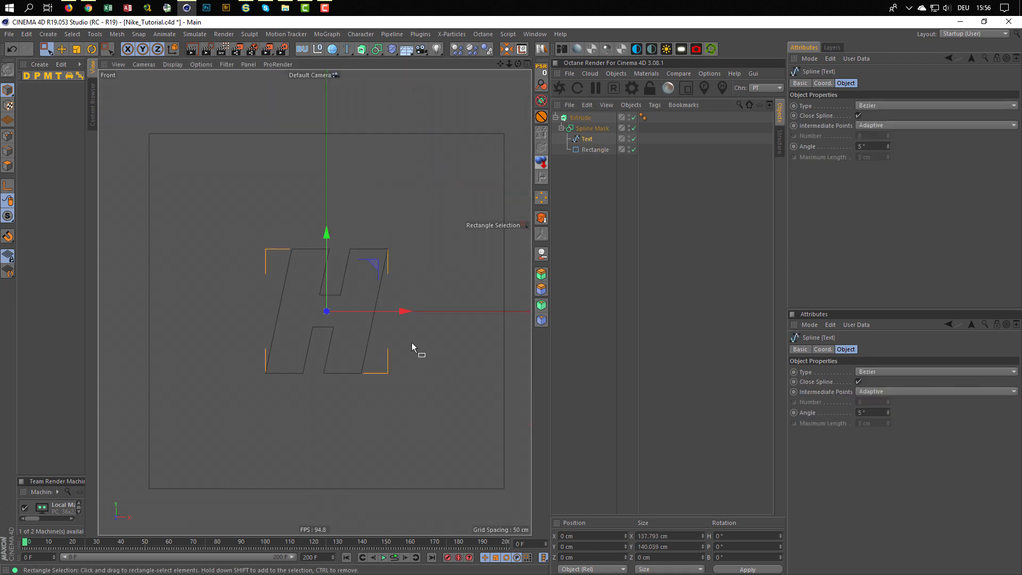
key("t")
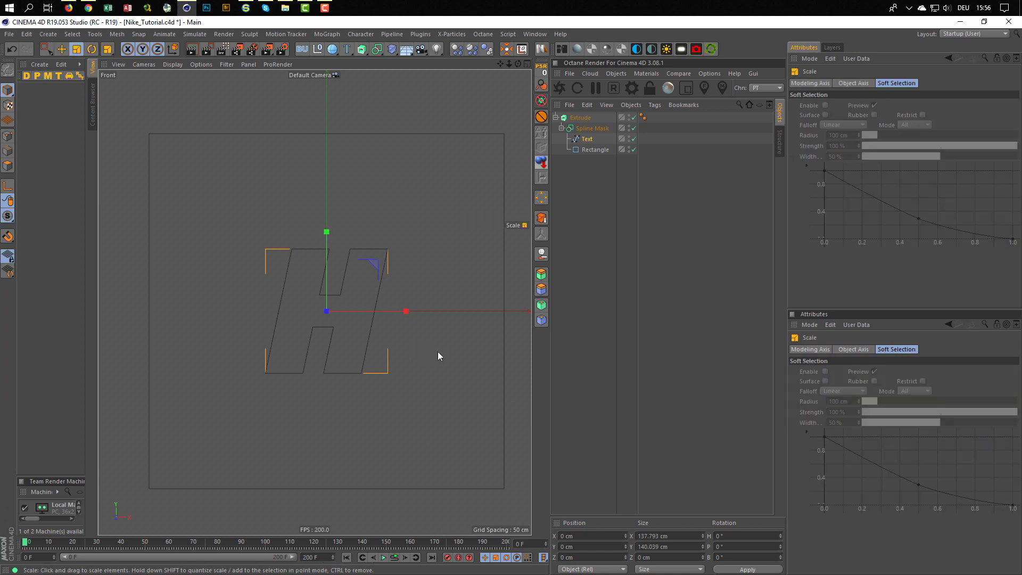
left_click_drag(461, 349, 327, 373)
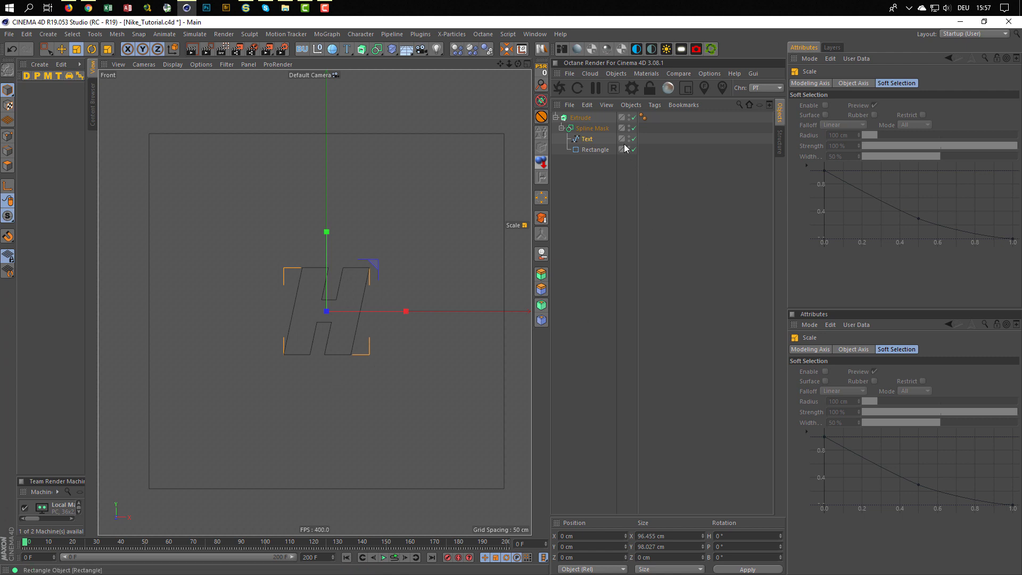
middle_click(366, 243)
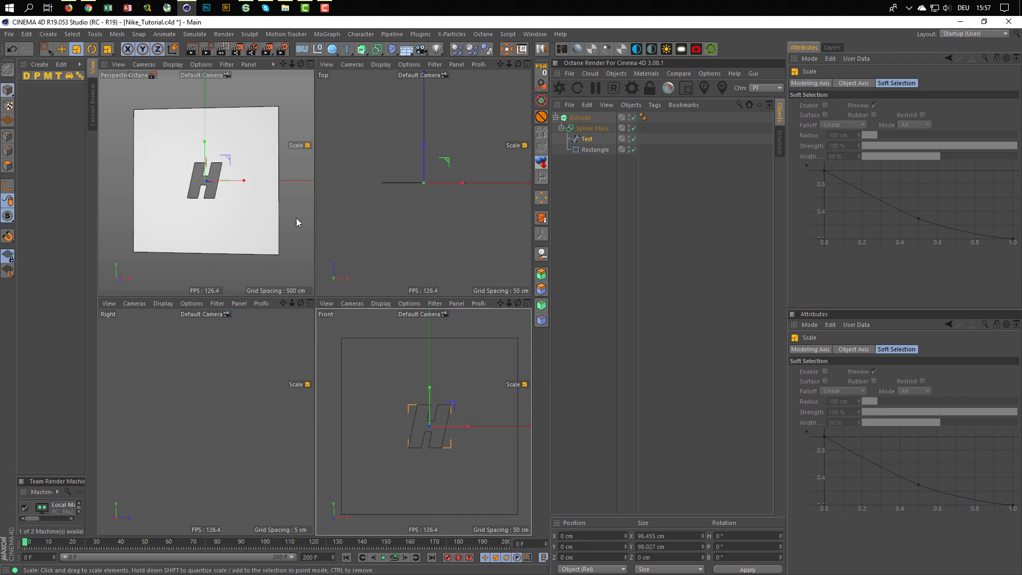
middle_click(375, 369)
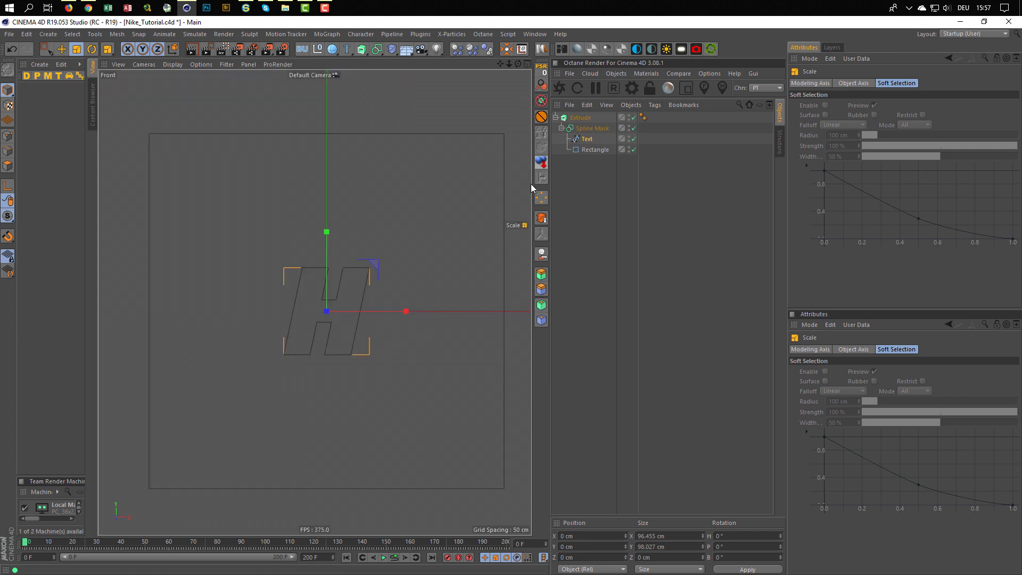
left_click_drag(400, 426, 452, 410)
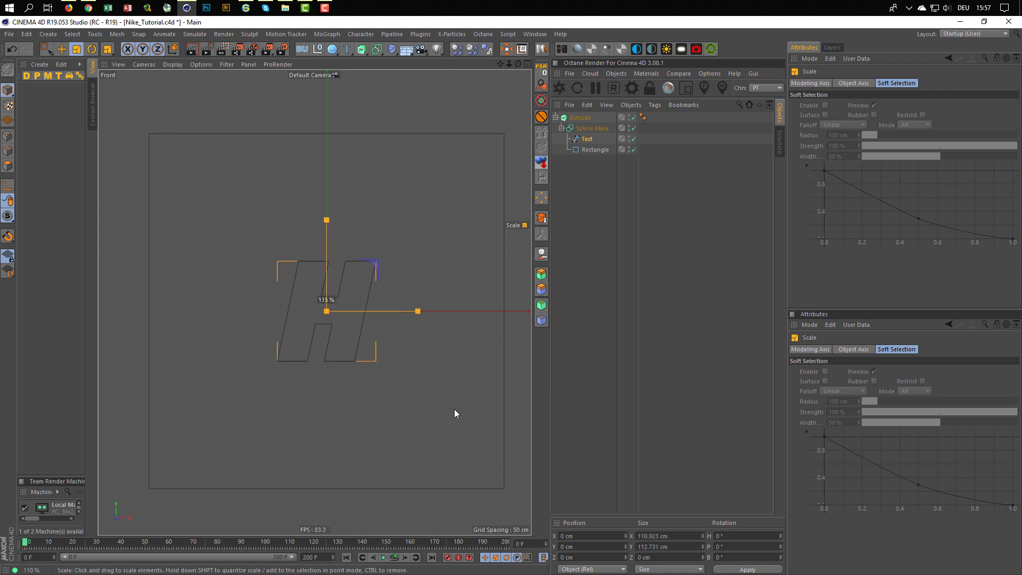
left_click_drag(454, 409, 454, 410)
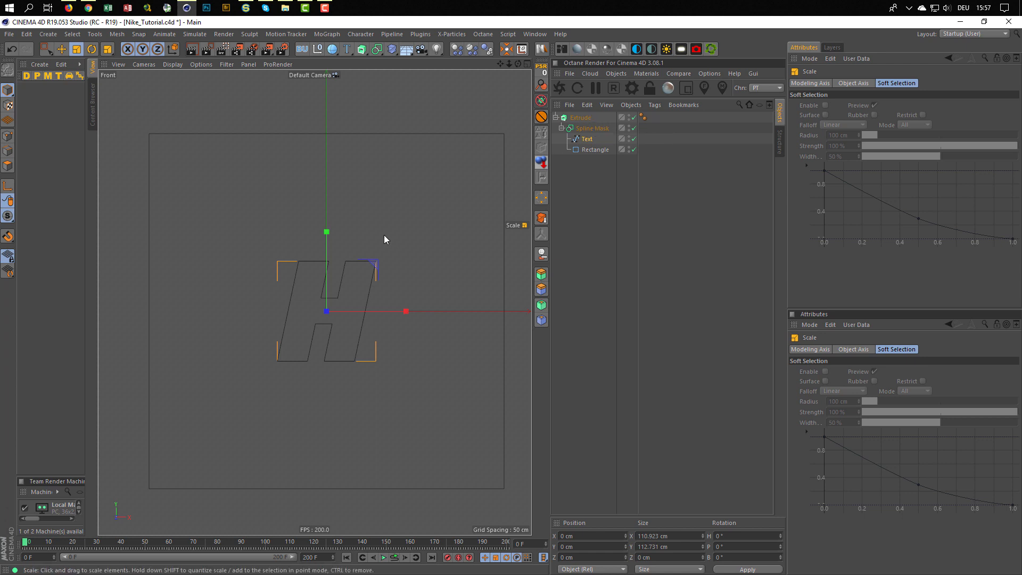
key("shift+F6")
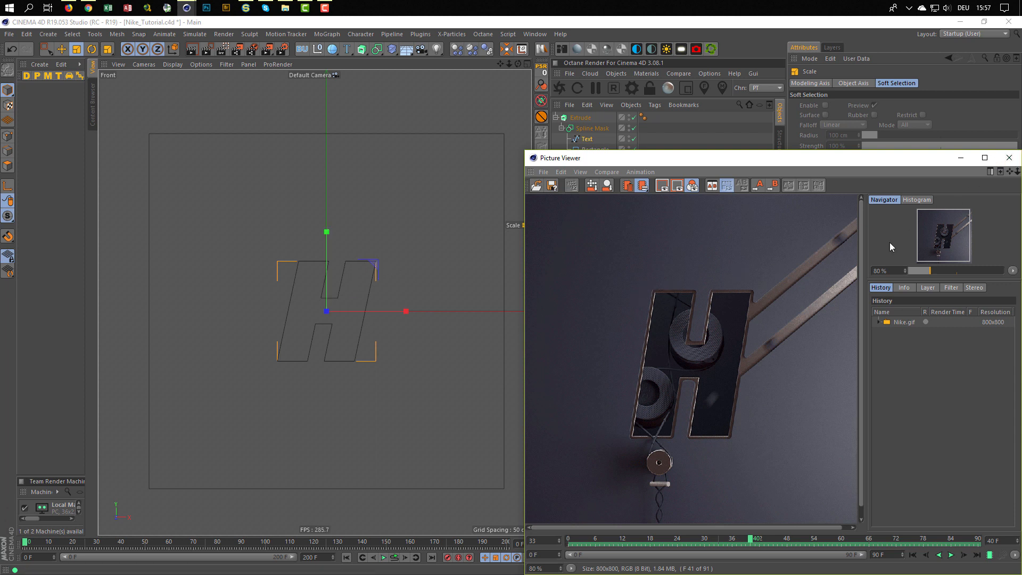
left_click(1011, 158)
- Turn off the Extrude object and select all points of the H-shaped Text spline
left_click(581, 139)
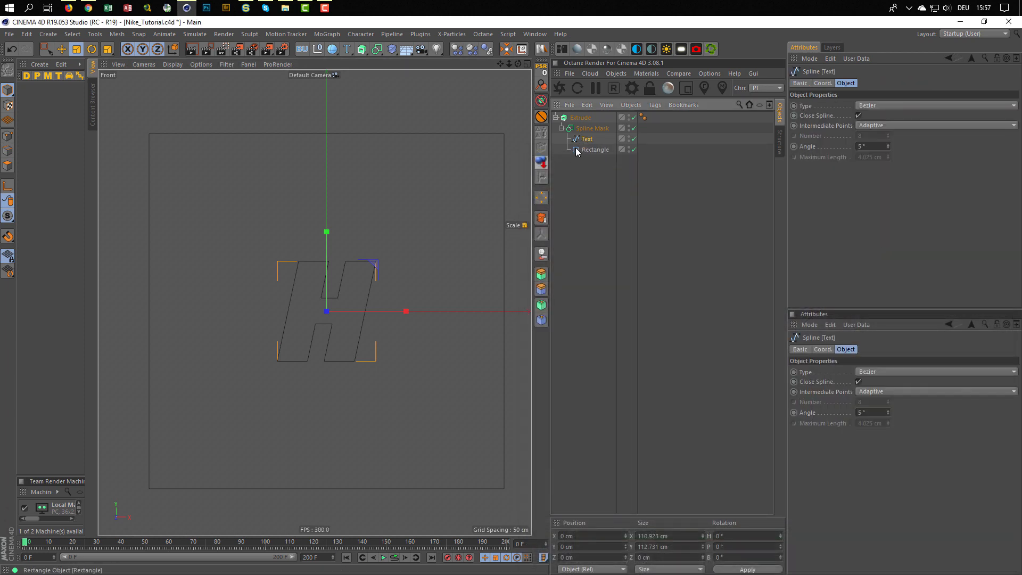
left_click(634, 117)
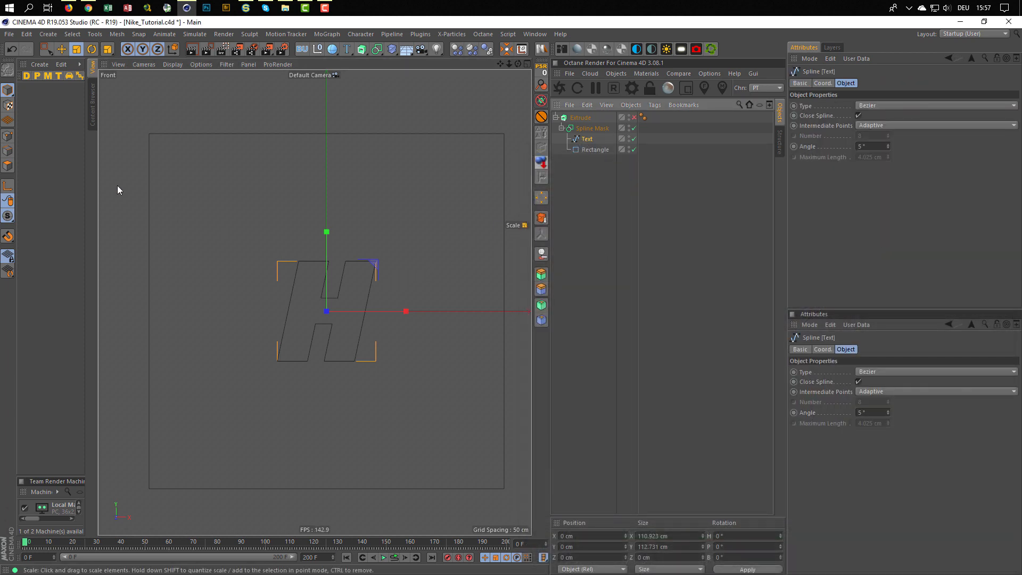
left_click(9, 137)
scroll(311, 270, "up", 5)
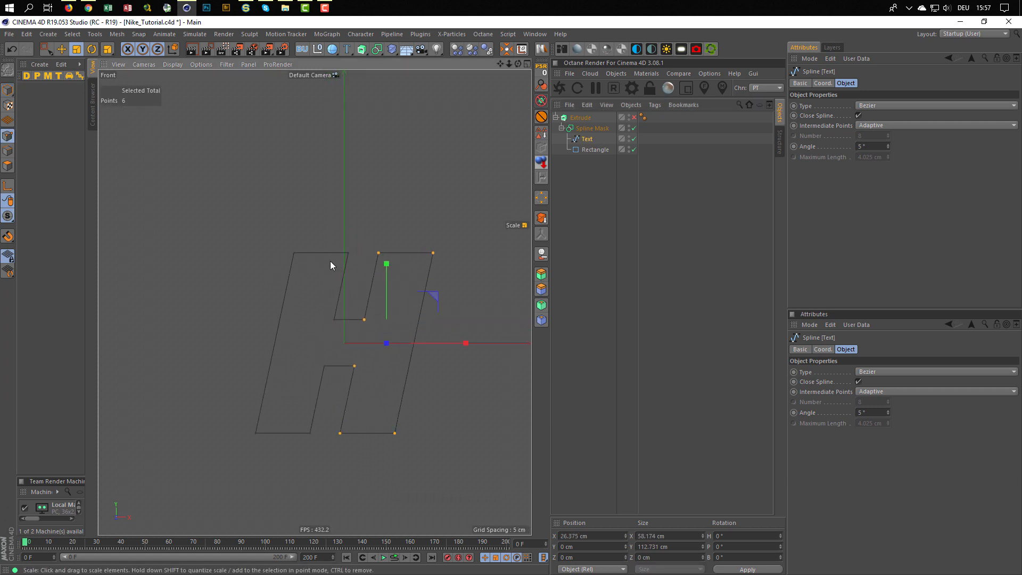
key("ctrl+a")
- Chamfer all corner points of the H spline with a radius of 1 cm
right_click(471, 273)
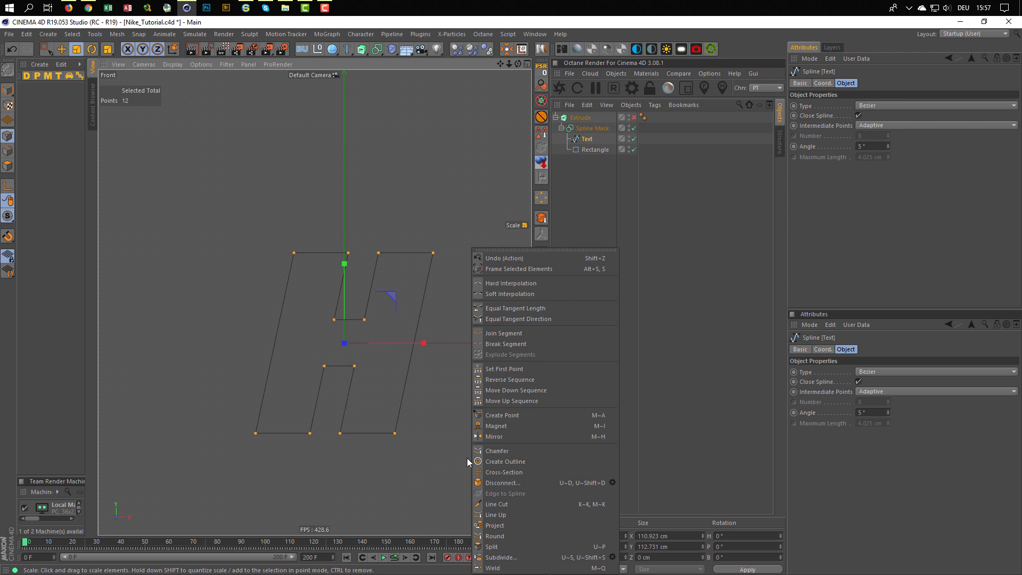
left_click(492, 451)
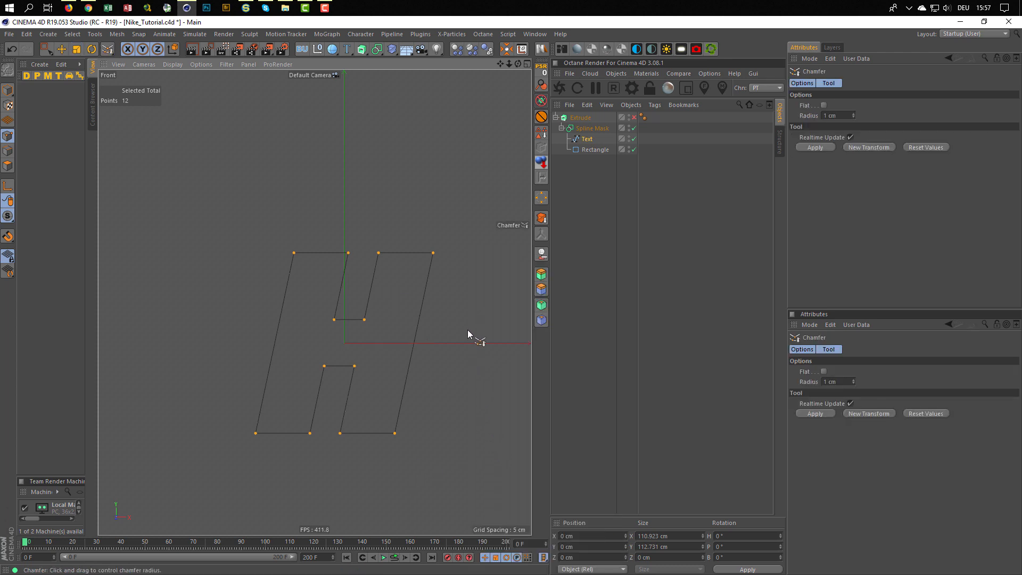
scroll(454, 256, "up", 5)
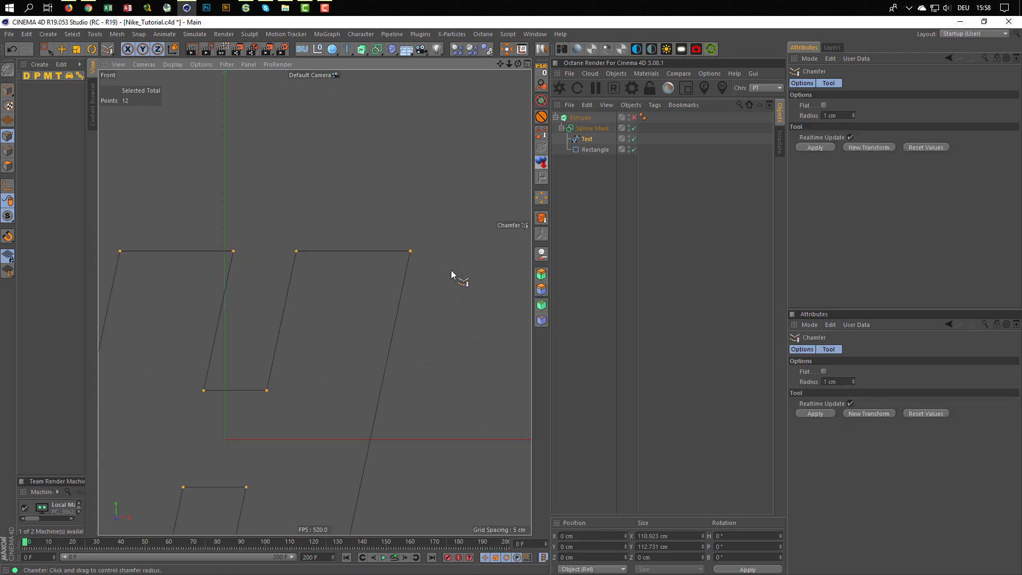
left_click_drag(451, 271, 467, 270)
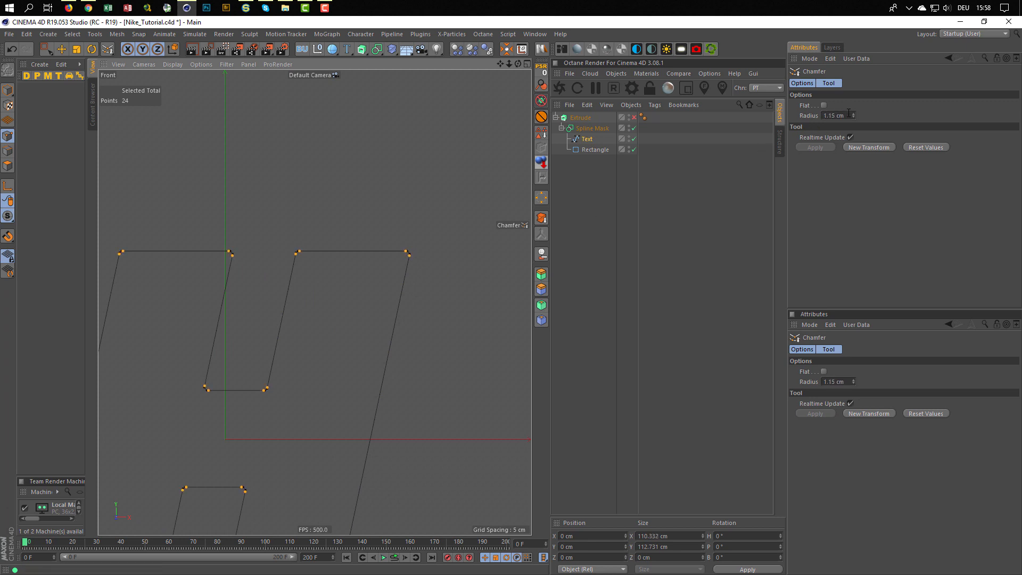
left_click_drag(846, 115, 761, 143)
type("1")
key("Return")
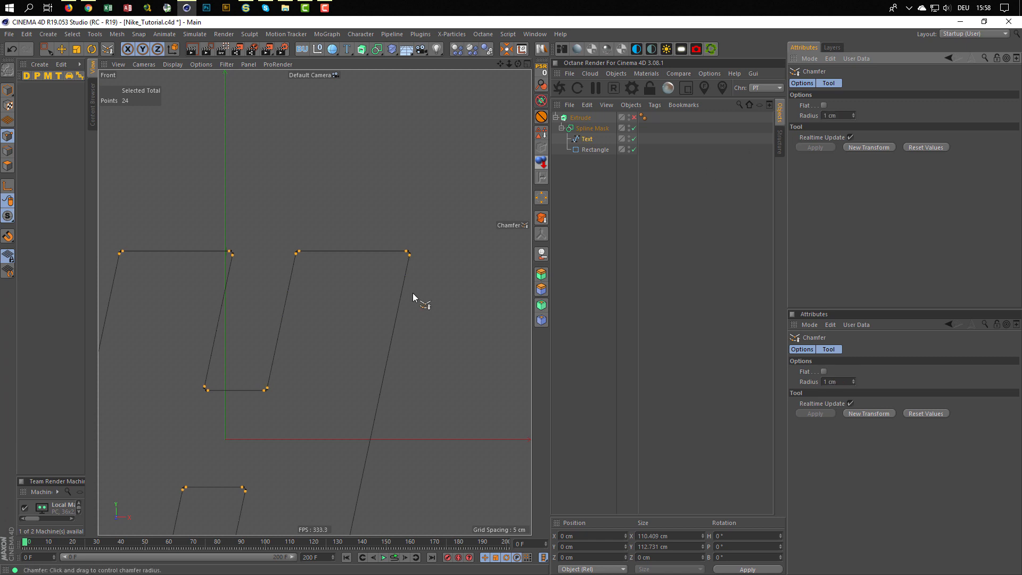
- Turn the Extrude object back on and inspect the plate's H-shaped cutout in the perspective view
middle_click(297, 242)
middle_click(296, 242)
right_click_drag(362, 266, 380, 222, "alt")
left_click(633, 117)
mouse_move(381, 223)
left_mouse_down("alt")
mouse_move(336, 239)
mouse_move(363, 225)
left_mouse_up("alt")
key("h")
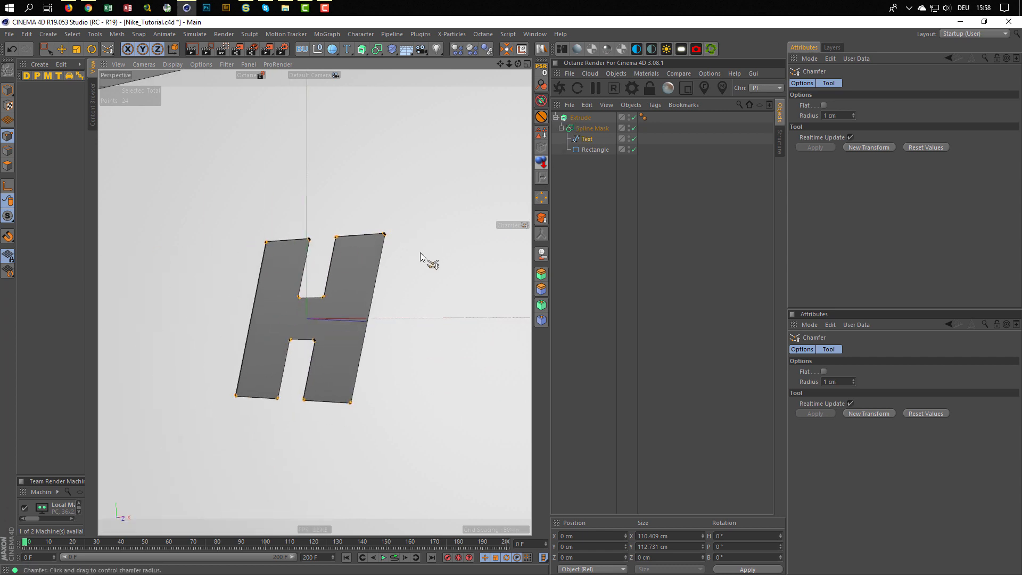
scroll(420, 252, "down", 3)
left_click_drag(417, 245, 399, 225, "alt")
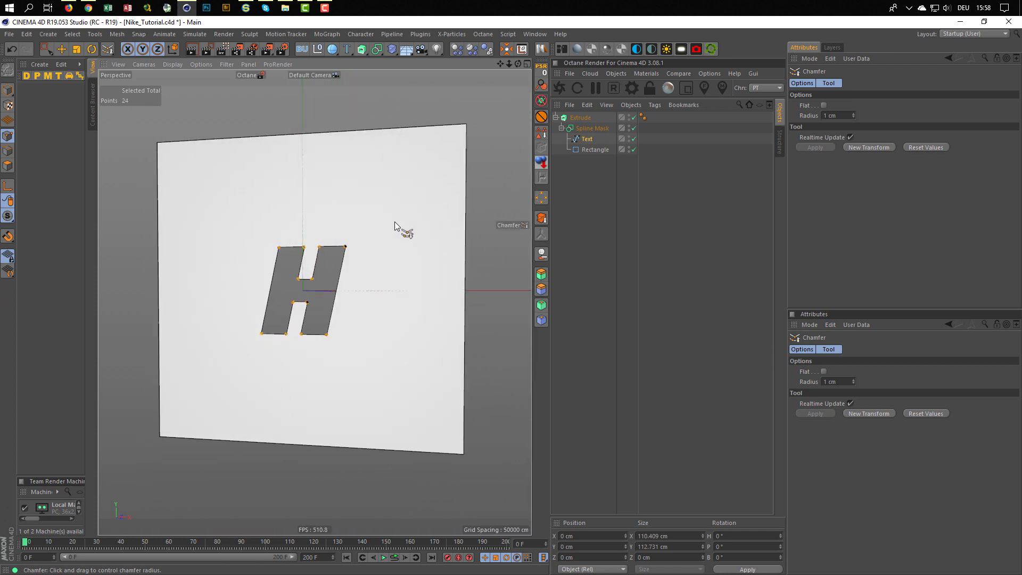
- Duplicate the Extrude object together with its Spline Mask and child splines
left_click(586, 118)
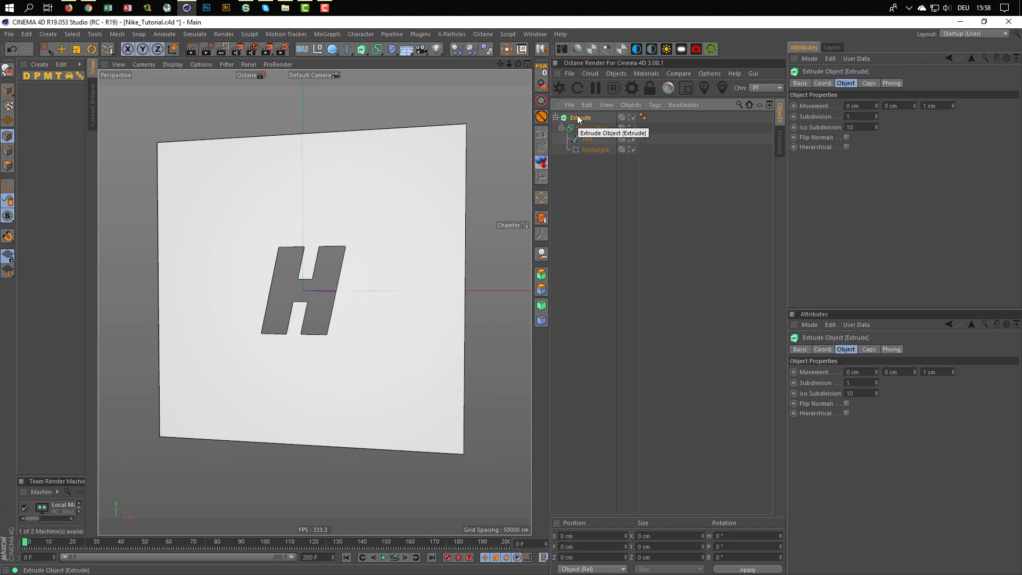
left_click_drag(578, 116, 635, 152, "ctrl")
left_click_drag(587, 205, 588, 210, "ctrl")
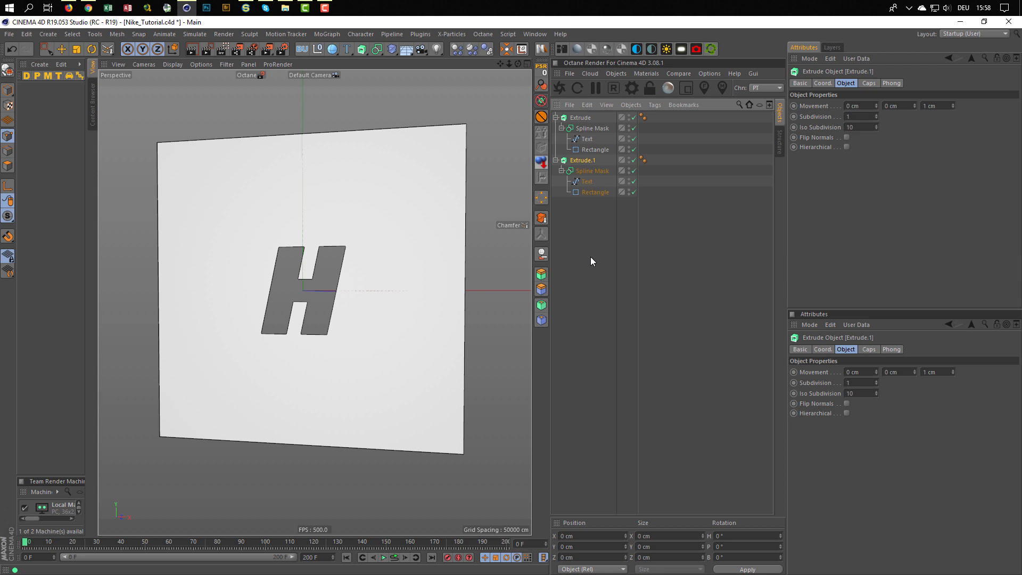
- Turn off both Extrude objects, hide the original in the editor, and return to the front view
left_click(634, 119)
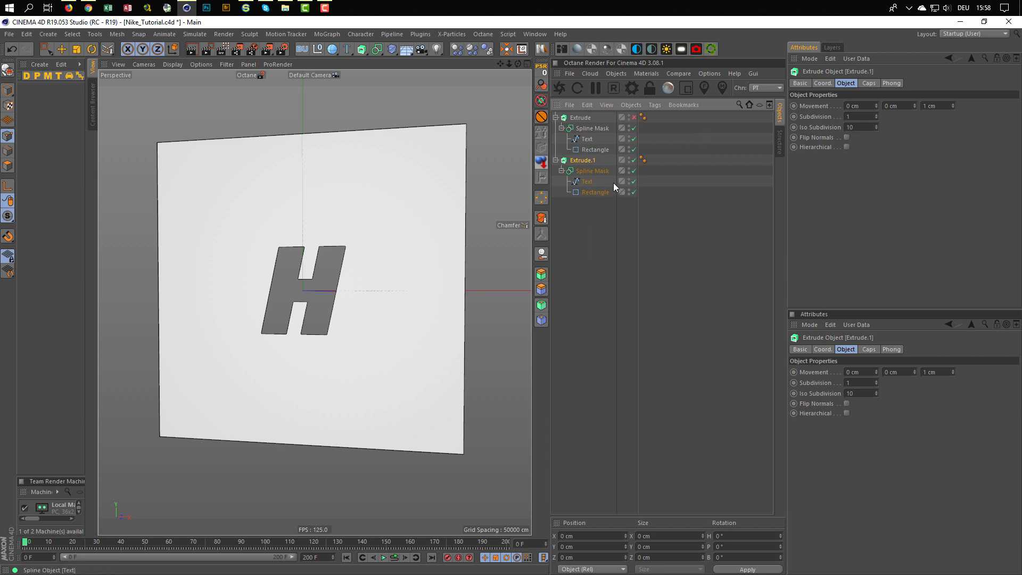
left_click(634, 160)
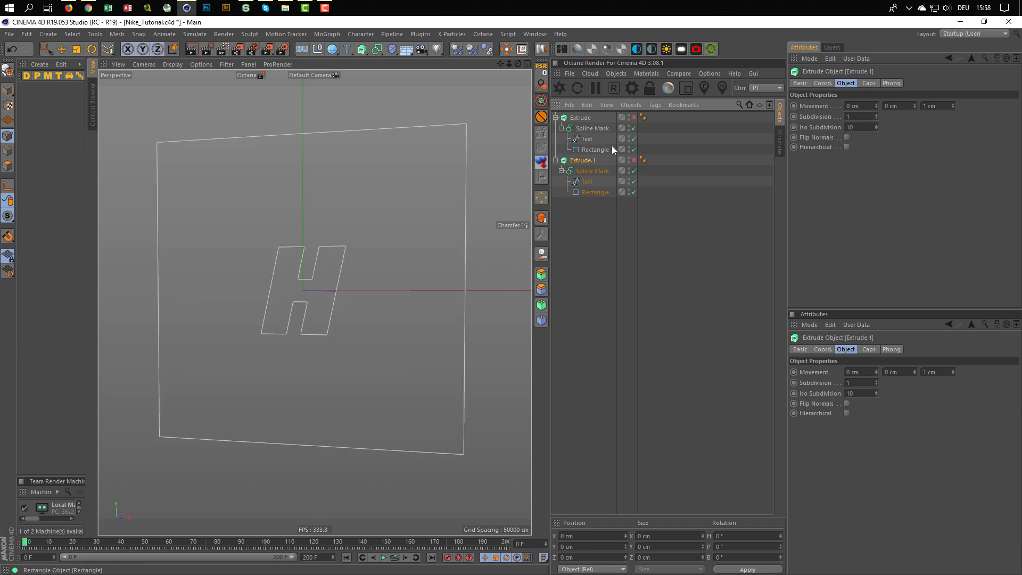
left_click(629, 120)
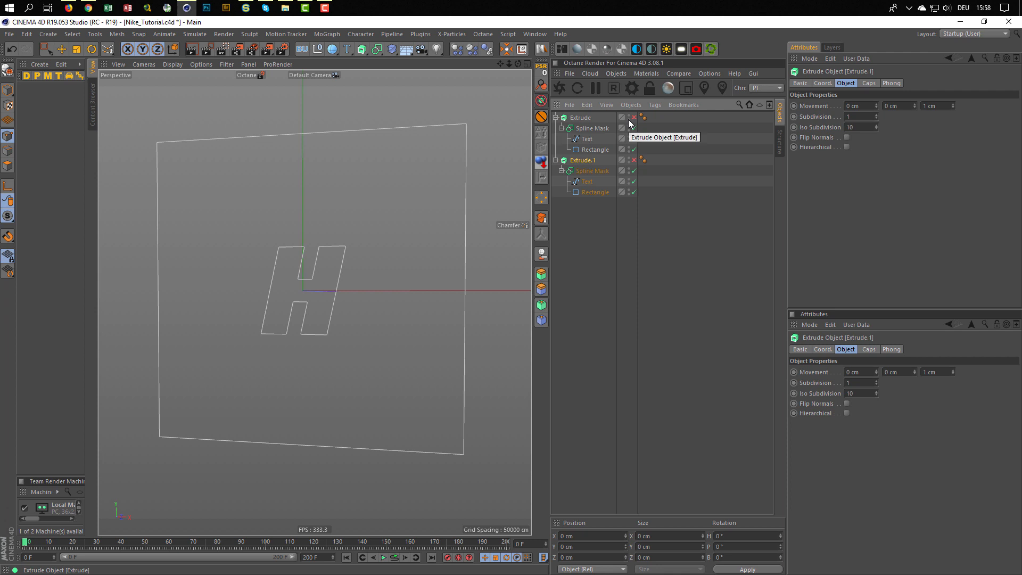
middle_click(367, 276)
middle_click(373, 298)
- Rename the original Extrude object "Text Back" and its duplicate "Text Front", and save the project
double_click(580, 117)
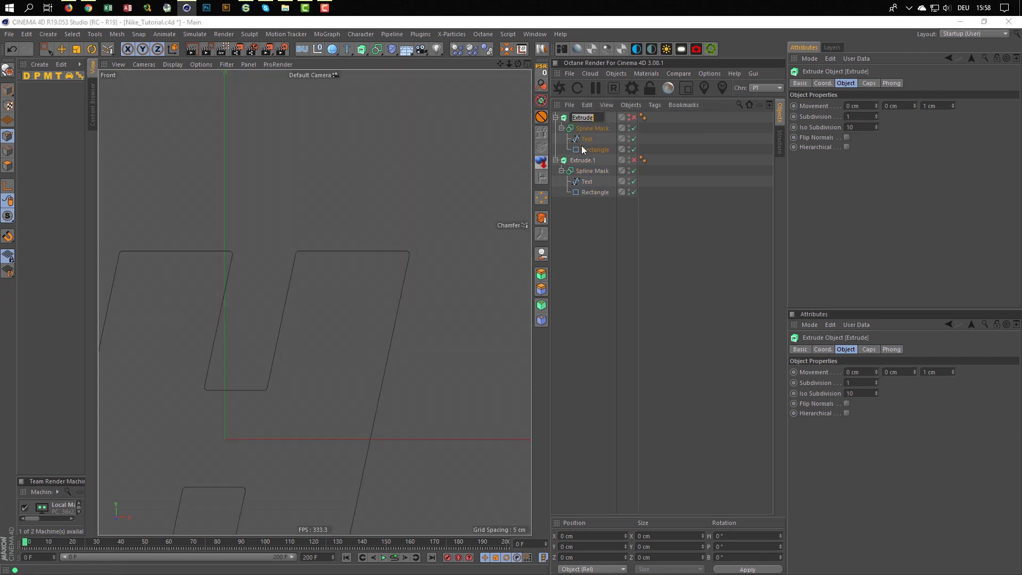
type("Text Back")
key("Return")
double_click(583, 160)
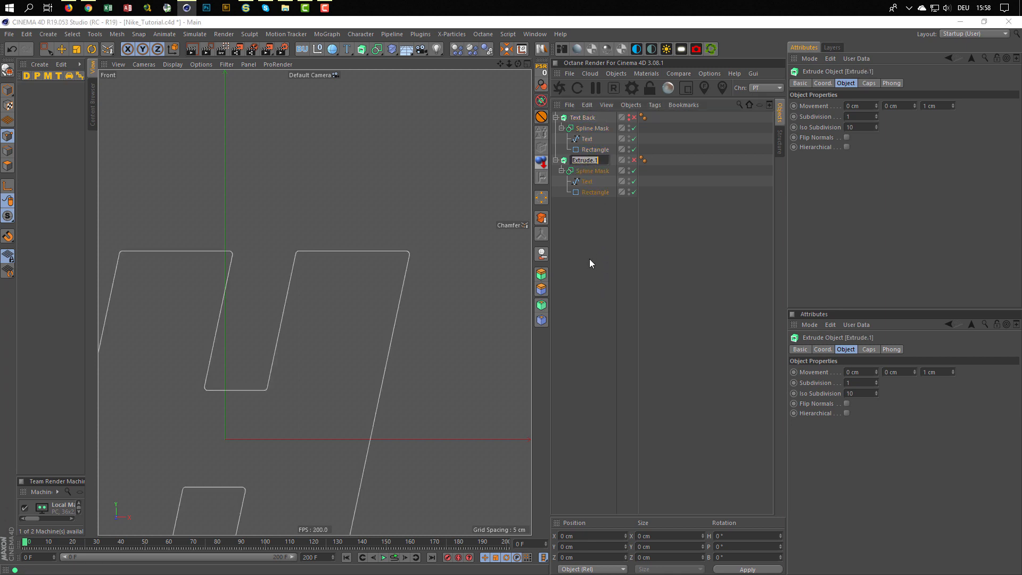
type("Text Front")
key("Return")
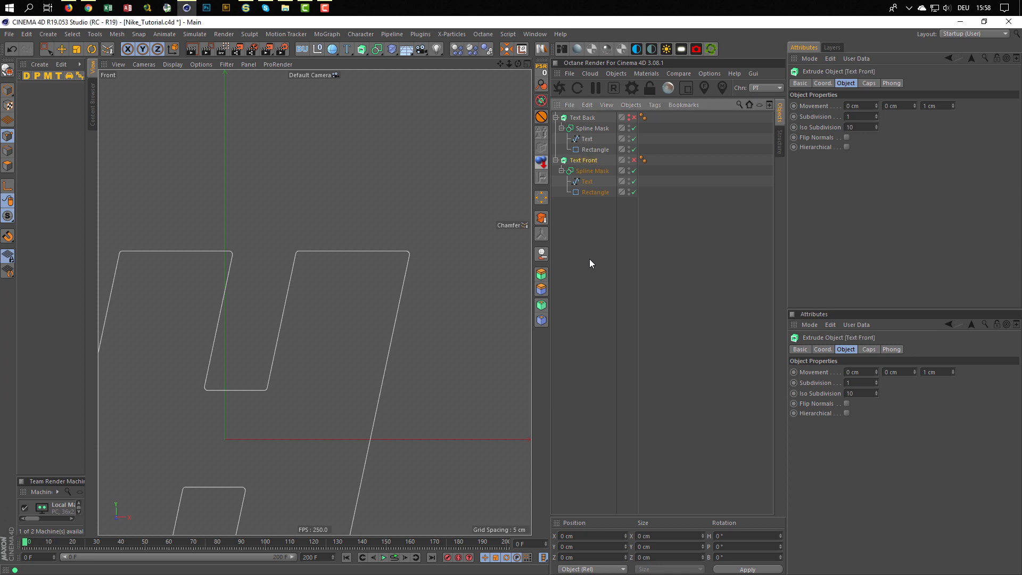
key("ctrl+s")
- Undo the renames, the Extrude duplication and the chamfer on the H spline's corners
scroll(447, 288, "down", 6)
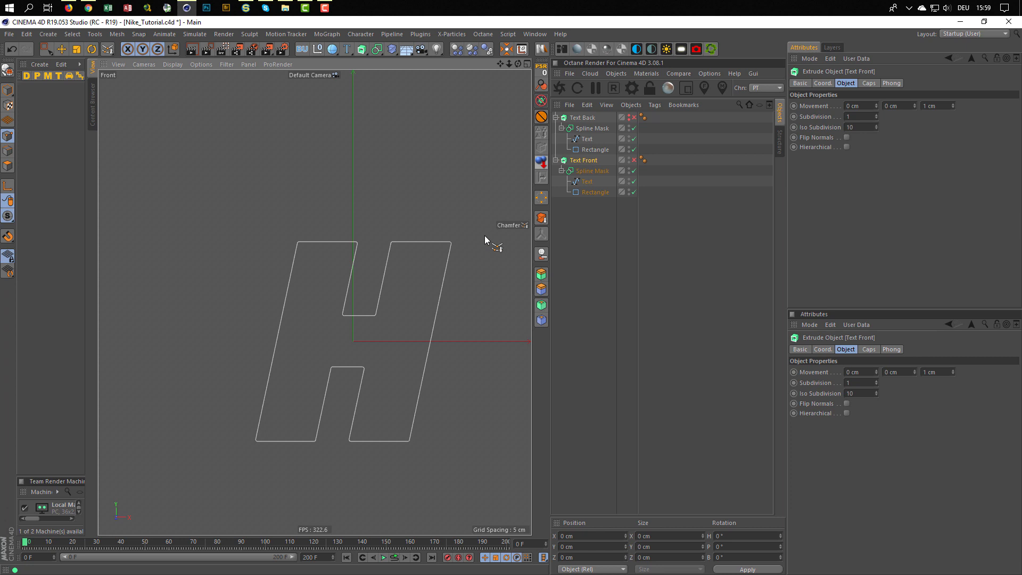
key("ctrl+z")
key("ctrl+z")
key("ctrl+z")
key("ctrl+z")
key("ctrl+z")
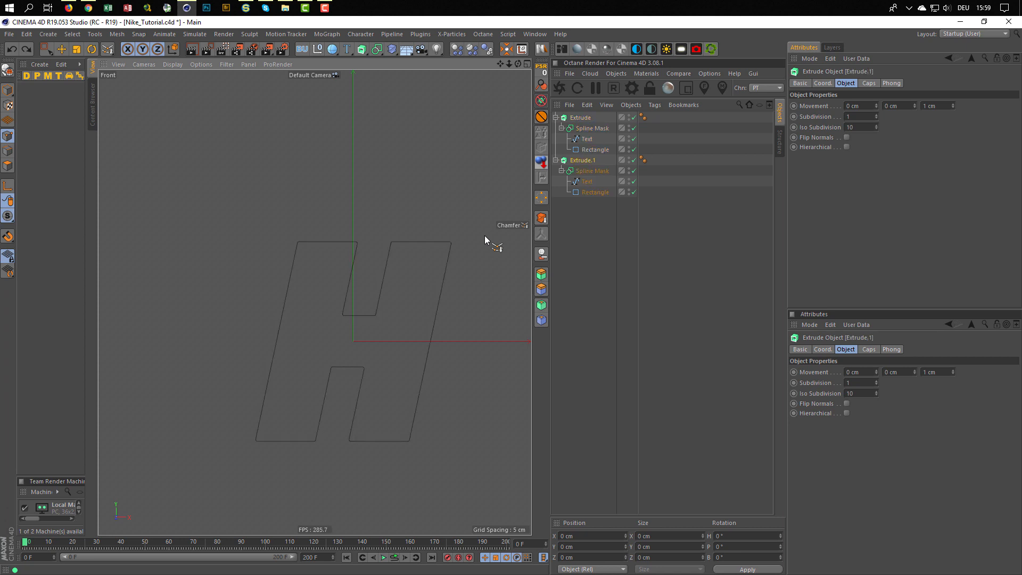
key("ctrl+z")
key("ctrl+z")
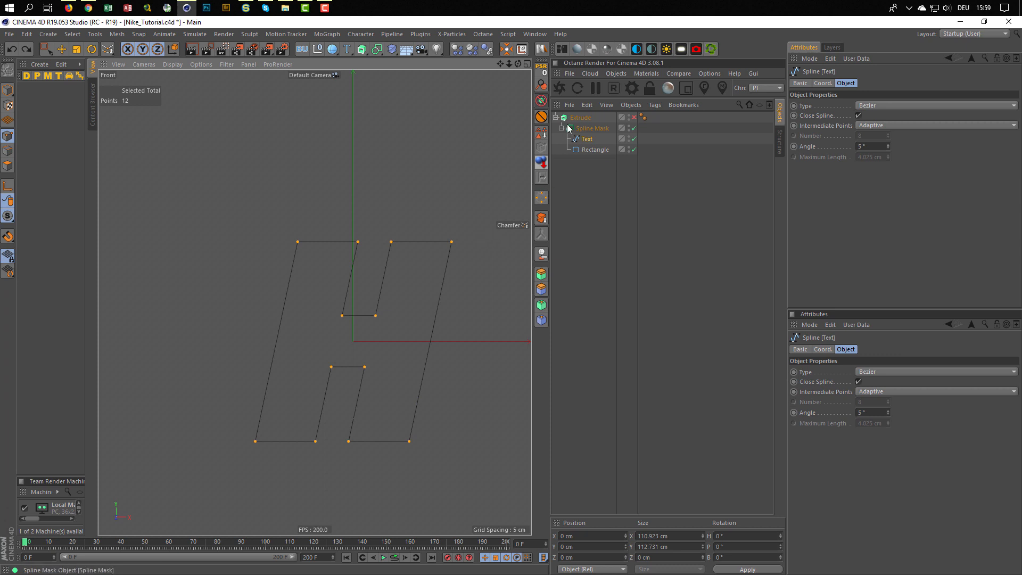
- Duplicate the Extrude object with its children and chamfer the original H spline's corner points by 1 cm
left_click(585, 118)
left_click_drag(584, 210, 585, 208, "ctrl")
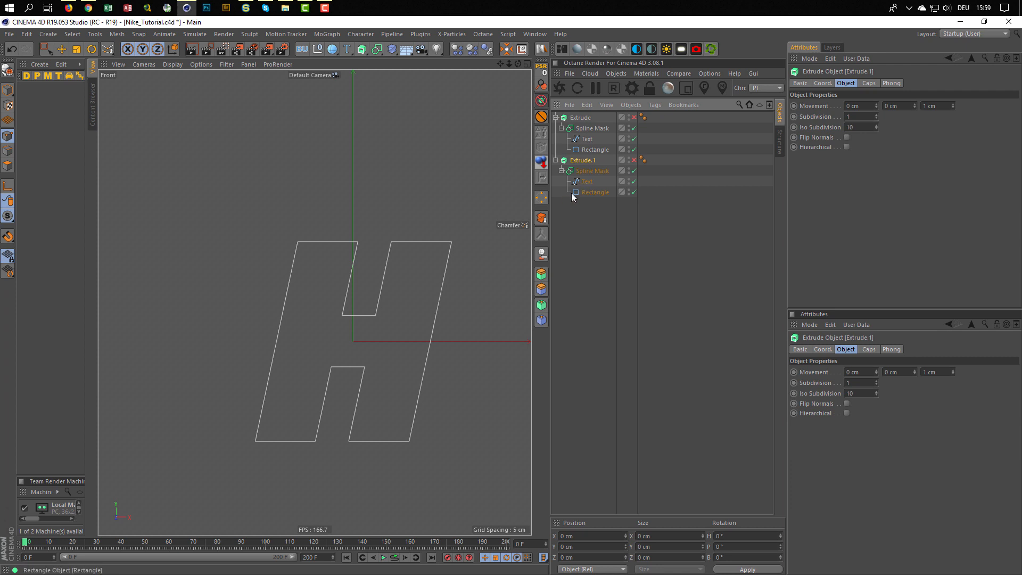
left_click(585, 140)
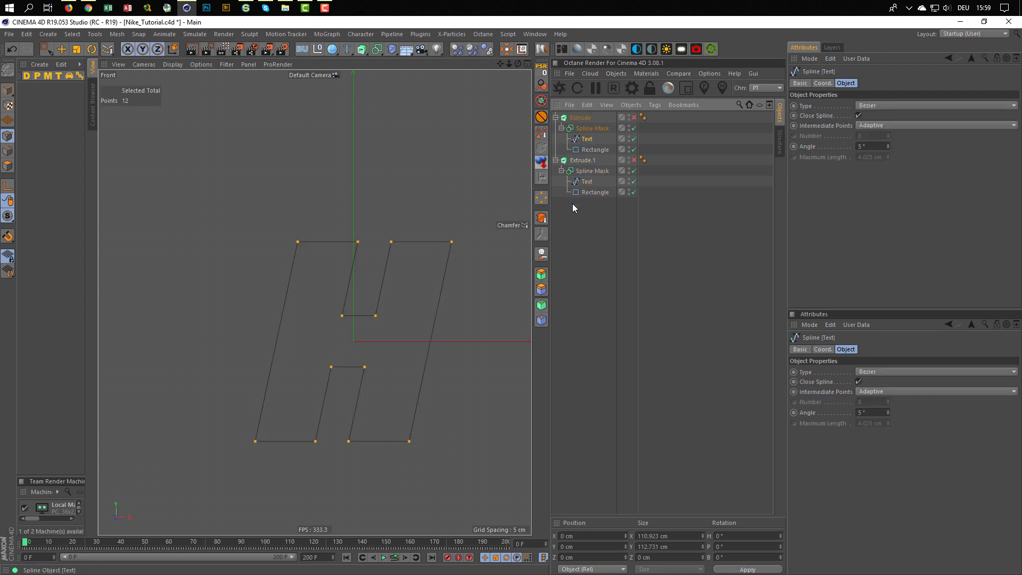
right_click(484, 302)
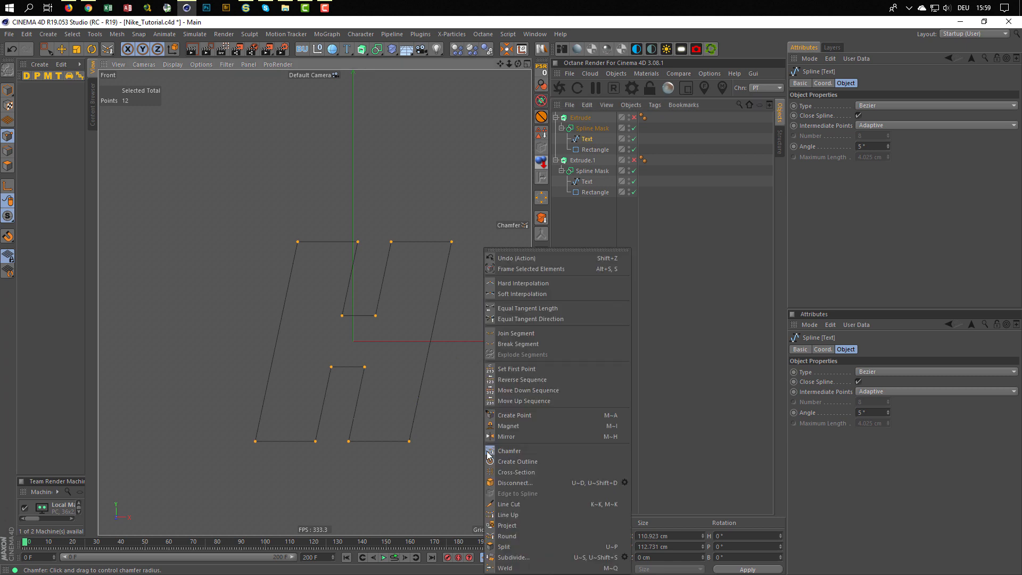
left_click(533, 454)
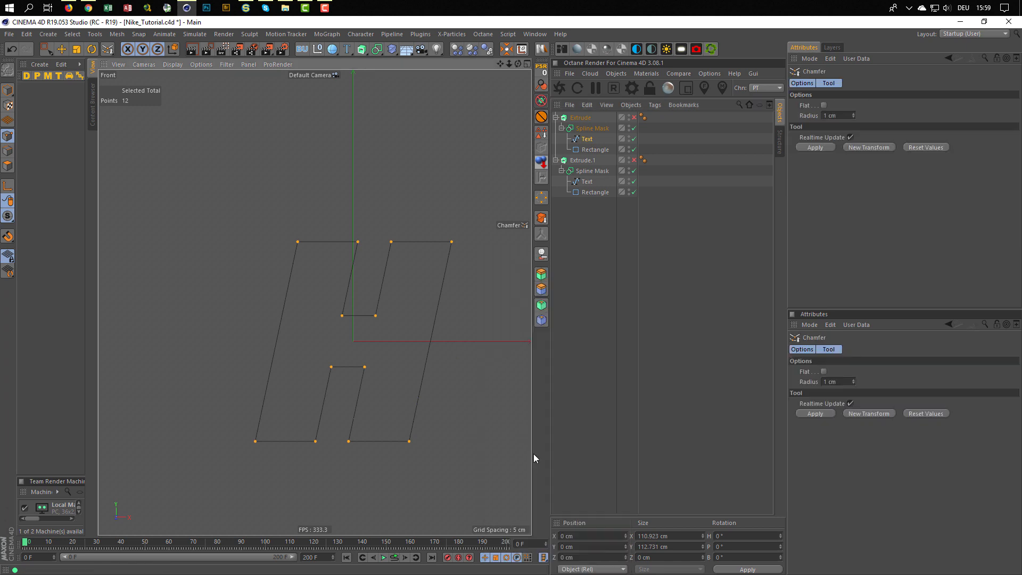
left_click(816, 147)
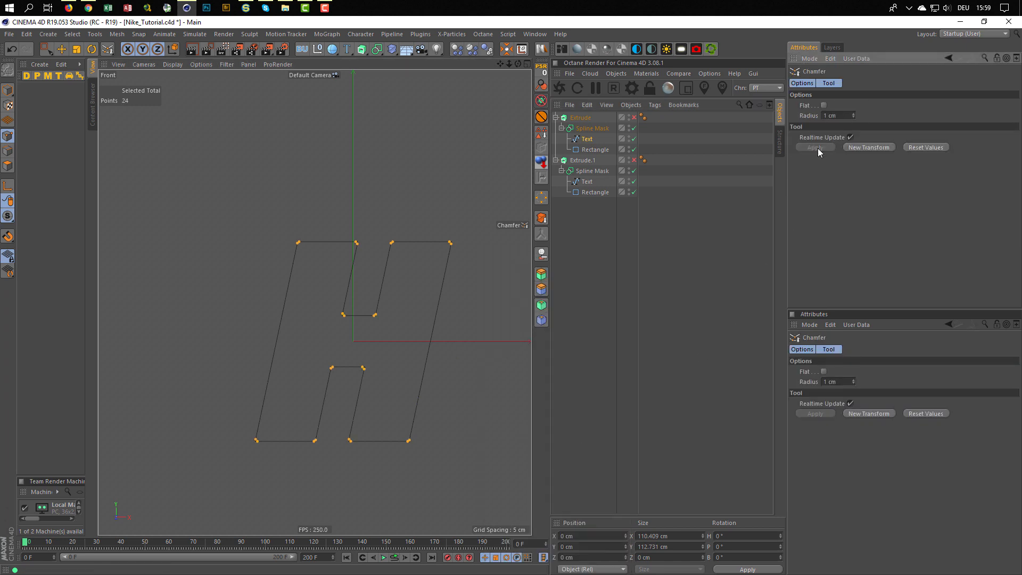
left_click(9, 90)
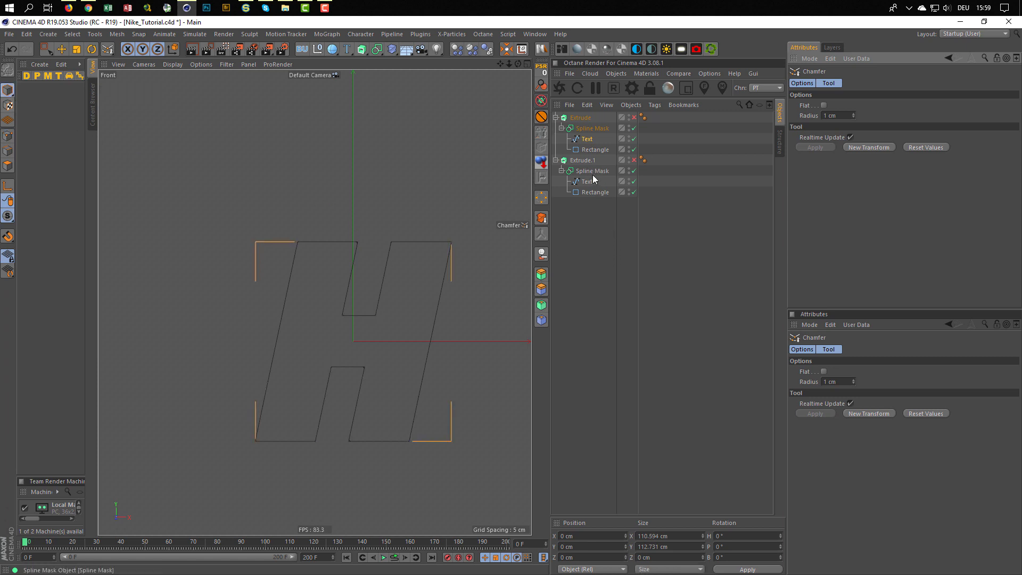
- Hide the original Extrude object in the editor and renderer, and select the duplicate's Text spline
left_click(629, 118, "alt")
left_click(628, 118, "alt")
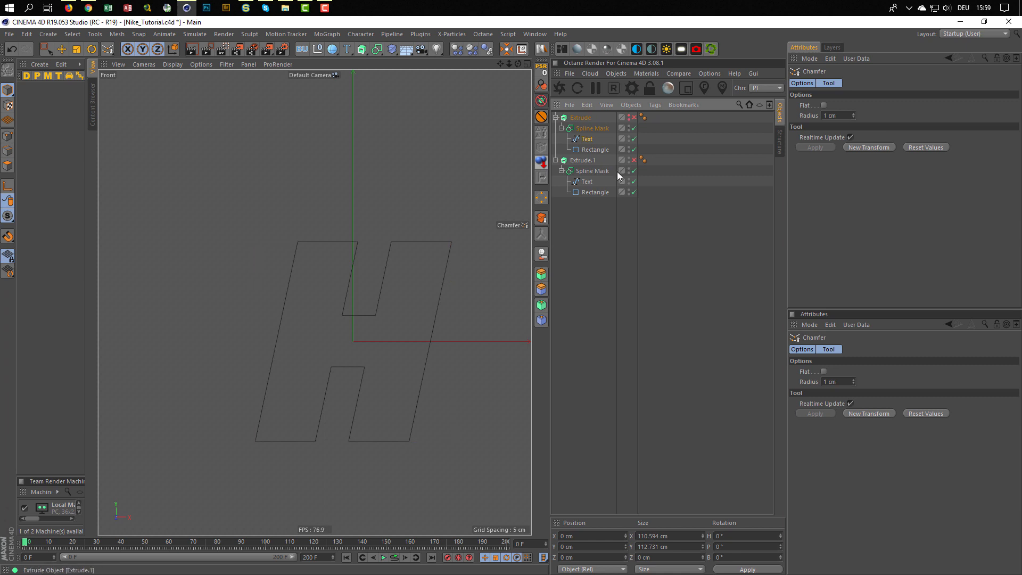
left_click(629, 160, "alt")
left_click(629, 160, "alt")
left_click(588, 182)
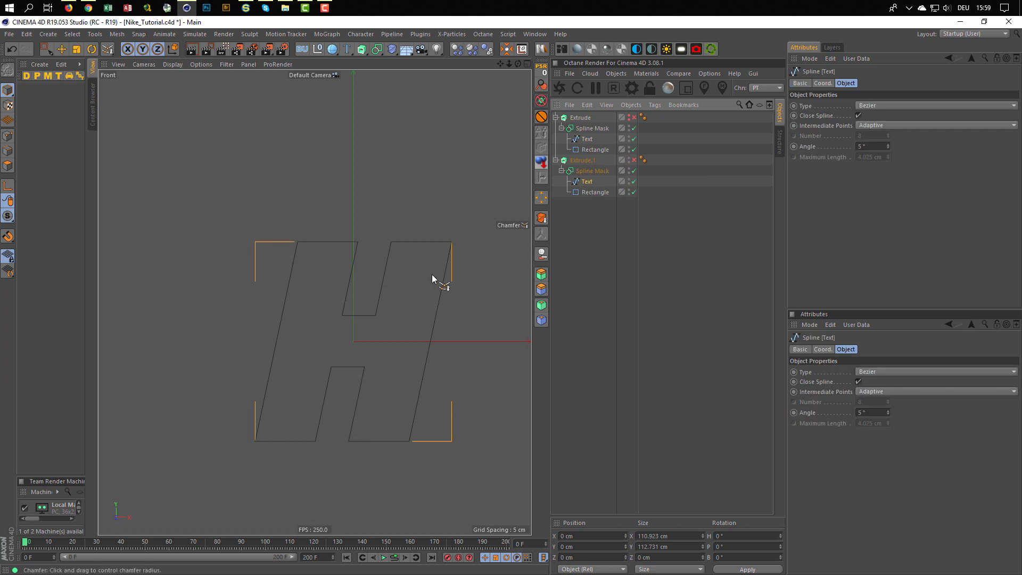
- Add a Rectangle spline centred on the H and scale it uniformly to about 135 cm
scroll(433, 274, "down", 5)
middle_click_drag(405, 274, 300, 280)
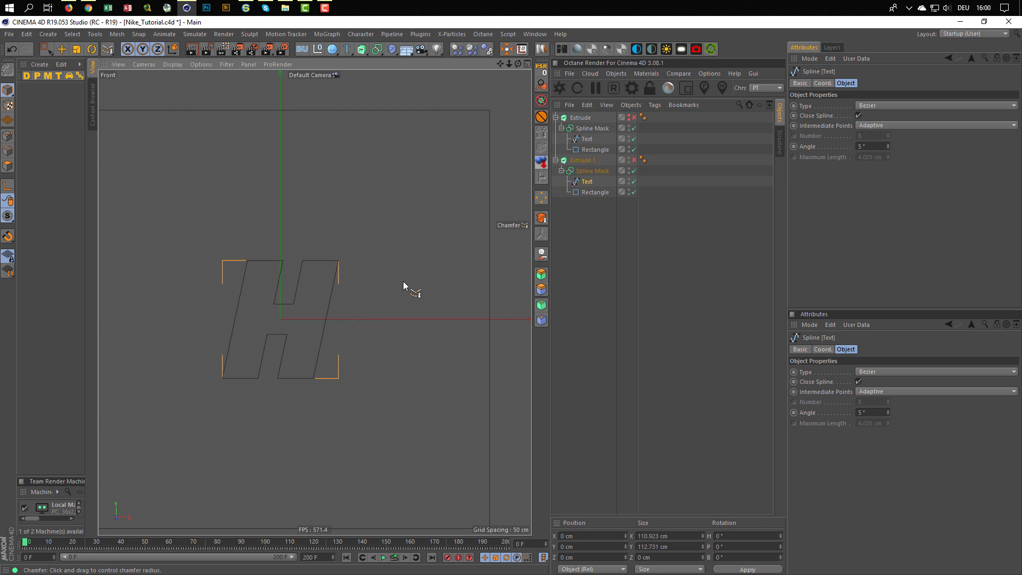
key("shift+F6")
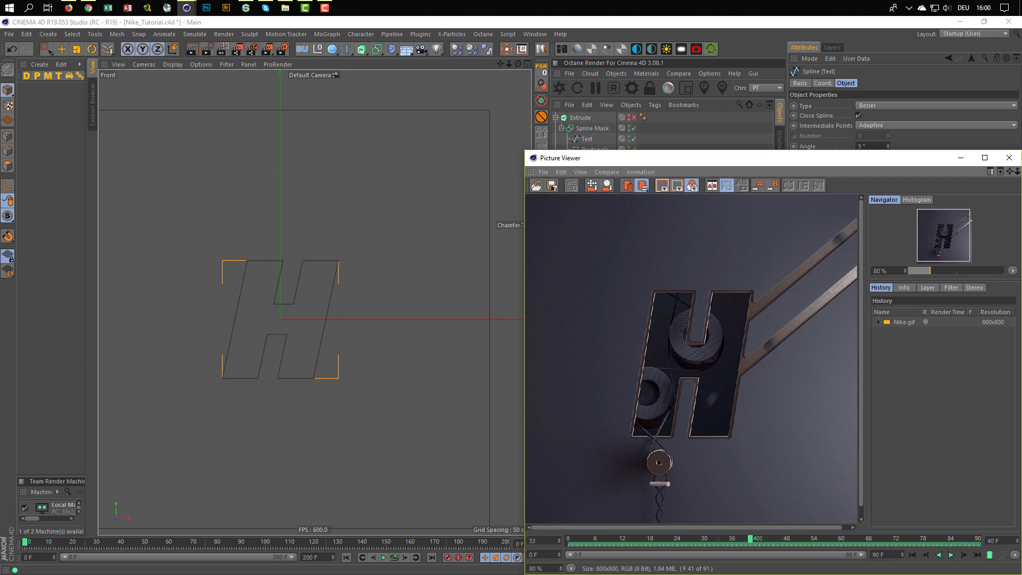
left_click(1009, 158)
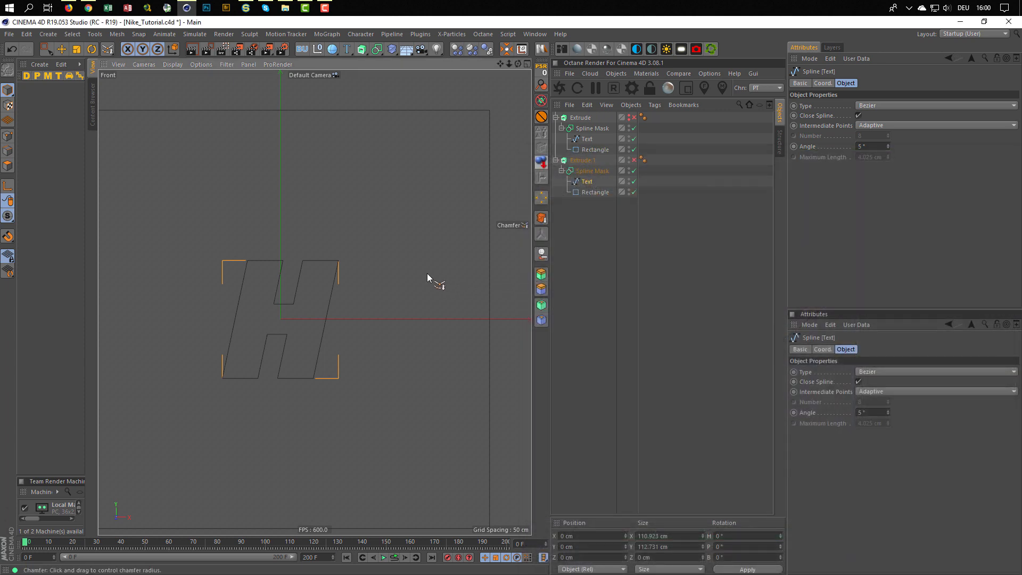
scroll(426, 273, "up", 3)
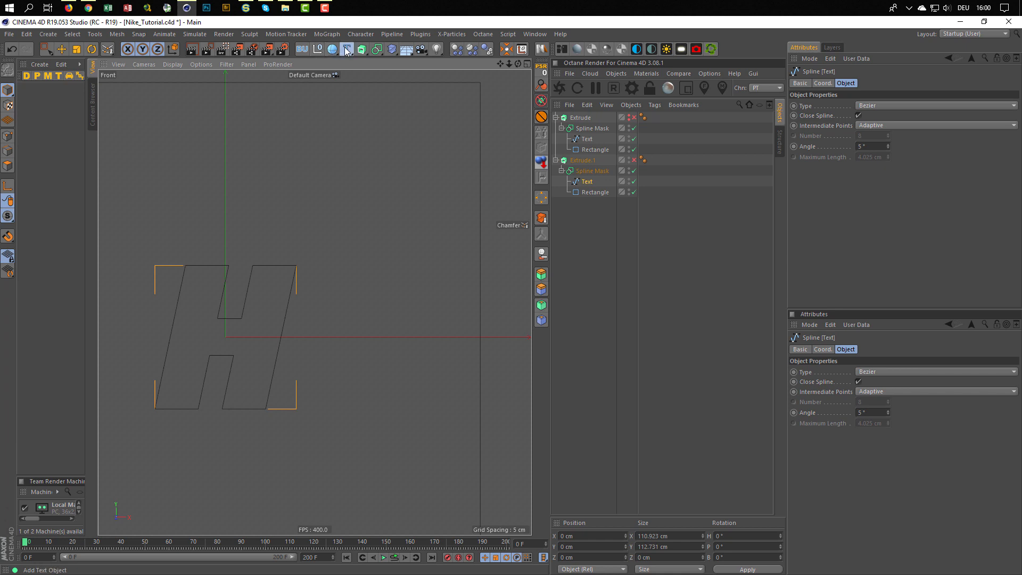
left_click_drag(346, 50, 463, 141)
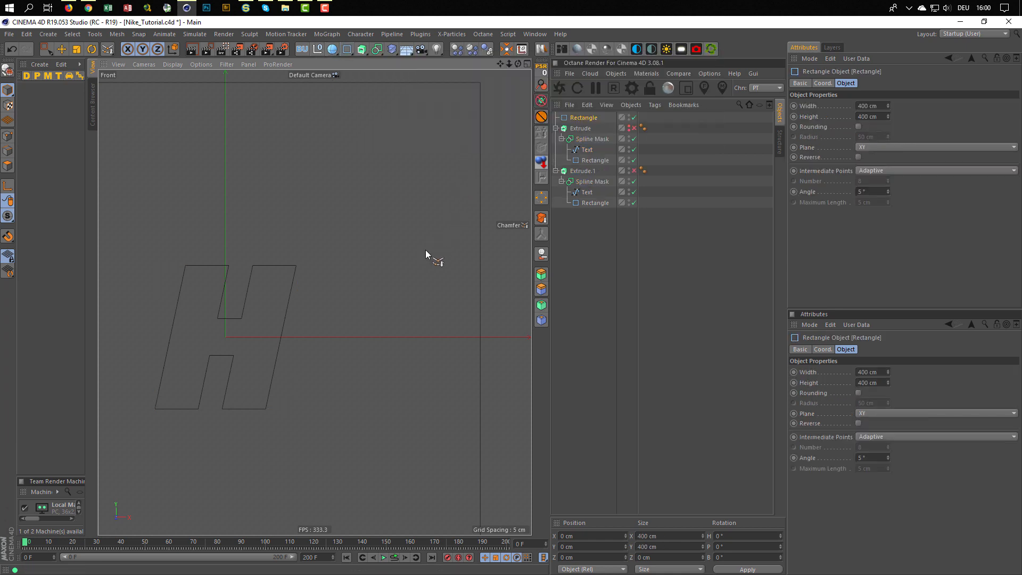
key("t")
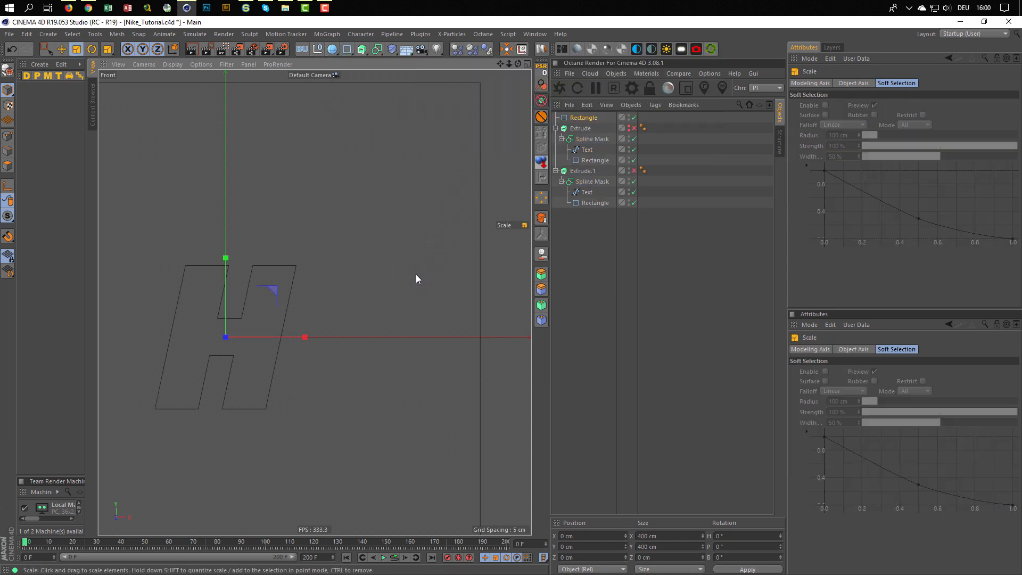
left_click_drag(417, 273, 167, 368)
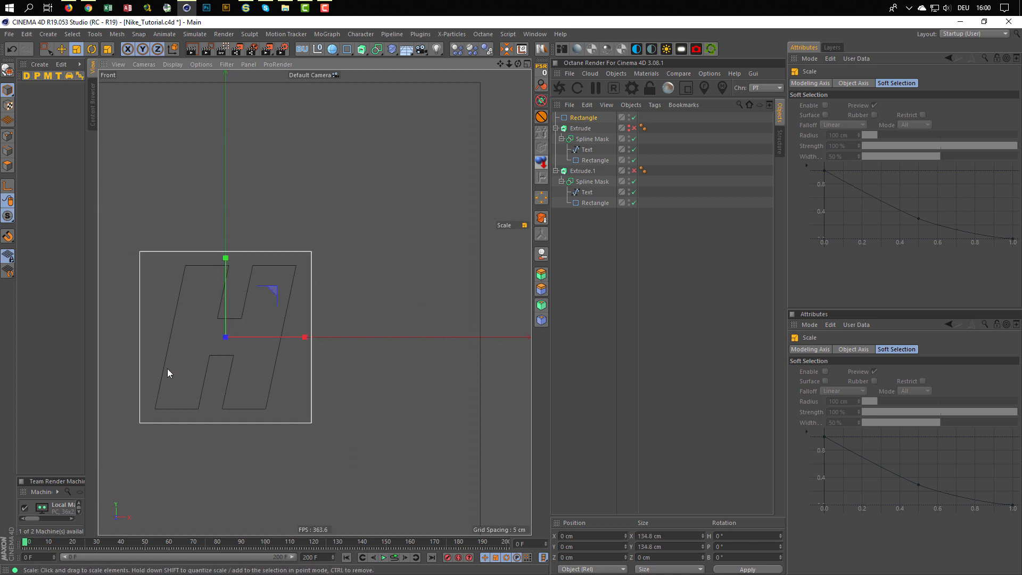
middle_click_drag(215, 364, 267, 362, "alt")
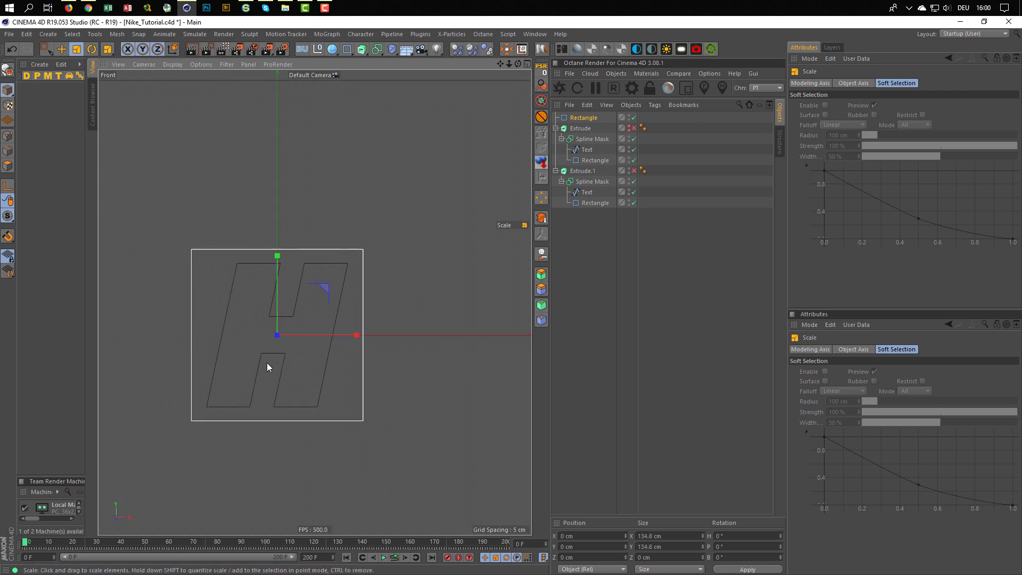
- Make the rectangle editable and lower its two upper points to form a flat strip about 9 cm high
key("c")
key("0")
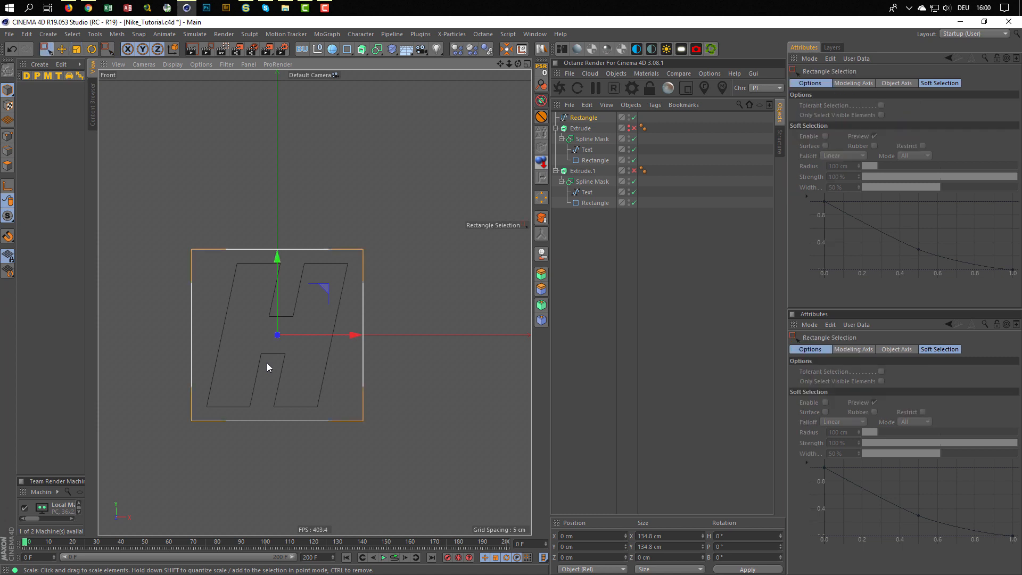
left_click(8, 137)
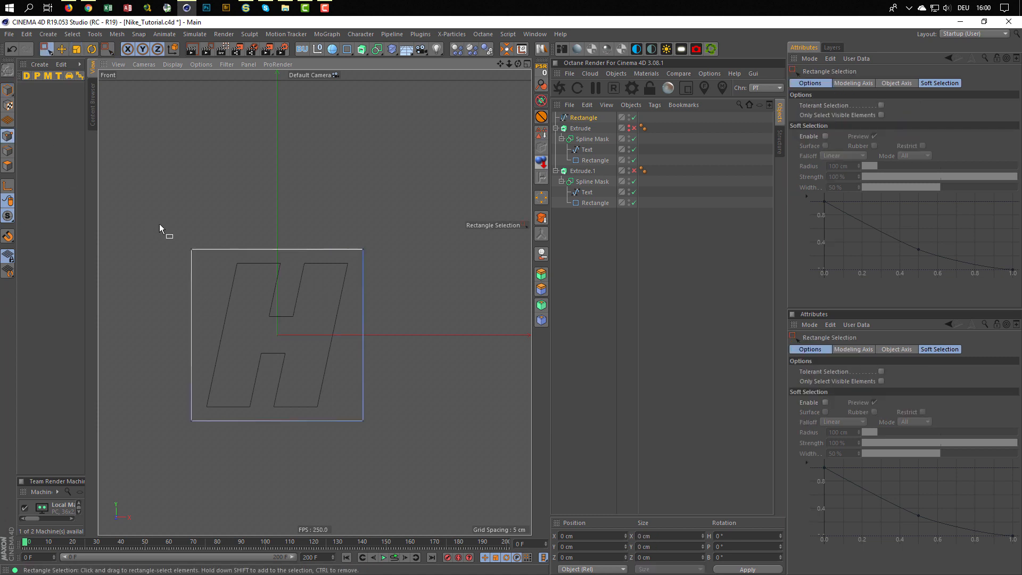
left_click_drag(169, 217, 411, 265)
left_click_drag(280, 183, 263, 335)
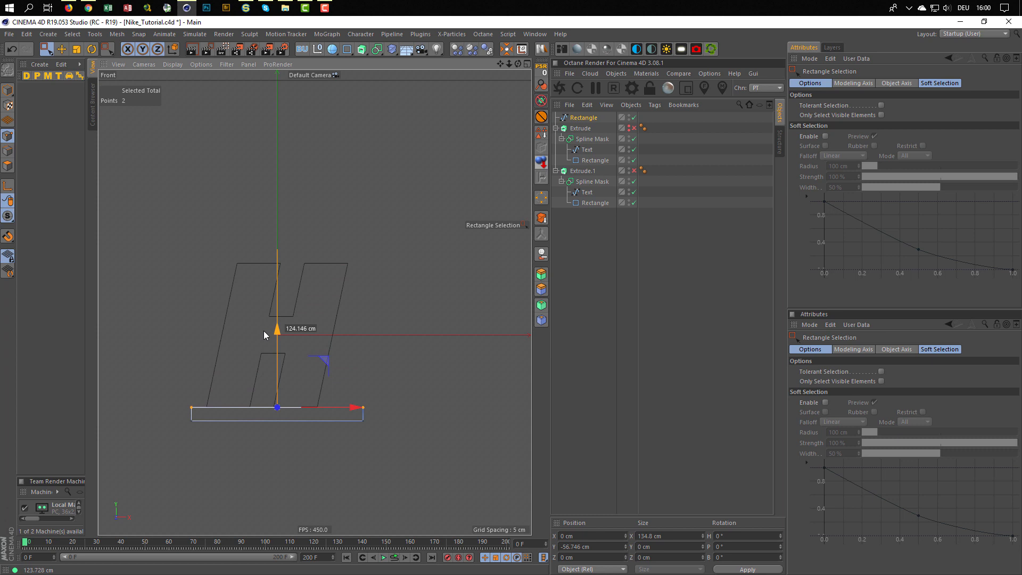
left_click_drag(266, 331, 266, 333)
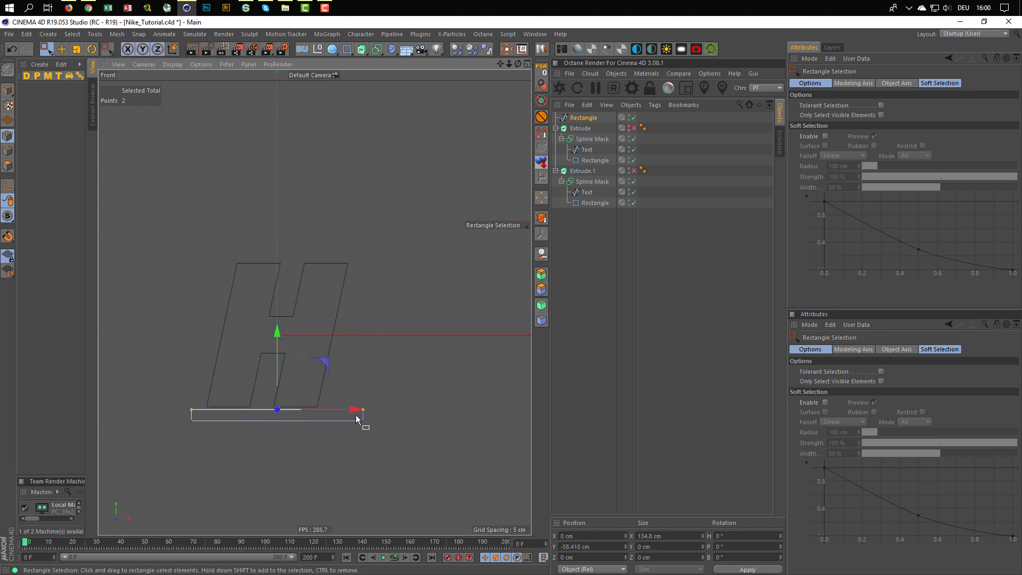
- Centre the strip's axis on its geometry and move it beside the H's upper right arm, to about X 113.7 cm, Y 45.8 cm
left_click(8, 89)
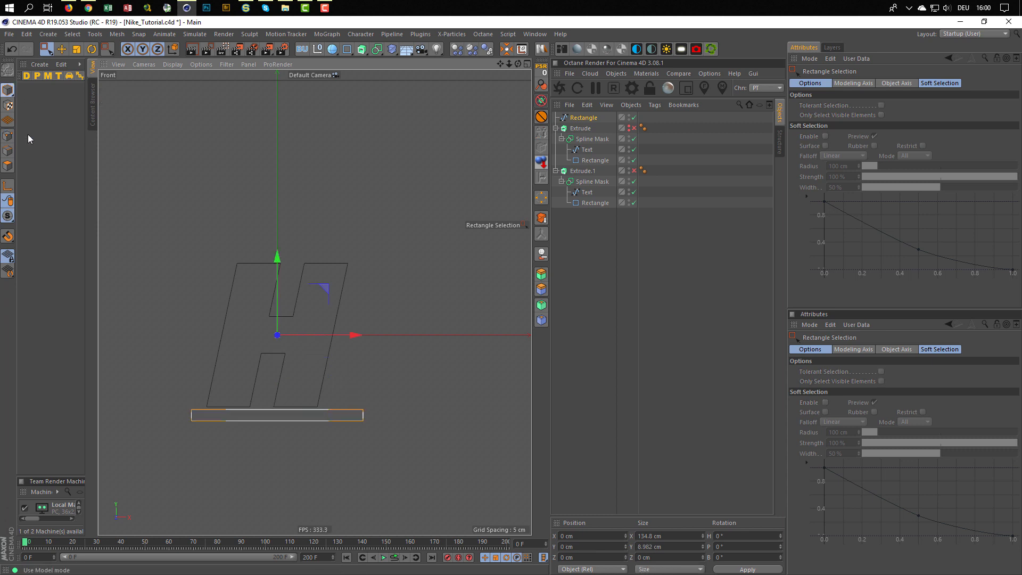
left_click(506, 49)
left_click_drag(326, 366, 471, 228)
middle_click_drag(439, 250, 346, 321, "alt")
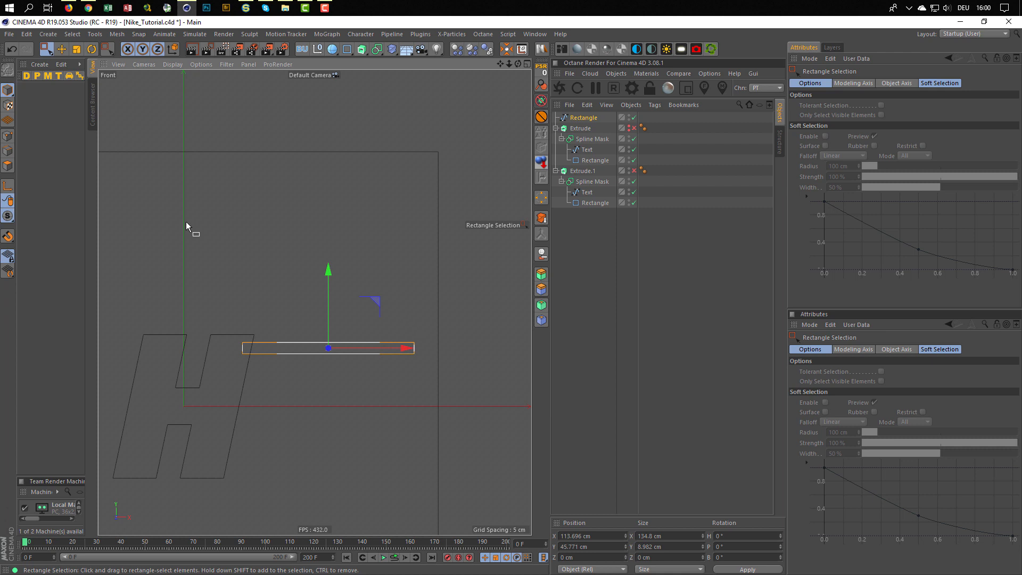
- Stretch the strip into a steep diagonal by moving its two right end points to about X 135 cm, Y 152 cm, matching the reference render
left_click(7, 135)
left_click_drag(411, 305, 446, 414)
mouse_move(494, 349)
left_mouse_down()
mouse_move(612, 349)
mouse_move(500, 348)
left_mouse_up()
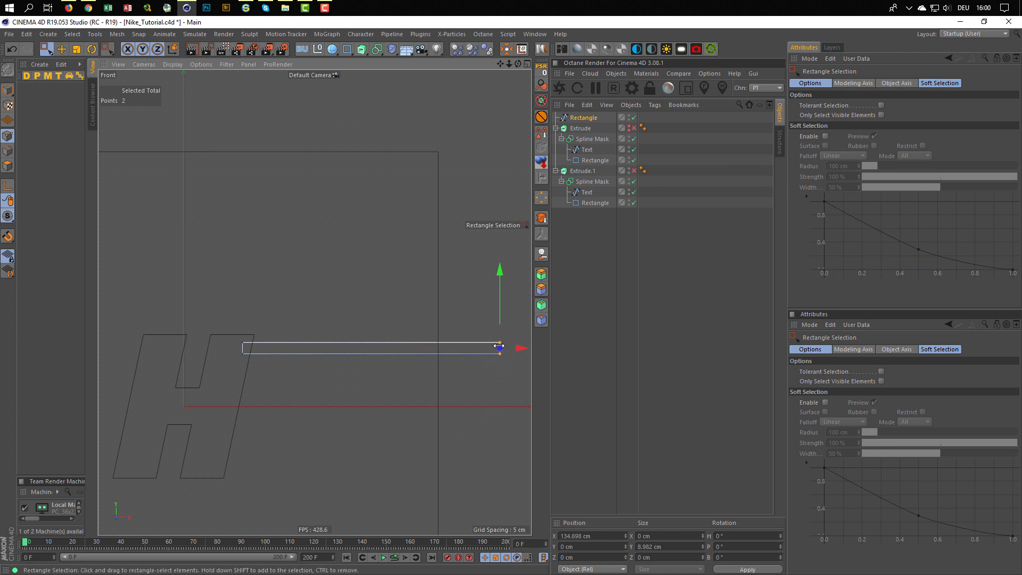
left_click_drag(498, 268, 500, 98)
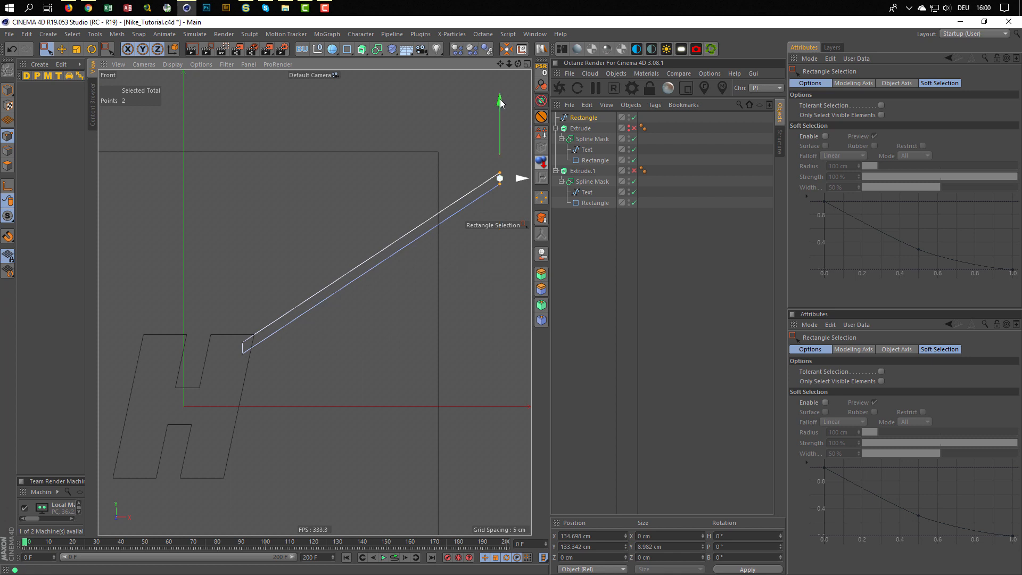
key("alt+Tab")
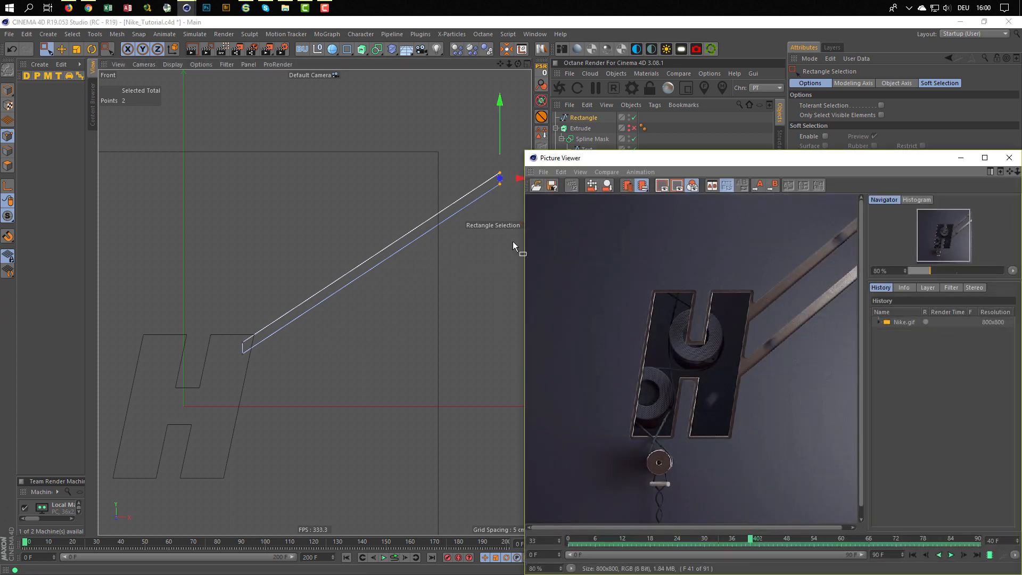
left_click_drag(500, 100, 494, 75)
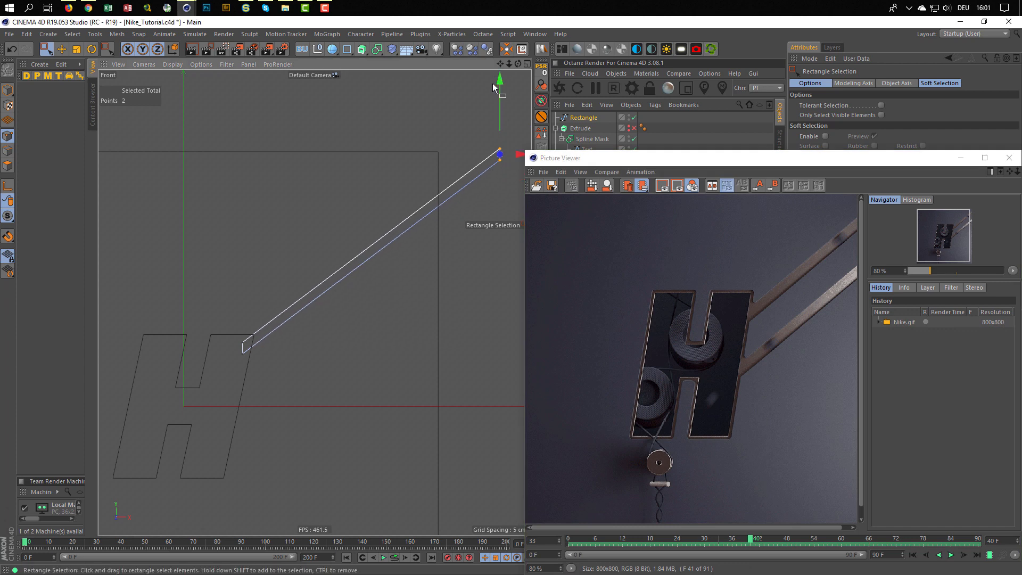
left_click(1009, 157)
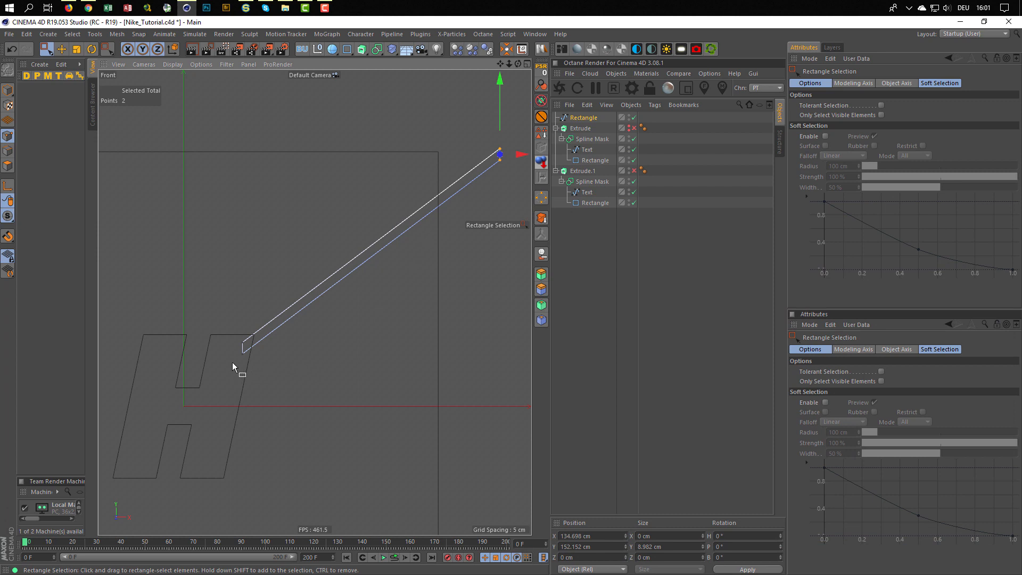
- Widen the diagonal strip by lowering its two lower points about 3.3 cm, and centre its axis on the new shape
left_click_drag(232, 362, 251, 348)
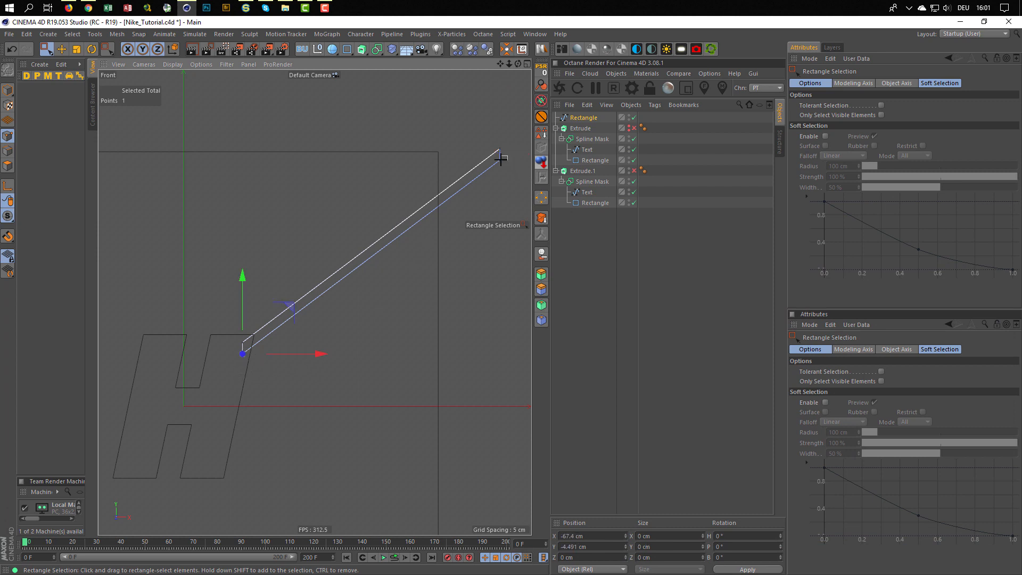
left_click_drag(500, 159, 490, 187, "shift")
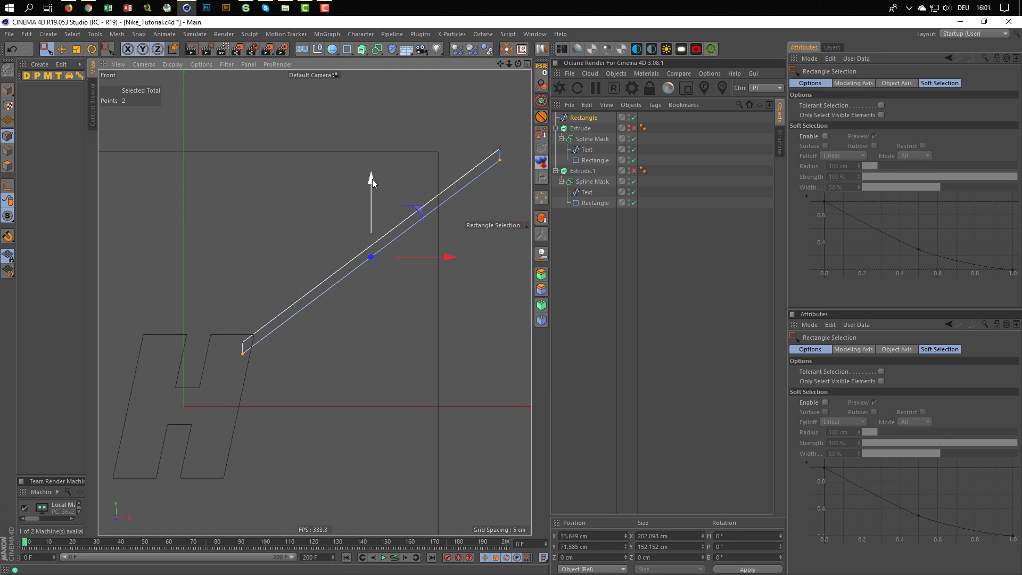
left_click_drag(372, 179, 372, 183)
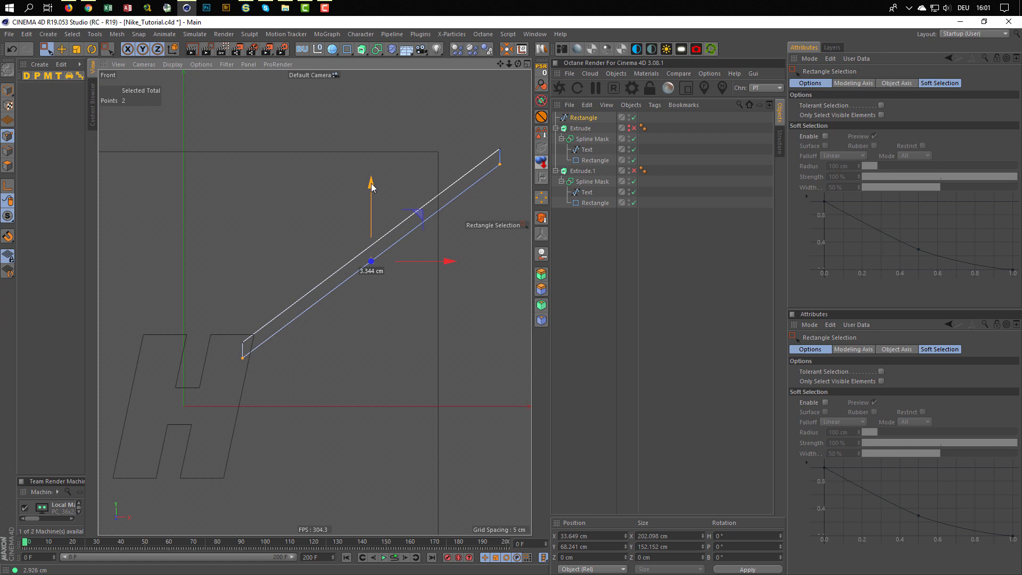
left_click(8, 91)
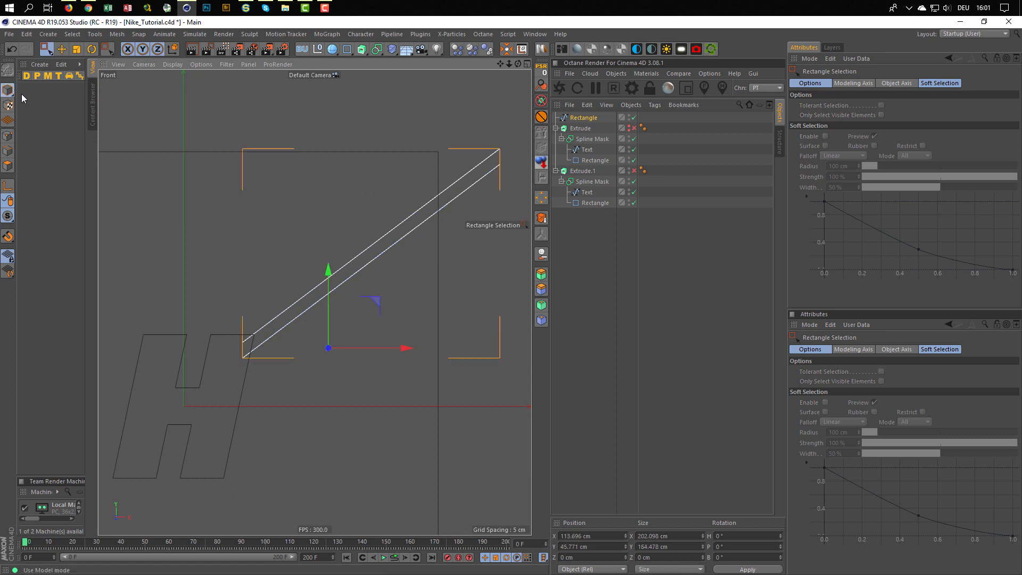
left_click(507, 50)
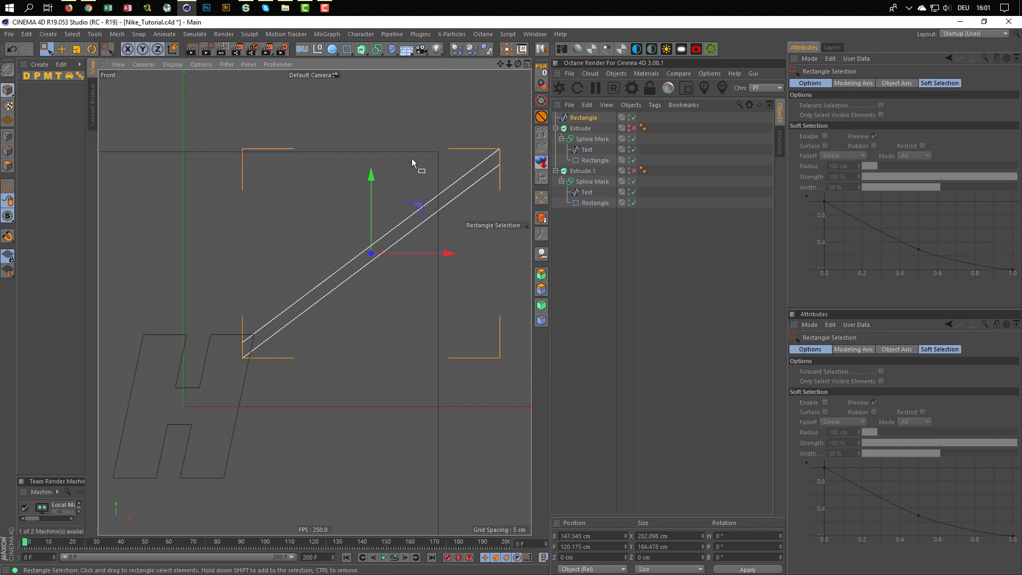
- Lower the diagonal strip to about Y 113.5 cm and duplicate it below, placing the copy at about X 139 cm, Y 69.6 cm
left_click_drag(372, 177, 354, 231)
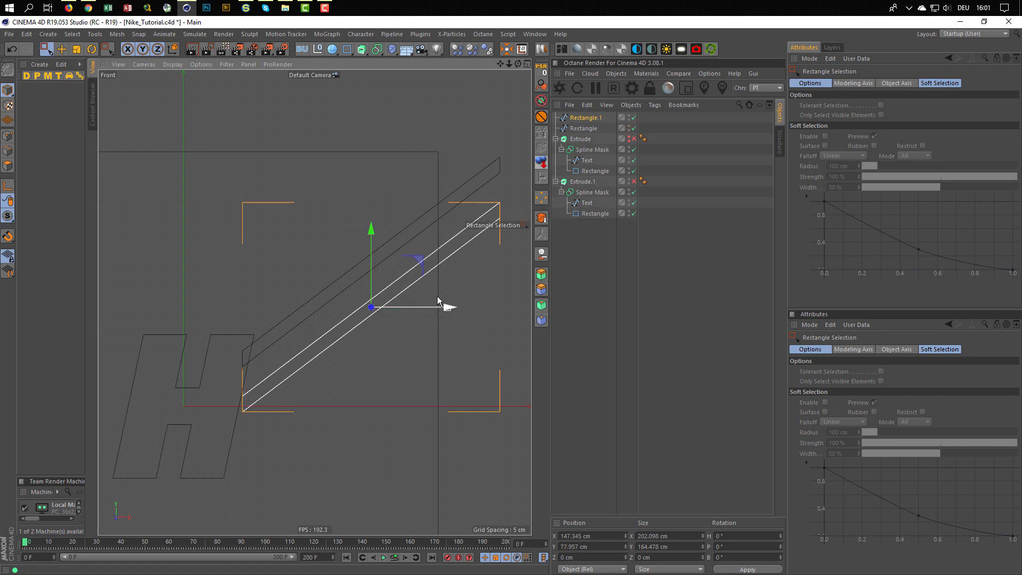
left_click_drag(441, 307, 435, 313)
left_click_drag(360, 226, 359, 246)
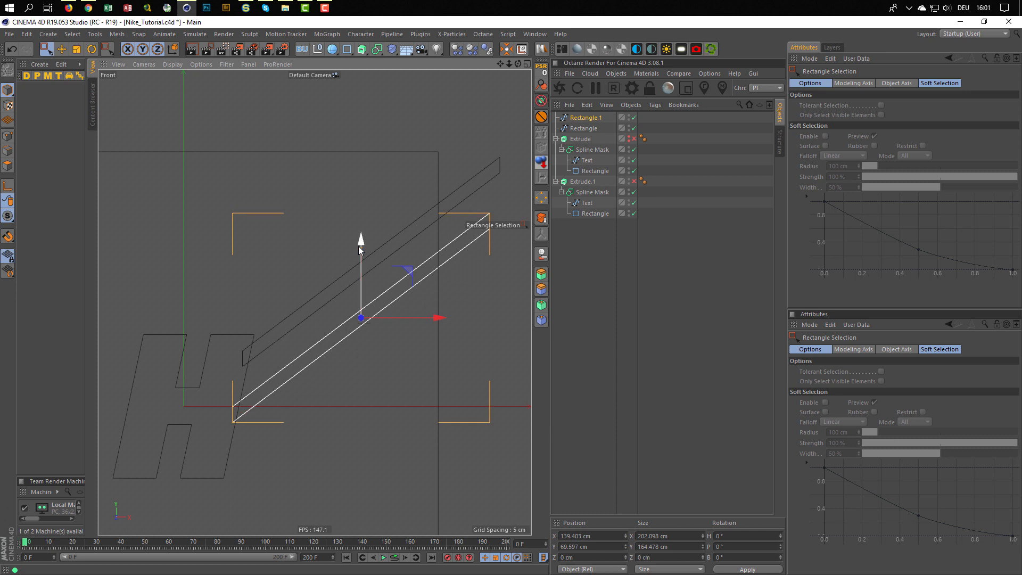
left_click_drag(439, 318, 440, 318)
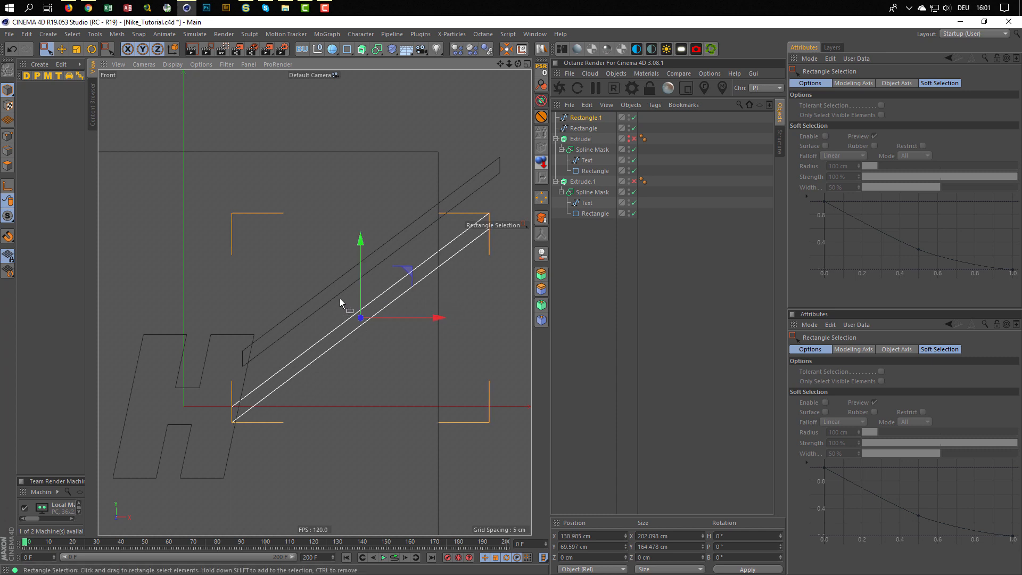
- Compare the strips with the reference render and move both strip splines into the Spline Mask under Extrude.1
middle_click_drag(340, 298, 383, 263, "alt")
scroll(398, 262, "up", 2)
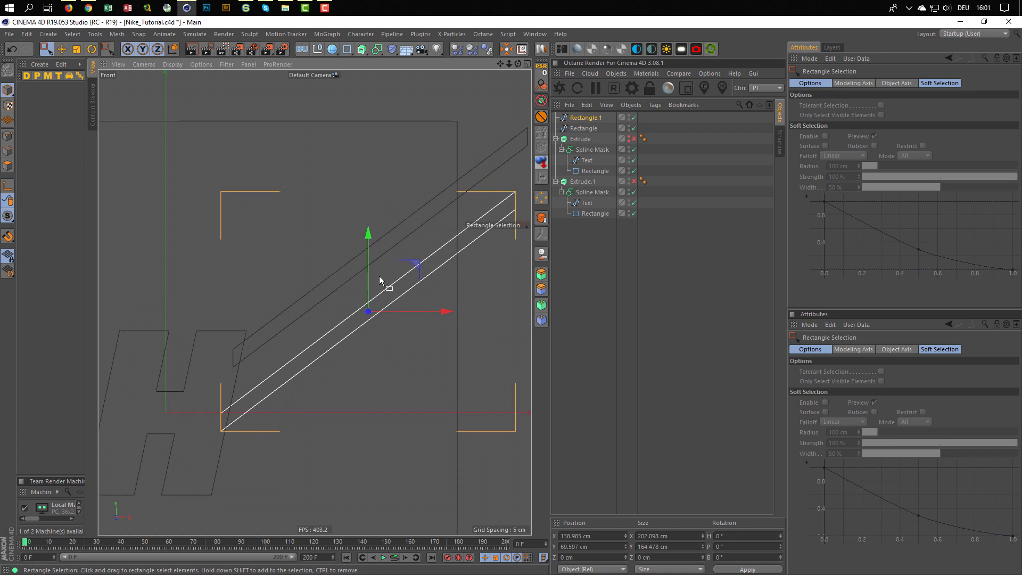
key("shift+F6")
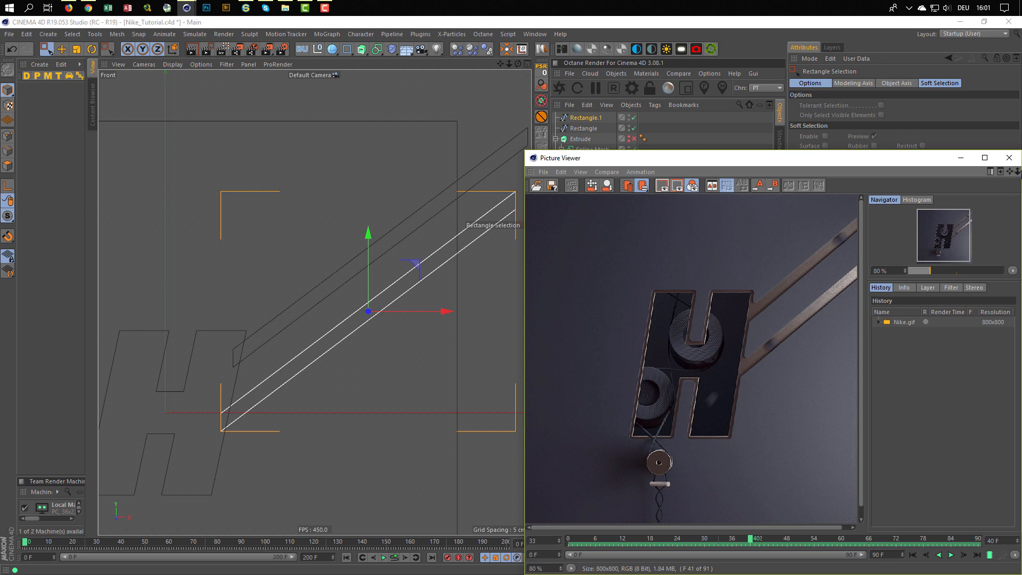
left_click(1009, 157)
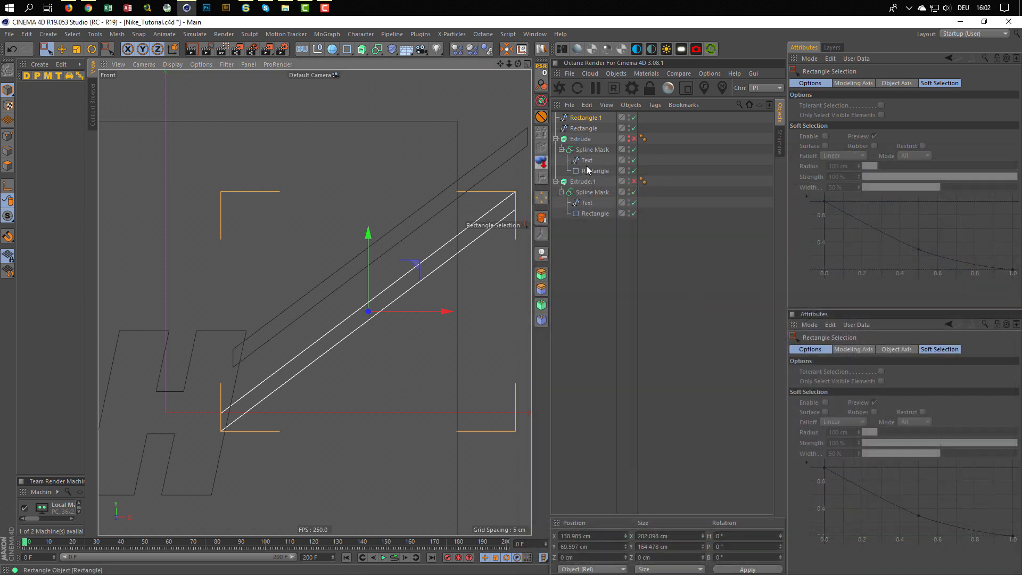
left_click(585, 118)
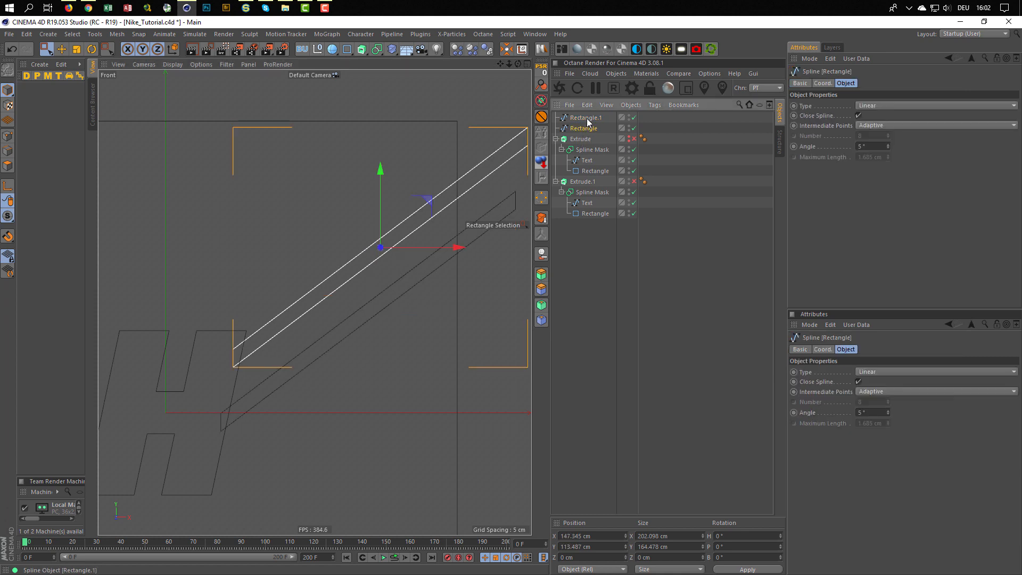
left_click(580, 129, "ctrl")
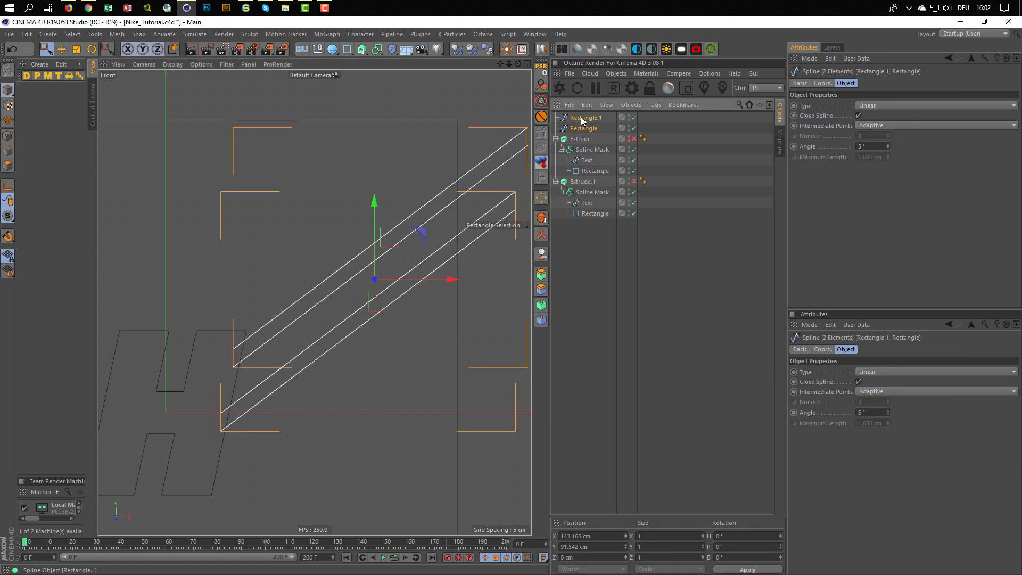
left_click_drag(582, 121, 596, 219)
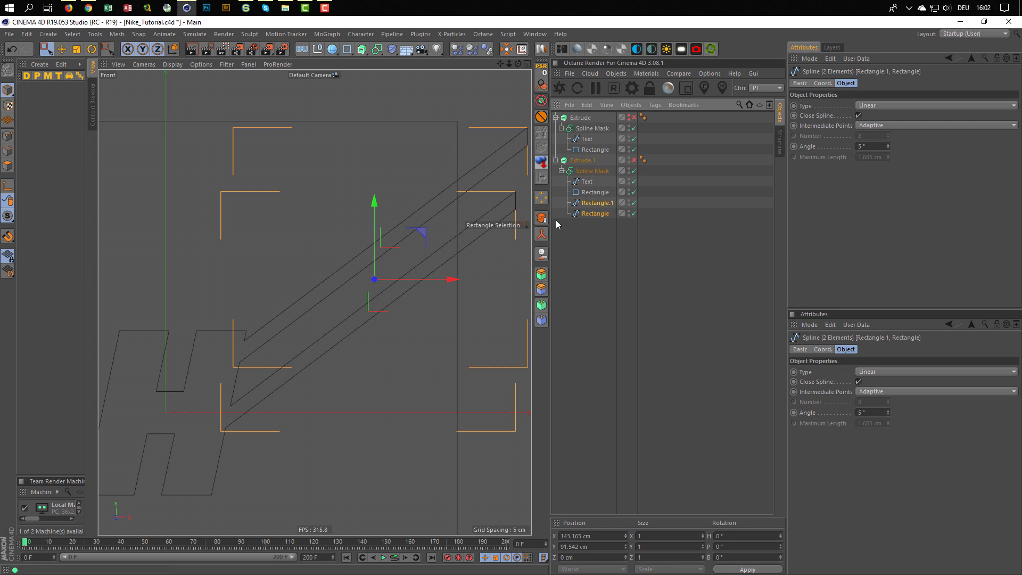
- Merge the H text and the plain rectangle under Extrude.1's Spline Mask into one spline with Connect Objects + Delete
left_click(589, 195)
left_click(590, 182, "ctrl")
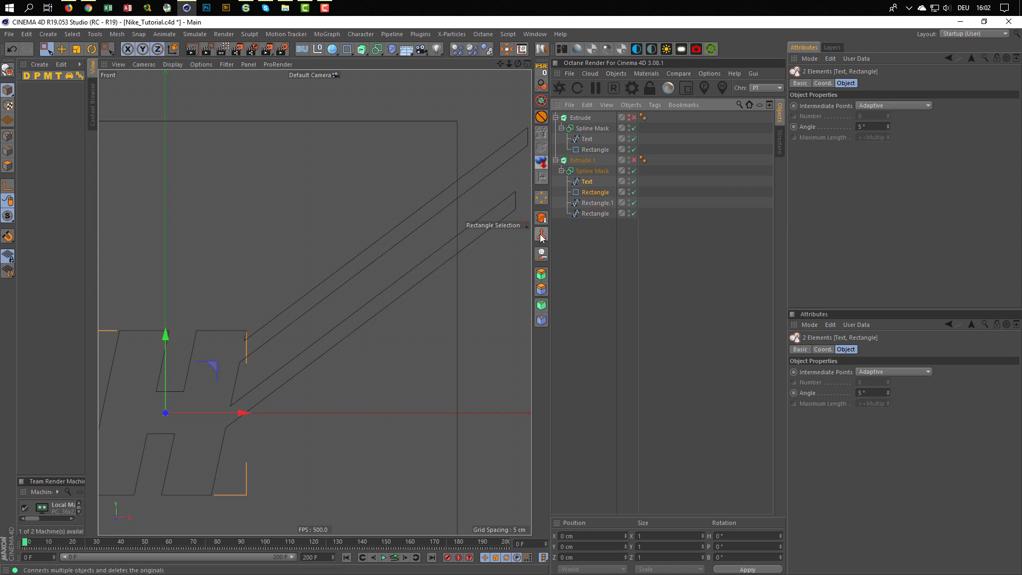
right_click(584, 183)
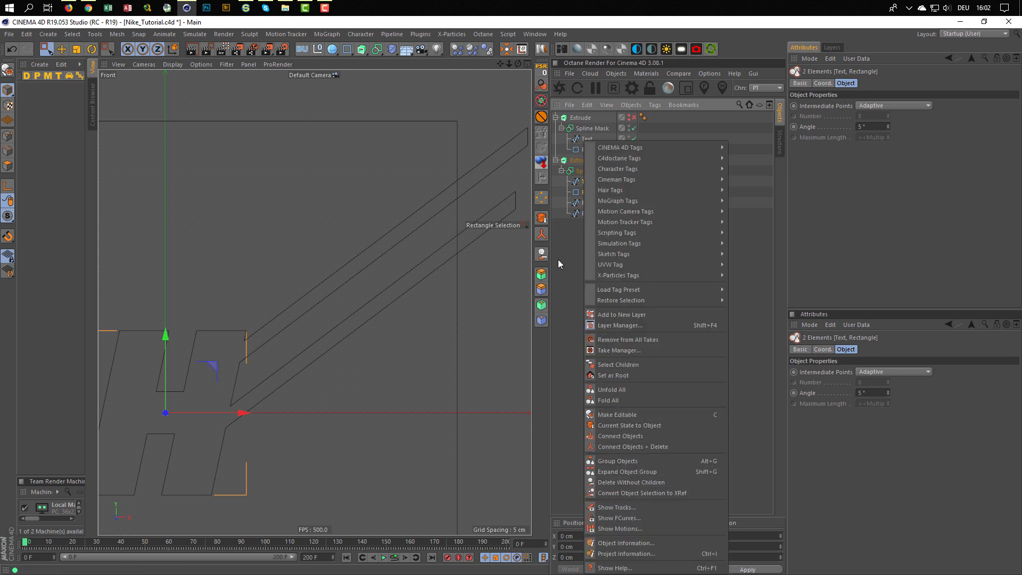
left_click(664, 32)
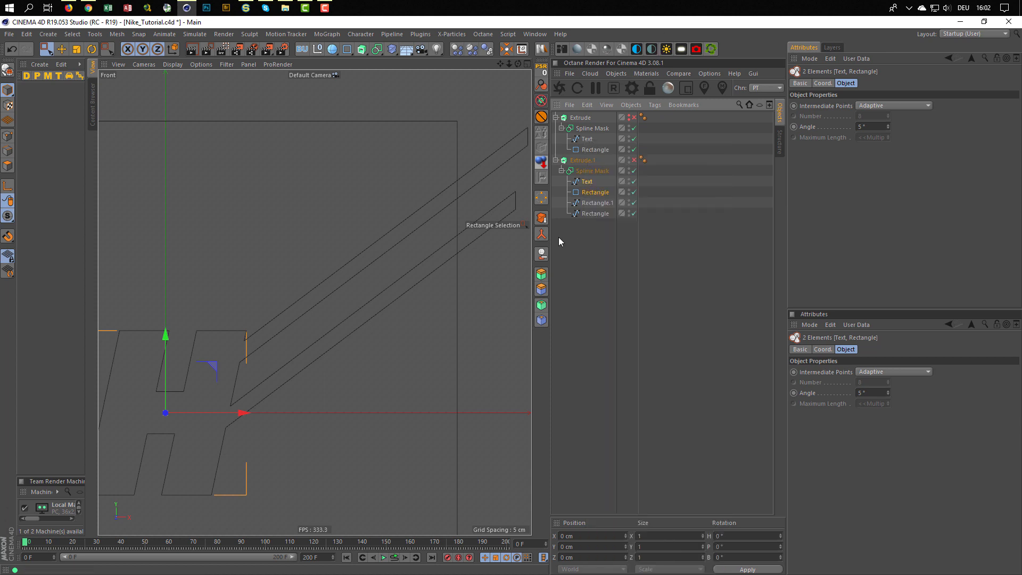
left_click(542, 234)
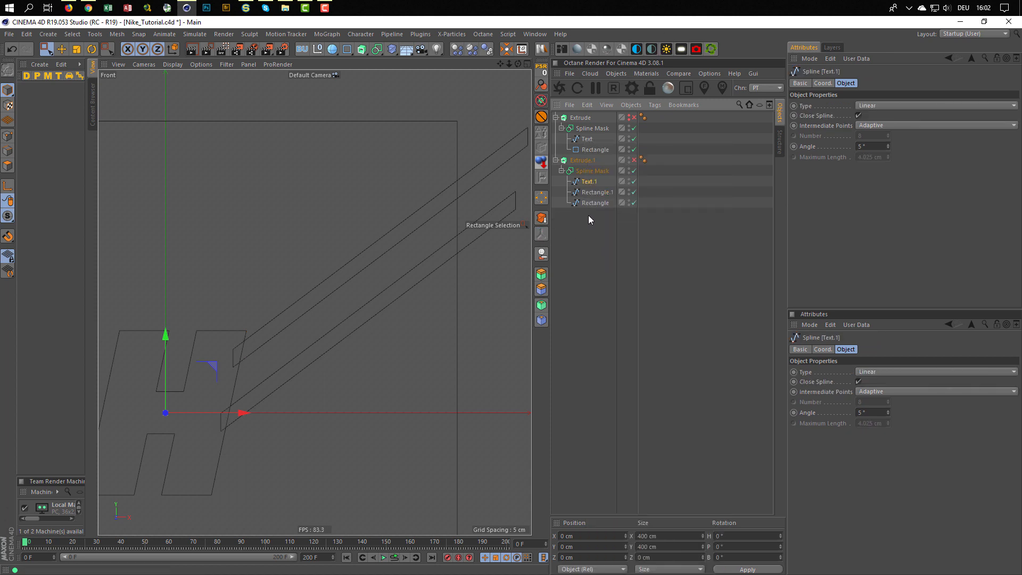
- Set the mode of Extrude.1's Spline Mask to A subtract B and return to the perspective view
left_click(590, 171)
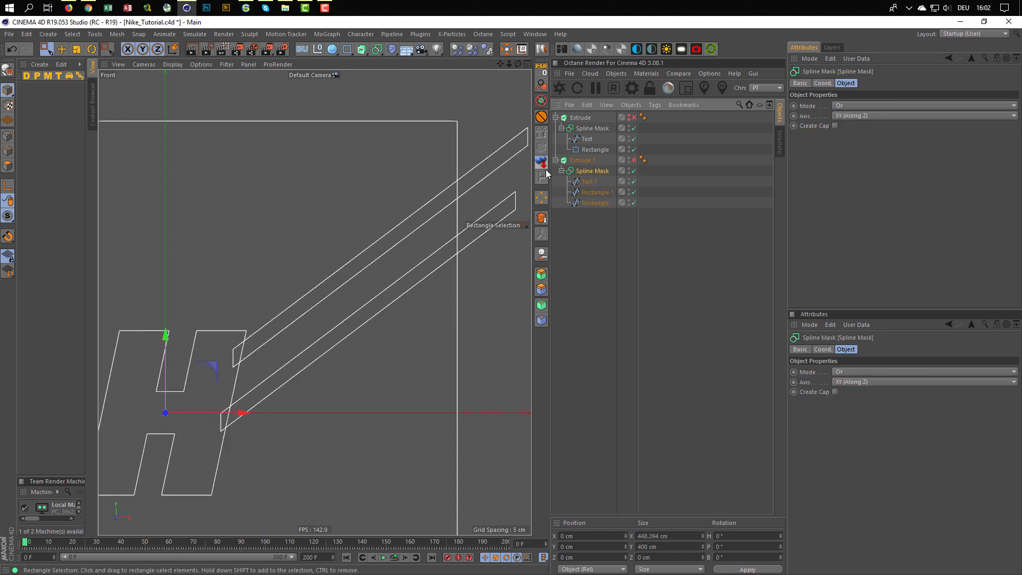
left_click(843, 105)
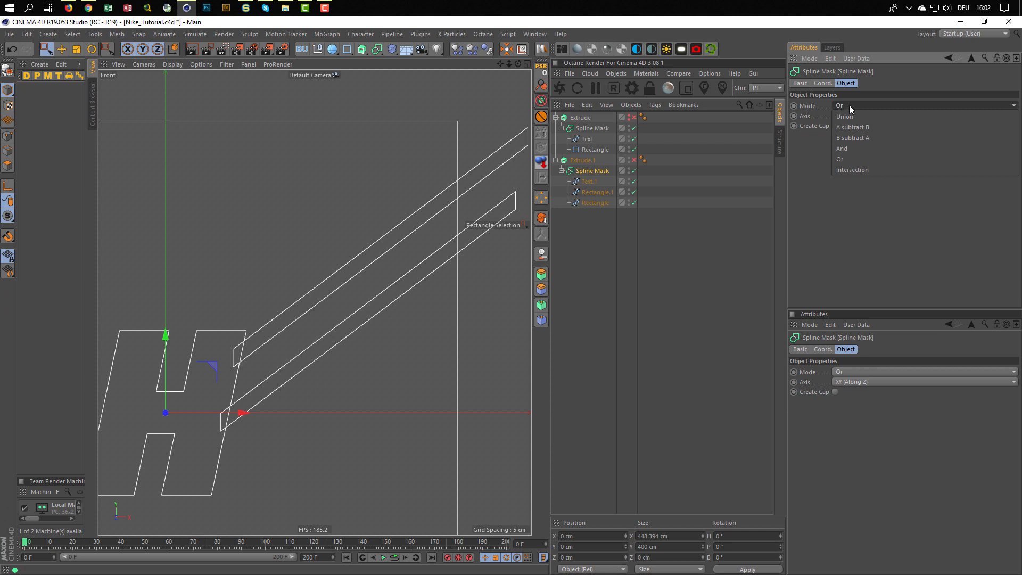
left_click(888, 127)
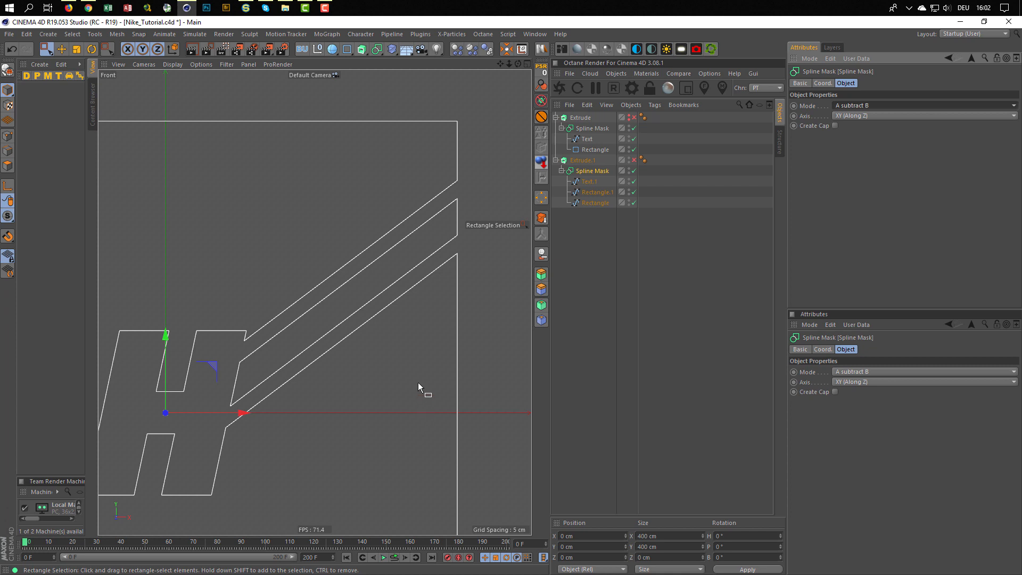
middle_click(413, 363)
middle_click(257, 266)
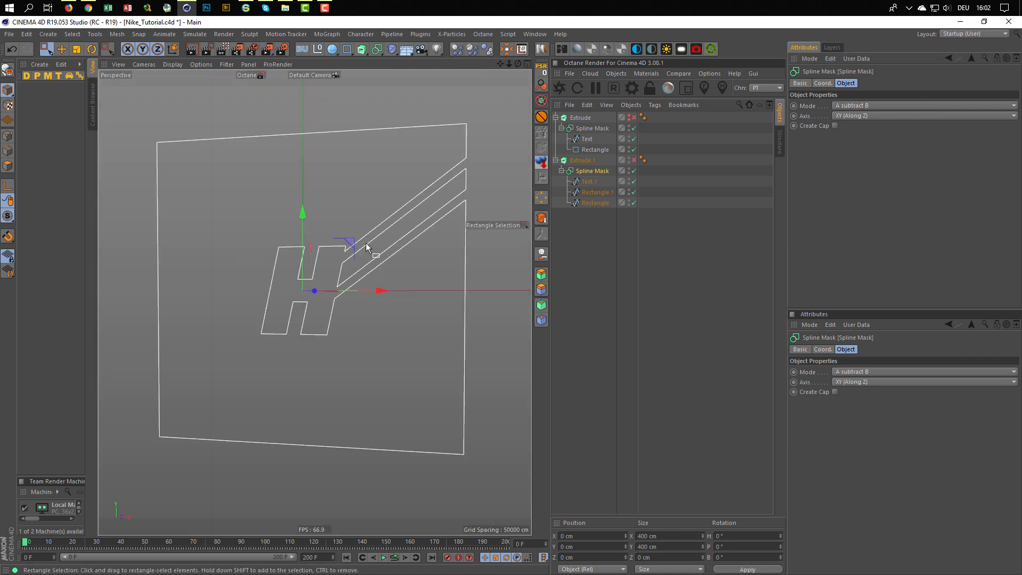
- Enable Extrude.1 and inspect the H and diagonal strip cutouts from an angle
left_click(633, 160)
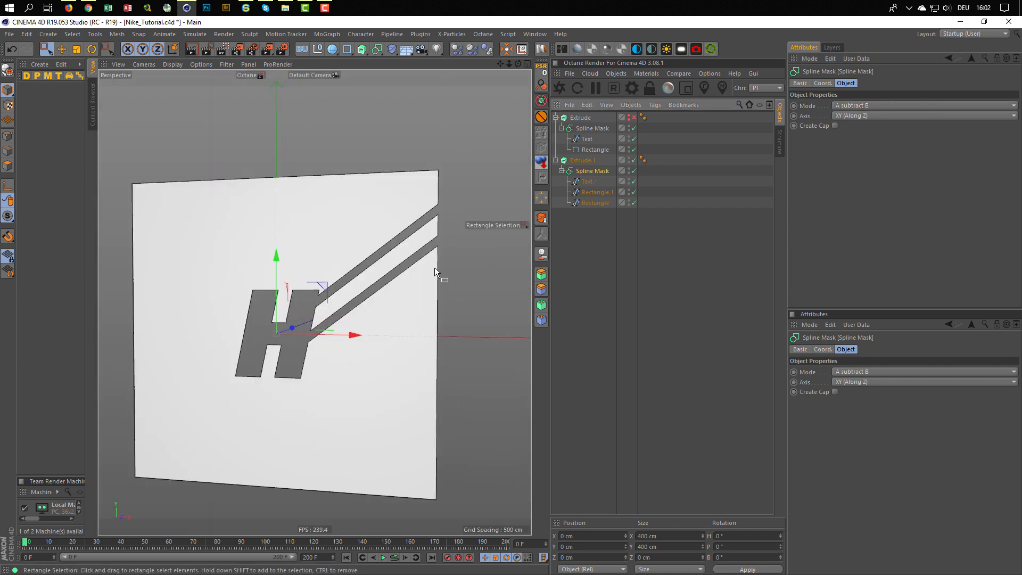
mouse_move(396, 270)
left_mouse_down("alt")
mouse_move(459, 259)
mouse_move(399, 274)
left_mouse_up("alt")
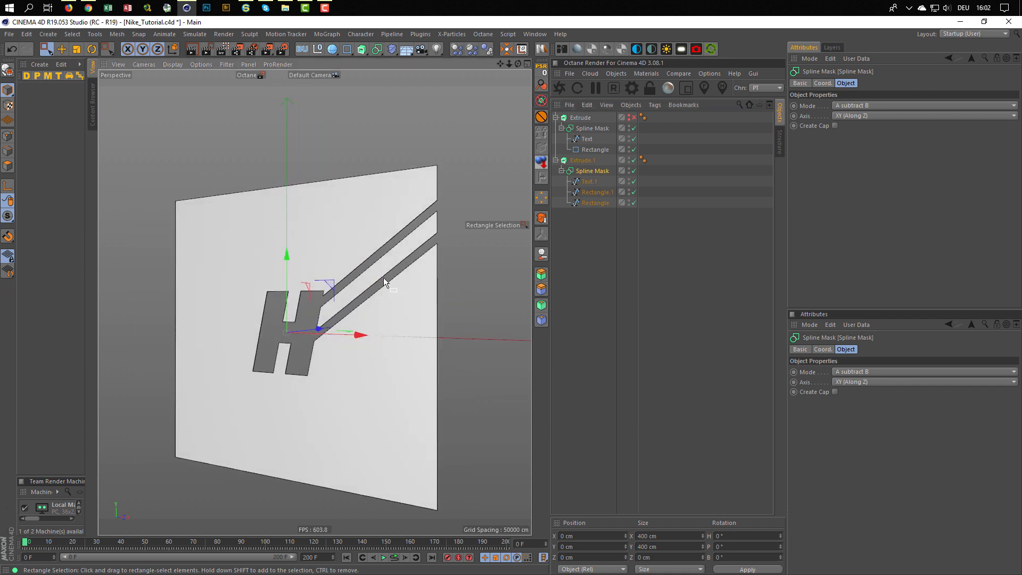
right_click_drag(395, 268, 433, 249, "alt")
left_click_drag(426, 221, 458, 205, "alt")
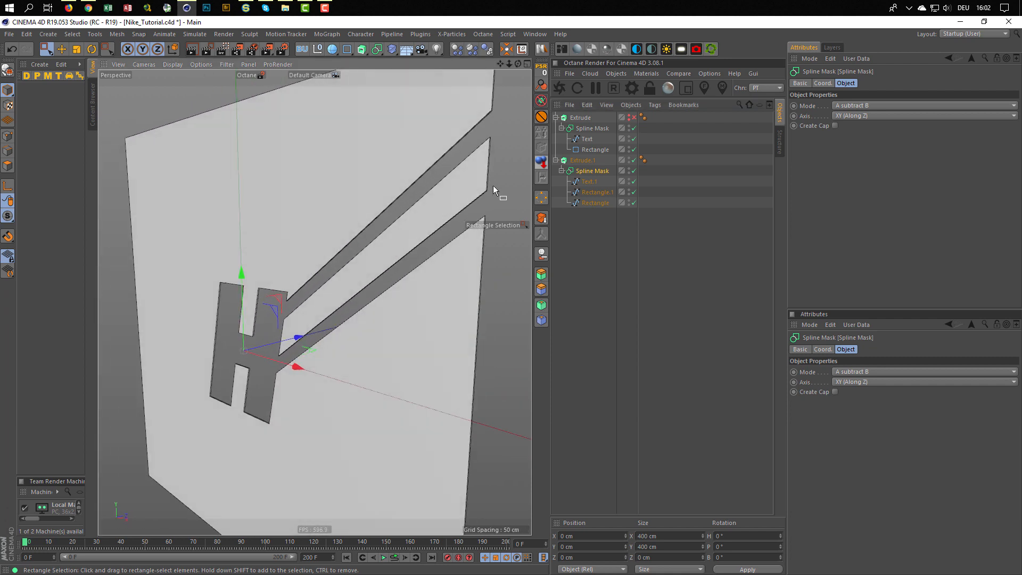
- Set Extrude.1's Z movement to 15 cm and check the plate's thickness from the side
left_click(590, 173)
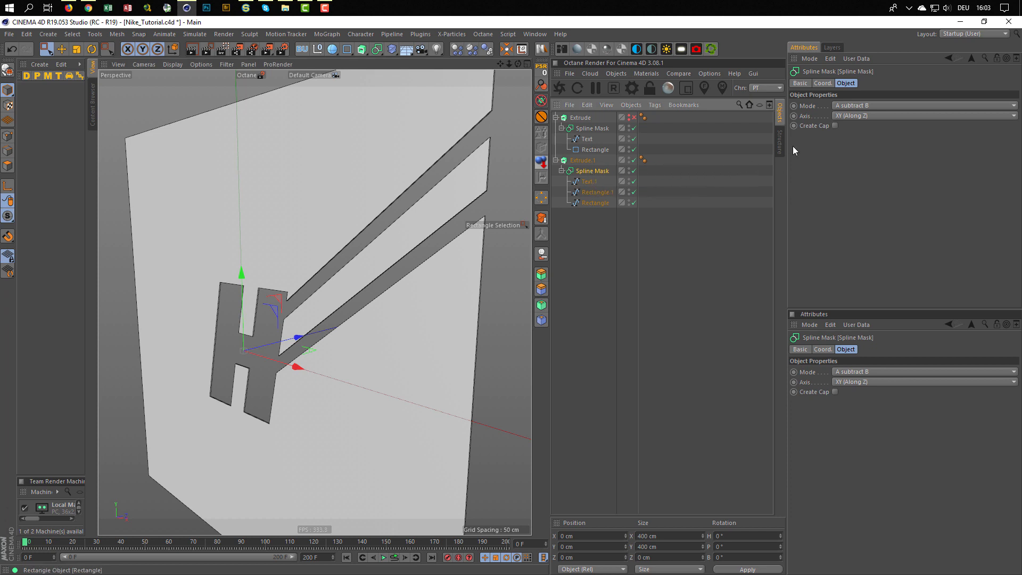
left_click(605, 161)
double_click(930, 105)
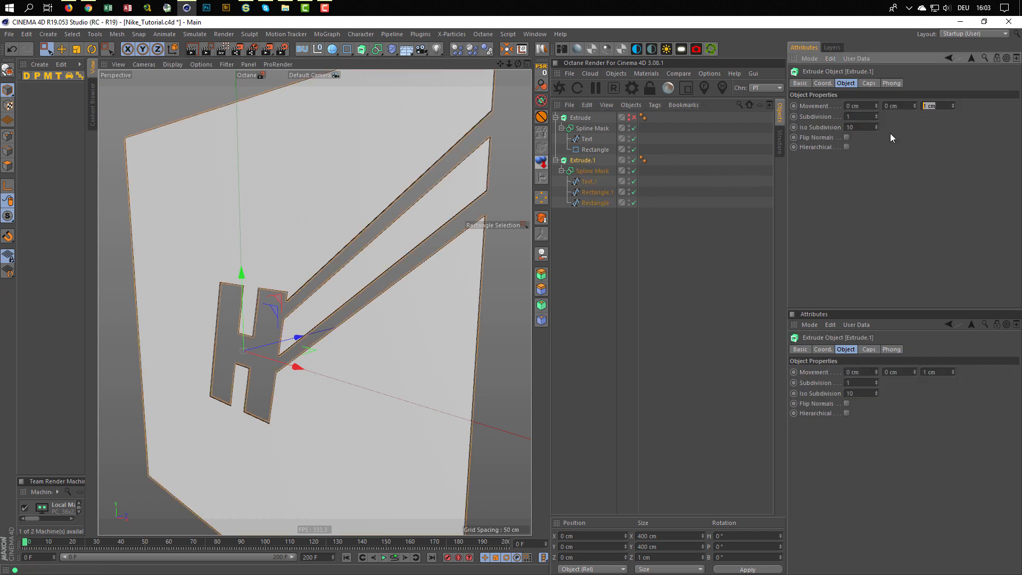
type("15")
key("Return")
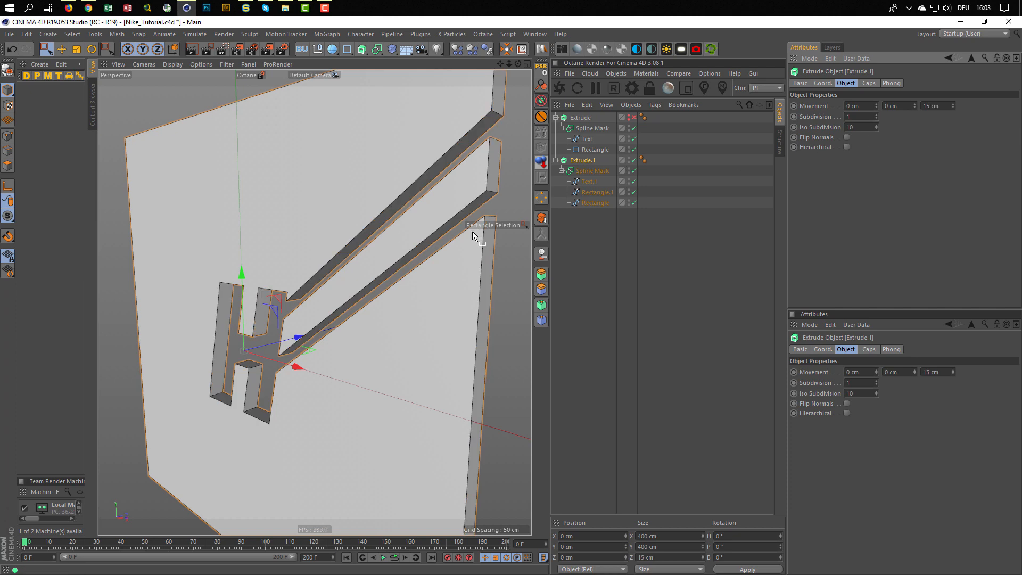
left_click_drag(472, 231, 429, 190, "alt")
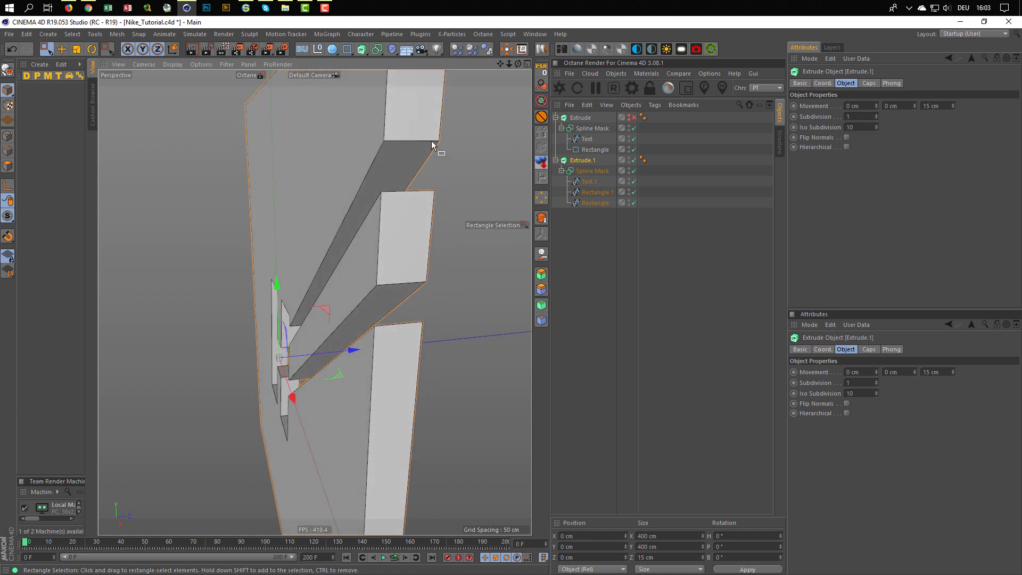
left_click_drag(411, 190, 411, 264, "alt")
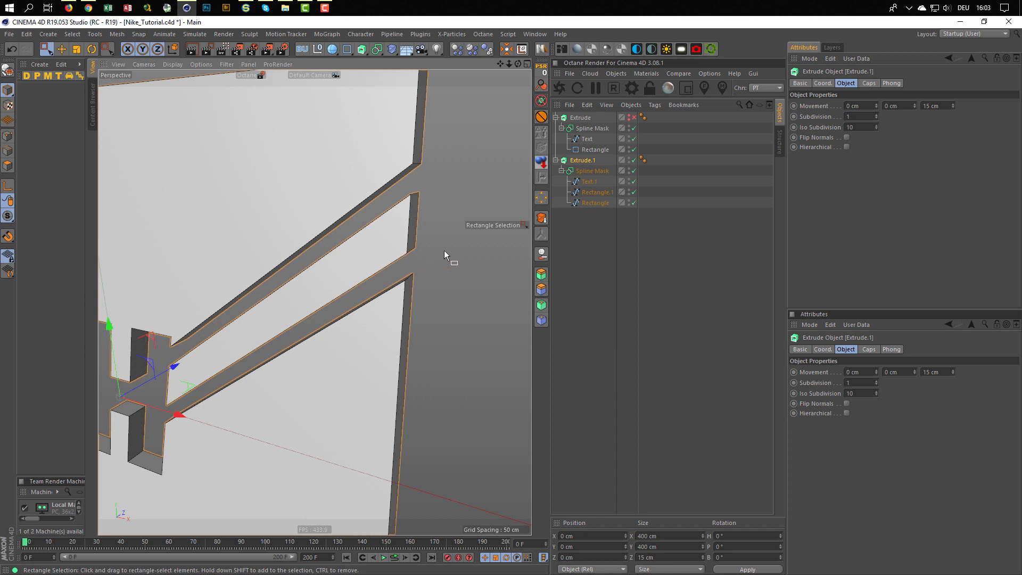
- Re-enable the first Extrude and move Extrude.1's Spline Mask along Z to -15 cm
left_click(629, 117, "alt")
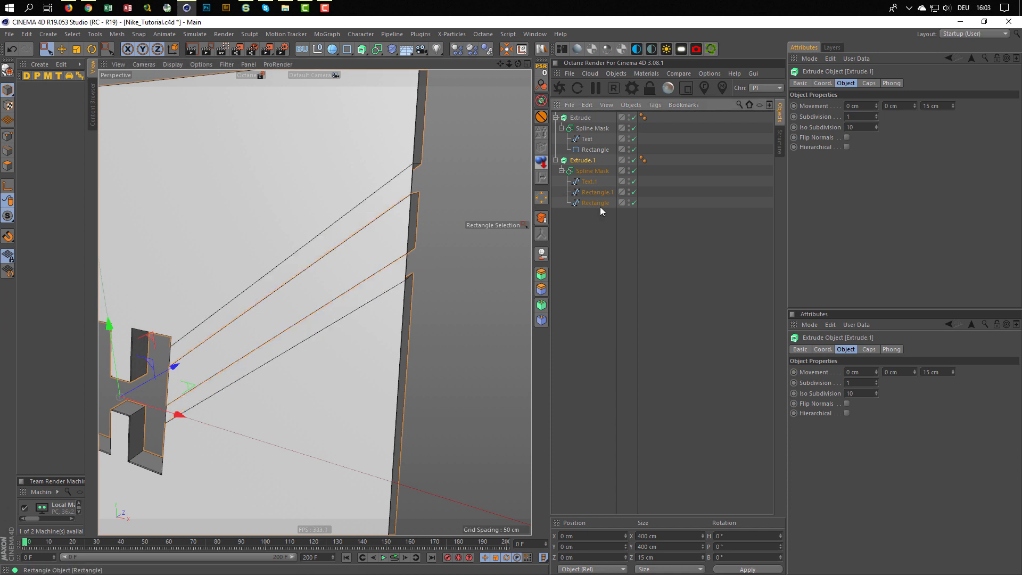
middle_click(490, 302)
middle_click(298, 354)
right_click_drag(305, 349, 228, 363, "alt")
middle_click_drag(413, 332, 360, 330, "alt")
right_click_drag(360, 330, 383, 322, "alt")
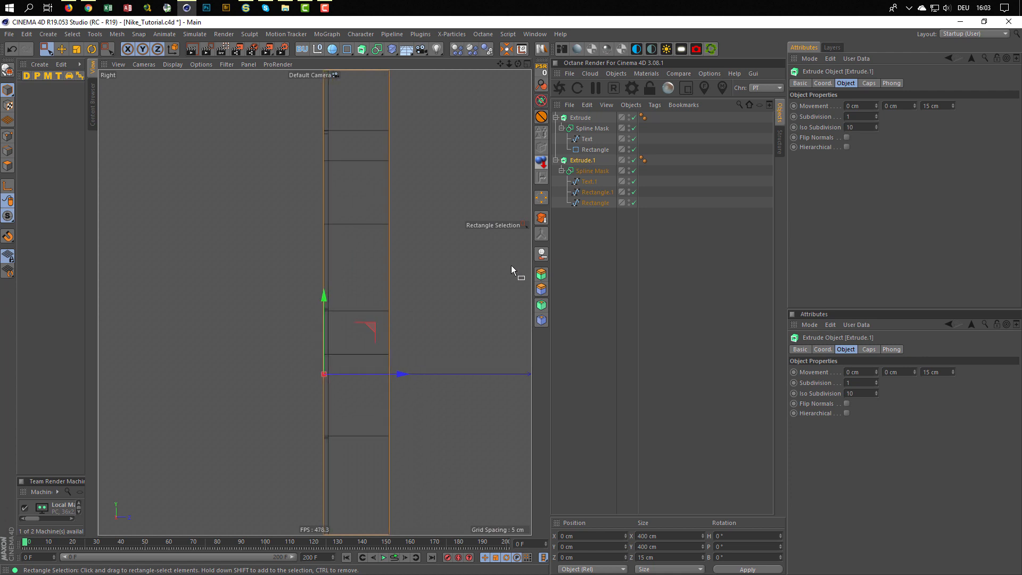
left_click(592, 171)
left_click_drag(407, 375, 335, 375)
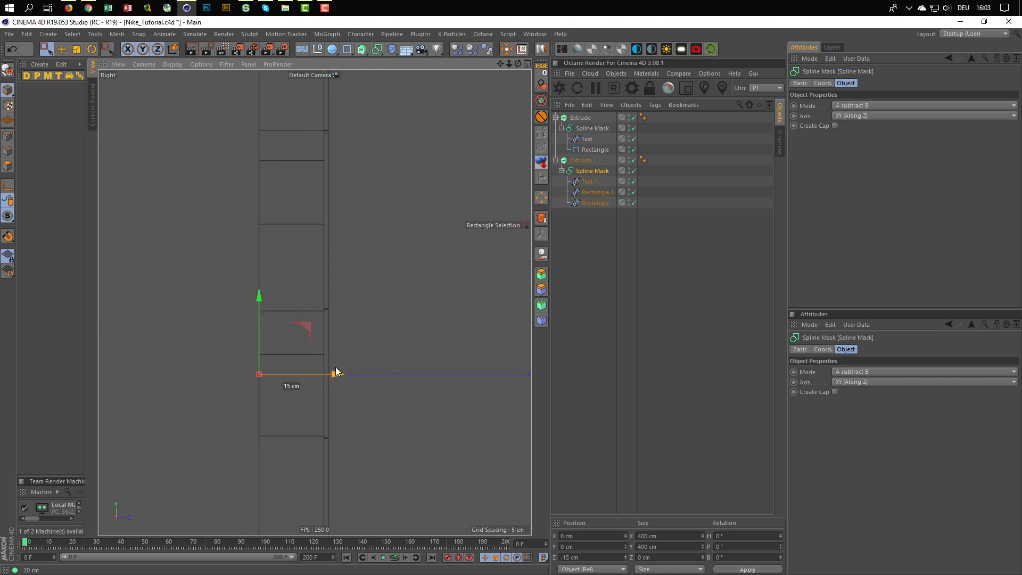
mouse_move(336, 371)
left_mouse_down()
mouse_move(321, 368)
mouse_move(336, 368)
left_mouse_up()
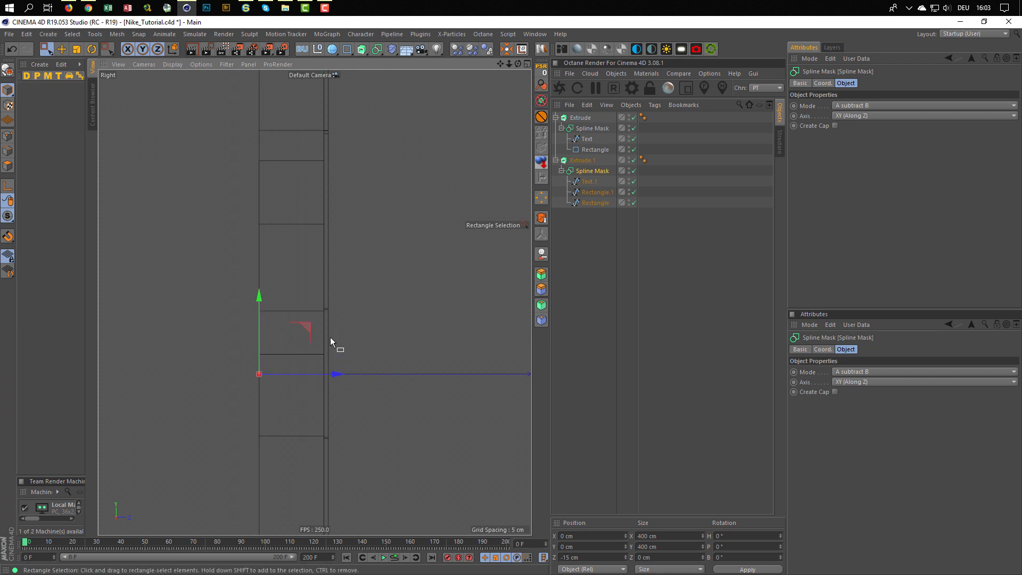
- Check the stacked plates and H cutout in the perspective view and save the project
middle_click(426, 346)
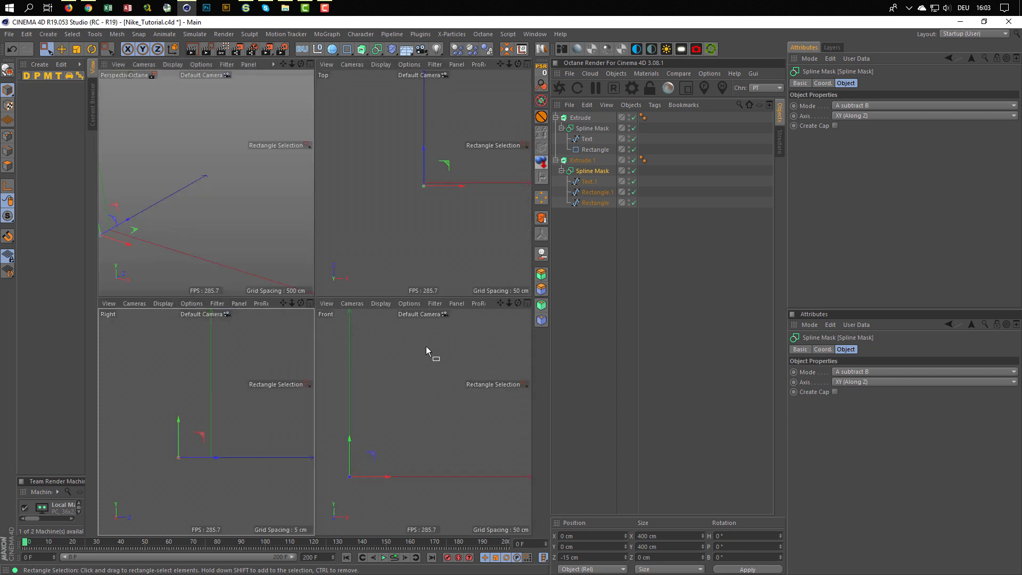
middle_click(209, 230)
left_click_drag(366, 264, 300, 277, "alt")
scroll(330, 285, "down", 3)
scroll(297, 274, "up", 3)
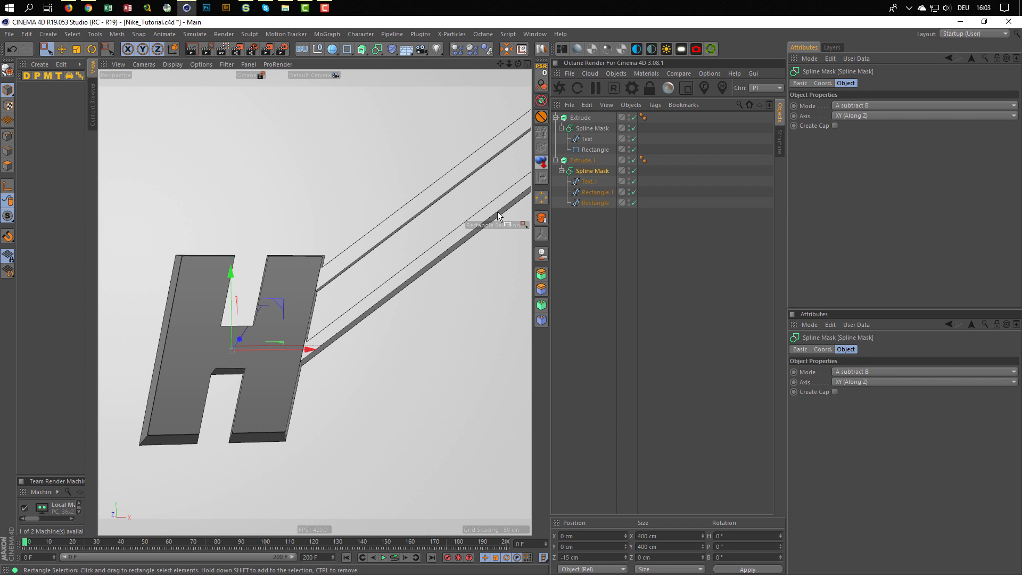
key("ctrl+s")
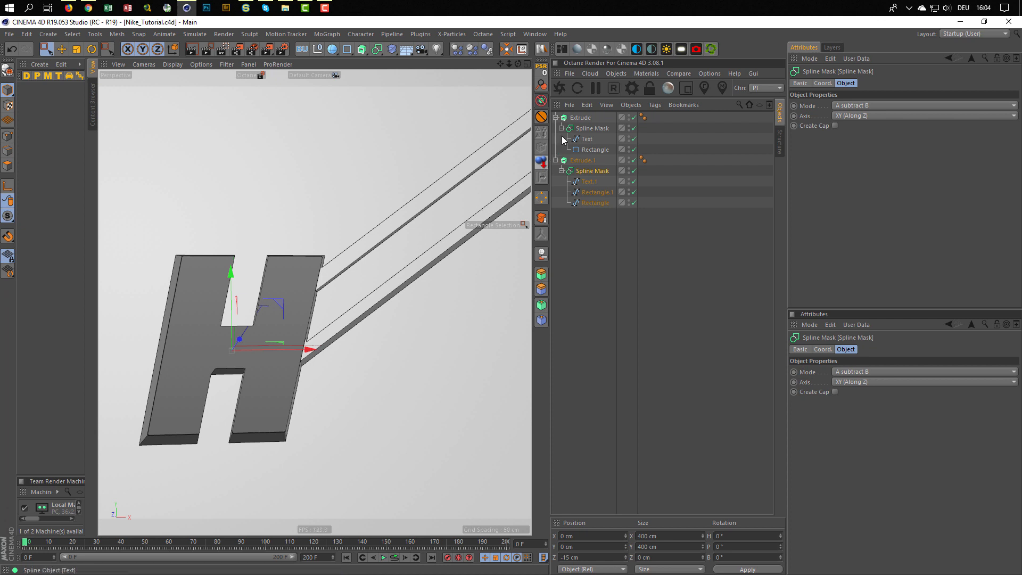
- Add an Octane camera to the scene and look through it in the perspective view
left_click(696, 49)
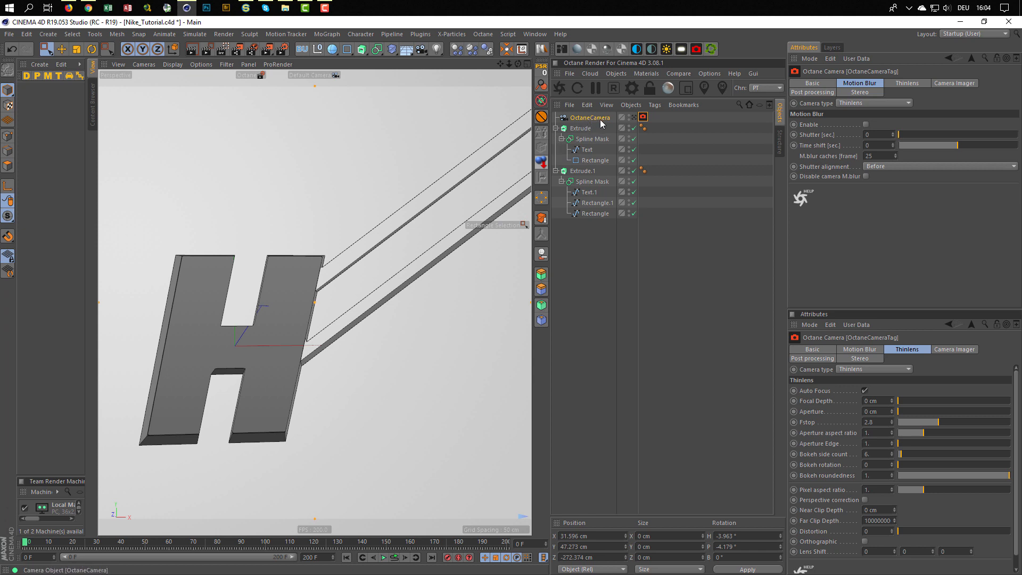
left_click(634, 118)
left_click(609, 121)
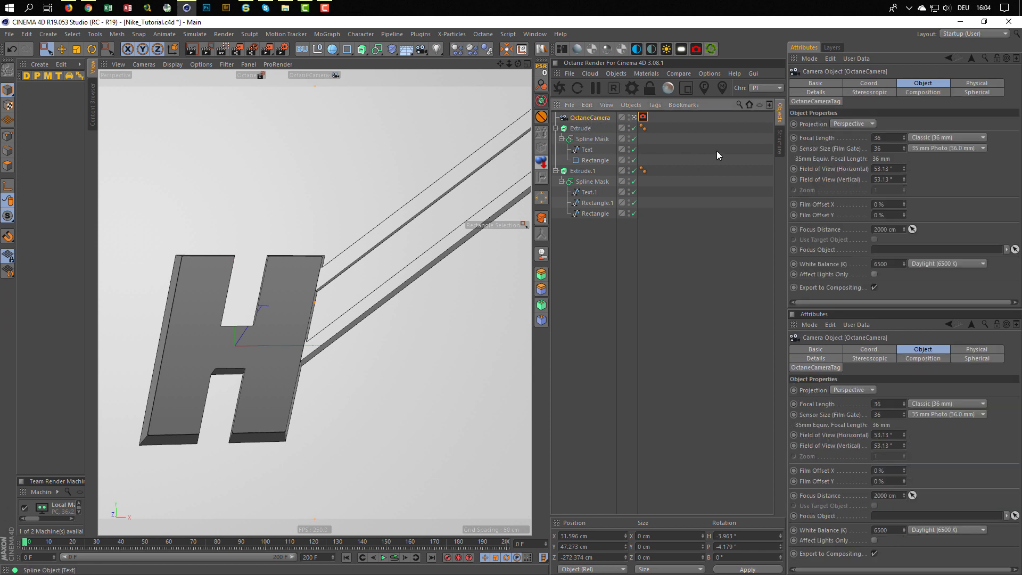
- Set the Octane camera's heading and pitch rotation to 0°
left_click(870, 85)
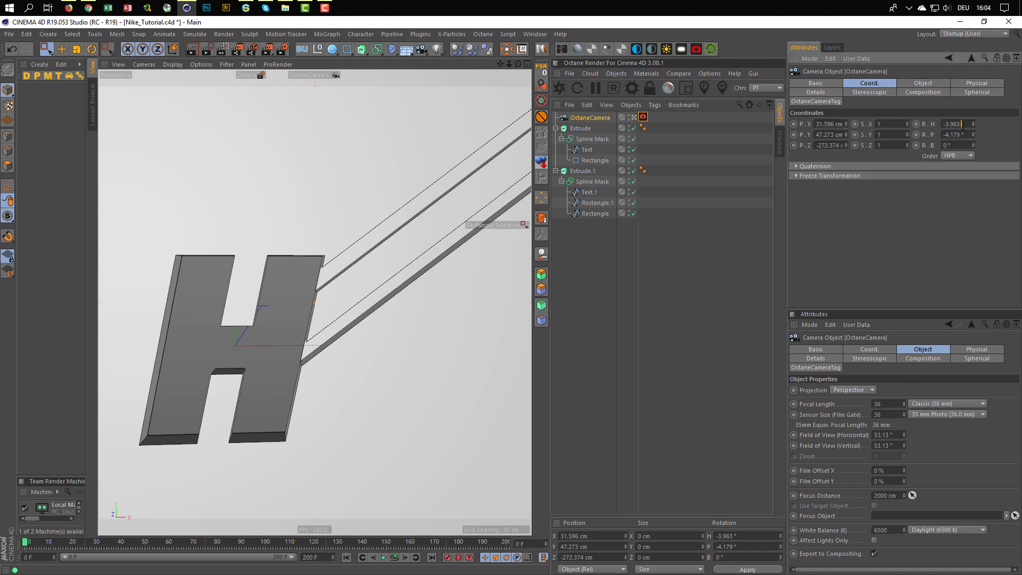
type("0")
key("Tab")
type("0")
key("Return")
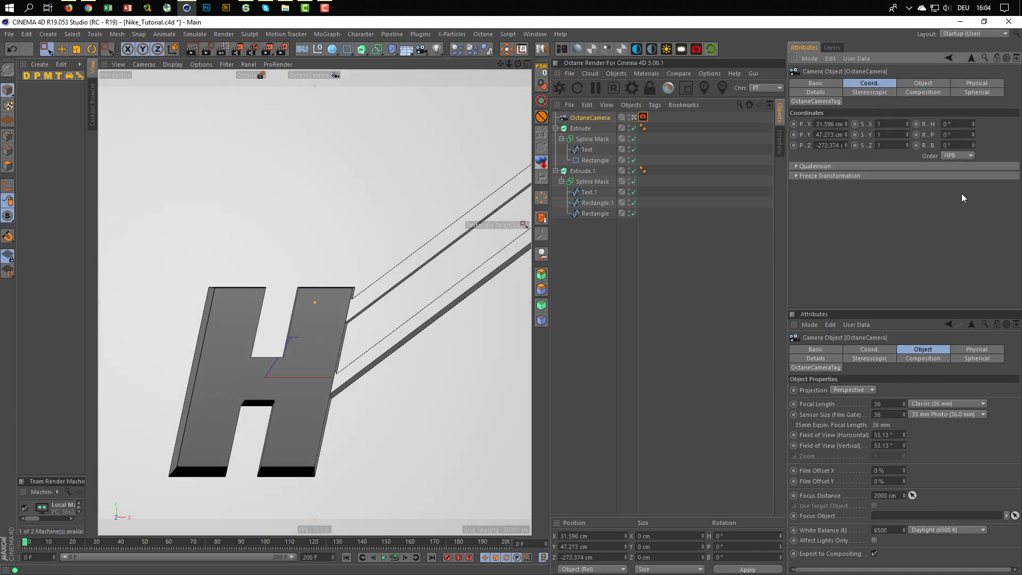
- Set the camera's X and Y position to 0 cm and add a Protection tag that leaves only its Z position unlocked
left_click(829, 124)
type("0")
key("Tab")
type("0")
key("Return")
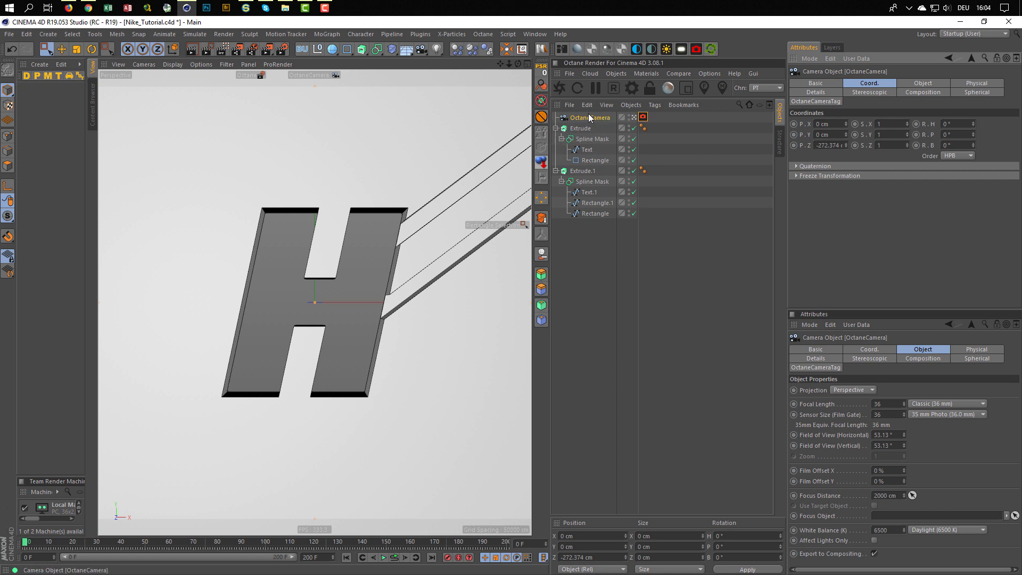
left_click(541, 117)
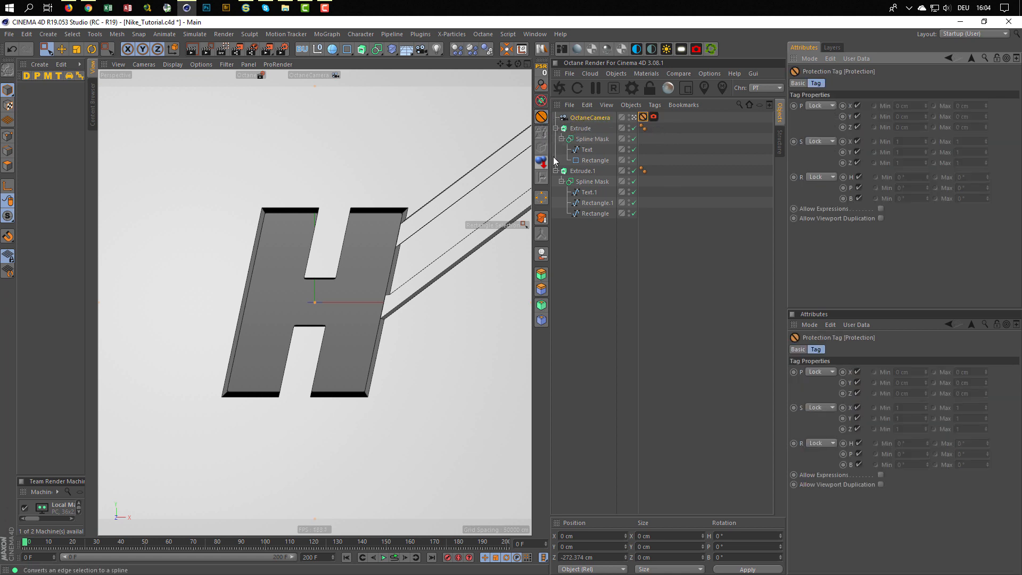
left_click(857, 126)
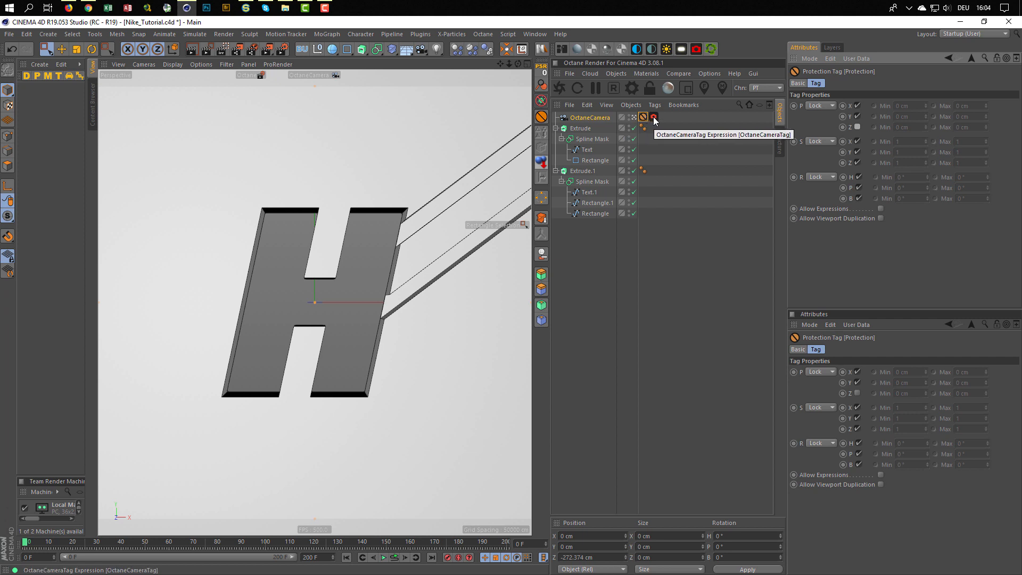
- Set the camera's focal length to 80 mm and dolly it back to about Z -878 cm to frame the H
left_click(590, 117)
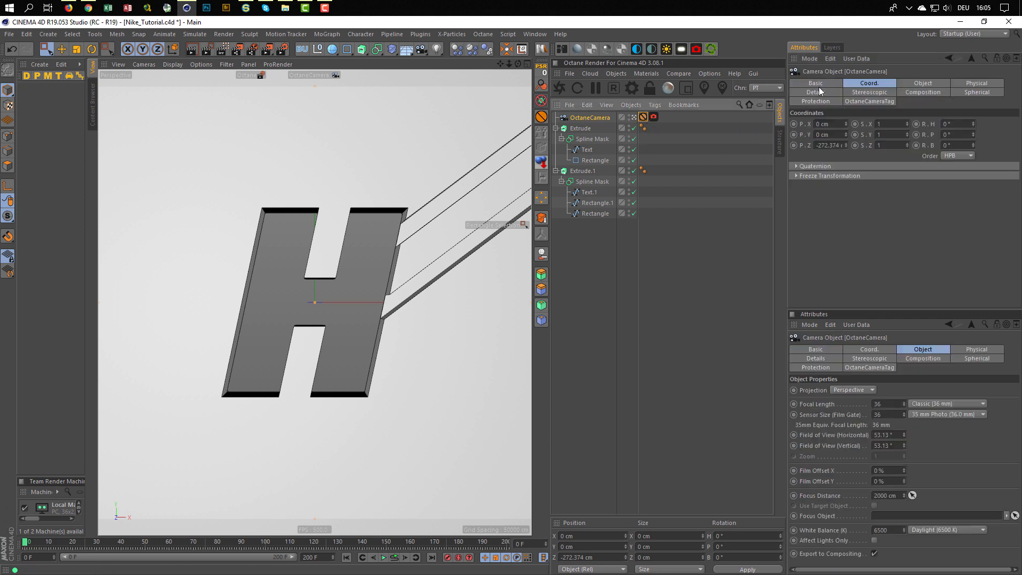
left_click(921, 84)
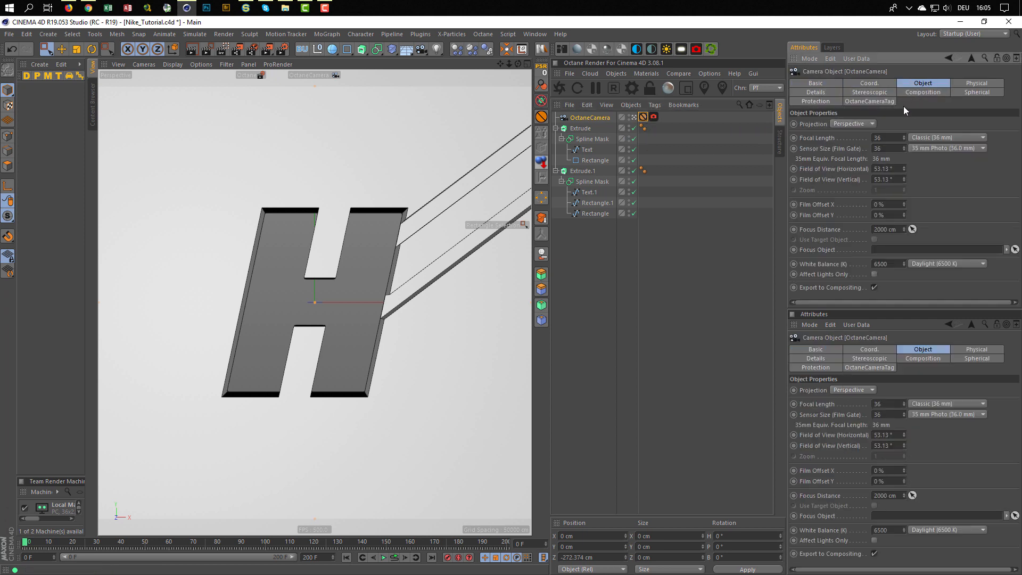
double_click(888, 138)
type("80")
key("Return")
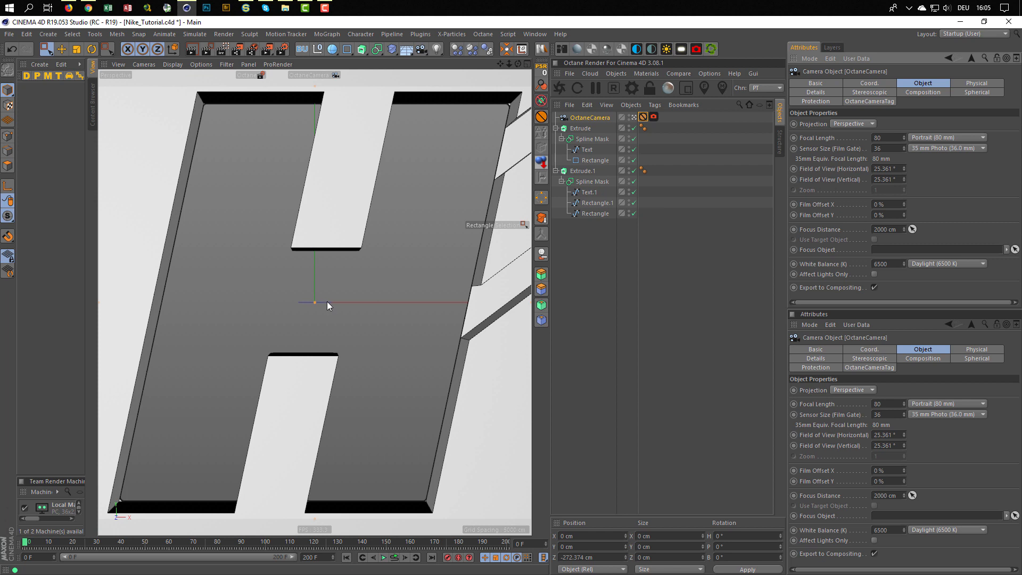
scroll(327, 302, "down", 8)
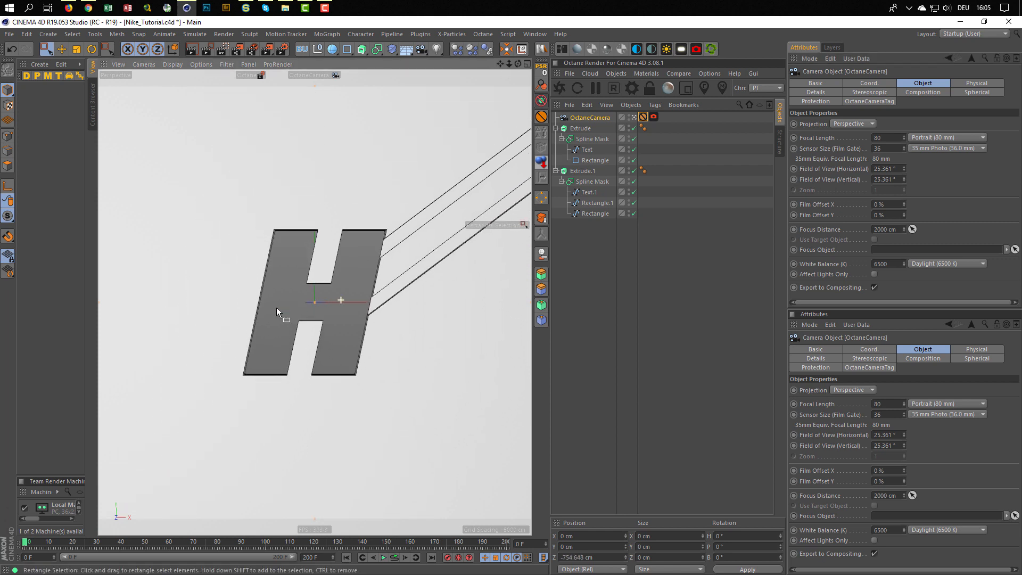
scroll(277, 308, "down", 2)
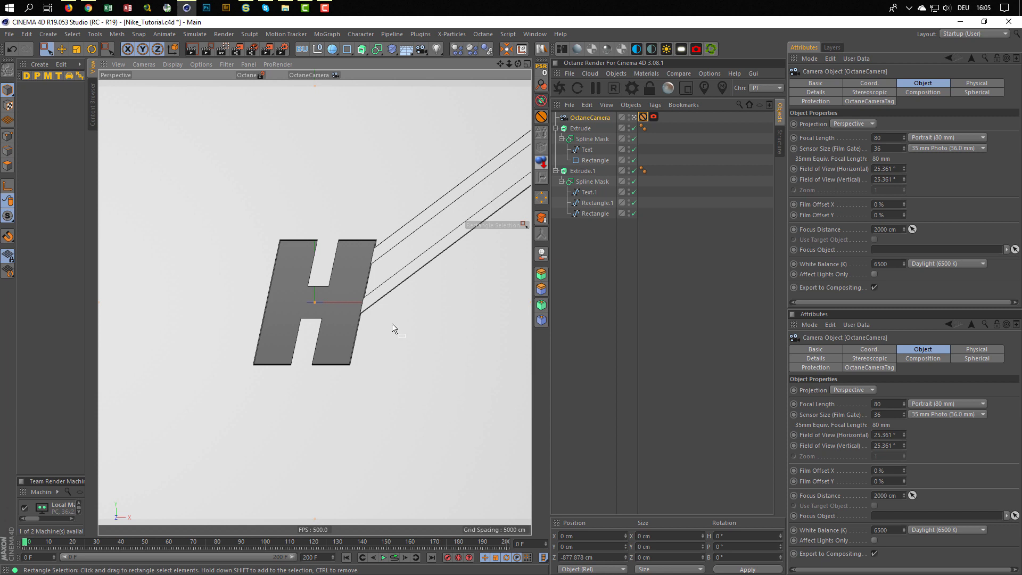
- Dolly the Octane camera in to about Z -800 cm and switch to the front view
scroll(393, 325, "up", 2)
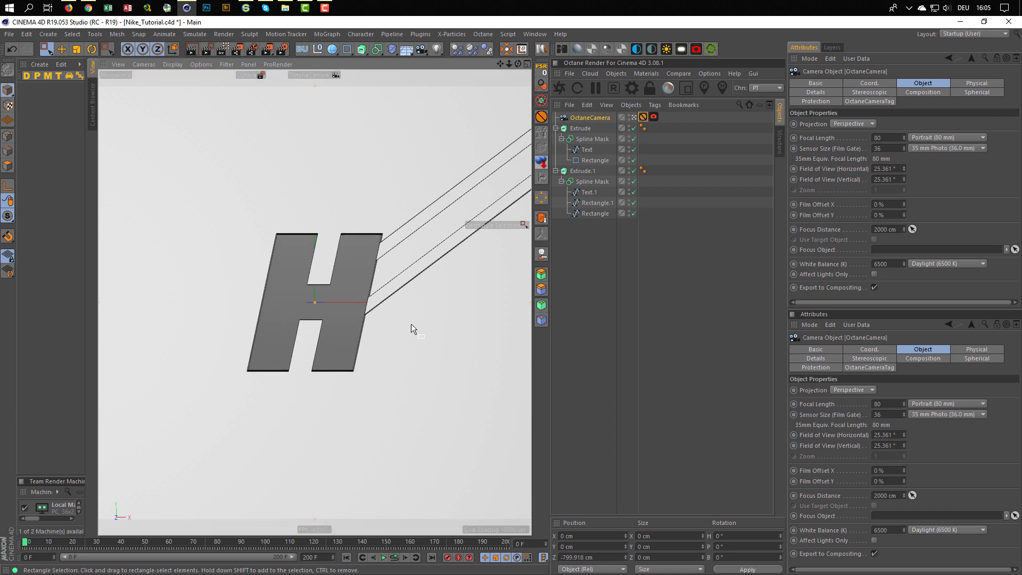
middle_click(411, 324)
middle_click(411, 349)
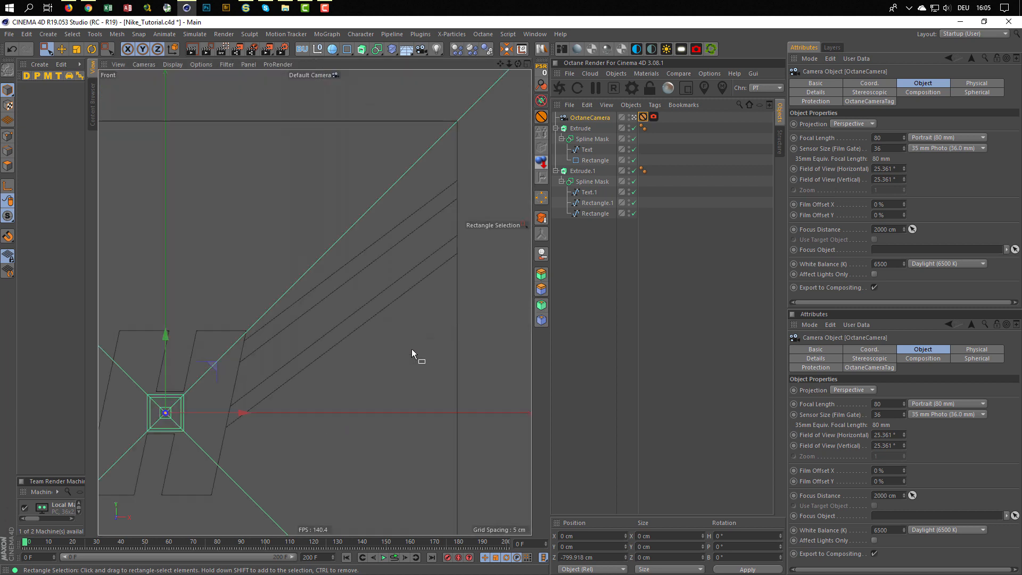
- Hide the Octane camera in the viewport and save the project
double_click(629, 115)
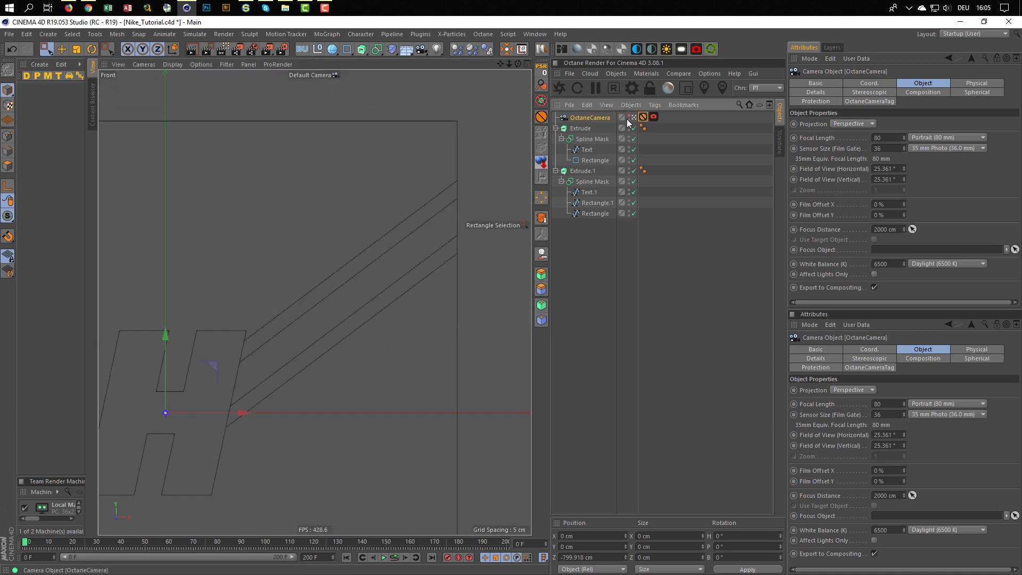
key("ctrl+s")
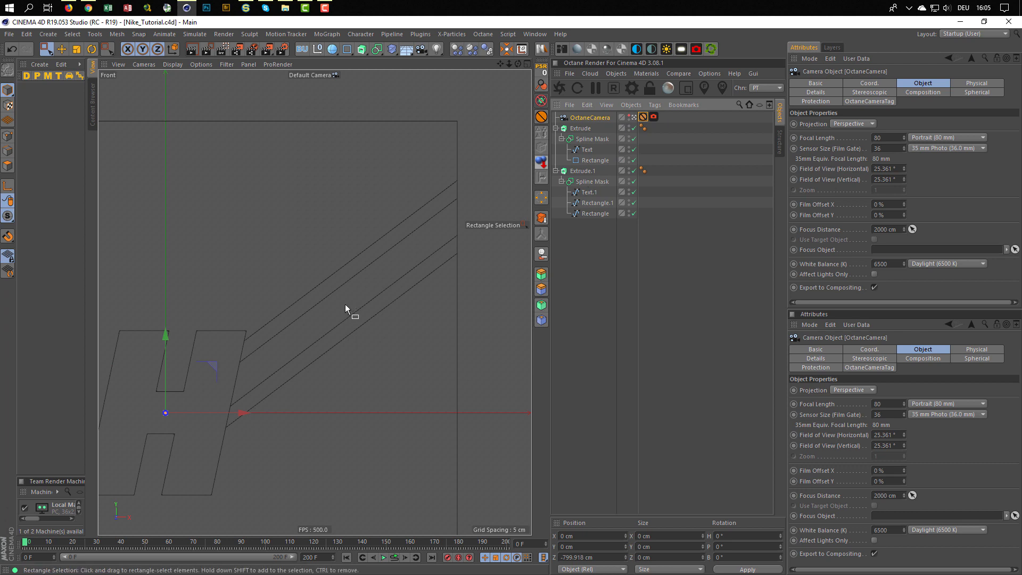
middle_click_drag(345, 305, 442, 262, "alt")
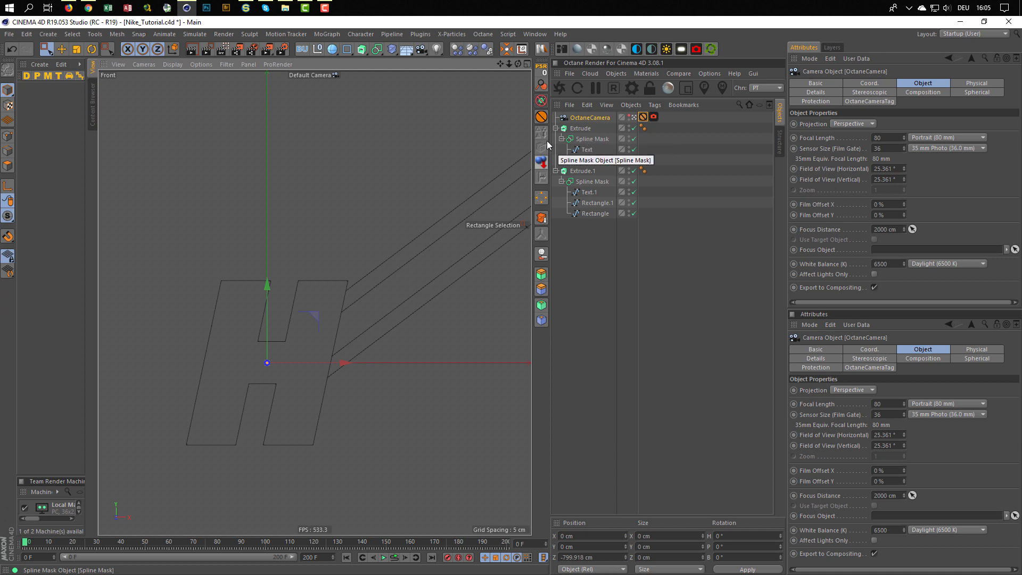
- Add a Backup null and place copies of both Spline Masks inside it
left_click(304, 49)
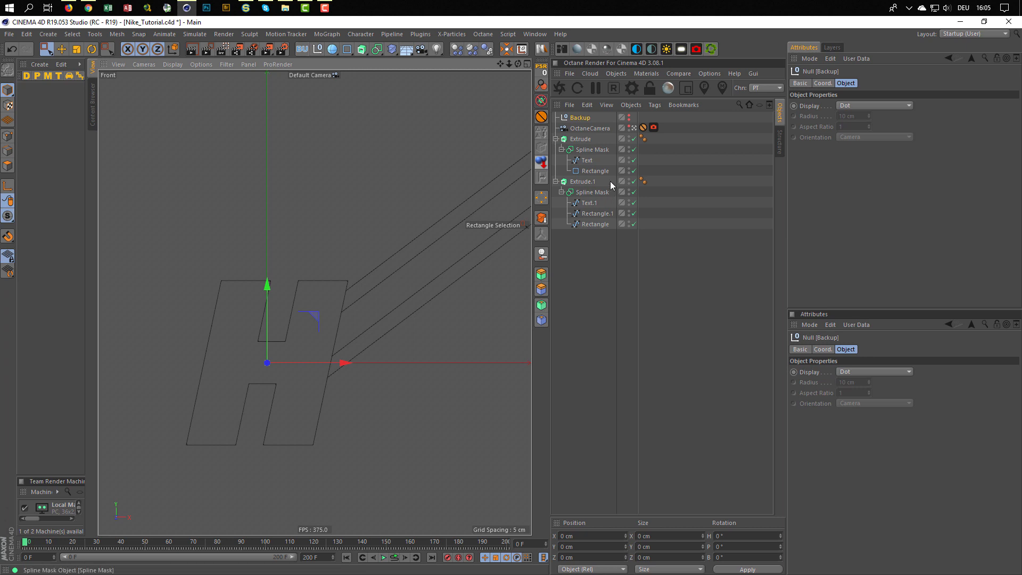
left_click(583, 150)
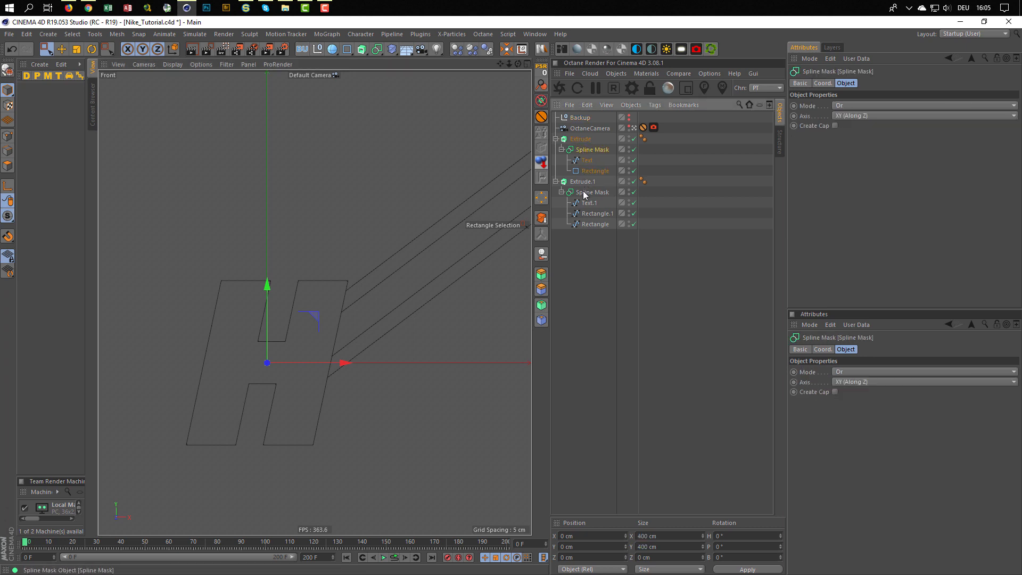
left_click(586, 192, "ctrl")
left_click_drag(583, 152, 586, 118, "ctrl")
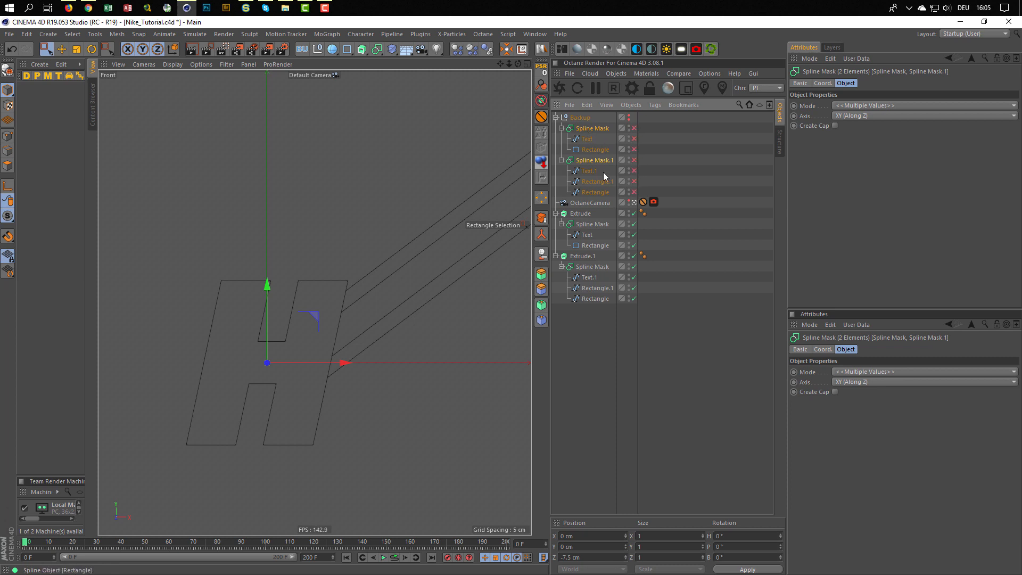
left_click(555, 117)
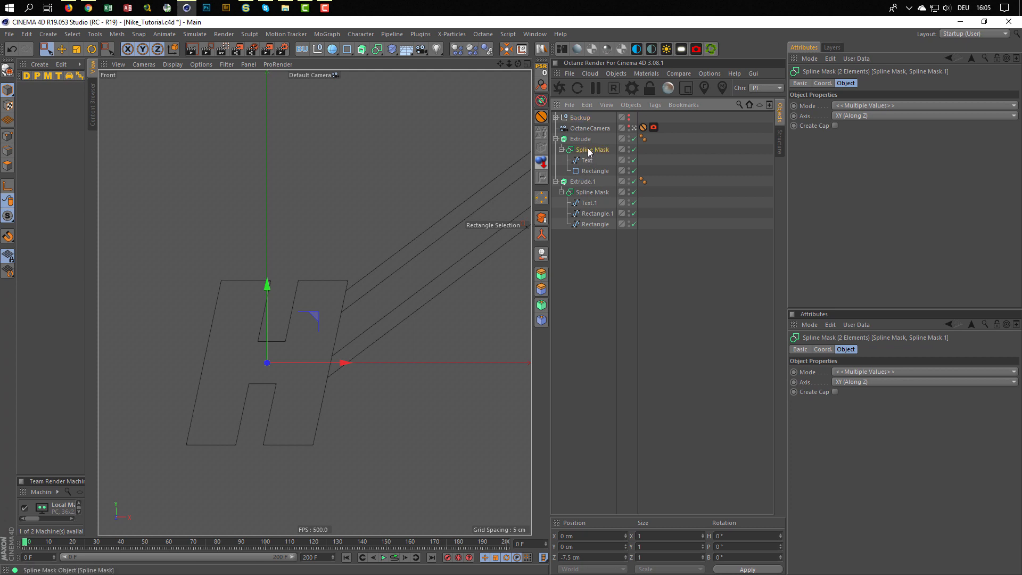
- Convert the Spline Masks under Extrude and Extrude.1 into editable splines
left_click(591, 150)
key("c")
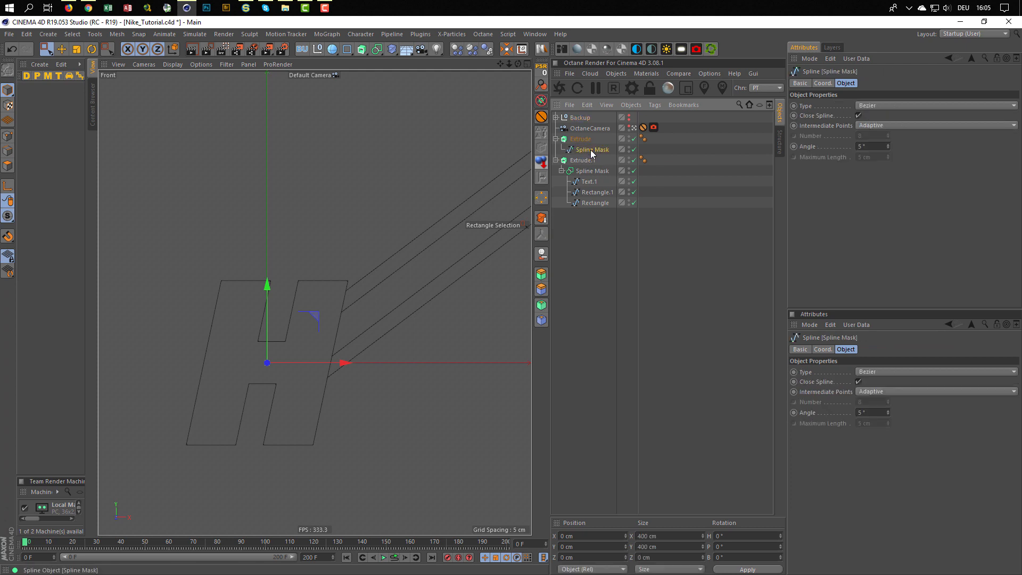
left_click(589, 171)
key("c")
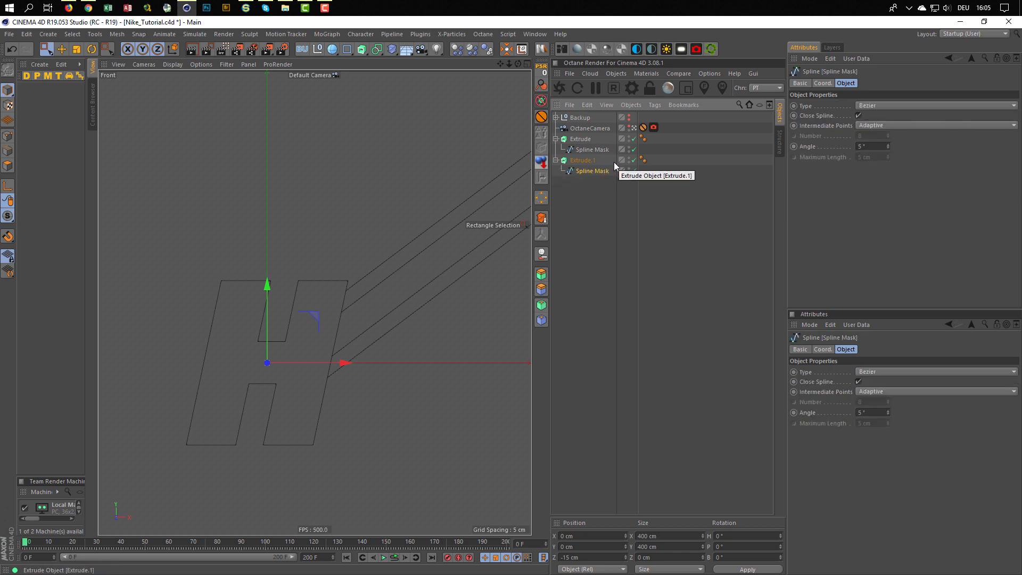
- Select the two points of the H's outer left edge on Extrude.1's spline in point mode
middle_click_drag(404, 254, 460, 215, "alt")
scroll(412, 251, "up", 2)
scroll(453, 203, "up", 2)
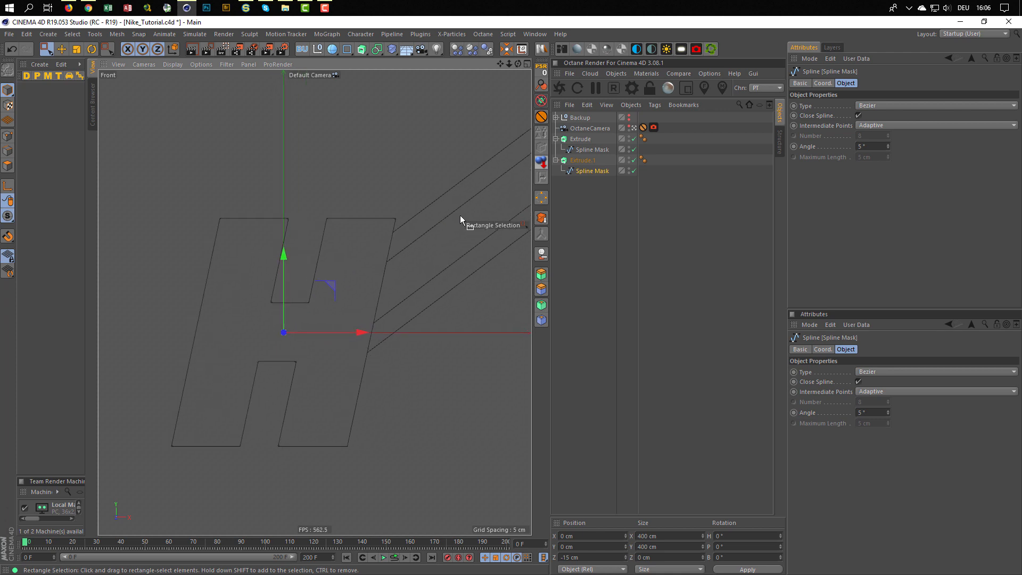
left_click(13, 136)
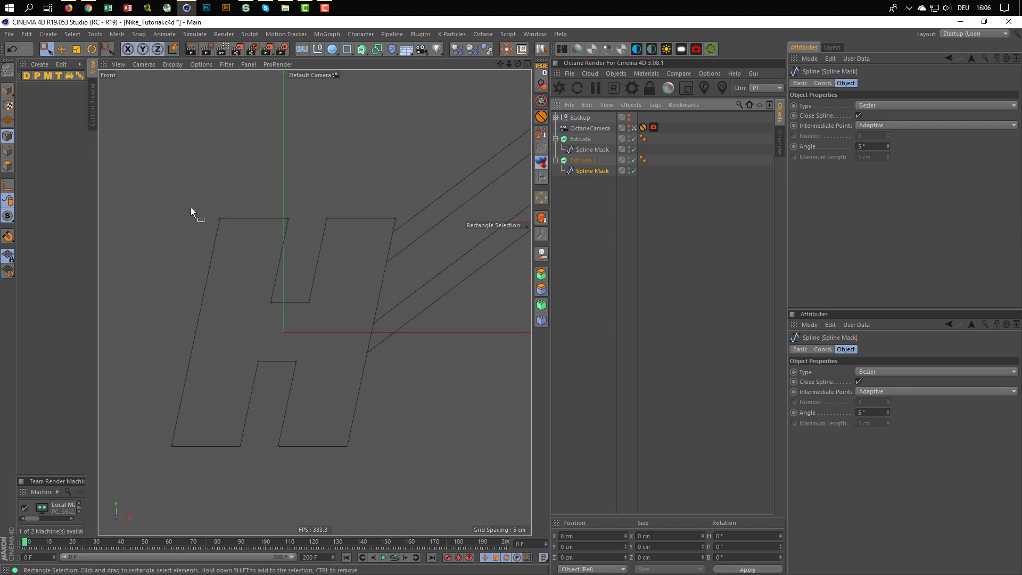
middle_click_drag(215, 187, 237, 166, "alt")
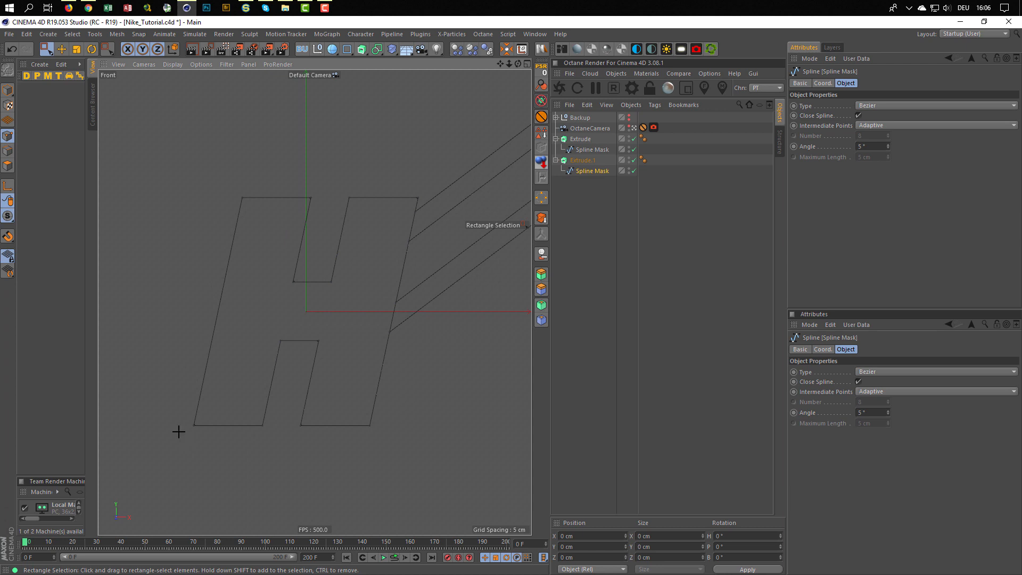
left_click_drag(178, 431, 254, 177)
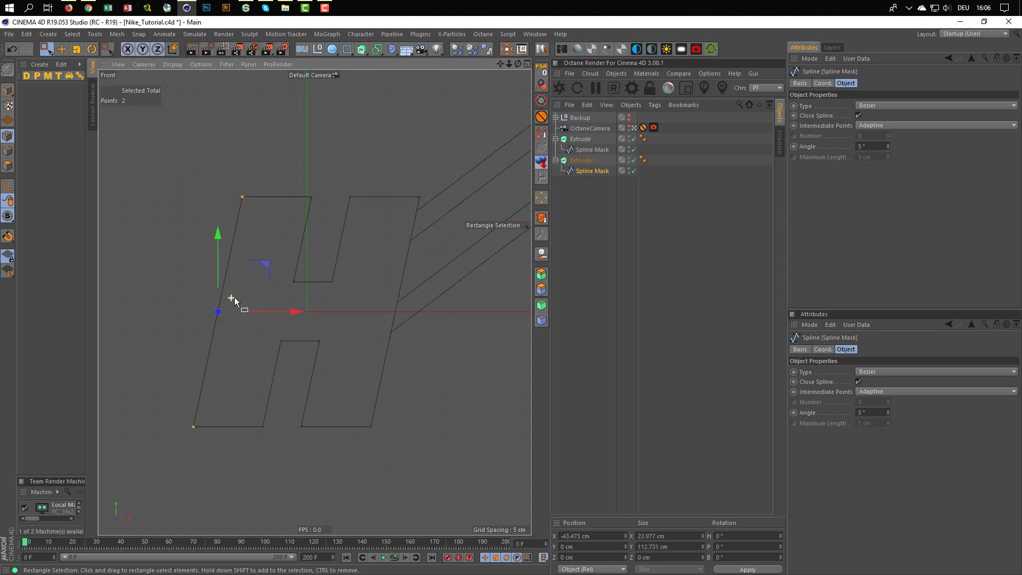
- Try moving the H's left-edge points outward by 5 cm
scroll(237, 297, "up", 2)
left_click_drag(293, 315, 284, 315)
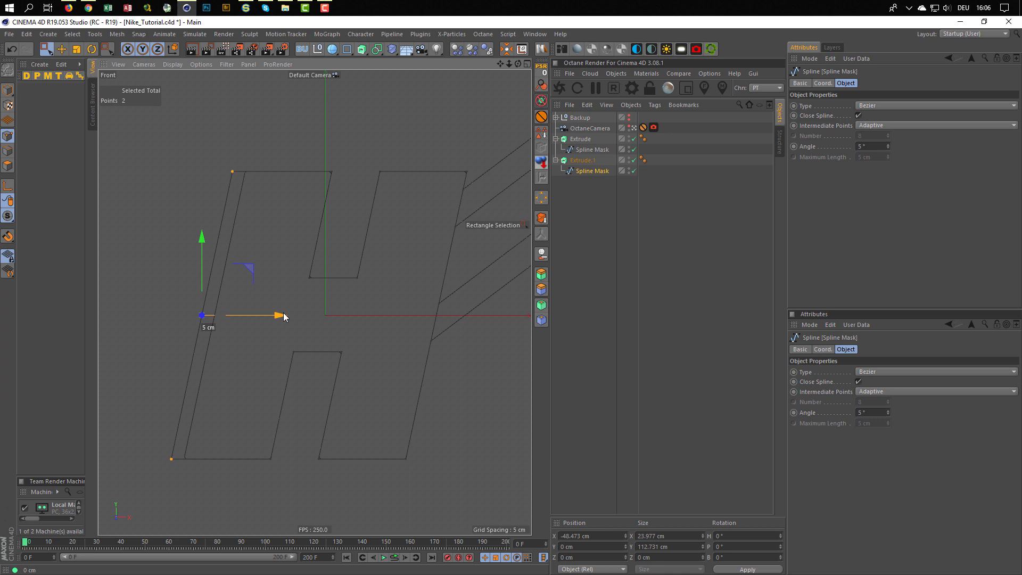
left_click_drag(283, 316, 285, 315)
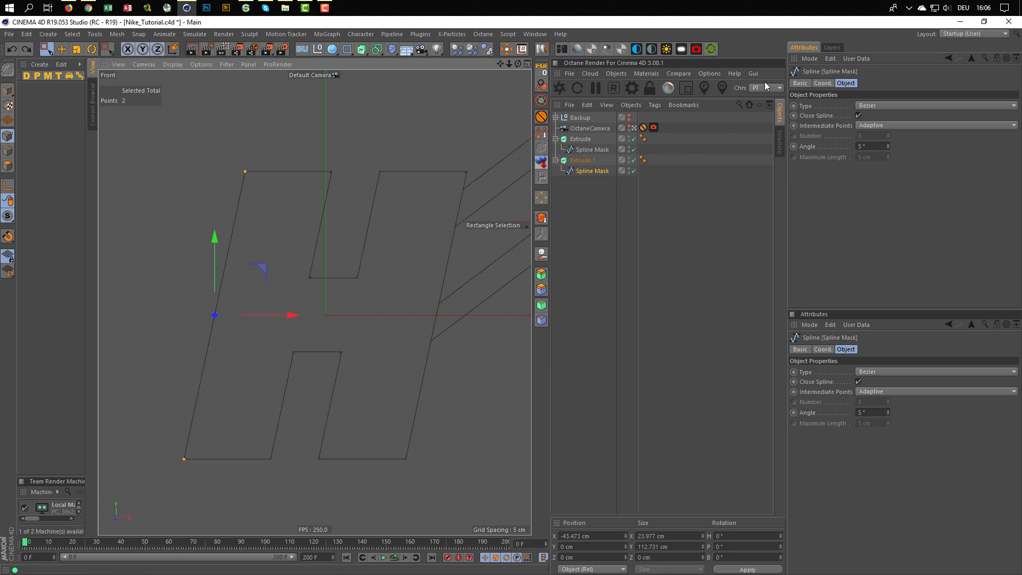
- Set the quantized movement step to 3 cm and move the H's left-edge points 3 cm outward
left_click(808, 58)
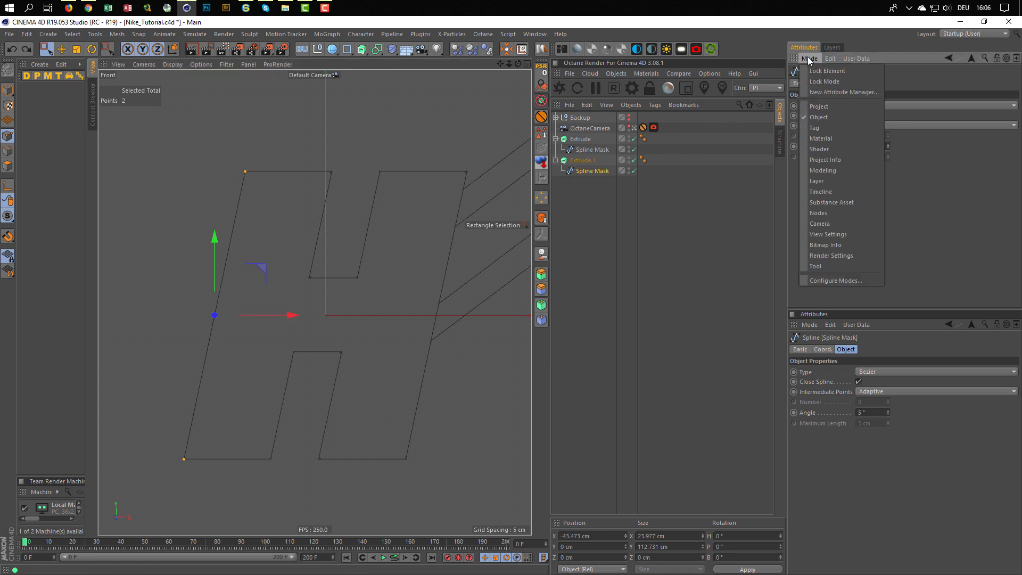
left_click(808, 171)
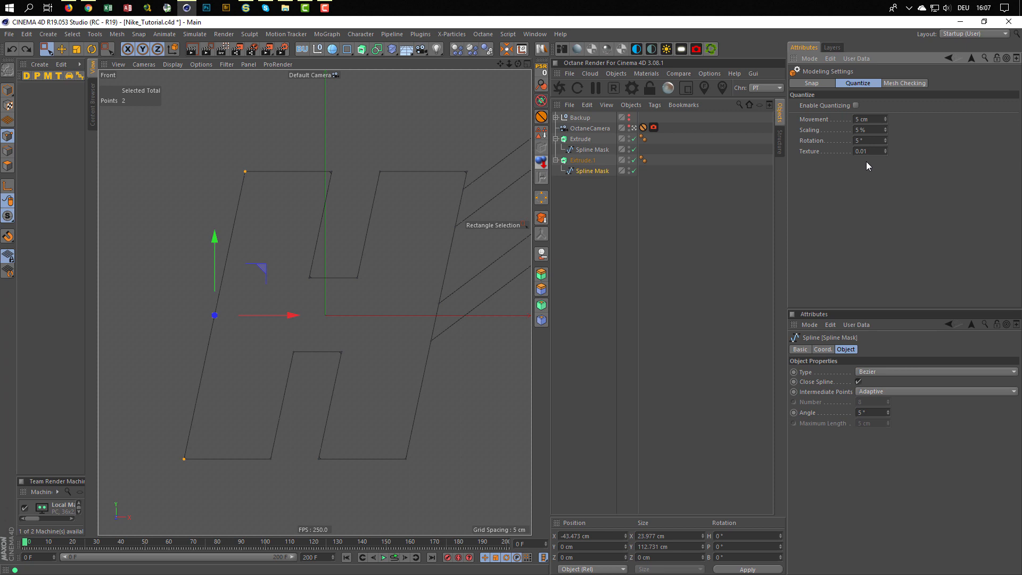
left_click(875, 120)
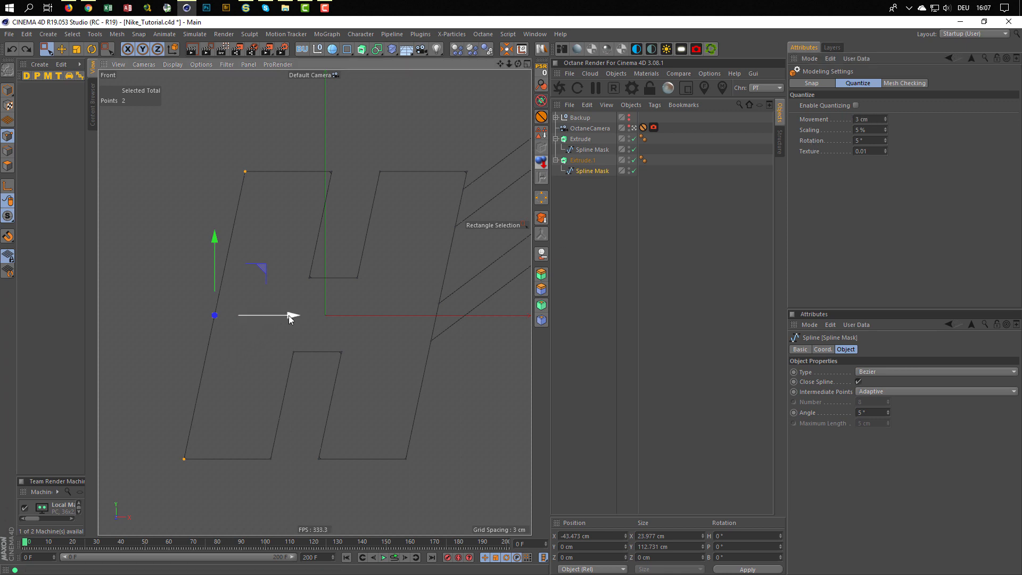
left_click_drag(289, 315, 283, 318)
middle_click_drag(284, 279, 295, 299)
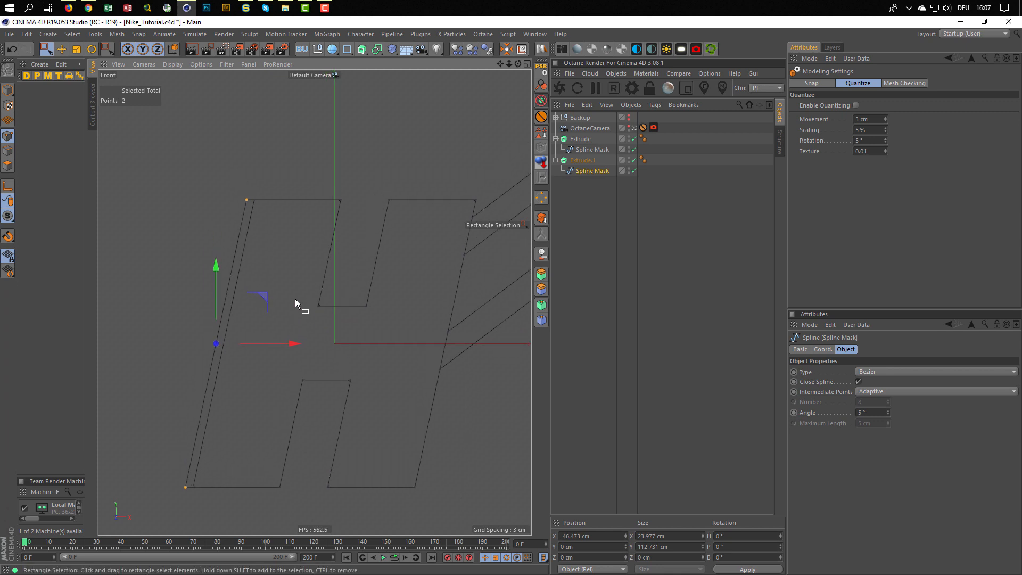
- Raise the H's four top-edge points 3 cm and shift them slightly right, to about X 11.1 cm, matching the slant
left_click_drag(233, 185, 478, 204)
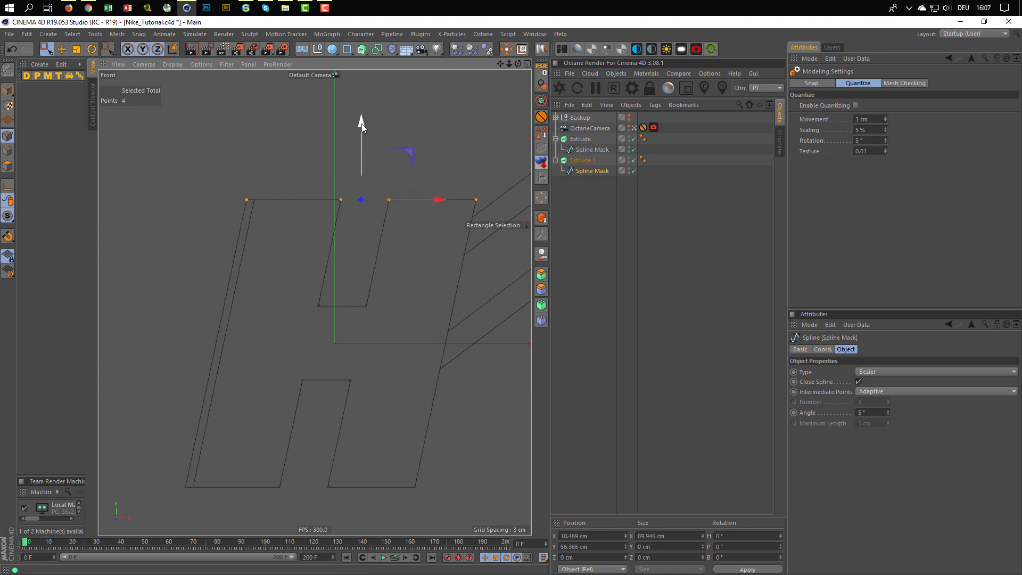
left_click_drag(362, 124, 365, 116)
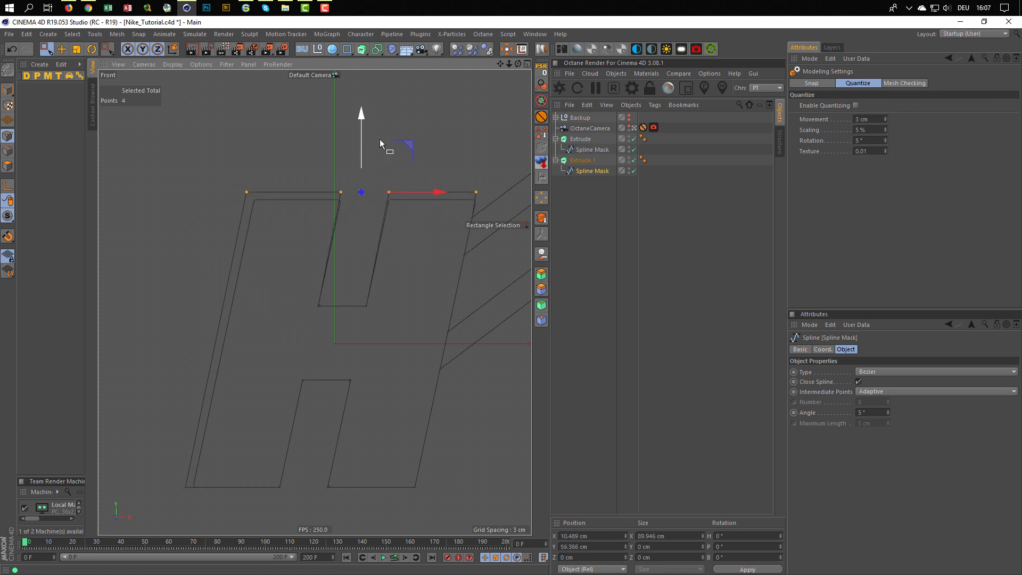
left_click_drag(438, 191, 439, 192)
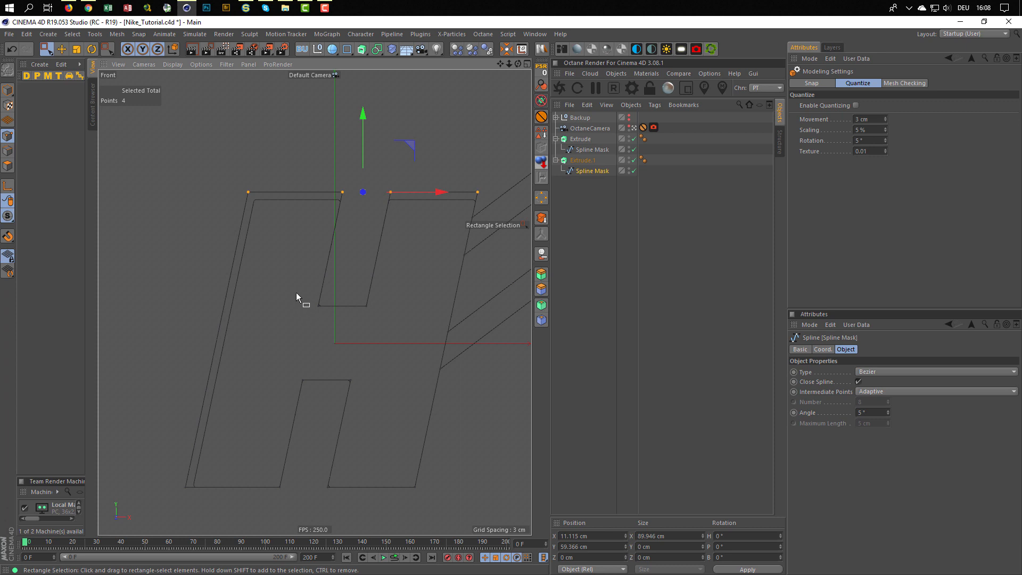
- Raise the two bottom points of the H's upper notch 3 cm and shift them right to about X 3.65 cm
left_click_drag(299, 299, 390, 319)
left_click_drag(344, 228, 344, 231)
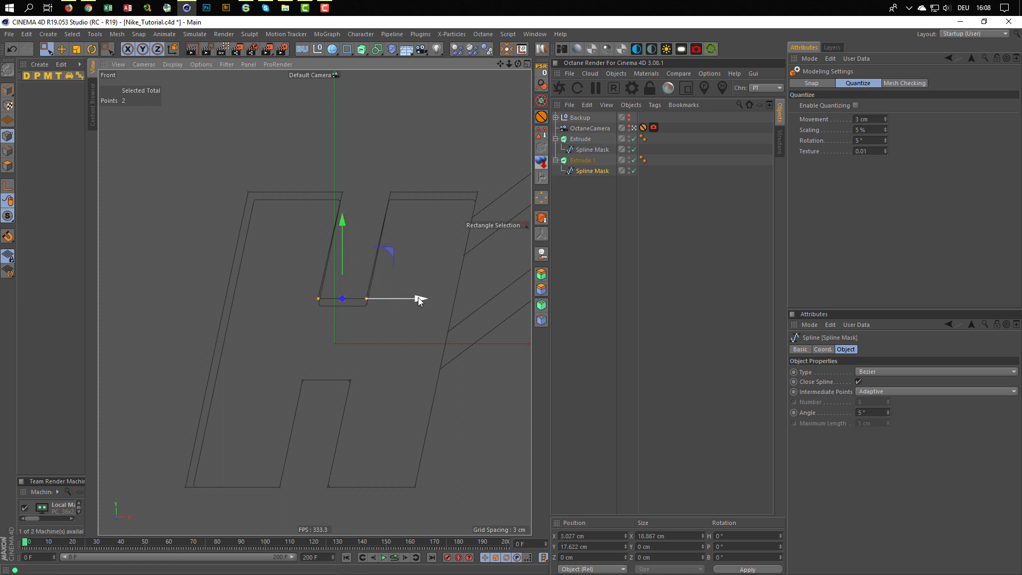
left_click_drag(417, 297, 420, 298)
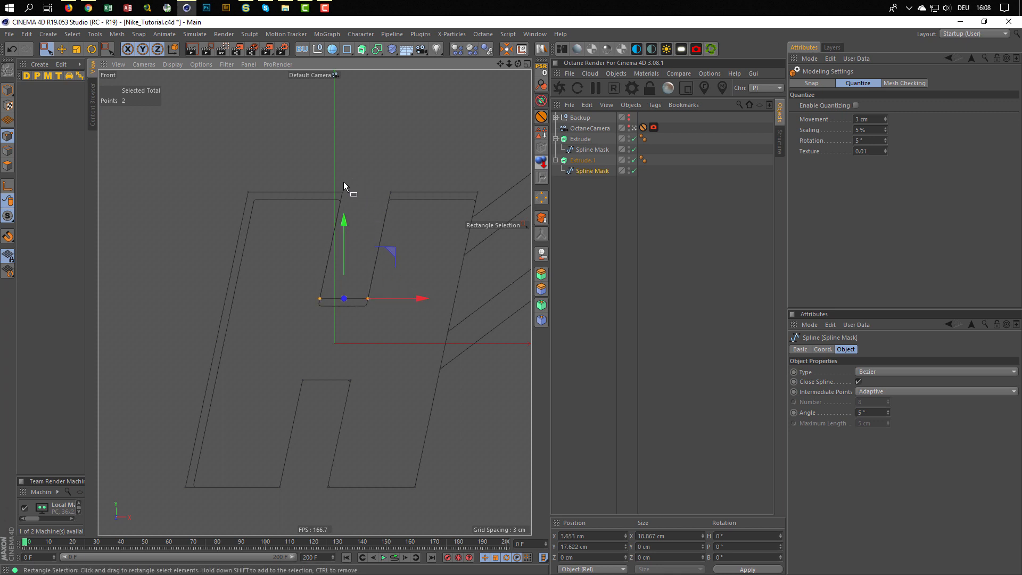
- Narrow the H's upper notch by moving its left side 3 cm right and its right side 3 cm left
left_click_drag(345, 180, 299, 315)
left_click_drag(410, 246, 417, 245)
left_click_drag(365, 302, 398, 190)
left_click_drag(457, 245, 449, 244)
- Move the six points along the H's right edge, including the strip corners, 3 cm outward
middle_click_drag(414, 258, 353, 220, "alt")
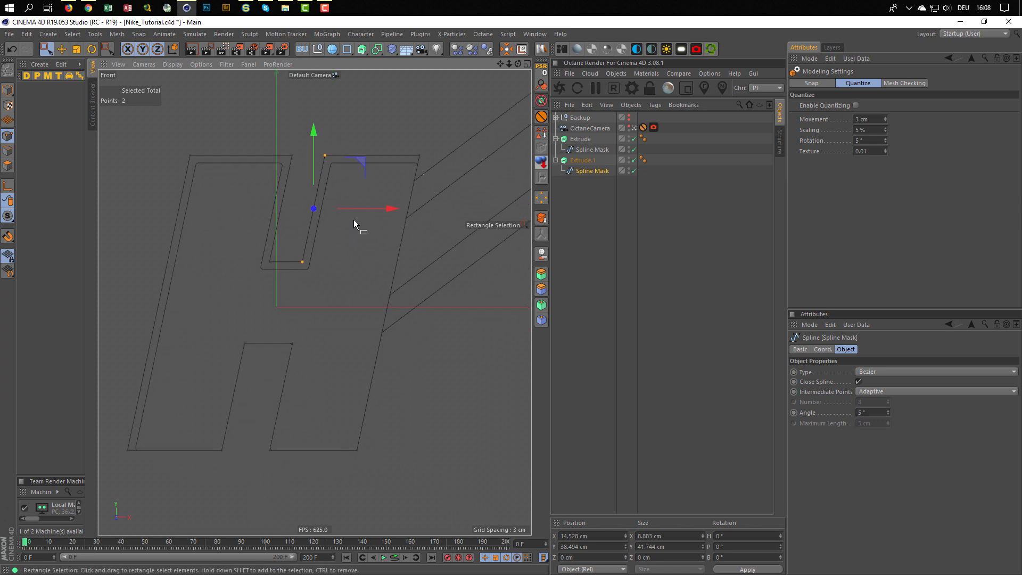
left_click_drag(349, 458, 432, 161)
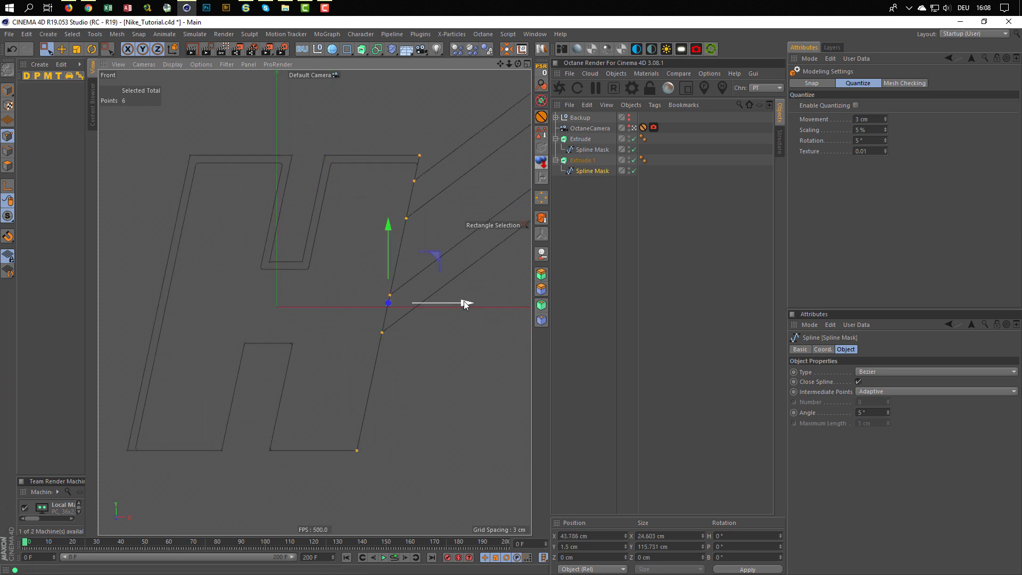
left_click_drag(464, 302, 472, 302)
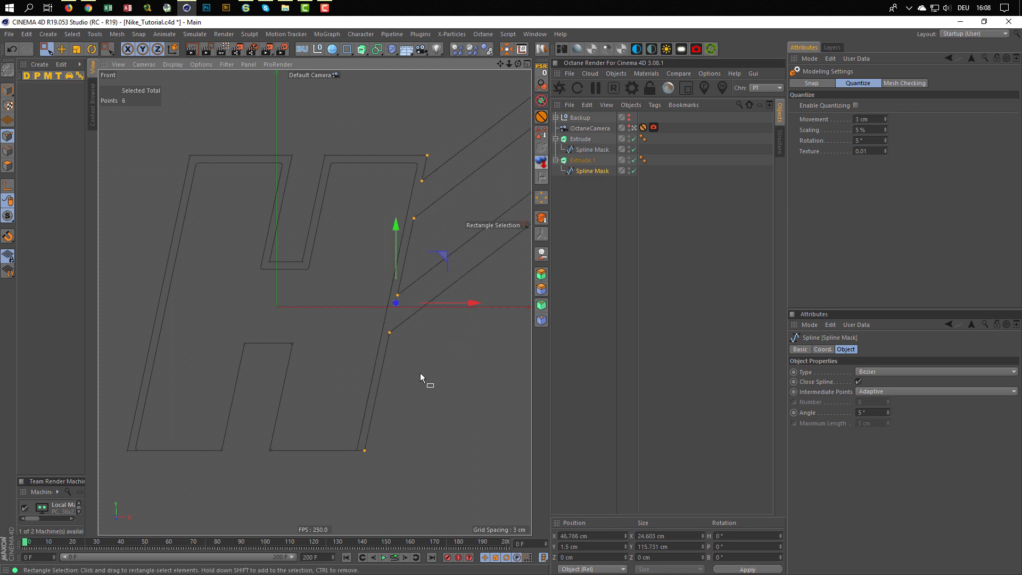
- Lower the H's four bottom-edge points 3 cm and shift them slightly left to match the slant
middle_click_drag(420, 372, 443, 303, "alt")
left_click_drag(414, 368, 146, 426)
left_click_drag(269, 301, 267, 311)
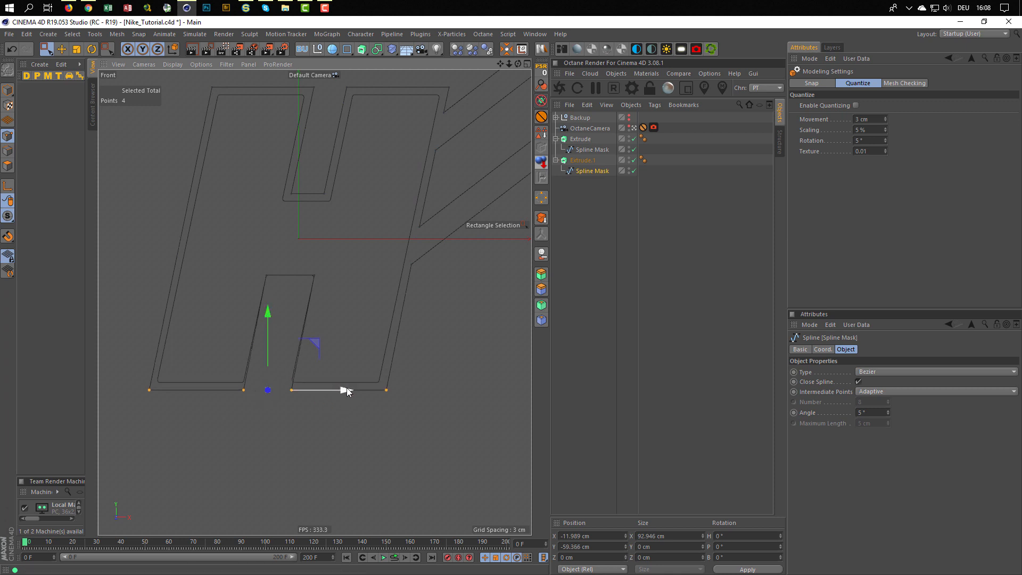
left_click_drag(347, 388, 344, 388)
- Lower the two top points of the H's lower notch 3 cm and shift them slightly left along the slant
left_click_drag(257, 265, 337, 314)
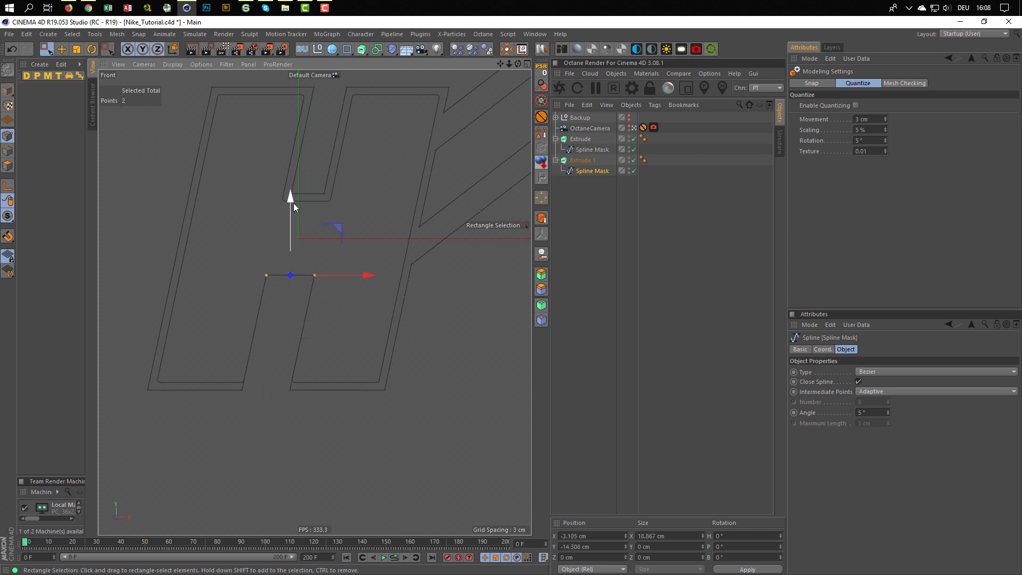
left_click_drag(292, 200, 292, 207)
left_click_drag(367, 286, 363, 284)
- Narrow the H's lower notch by moving its right side 3 cm left and its left side 3 cm right
left_click_drag(283, 401, 335, 269)
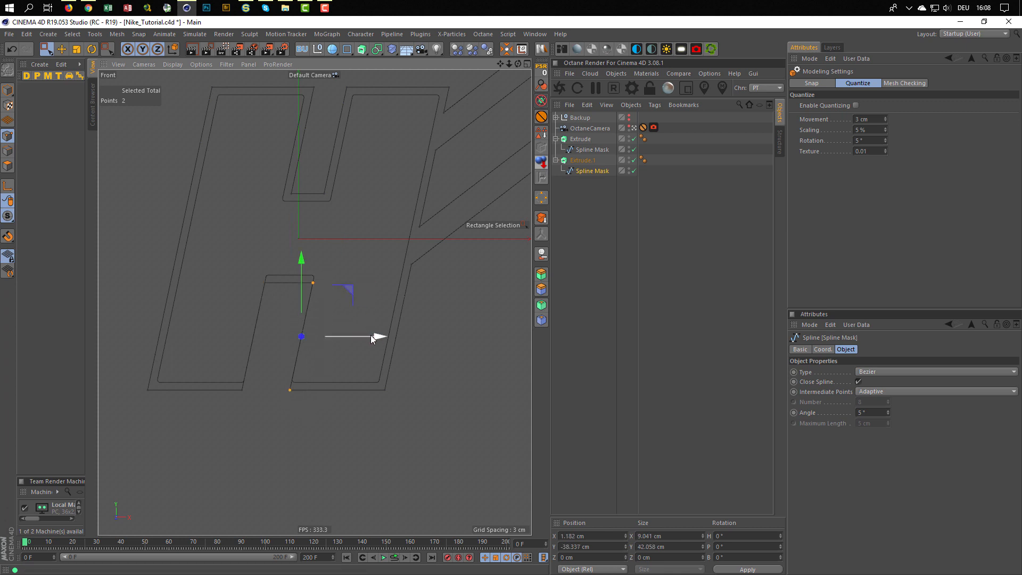
left_click_drag(375, 335, 368, 336)
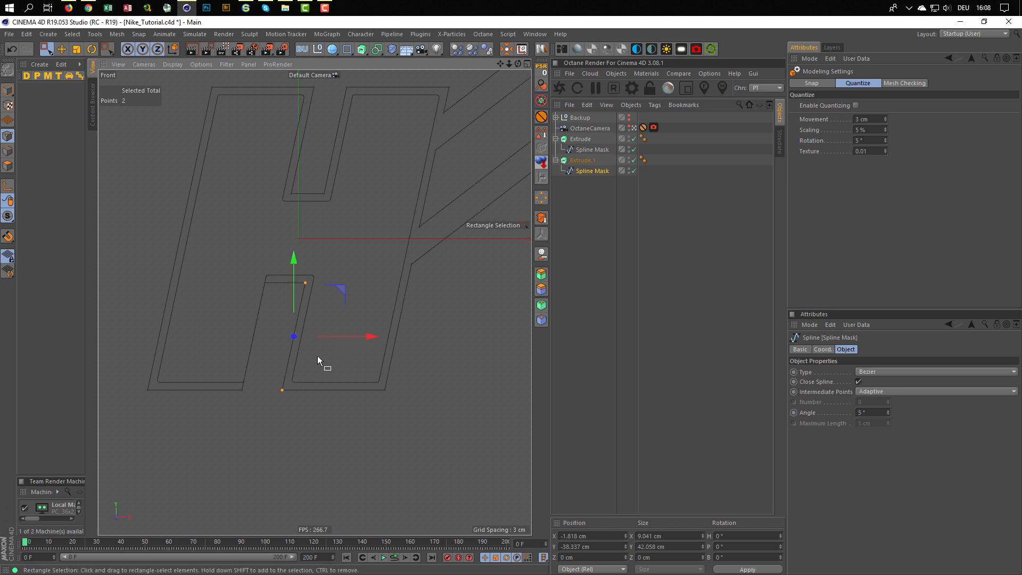
left_click_drag(237, 397, 277, 265)
left_click_drag(333, 336, 346, 346)
- Return to the perspective view, leave the Octane camera, and examine the enlarged H outline against the plate from an angle
middle_click(325, 419)
middle_click(268, 258)
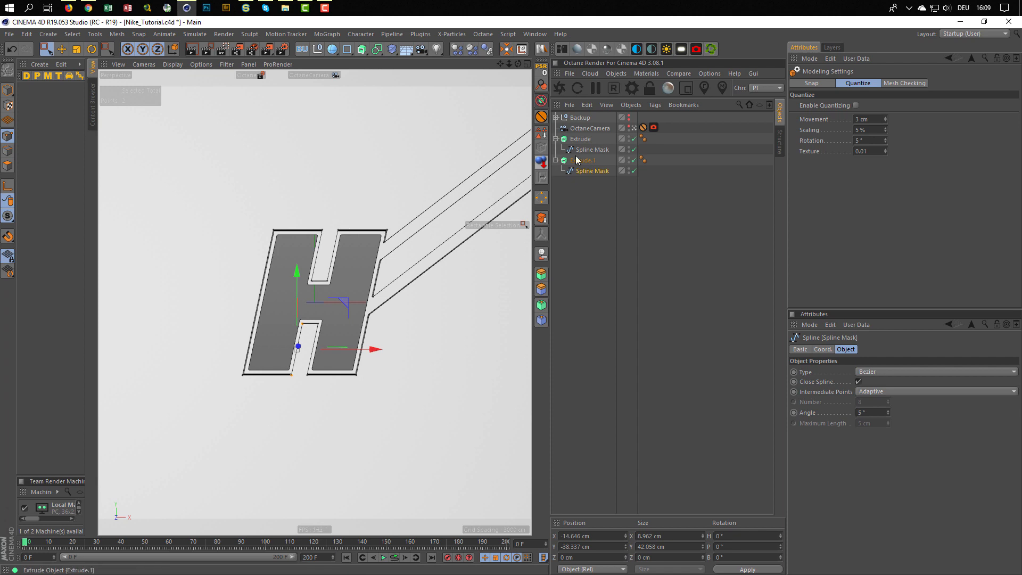
left_click(634, 129)
left_click_drag(273, 320, 351, 315, "alt")
scroll(341, 295, "up", 4)
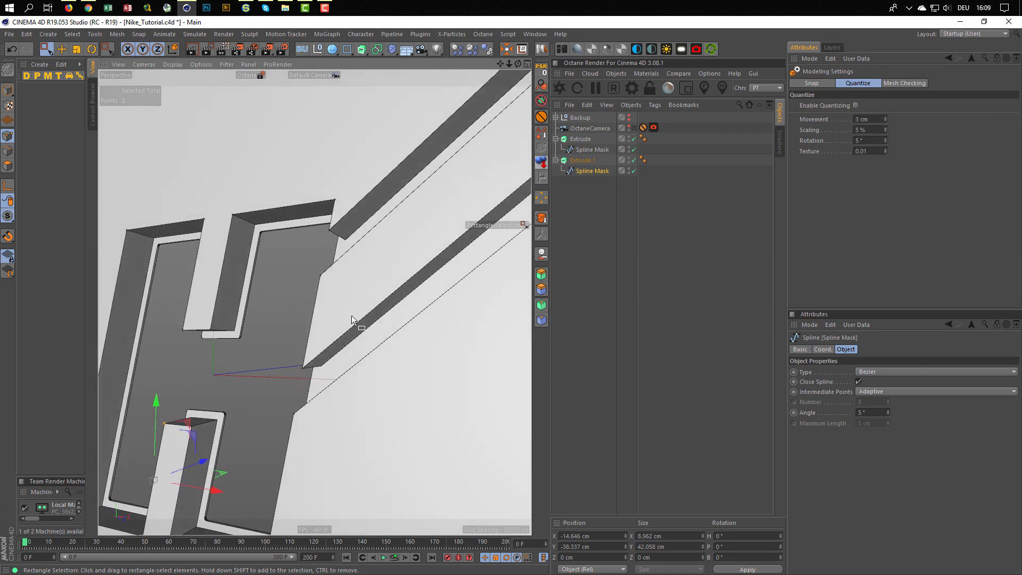
- Open the Picture Viewer with the Nike.gif reference and examine the H's corners, notches and strip junctions up close
scroll(351, 315, "down", 4)
left_click_drag(251, 299, 201, 296, "alt")
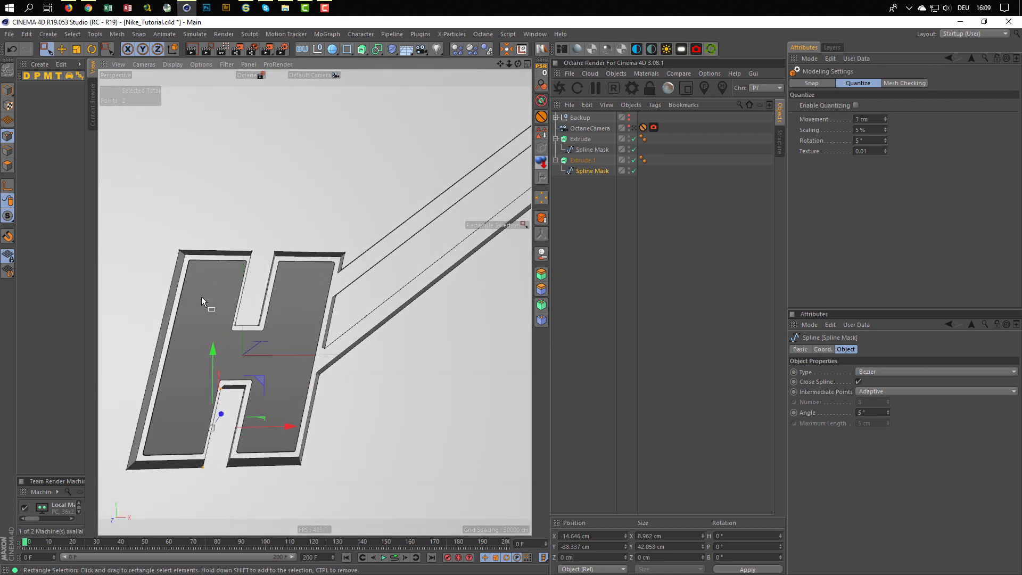
key("shift+F6")
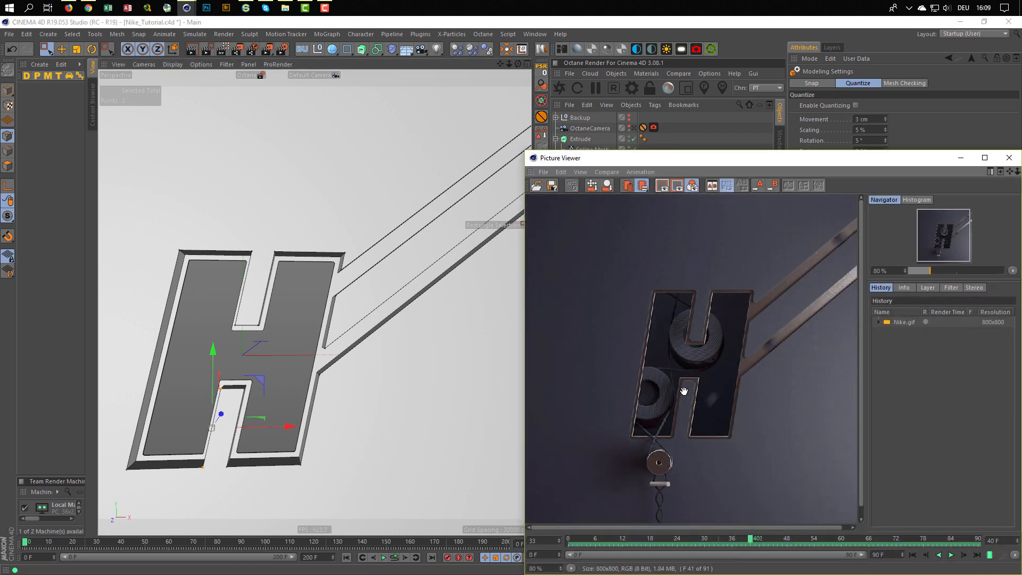
scroll(685, 387, "up", 5)
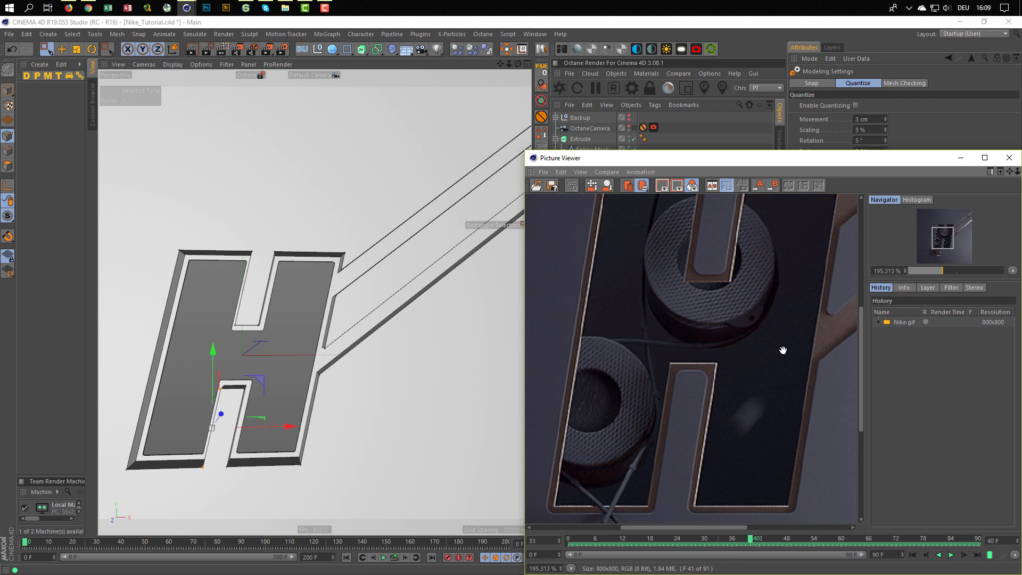
left_click_drag(783, 349, 716, 461)
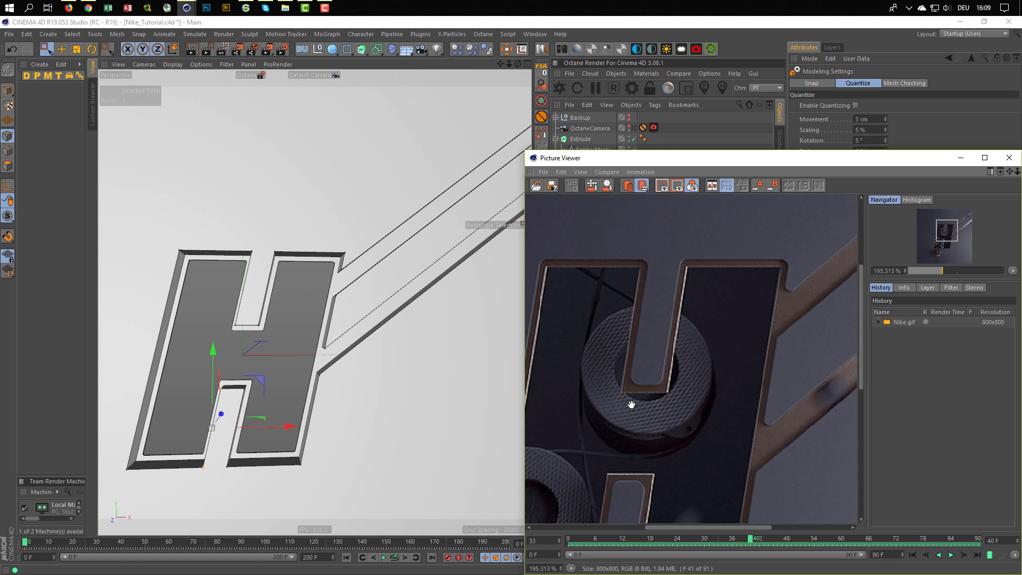
mouse_move(631, 404)
left_mouse_down()
mouse_move(584, 440)
mouse_move(623, 398)
left_mouse_up()
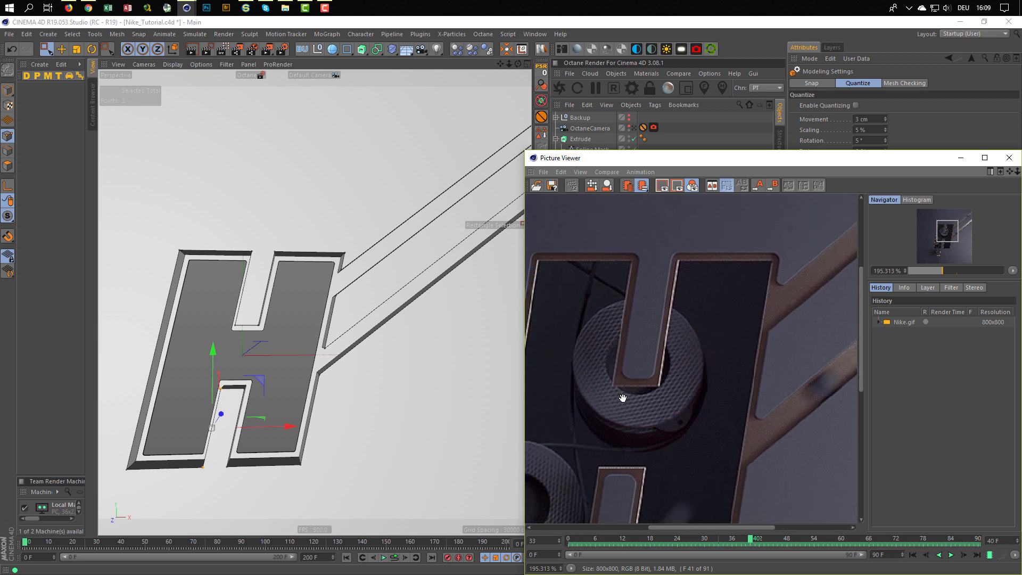
left_click_drag(744, 433, 630, 317)
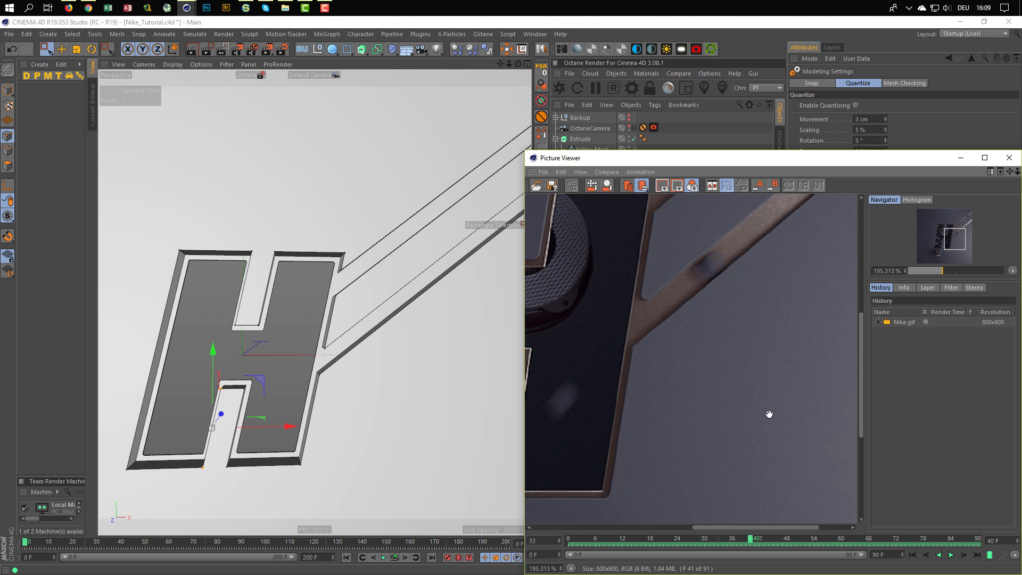
left_click_drag(729, 452, 817, 465)
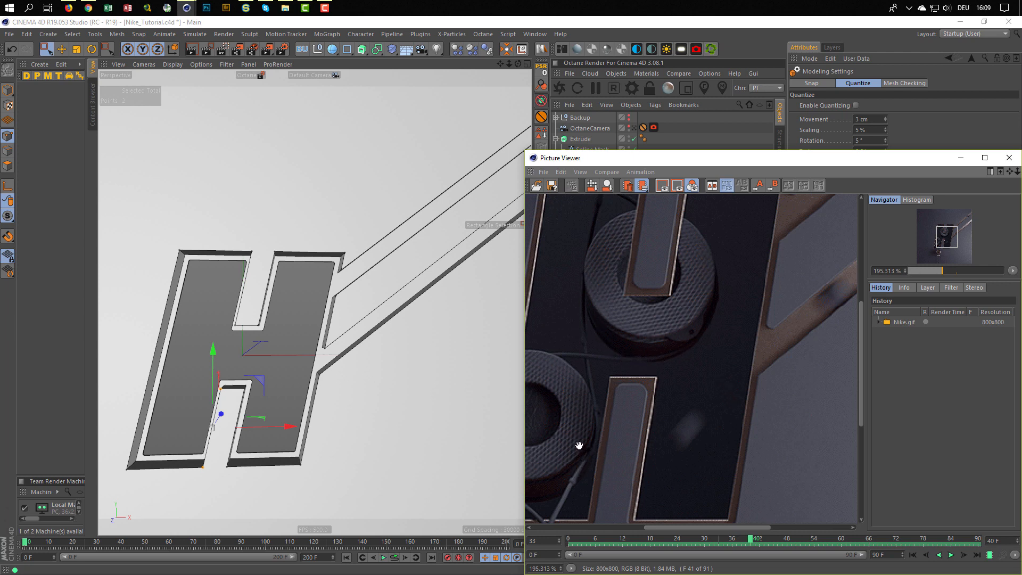
left_click_drag(580, 445, 645, 458)
left_click_drag(662, 419, 630, 475)
left_click_drag(669, 364, 659, 414)
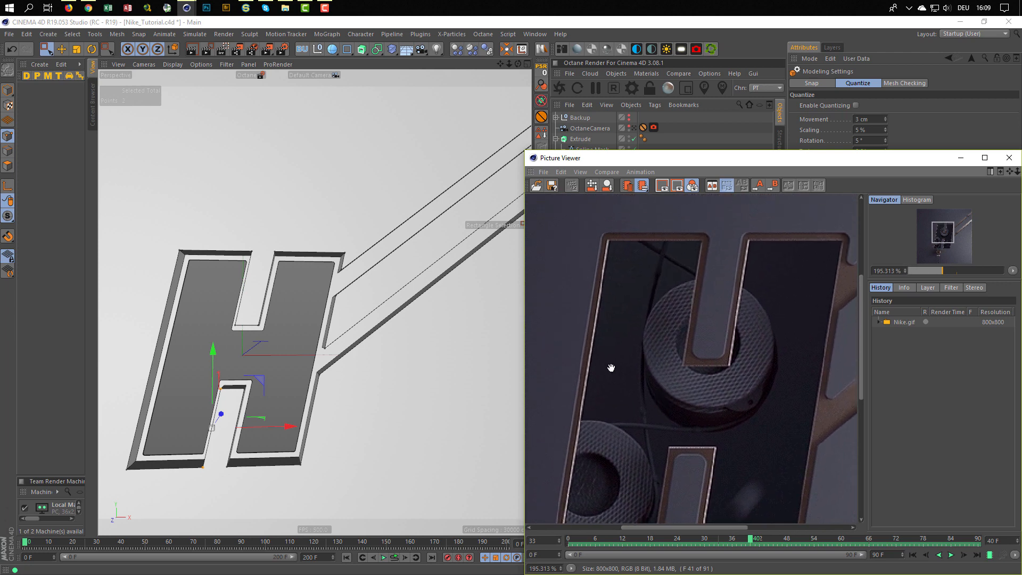
left_click(1007, 158)
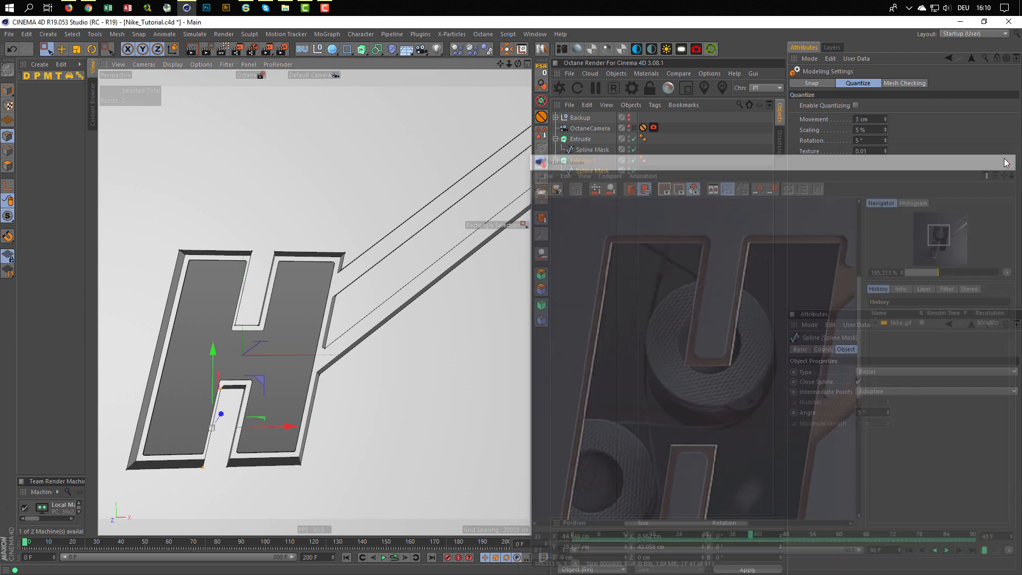
- Show the H in the front view and disable the Extrude.1 generator so its spline mask outline can be edited
middle_click_drag(346, 299, 447, 280, "alt")
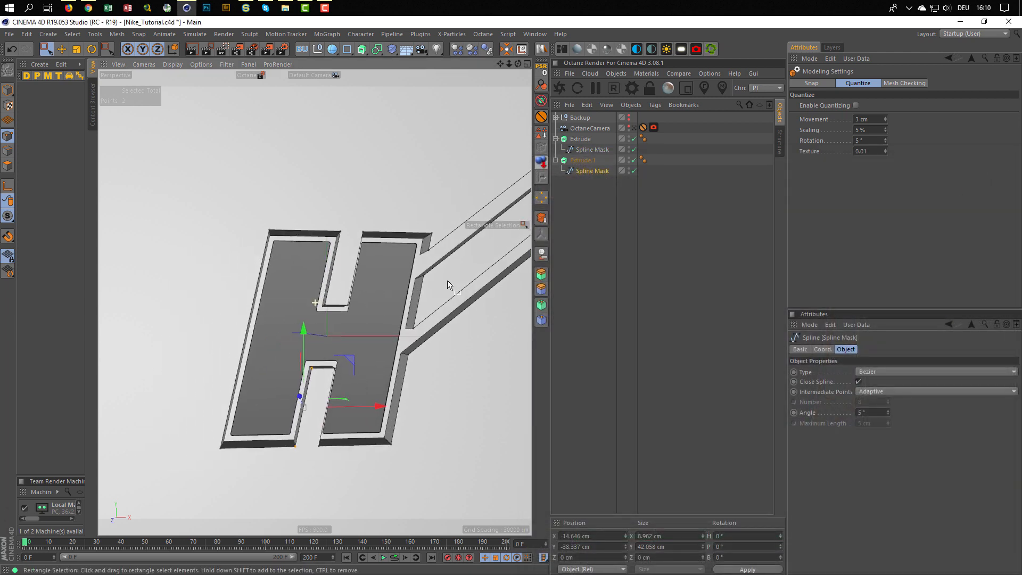
mouse_move(344, 338)
left_mouse_down("alt")
mouse_move(407, 343)
mouse_move(348, 343)
left_mouse_up("alt")
middle_click(348, 344)
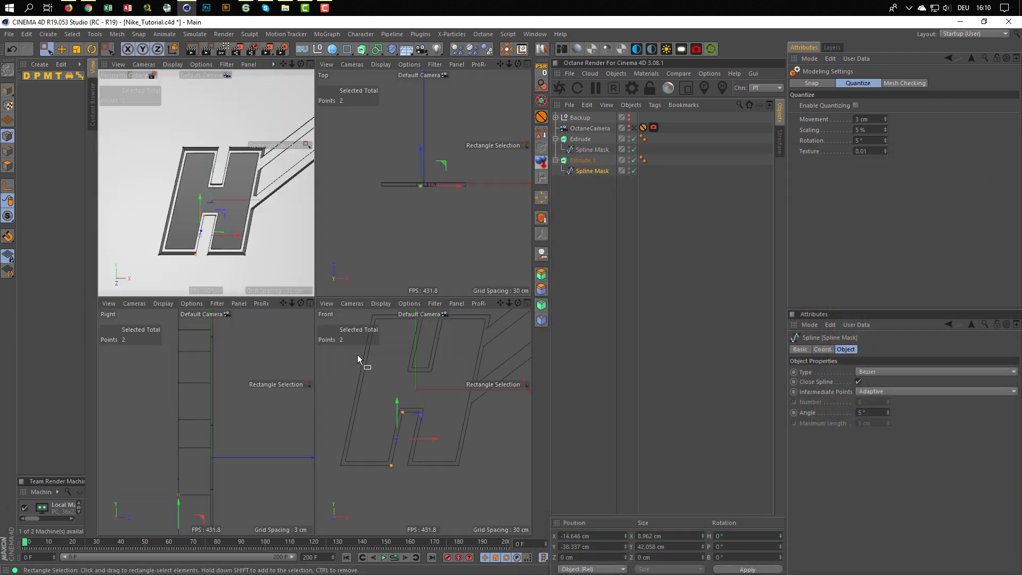
middle_click(357, 354)
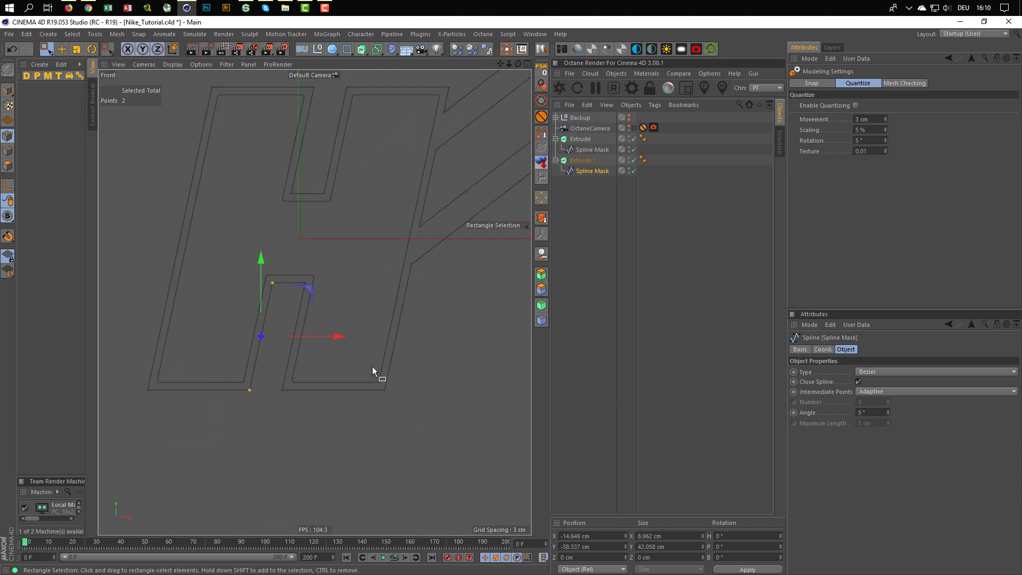
left_click(634, 159)
middle_click_drag(409, 264, 427, 378, "alt")
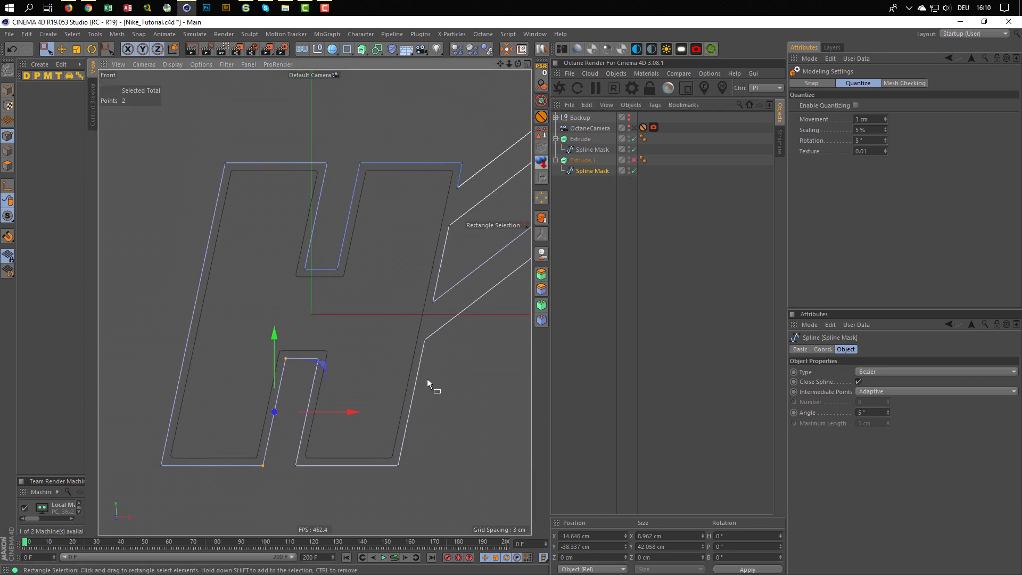
right_click_drag(416, 377, 410, 375, "alt")
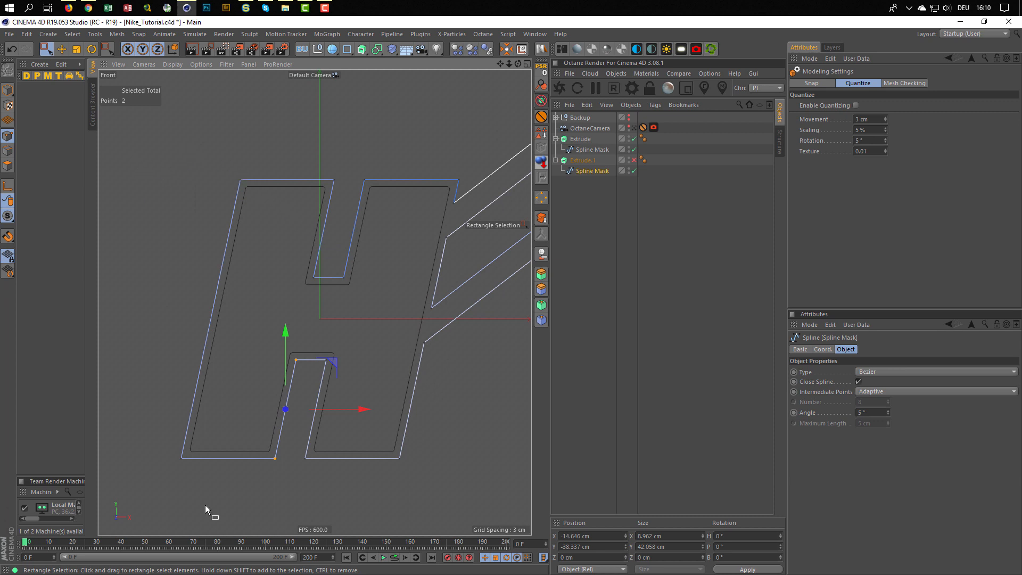
- Select all of the outer H outline's corner points, including the strip junctions, and chamfer them with a 3 cm radius
left_click_drag(161, 472, 477, 156)
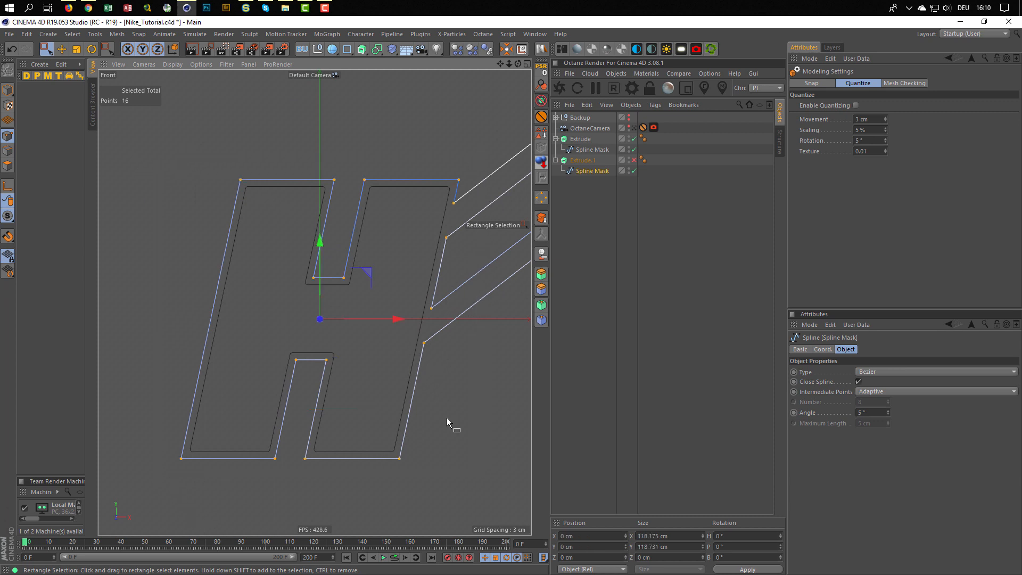
right_click(452, 364)
left_click(471, 451)
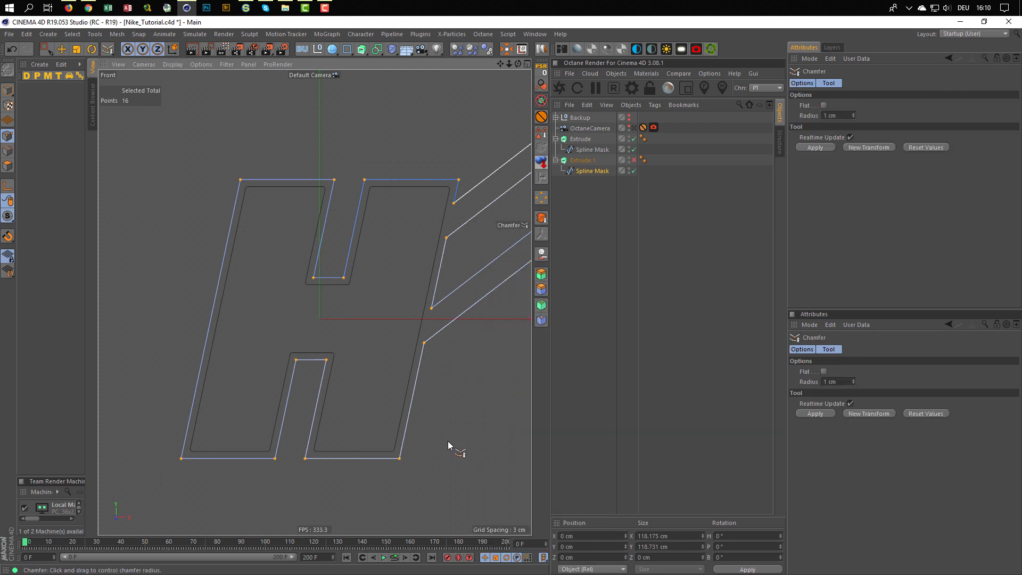
left_click_drag(445, 438, 462, 439)
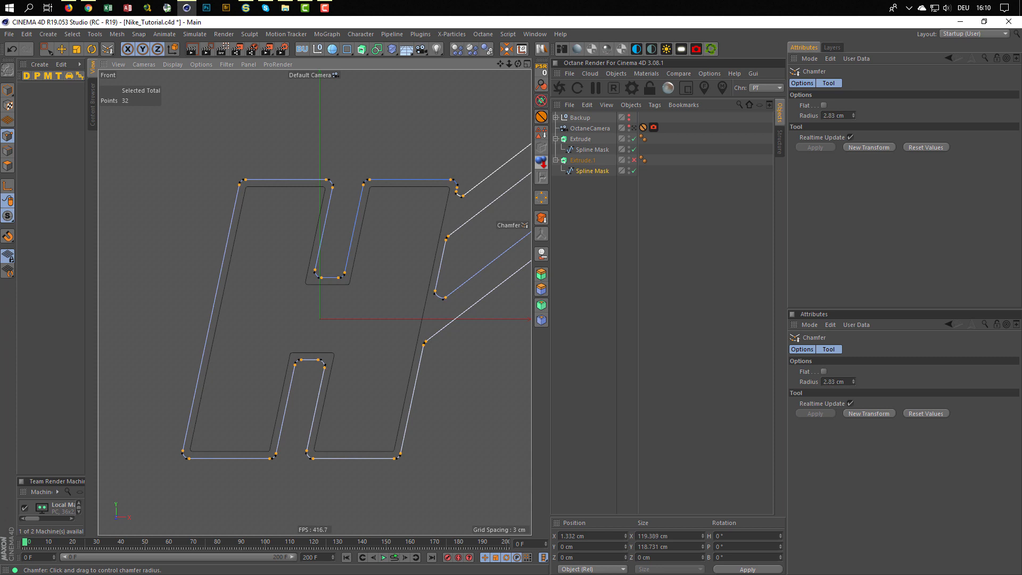
double_click(852, 113)
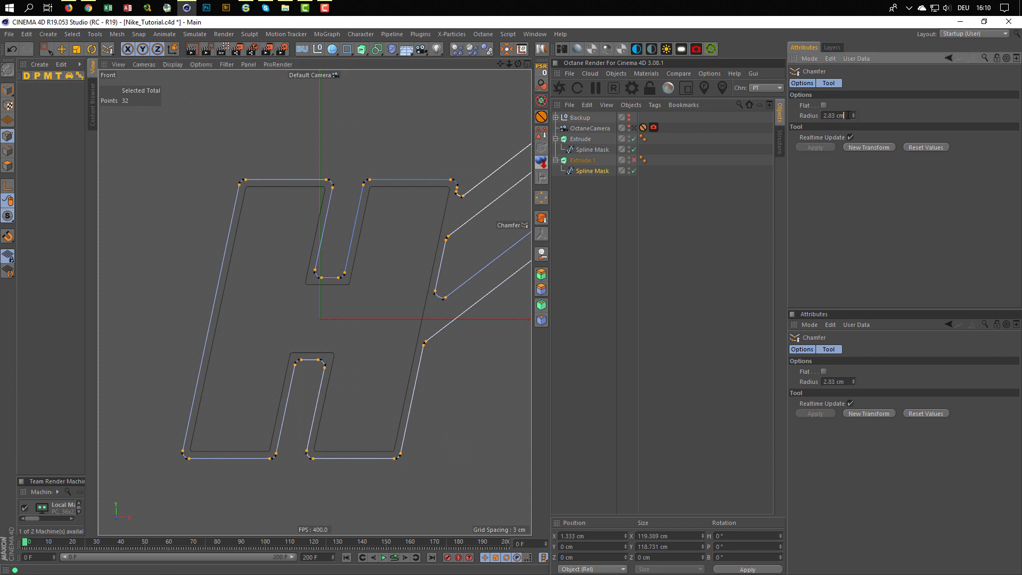
type("3")
key("Return")
- Return to the perspective view, re-enable Extrude.1, and inspect the rounded H outline through the Octane camera
middle_click(440, 346)
middle_click(221, 230)
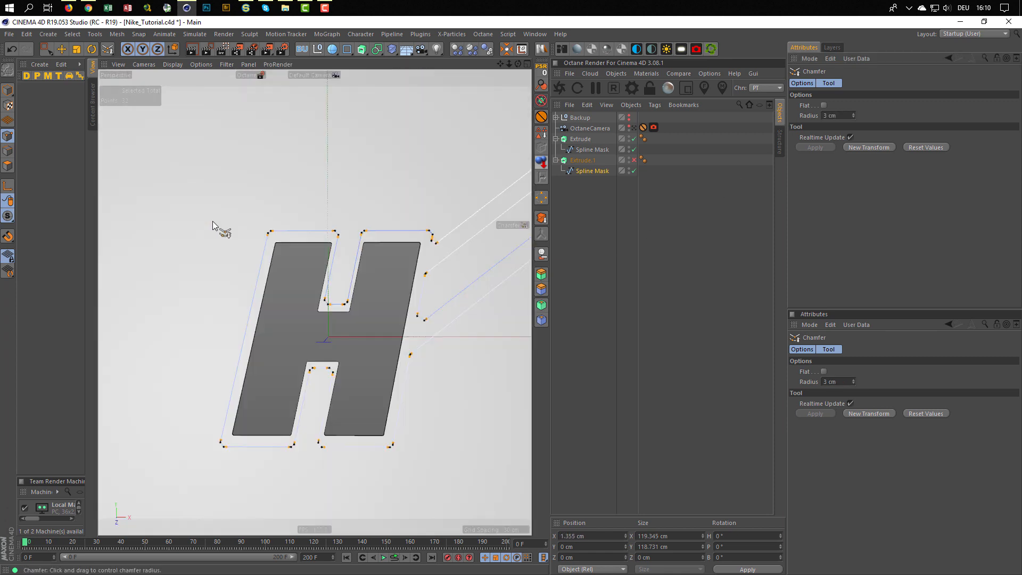
left_click(634, 160)
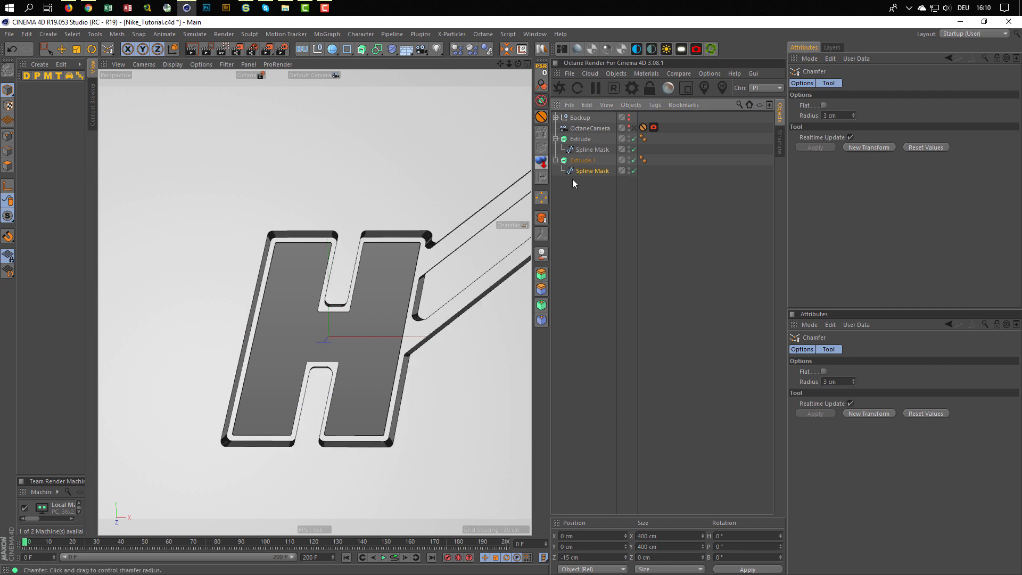
left_click(636, 129)
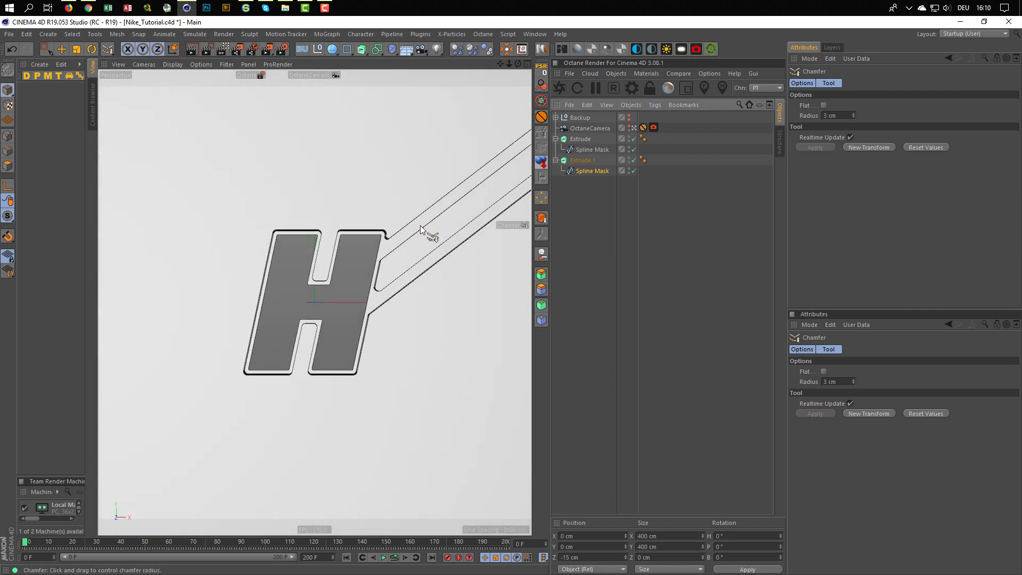
scroll(455, 219, "up", 5)
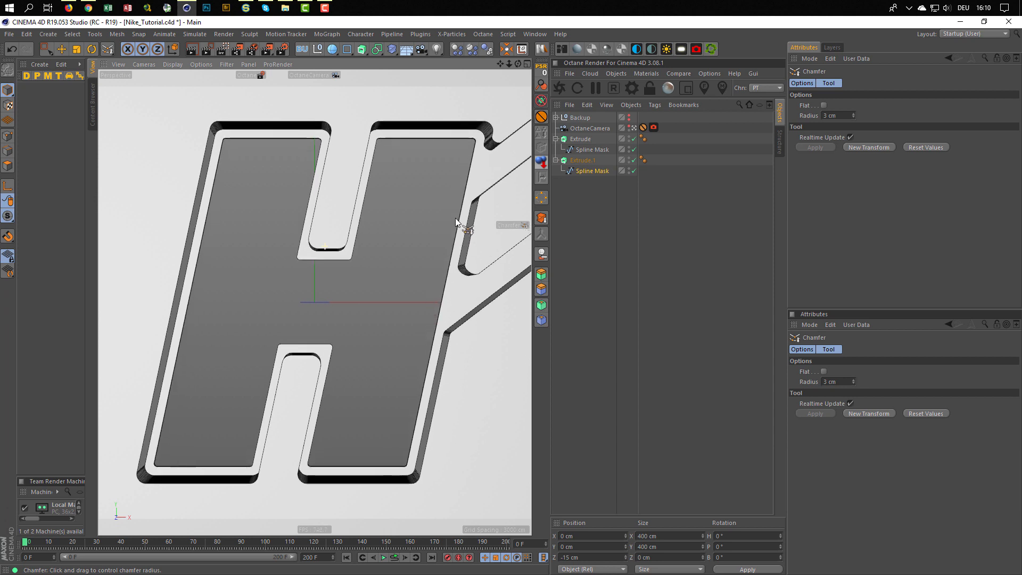
scroll(450, 219, "down", 5)
scroll(365, 232, "up", 4)
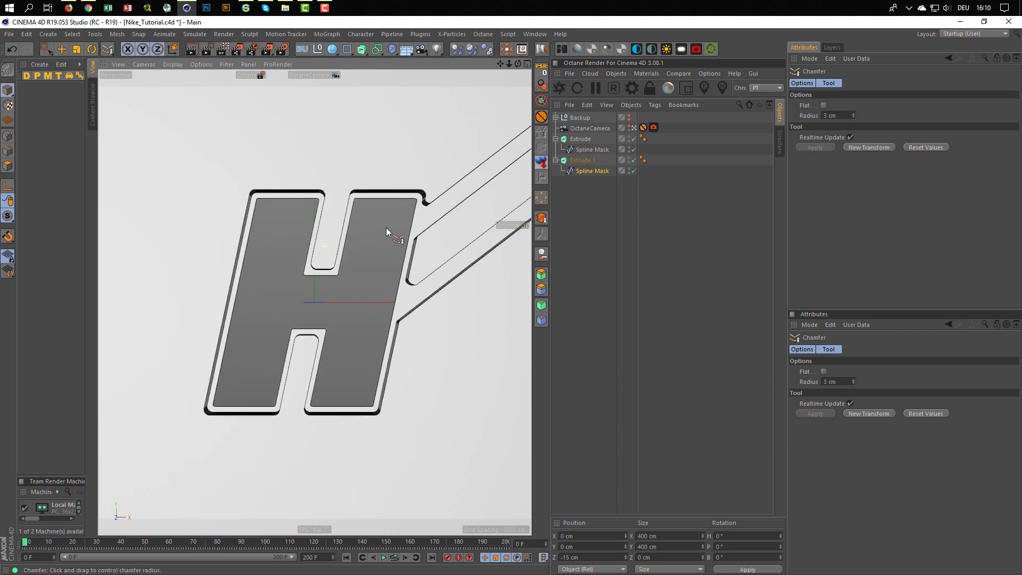
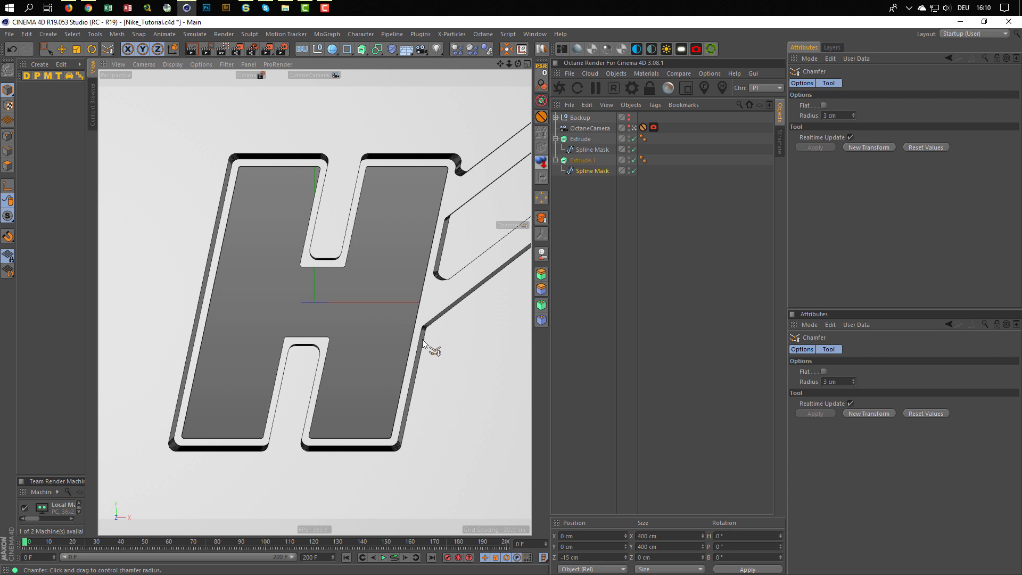
- Check the reference image again for the corners and diagonal strips at the H's upper part
key("alt+Tab")
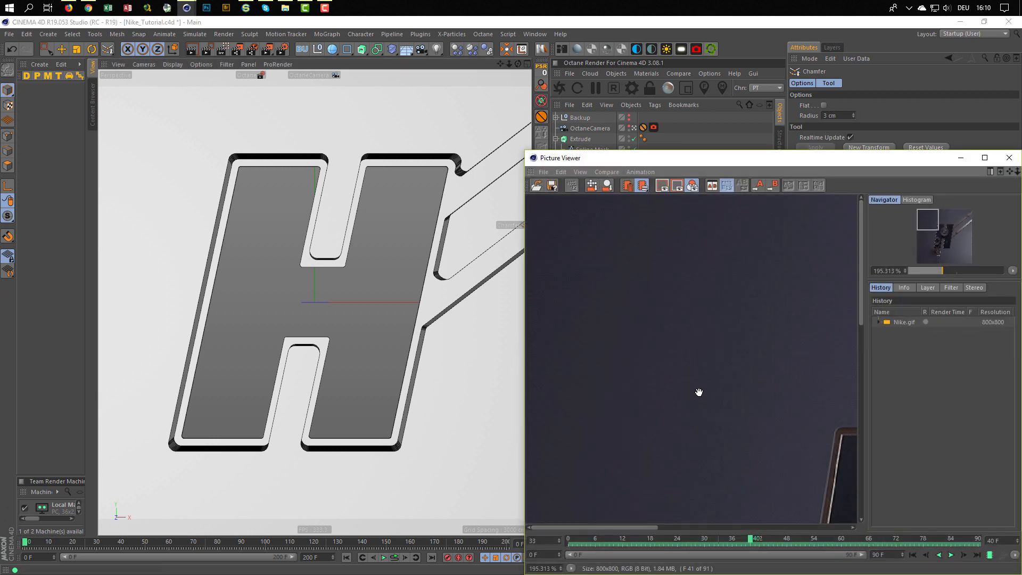
left_click_drag(754, 417, 527, 253)
left_click_drag(673, 332, 615, 294)
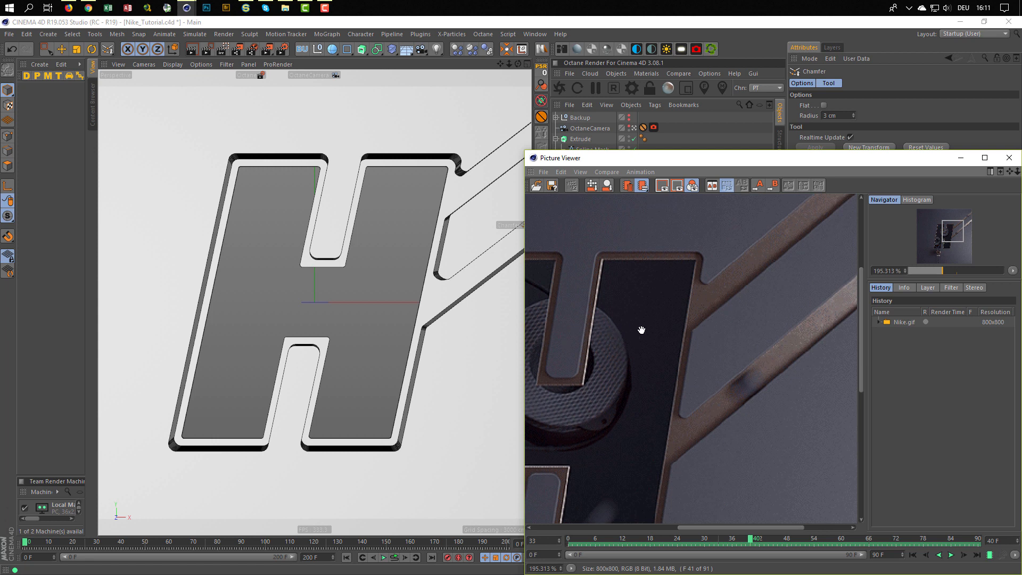
scroll(643, 330, "down", 3)
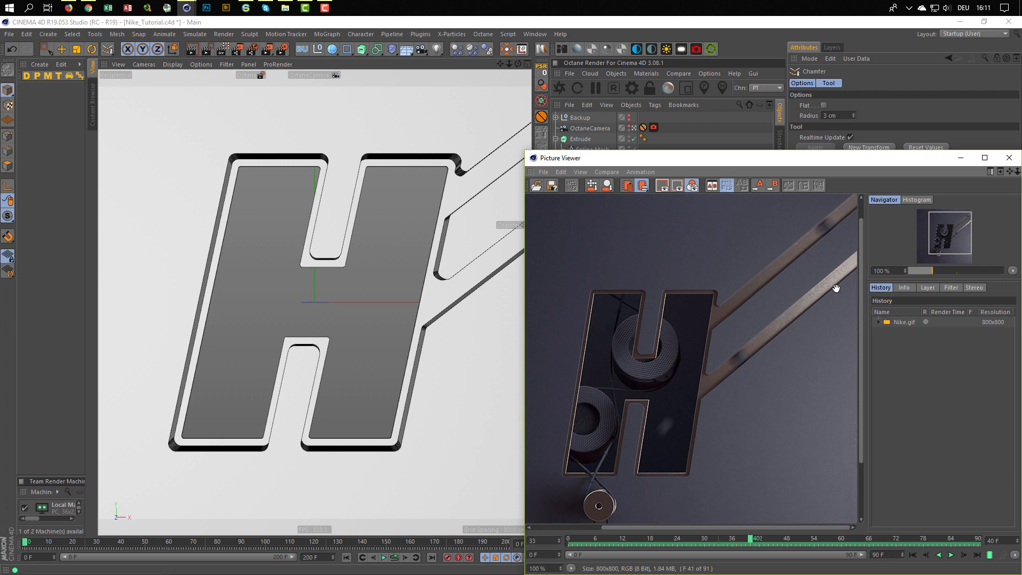
left_click(1009, 158)
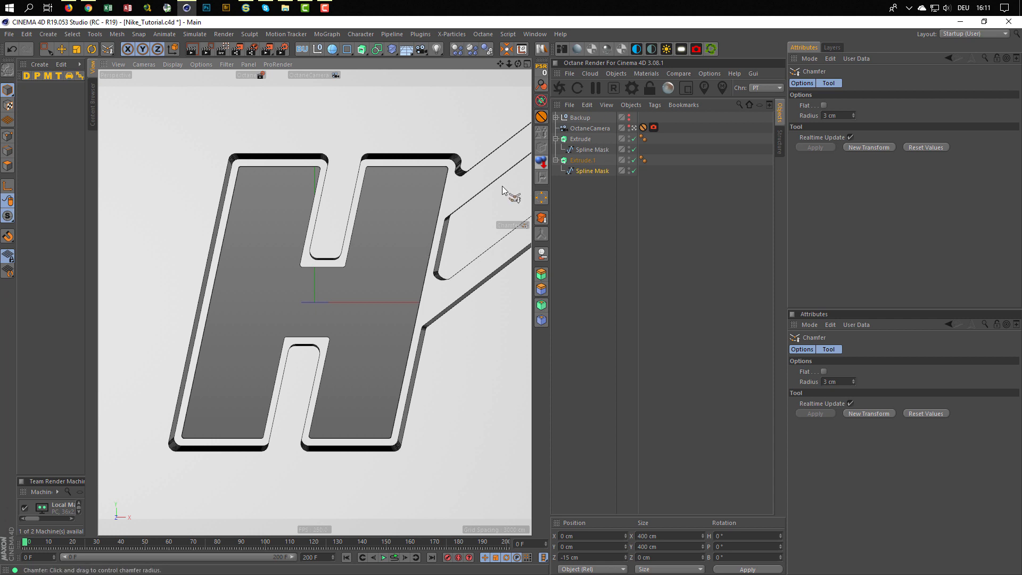
- Leave the Octane camera and examine the H plates and diagonal strip cutouts from an angle
left_click(634, 129)
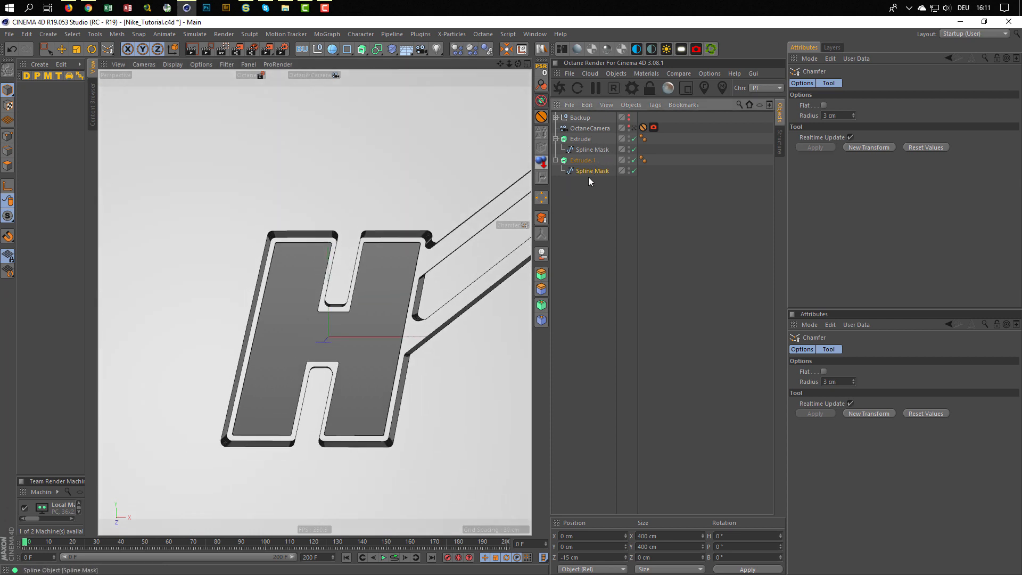
scroll(365, 265, "down", 5)
left_click_drag(331, 285, 395, 245, "alt")
middle_click_drag(395, 245, 372, 247, "alt")
right_click_drag(372, 246, 429, 223, "alt")
left_click_drag(301, 258, 274, 273, "alt")
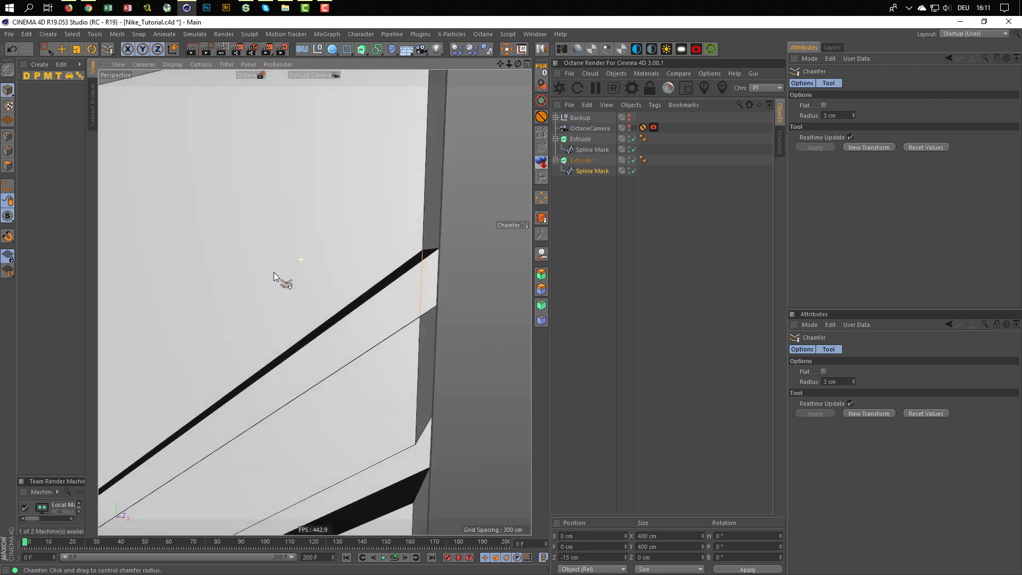
right_click_drag(418, 196, 405, 245, "alt")
left_click_drag(404, 244, 394, 257, "alt")
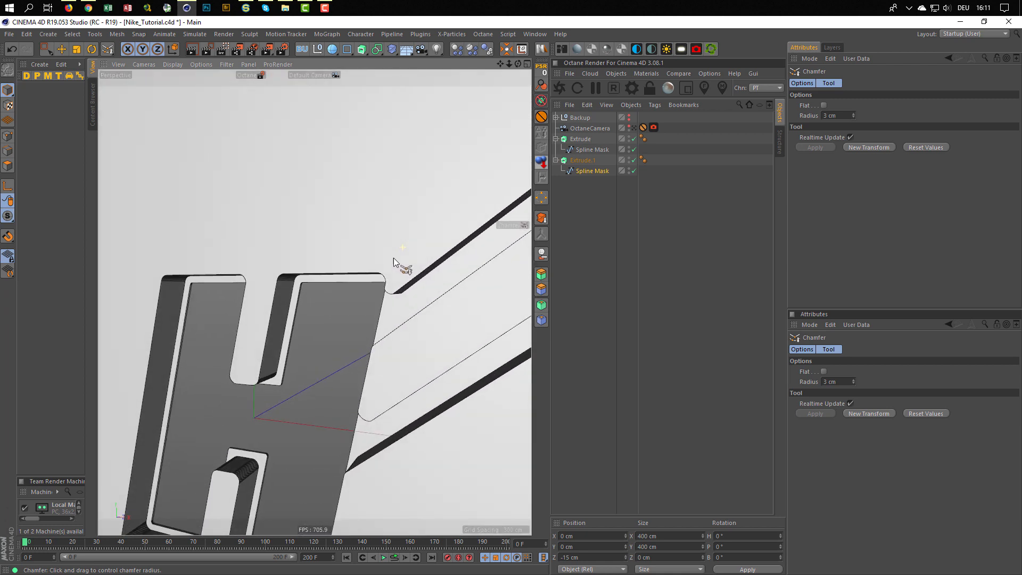
- Set both the start and end caps of the inner H's Extrude object to Fillet Cap
left_click(589, 140)
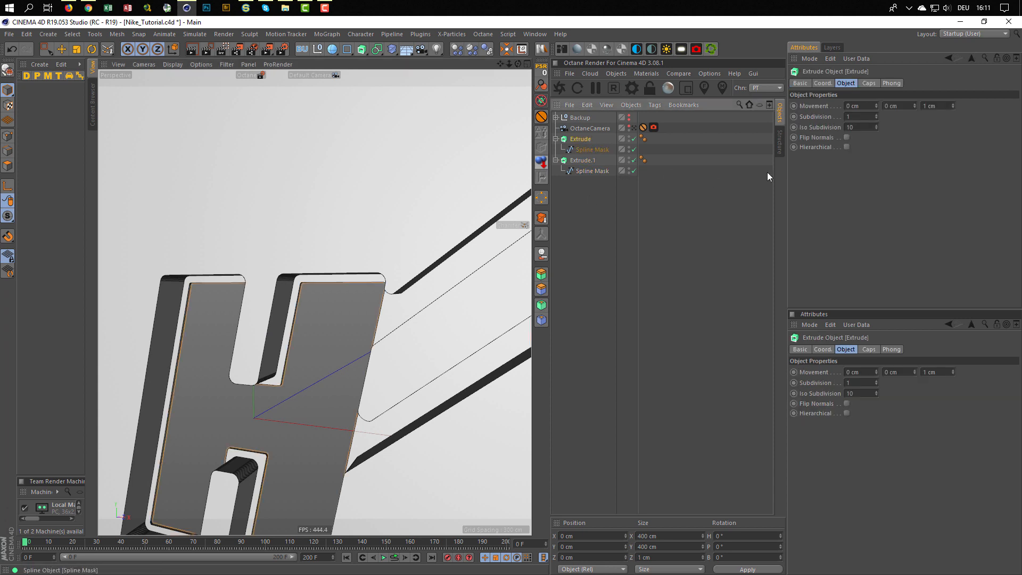
left_click(869, 83)
left_click(893, 104)
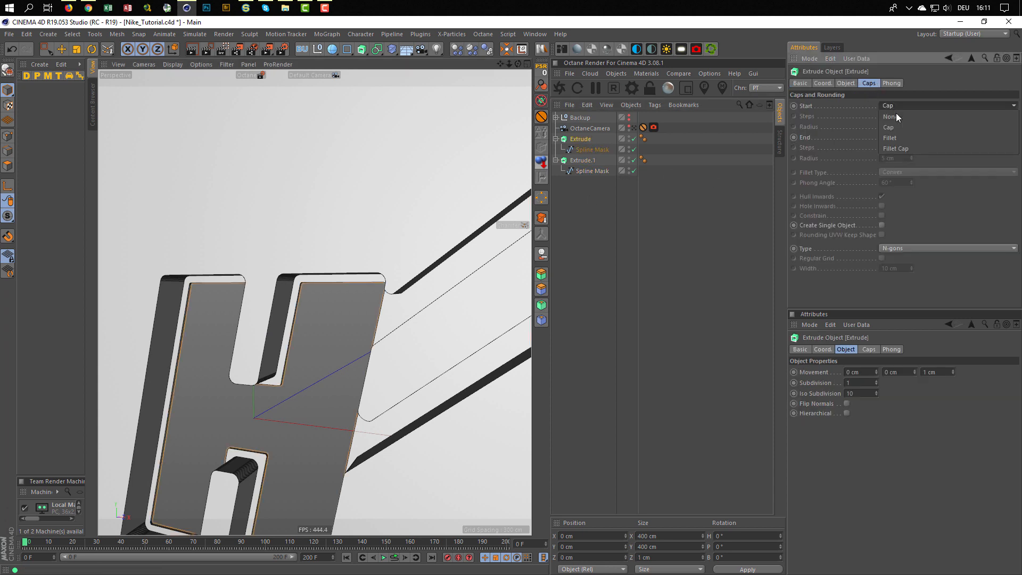
left_click(903, 149)
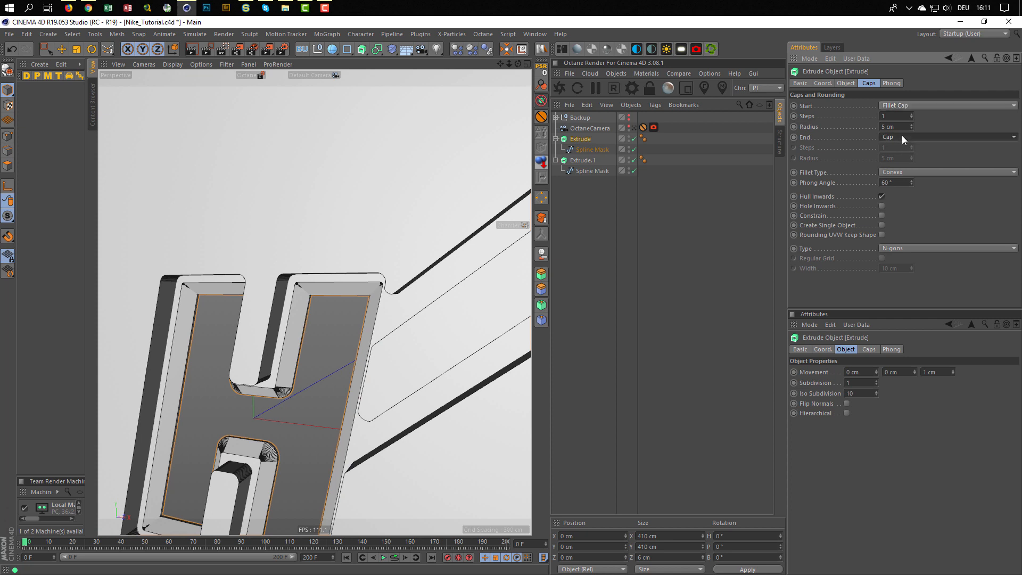
left_click(902, 136)
left_click(902, 181)
- Give the inner H's start and end fillets 3 steps and a 0.3 cm radius, and enable Constrain
left_click(900, 117)
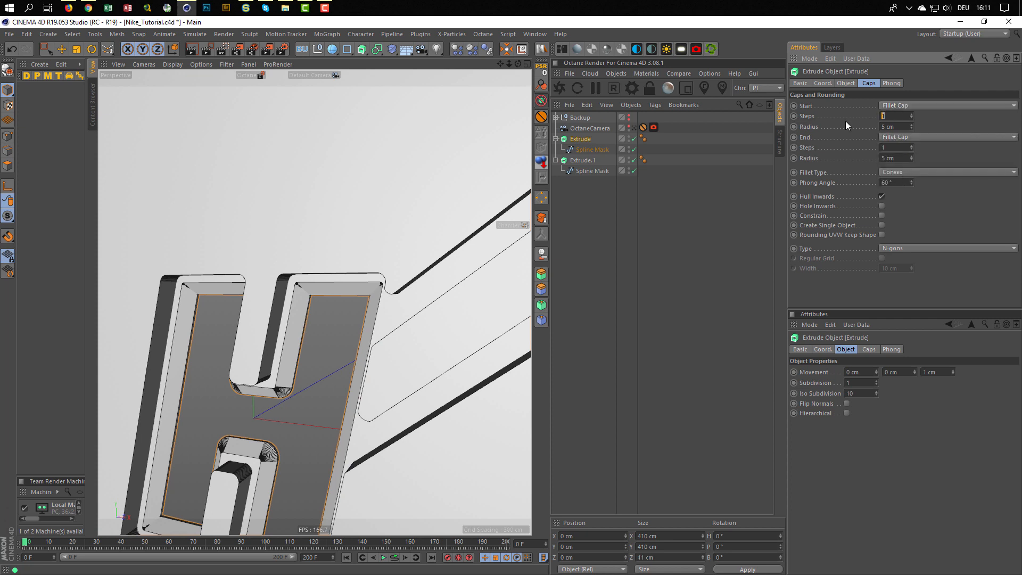
type("3")
key("Tab")
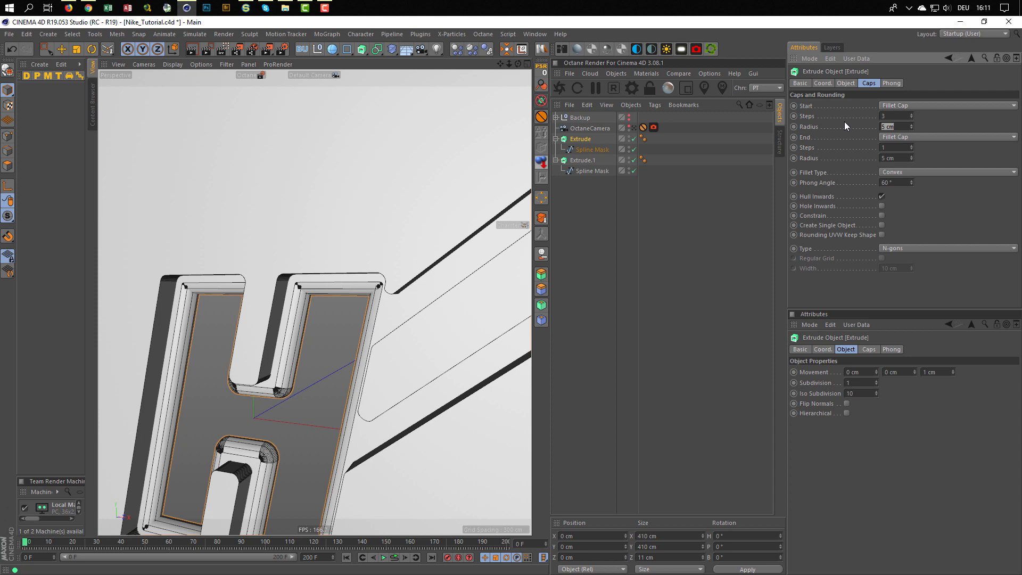
type(",3")
key("Tab")
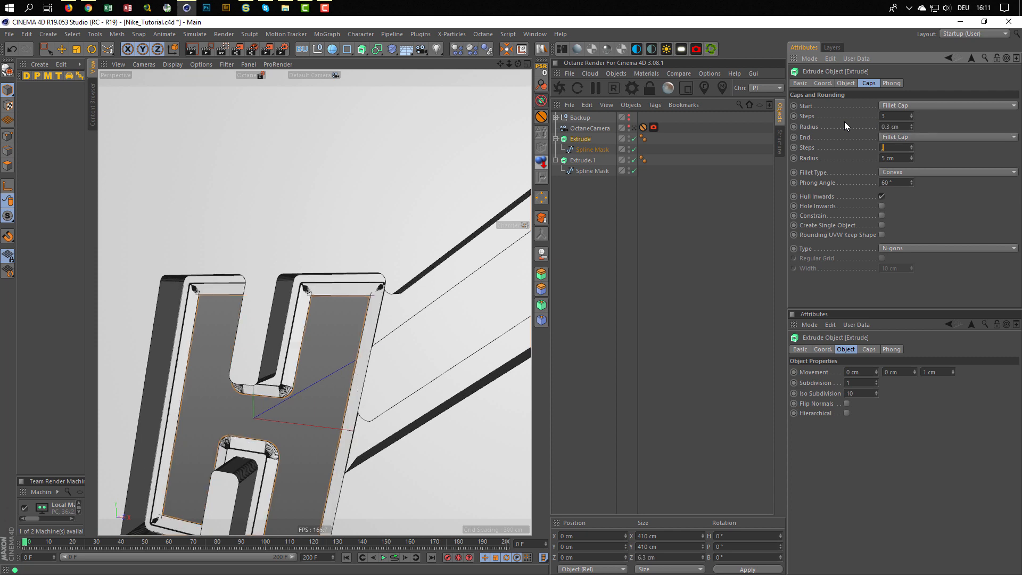
type("3")
key("Tab")
key("BackSpace")
type(",36")
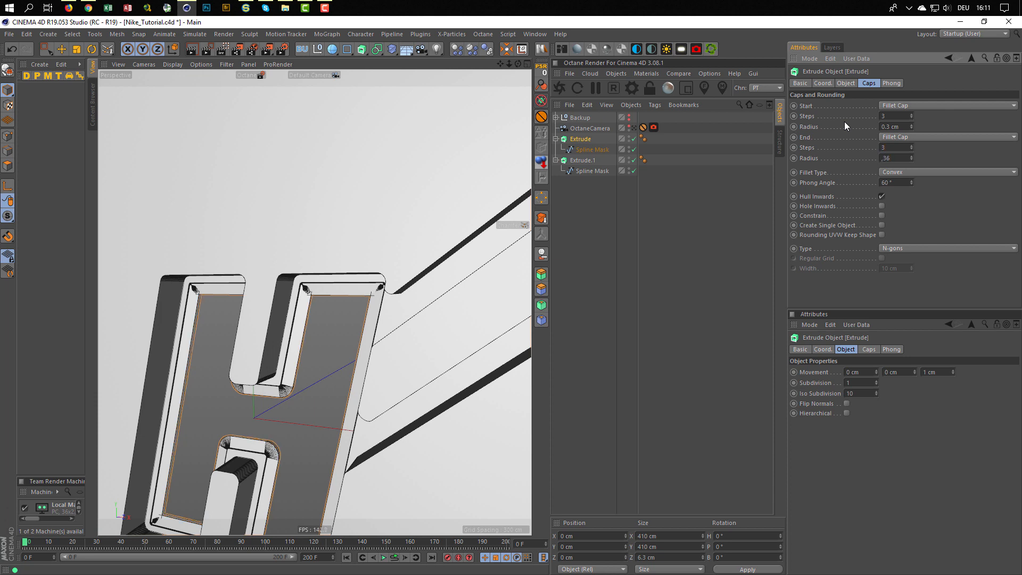
key("Return")
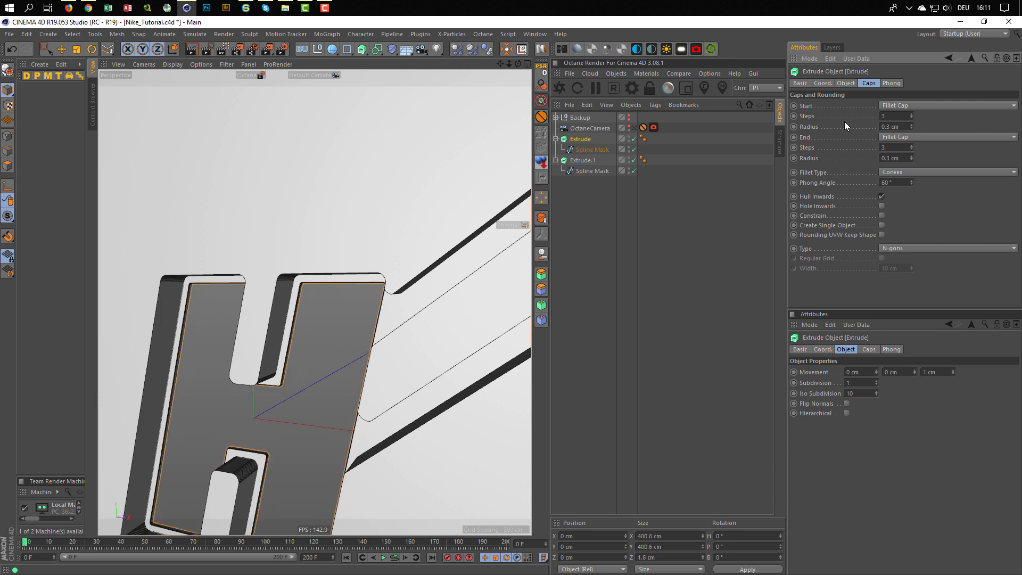
left_click(881, 215)
right_click_drag(381, 287, 405, 315, "alt")
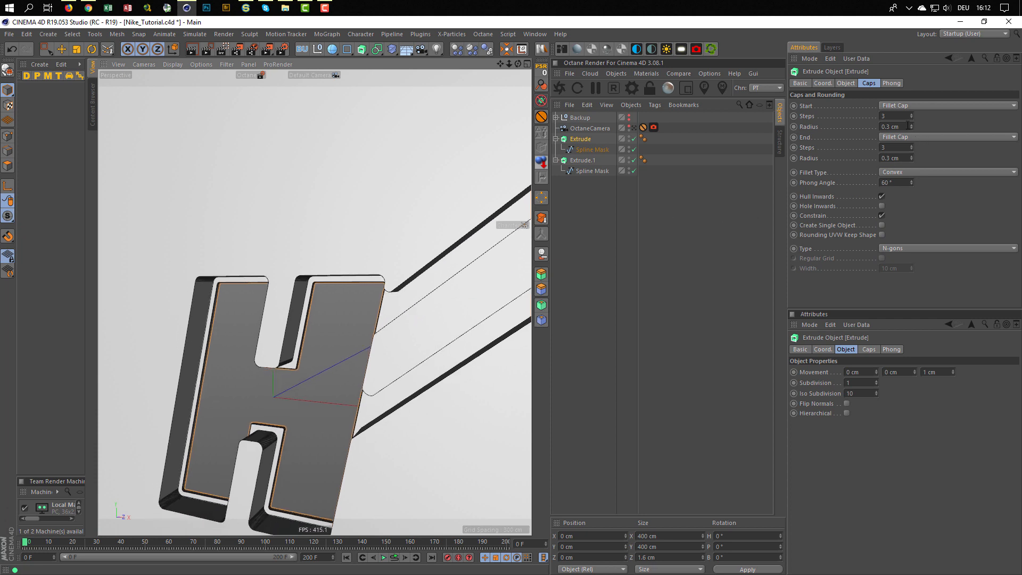
- Set both the start and end caps of Extrude.1 to Fillet Cap
left_click(582, 160)
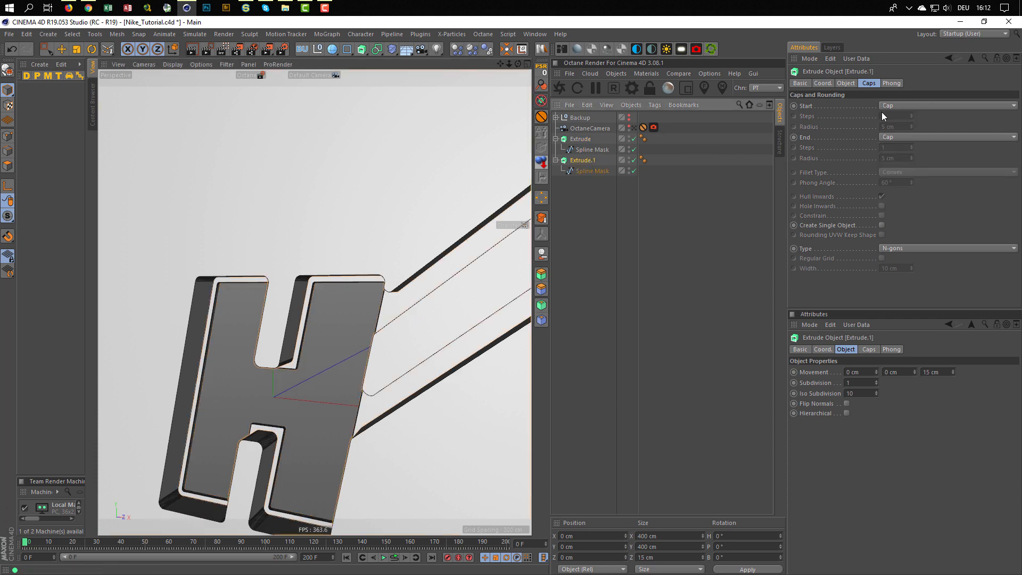
left_click(895, 106)
left_click(892, 148)
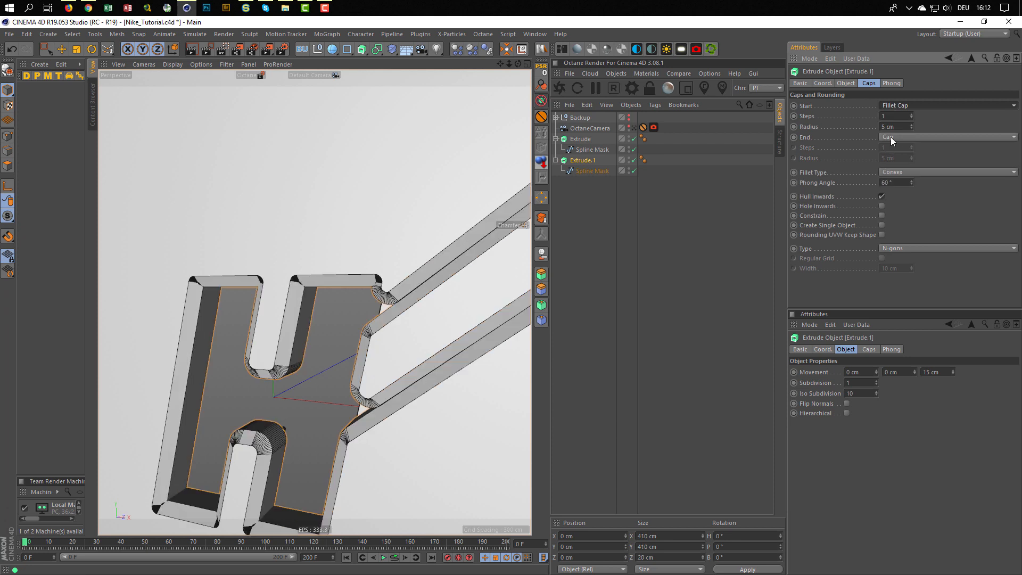
left_click(890, 137)
left_click(892, 180)
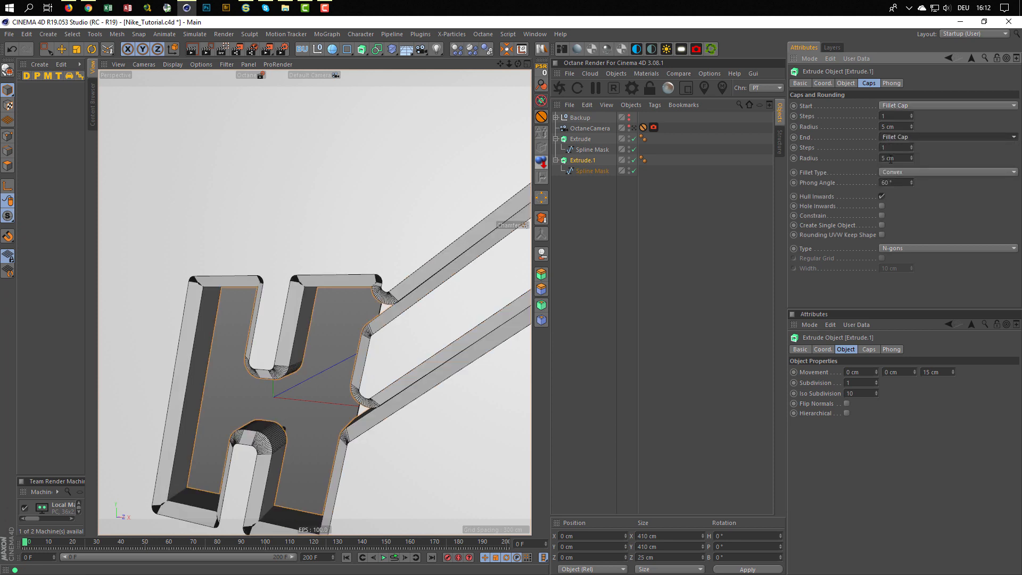
- Give Extrude.1's start and end fillets 3 steps and a 1 cm radius, and enable Constrain
left_click(895, 116)
type("3")
key("Tab")
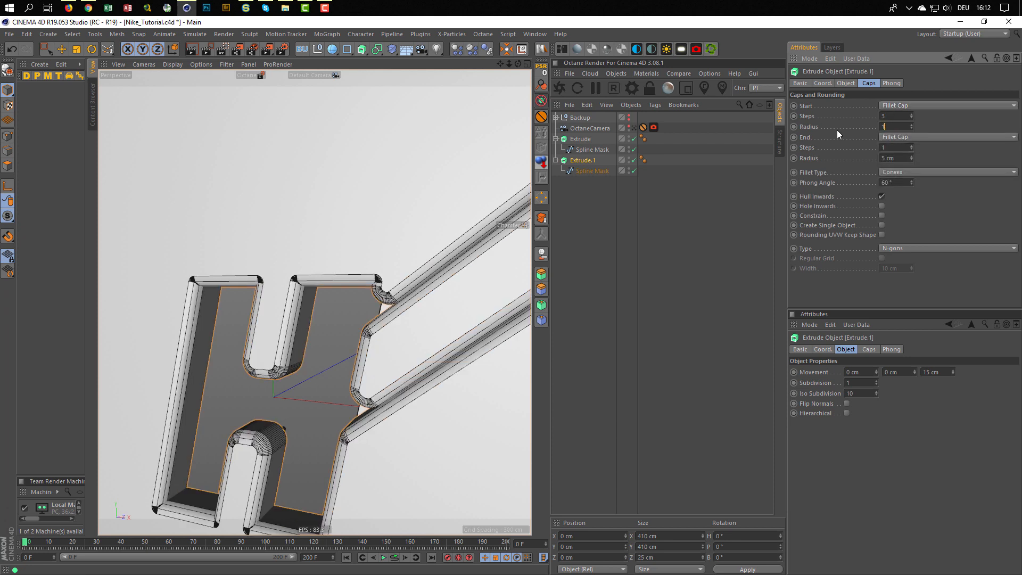
type("1")
key("Tab")
key("Tab")
type("3")
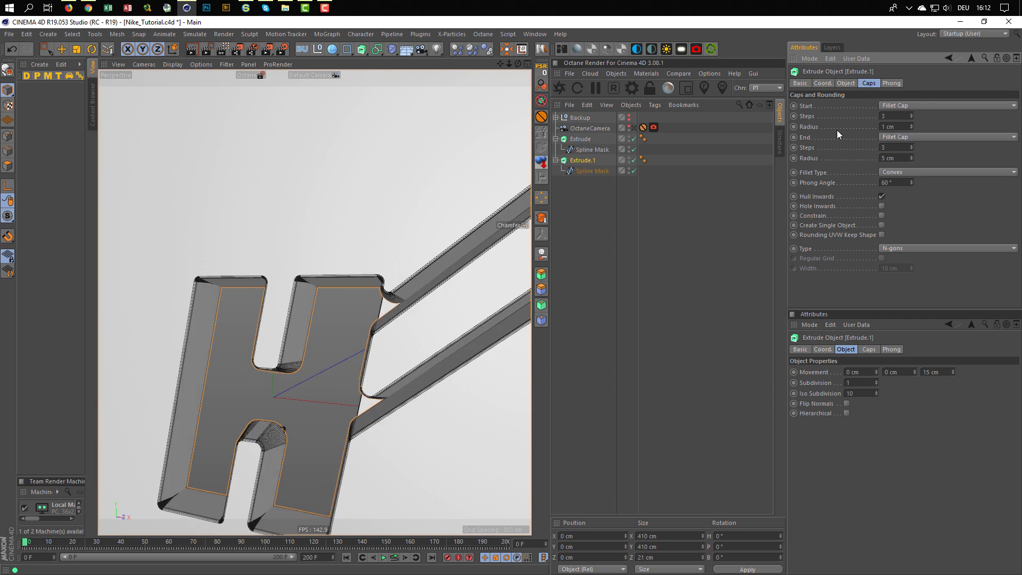
key("Tab")
type("1")
key("Return")
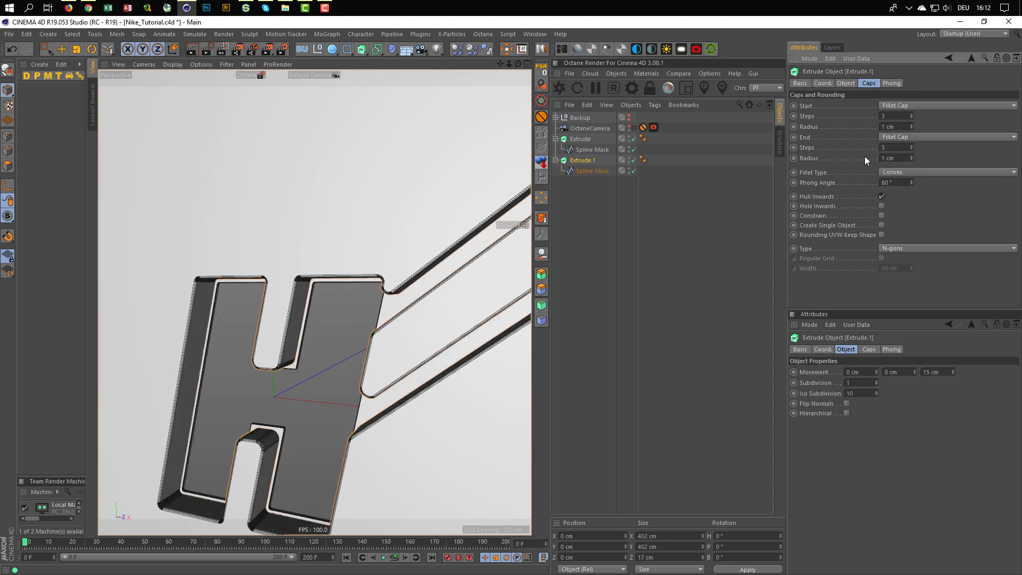
left_click(882, 216)
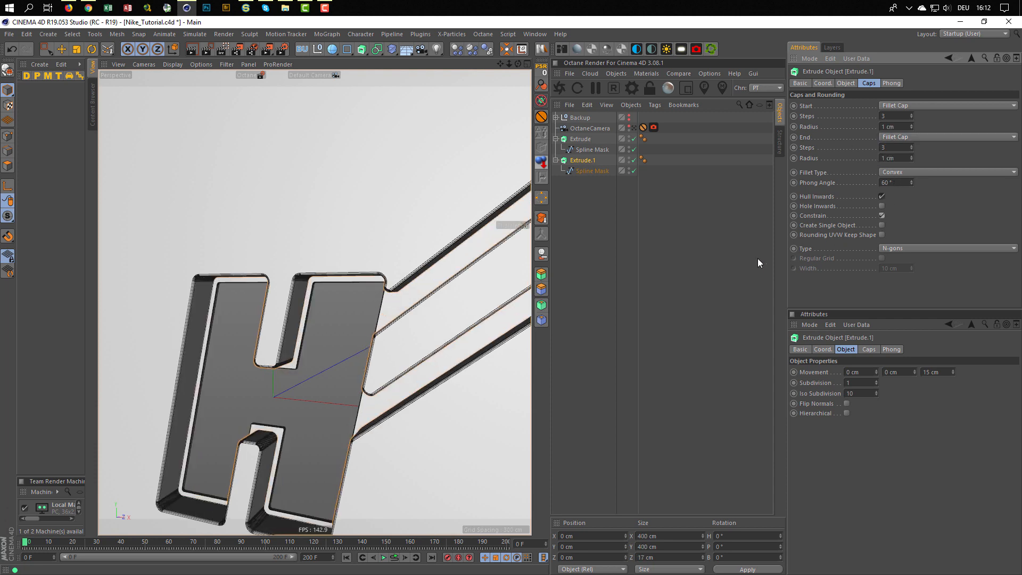
- Set the start and end fillet radii of Extrude.1 to 0.5 cm
scroll(425, 287, "up", 5)
left_click_drag(483, 275, 424, 288, "alt")
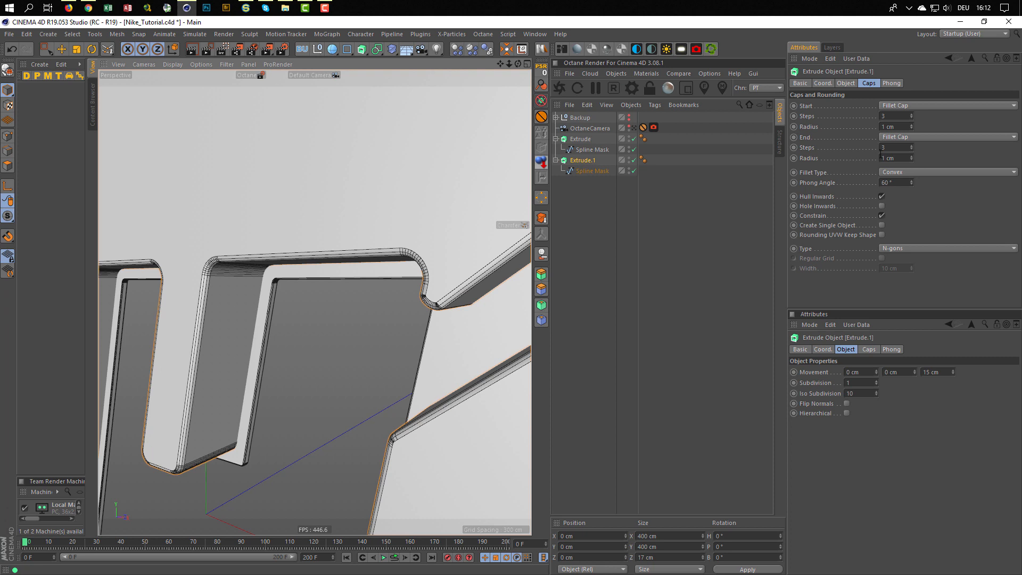
left_click_drag(899, 128, 843, 144)
type(".5")
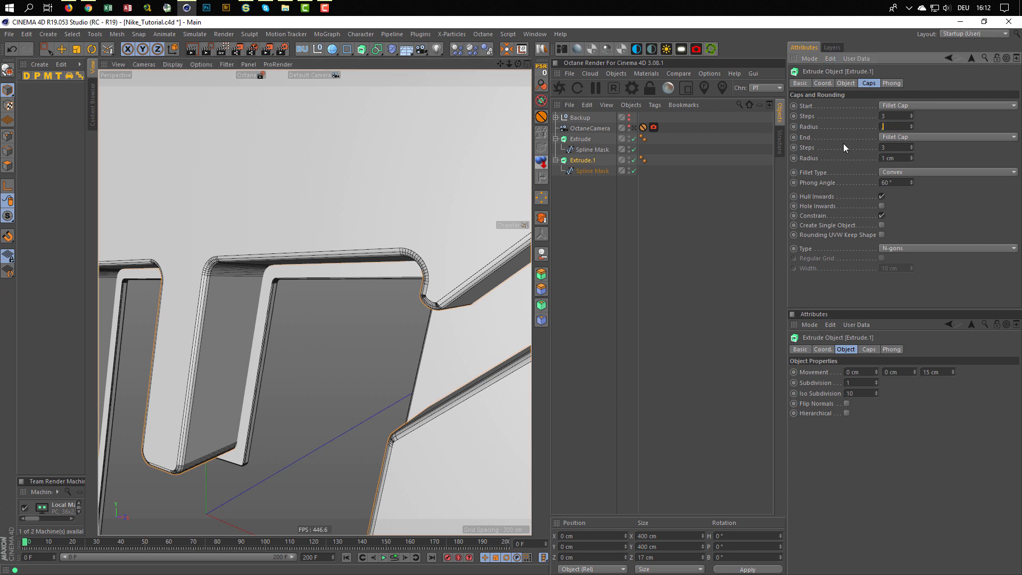
key("Tab")
key("Tab")
key("Tab")
type(".5")
key("Return")
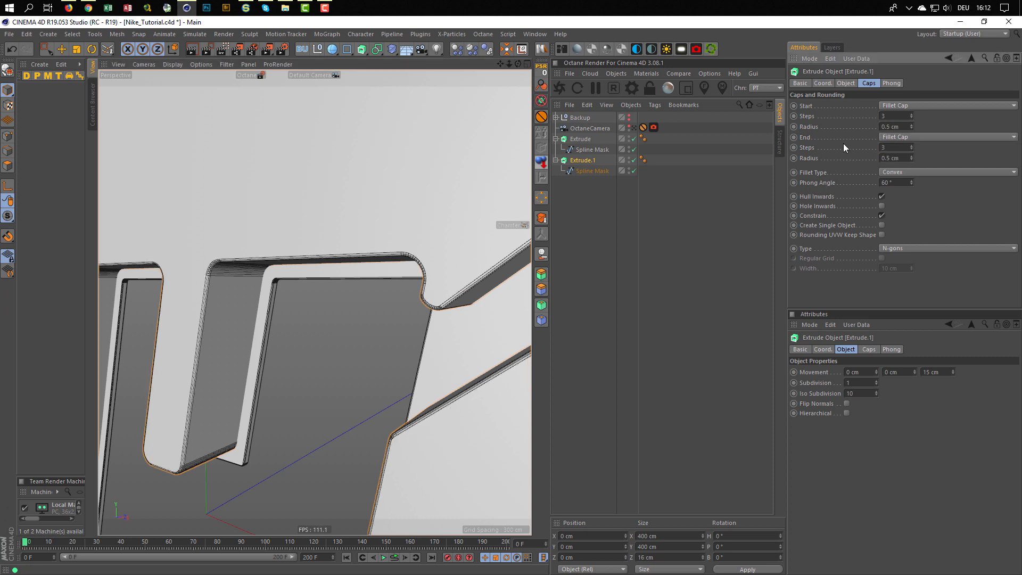
- Examine the filleted edges around the H's upper corner and the diagonal strip junctions
scroll(383, 259, "down", 4)
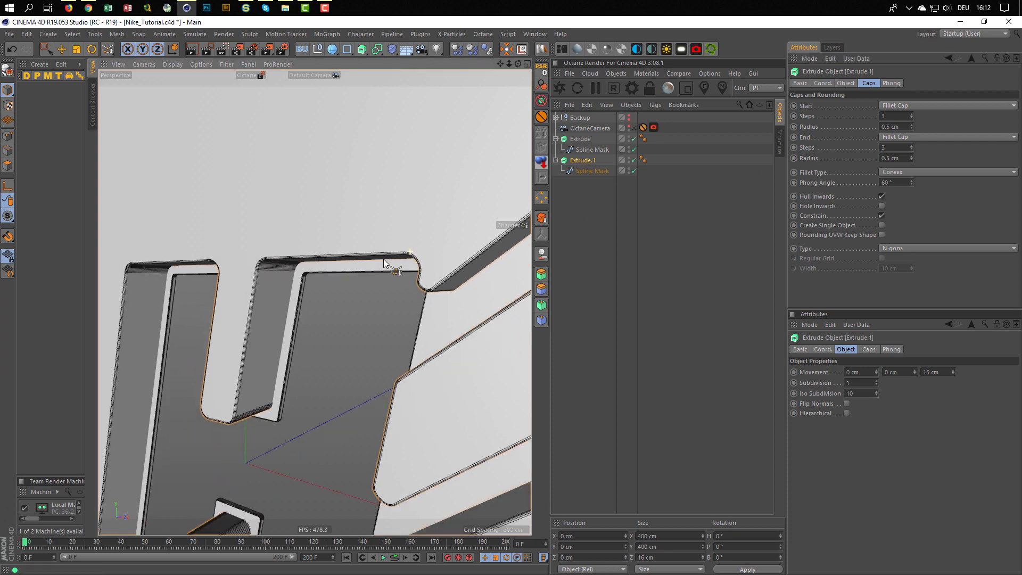
scroll(485, 248, "up", 6)
left_click_drag(420, 245, 348, 254, "alt")
scroll(348, 254, "down", 2)
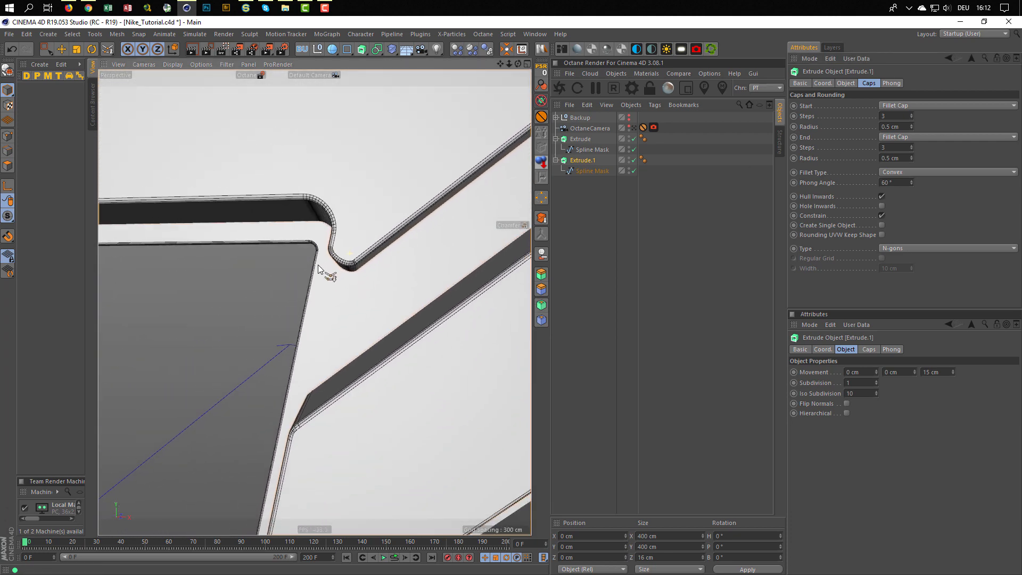
scroll(372, 266, "down", 5)
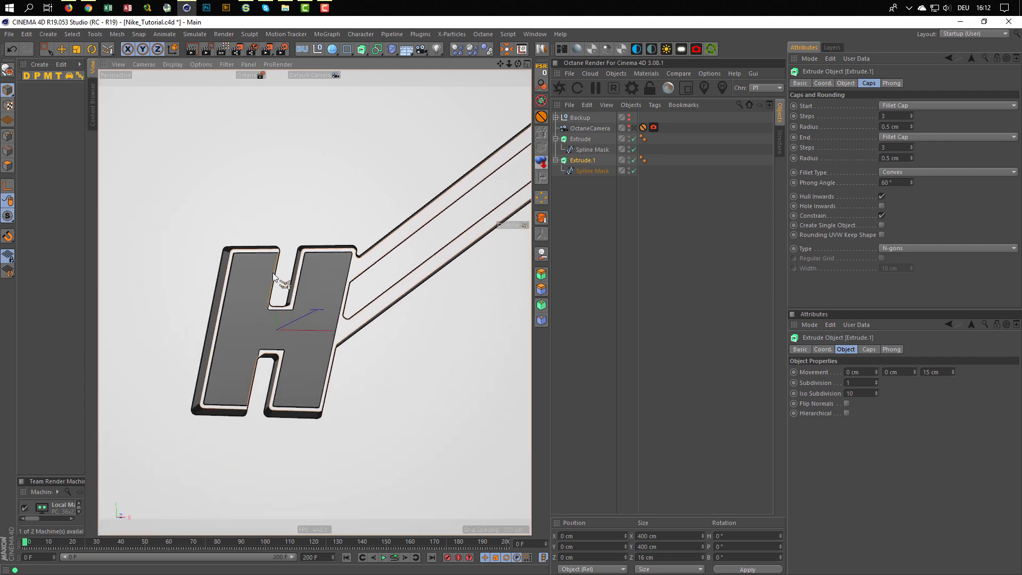
- Look through the Octane camera, reframe it wider around the H and diagonal strips, and save the project
left_click(634, 128)
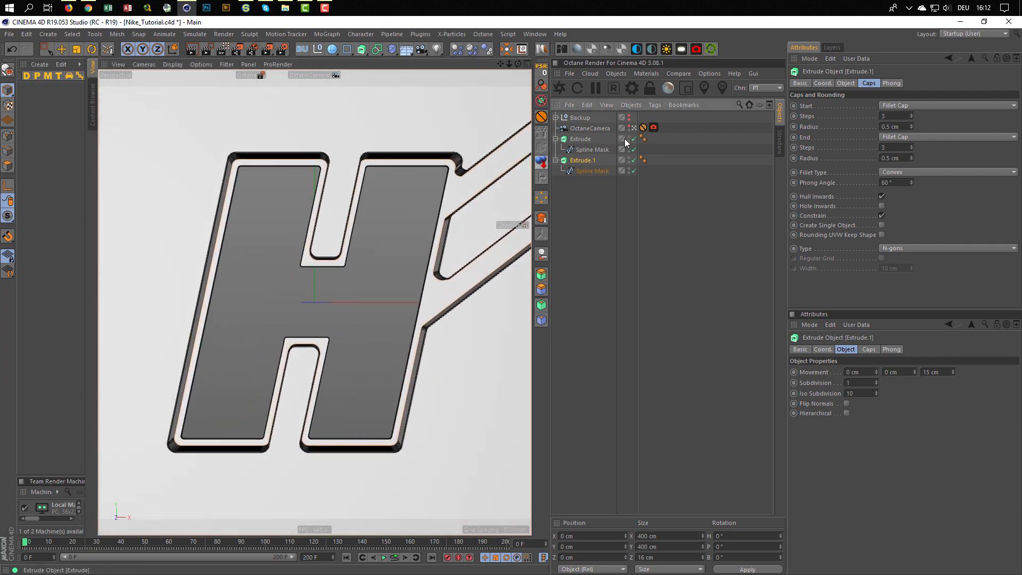
scroll(302, 258, "down", 5)
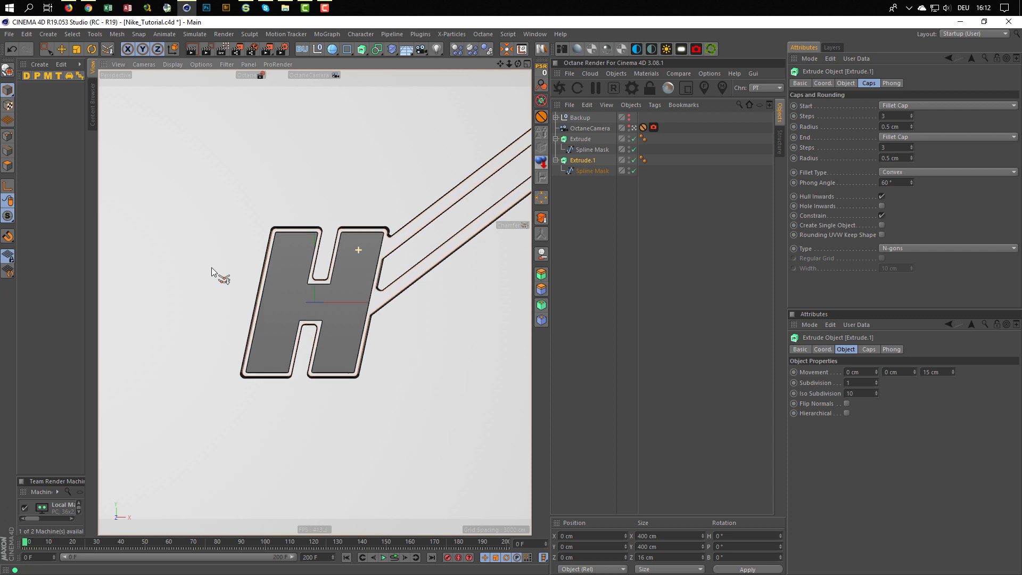
scroll(258, 254, "up", 2)
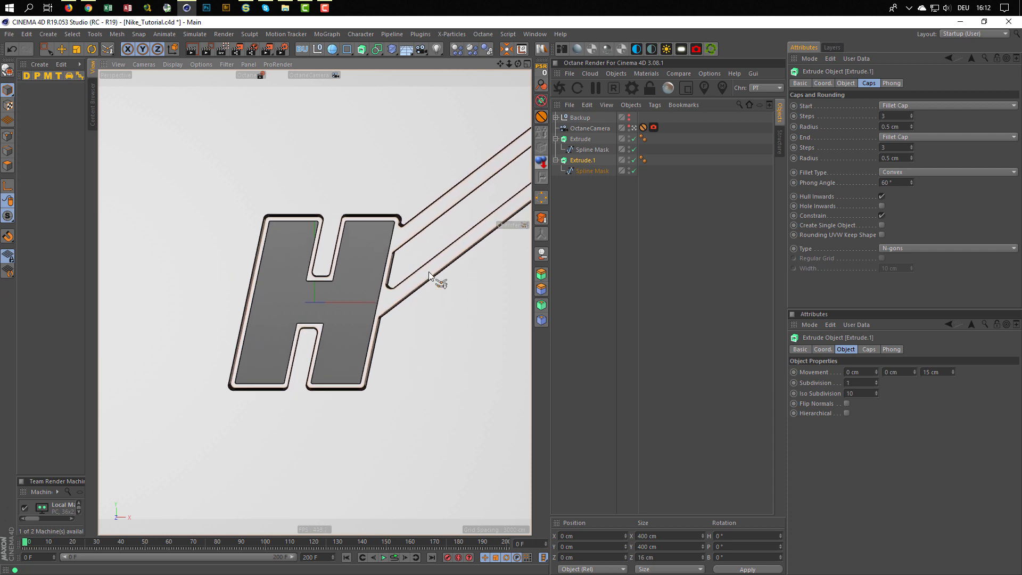
key("ctrl+s")
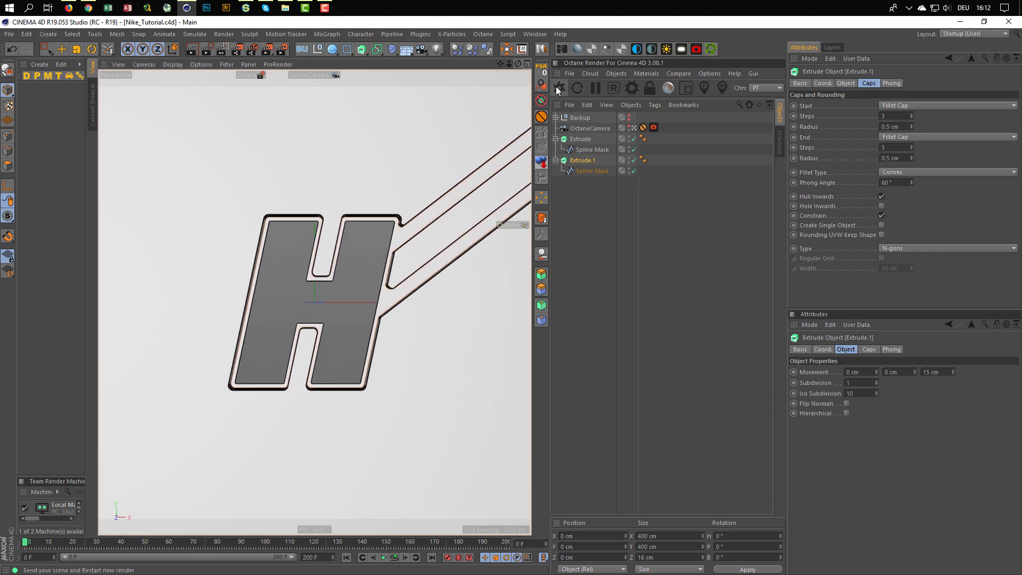
- Run an Octane test render of the filleted H with nothing selected, and stop it
left_click(558, 88)
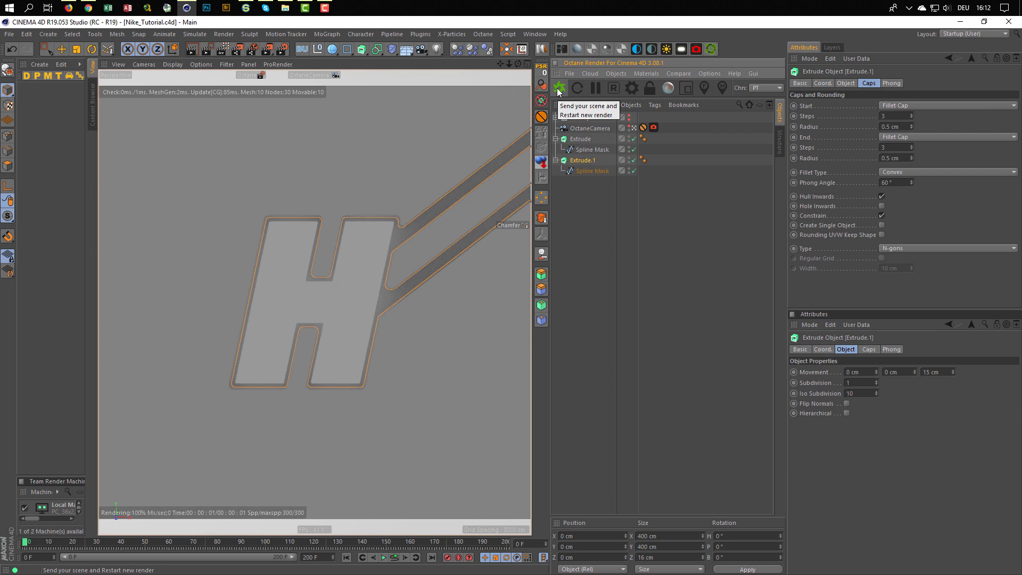
left_click(643, 303)
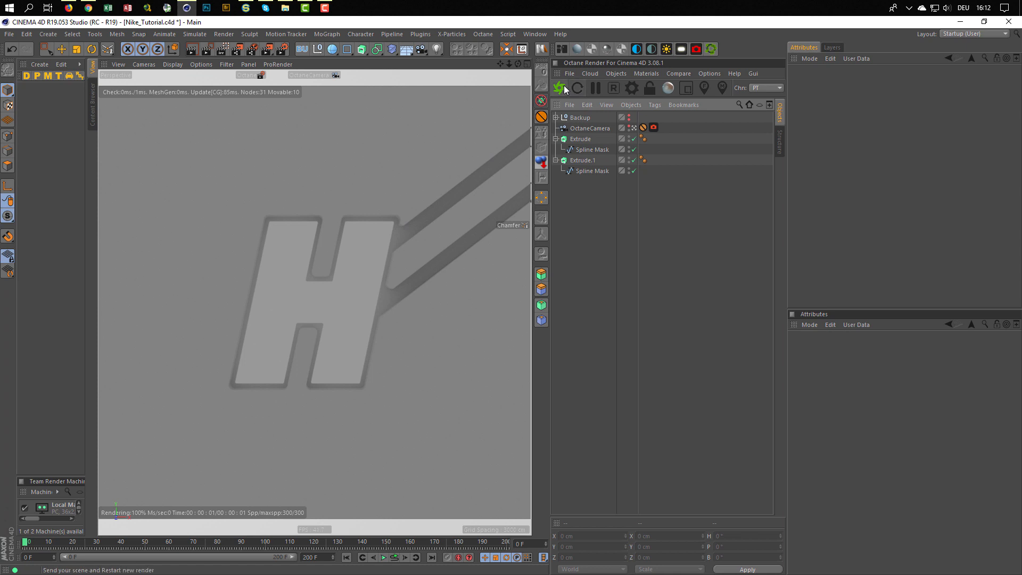
left_click(612, 89)
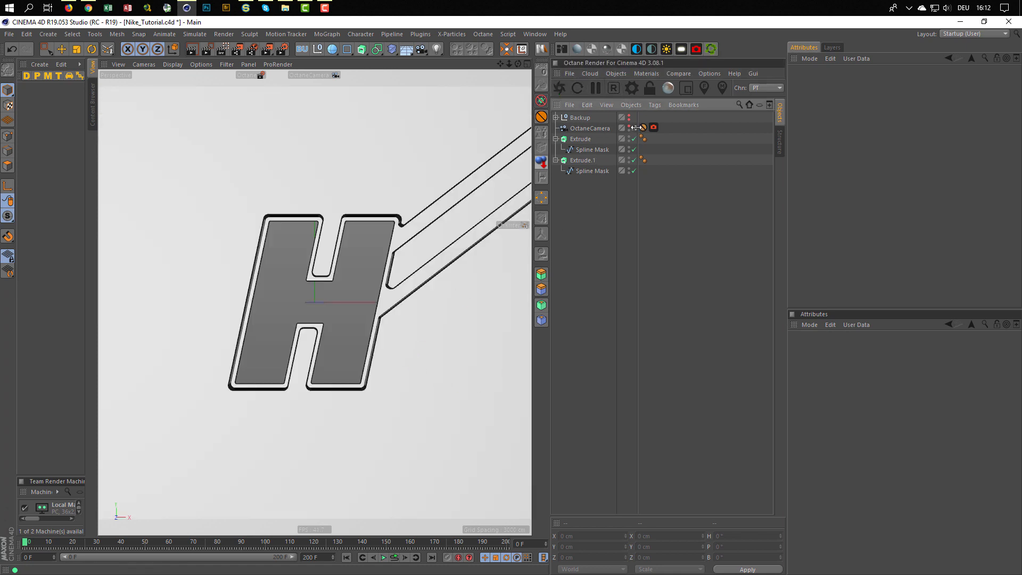
- Leave the Octane camera, add a Plane primitive, and rotate its pitch to 90° so it stands parallel to the H
scroll(403, 283, "up", 2)
left_click_drag(403, 284, 272, 254, "alt")
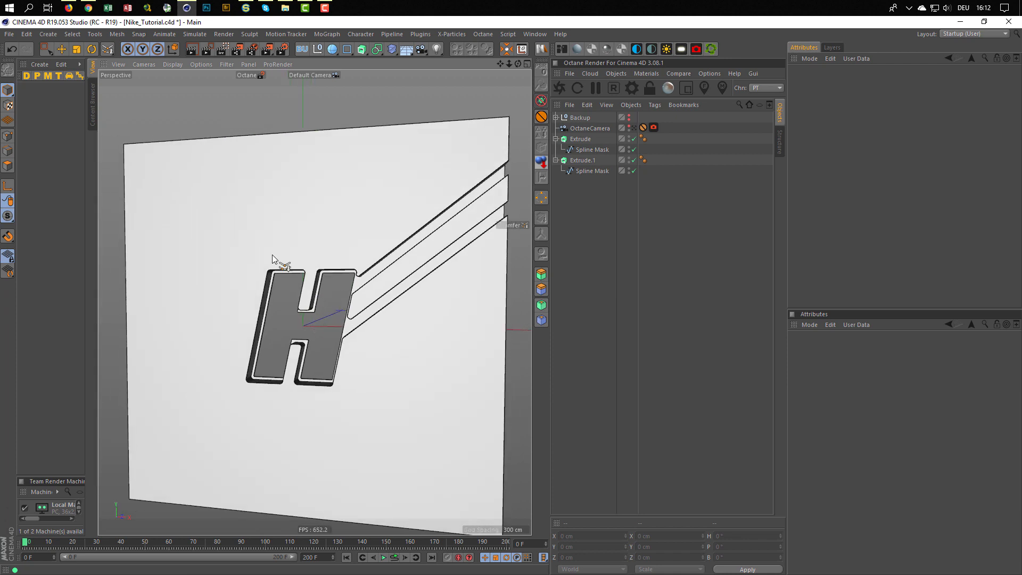
left_click(332, 49)
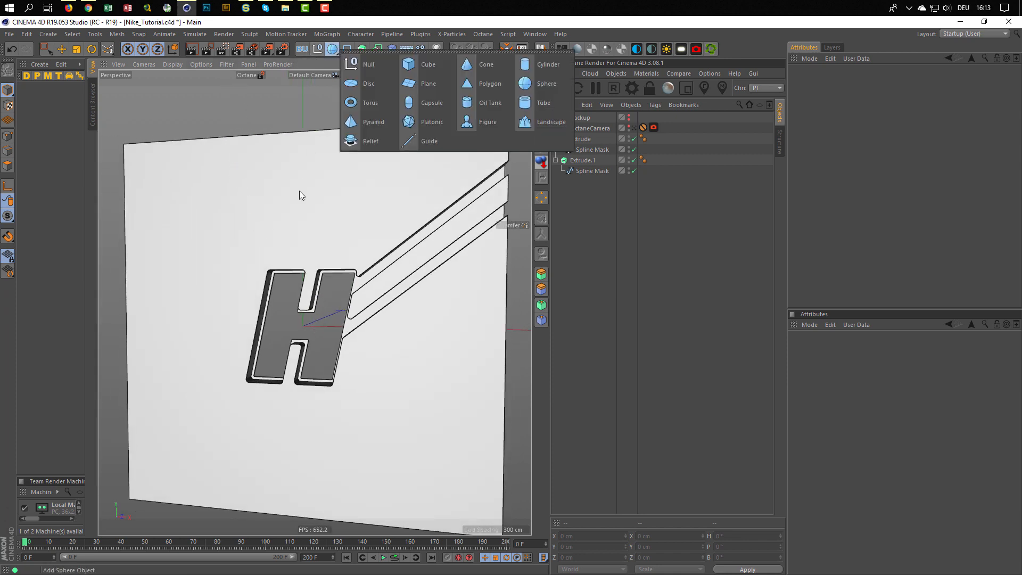
left_click(436, 86)
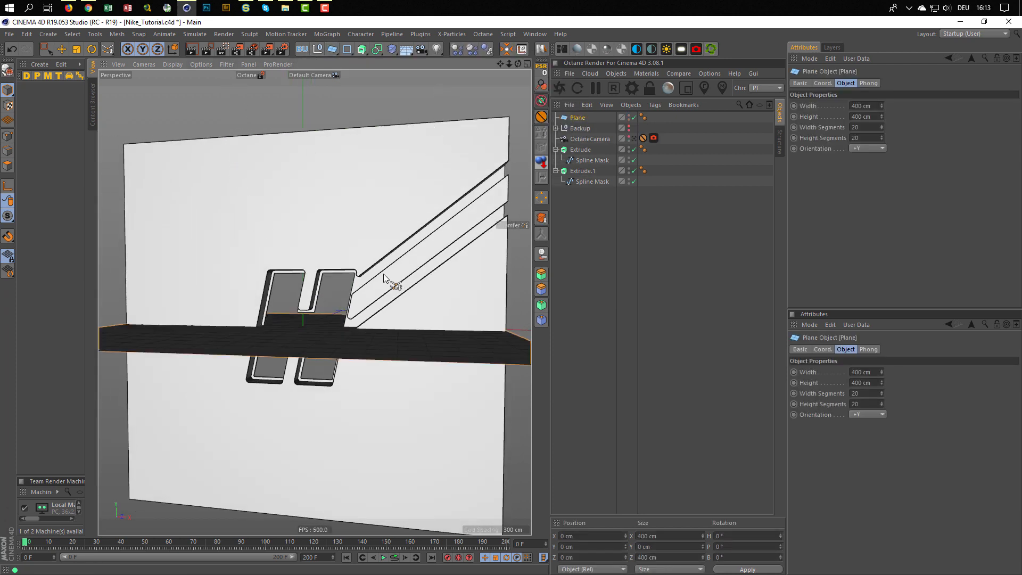
key("r")
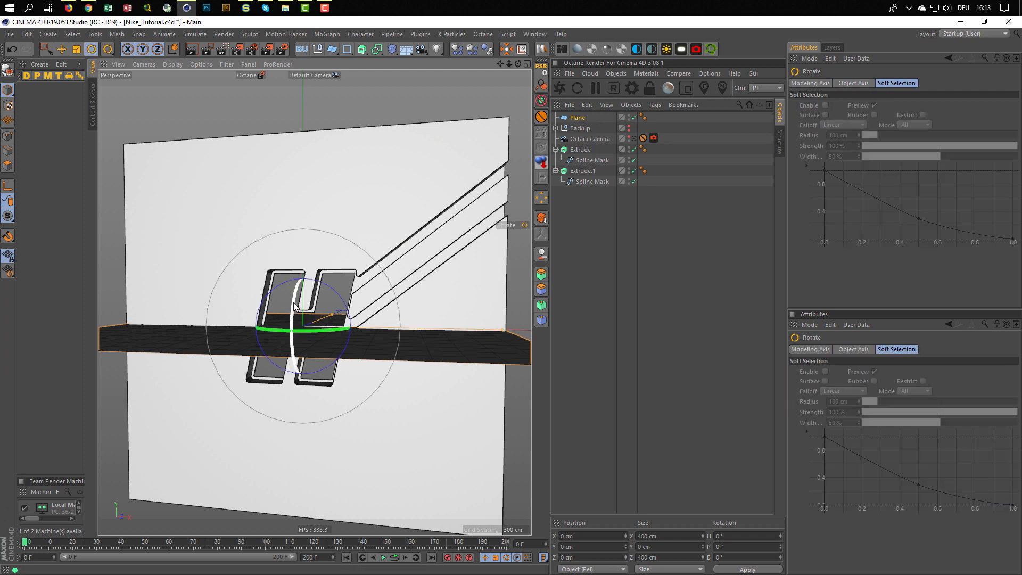
left_click_drag(295, 310, 295, 388)
- Move the plane back along Z to about 29.4 cm, behind the H plates
key("e")
middle_click(290, 382)
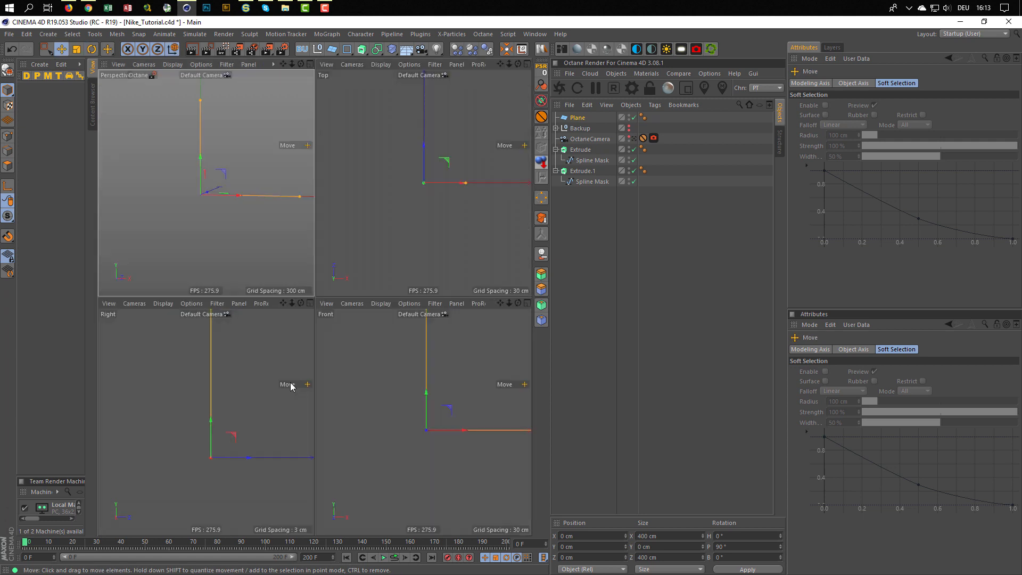
left_click_drag(255, 459, 315, 461)
middle_click(263, 199)
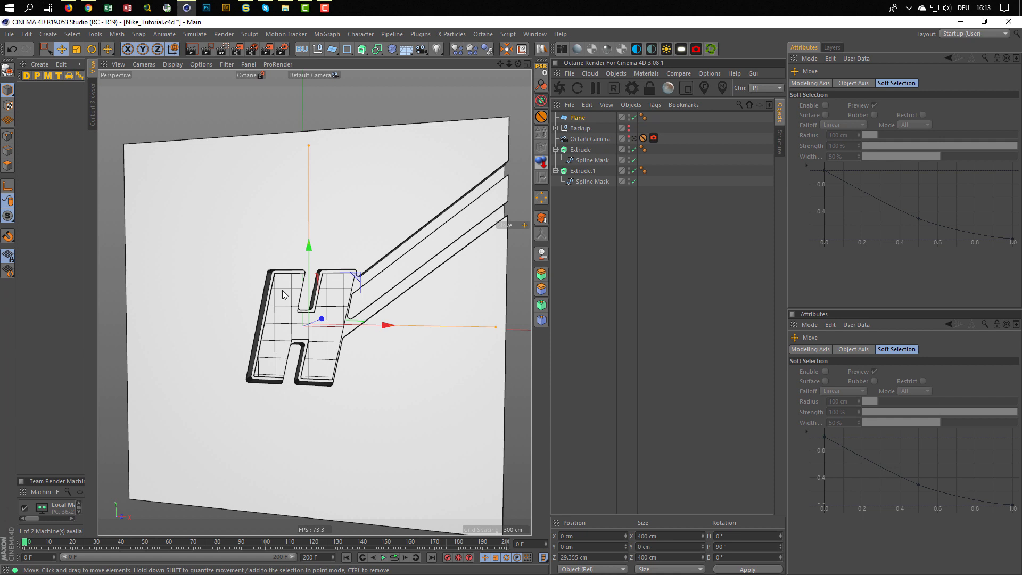
- Reduce the backing plane's width segments and height segments to 1 each
left_click(578, 118)
left_click_drag(864, 128, 815, 134)
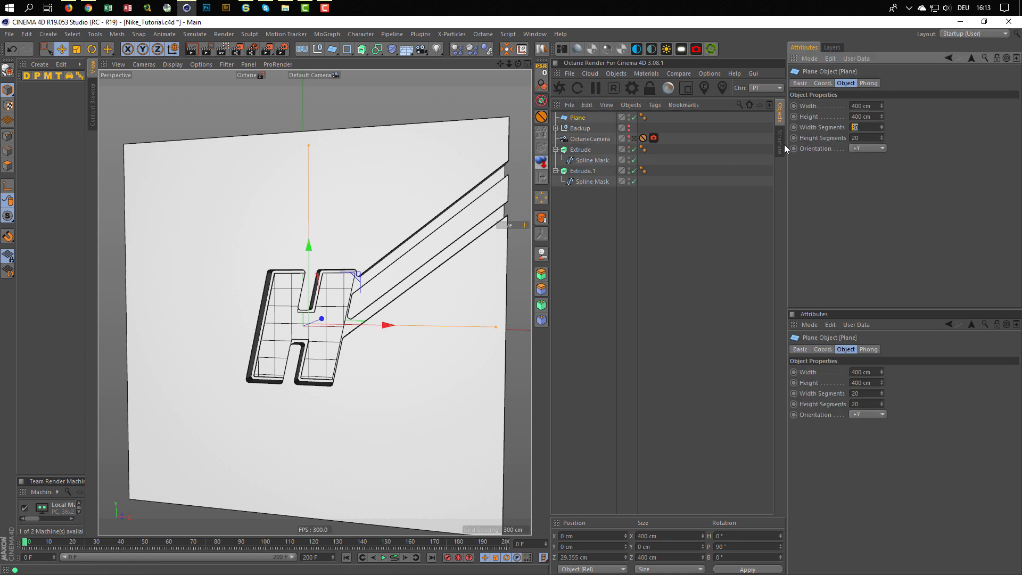
type("1")
key("Tab")
type("1")
key("Return")
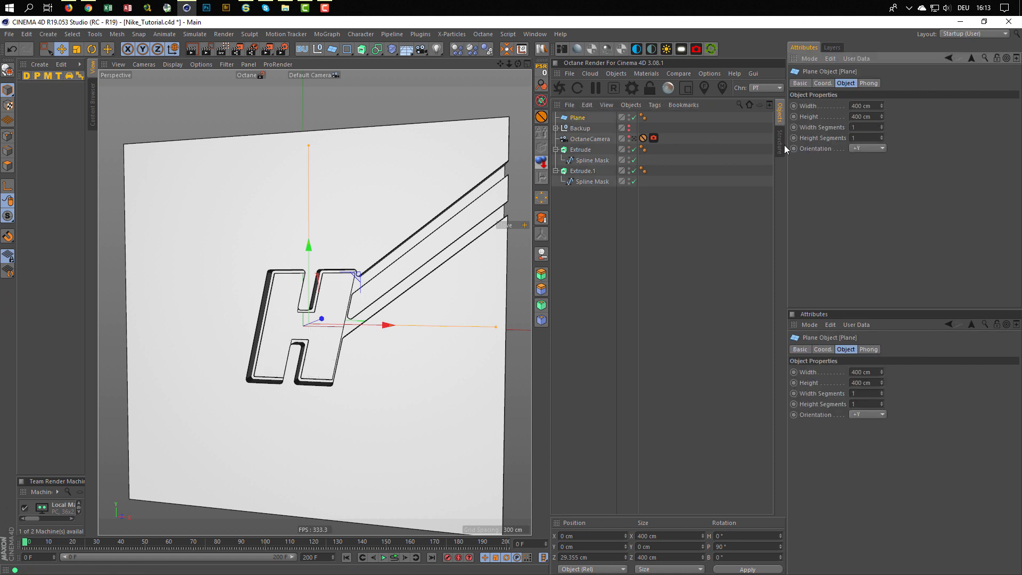
- Look through the Octane camera, start the Octane live render, and save the project
left_click(634, 138)
left_click(559, 88)
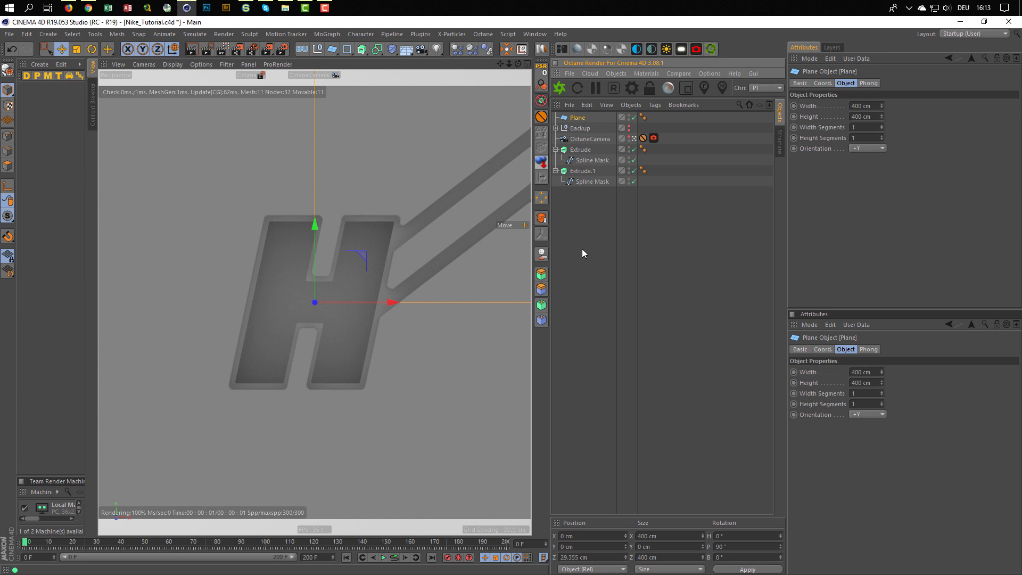
key("ctrl+s")
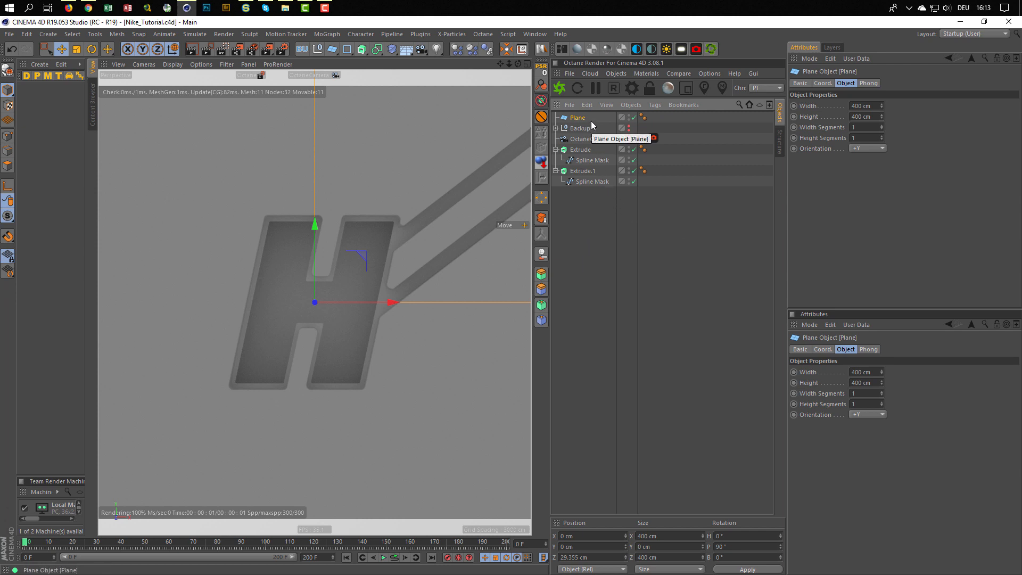
- Create an Octane glossy material and open it in the Octane Node Editor, positioning its node with free space around it
left_click(591, 49)
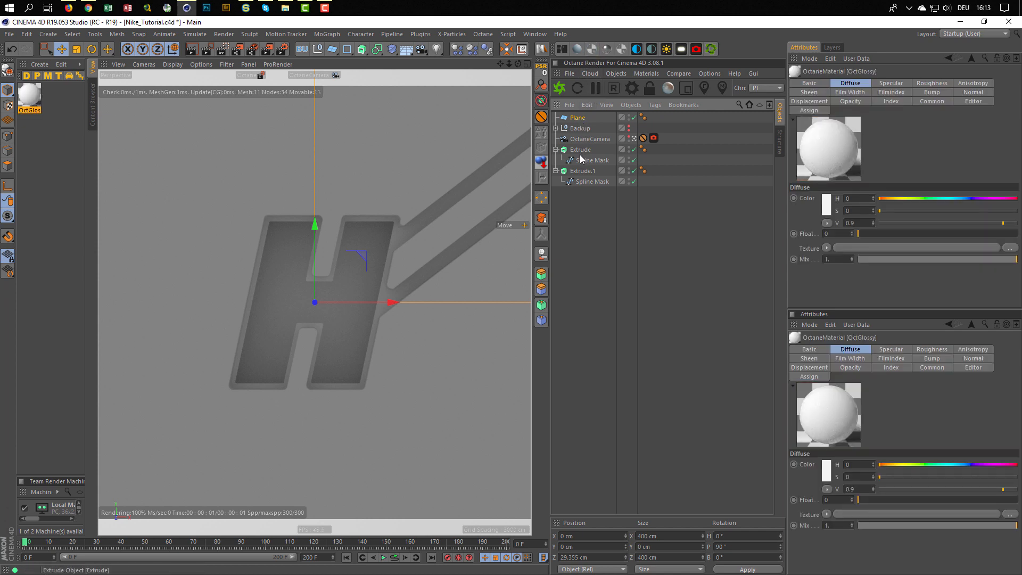
left_click(562, 49)
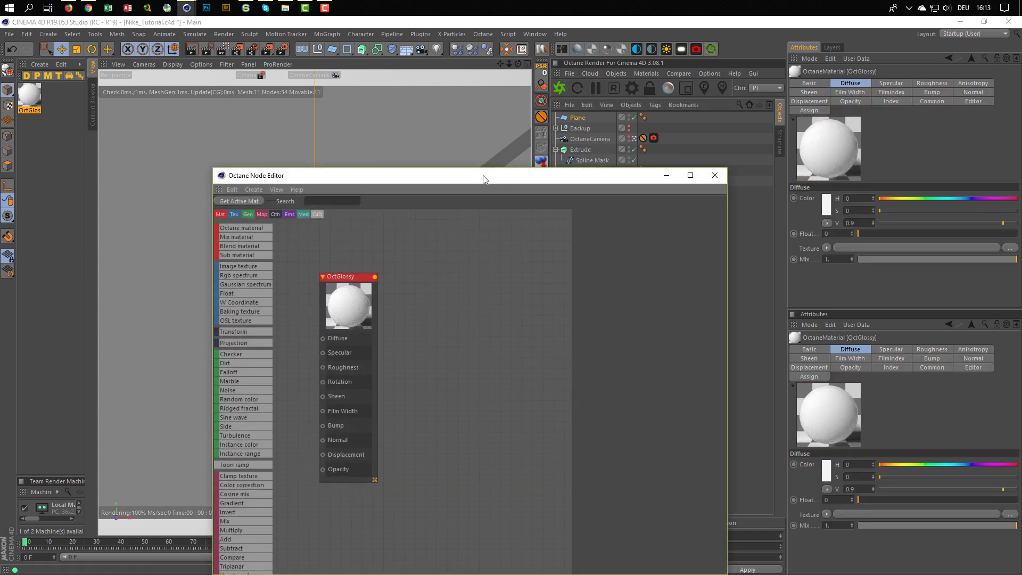
left_click_drag(483, 176, 457, 113)
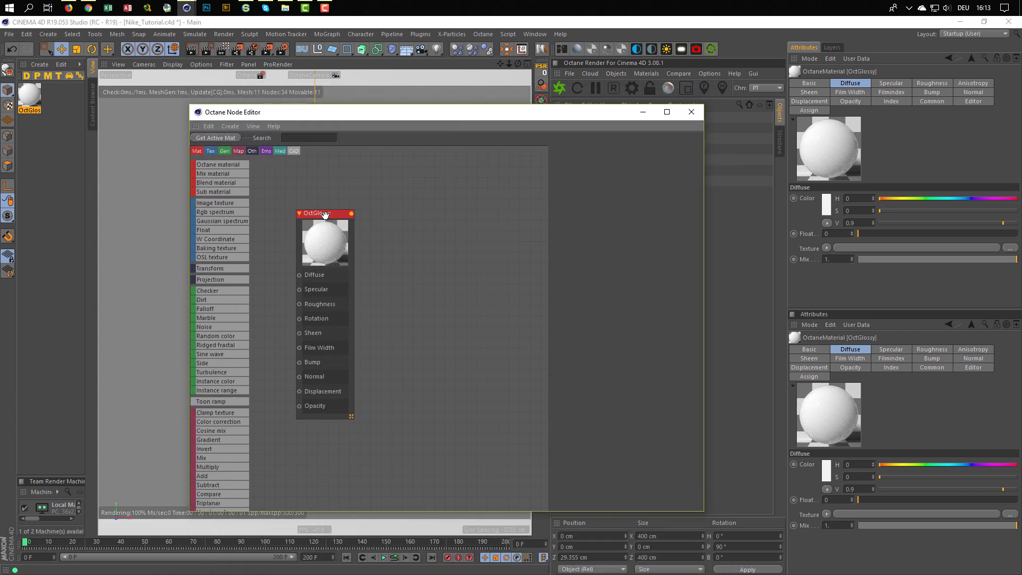
left_click_drag(325, 212, 445, 205)
middle_click_drag(445, 204, 479, 205)
left_click_drag(465, 207, 391, 181)
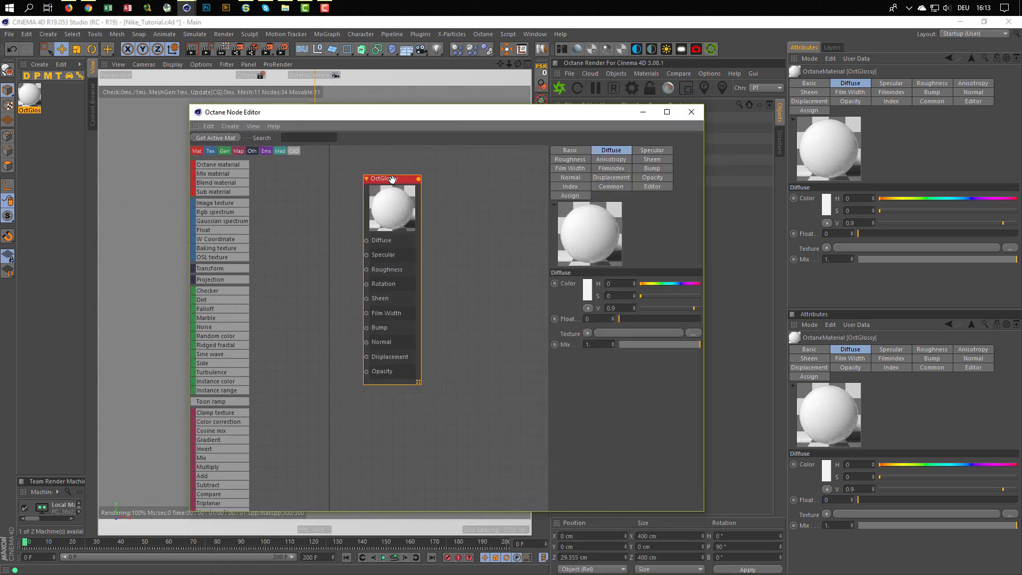
middle_click_drag(393, 180, 430, 214)
- Name the glossy material "Text Back" and move the Node Editor window clear of the object list
left_click(568, 151)
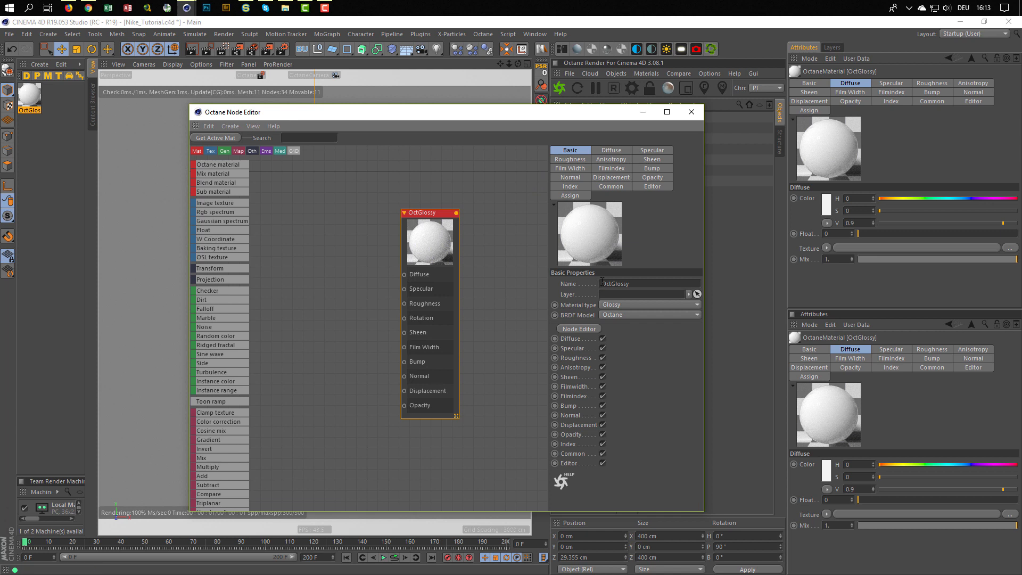
double_click(645, 283)
type("Text Back")
key("Return")
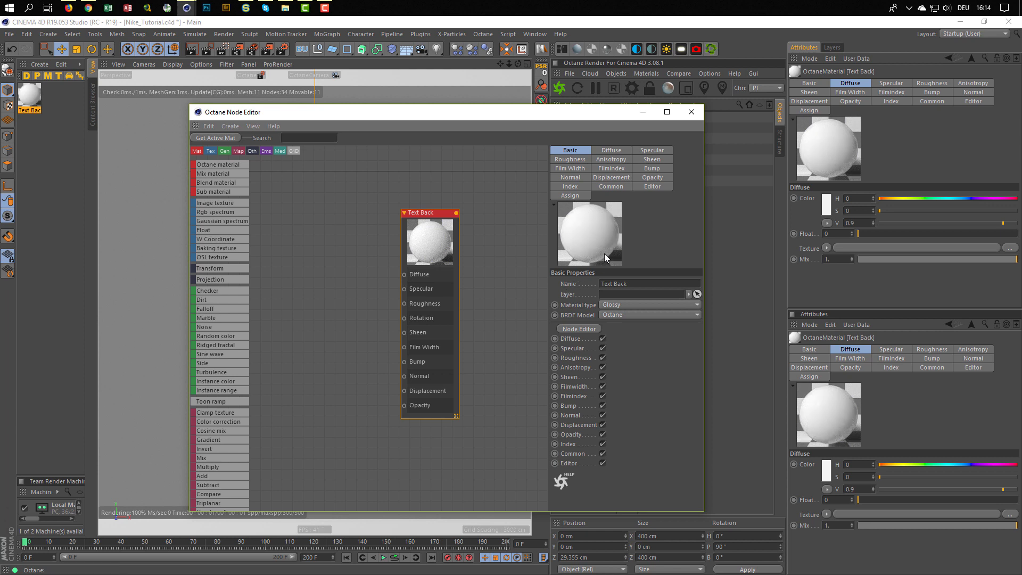
left_click_drag(575, 113, 454, 83)
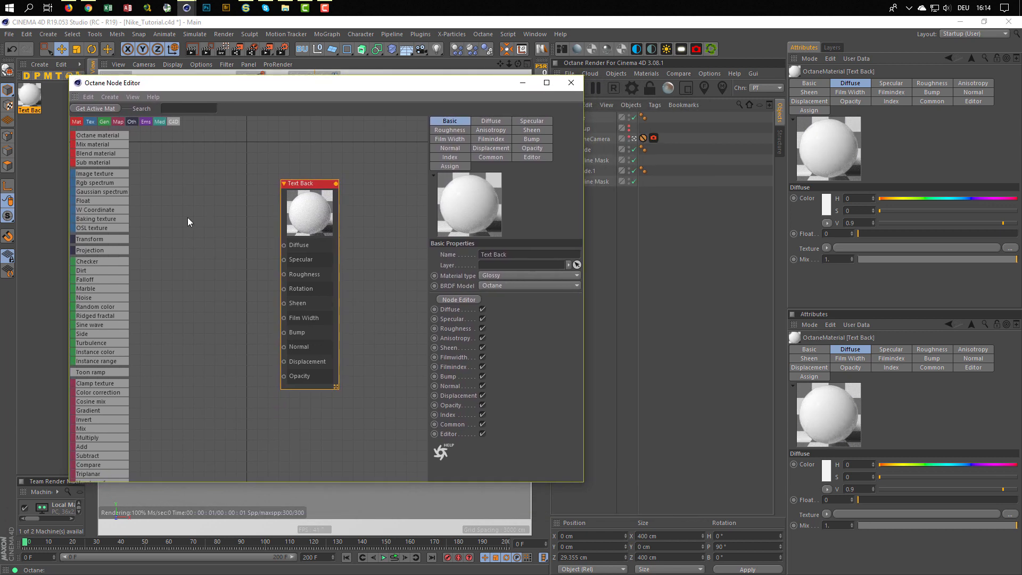
- Connect an RGB spectrum node to the material's Diffuse input and sample its dark brown colour from the H in the Nike.gif reference
left_click_drag(163, 196, 283, 245)
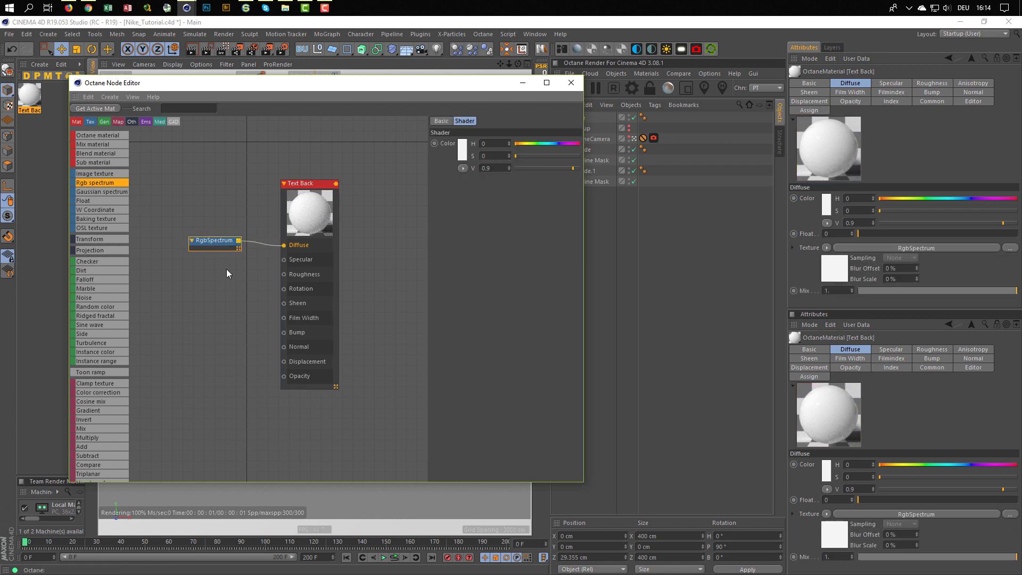
key("shift+F6")
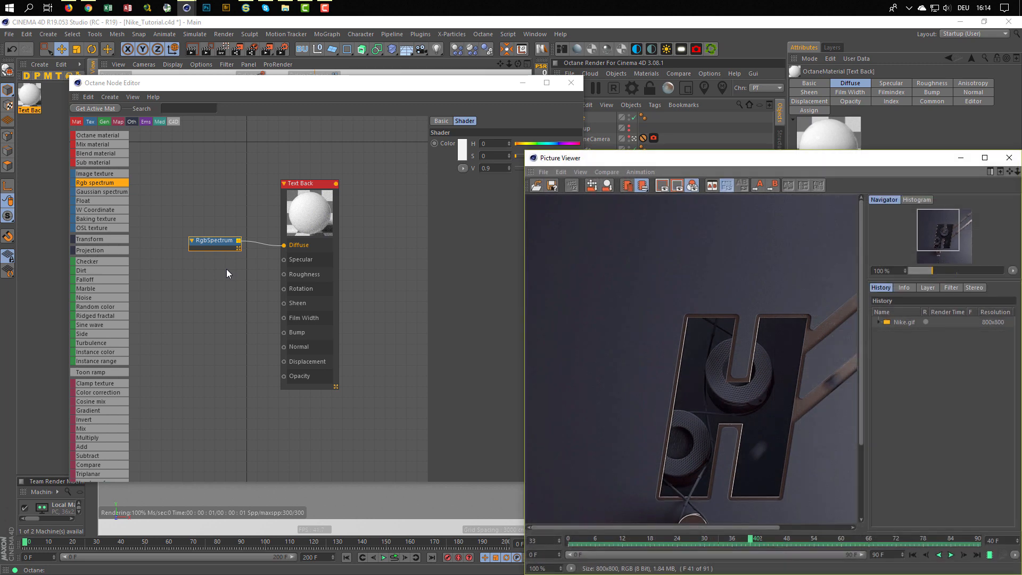
left_click(462, 151)
left_click(535, 130)
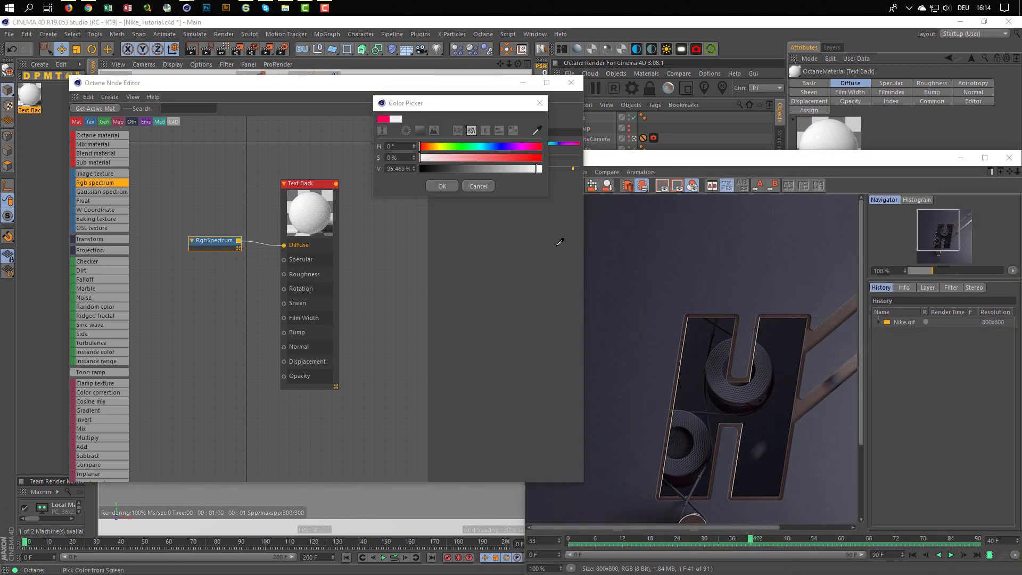
left_click(695, 391)
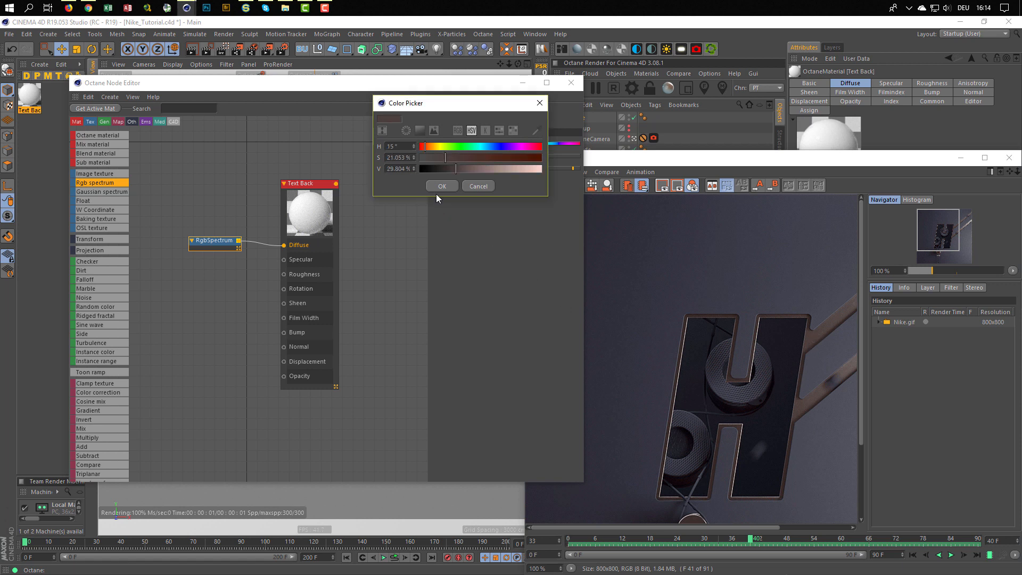
left_click(440, 186)
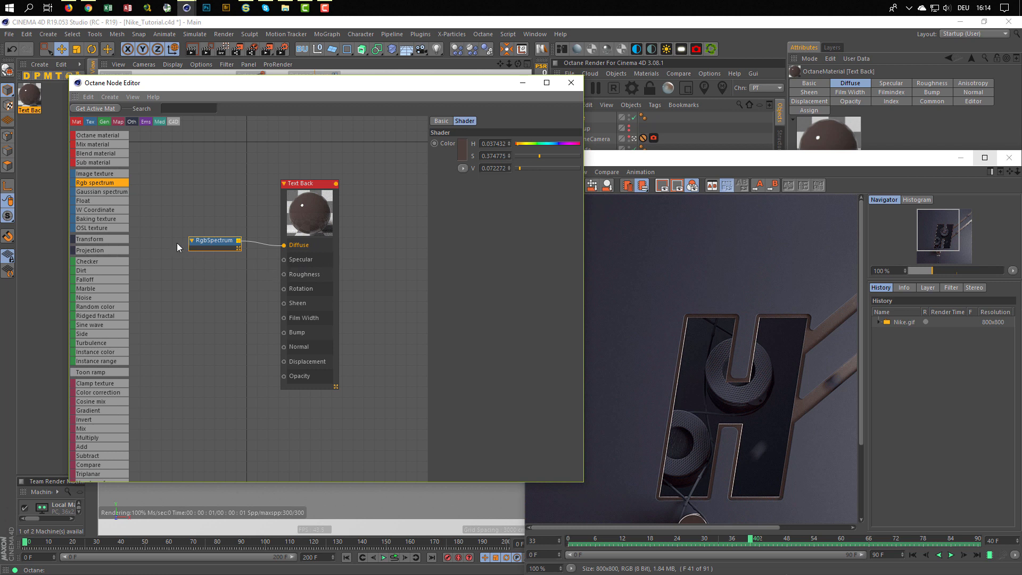
left_click_drag(209, 241, 220, 243)
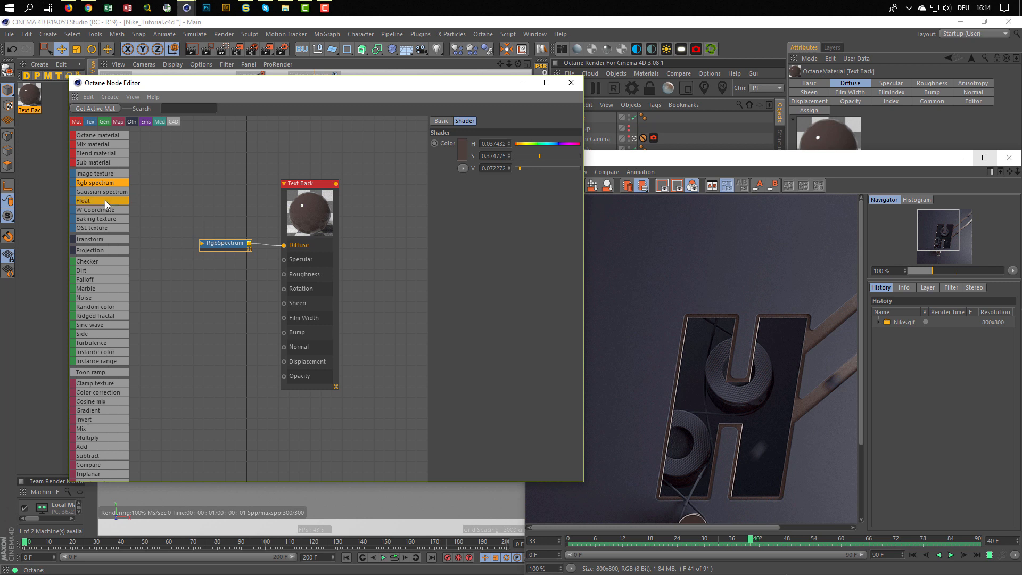
- Connect a Float texture of about 0.024 to the material's Roughness input, then close the Node Editor and uncover the object list
left_click_drag(167, 264, 216, 273)
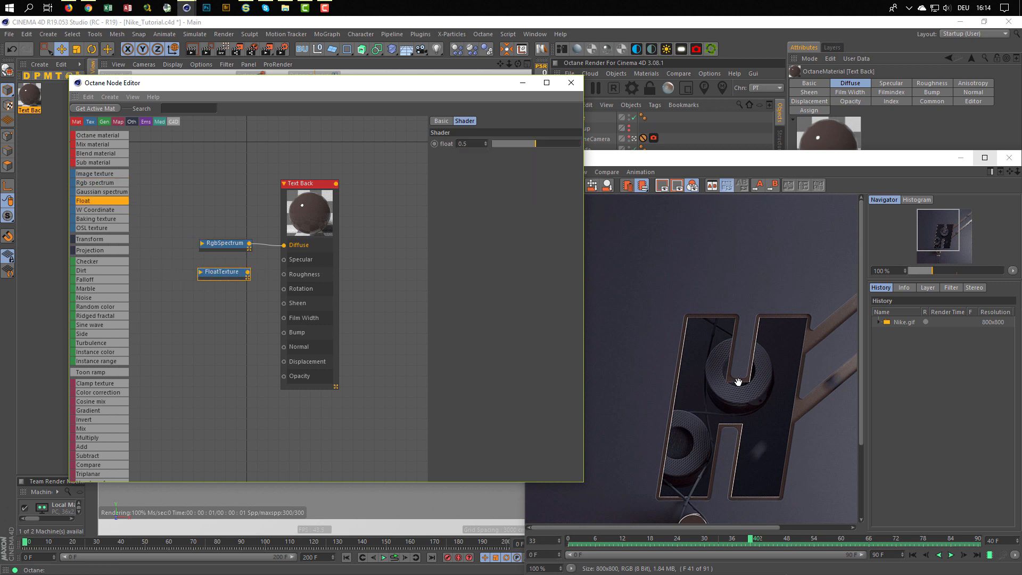
mouse_move(247, 273)
left_mouse_down()
mouse_move(284, 277)
mouse_move(228, 273)
left_mouse_up()
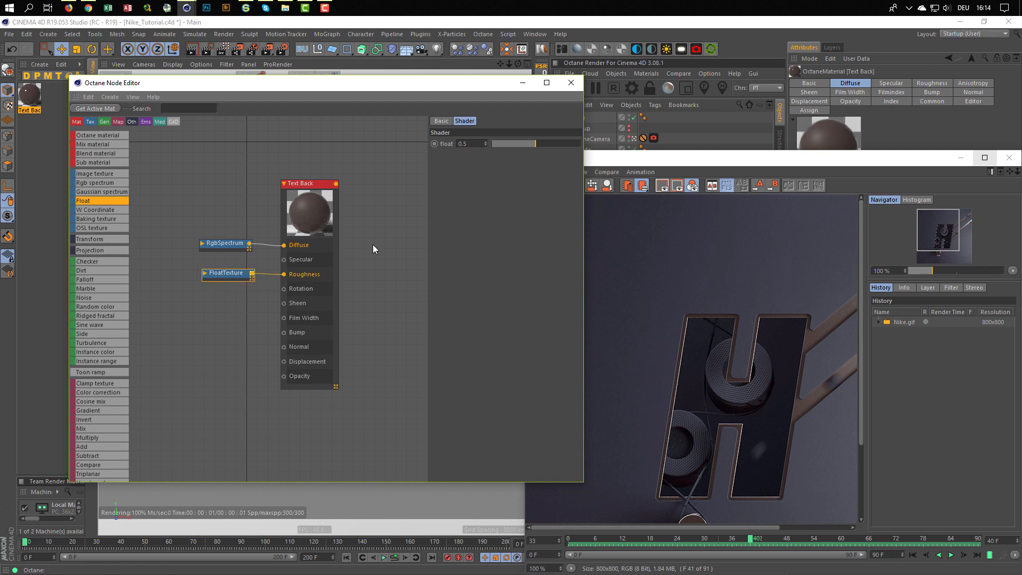
left_click_drag(496, 144, 494, 143)
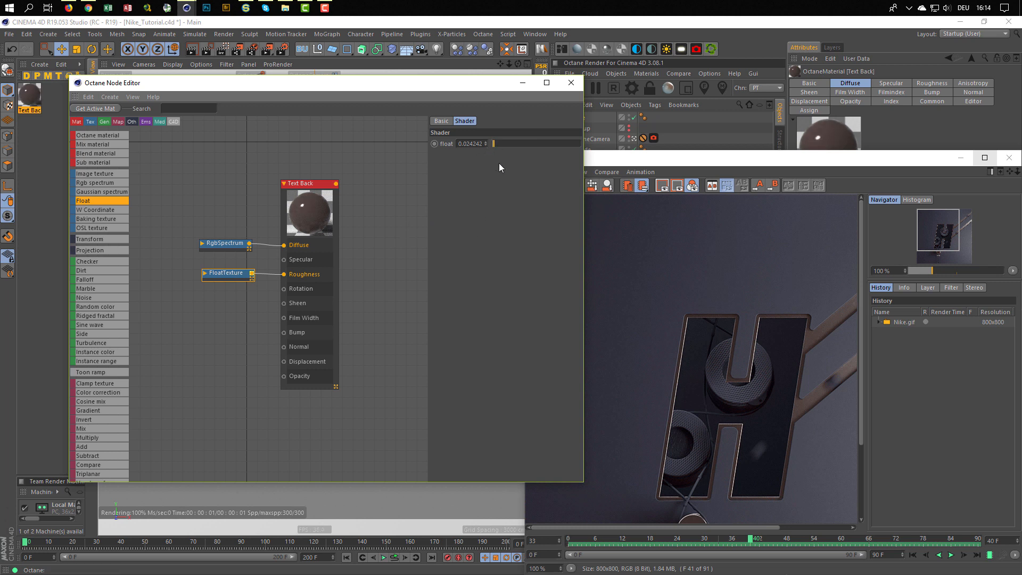
left_click(569, 84)
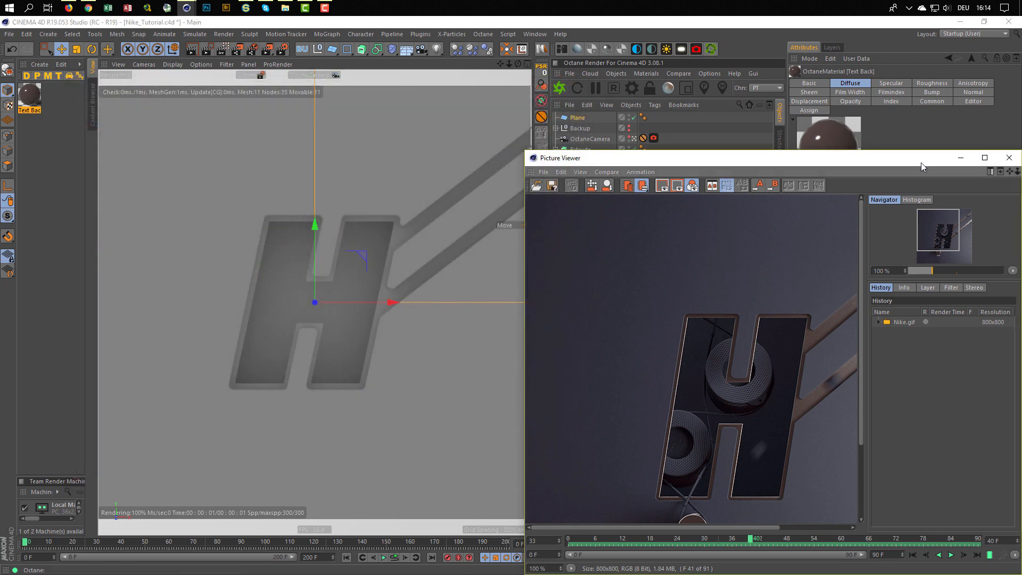
left_click_drag(922, 164, 902, 213)
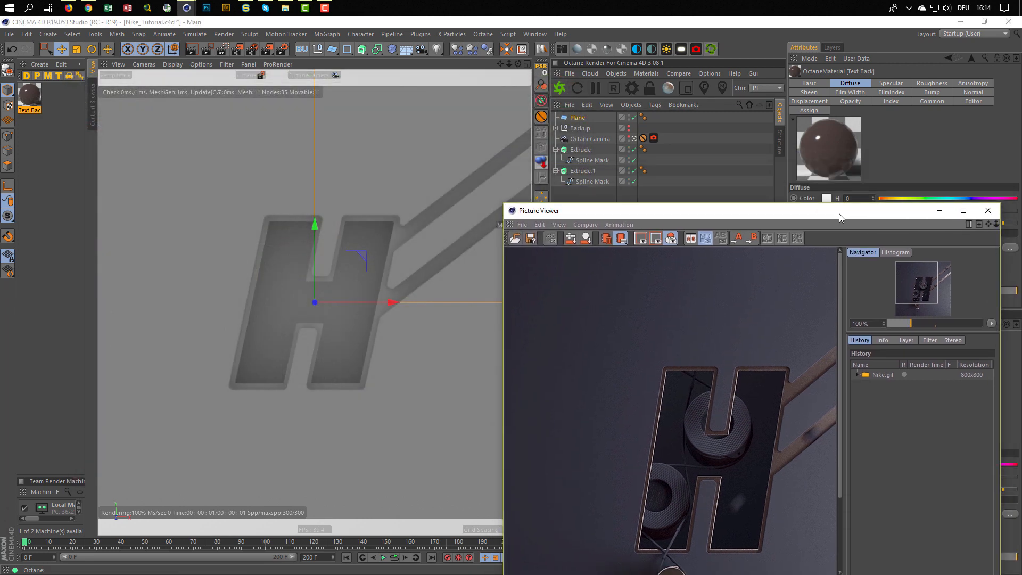
- Rename the first Extrude object "Text Back"
double_click(581, 150)
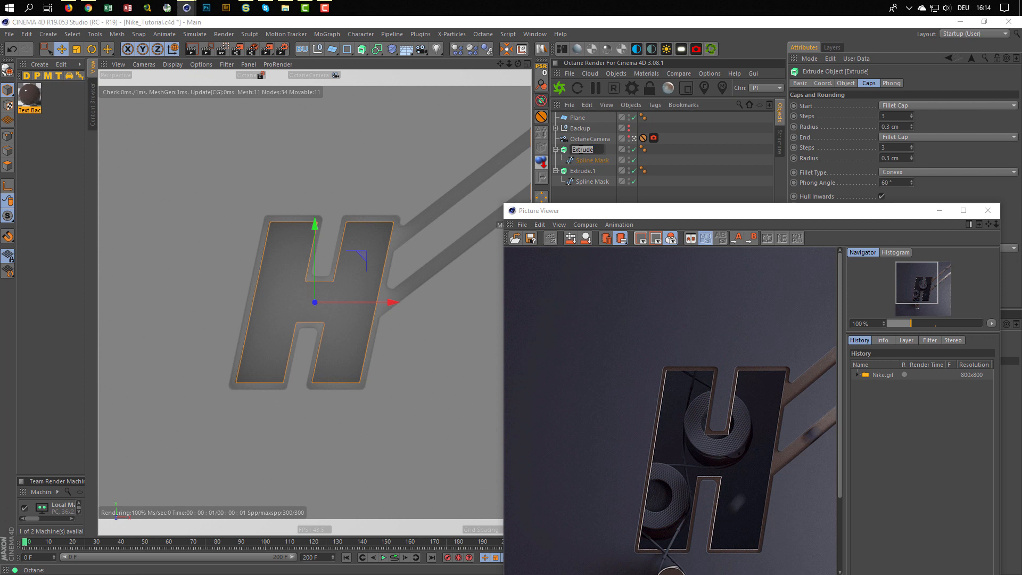
type("tex")
key("BackSpace")
key("BackSpace")
key("BackSpace")
type("Text Ba")
key("BackSpace")
key("Return")
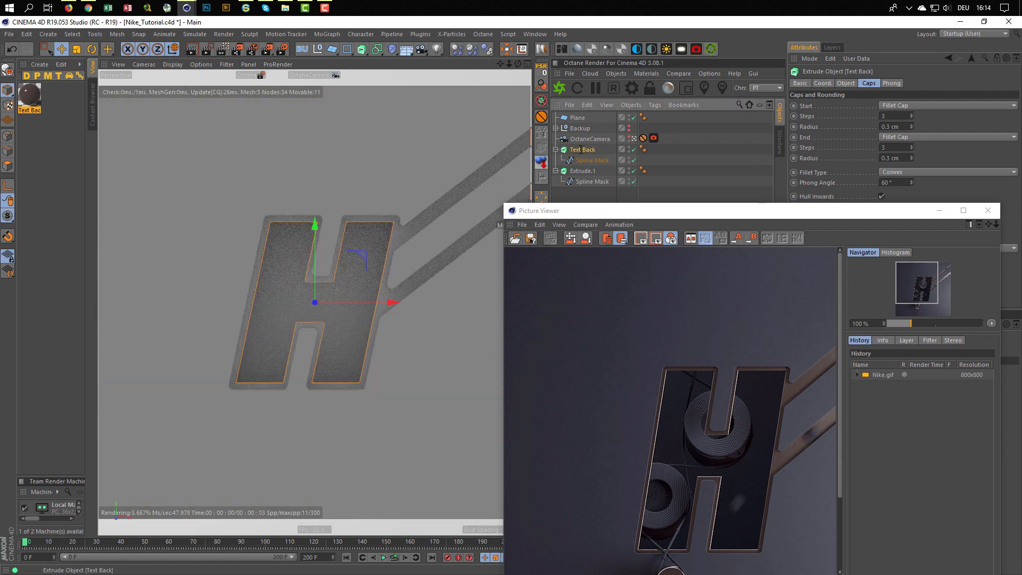
- Rename the Extrude.1 object "Text Front"
key("Down")
key("Down")
key("Return")
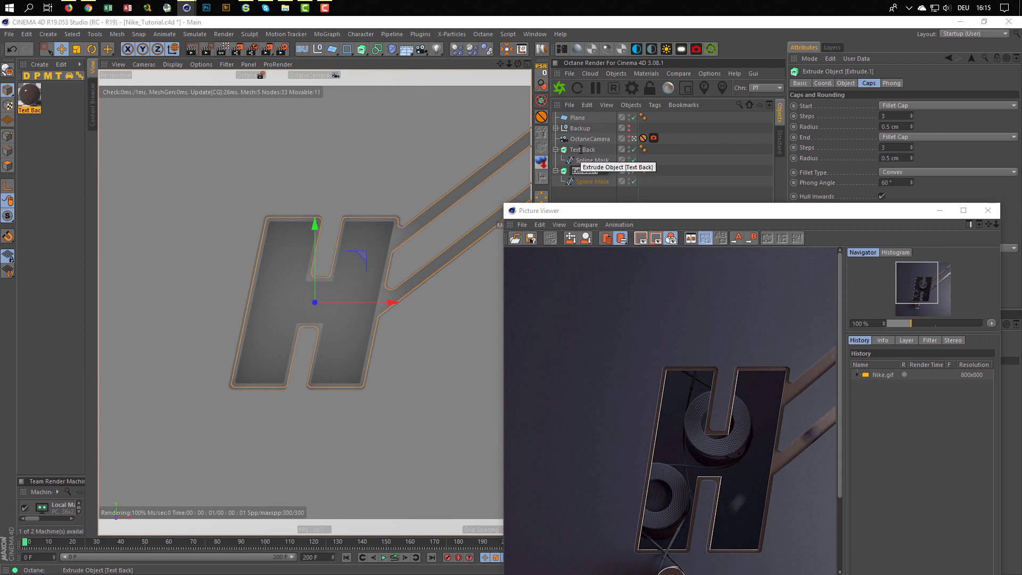
type("Text Front")
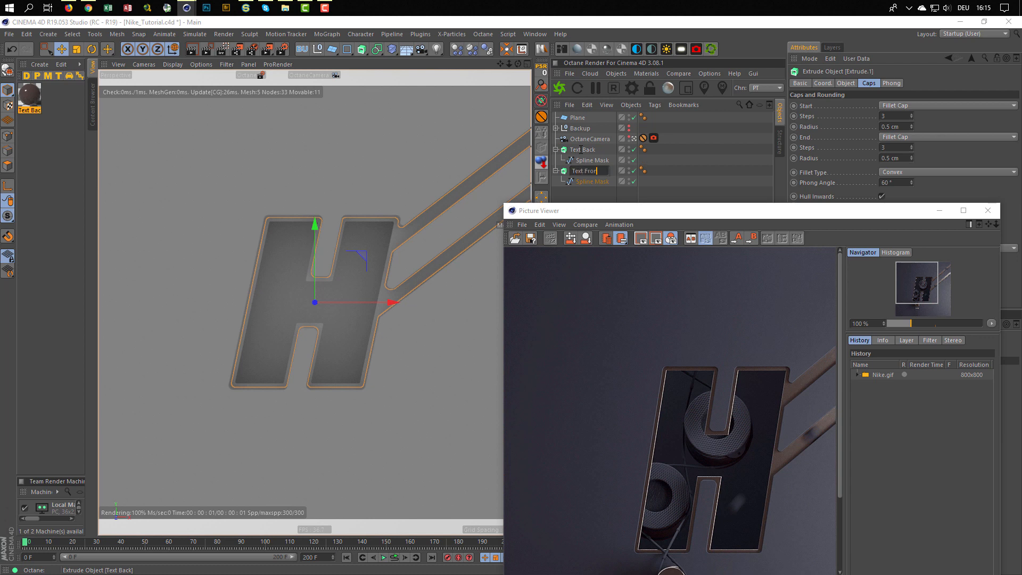
key("Return")
- Apply the Text Back material to the Text Back extrude
left_click(582, 150)
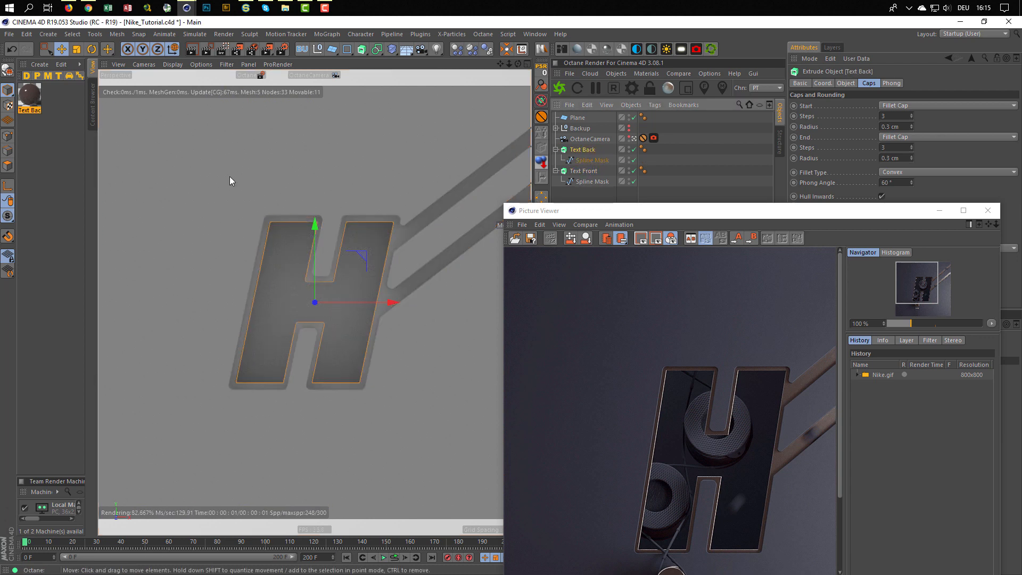
left_click_drag(594, 155, 589, 151)
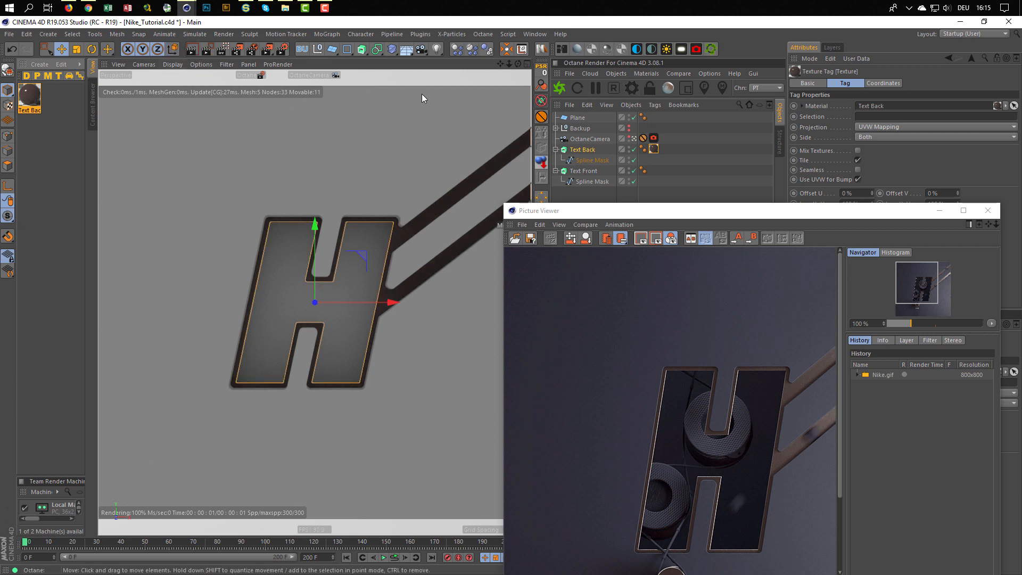
- Add an Octane HDRI environment sky and load the studio preset 10_Ref.hdr as its image texture
left_click(638, 50)
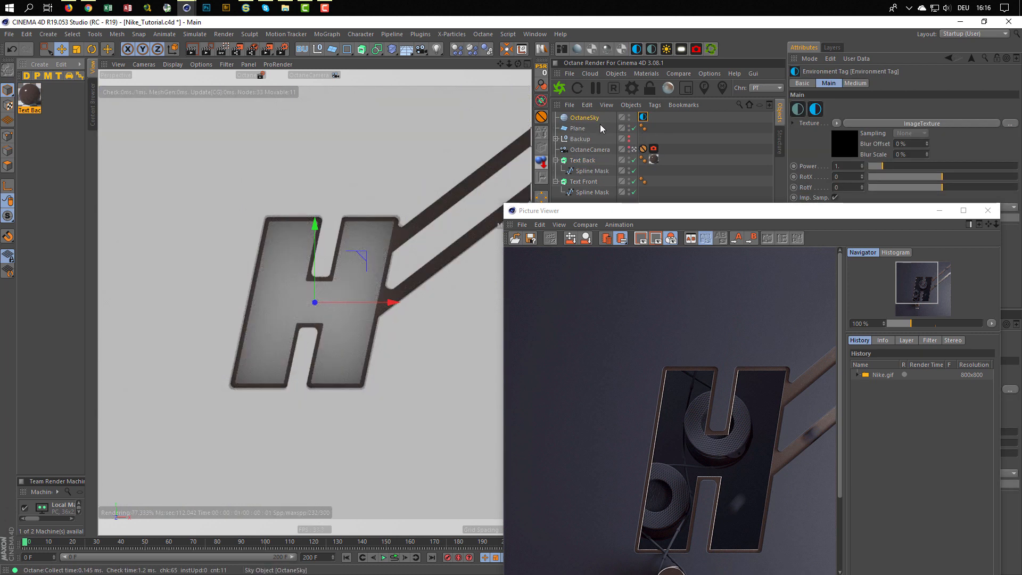
left_click(841, 139)
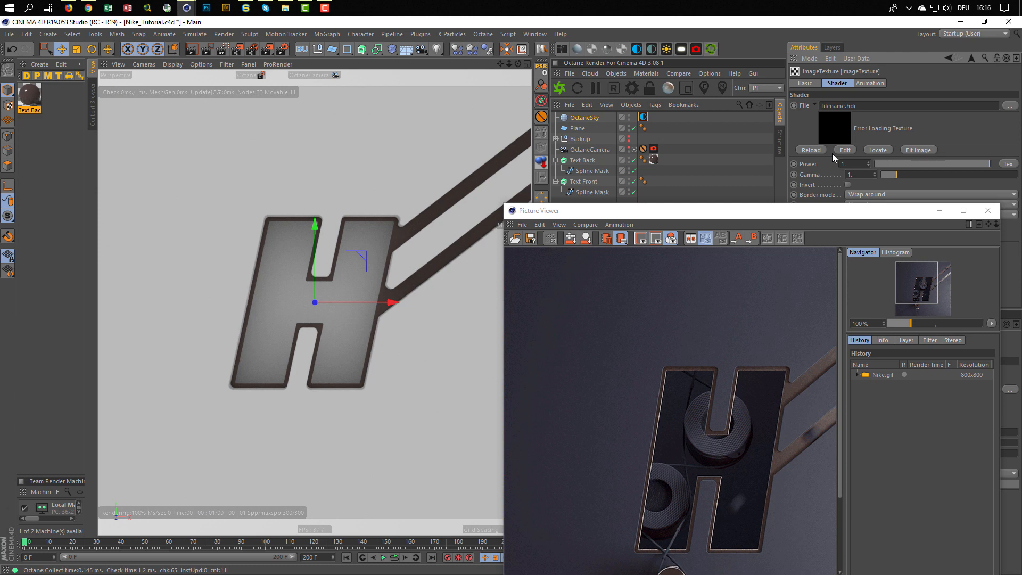
key("shift+F8")
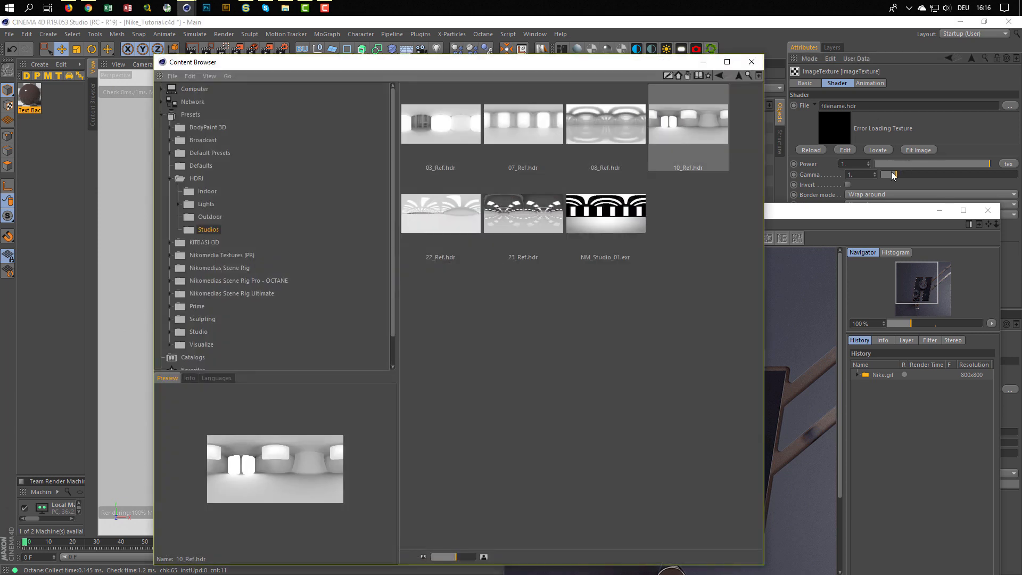
left_click_drag(686, 121, 857, 106)
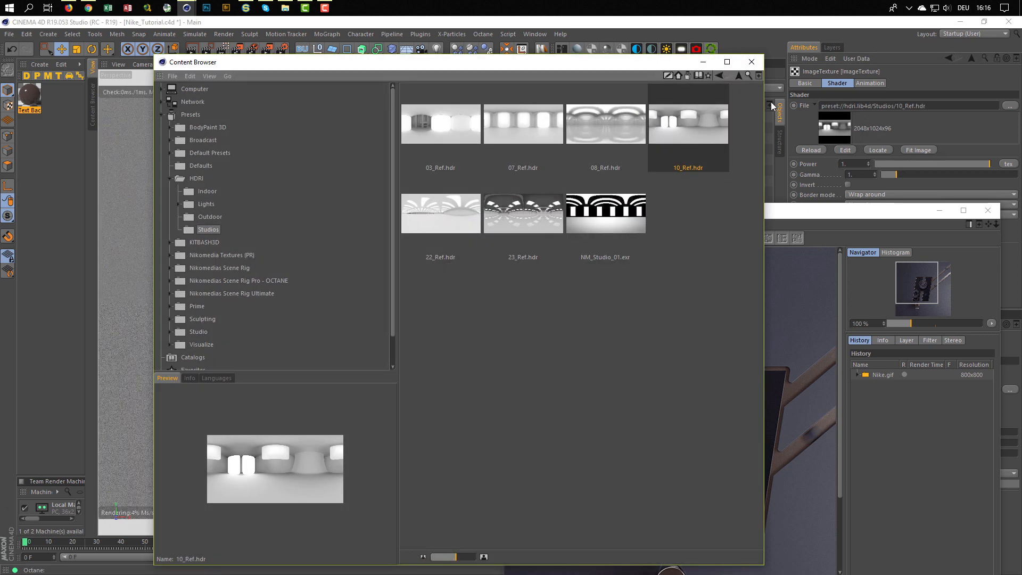
left_click(751, 62)
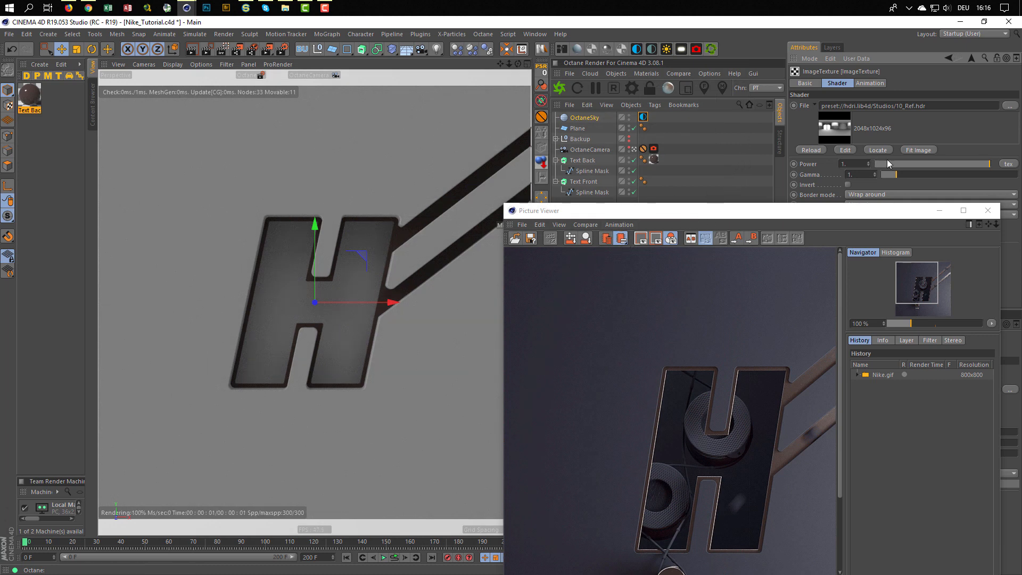
- Rotate the sky's HDRI environment to a RotX of about 0.09
left_click(971, 58)
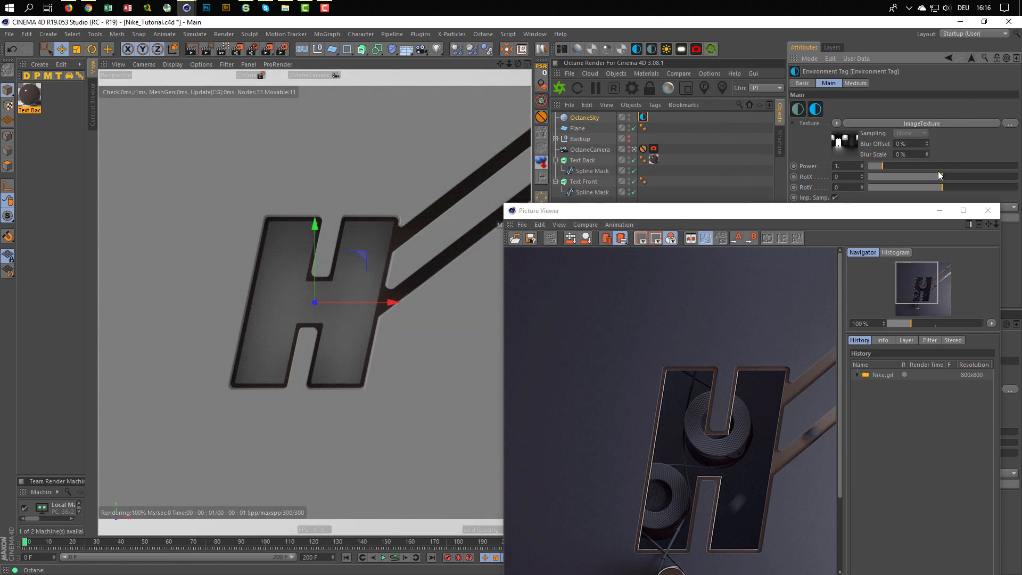
mouse_move(946, 178)
left_mouse_down()
mouse_move(978, 180)
mouse_move(950, 178)
left_mouse_up()
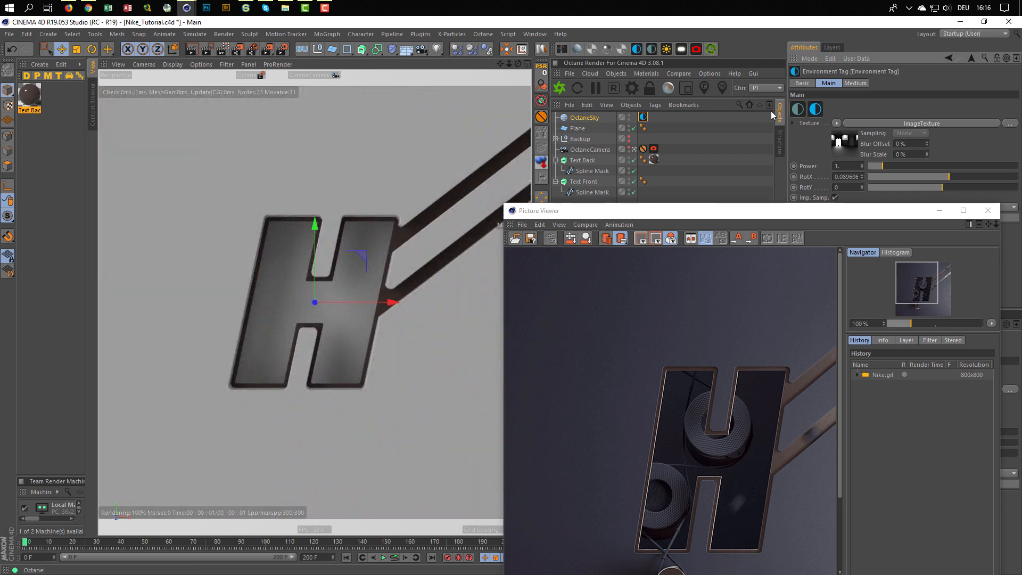
- Raise the power of the sky's HDRI environment to about 1.4
left_click_drag(883, 166, 889, 167)
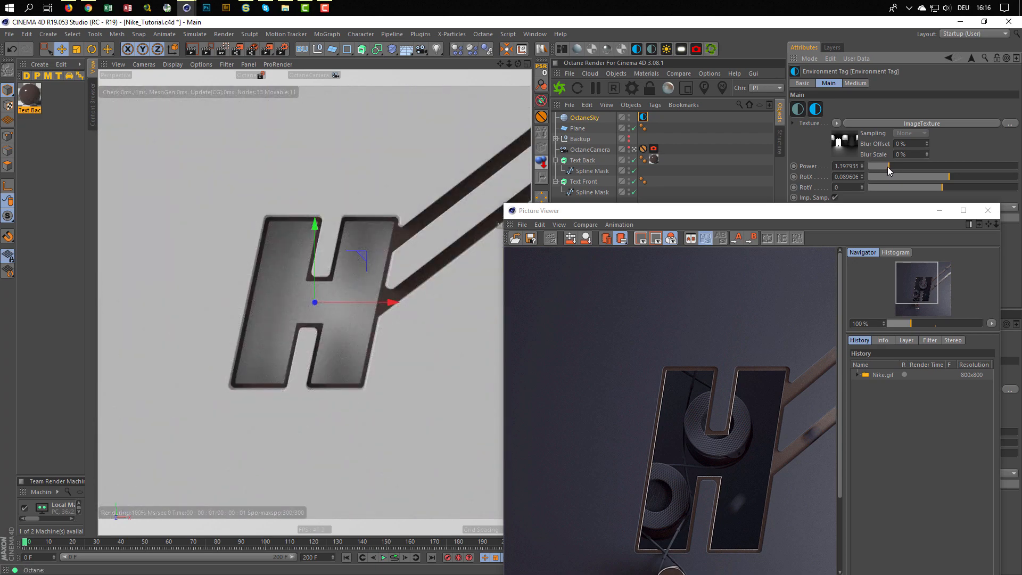
- Recolor the Text Back material's diffuse RgbSpectrum to a brown of about H 0.066, S 0.645, V 0.207 and save the scene
left_click(30, 93)
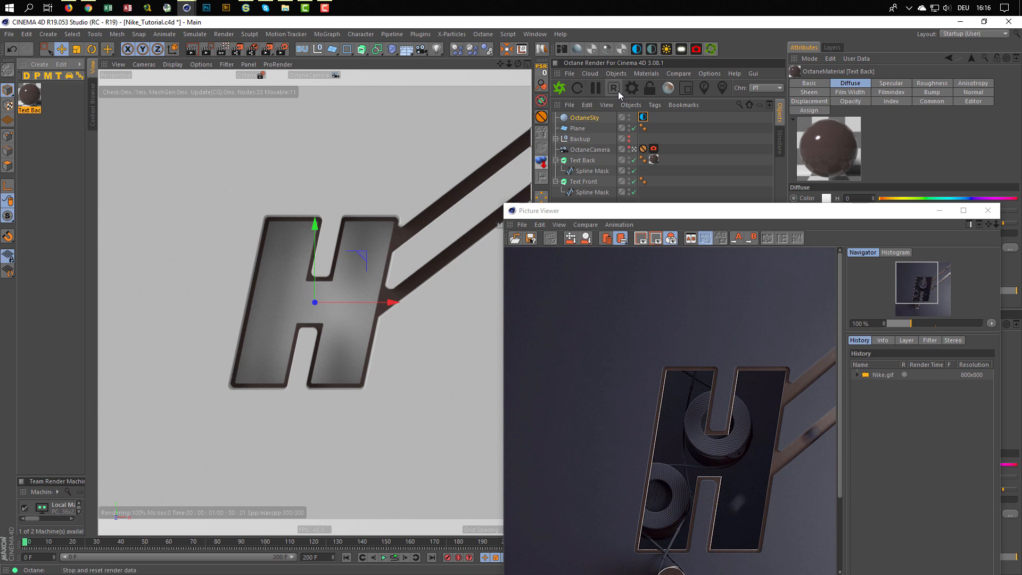
left_click(563, 48)
left_click_drag(551, 179, 786, 132)
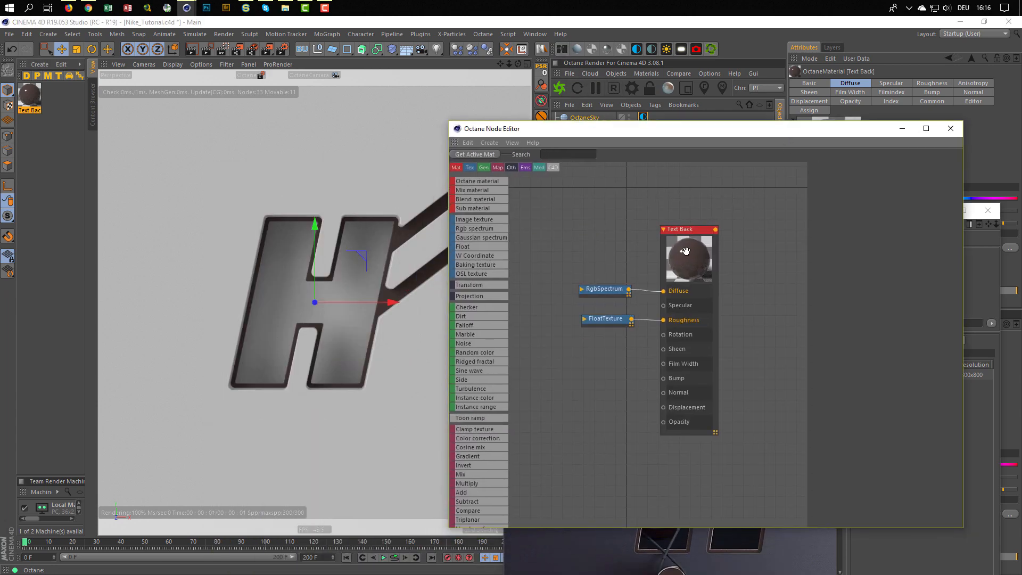
left_click(610, 289)
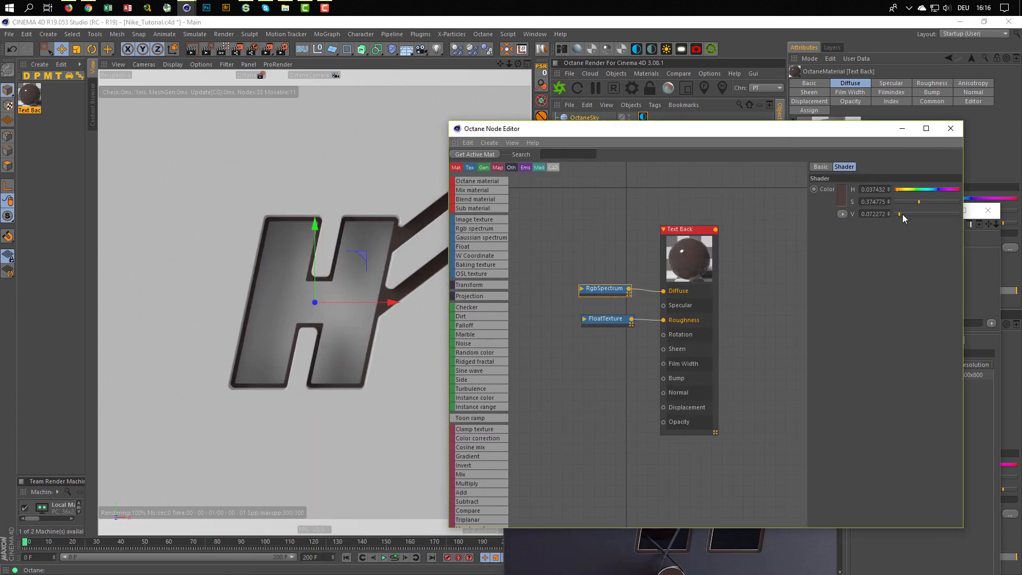
left_click_drag(903, 213, 909, 214)
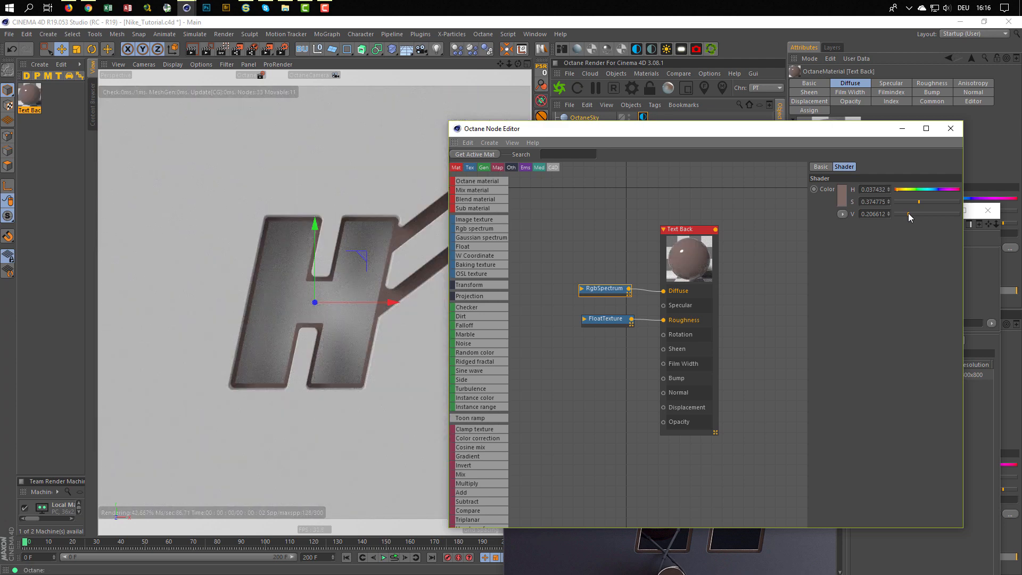
left_click_drag(930, 201, 937, 202)
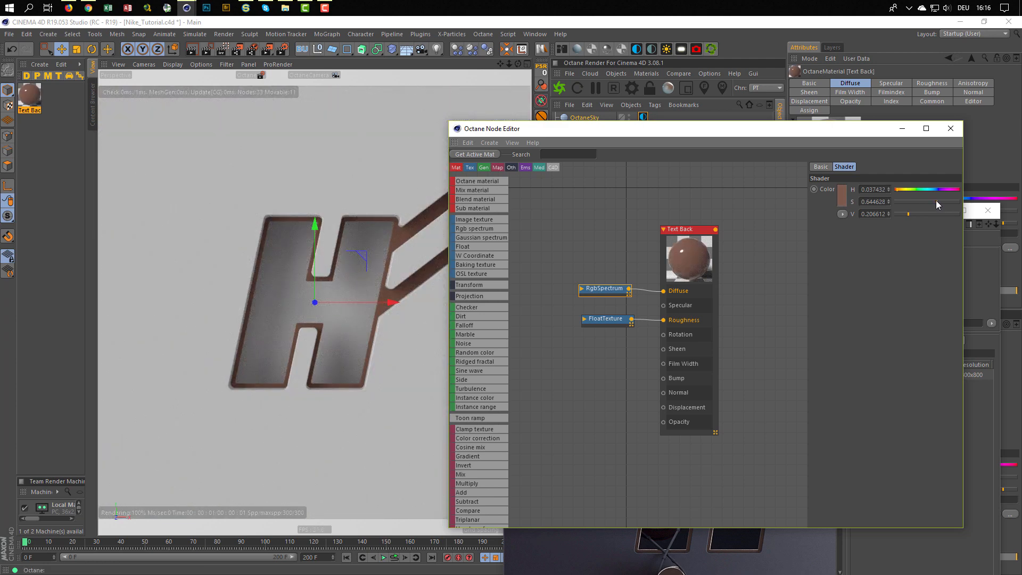
left_click(898, 189)
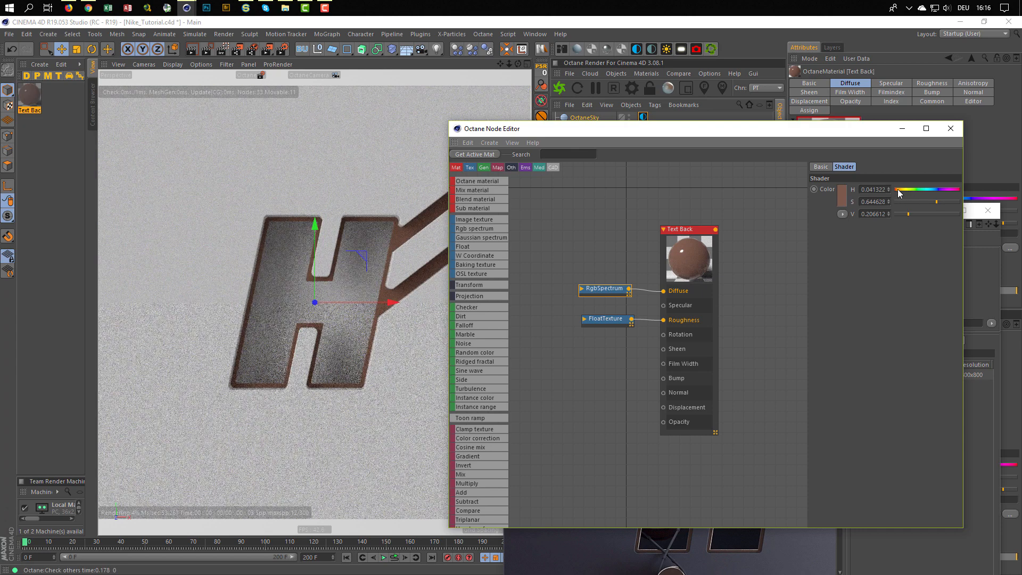
left_click_drag(899, 189, 901, 189)
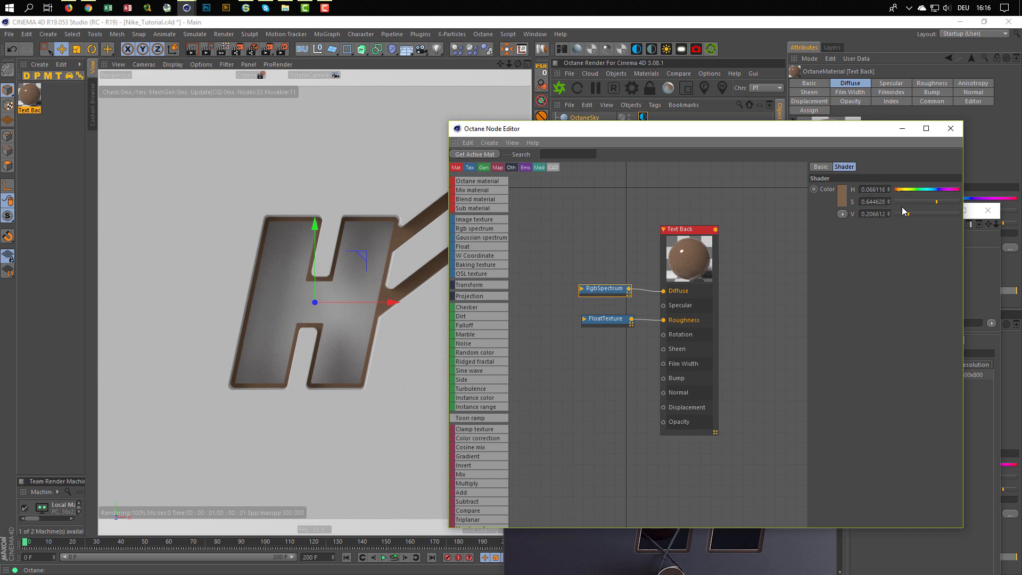
left_click(956, 128)
key("ctrl+s")
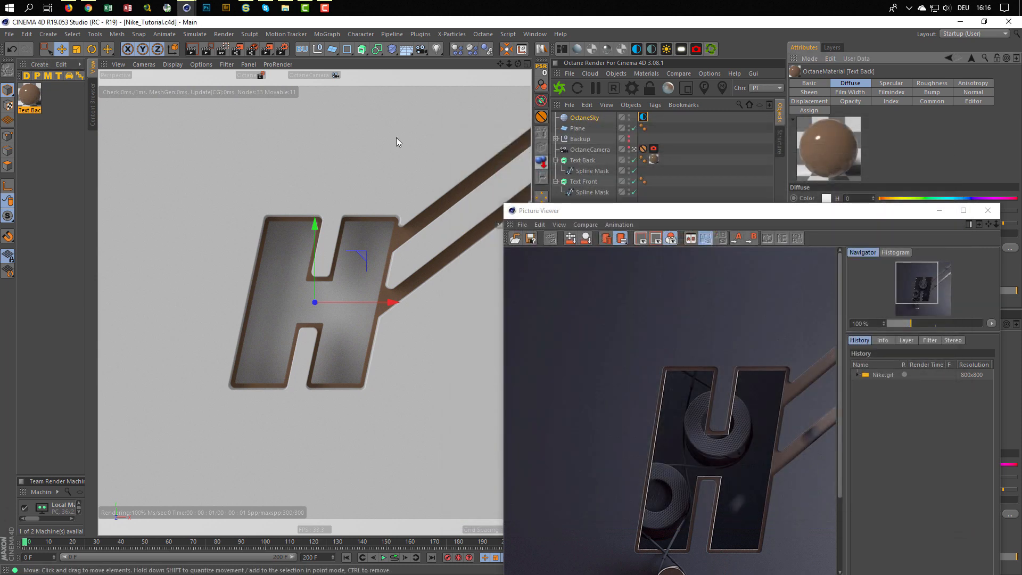
- Duplicate the Text Back material and rename the copy "Text Front"
left_click_drag(30, 99, 72, 110, "ctrl")
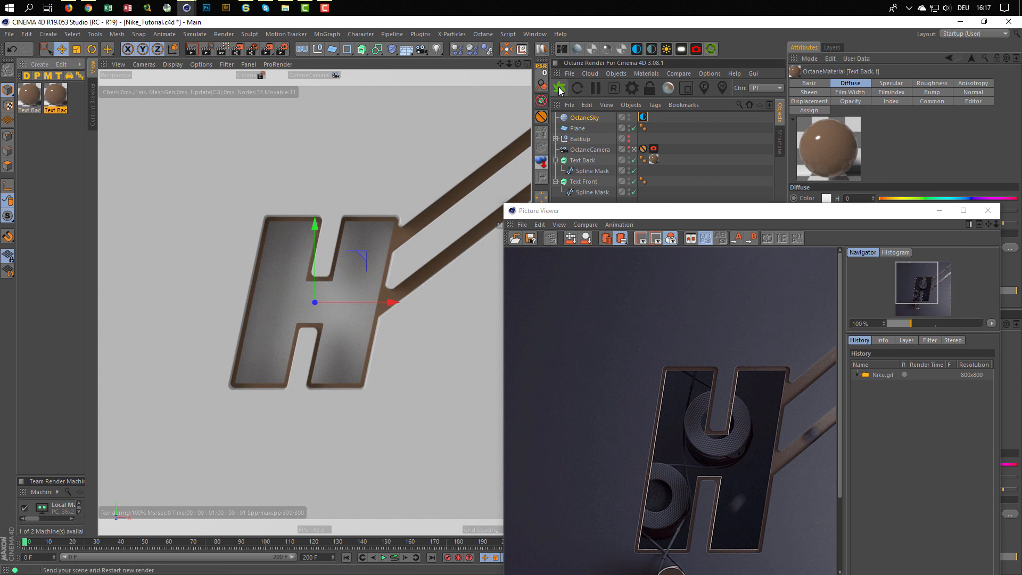
left_click(566, 52)
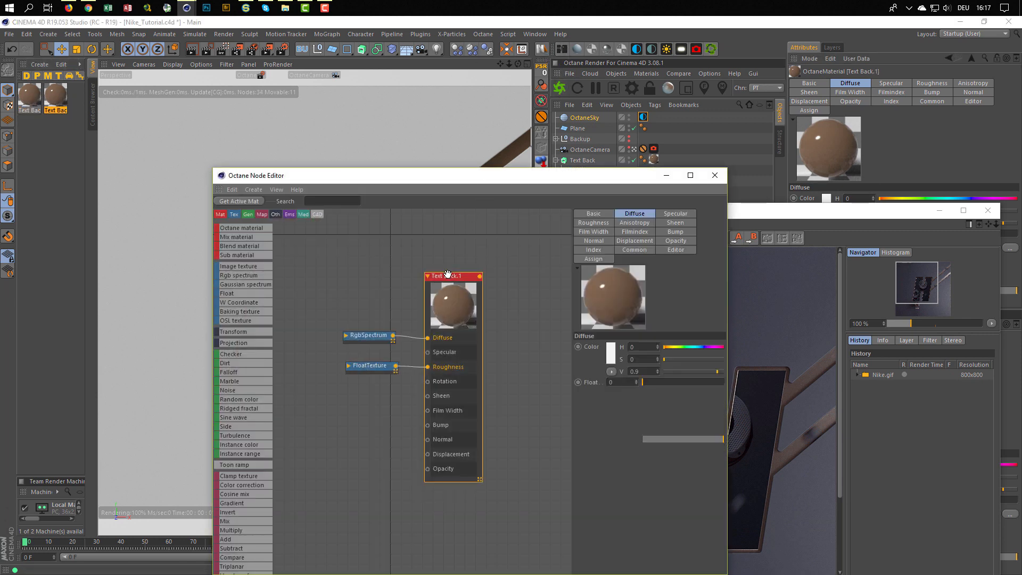
left_click(606, 216)
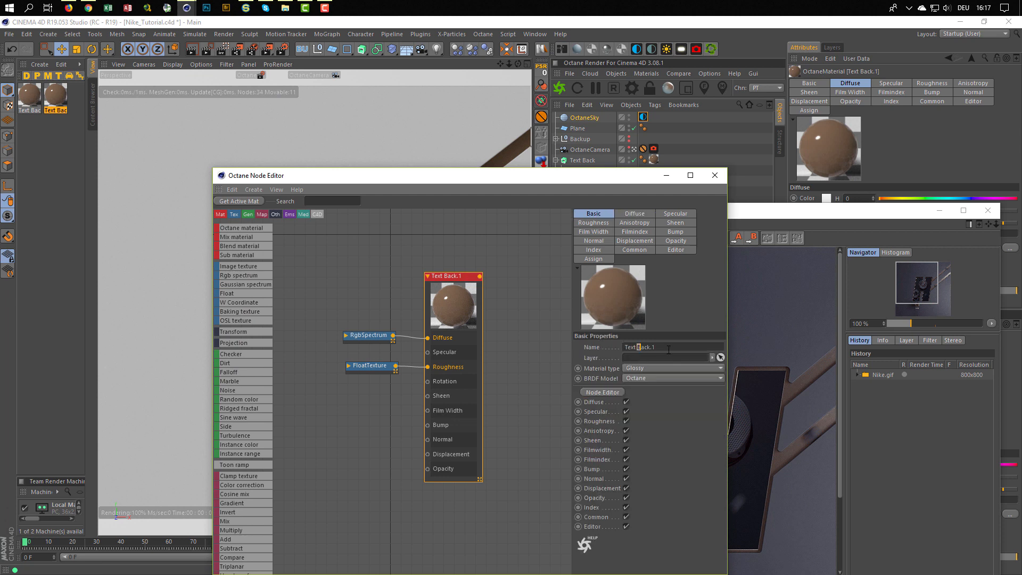
left_click_drag(637, 347, 684, 350)
type("Front")
key("Return")
- Set the Text Front material's diffuse RgbSpectrum to a dark blue-grey sampled from the reference image, about H 0.667, S 0.303, V 0.065
left_click(368, 335)
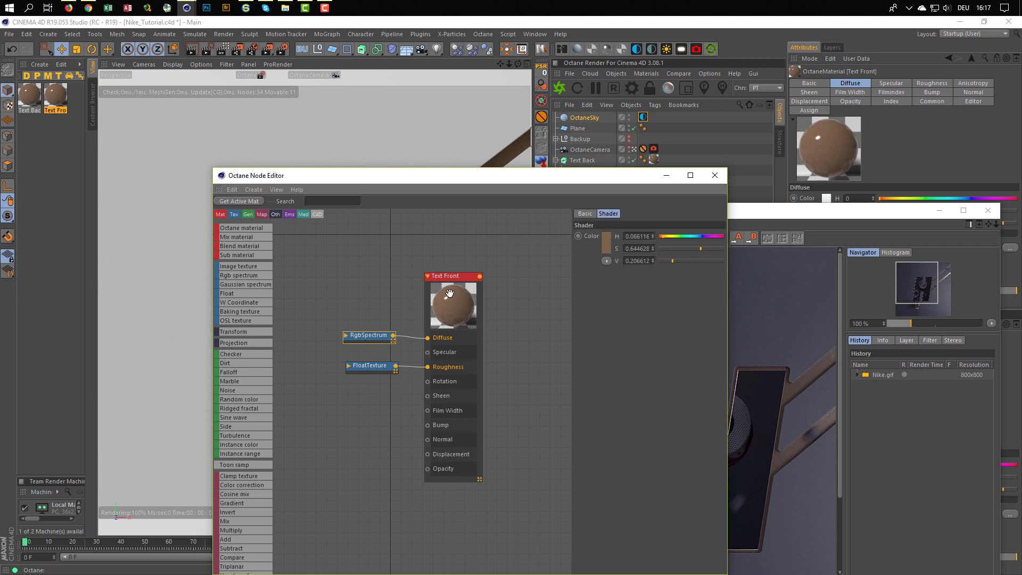
left_click(606, 247)
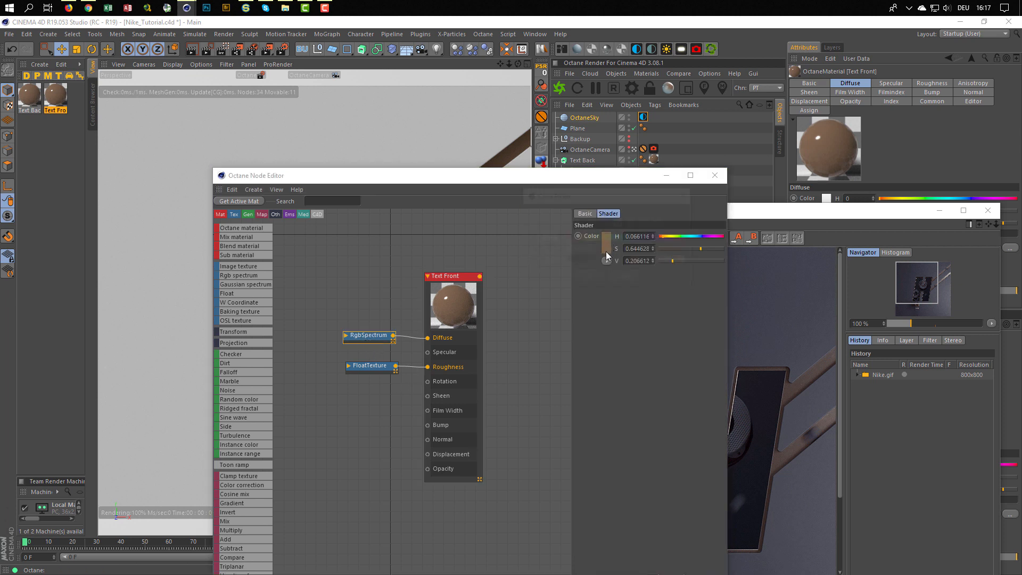
left_click(650, 228)
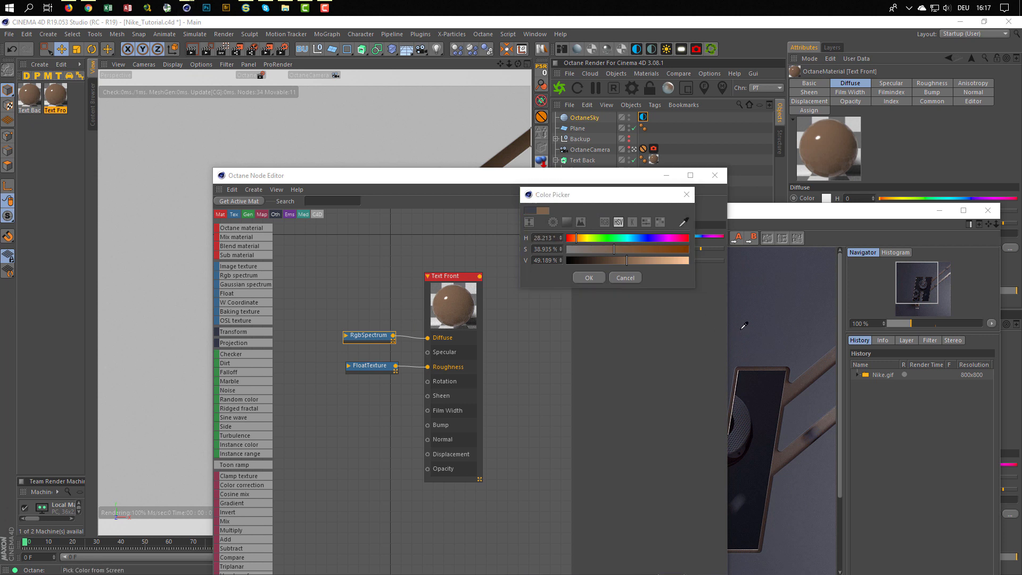
left_click(655, 323)
left_click(588, 277)
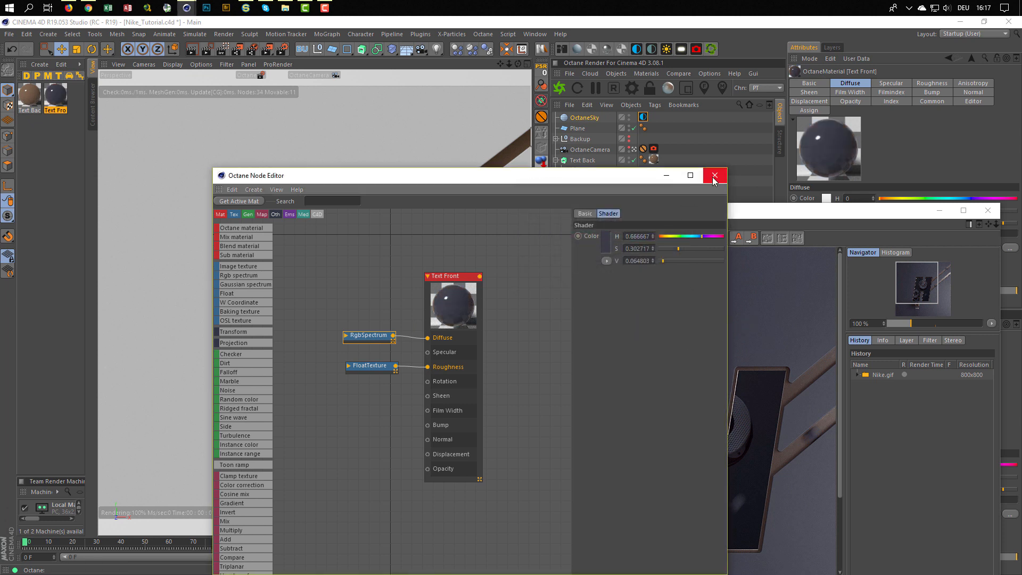
left_click_drag(612, 176, 493, 173)
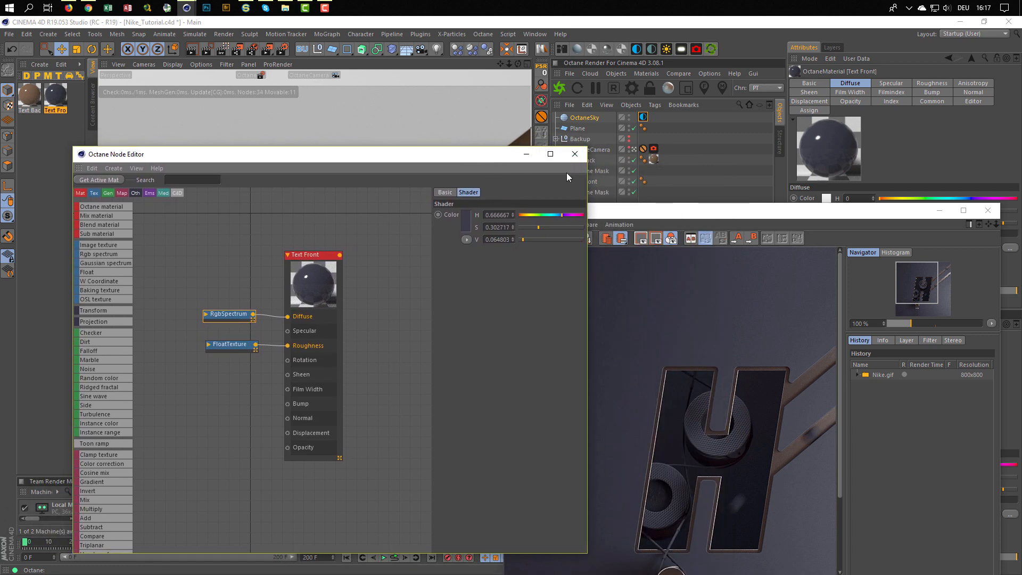
left_click(575, 154)
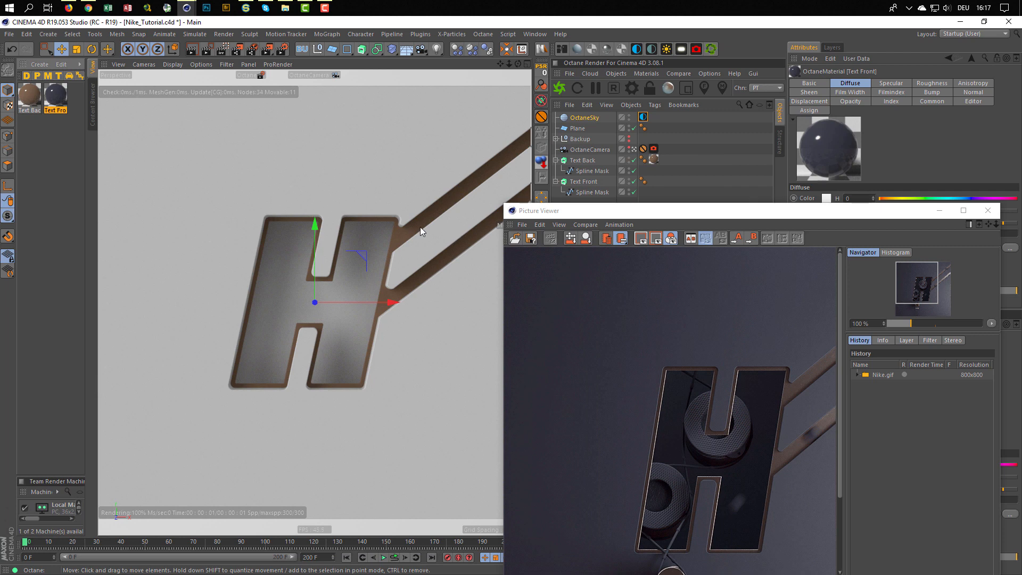
- Apply the Text Front material to the Text Front extrude and close the Picture Viewer
left_click_drag(55, 93, 590, 182)
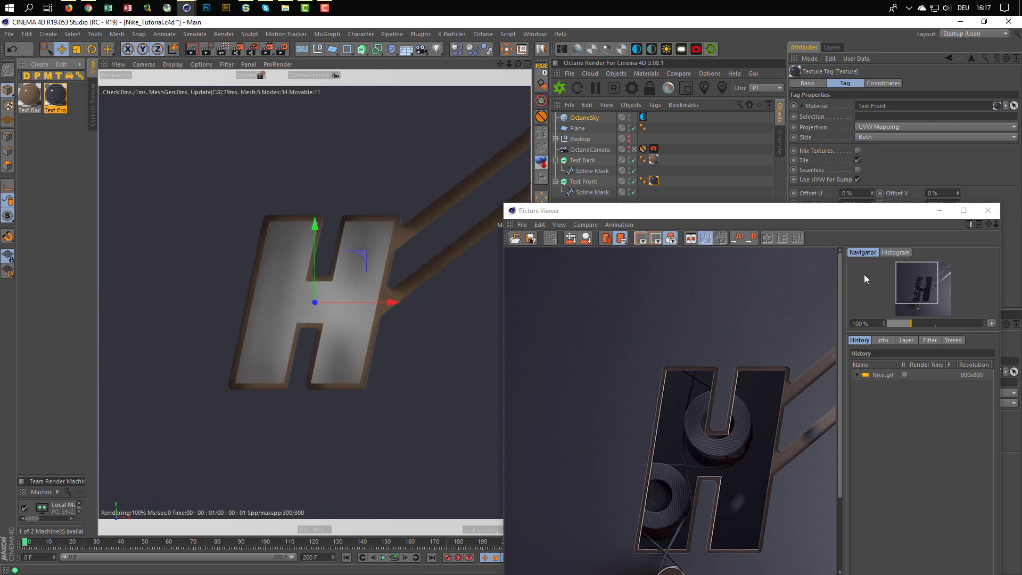
left_click(987, 211)
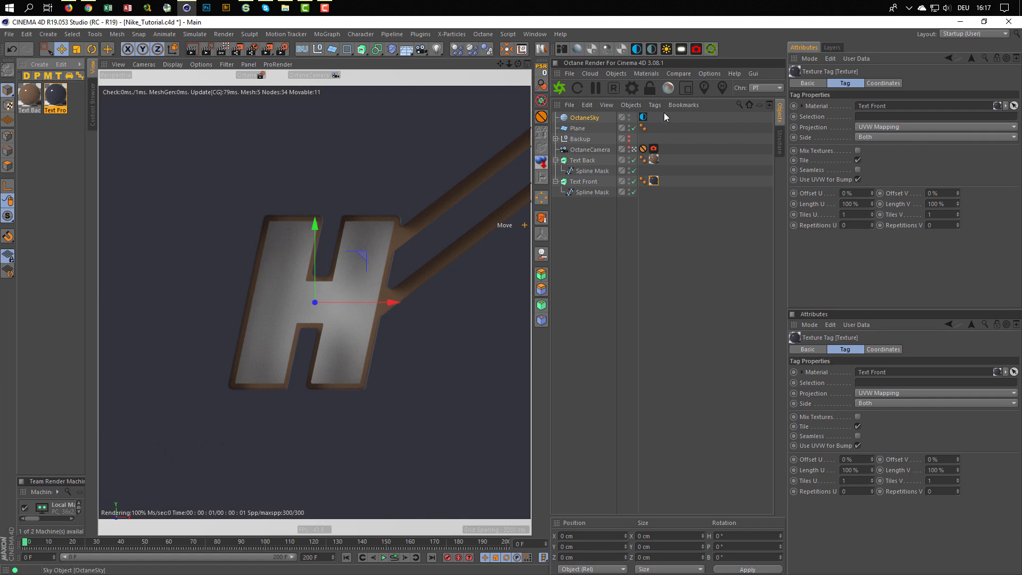
- Rotate the sky's HDRI environment to a RotX of about 0.35
left_click(643, 116)
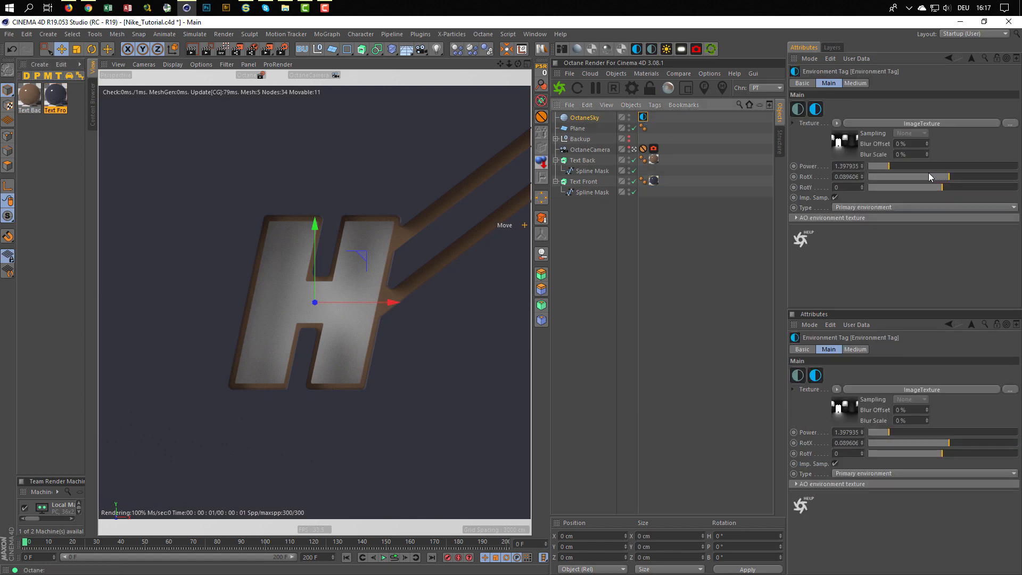
left_click_drag(948, 174, 968, 177)
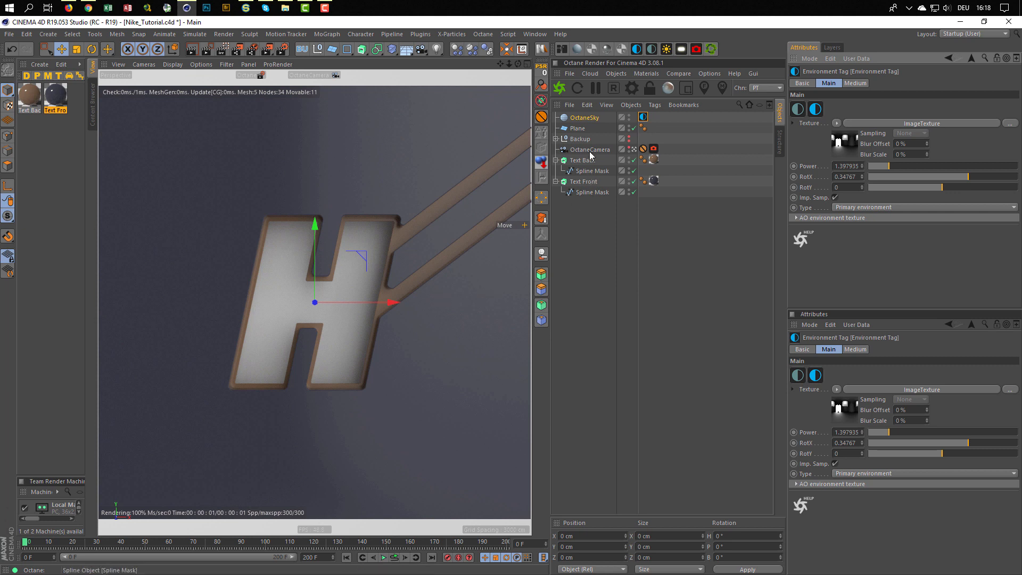
- Rename the Plane object "Back Plane", apply the Text Front material to it, and save the scene
double_click(579, 128)
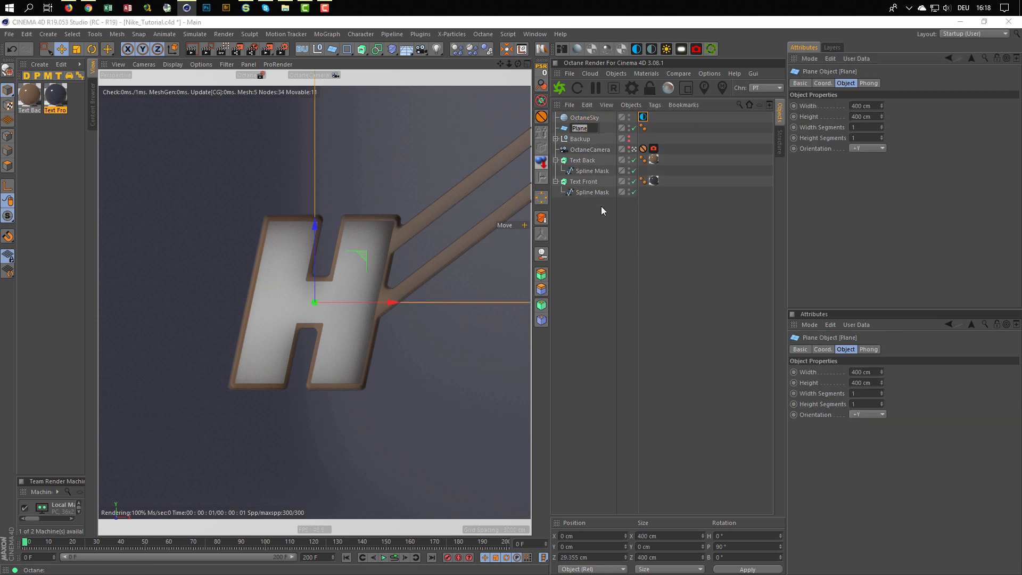
key("Home")
type("Back")
key("Return")
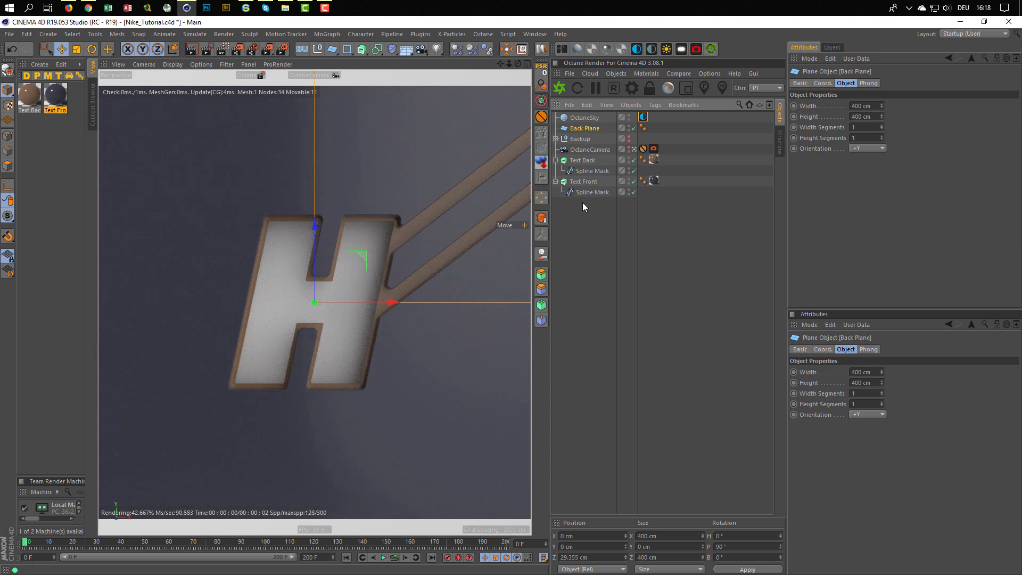
left_click_drag(60, 98, 590, 133)
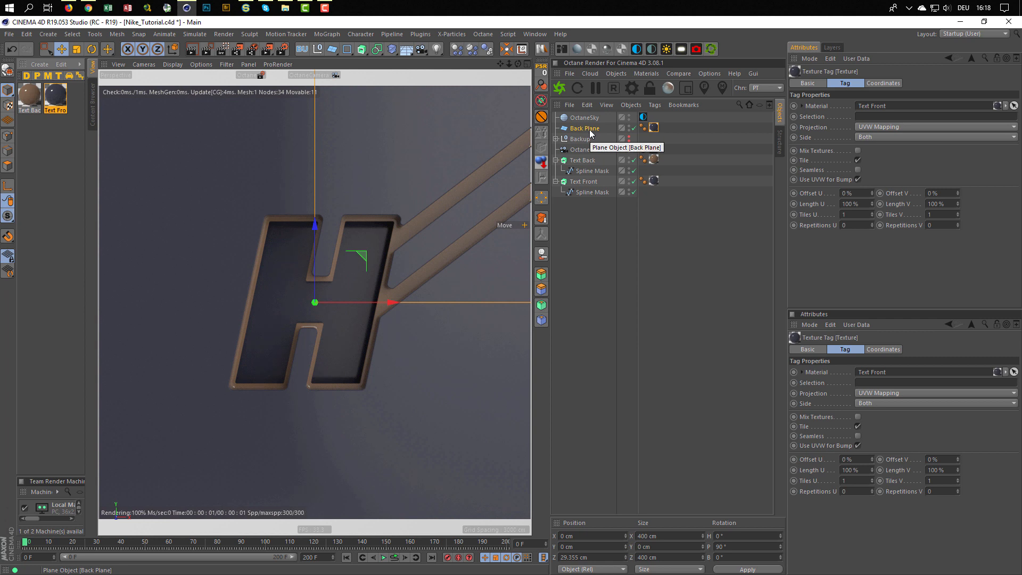
key("ctrl+s")
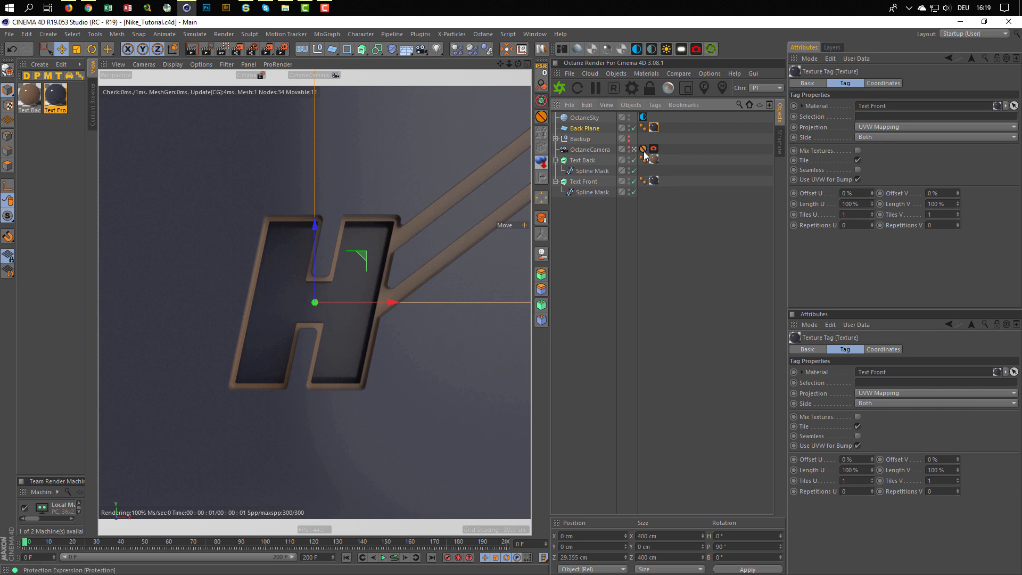
- Stop the Octane live render and add a particle Emitter to the scene
left_click(604, 88)
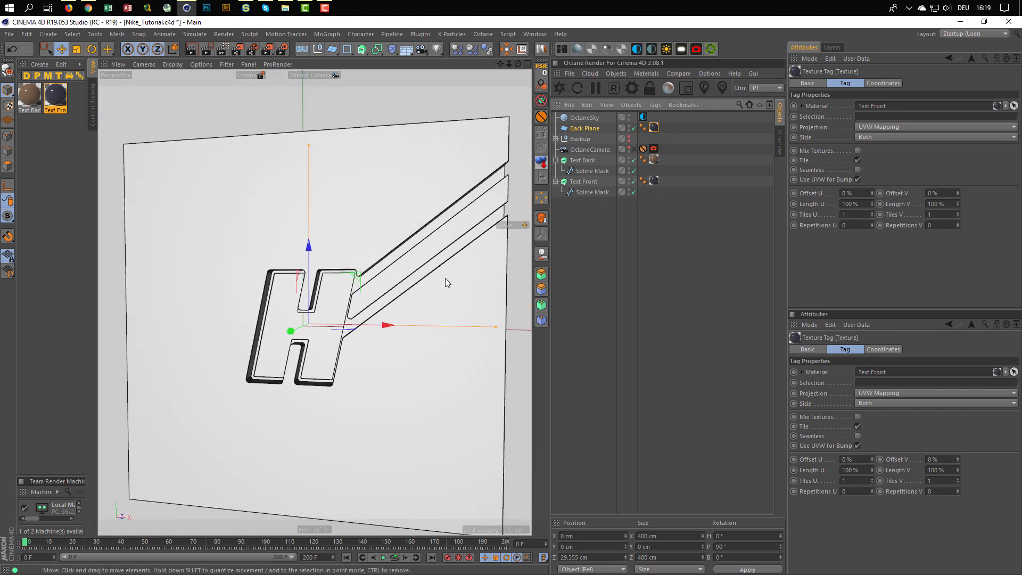
left_click_drag(445, 278, 406, 224, "alt")
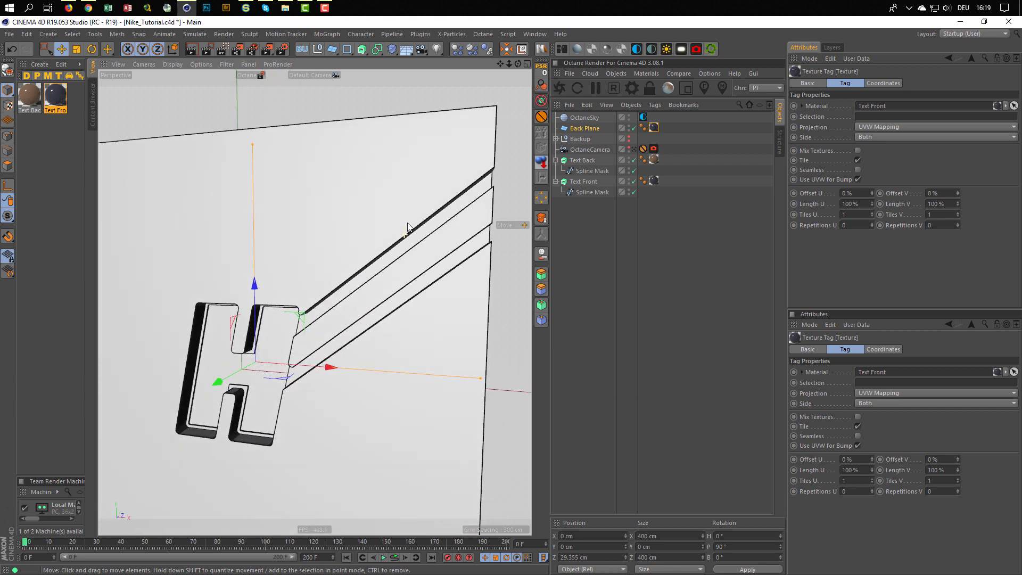
left_click(194, 34)
mouse_move(199, 75)
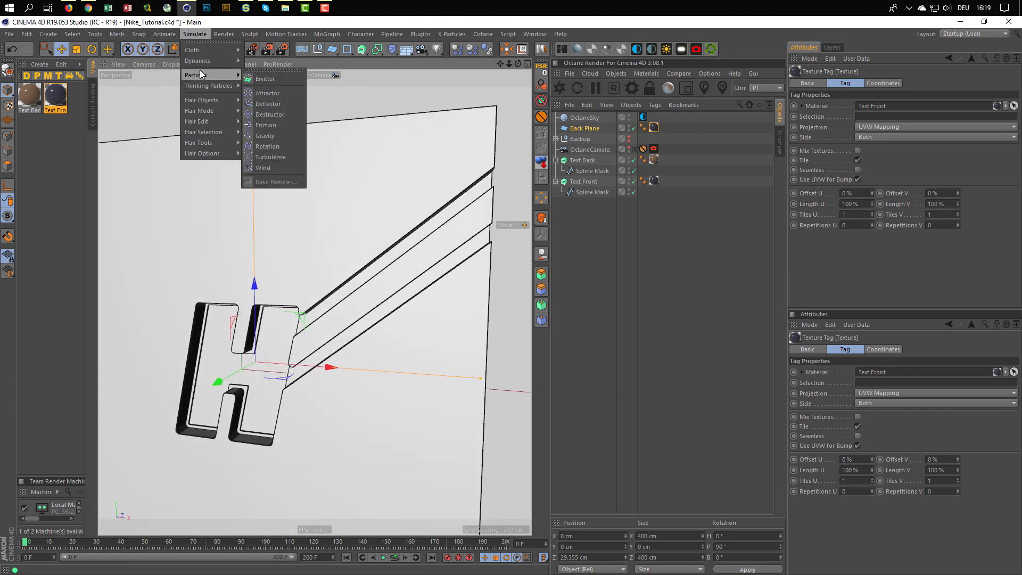
left_click(276, 79)
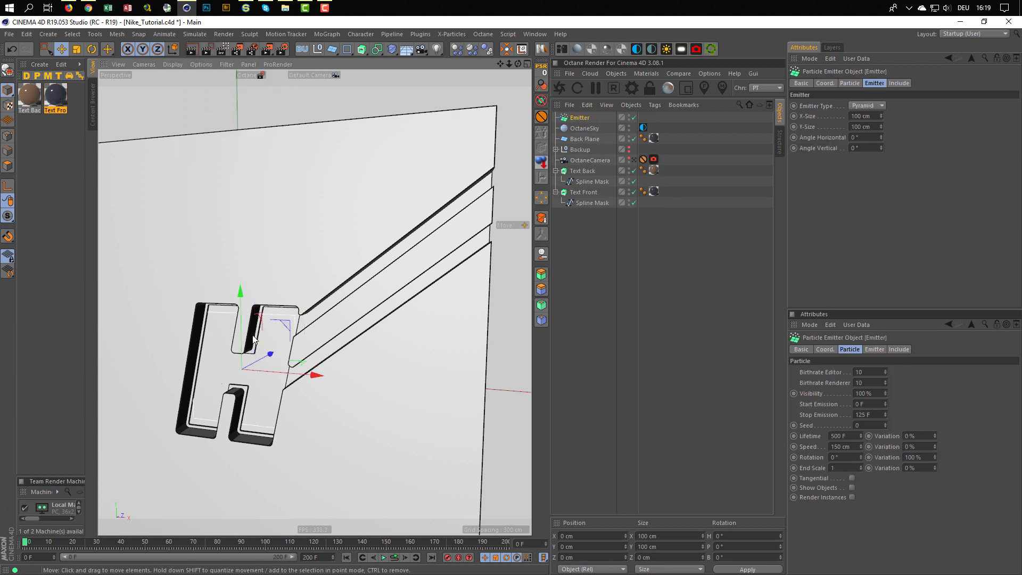
- Move the emitter in the Front view to the stripes' outer end at the back plane's edge, about X 201 cm, Y 153 cm
middle_click(311, 378)
middle_click(393, 406)
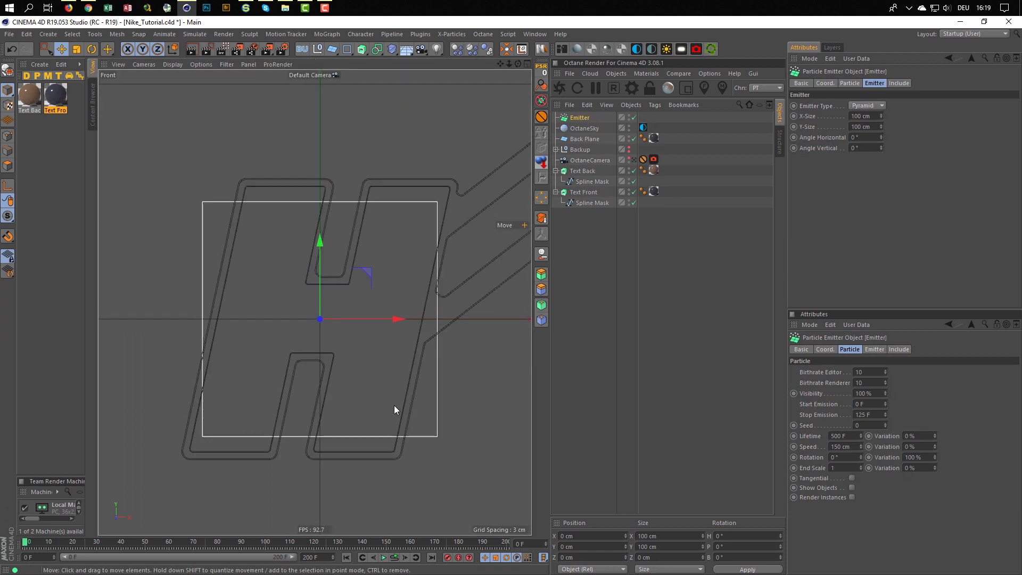
right_click_drag(382, 393, 319, 384, "alt")
middle_click_drag(319, 384, 152, 382, "alt")
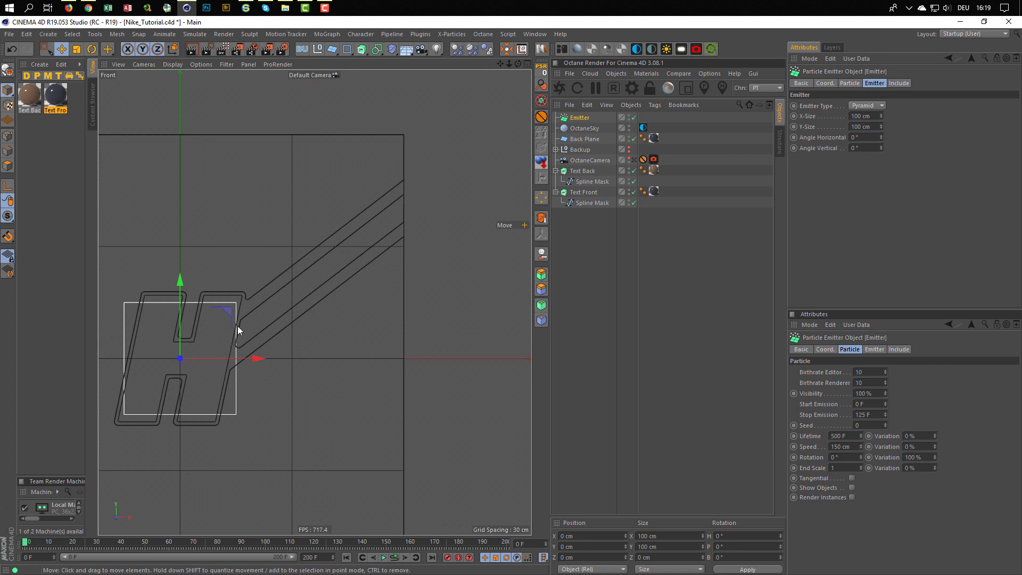
left_click_drag(229, 312, 452, 144)
- Scale the emitter down uniformly to about 11.1 × 11.1 cm
scroll(453, 159, "up", 1)
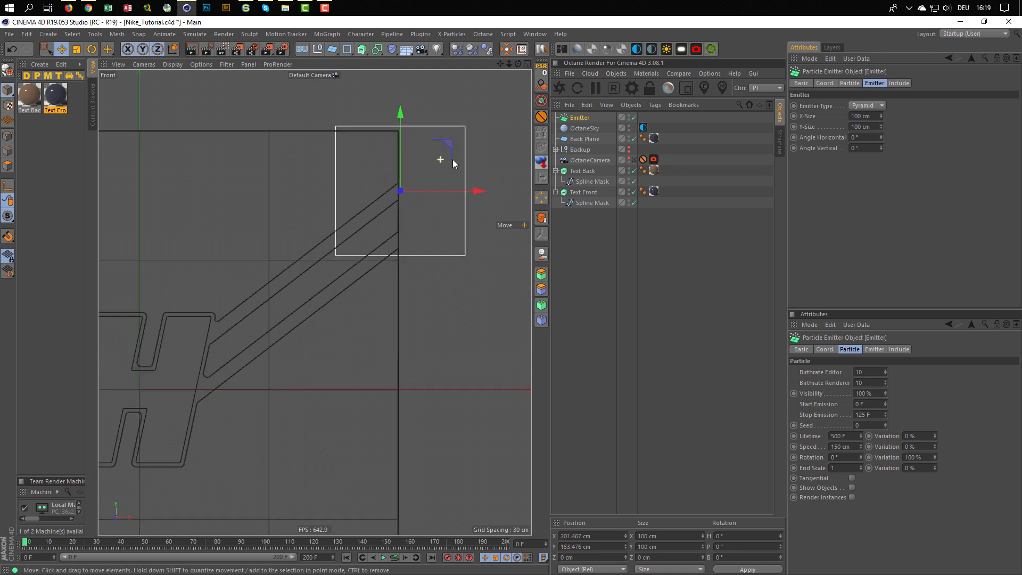
scroll(453, 159, "up", 2)
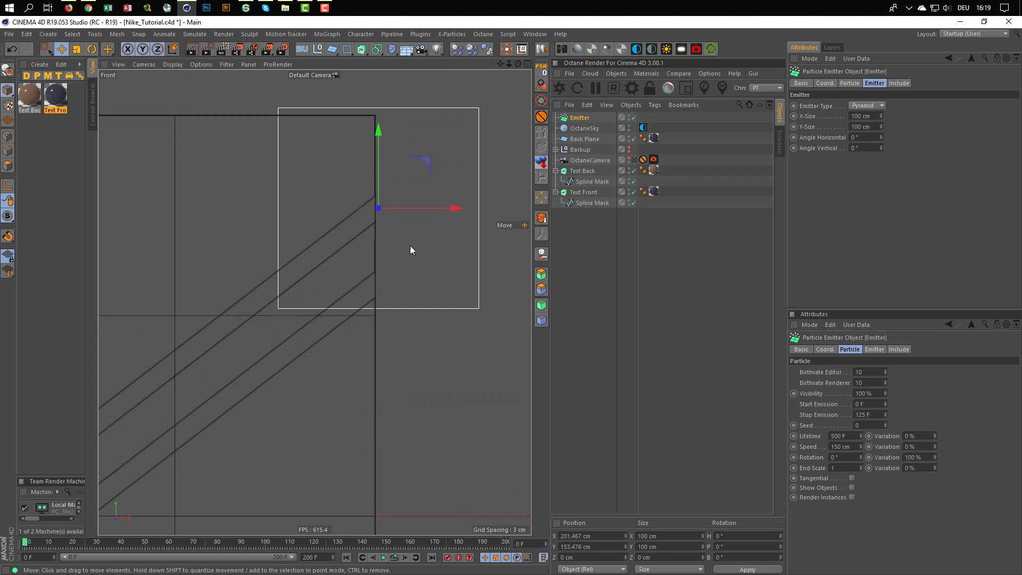
key("t")
left_click_drag(406, 250, 294, 284)
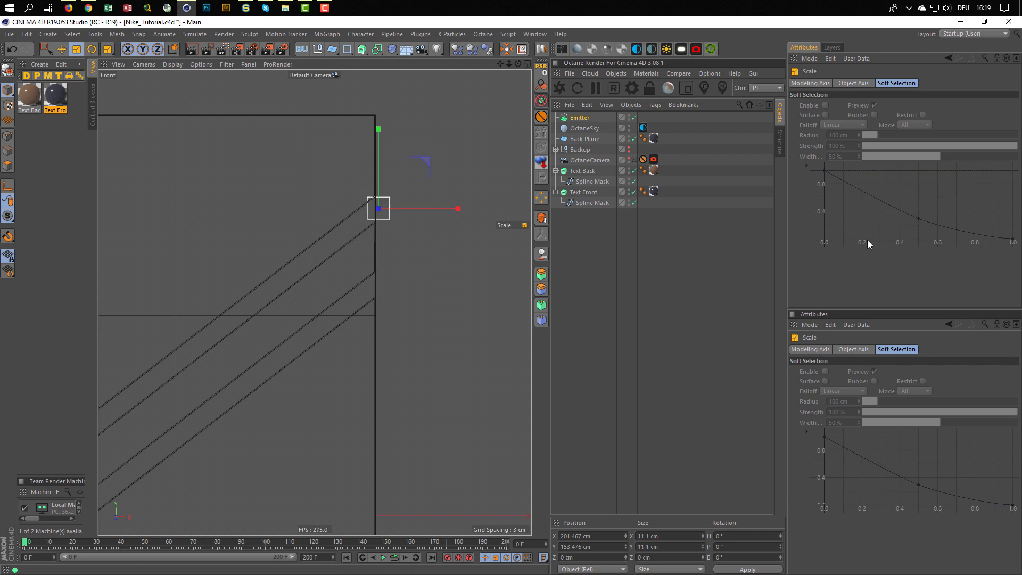
- Set the emitter's X-Size and Y-Size to 10 cm each
left_click(580, 118)
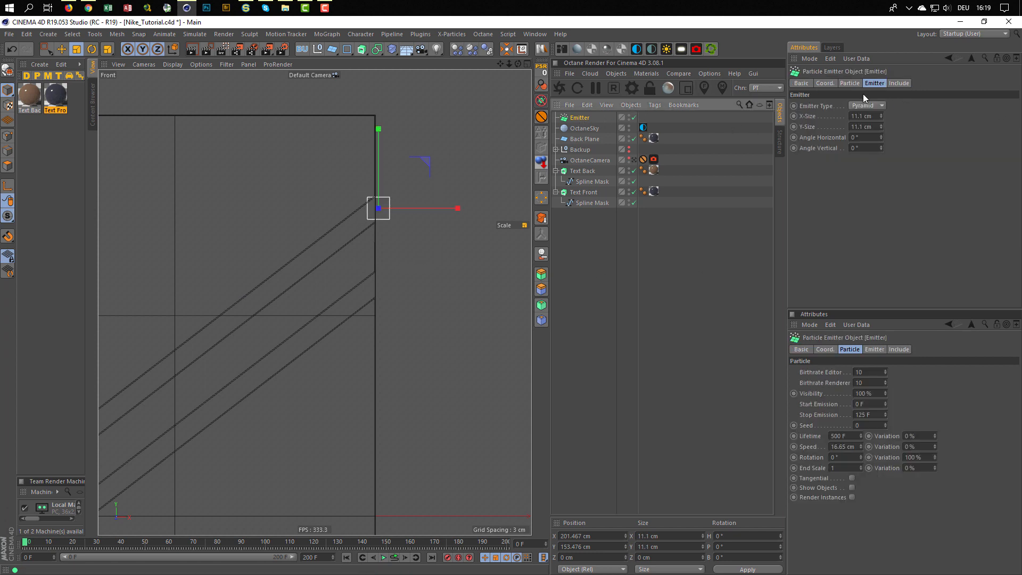
double_click(871, 115)
type("10")
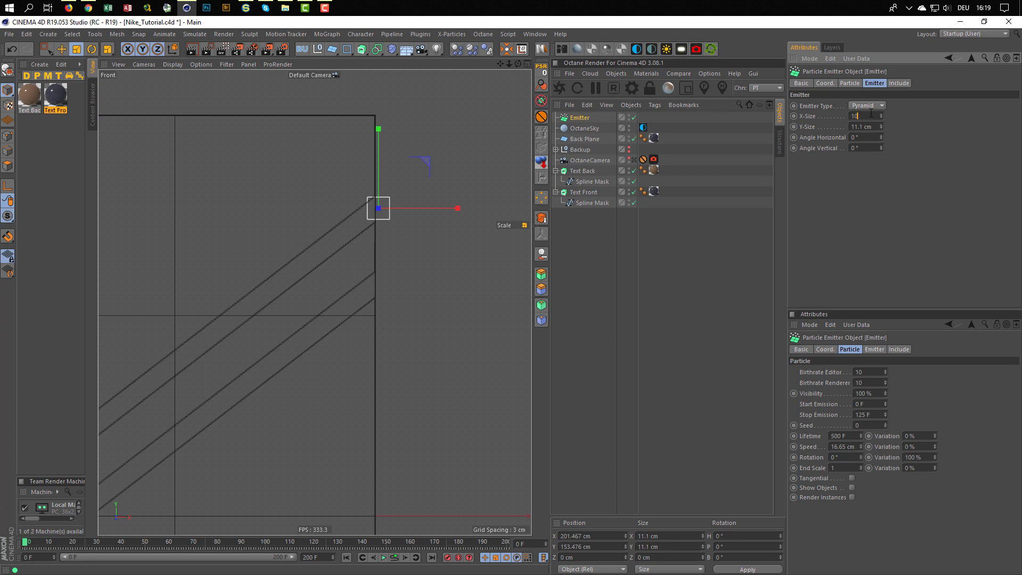
key("Tab")
type("10")
key("Return")
- Rotate the emitter to a heading of 90° in the perspective view at the stripes' outer end
middle_click(450, 337)
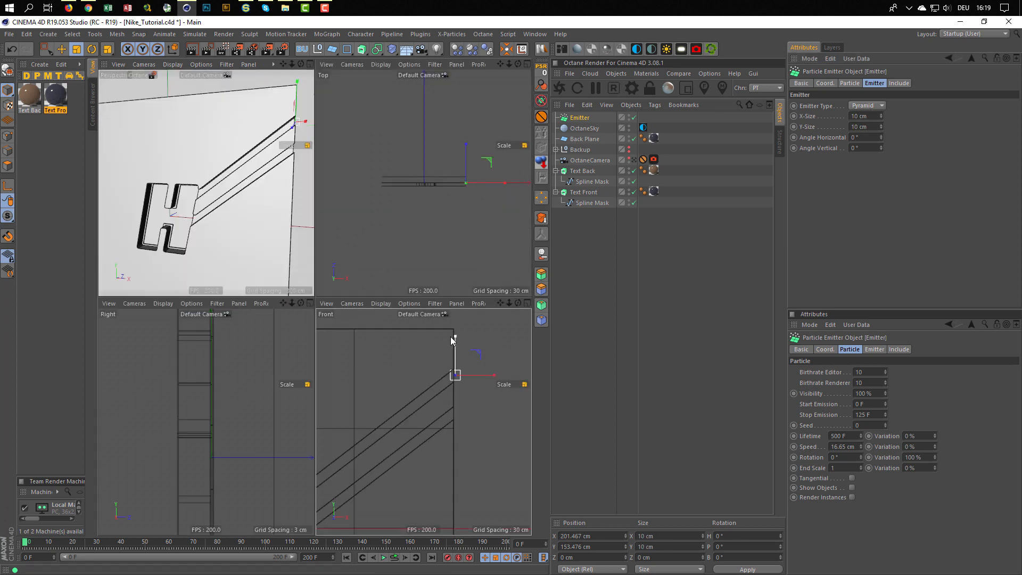
middle_click(276, 252)
middle_click_drag(420, 187, 330, 269, "alt")
left_click_drag(330, 270, 307, 289, "alt")
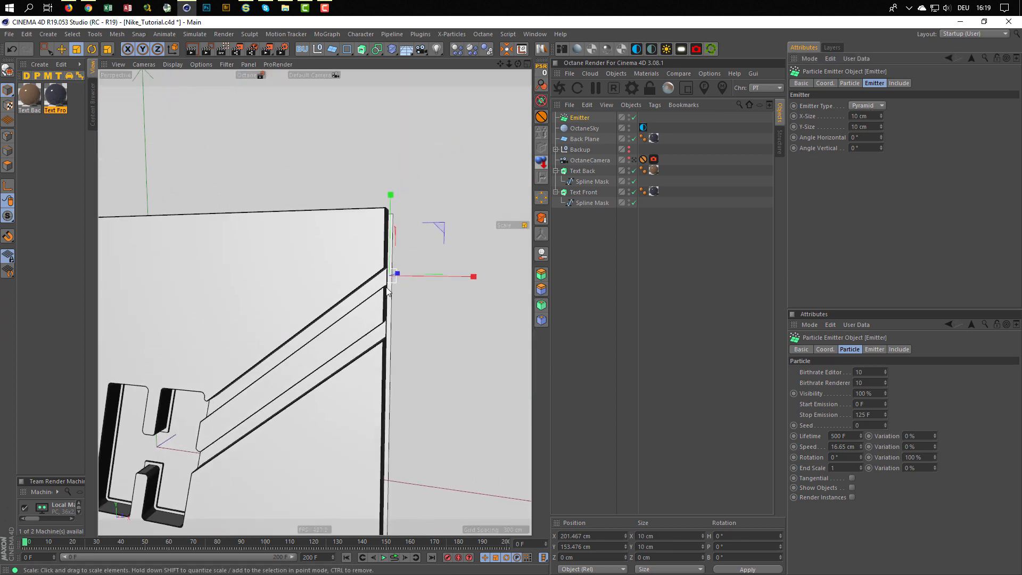
right_click_drag(389, 292, 427, 275, "alt")
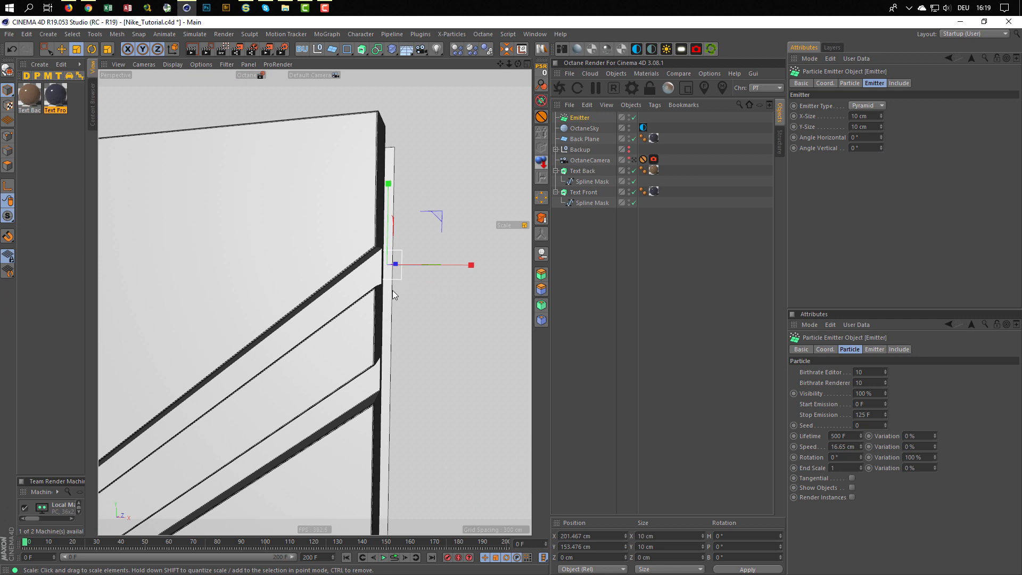
key("r")
left_click_drag(386, 265, 481, 258)
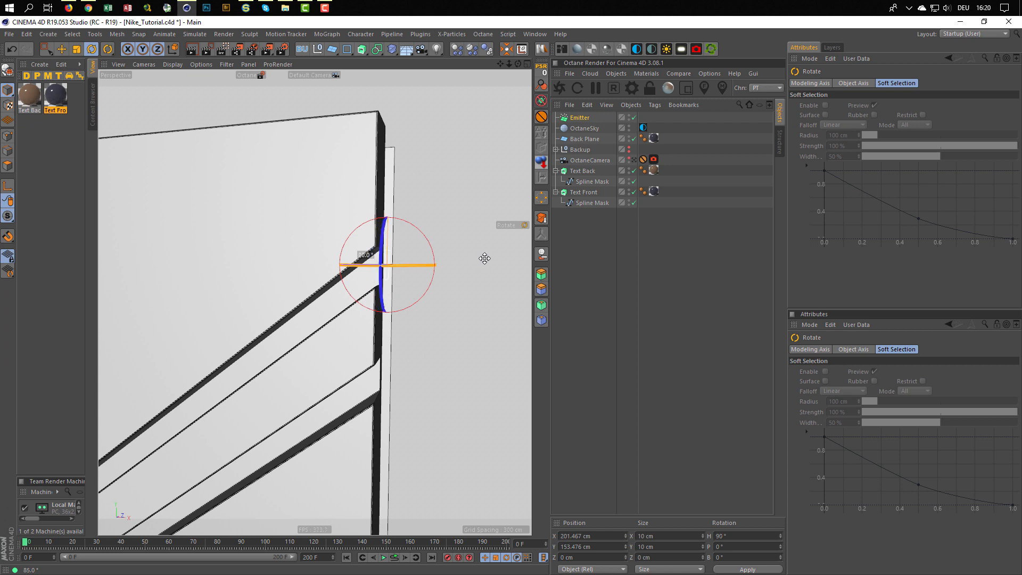
- Show the emitter up close in the Right view to check its depth position against the back plane and stripes
middle_click(425, 290)
middle_click(323, 389)
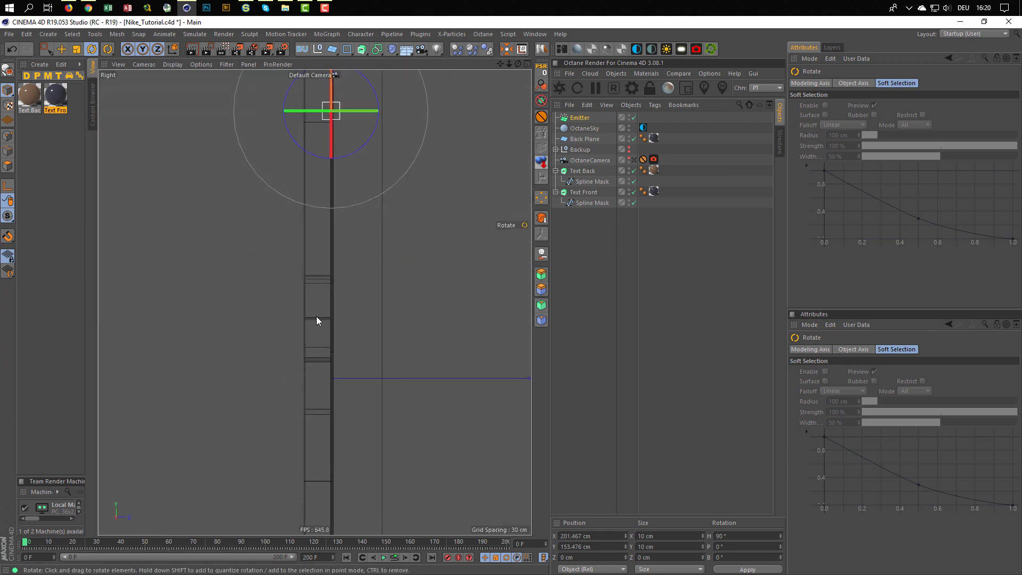
middle_click_drag(336, 255, 350, 484, "alt")
right_click_drag(372, 374, 405, 366, "alt")
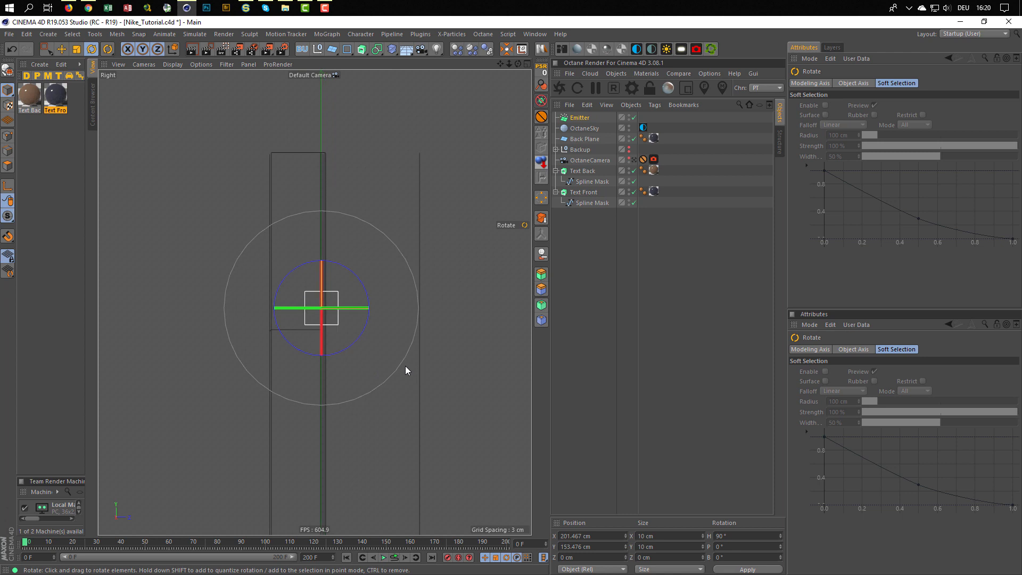
- Move the emitter to about Y 154 cm, Z -7.6 cm between the channel walls and scale it to about 13.2 cm
key("e")
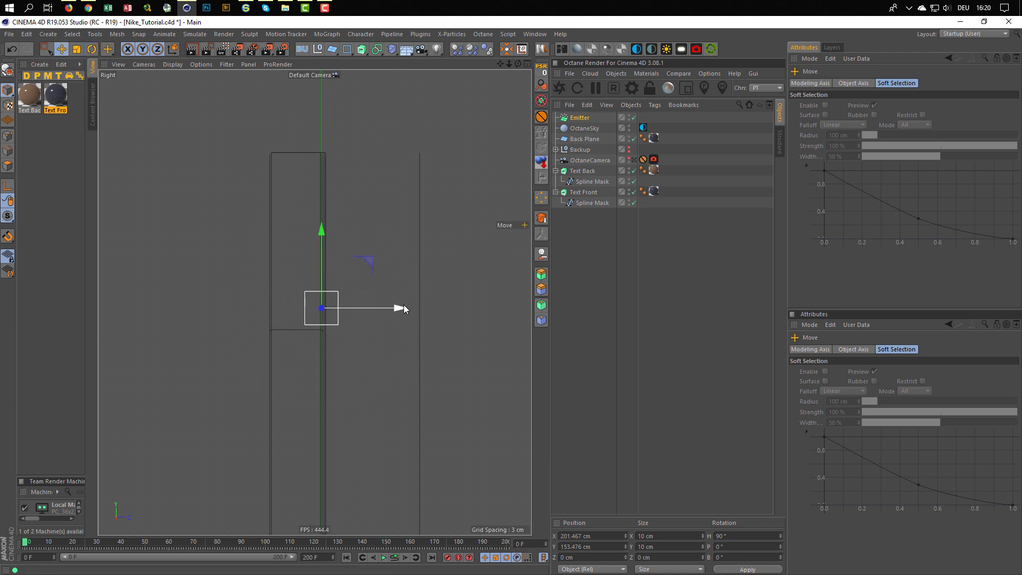
left_click_drag(400, 308, 375, 309)
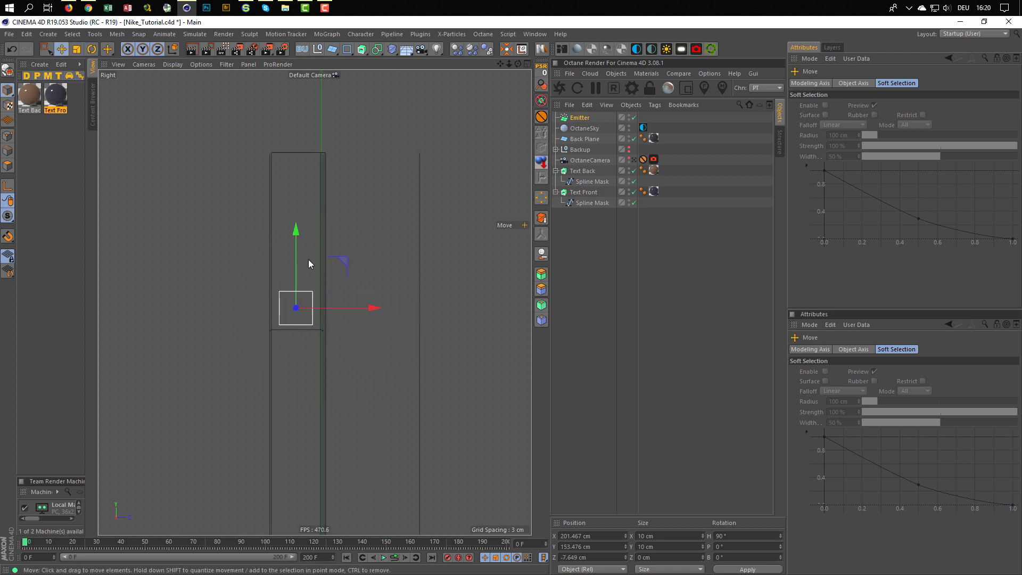
left_click_drag(296, 228, 299, 226)
key("t")
left_click_drag(323, 415, 431, 379)
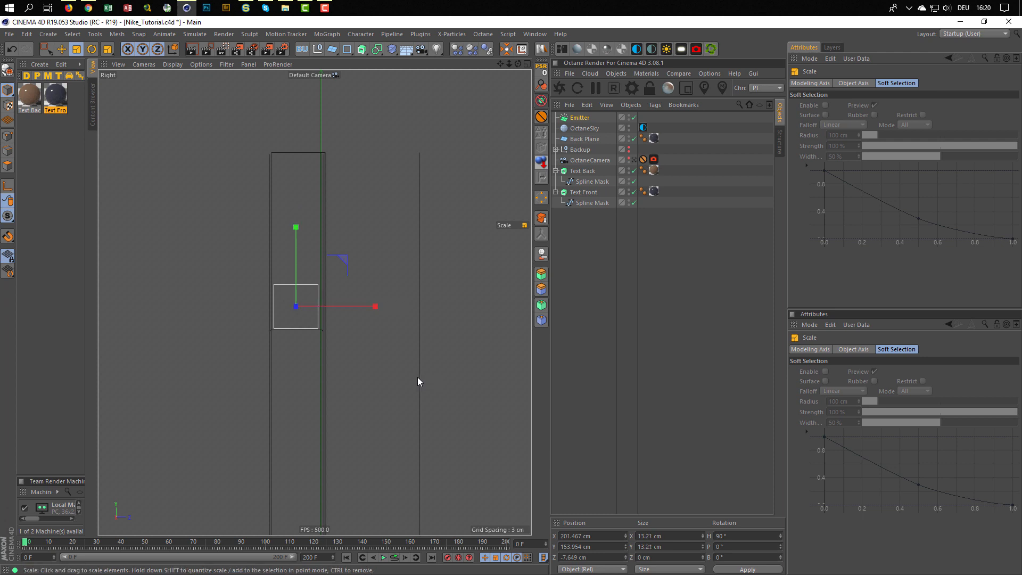
- Set the emitter's X-Size and Y-Size to 13 cm
left_click(575, 118)
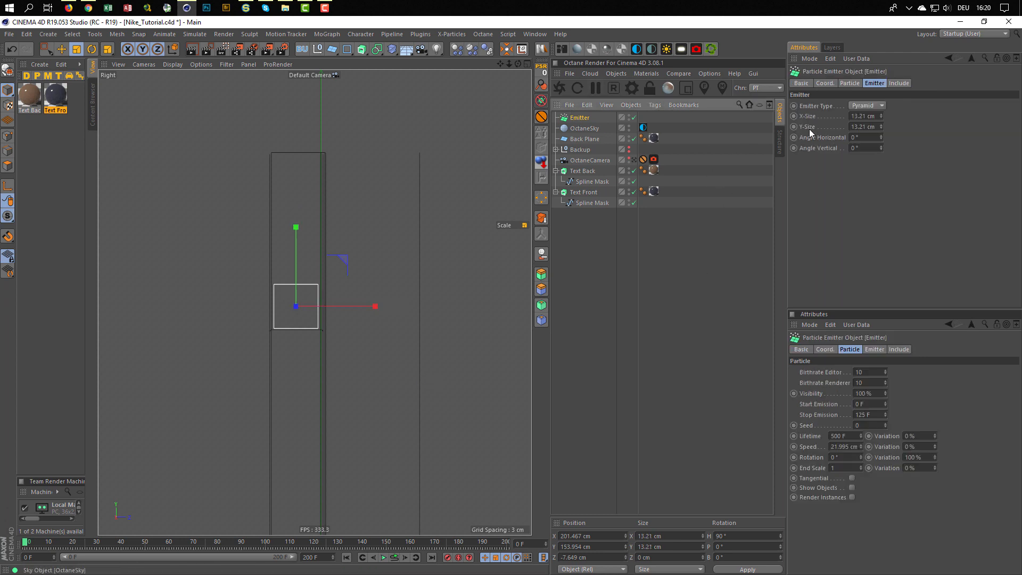
left_click(862, 116)
type("13")
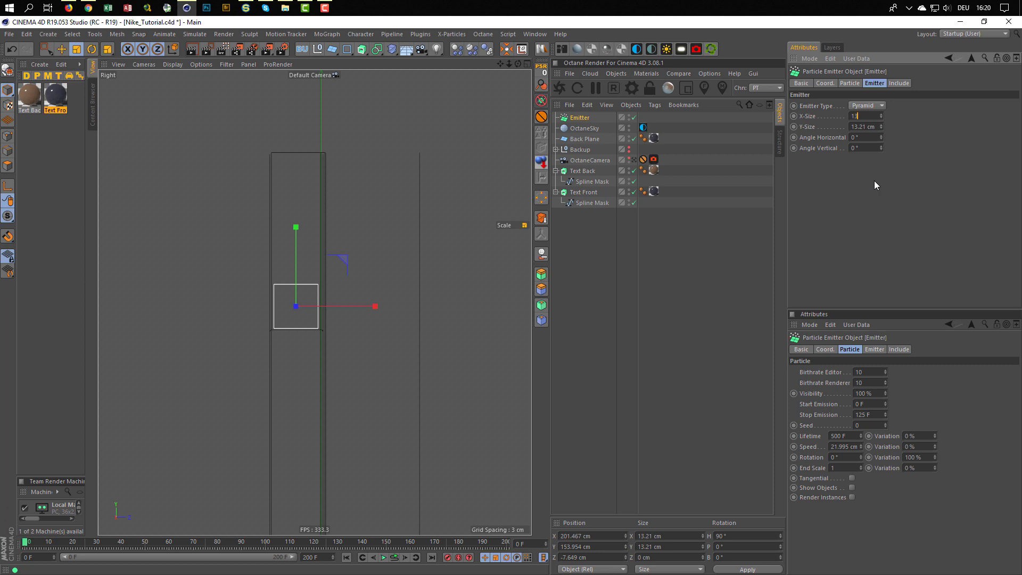
key("Tab")
type("13")
key("Return")
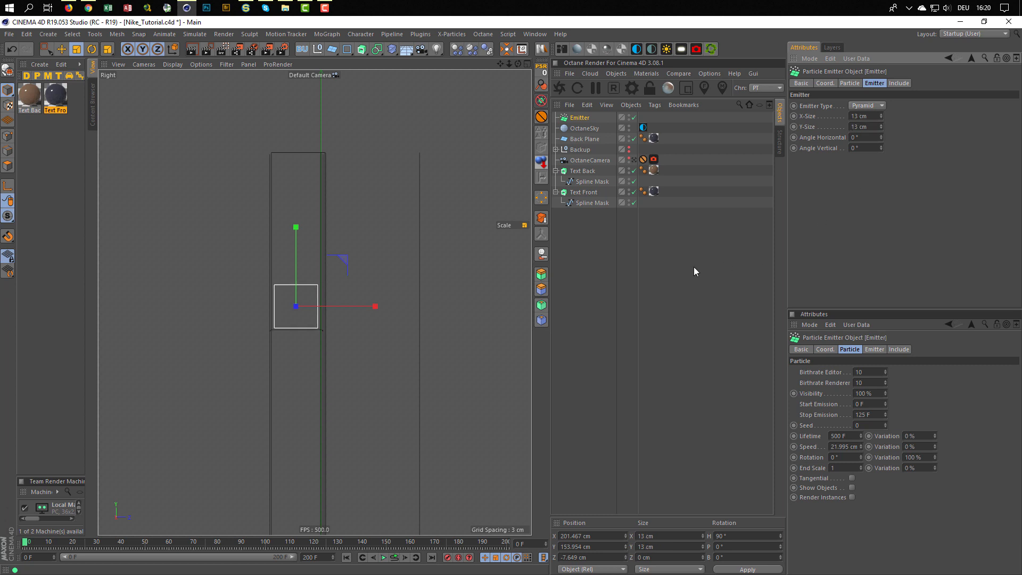
- Move the emitter to about X 199.7, Y 153.6, Z -7.5 cm, at the outer end of the uppermost slanted channel
key("e")
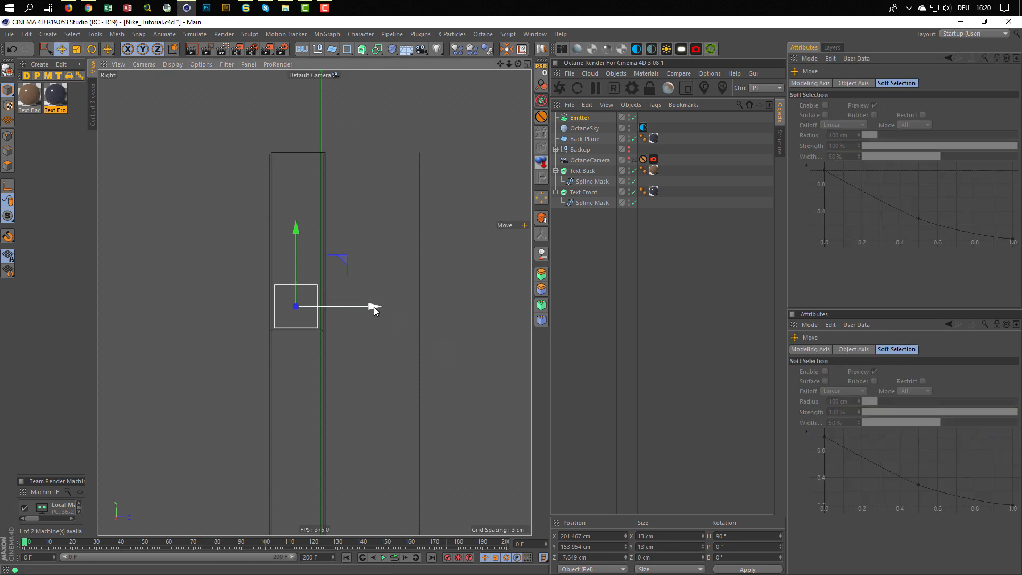
left_click_drag(374, 306, 375, 307)
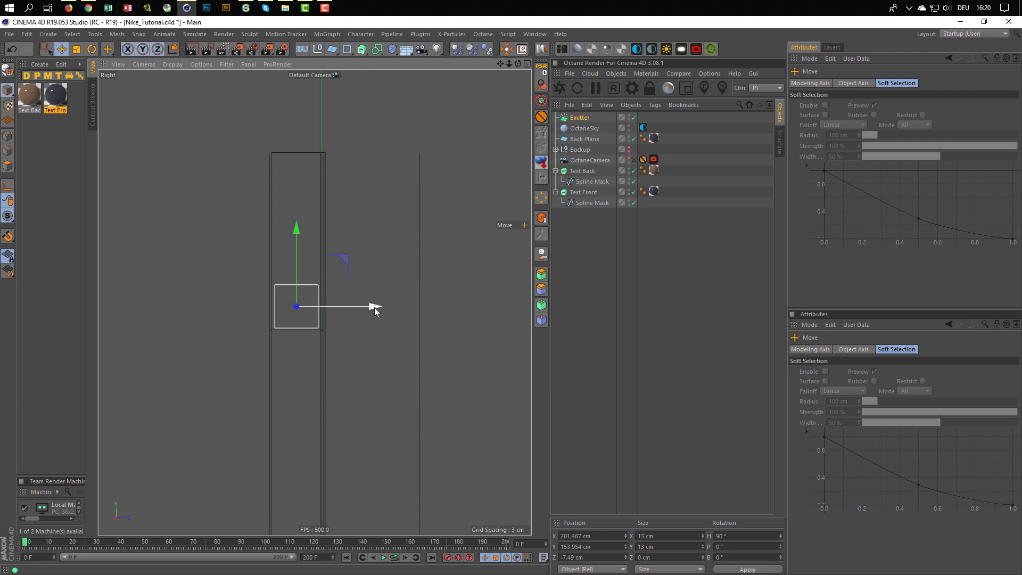
middle_click(366, 341)
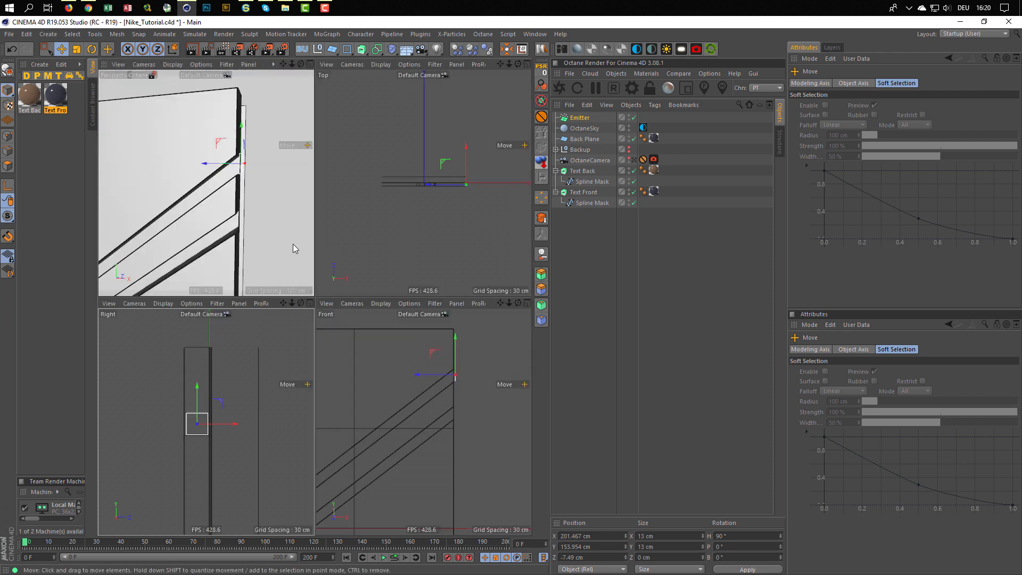
middle_click(293, 247)
scroll(407, 250, "up", 3)
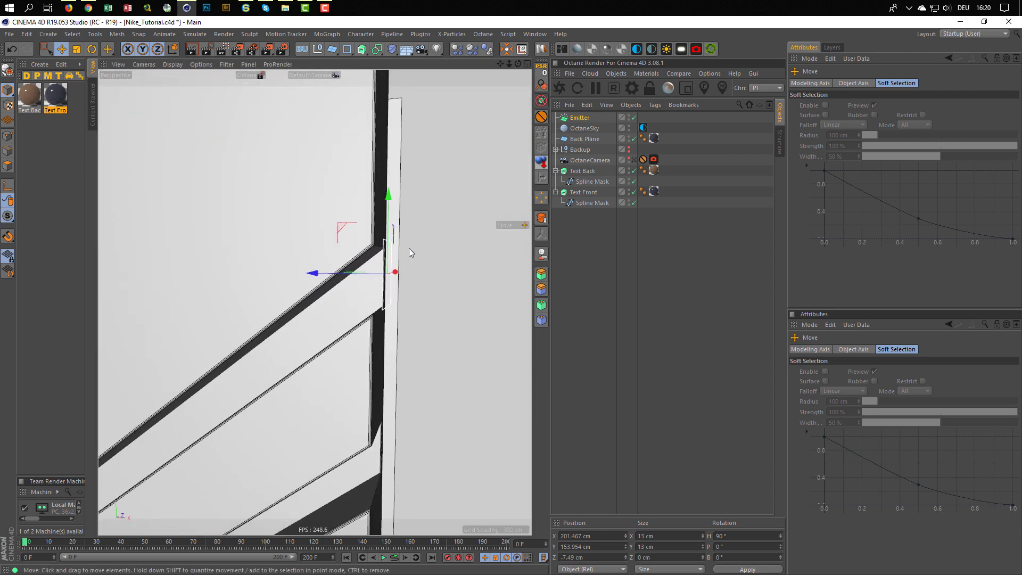
middle_click(394, 265)
middle_click(427, 352)
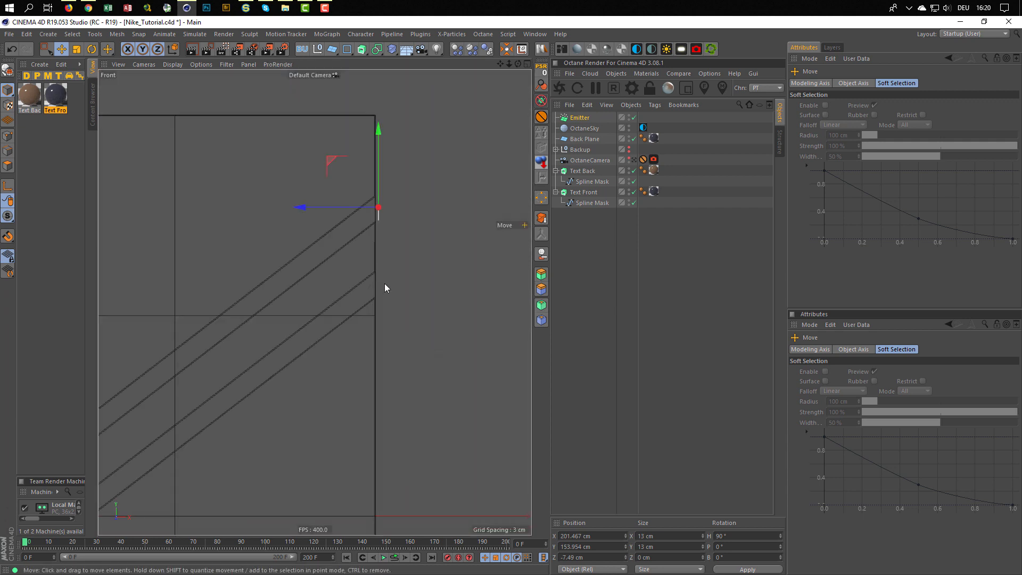
scroll(404, 203, "up", 3)
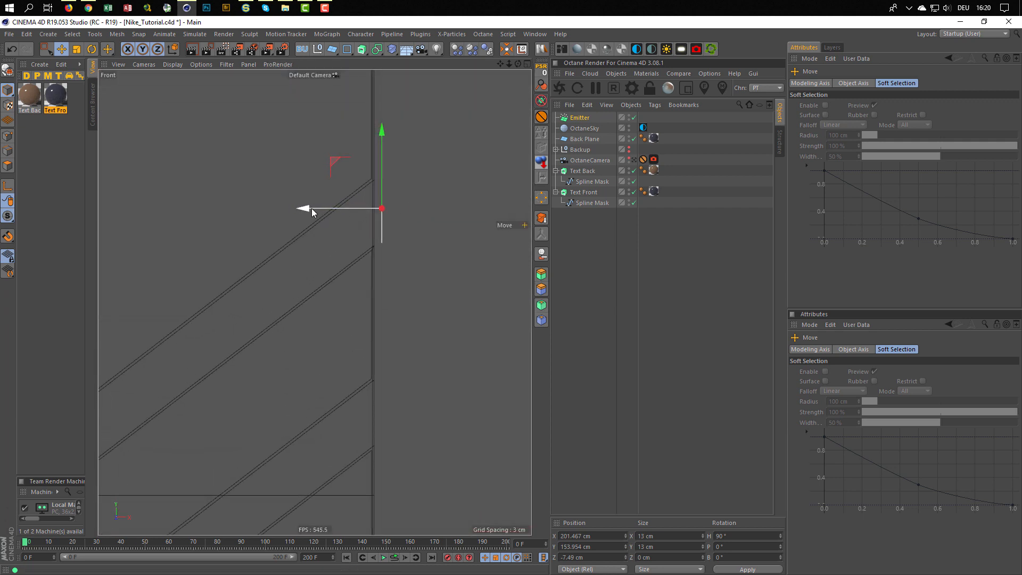
left_click_drag(312, 209, 298, 209)
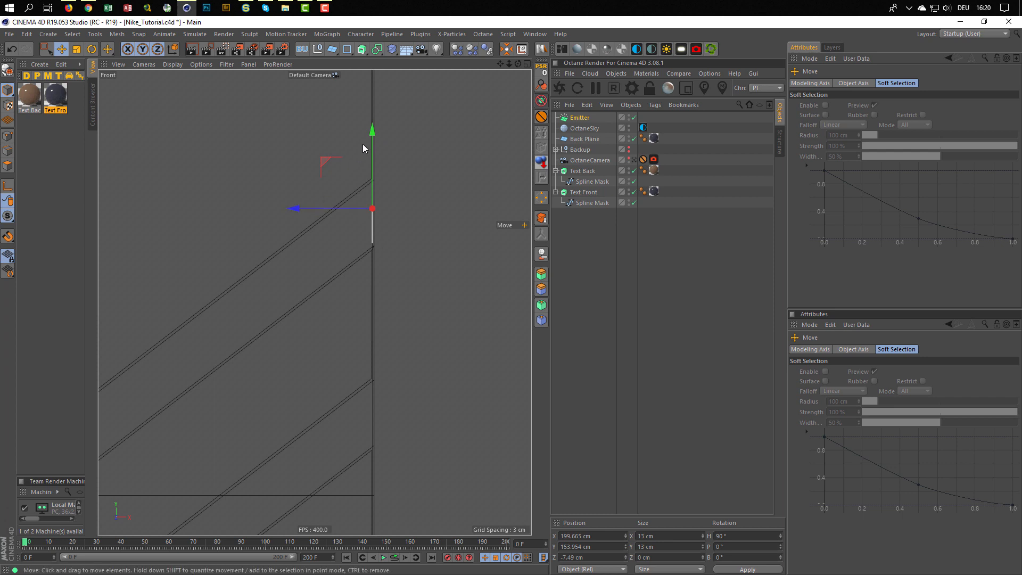
left_click_drag(372, 130, 373, 137)
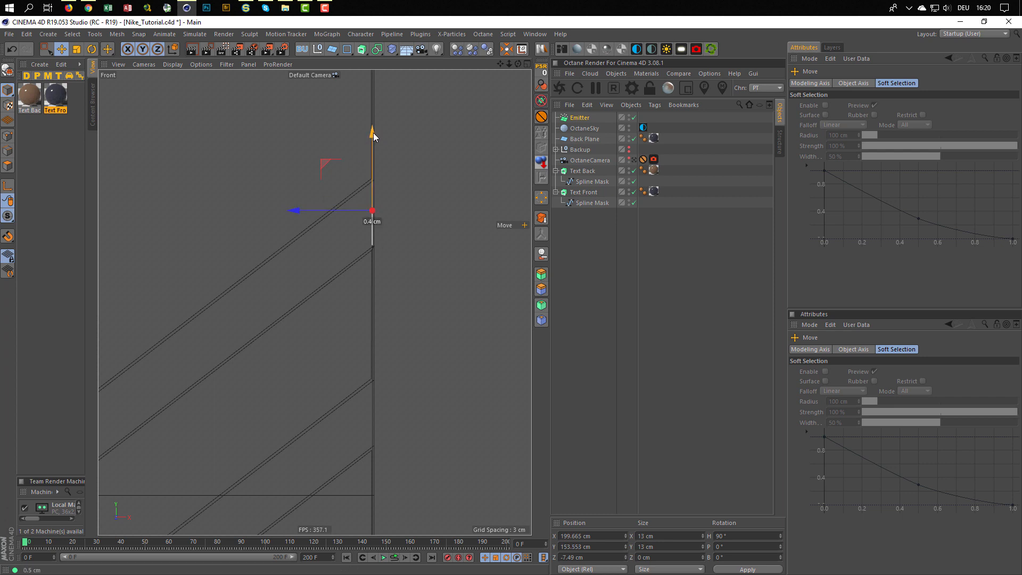
- Reduce the emitter's X-Size and Y-Size to 12 cm
left_click(578, 295)
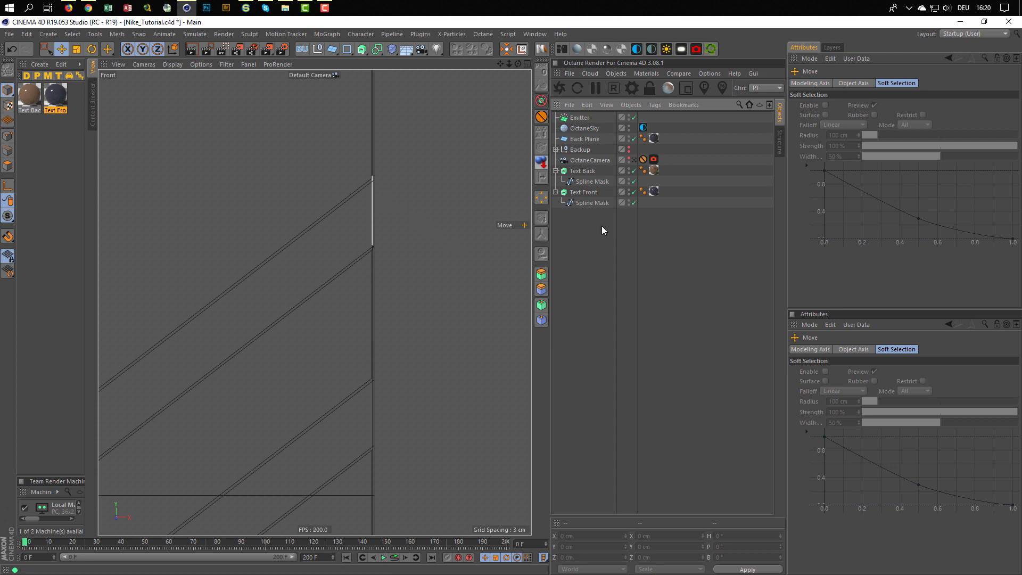
left_click(580, 116)
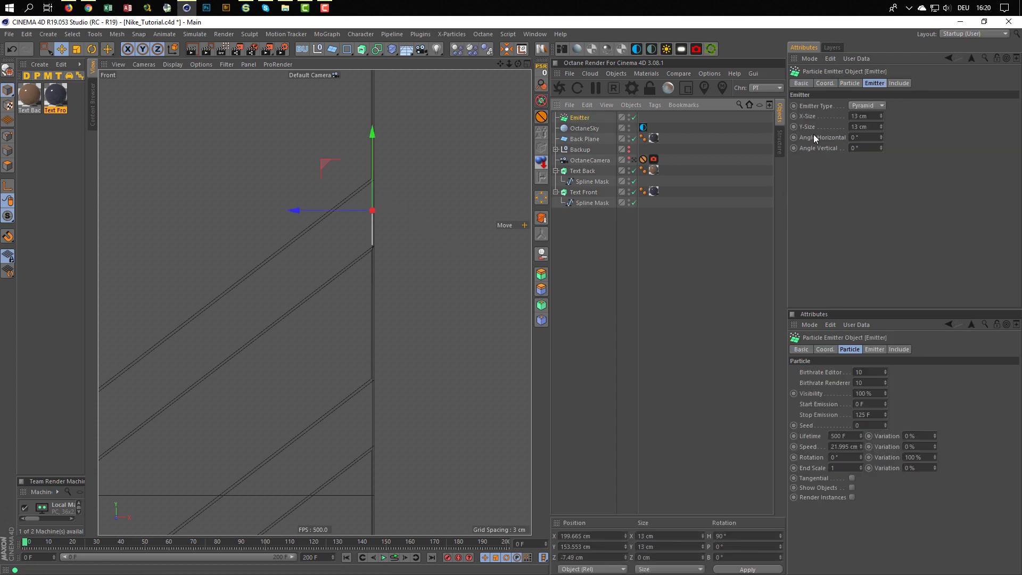
left_click(852, 115)
type("12")
key("Tab")
type("12")
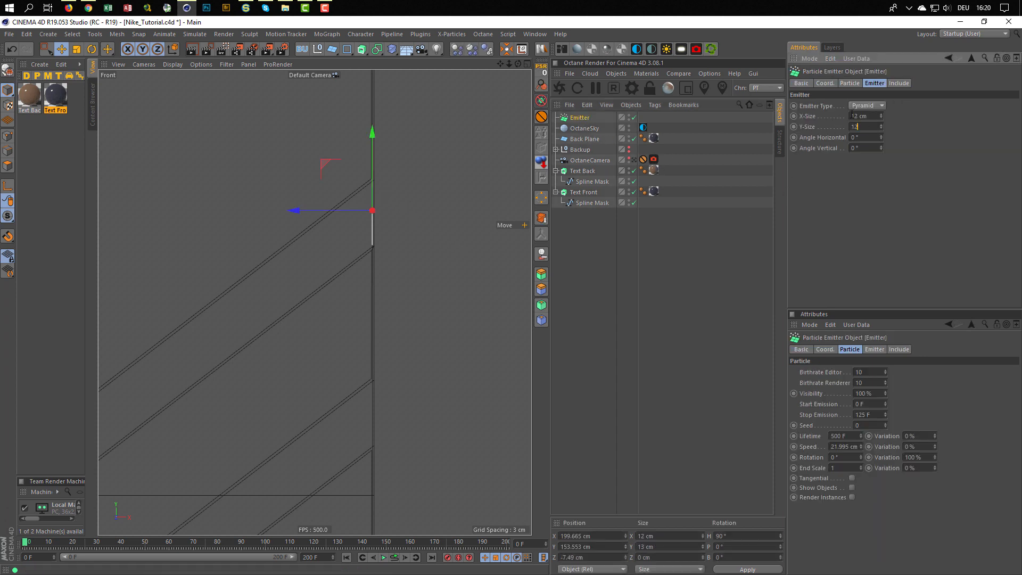
key("Return")
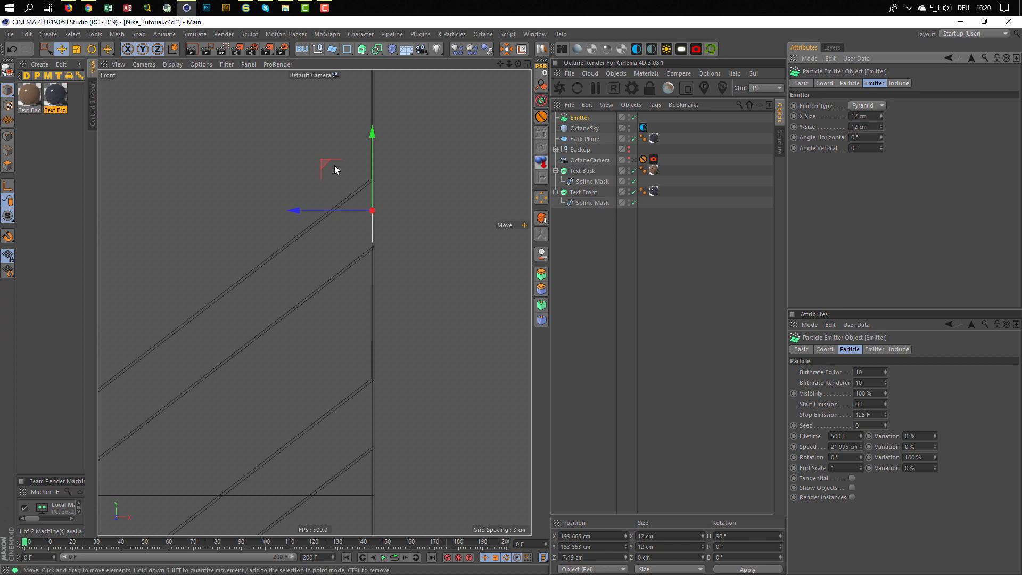
- Lower the emitter to about Y 153.1 cm inside the channel opening and play the animation to check the particles
left_click_drag(373, 133, 374, 140)
left_click(396, 207)
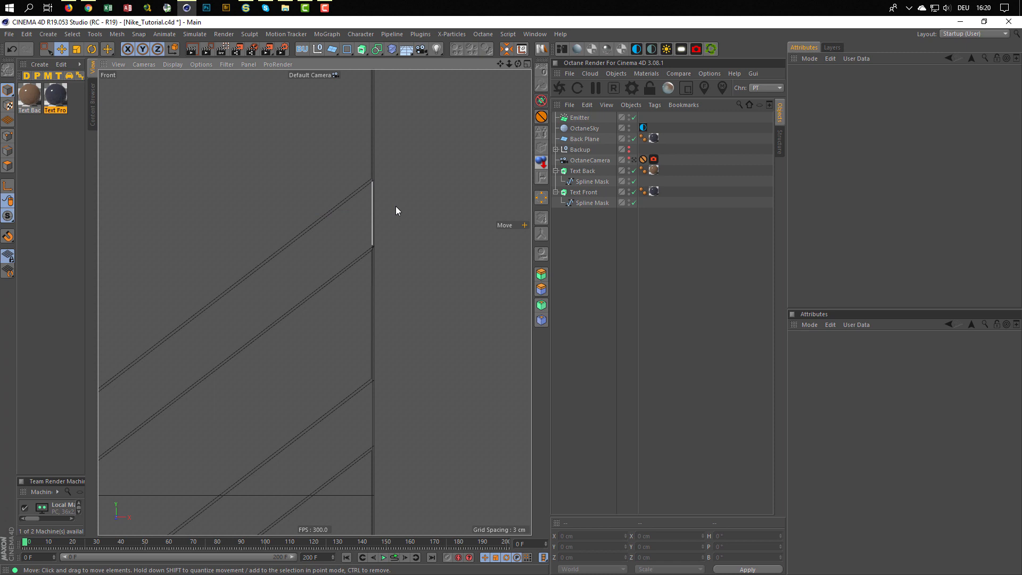
left_click(395, 557)
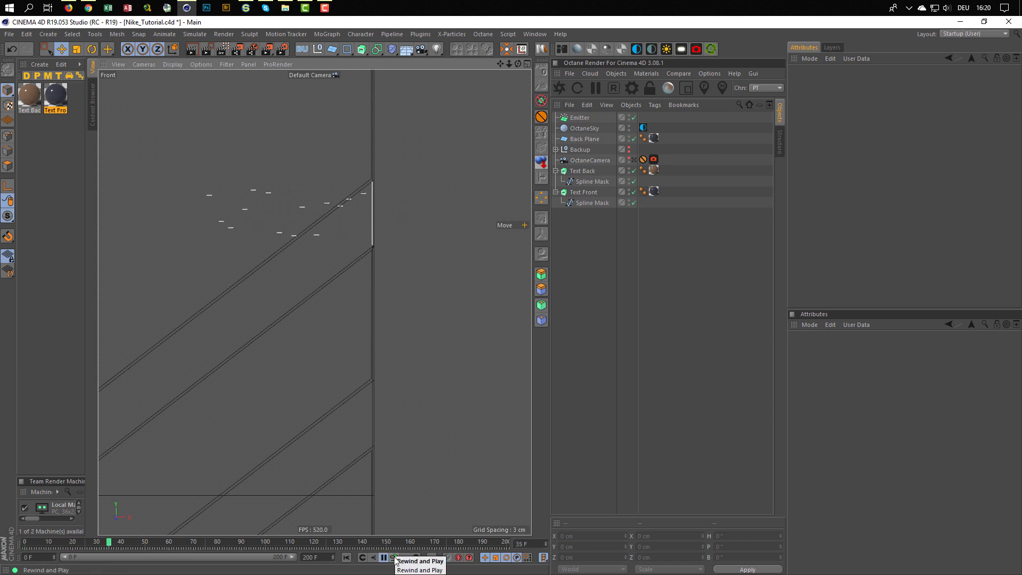
left_click(395, 557)
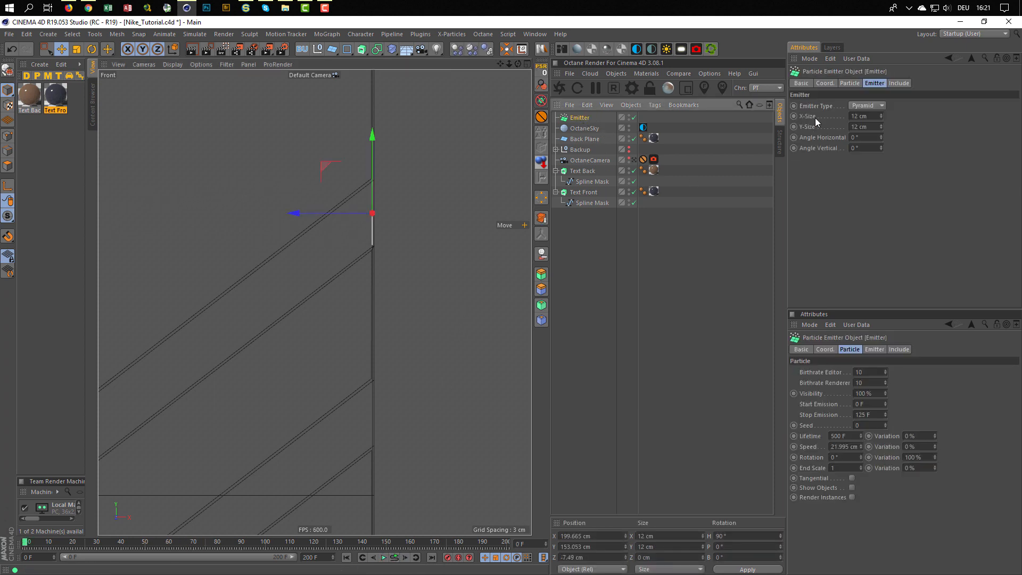
- Set the emitter's editor and renderer birthrates to 1, stop emission to 1000 F, and speed to 50 cm with 100% variation
left_click(850, 83)
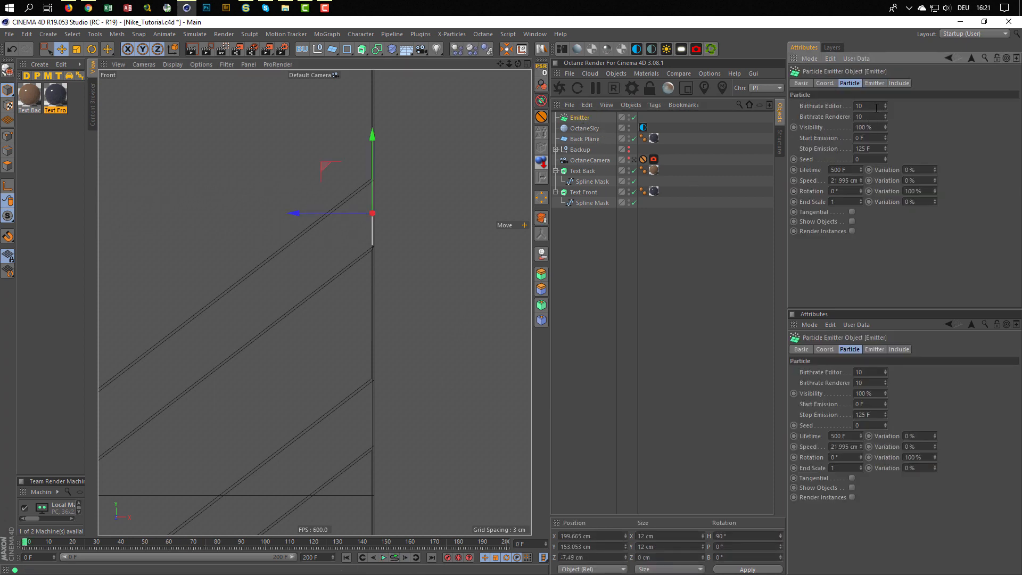
left_click(876, 107)
left_click(844, 180)
type("50")
key("Return")
type("100")
left_click(881, 149)
type("10")
- Add a sphere as a child of the emitter
middle_click(421, 269)
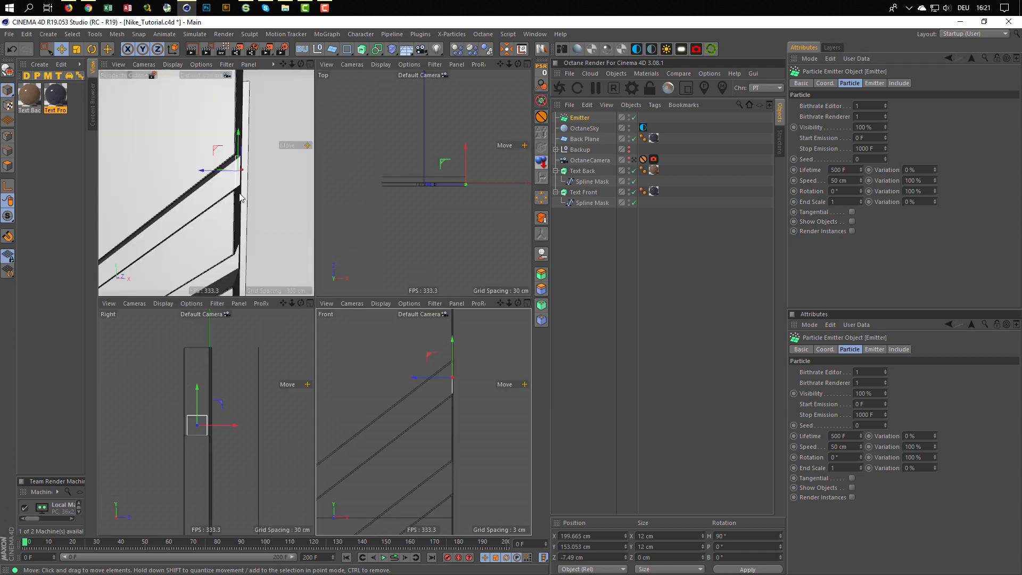
middle_click(246, 190)
left_click_drag(355, 278, 378, 277, "alt")
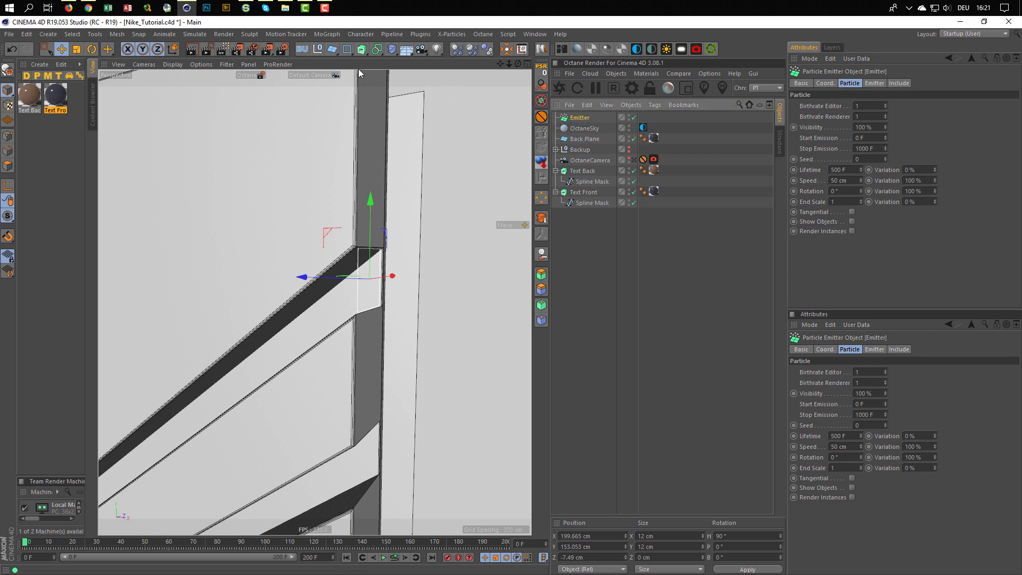
left_click(333, 49)
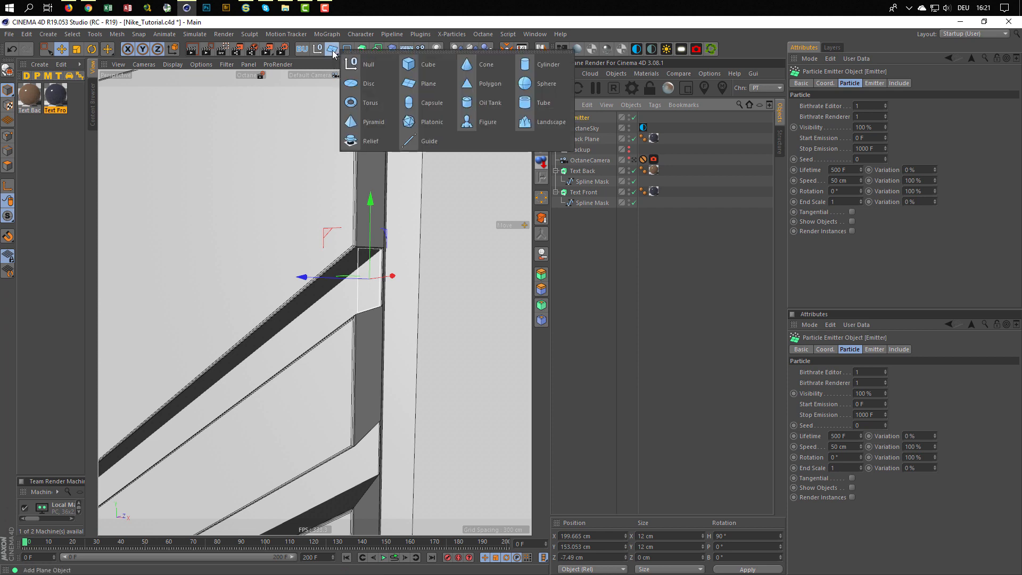
left_click(543, 84, "shift")
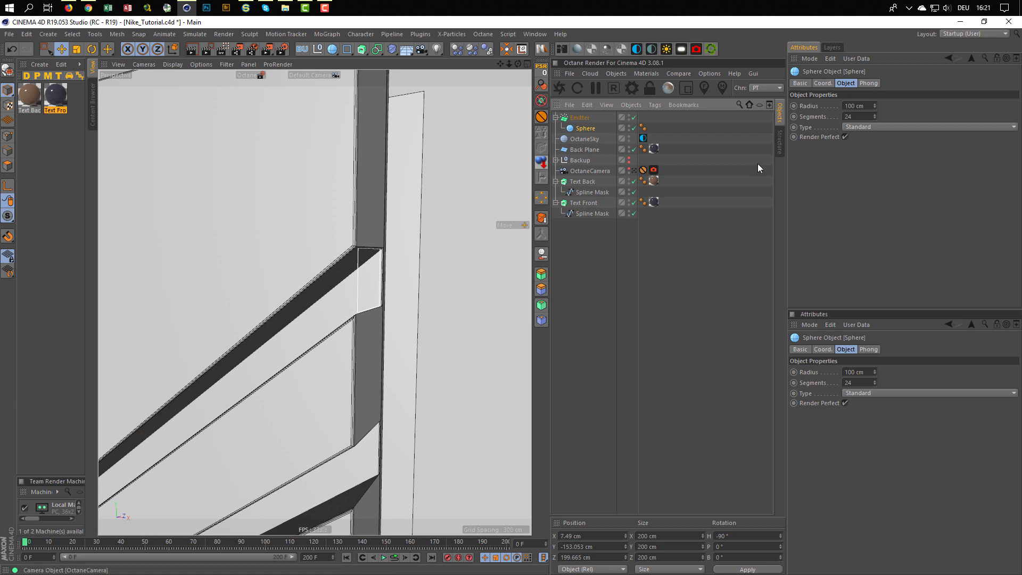
- Set the sphere's radius to 5 cm and reset its position and rotation to zero at the emitter
left_click_drag(865, 107, 829, 127)
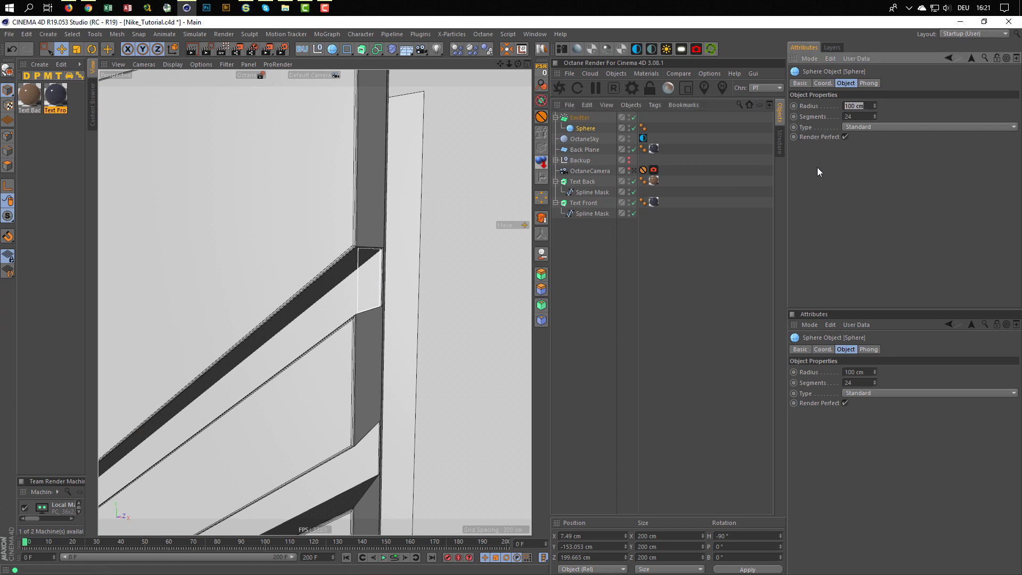
type("5")
key("Return")
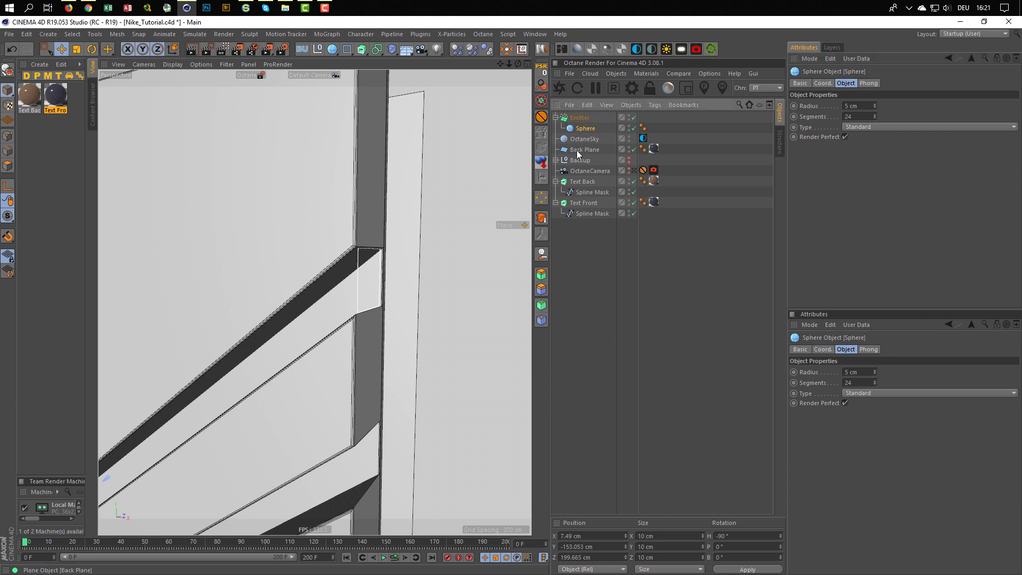
left_click(541, 68)
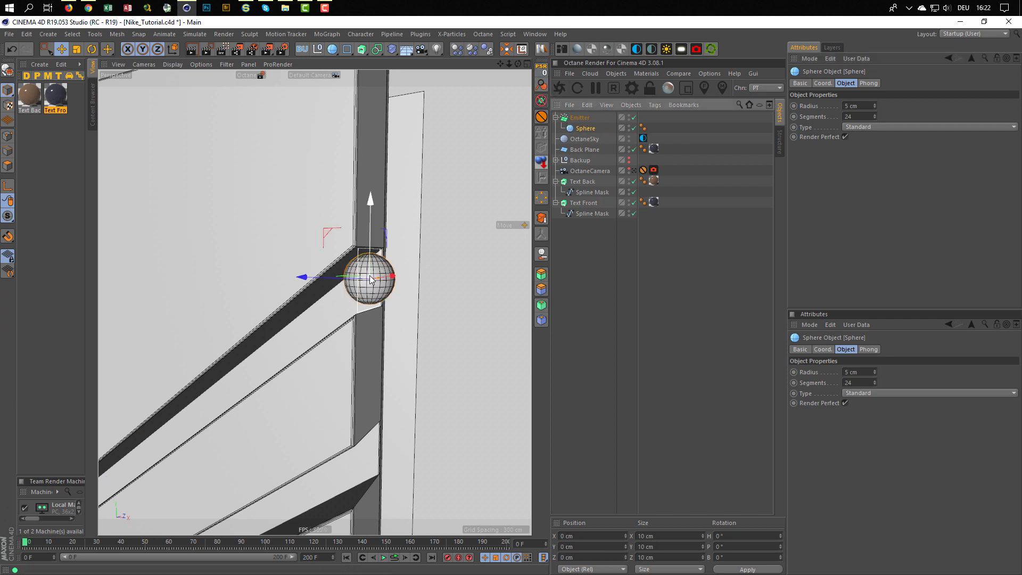
left_click_drag(371, 279, 393, 289, "alt")
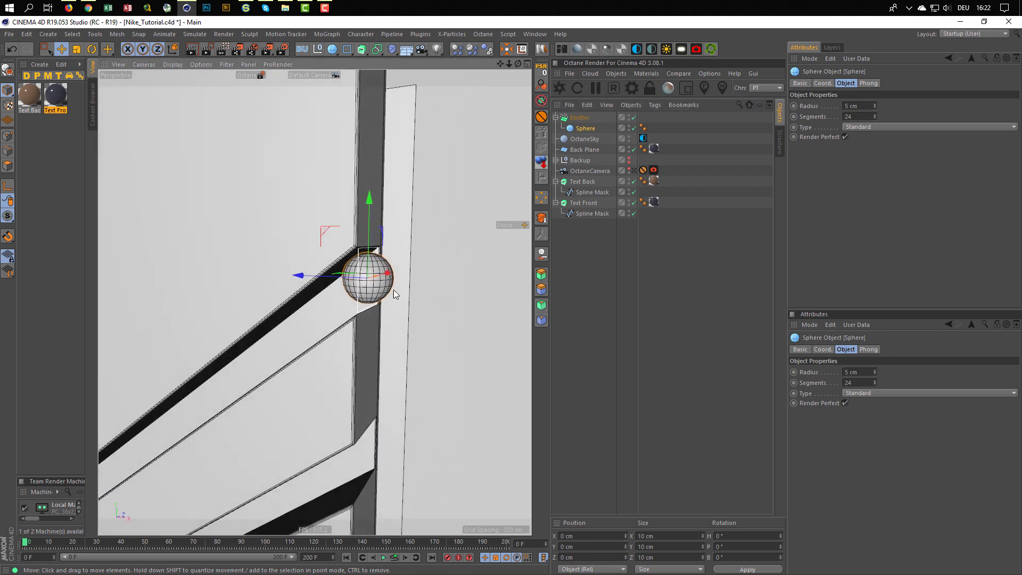
- Enable Show Objects for the emitter's particles and play the animation to preview the emitted spheres
left_click(584, 118)
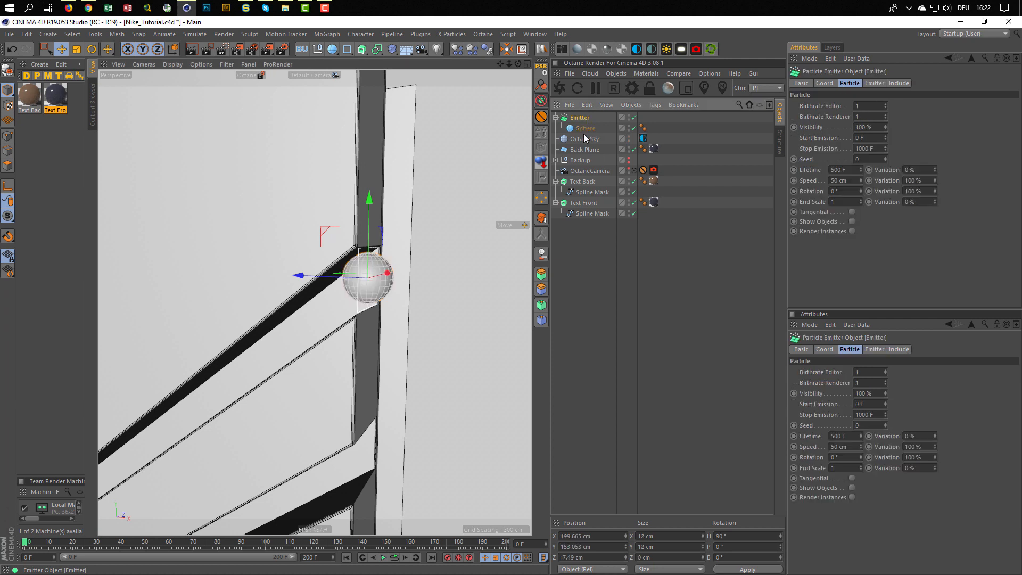
left_click(852, 221)
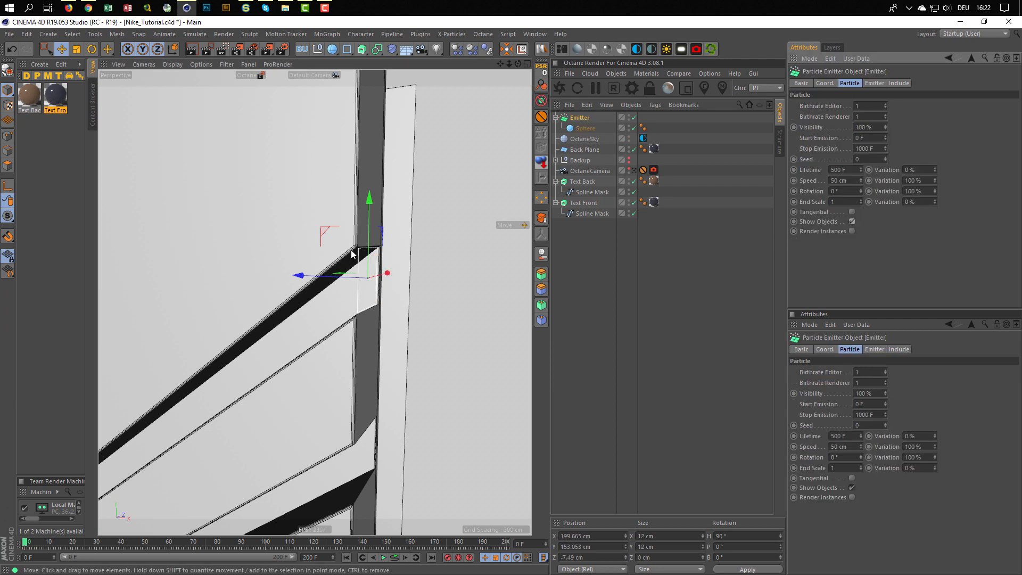
middle_click_drag(351, 254, 364, 229, "alt")
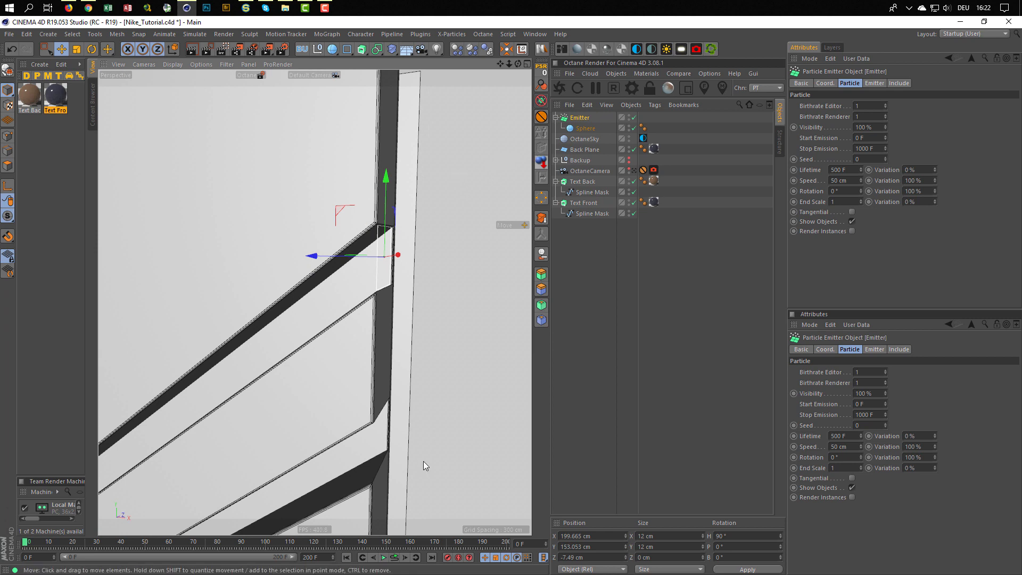
left_click(394, 558)
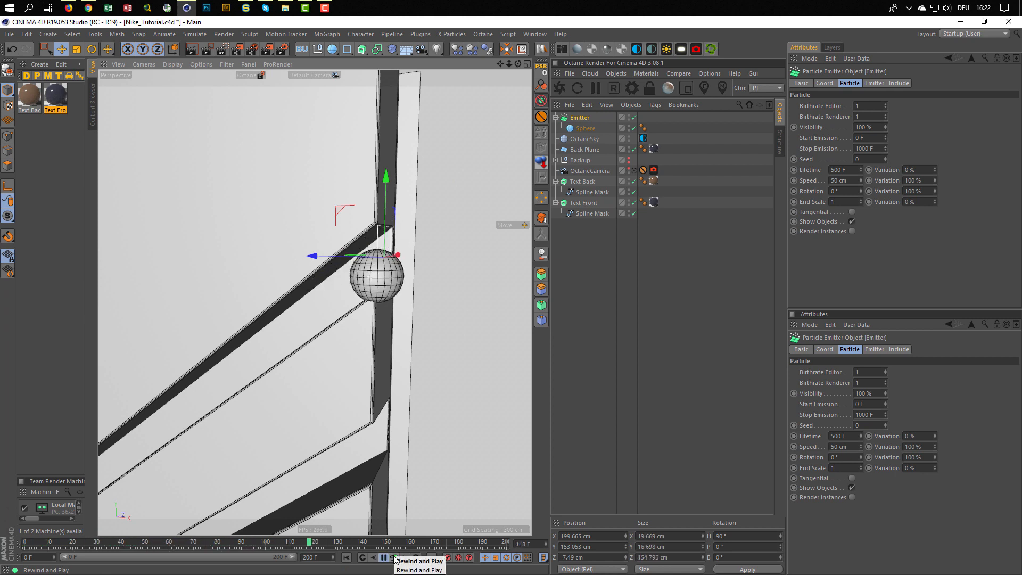
left_click(395, 558)
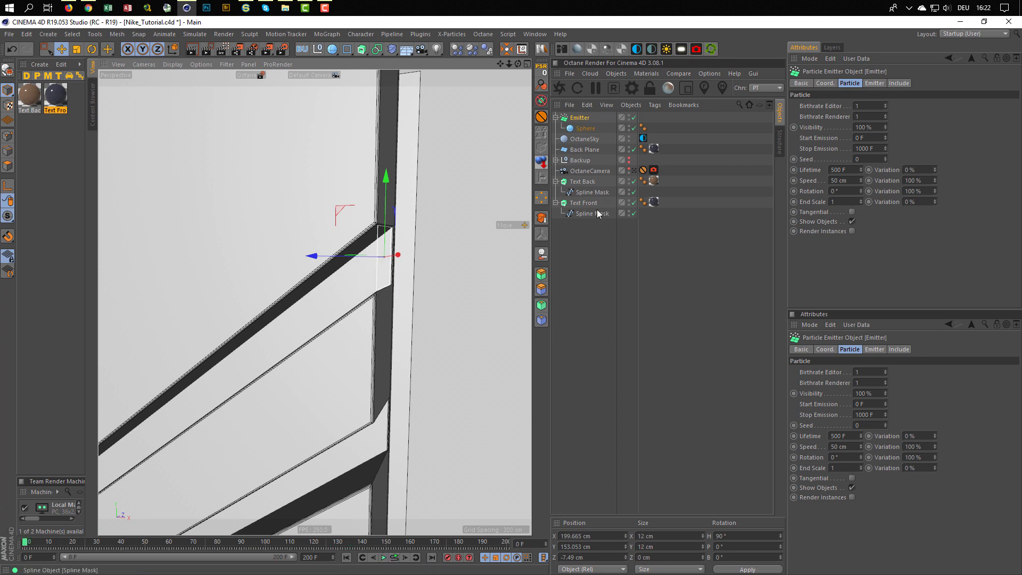
- Try moving the emitter's child sphere to about -62 cm along Z and play the animation to compare the emission
left_click(584, 128)
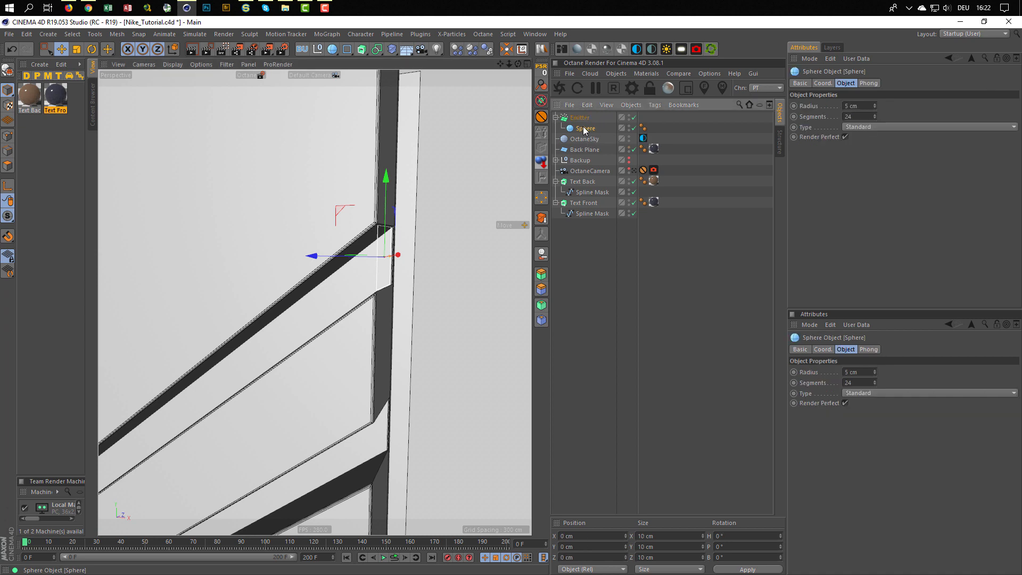
left_click_drag(315, 256, 519, 265)
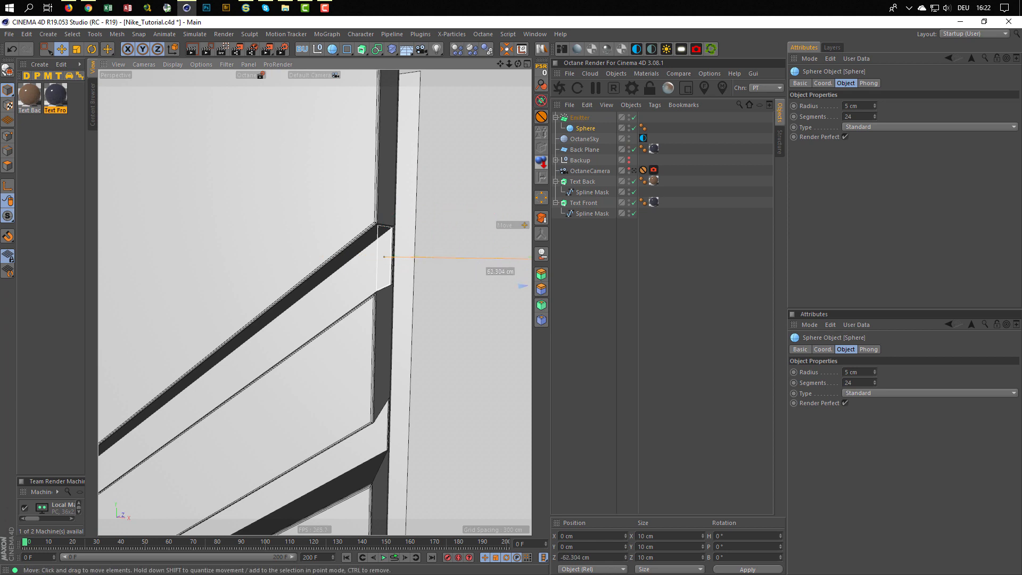
left_click(394, 558)
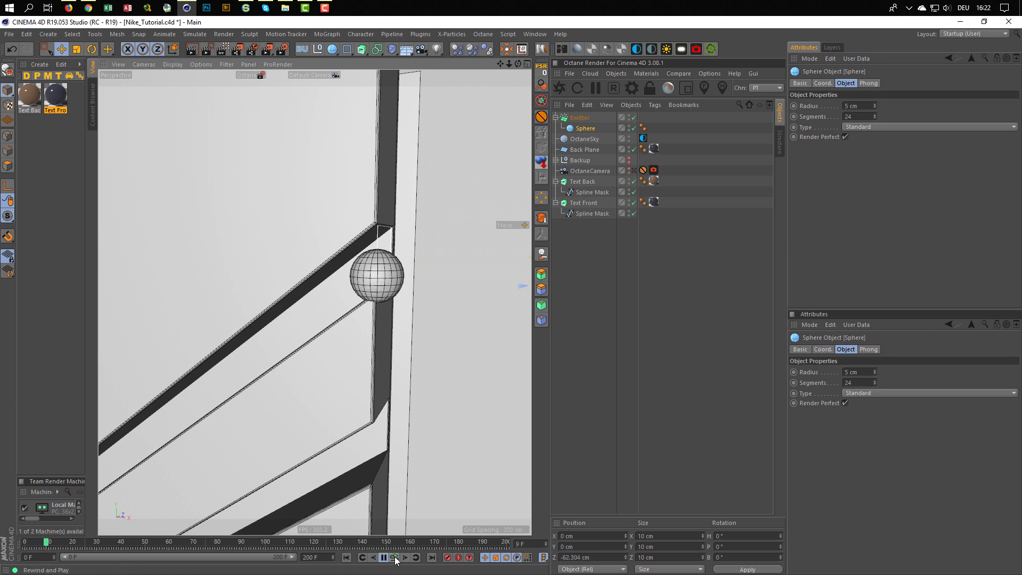
left_click(394, 557)
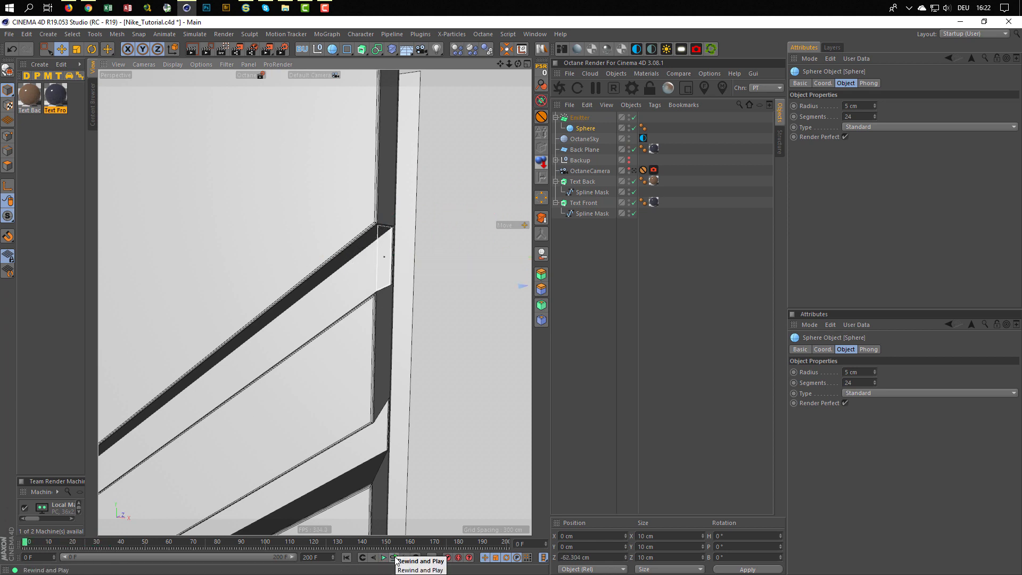
key("ctrl+z")
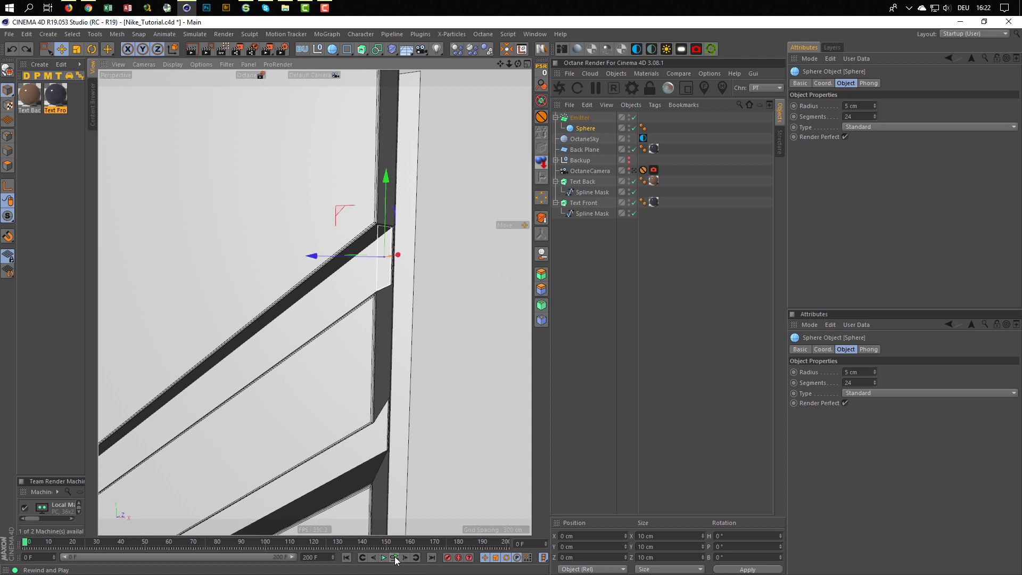
- Turn the emitter's child sphere into a rigid body
left_click(583, 129)
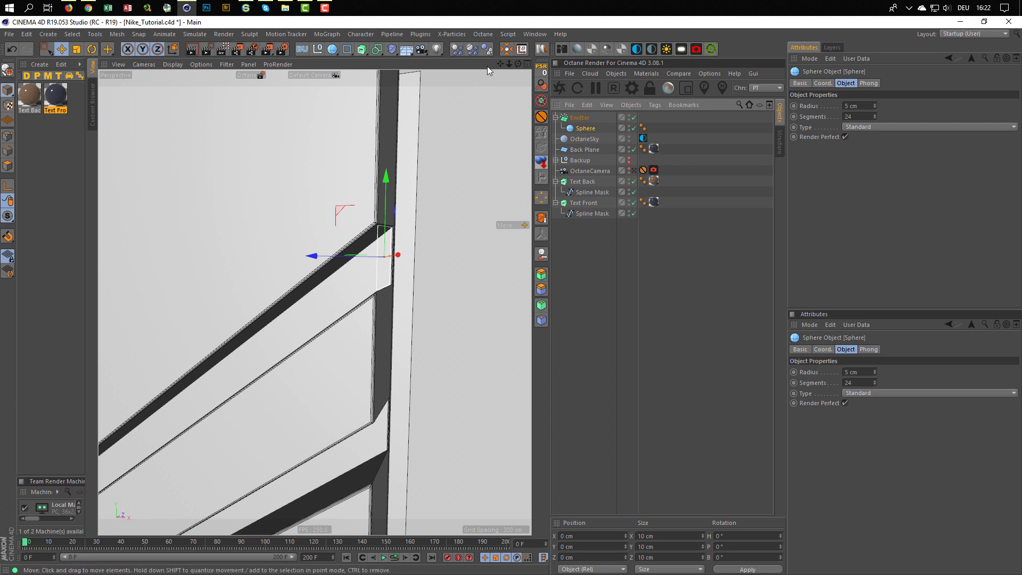
left_click(457, 50)
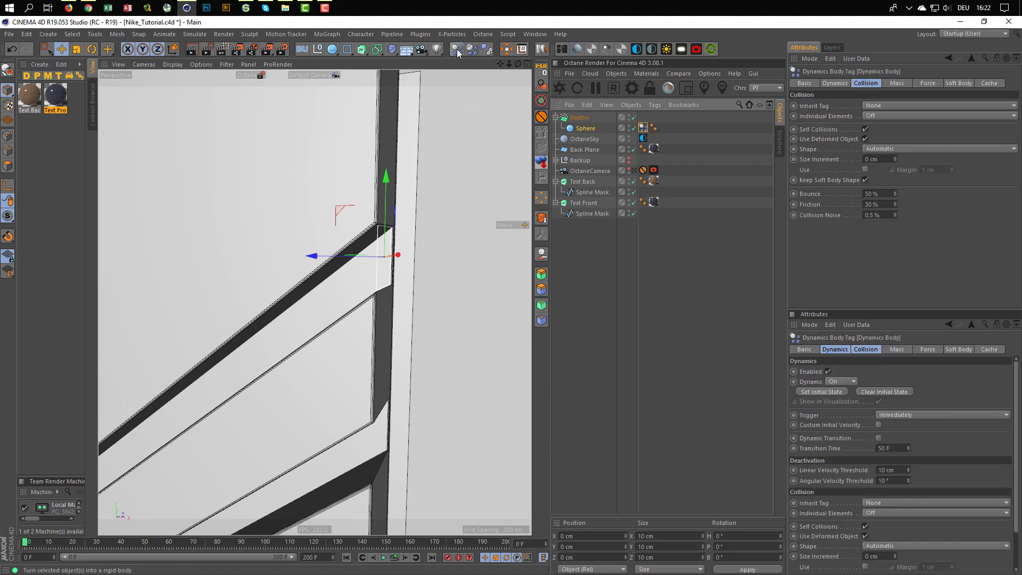
right_click(573, 127)
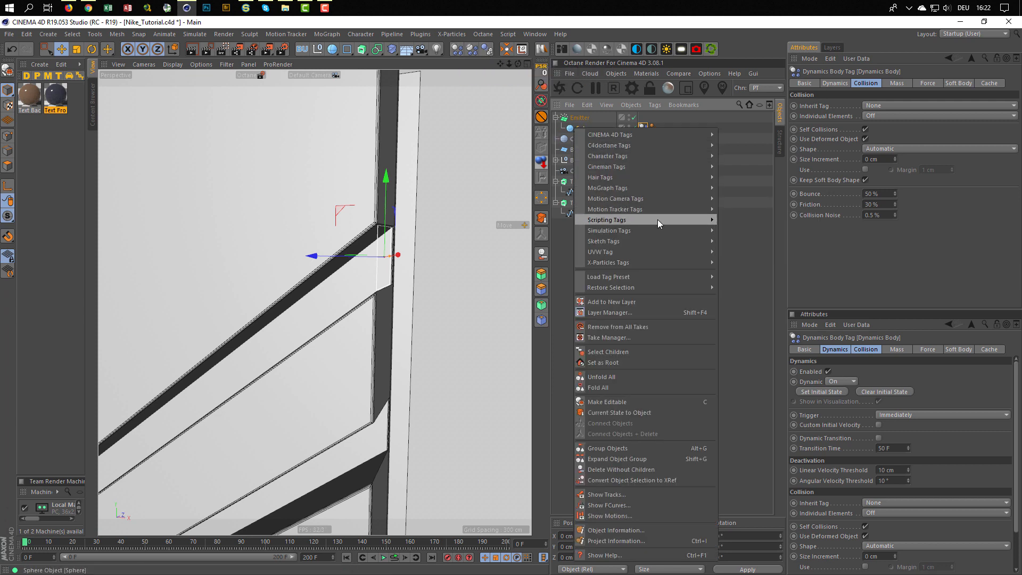
mouse_move(659, 230)
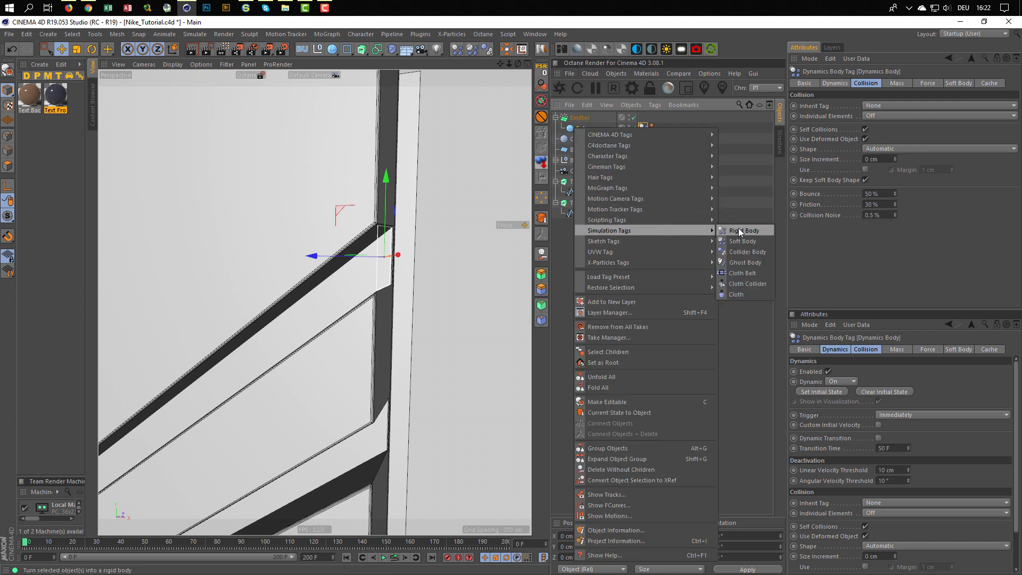
left_click(756, 39)
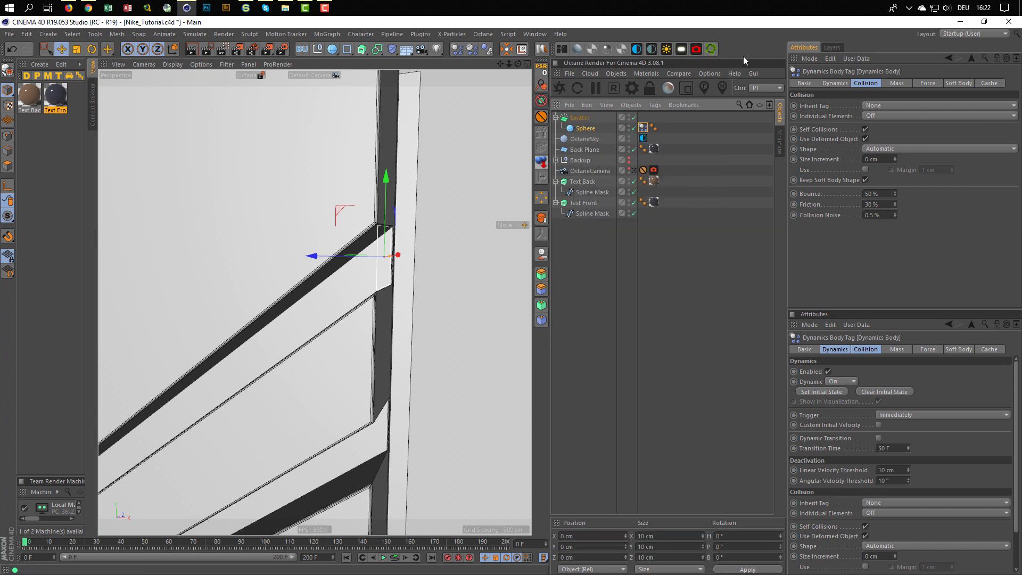
- Make the Text Back, Text Front and Back Plane objects collider bodies
left_click(591, 184)
left_click(581, 203, "ctrl")
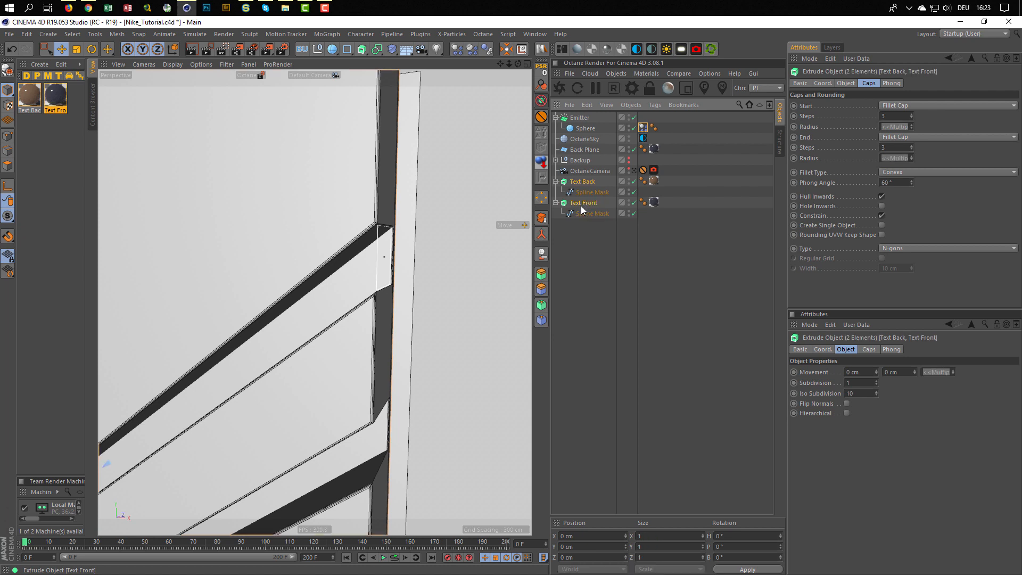
left_click(589, 151, "ctrl")
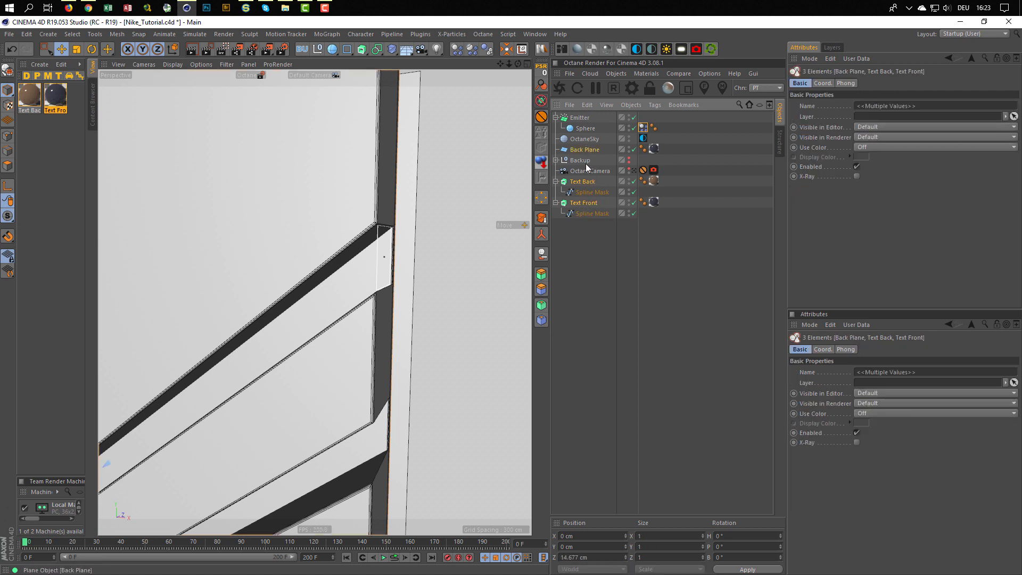
left_click(488, 55)
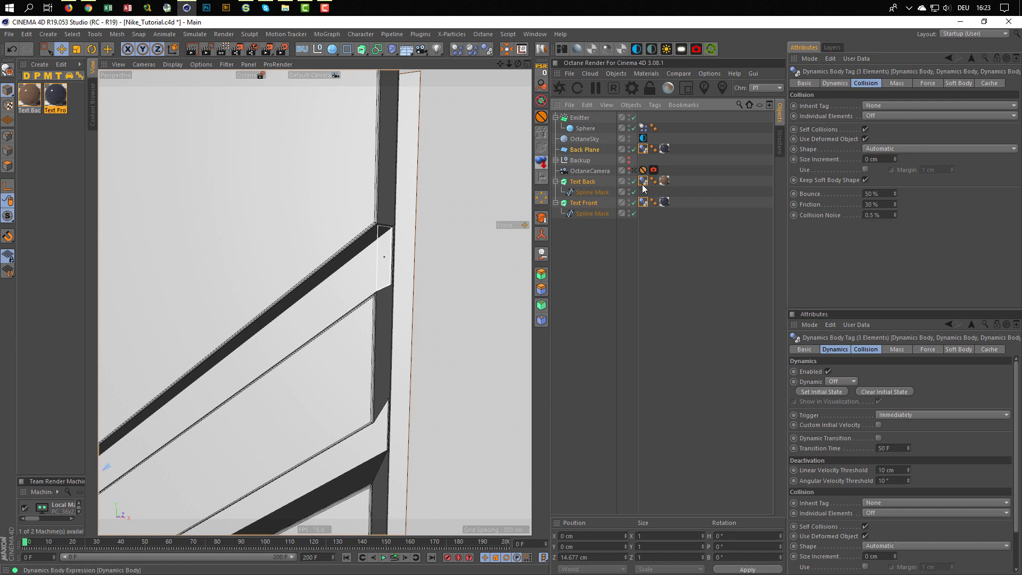
- Set both bounce and friction to 10% for the three collider bodies
left_click(887, 194)
type("10")
key("Tab")
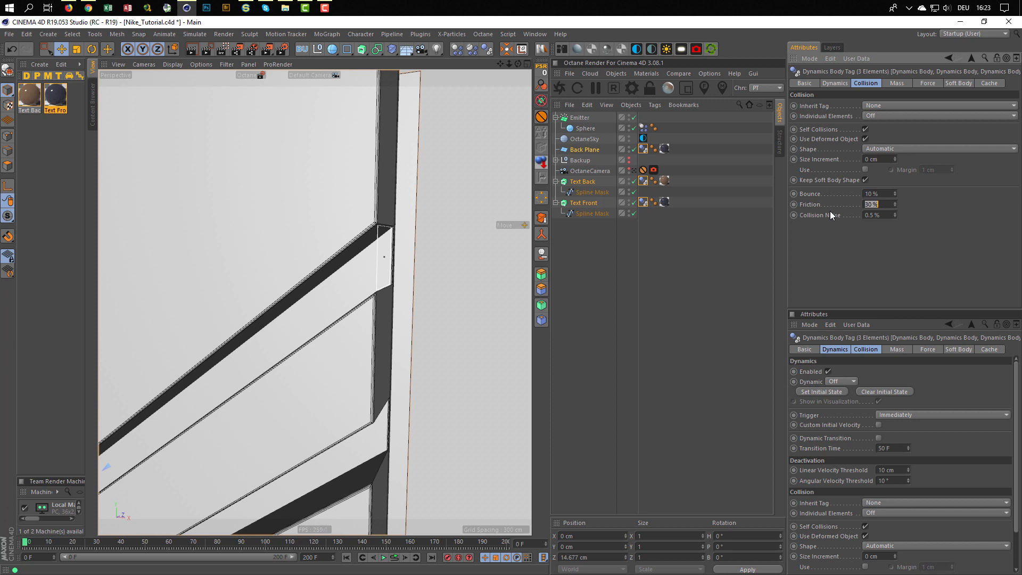
type("10")
- Set the collision shape of the Text Back and Text Front colliders to Static Mesh
left_click(644, 180)
left_click(645, 202, "ctrl")
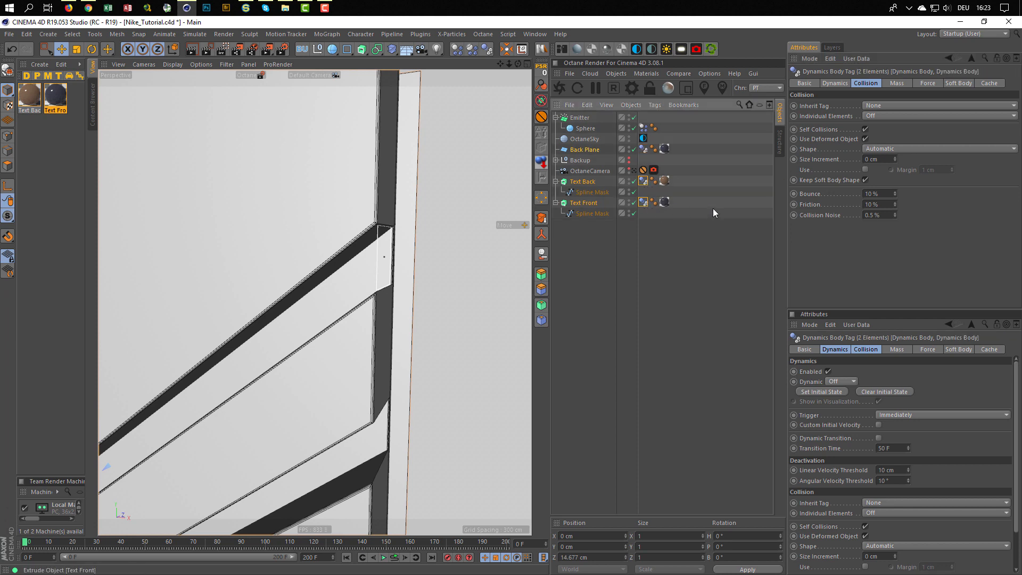
left_click(873, 152)
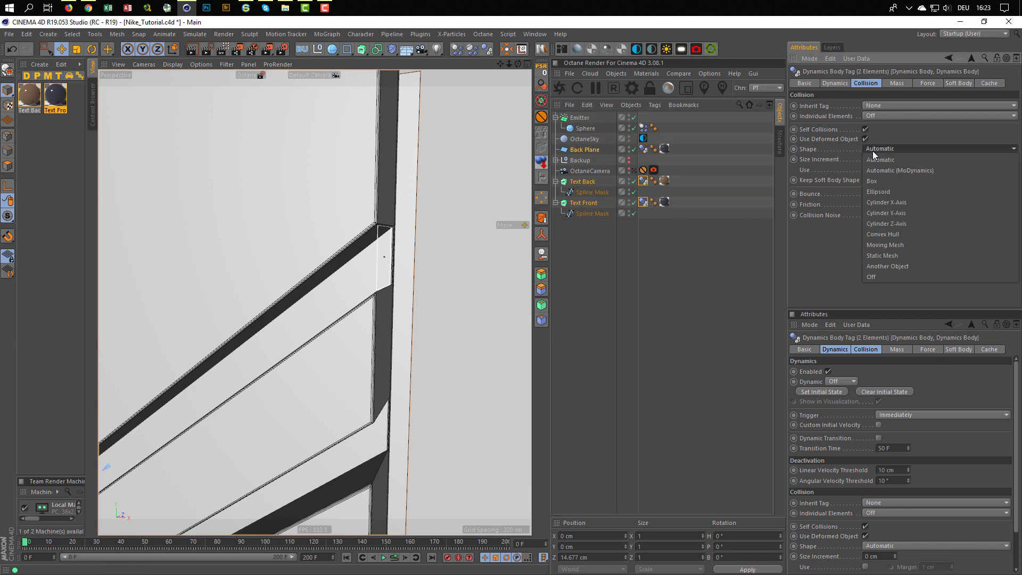
left_click(872, 255)
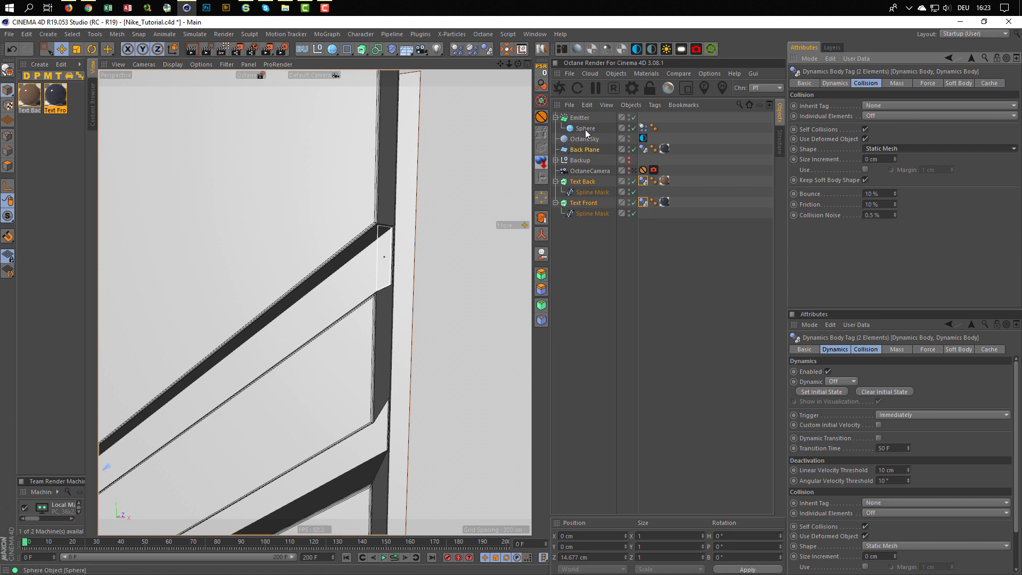
- Set both bounce and friction of the sphere's rigid body to 10%
left_click(643, 129)
left_click_drag(883, 193, 816, 206)
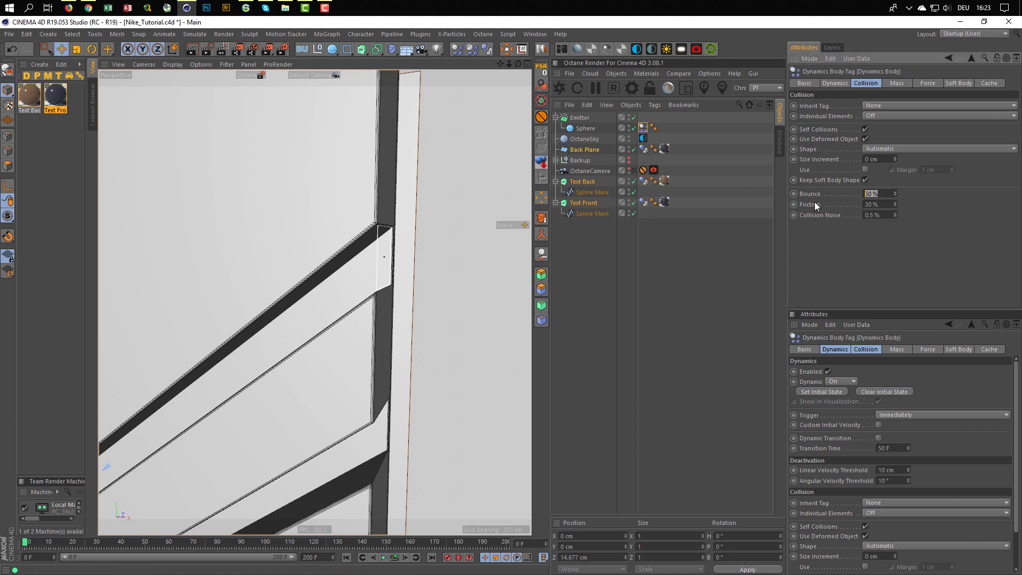
type("10")
key("Tab")
type("10")
key("Return")
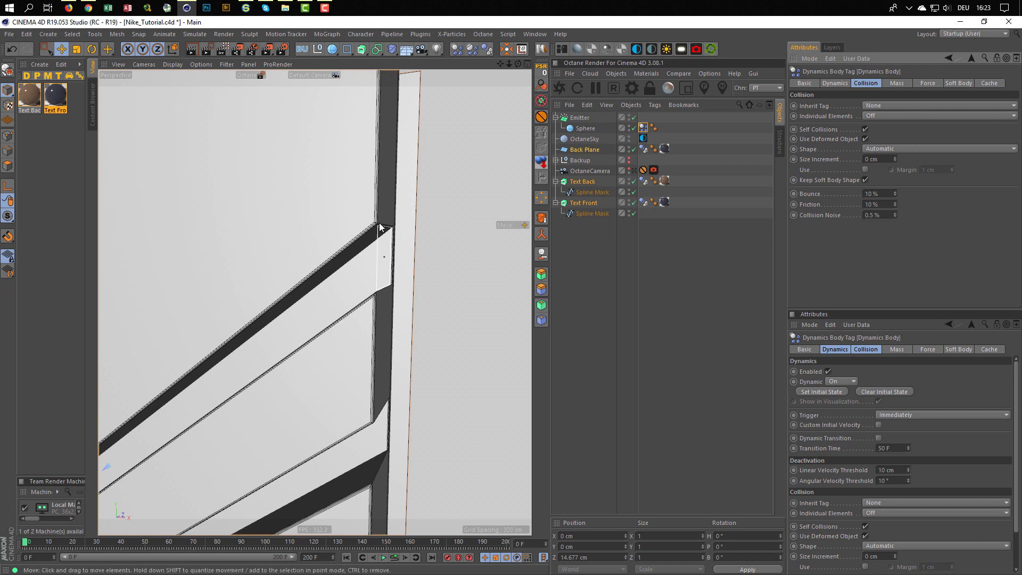
- Play the simulation from the start to check how the sphere moves through the slanted channel
left_click_drag(376, 225, 399, 188, "alt")
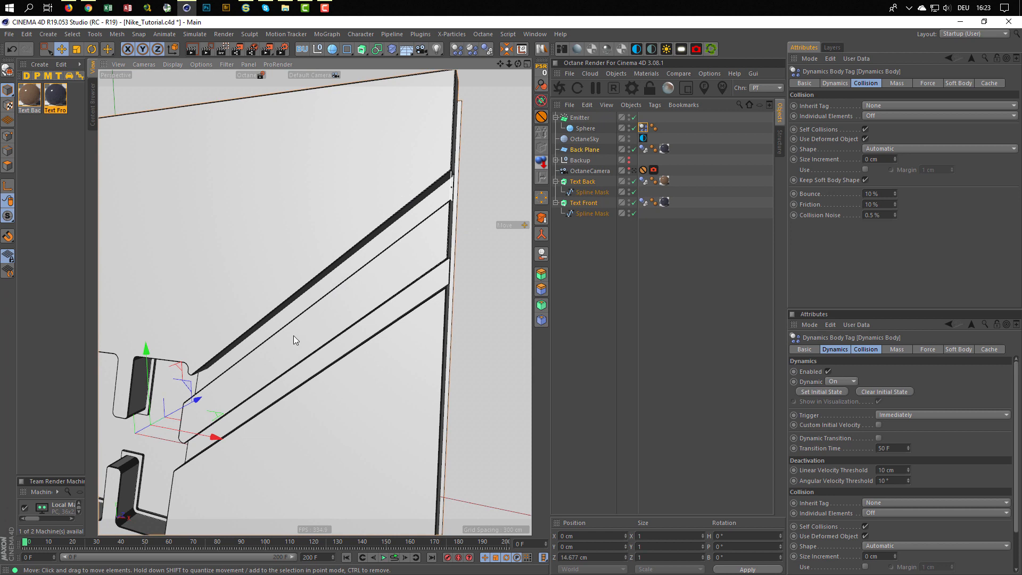
left_click_drag(375, 248, 349, 253, "alt")
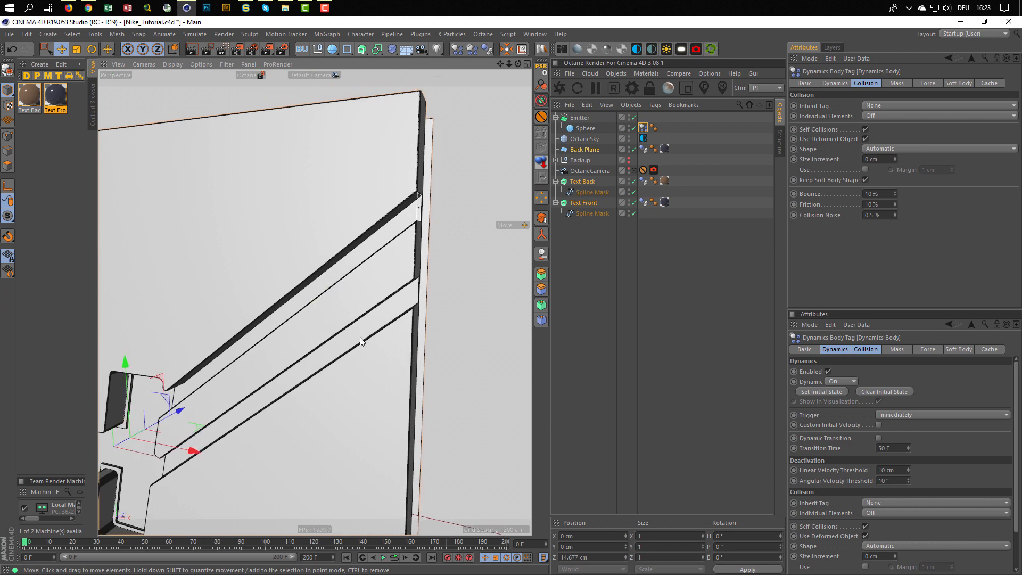
left_click(396, 559)
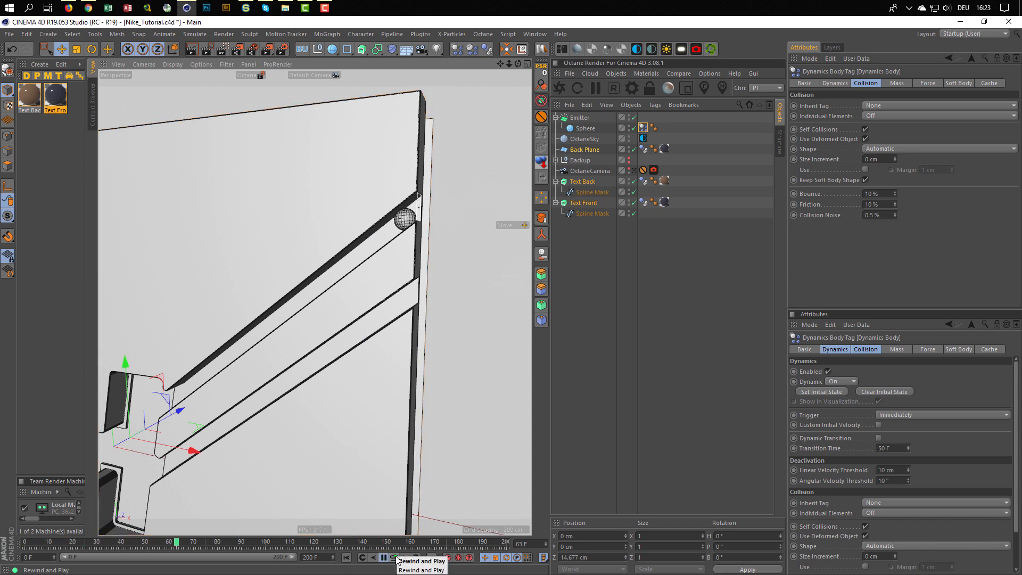
left_click(396, 559)
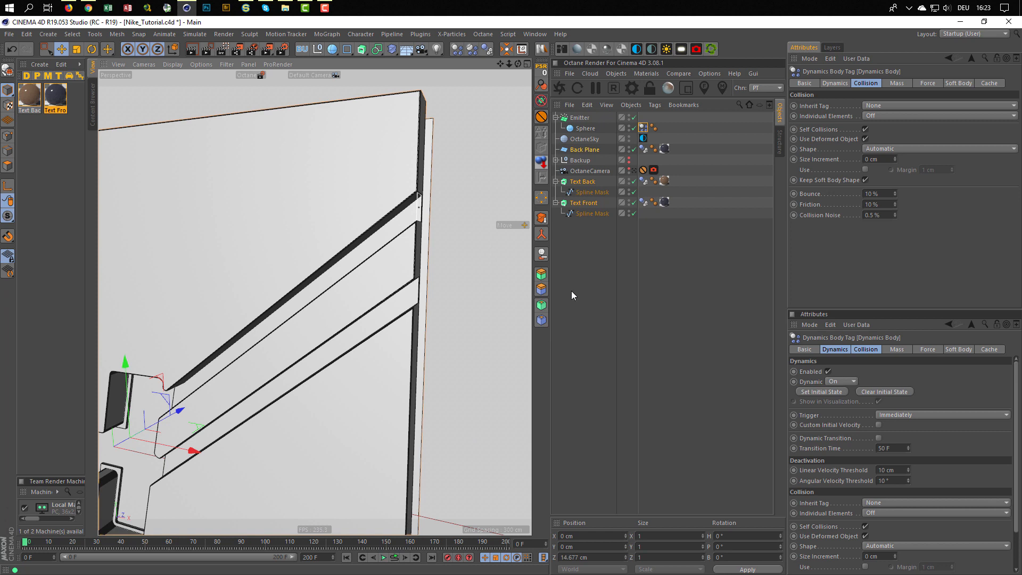
- Set the radius of the emitter's sphere to 4 cm
left_click(586, 130)
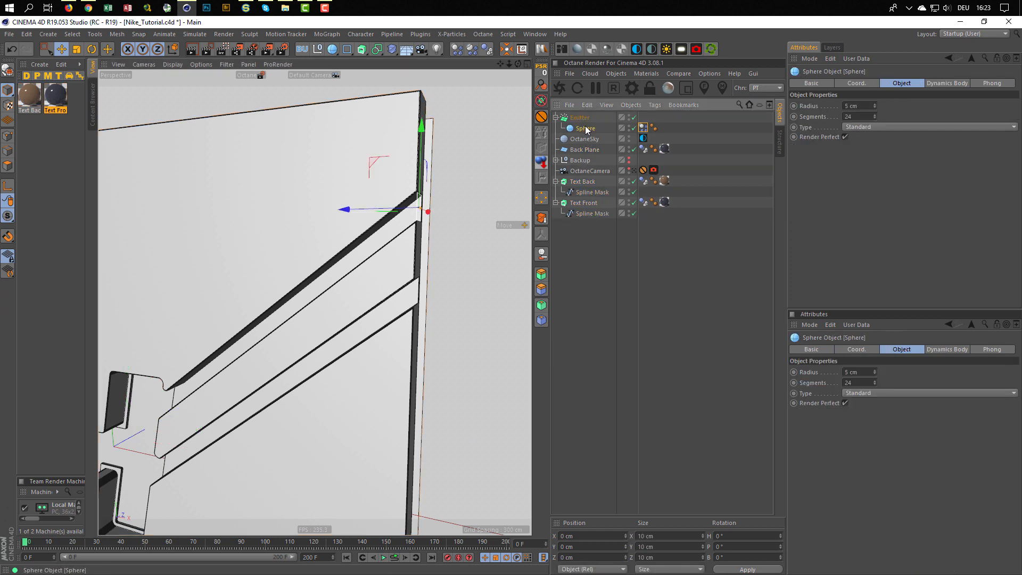
left_click_drag(859, 106, 822, 128)
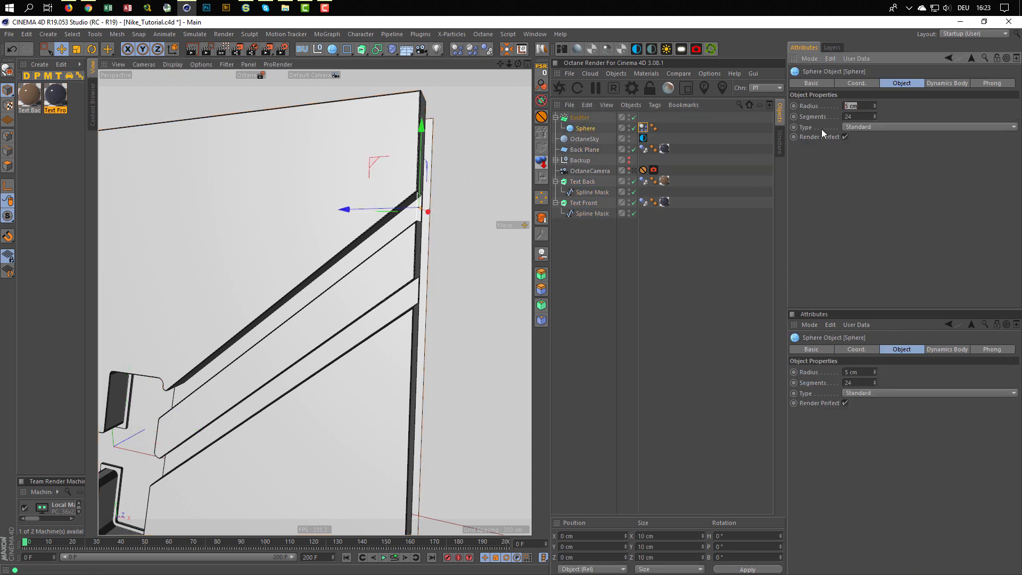
type("4")
key("Return")
- Replay the simulation and examine up close how the smaller spheres behave at the channel entrance
left_click(394, 558)
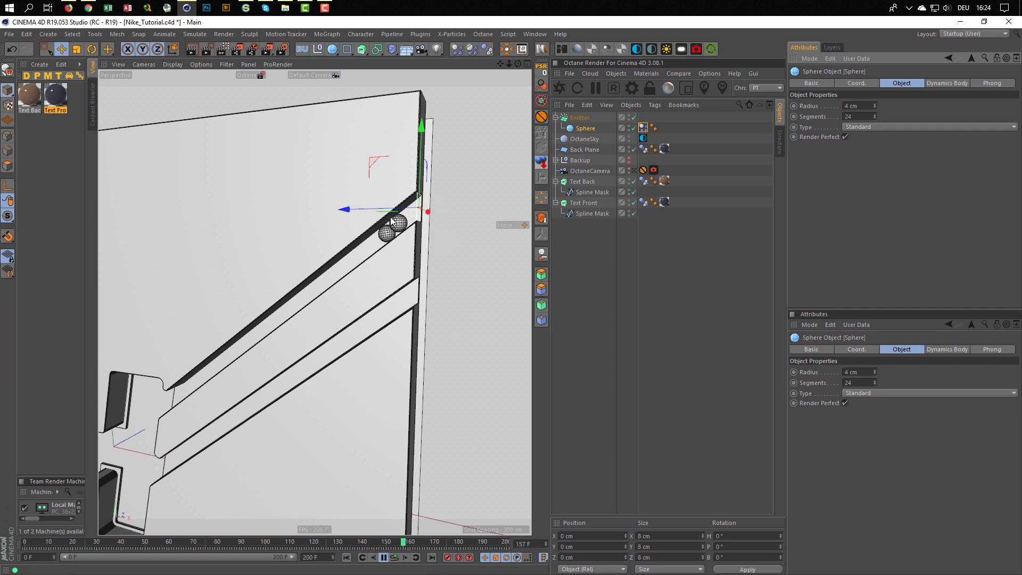
scroll(391, 216, "up", 10)
mouse_move(428, 223)
left_mouse_down("alt")
mouse_move(381, 214)
mouse_move(429, 226)
left_mouse_up("alt")
scroll(429, 226, "down", 10)
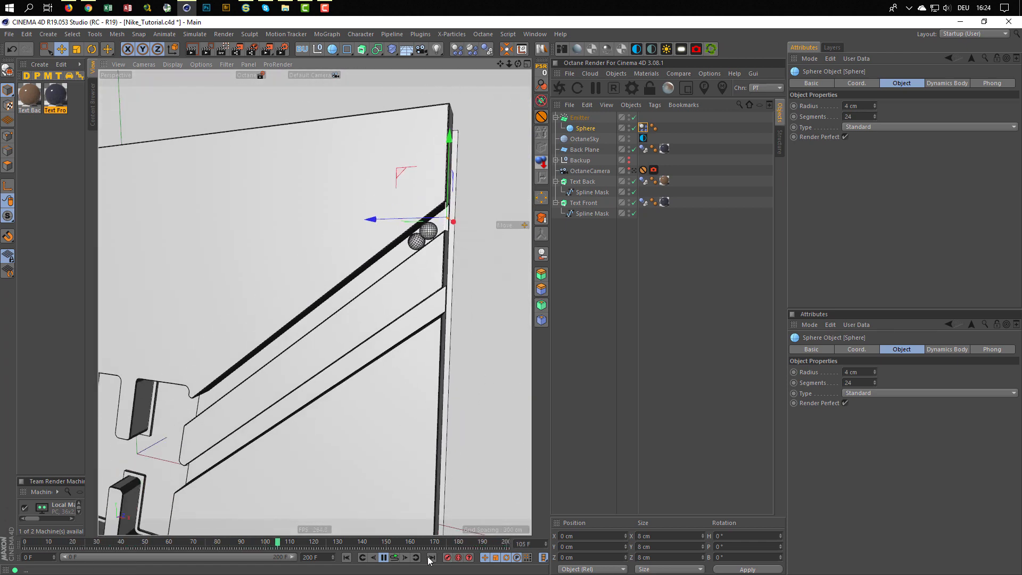
left_click(388, 558)
key("shift+f")
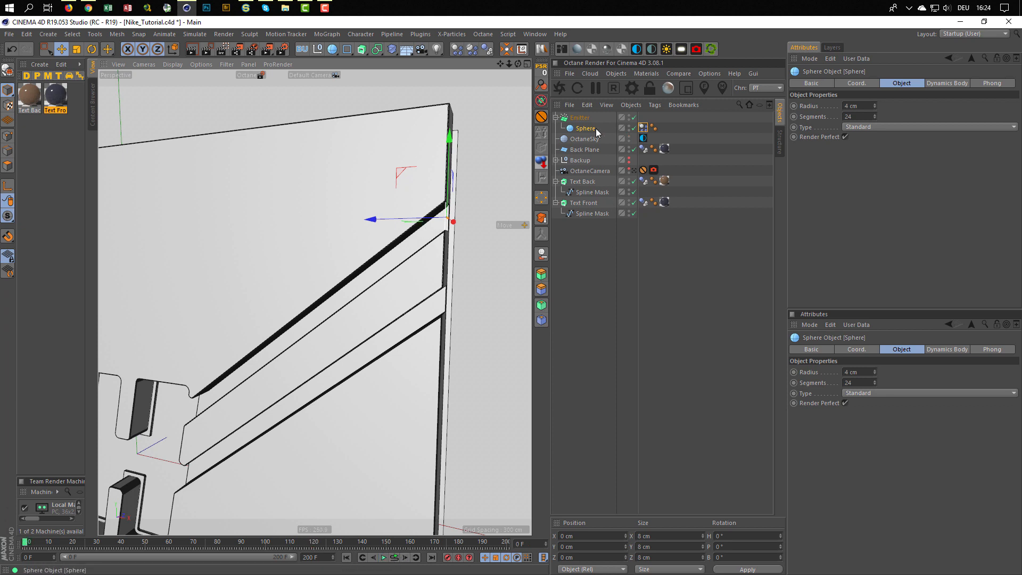
- Set the sphere's rigid-body collision shape to Convex Hull and replay the simulation to test it
left_click(644, 128)
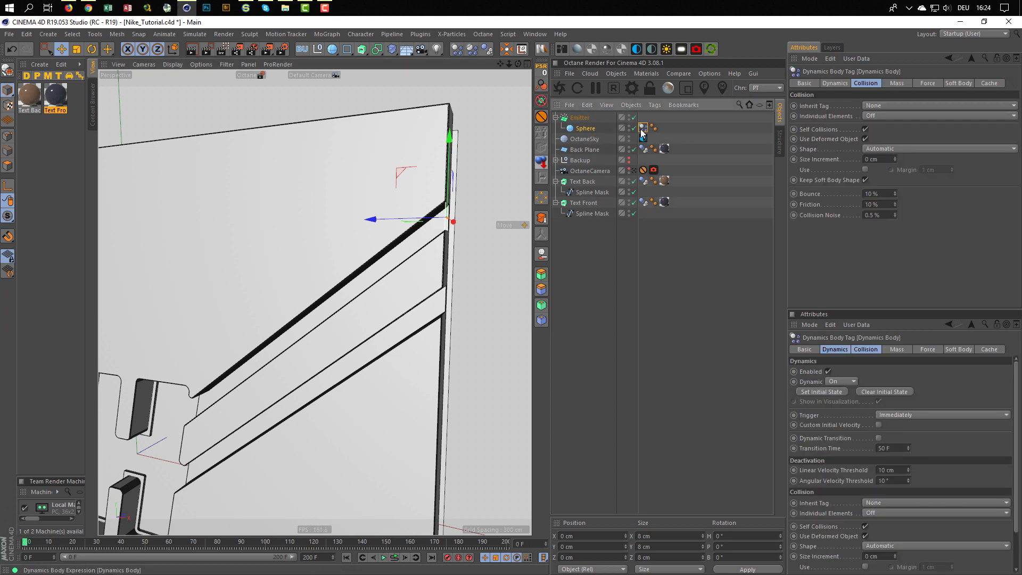
left_click(883, 149)
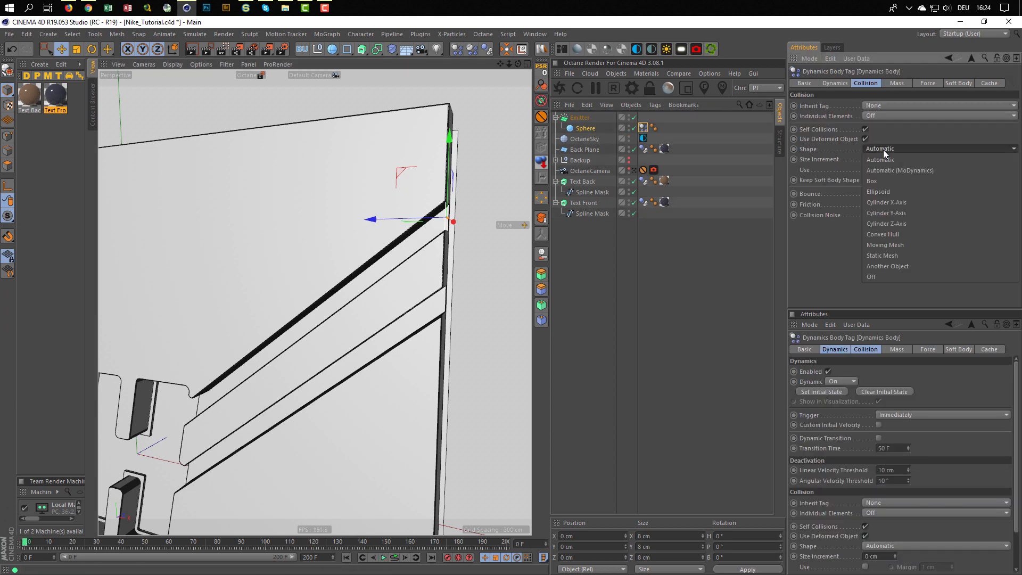
left_click(891, 235)
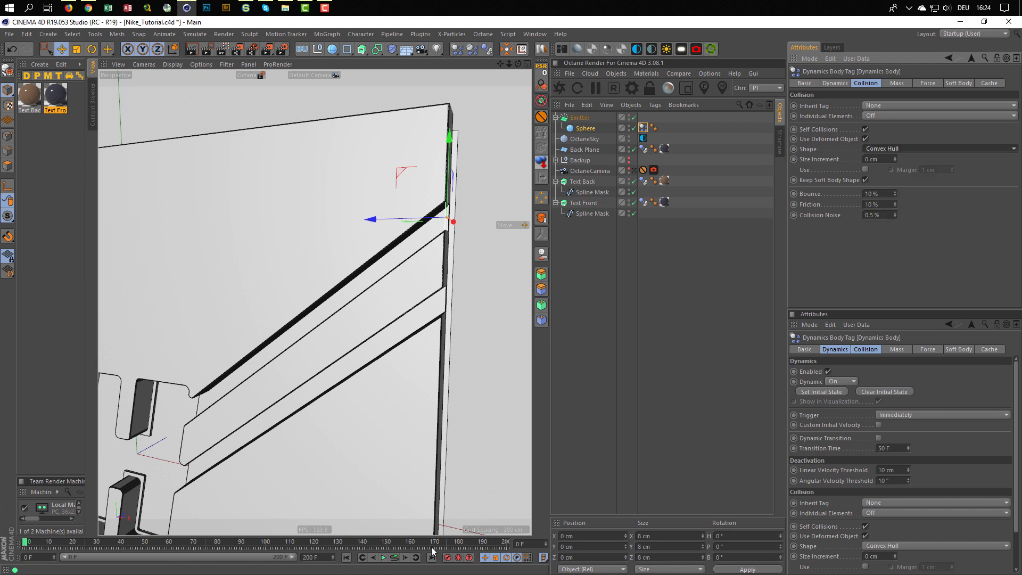
left_click(396, 558)
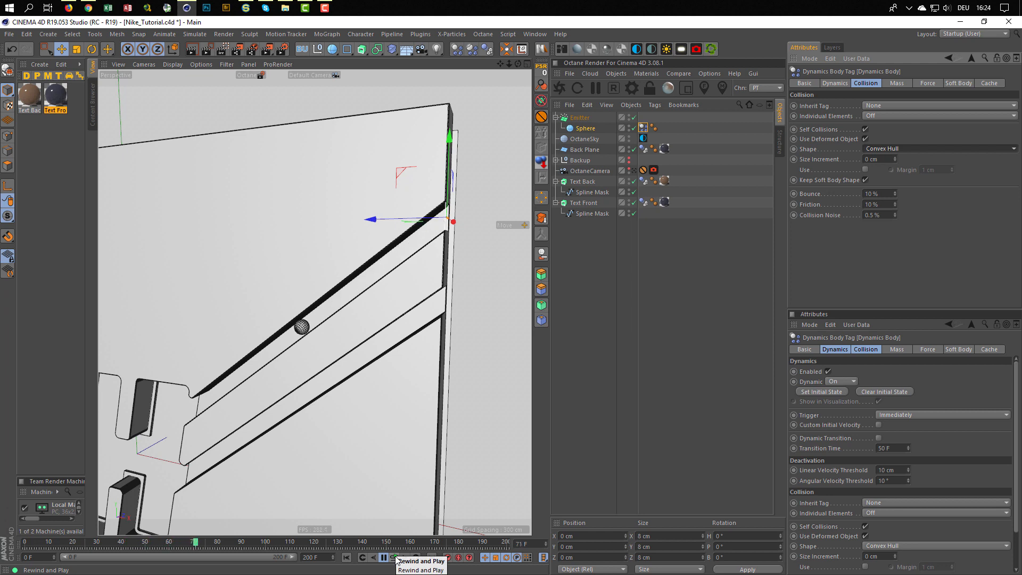
left_click(395, 558)
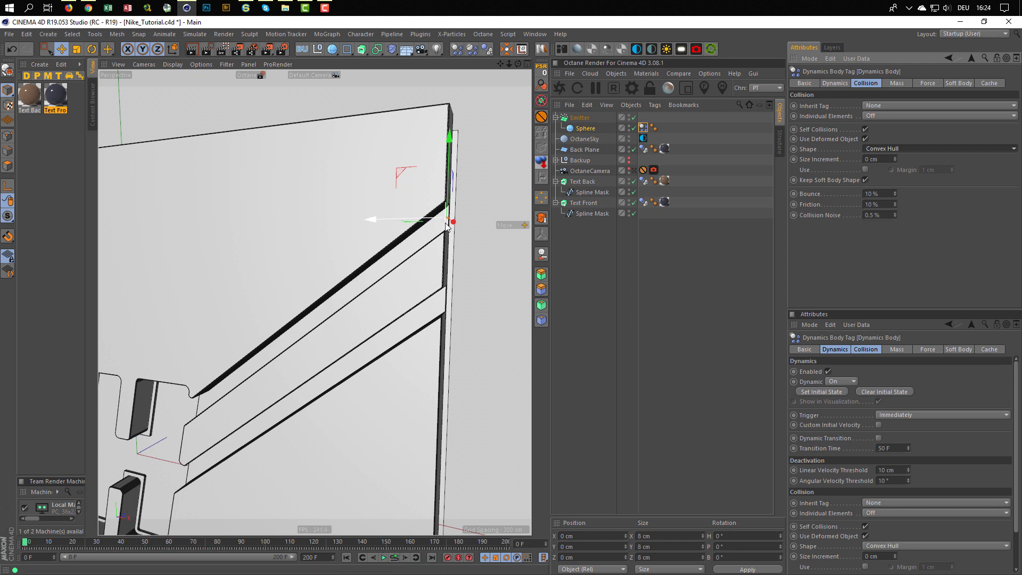
- Rotate the emitter to about -36.8° pitch to match the channel's slope and shift it into the channel entrance in the front view
middle_click(429, 272)
middle_click(430, 346)
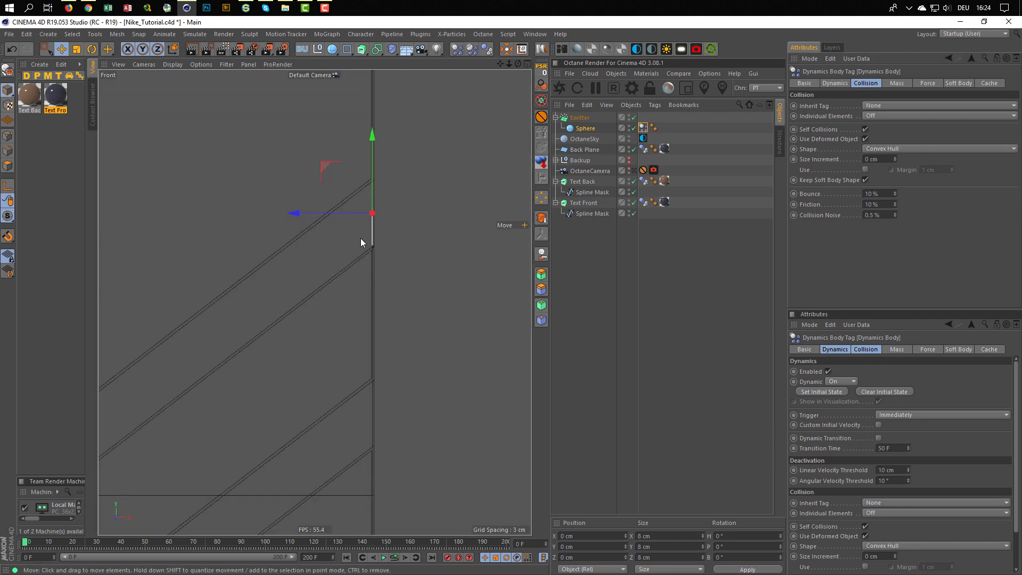
middle_click_drag(360, 237, 377, 309, "alt")
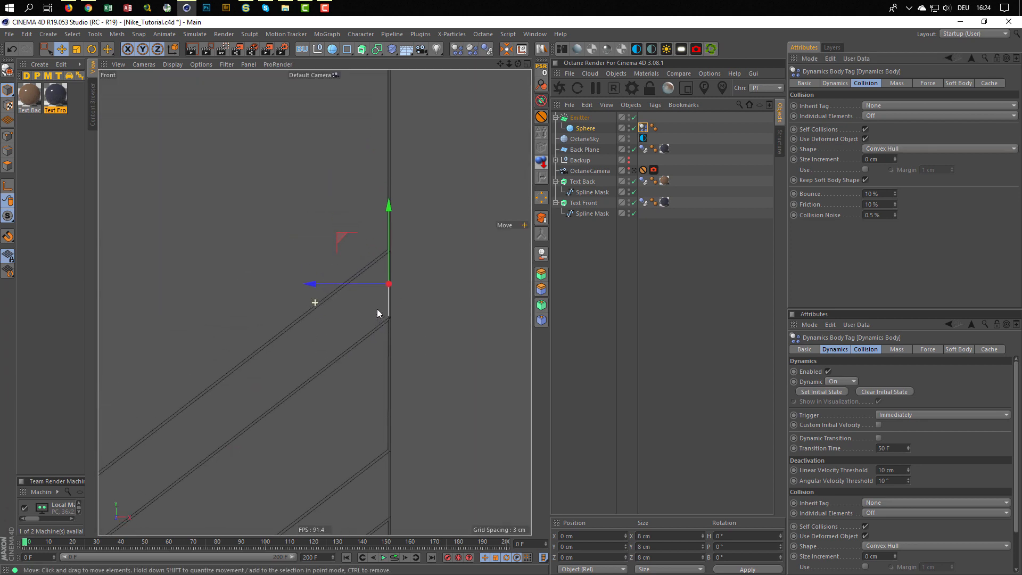
left_click(581, 119)
key("r")
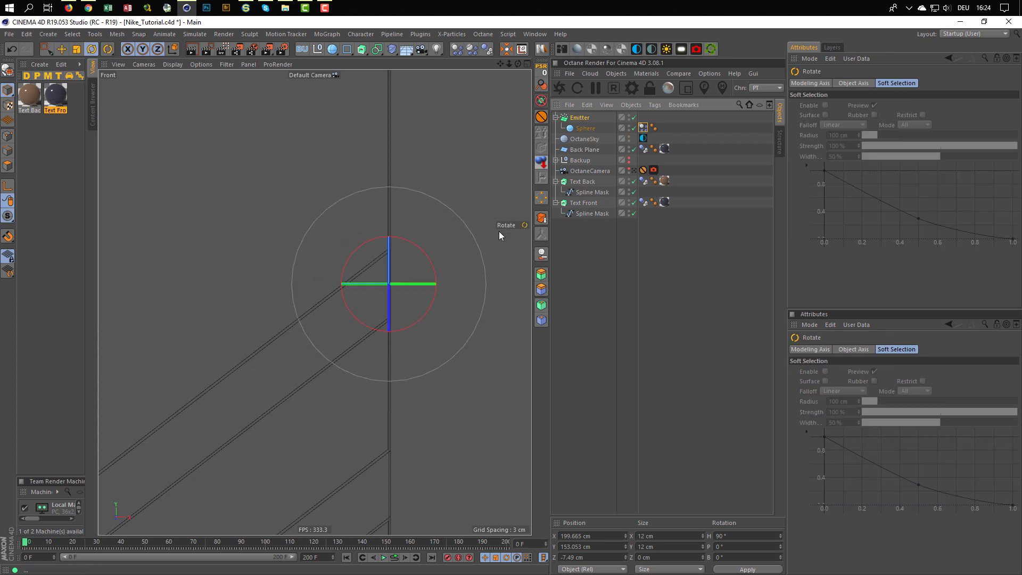
left_click_drag(434, 271, 418, 238)
key("e")
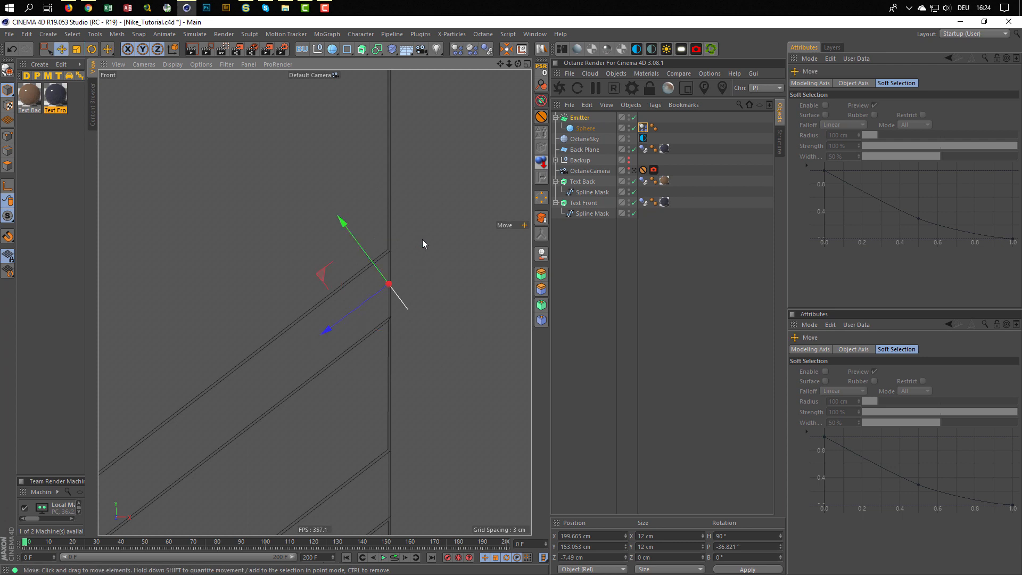
left_click_drag(318, 274, 299, 283)
- Return to the perspective view and play the simulation from the start to test the tilted emitter
middle_click(354, 323)
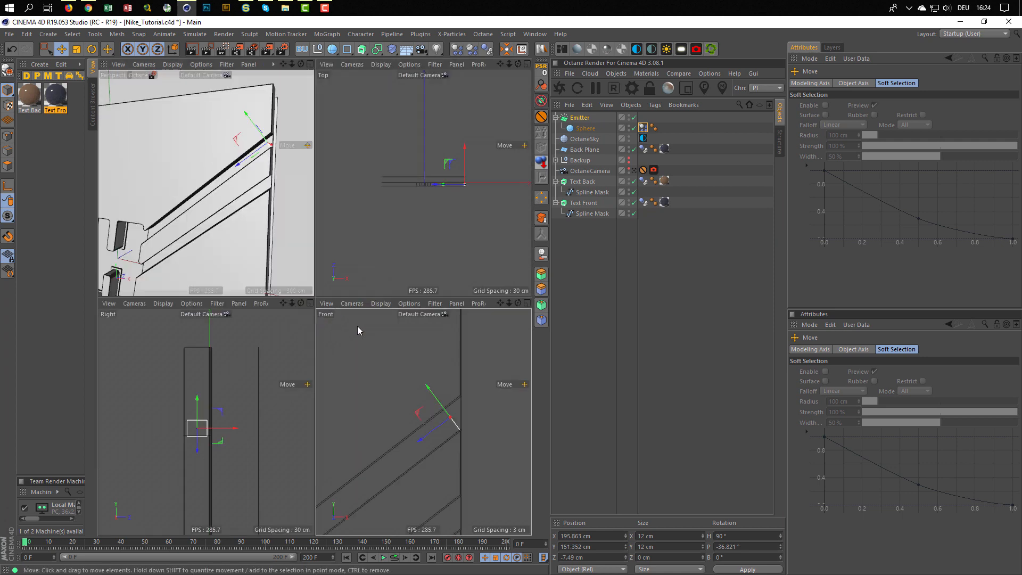
key("F1")
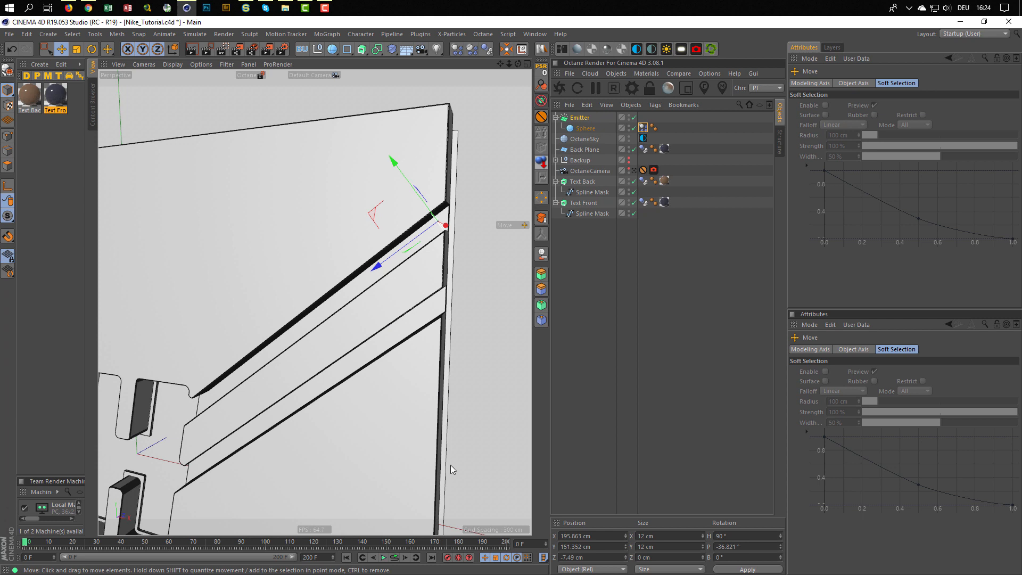
left_click(394, 557)
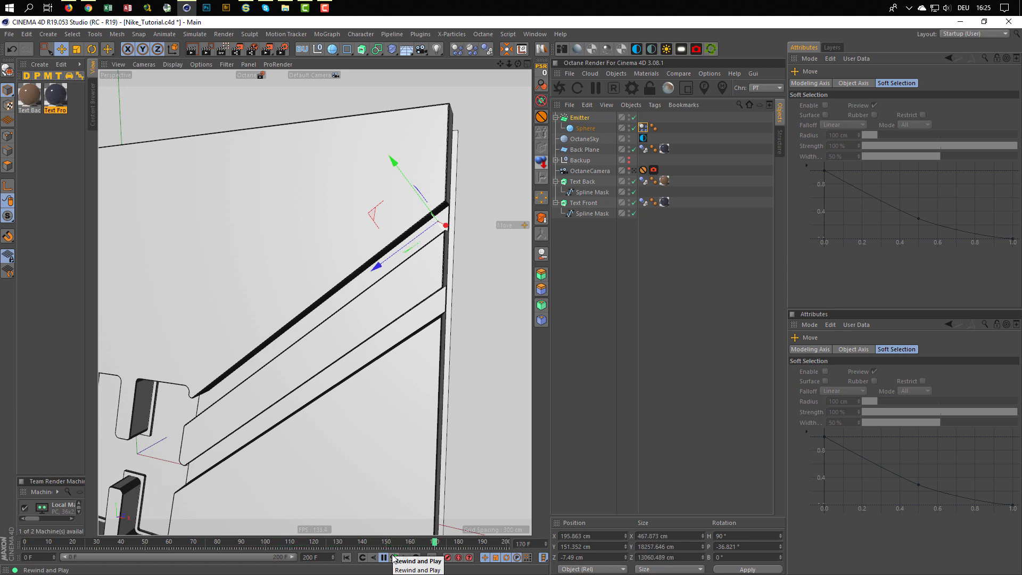
left_click(393, 557)
- Scale the emitter down to about 9.2 cm and move it slightly lower so it fits inside the channel entrance
left_click_drag(434, 243, 490, 223, "alt")
middle_click_drag(491, 223, 392, 300, "alt")
right_click_drag(393, 300, 417, 283, "alt")
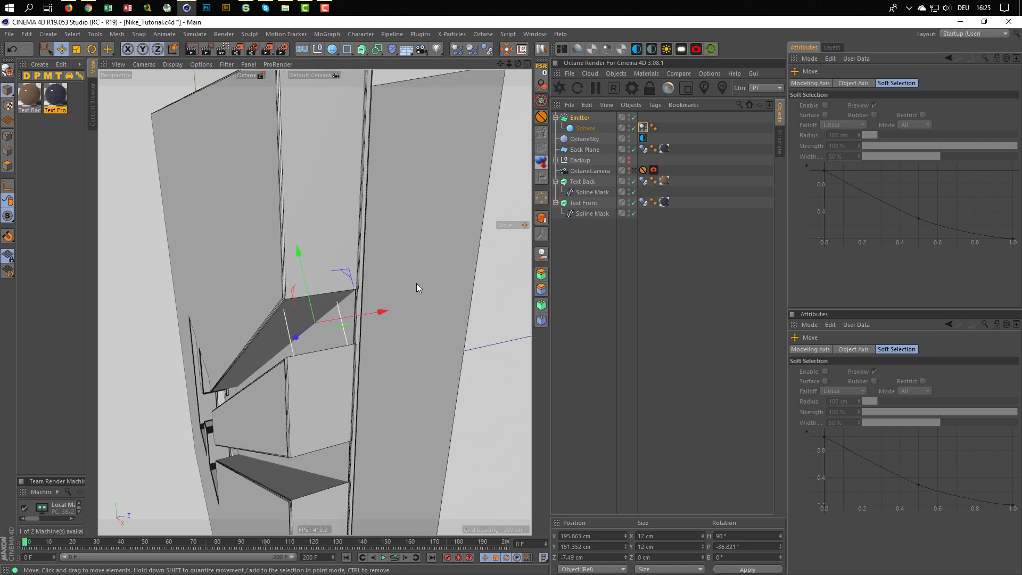
key("t")
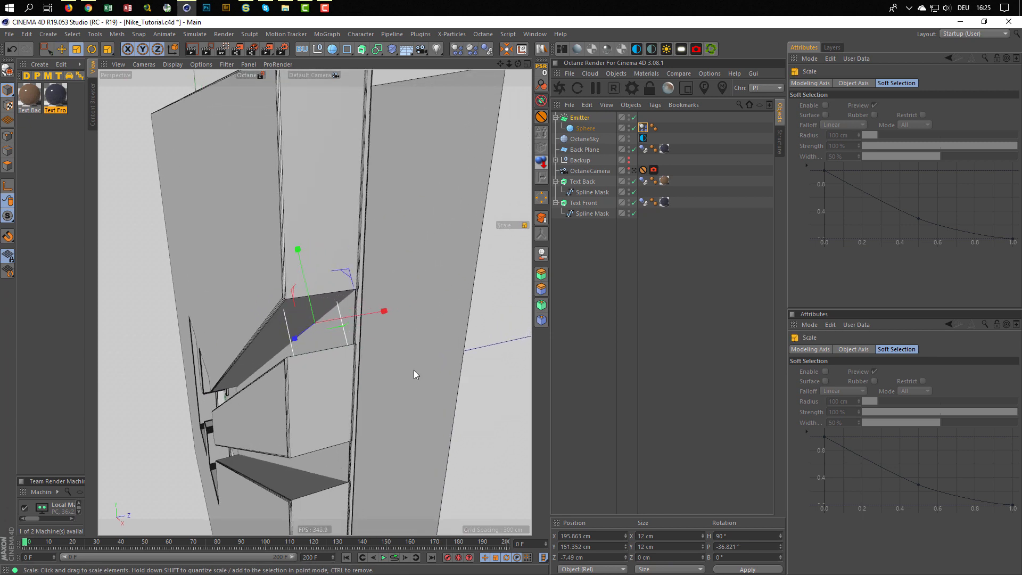
left_click_drag(414, 370, 371, 380)
key("e")
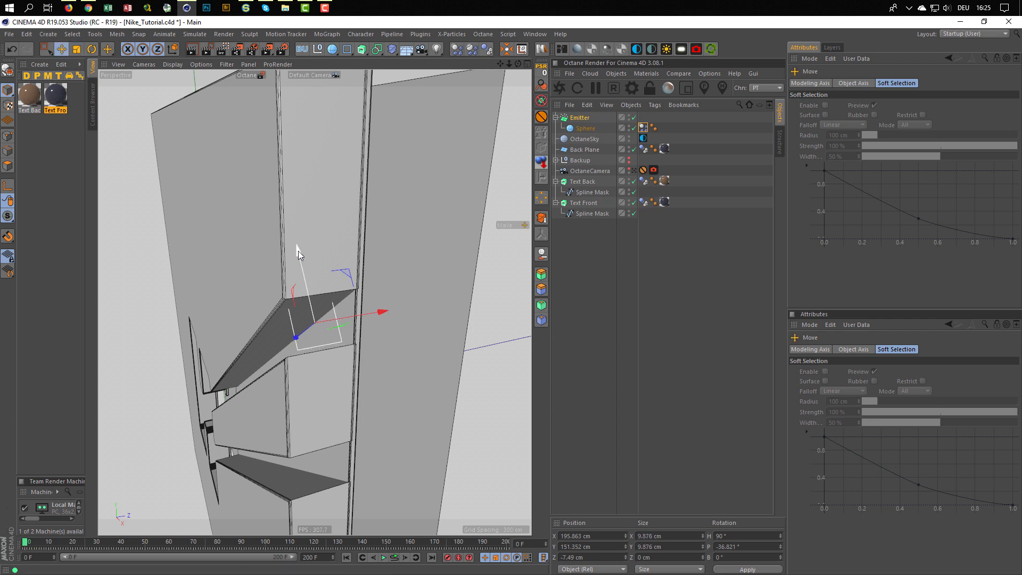
left_click_drag(298, 251, 299, 256)
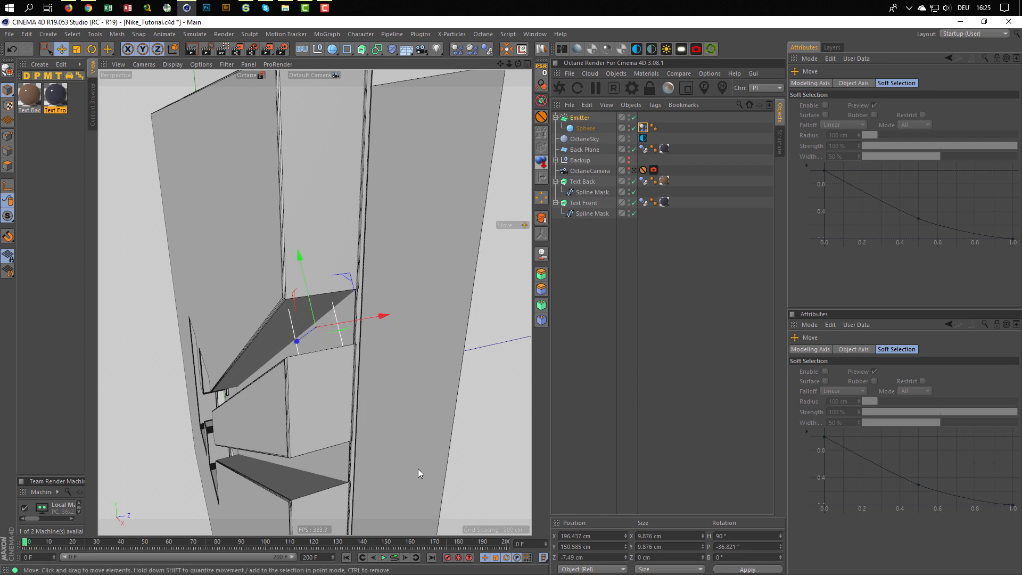
key("t")
left_click_drag(418, 472, 398, 483)
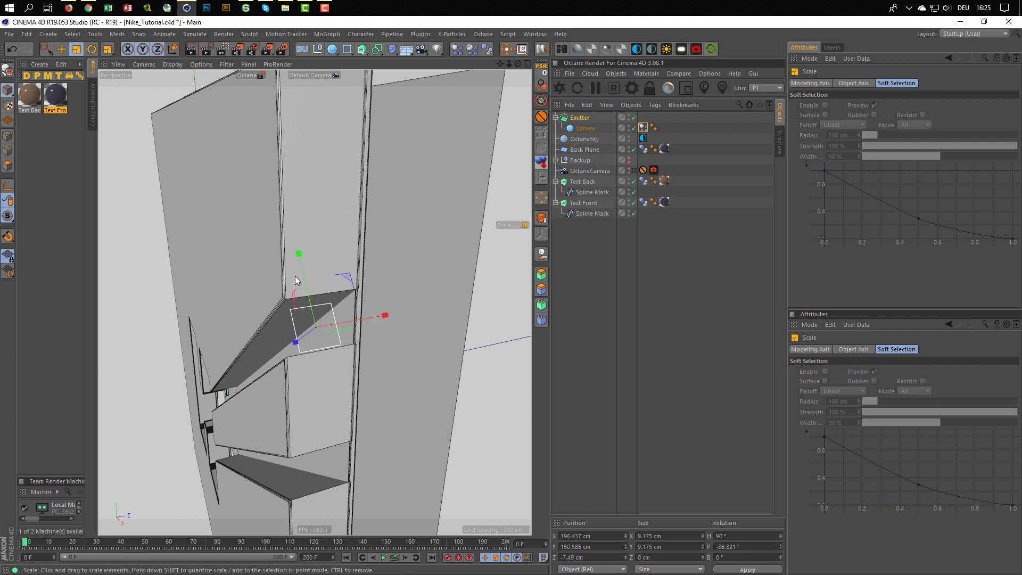
key("e")
left_click_drag(300, 258, 300, 257)
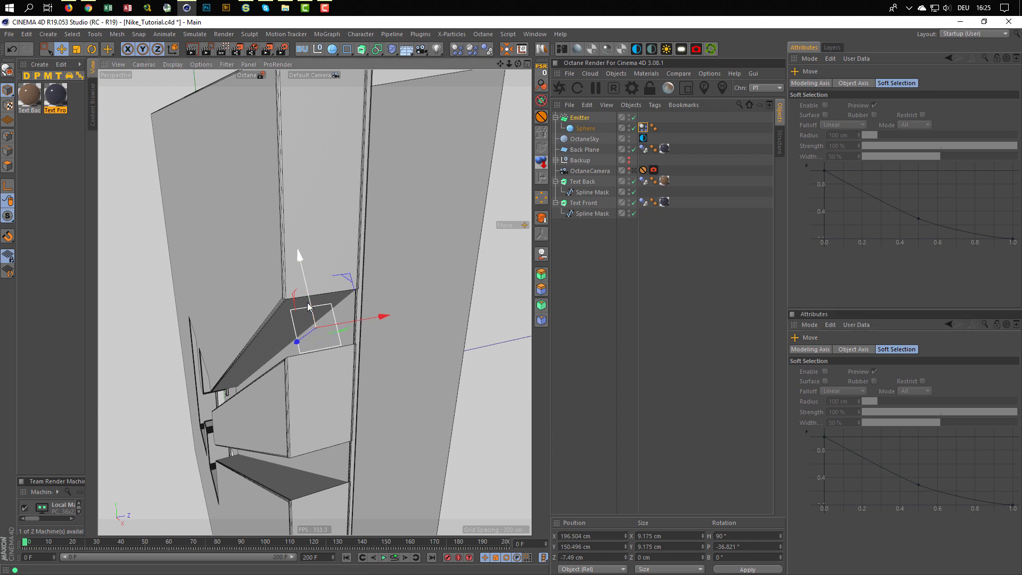
- Set the radius of the emitter's sphere to 4.5 cm and replay the simulation to test that size
left_click_drag(304, 374, 351, 367, "alt")
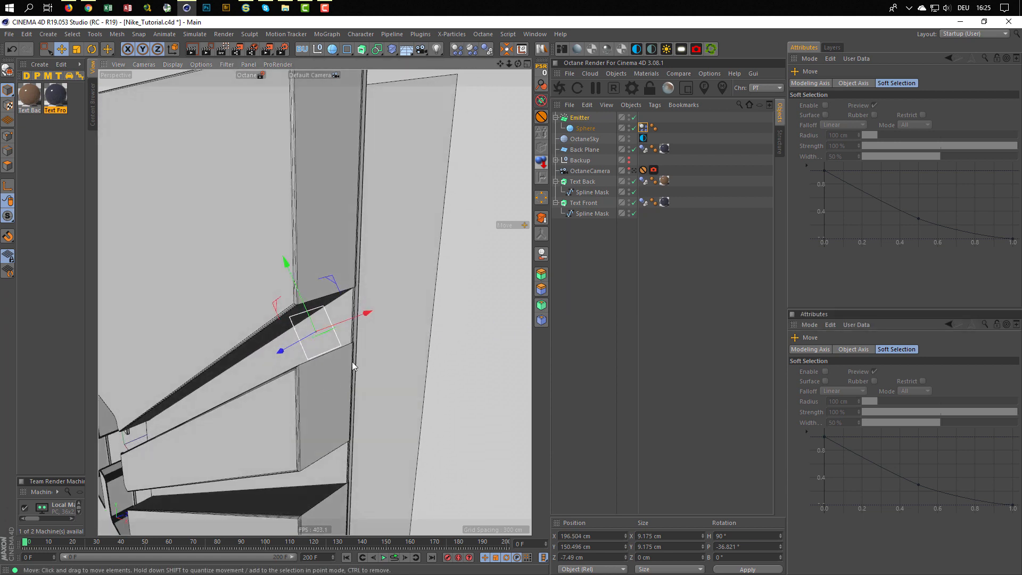
left_click(584, 128)
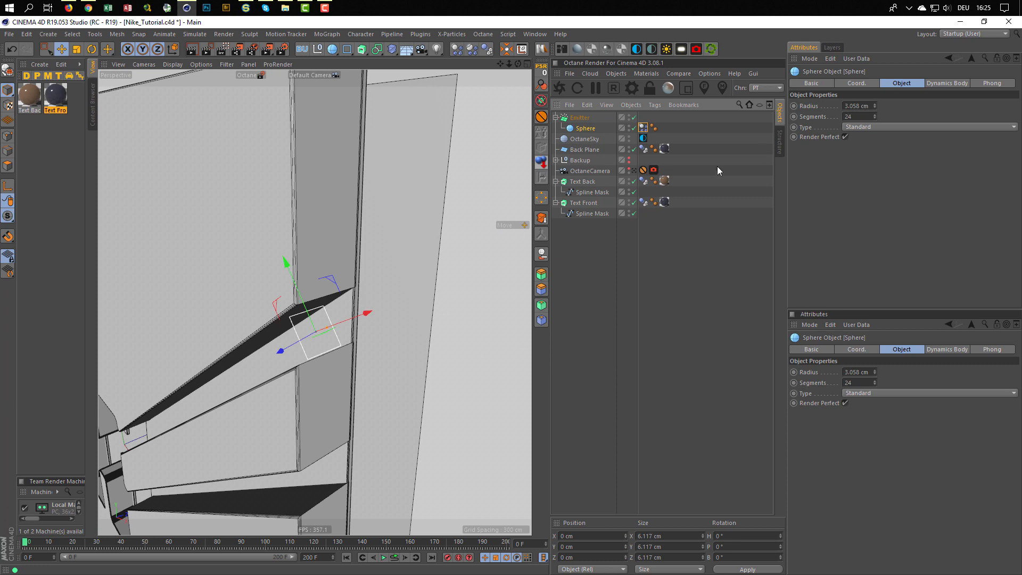
left_click(864, 105)
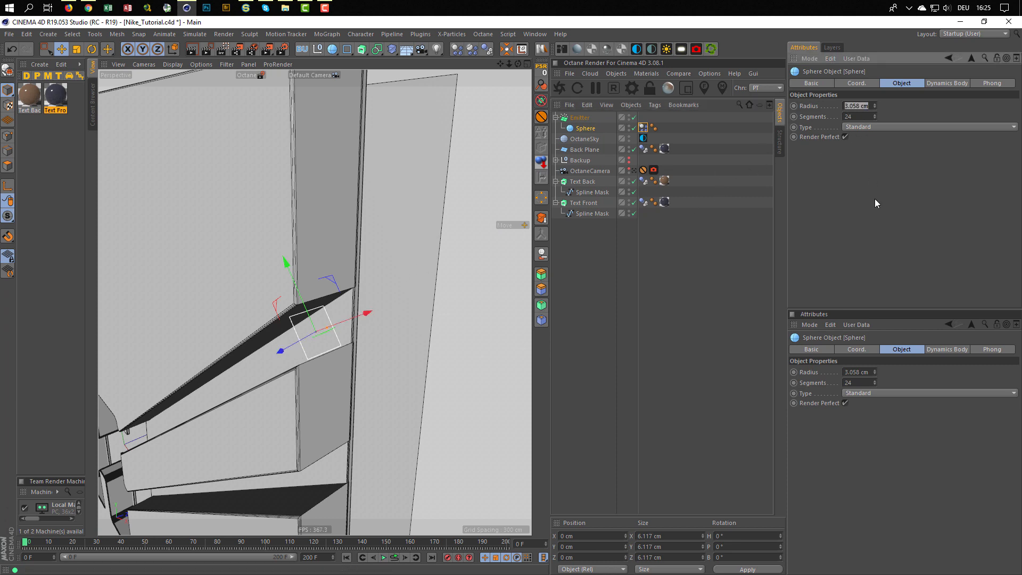
type("4.5")
key("Return")
left_click_drag(302, 379, 399, 415, "alt")
left_click(394, 558)
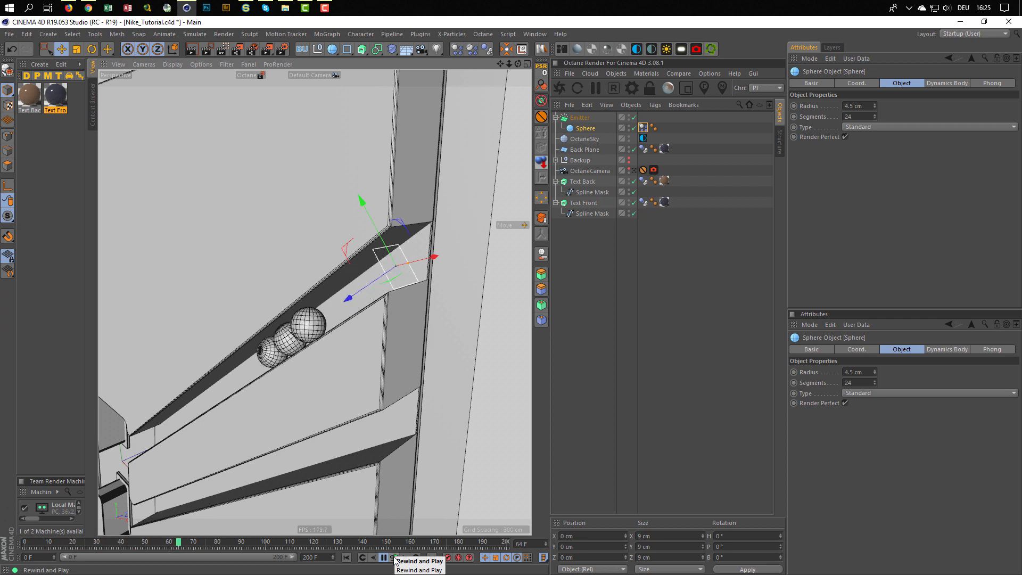
left_click(395, 559)
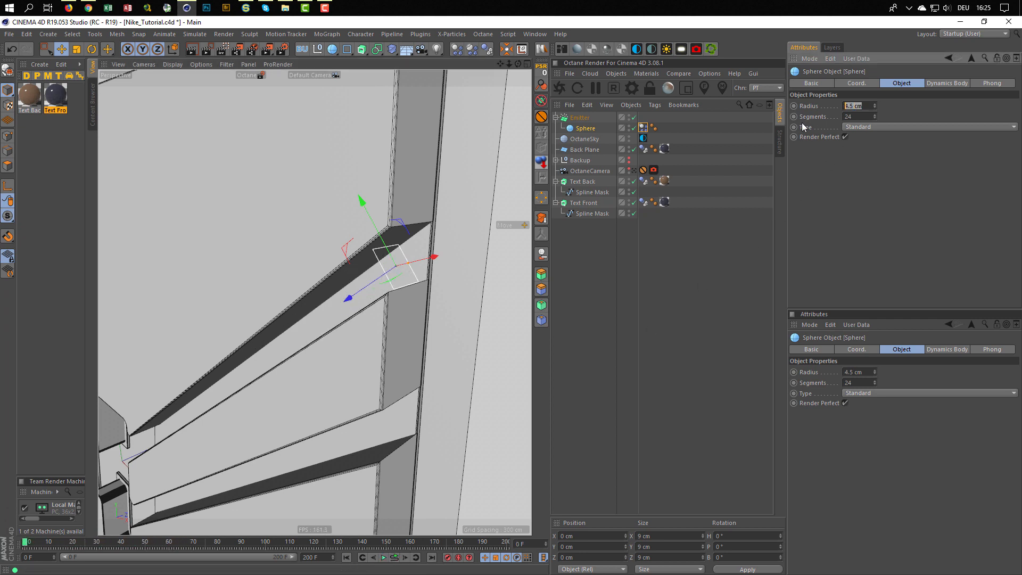
- Set the sphere's radius to 4 cm and replay the simulation with the smaller size
type("4")
key("Return")
left_click(395, 559)
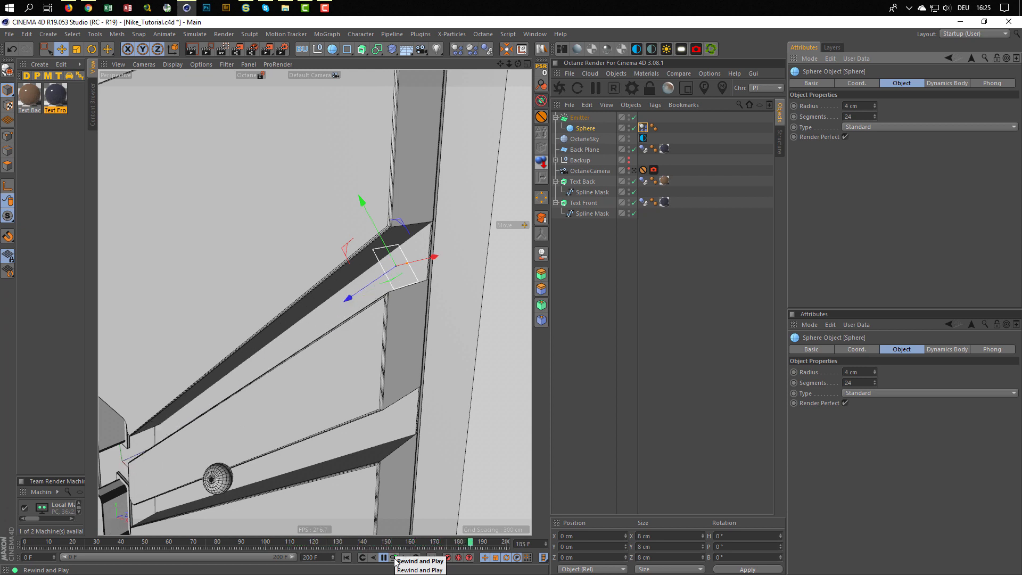
left_click(395, 561)
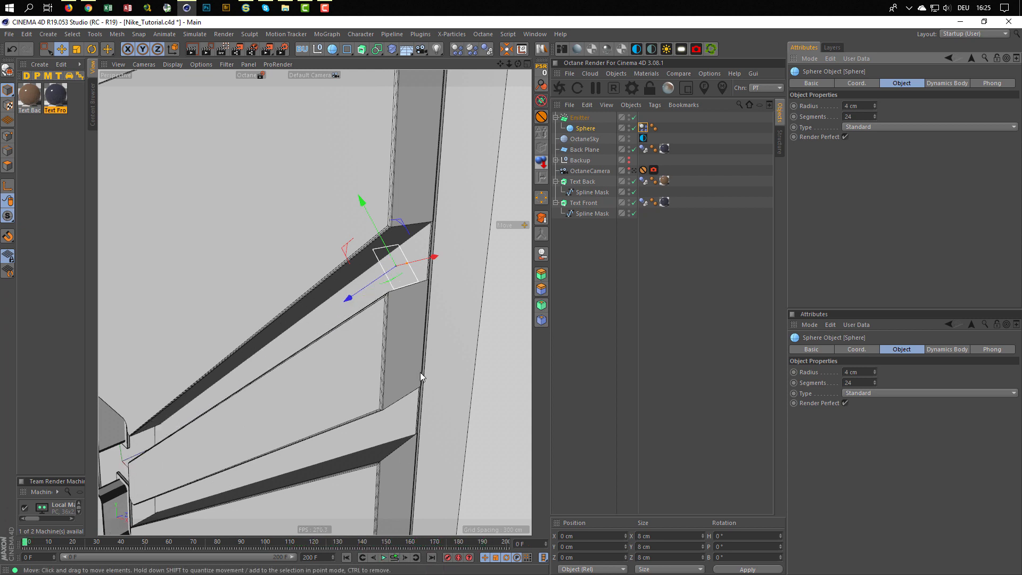
- Take the sphere out of the emitter's hierarchy and scale the emitter alone down to about 3.8 cm
left_click(579, 117)
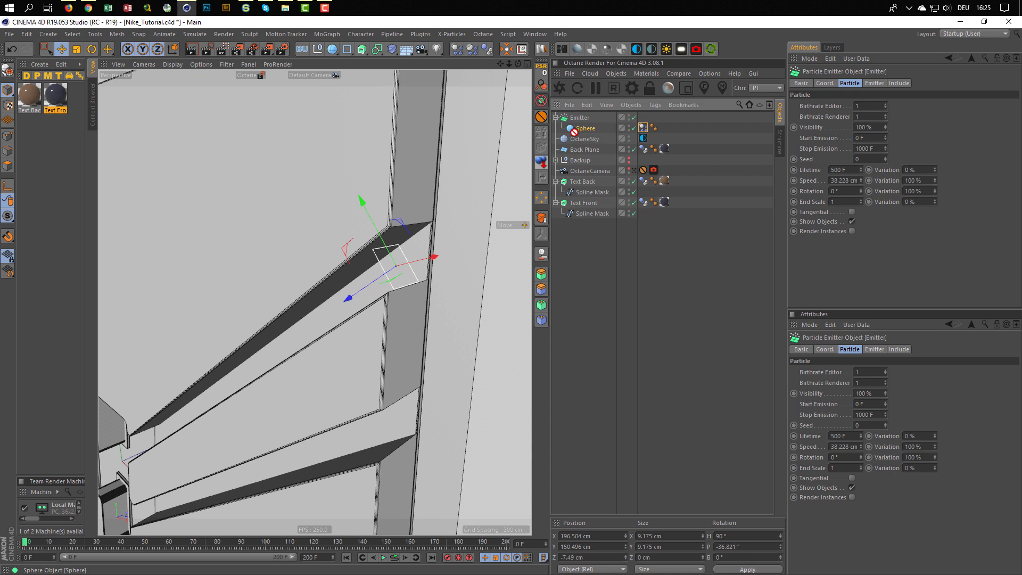
left_click_drag(577, 140, 579, 123)
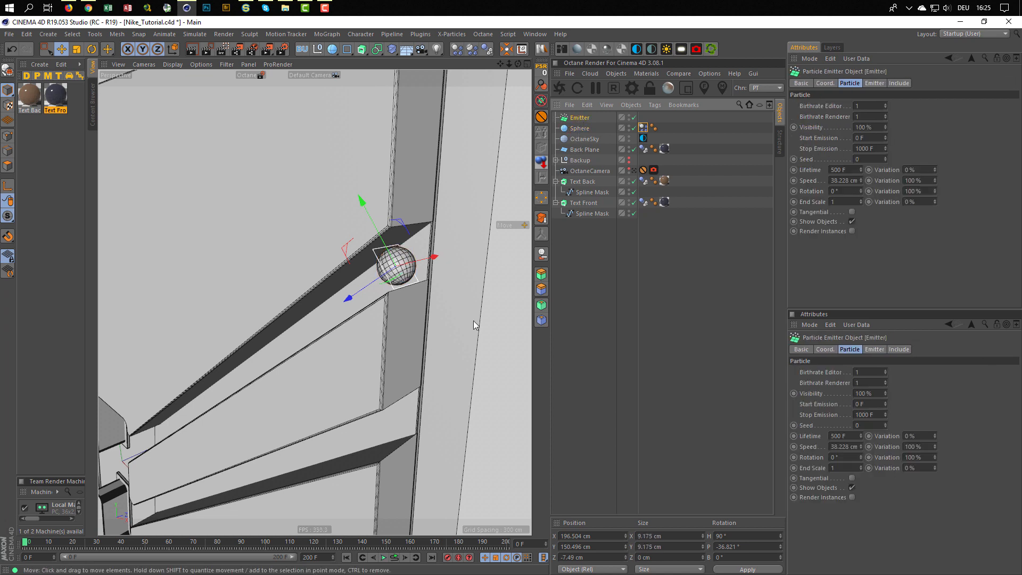
key("t")
left_click_drag(460, 372, 286, 429)
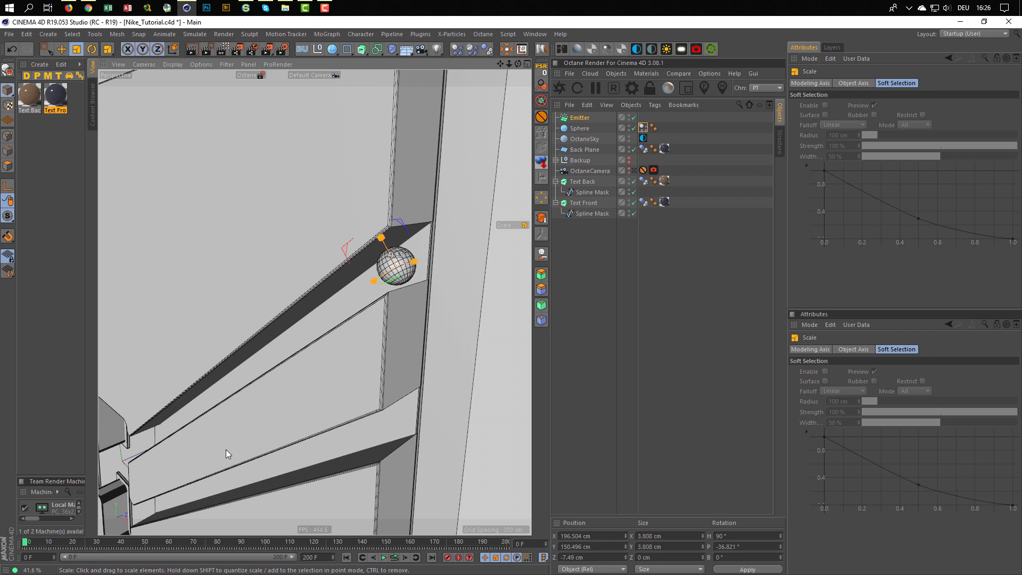
- Make the sphere a child of the emitter again and replay the simulation from the start
left_click(580, 128)
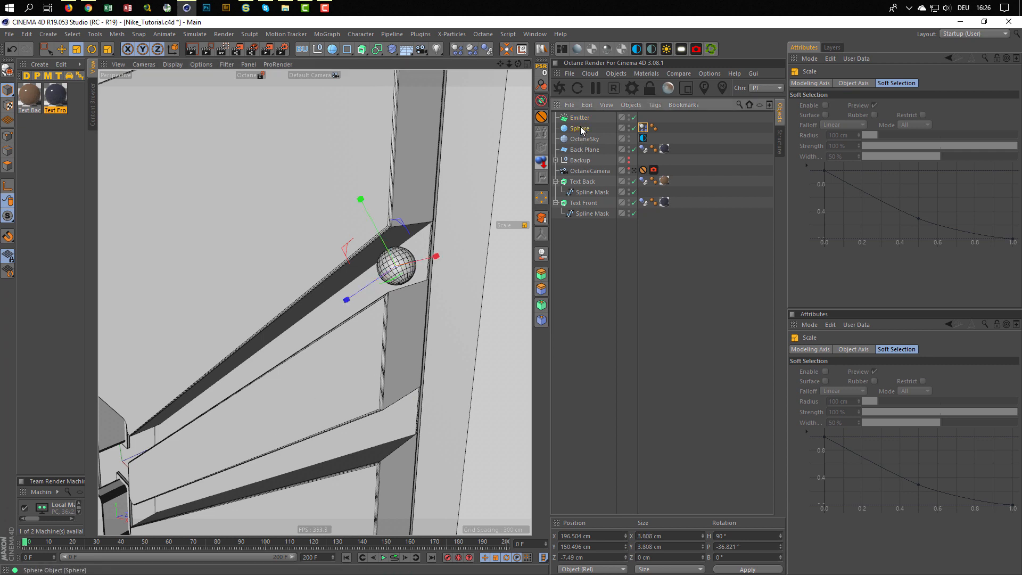
left_click_drag(583, 118, 584, 117)
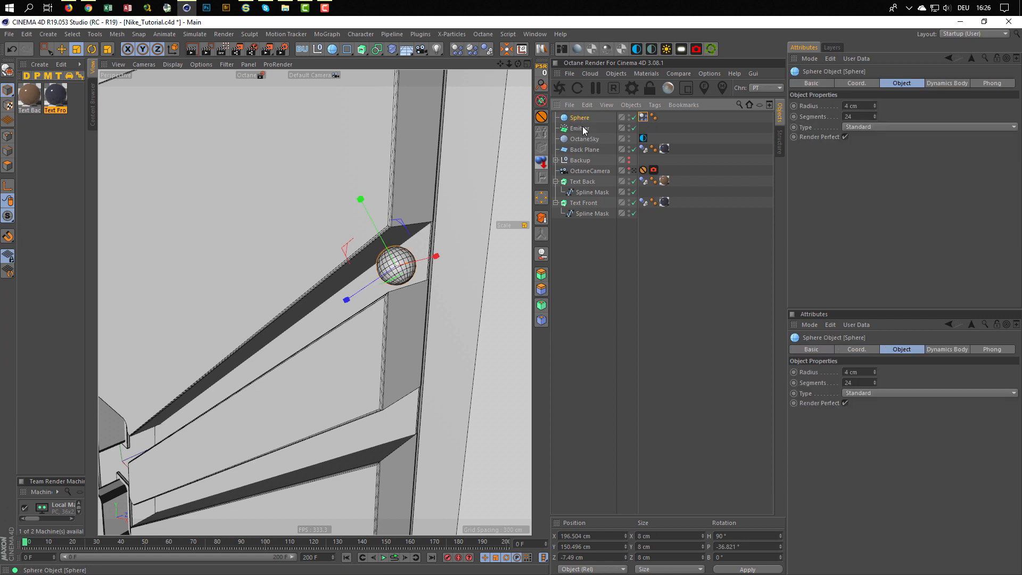
left_click_drag(580, 118, 583, 128)
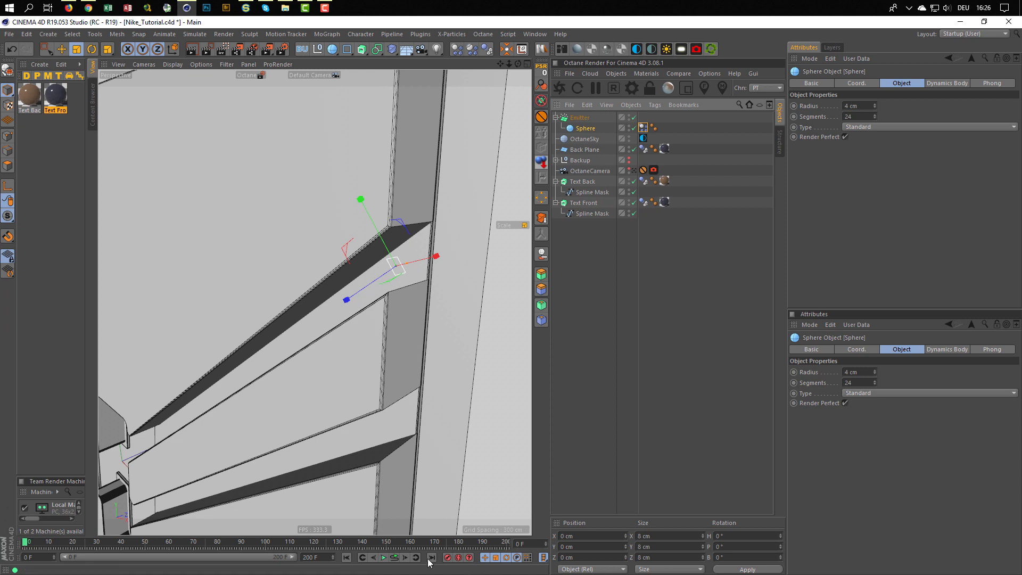
left_click(397, 557)
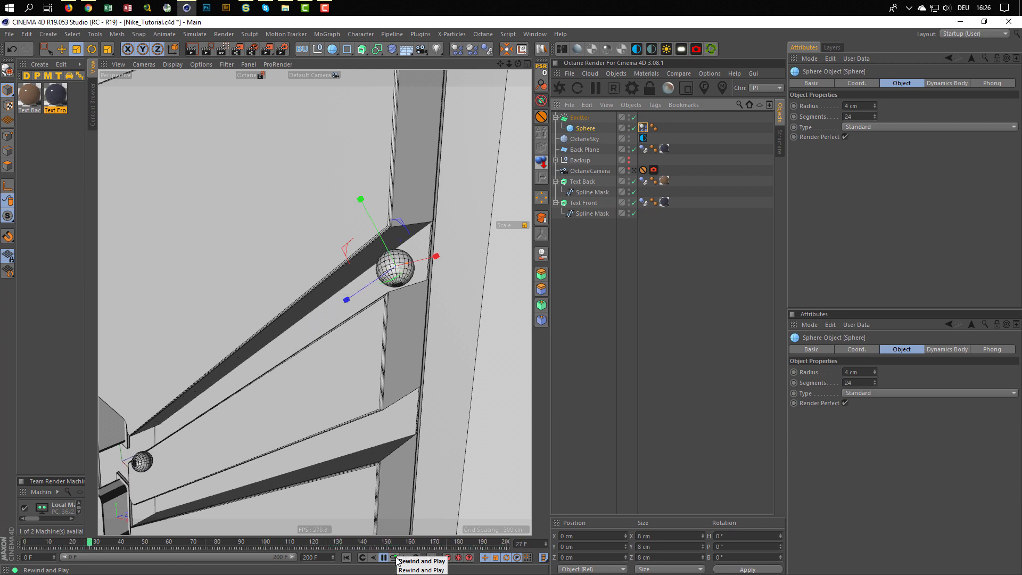
left_click(397, 560)
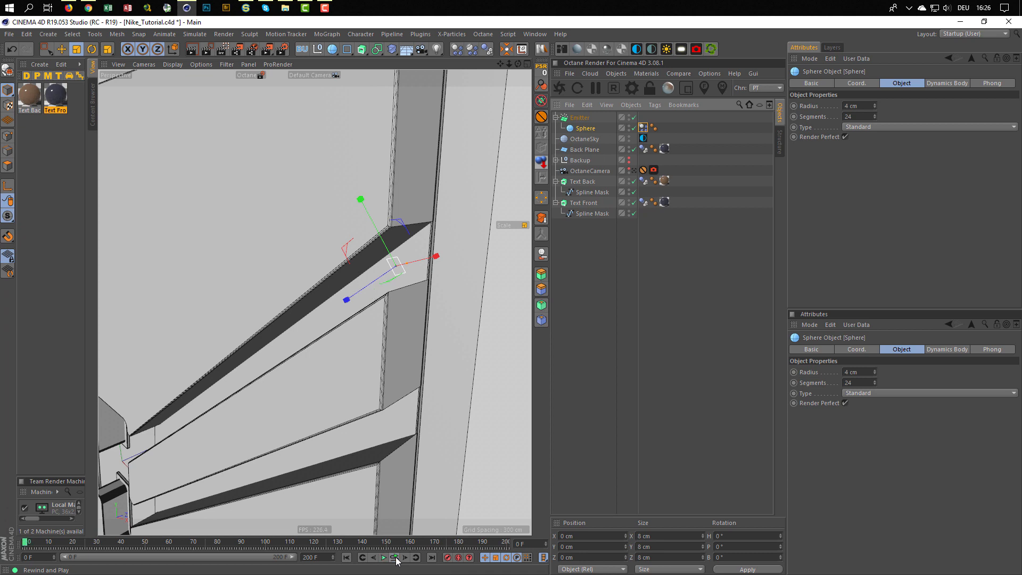
- With the sphere outside the emitter, set the emitter's X-Size and Y-Size to 0 cm, and nest the sphere under it again
left_click(580, 117)
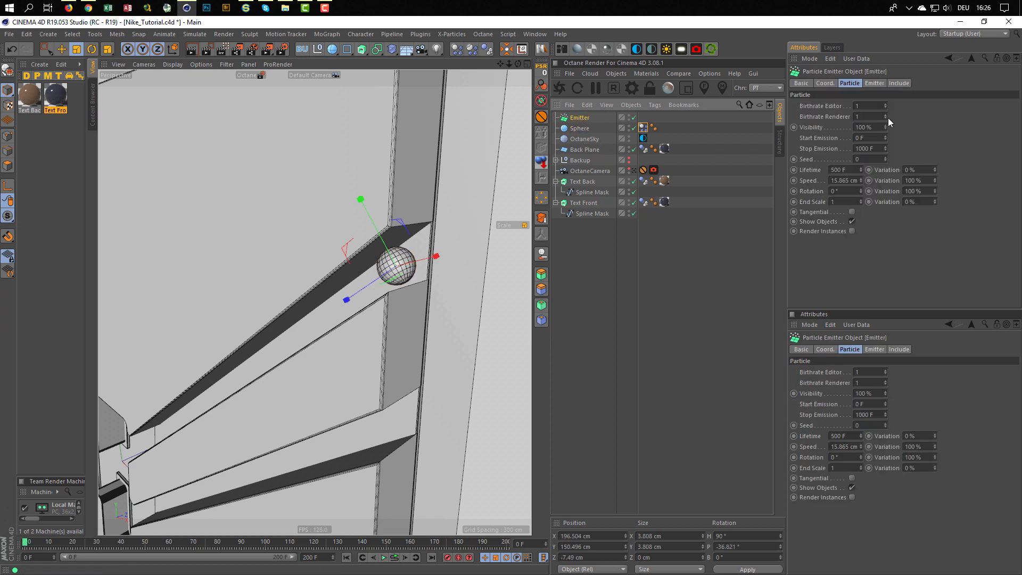
left_click(874, 83)
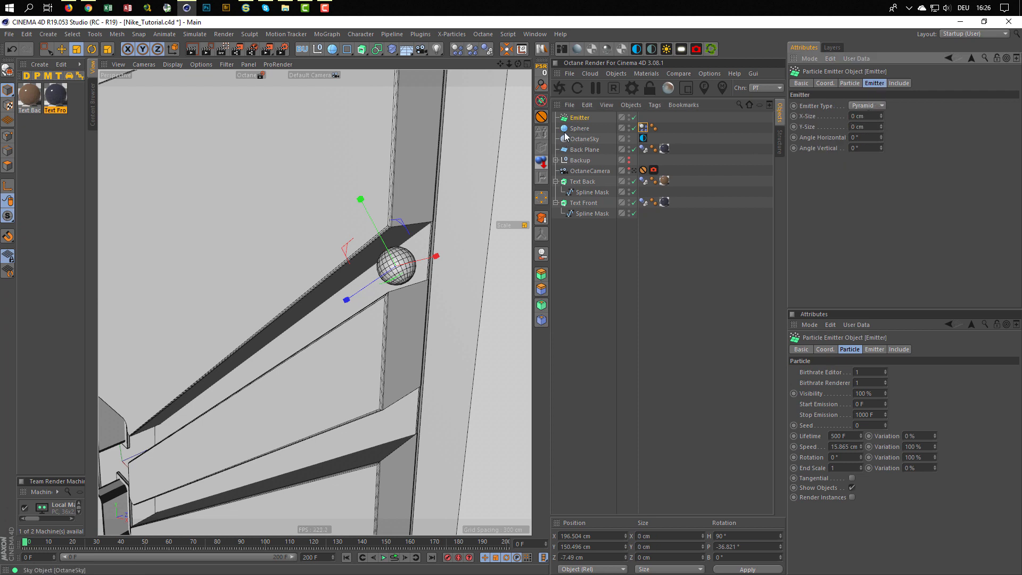
left_click_drag(577, 128, 582, 118)
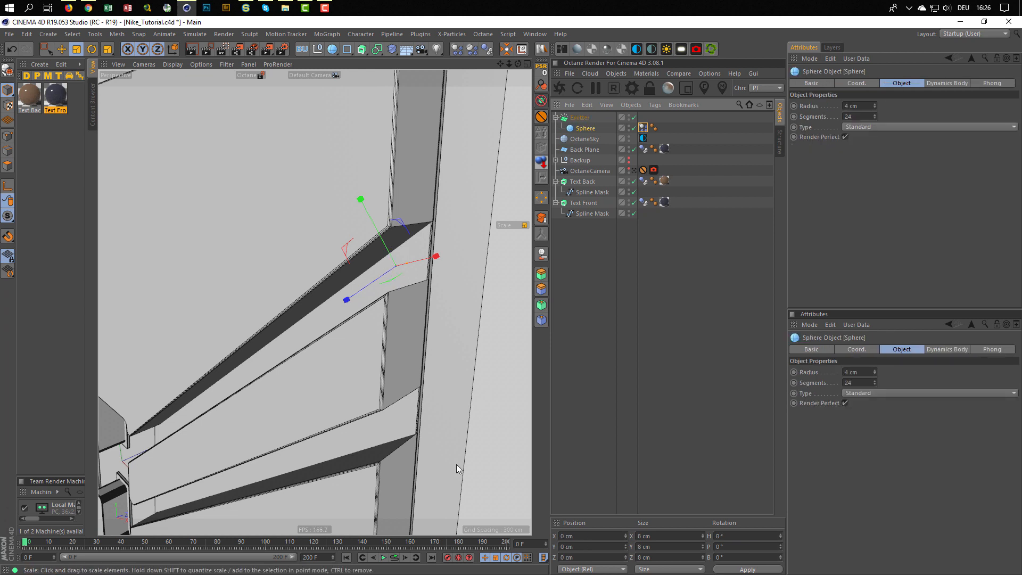
- Play the simulation and examine from the front how the spheres roll down the slanted channel
left_click(394, 557)
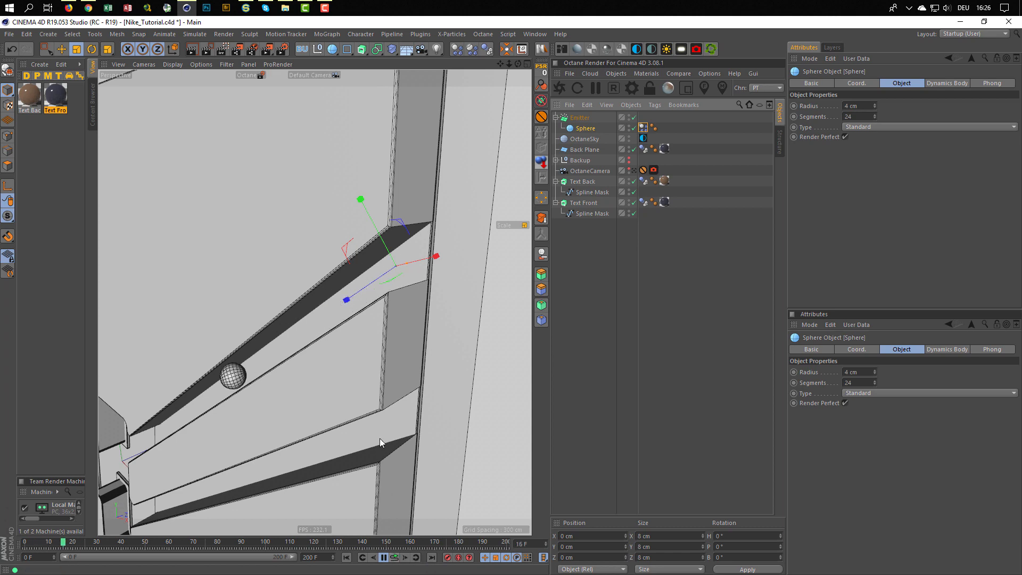
right_click_drag(371, 398, 310, 400, "alt")
left_click_drag(310, 400, 278, 406, "alt")
middle_click_drag(278, 407, 402, 300, "alt")
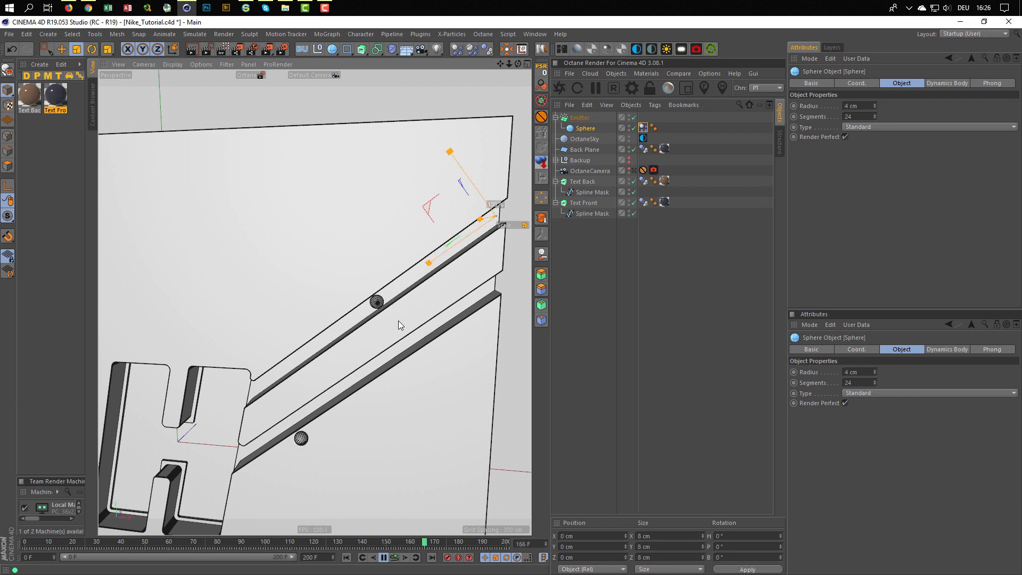
- Set the emitter's particle speed to 50 cm and replay the simulation from the start
left_click(398, 321)
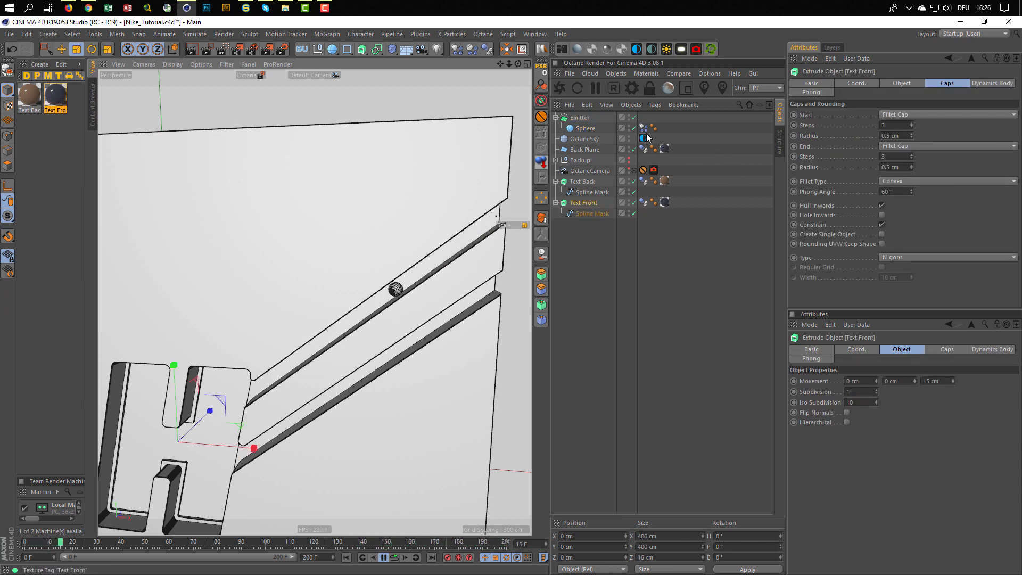
left_click(579, 117)
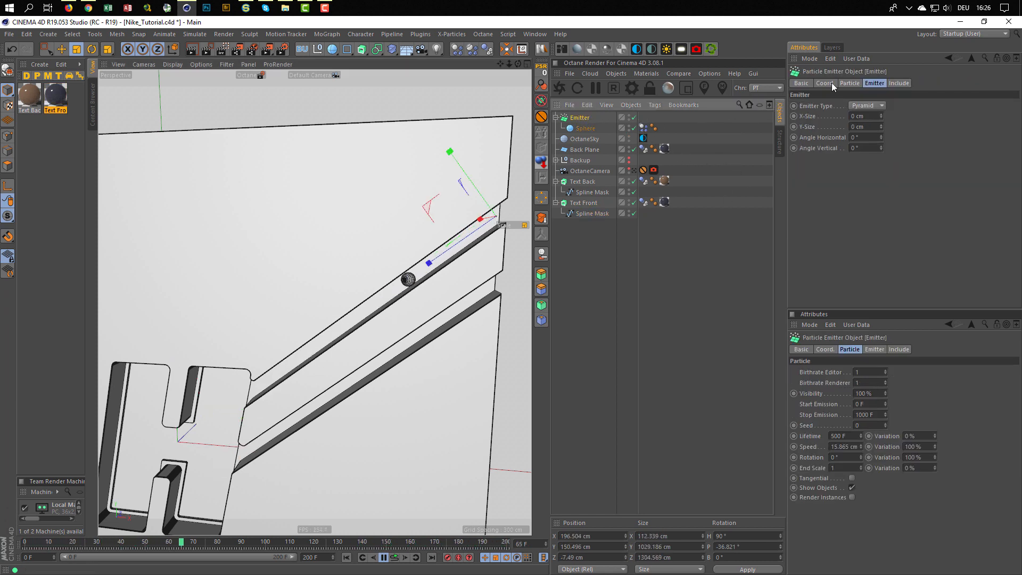
left_click(851, 84)
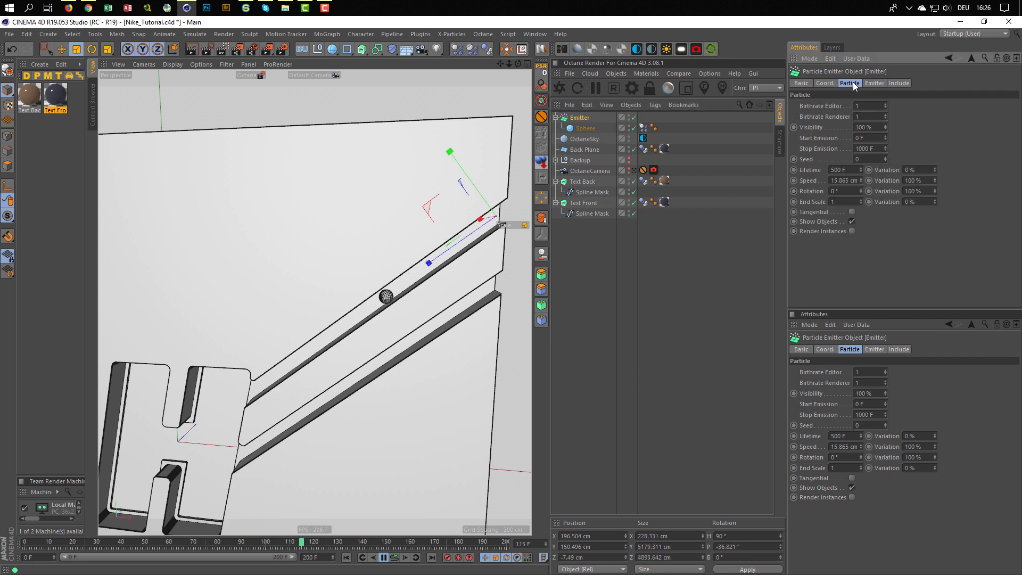
left_click(841, 181)
type("50")
key("Return")
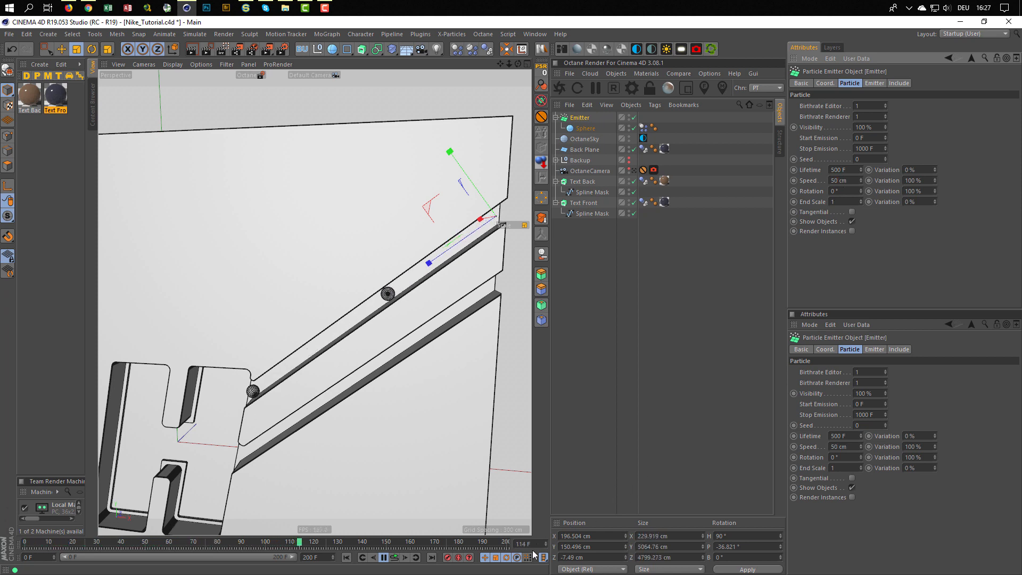
left_click(395, 557)
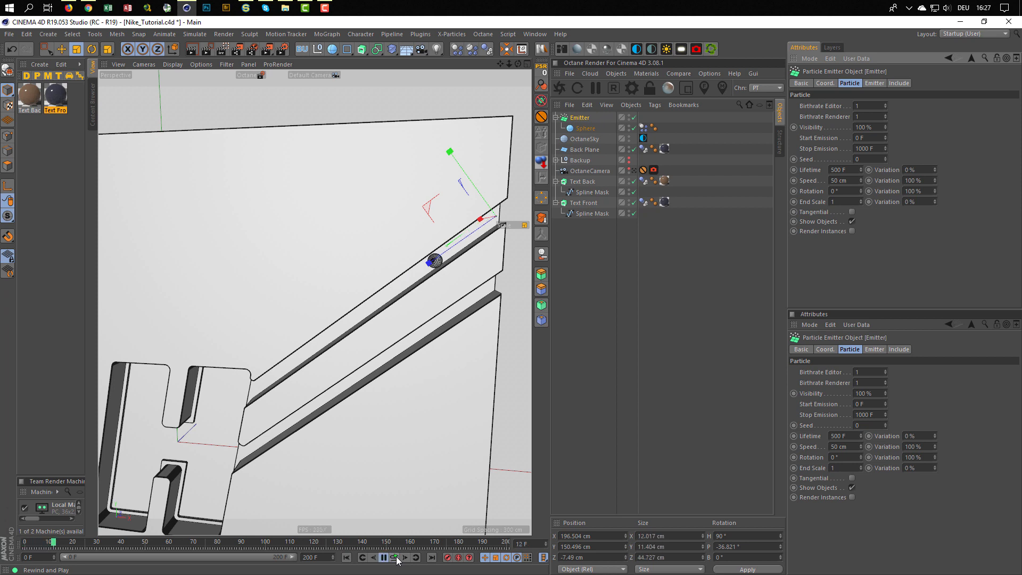
- Set the emitter's particle speed to 100 cm and test the simulation from the start
left_click(396, 557)
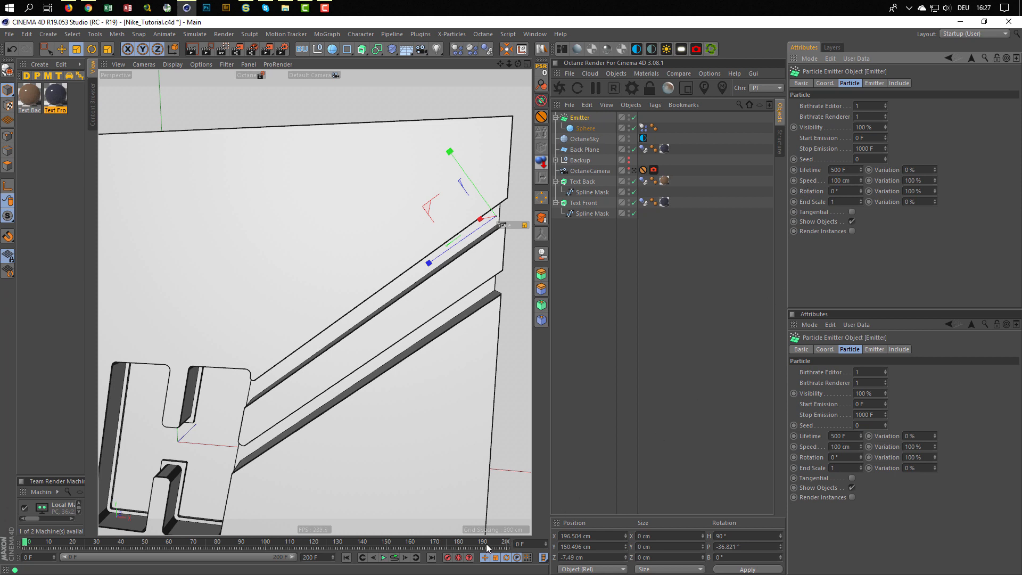
left_click(394, 557)
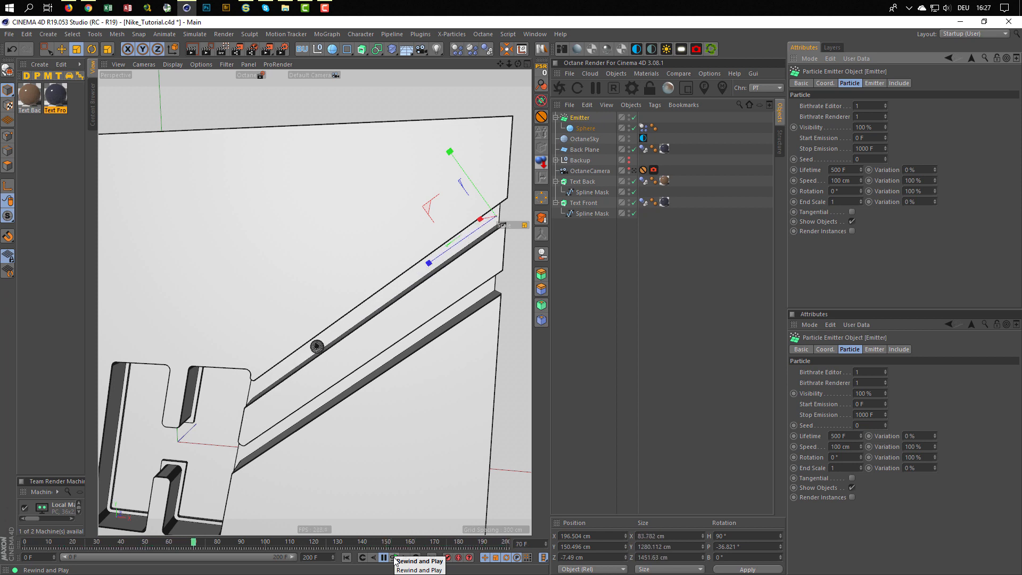
left_click(395, 560)
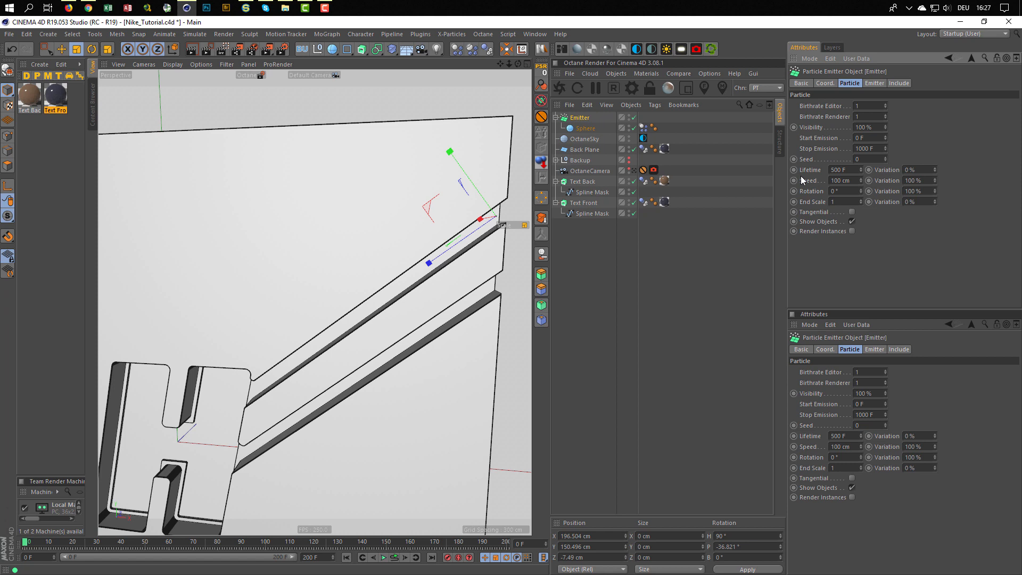
- Duplicate the emitter together with its nested sphere in the object hierarchy
middle_click_drag(417, 237, 398, 192, "alt")
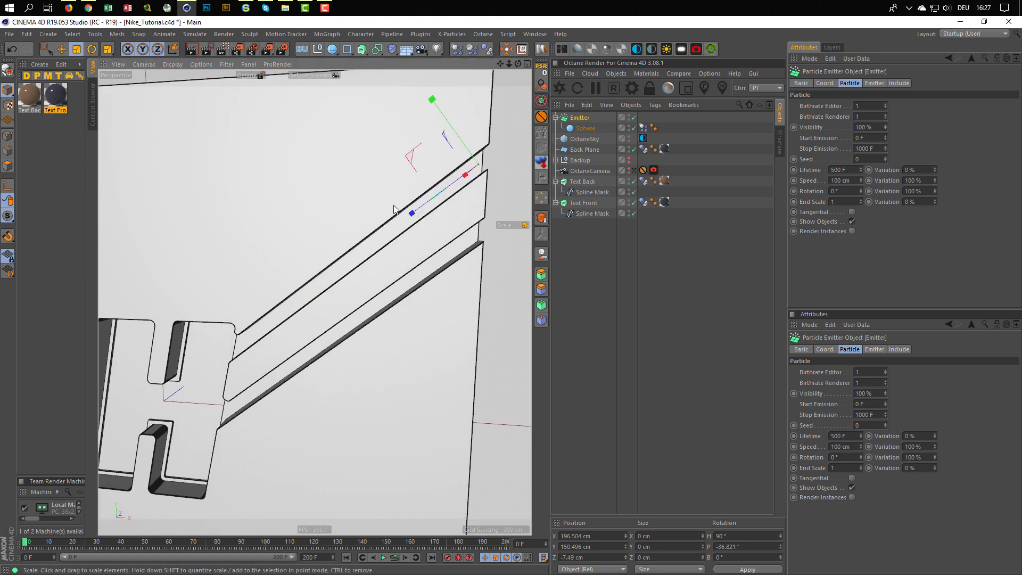
right_click_drag(359, 226, 320, 244, "alt")
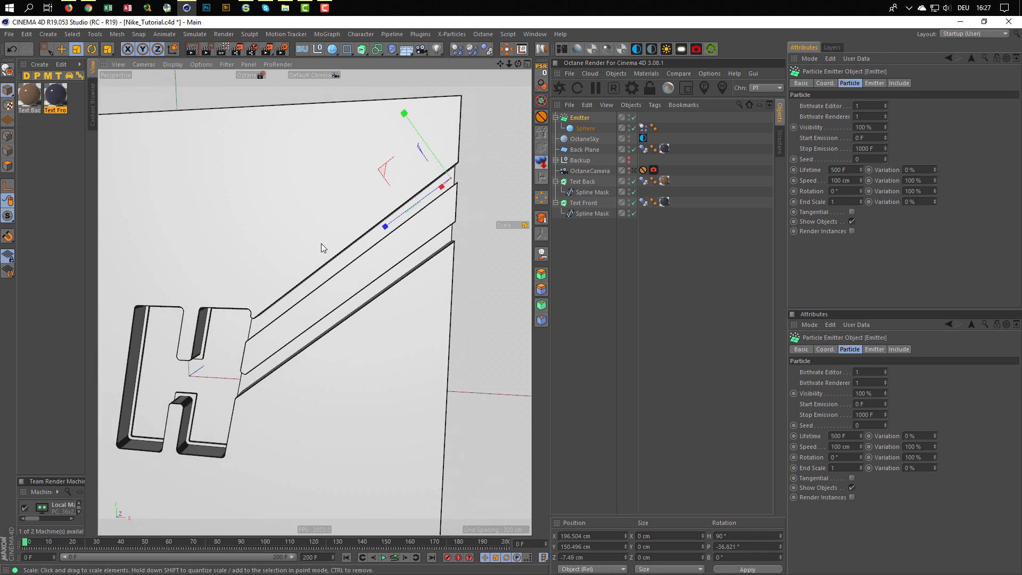
middle_click(321, 243)
middle_click_drag(400, 390, 430, 334)
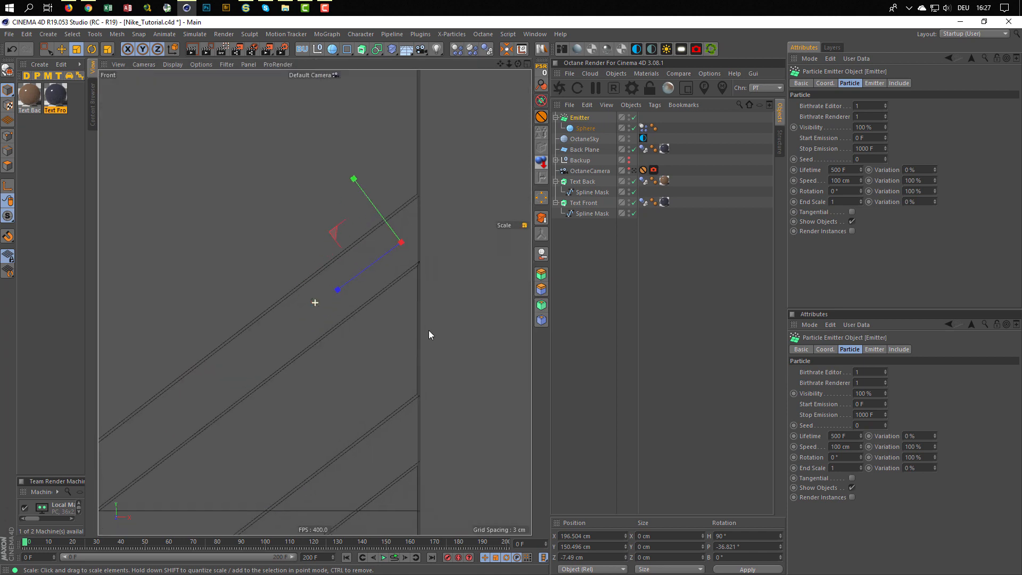
left_click(555, 117)
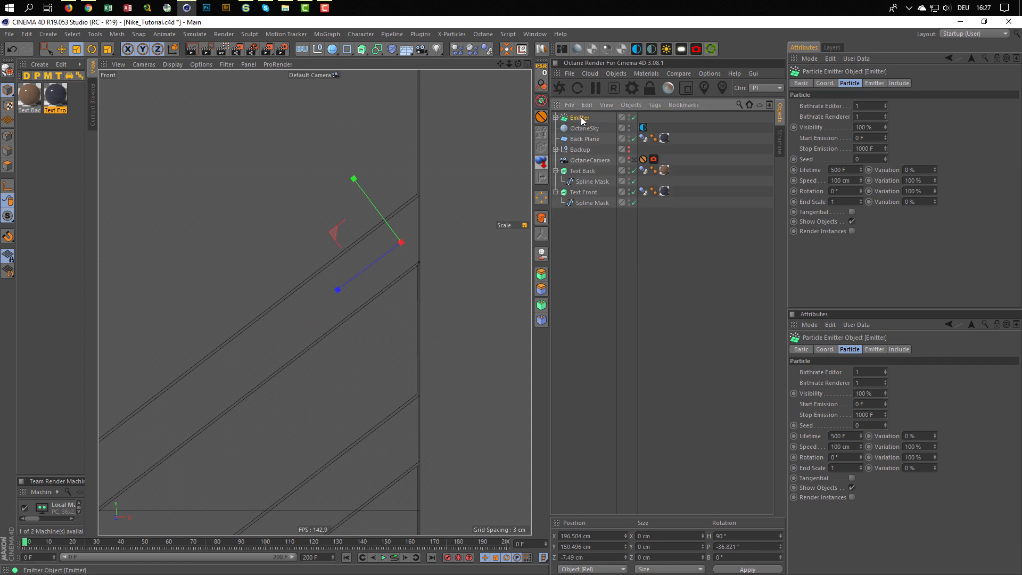
left_click_drag(581, 122, 581, 123, "ctrl")
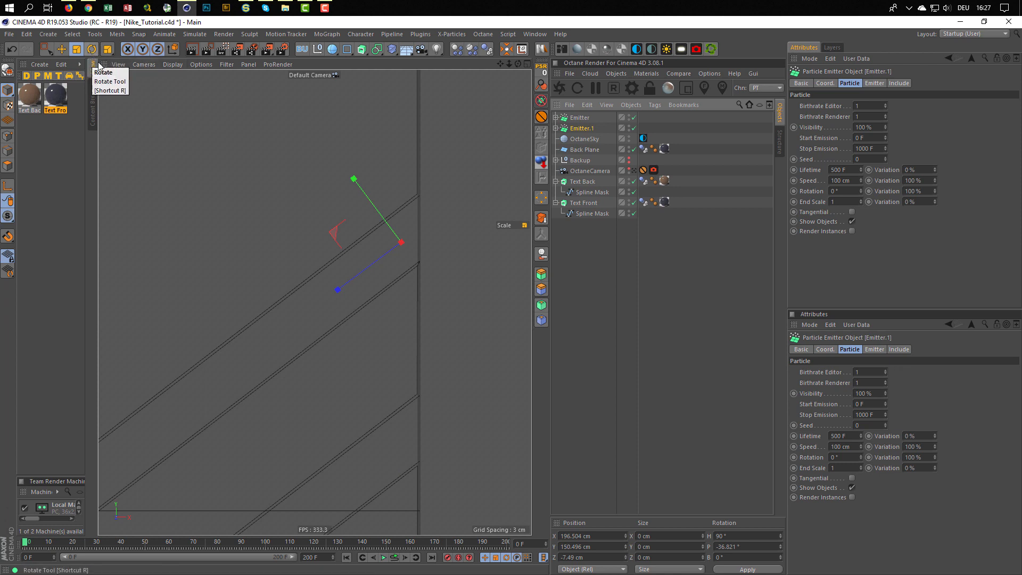
- Move the duplicated emitter straight down along the world Y axis into the lower slanted channel, to a Y position of about 112.7 cm
left_click(172, 50)
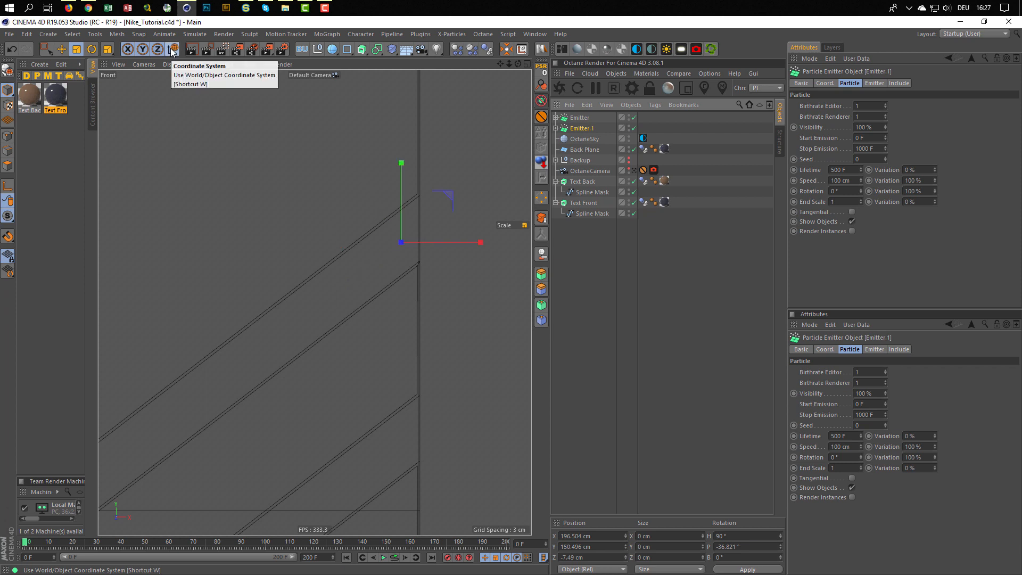
key("e")
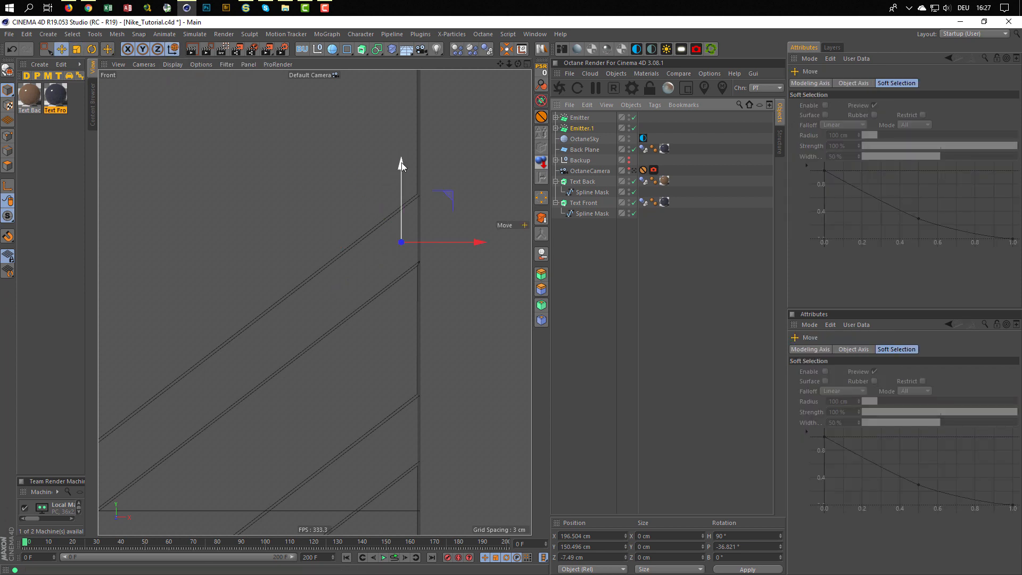
left_click_drag(402, 162, 380, 364)
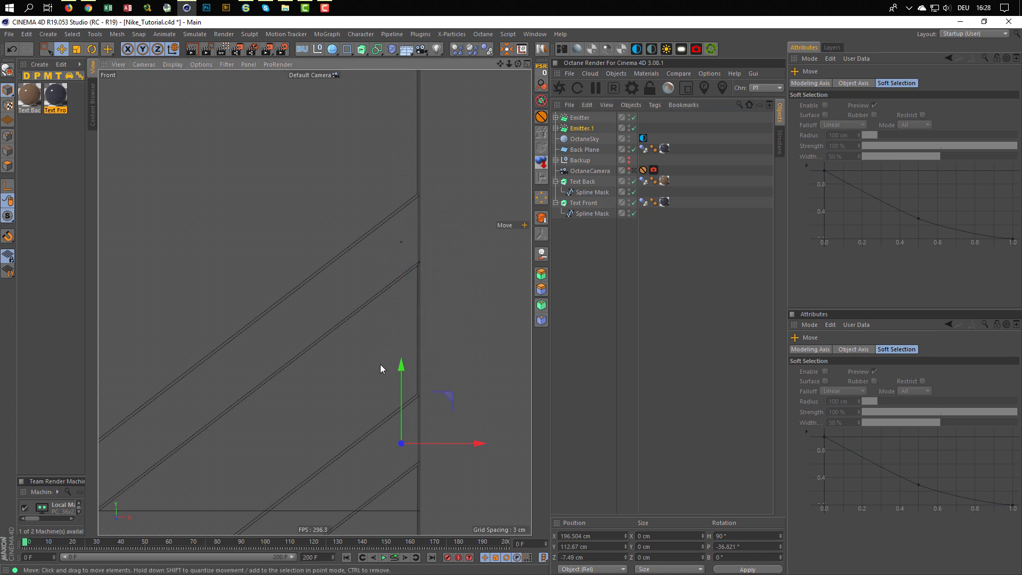
left_click(173, 49)
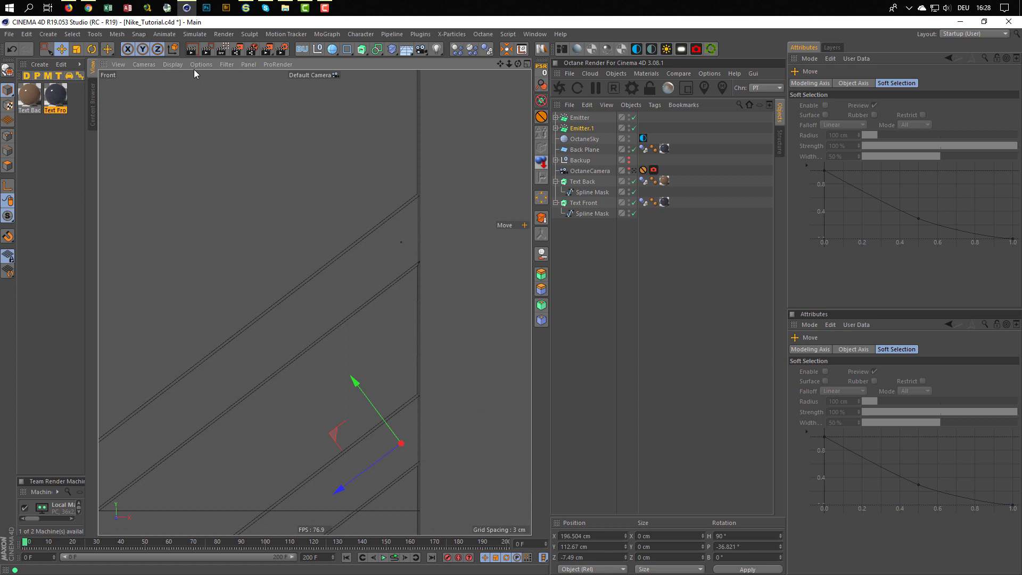
key("t")
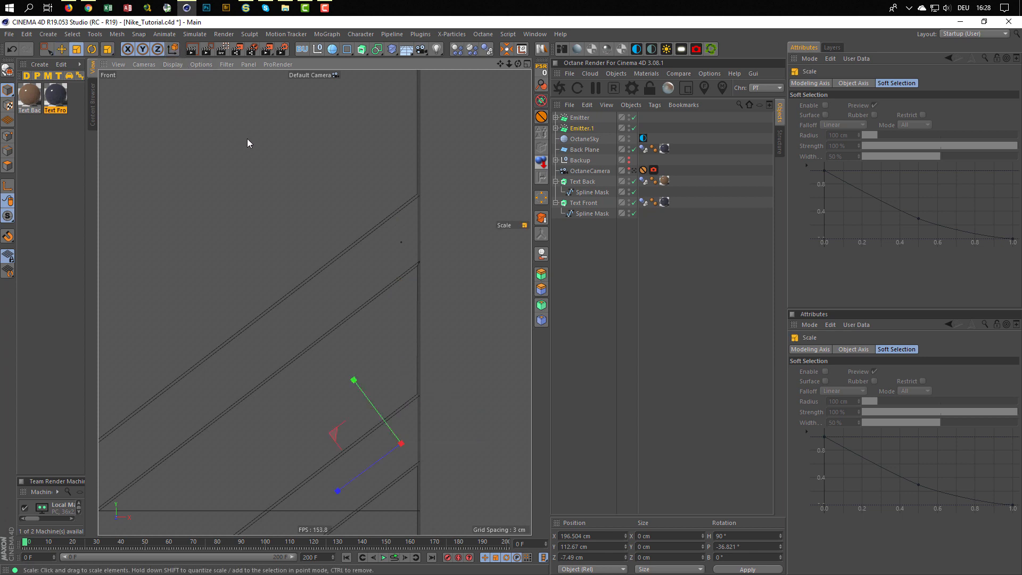
key("e")
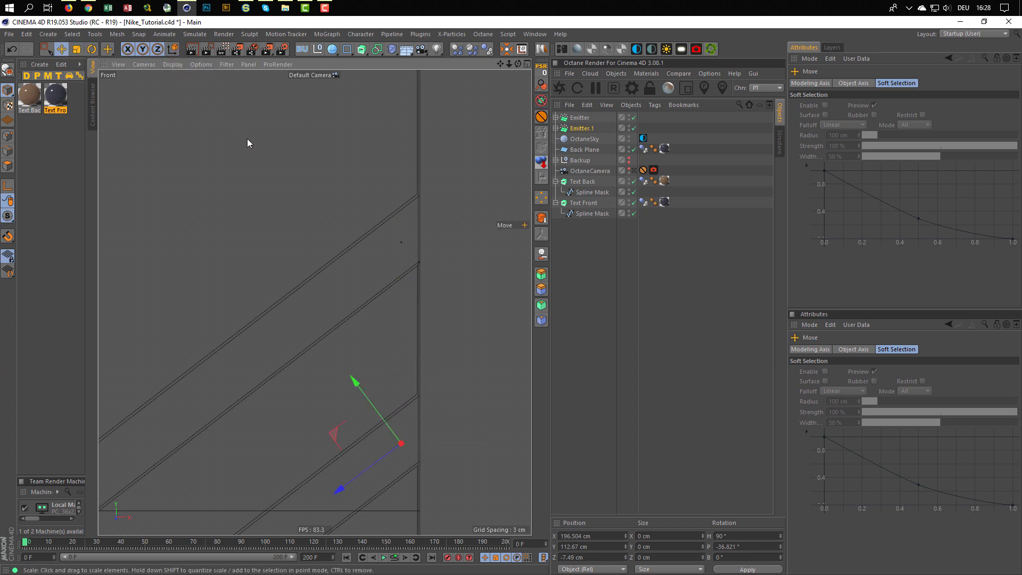
- Play the simulation in the perspective view and examine how spheres from both emitters roll down their channels
middle_click(299, 196)
middle_click(260, 199)
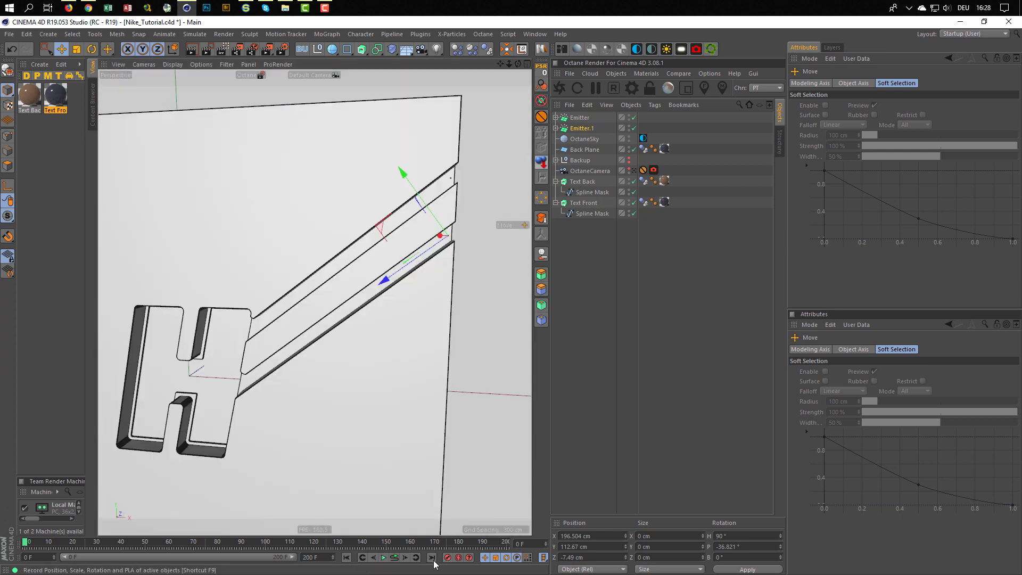
left_click(394, 559)
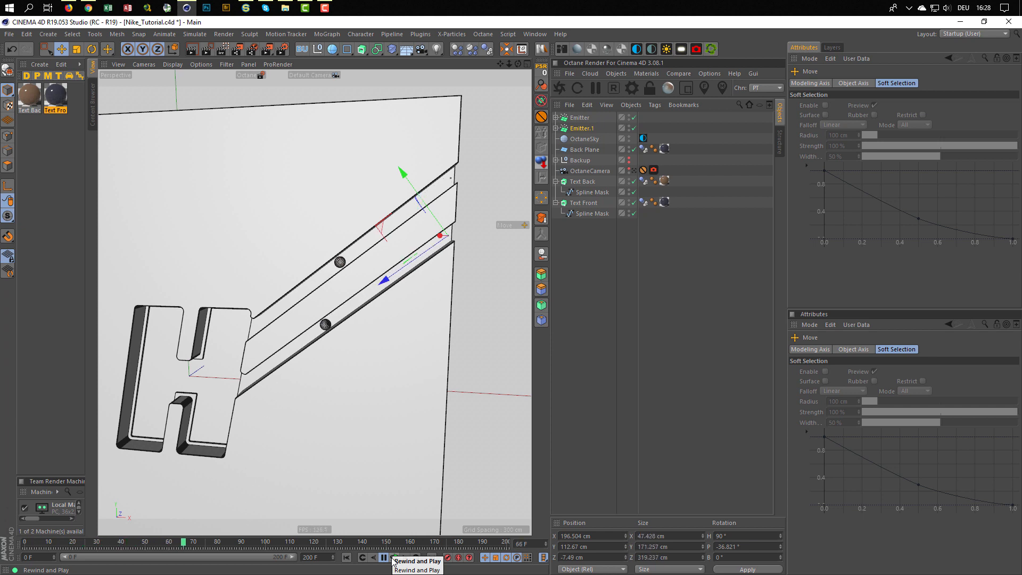
left_click(393, 559)
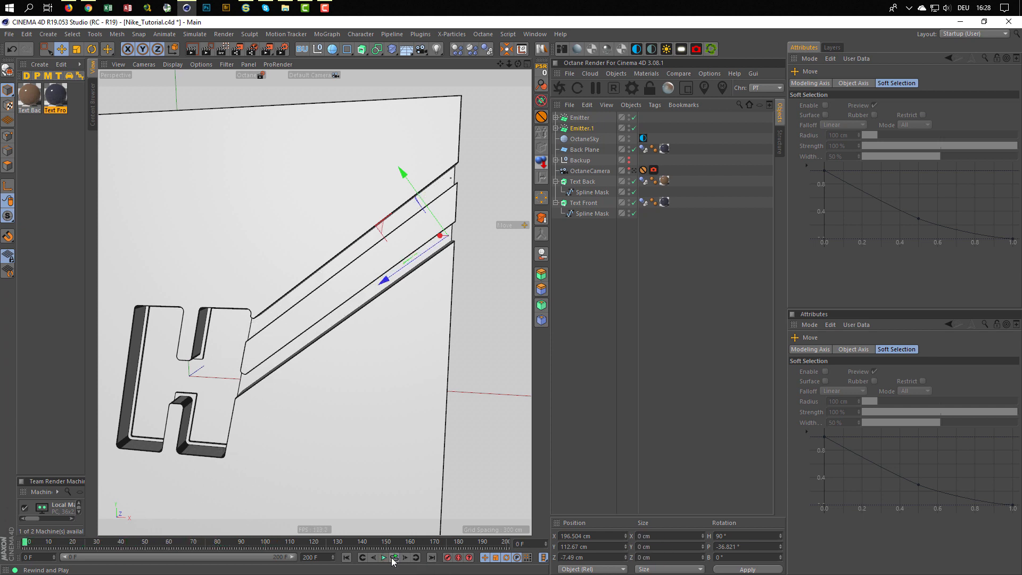
left_click(394, 558)
- Set the duplicated emitter's Start Emission to 10 F and Birthrate Editor to 2, checking the playback, and save the project
left_click(582, 129)
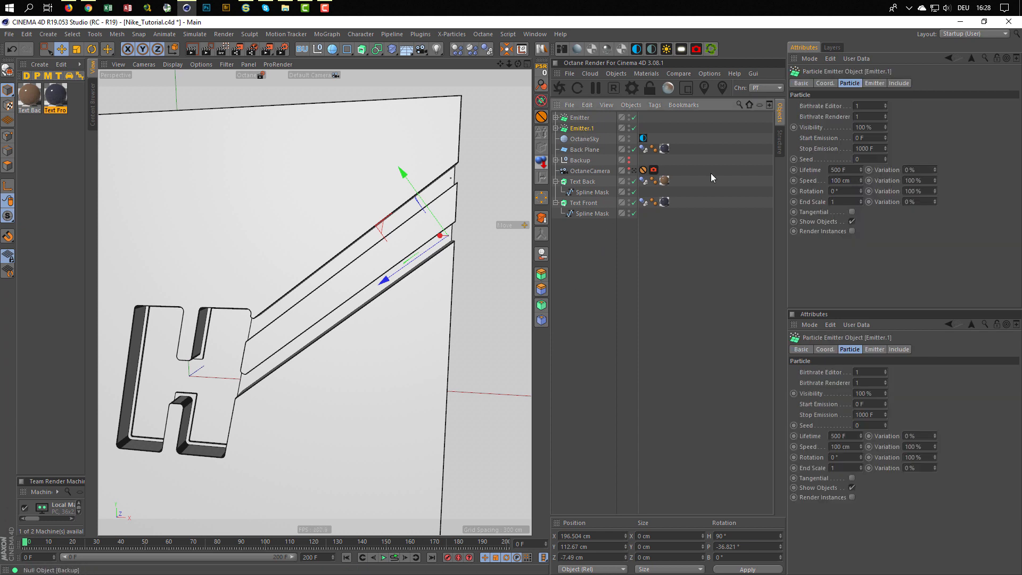
double_click(862, 138)
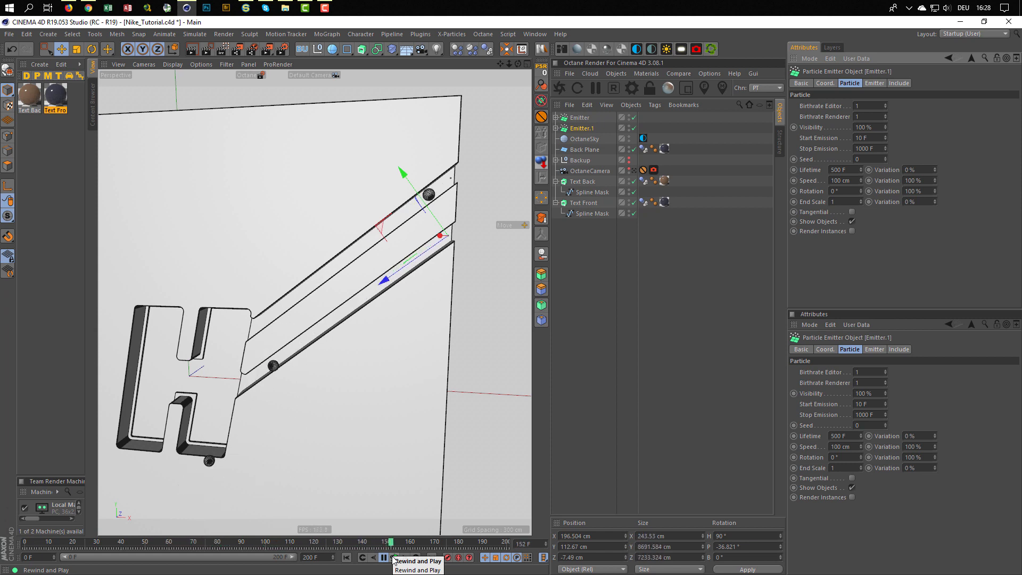
left_click(394, 559)
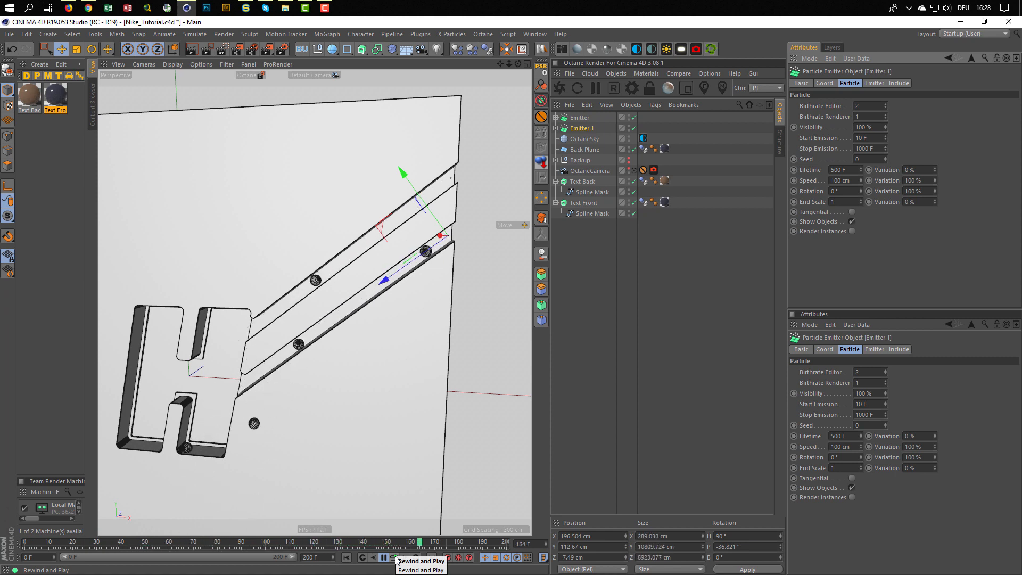
left_click(397, 558)
key("ctrl+s")
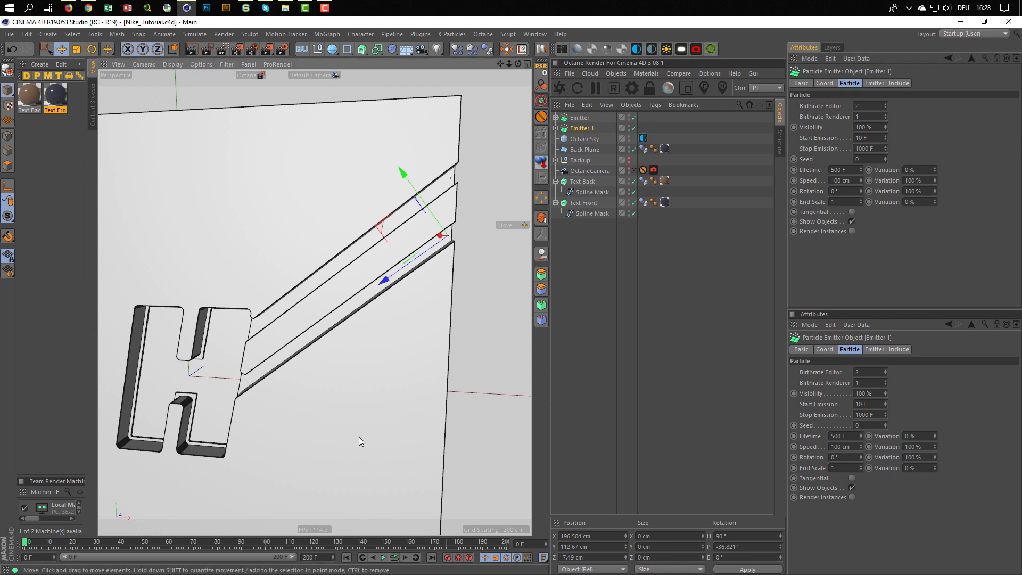
- Duplicate the Back Plane and rename the copy Front Plane
left_click(596, 150)
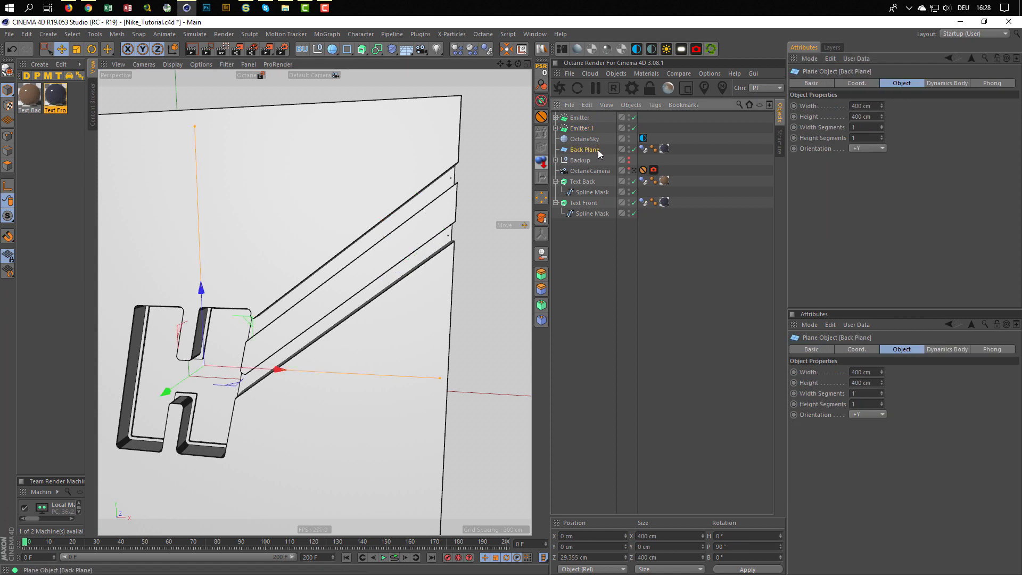
left_click_drag(580, 151, 576, 156, "ctrl")
double_click(584, 160)
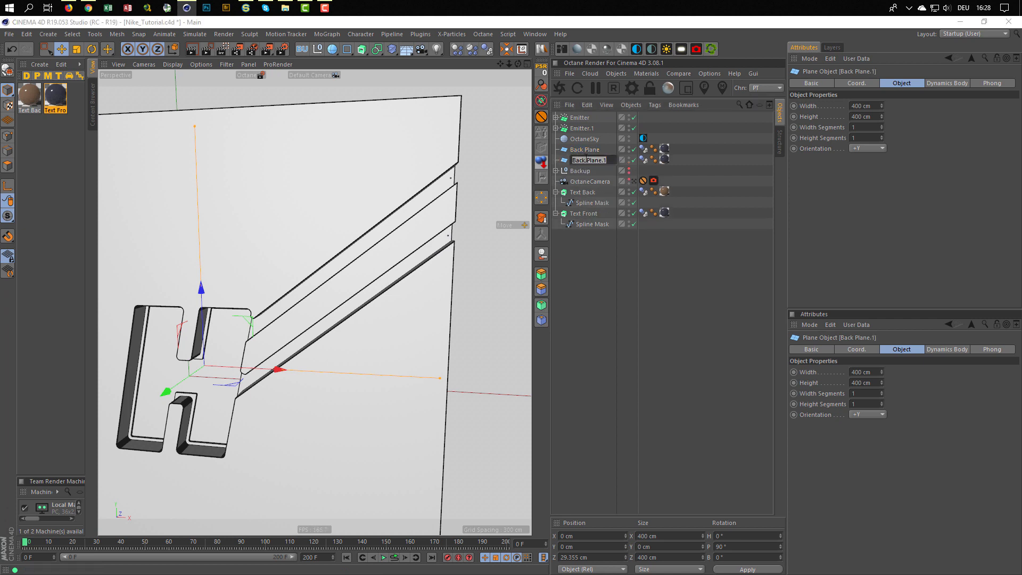
double_click(582, 161)
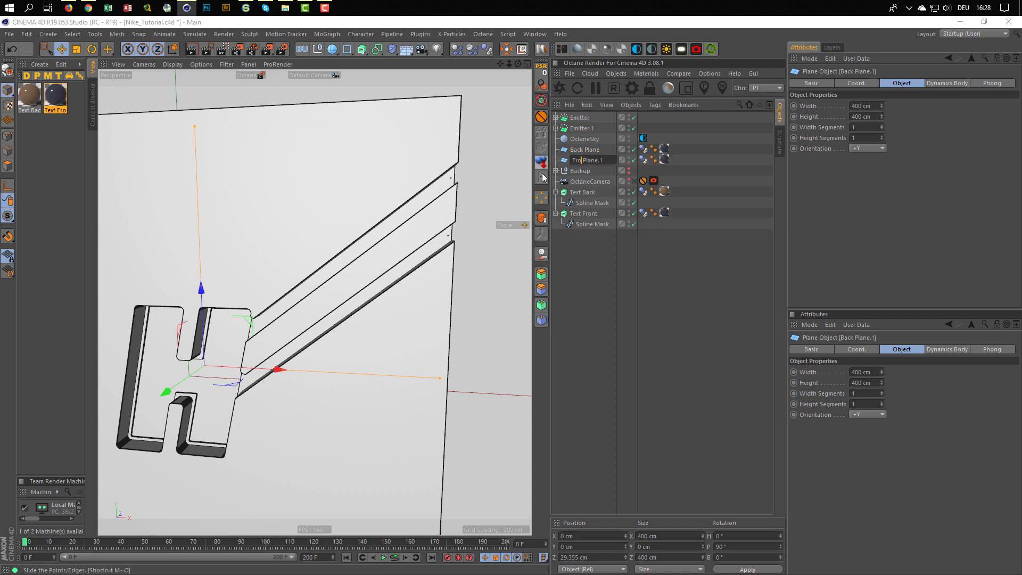
key("Return")
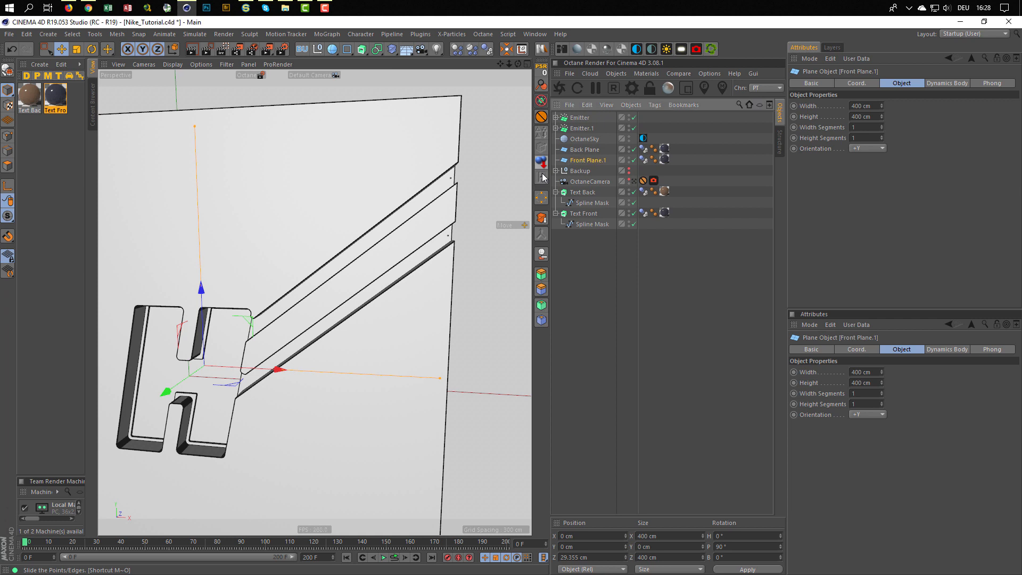
key("Return")
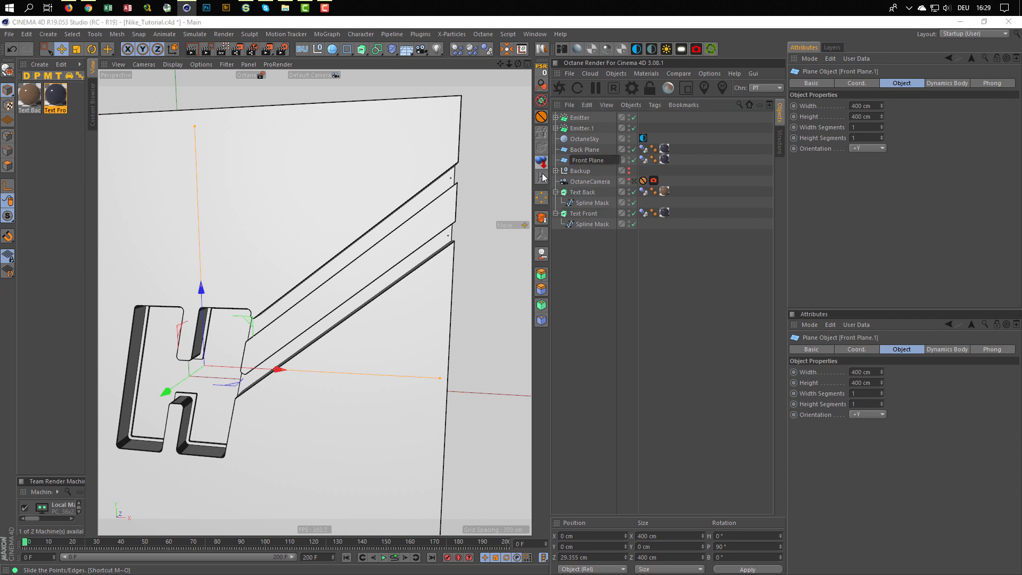
key("Return")
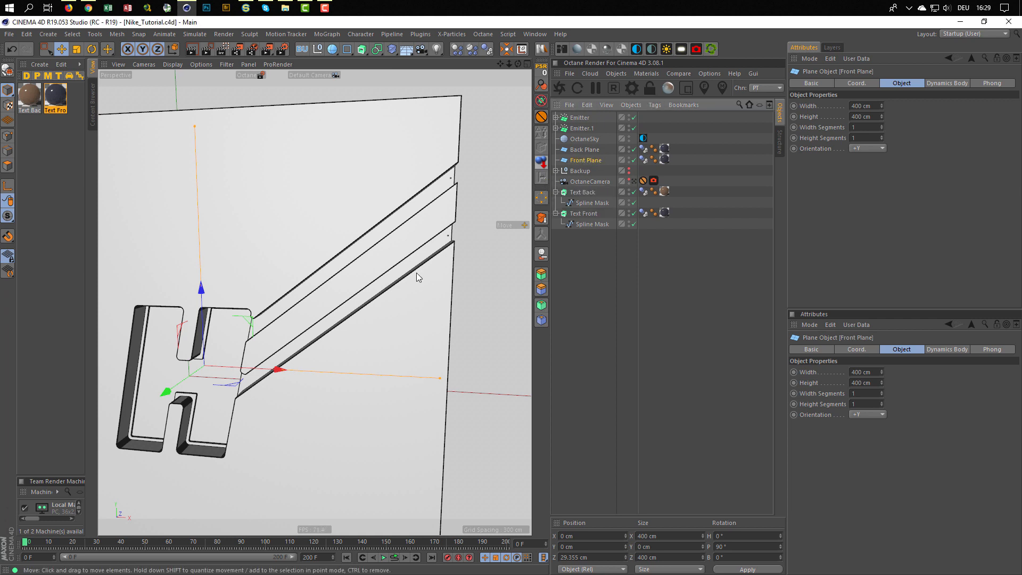
- Move the Front Plane along the world Z axis to the front face of the text, to about -15.52 cm
left_click_drag(378, 245, 452, 250, "alt")
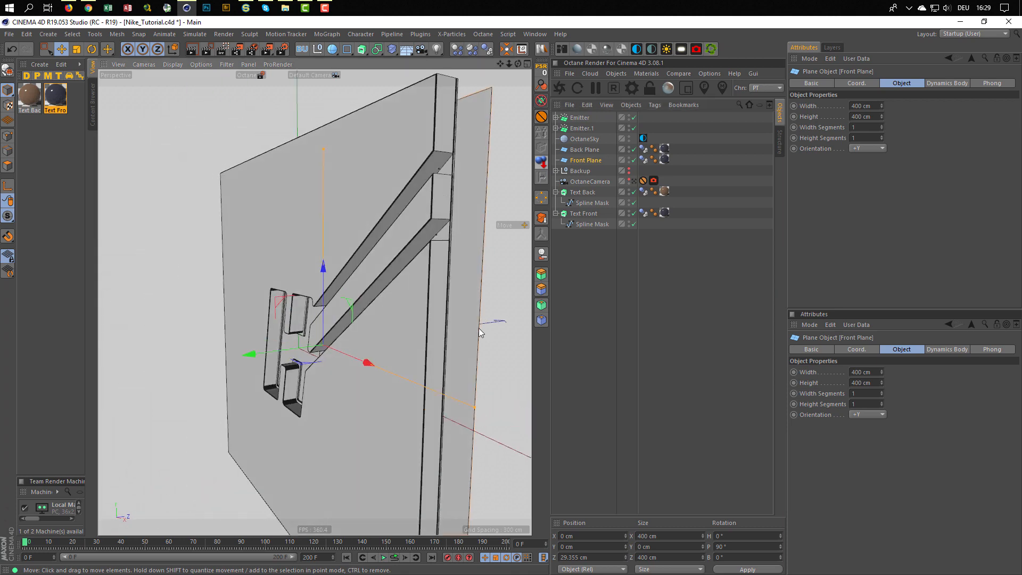
key("e")
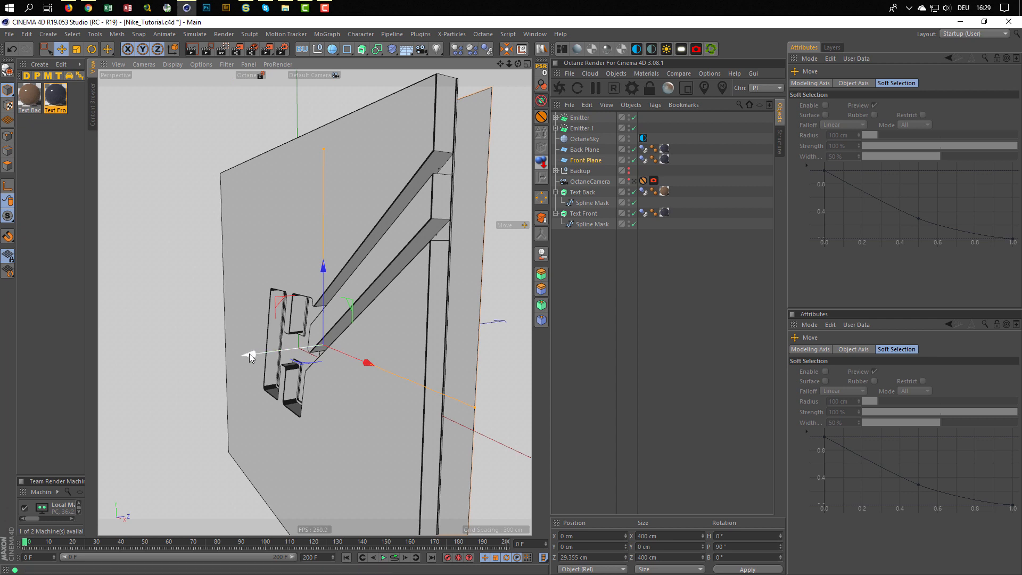
middle_click(248, 383)
middle_click(242, 410)
middle_click_drag(328, 273, 344, 208, "alt")
right_click_drag(296, 292, 306, 392, "alt")
middle_click_drag(394, 349, 331, 350, "alt")
right_click_drag(234, 349, 411, 348, "alt")
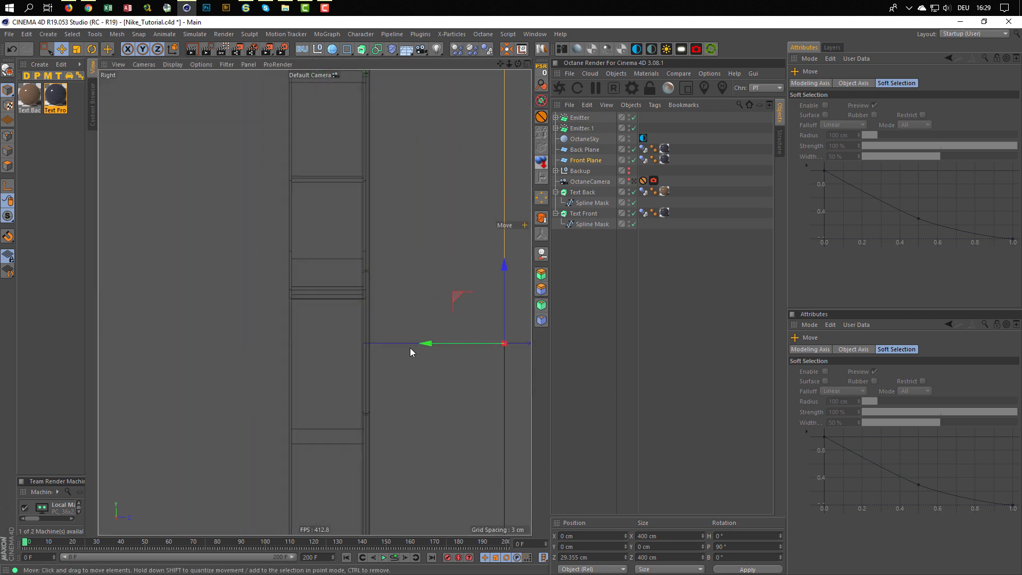
left_click_drag(425, 344, 200, 341)
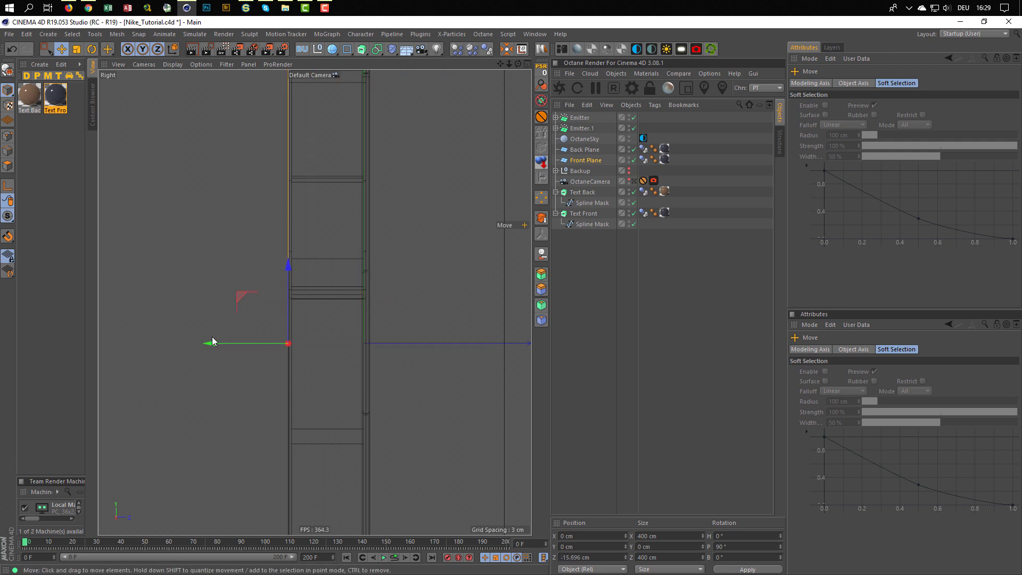
right_click_drag(200, 341, 274, 358, "alt")
left_click_drag(272, 356, 277, 356)
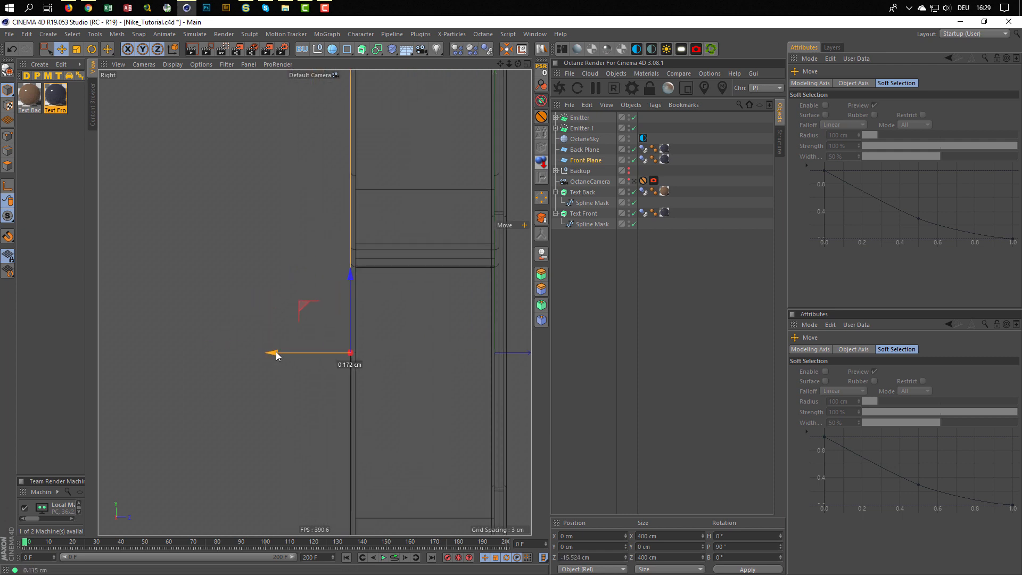
- Set the Front Plane's Z position to exactly -15.5 cm and return to the perspective view
left_click(600, 559)
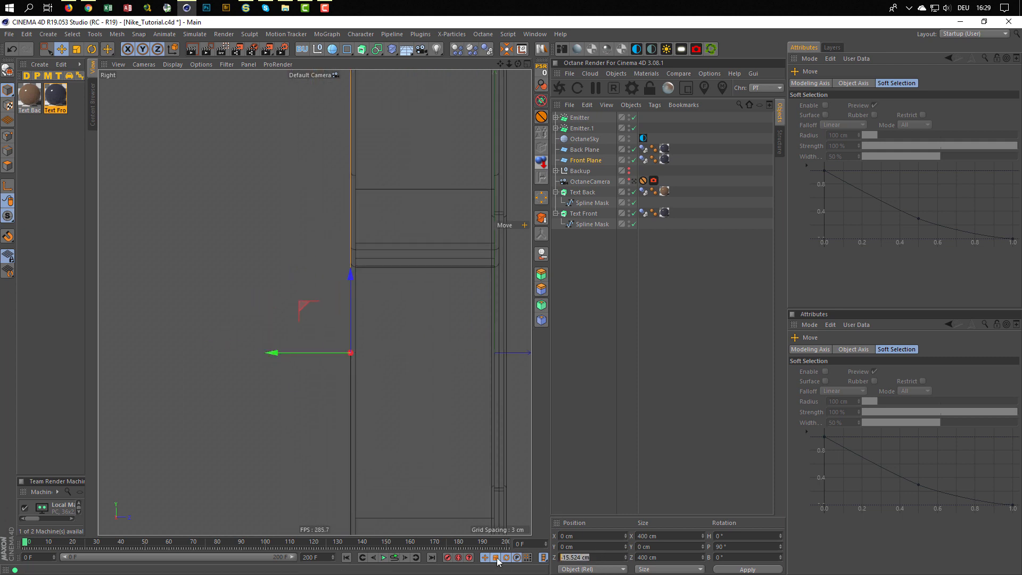
key("BackSpace")
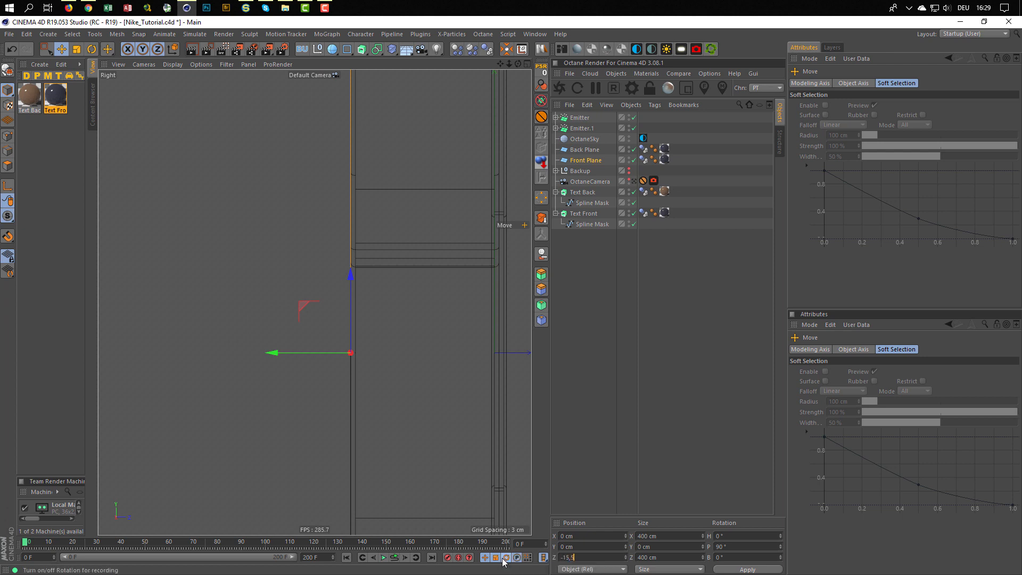
type("-15,5")
key("Return")
middle_click(394, 376)
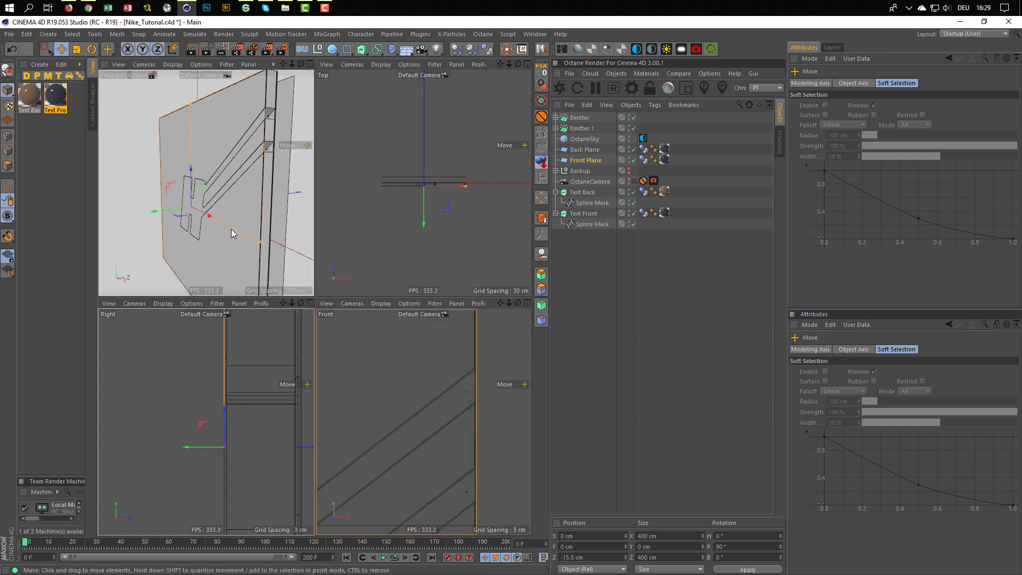
middle_click(231, 229)
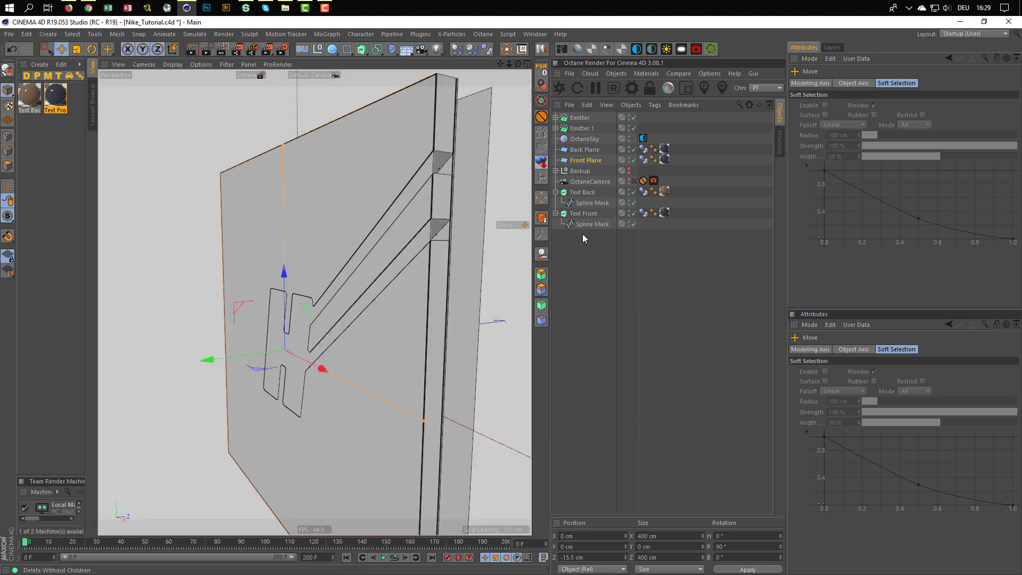
- Hide the Front Plane in both the viewport and the render, and play the simulation from a nearly frontal angle
double_click(631, 159, "alt")
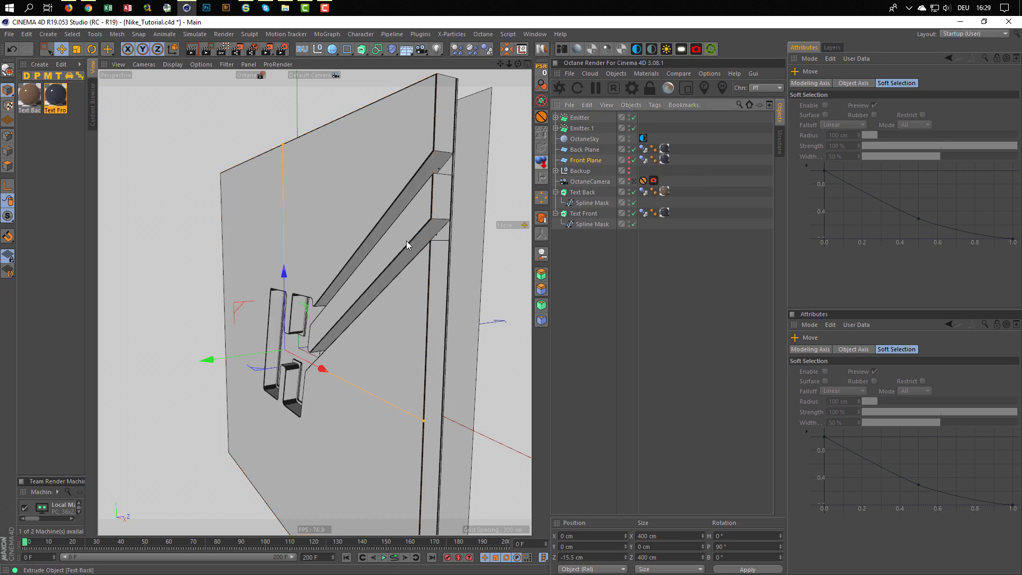
right_click_drag(366, 259, 346, 263, "alt")
left_click_drag(346, 263, 426, 251, "alt")
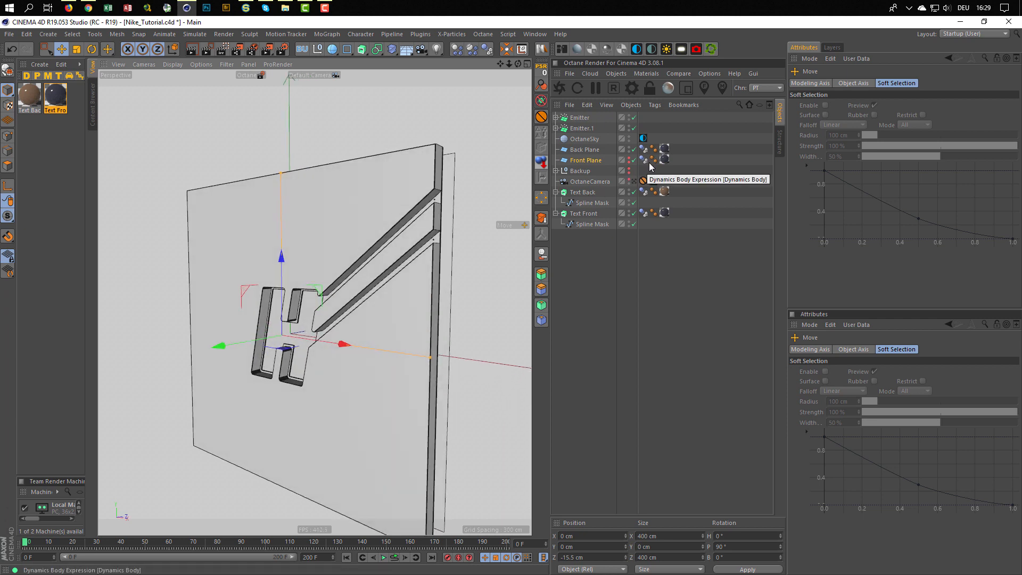
mouse_move(388, 294)
left_mouse_down("alt")
mouse_move(355, 302)
mouse_move(386, 283)
left_mouse_up("alt")
scroll(353, 298, "up", 3)
middle_click_drag(386, 282, 402, 266, "alt")
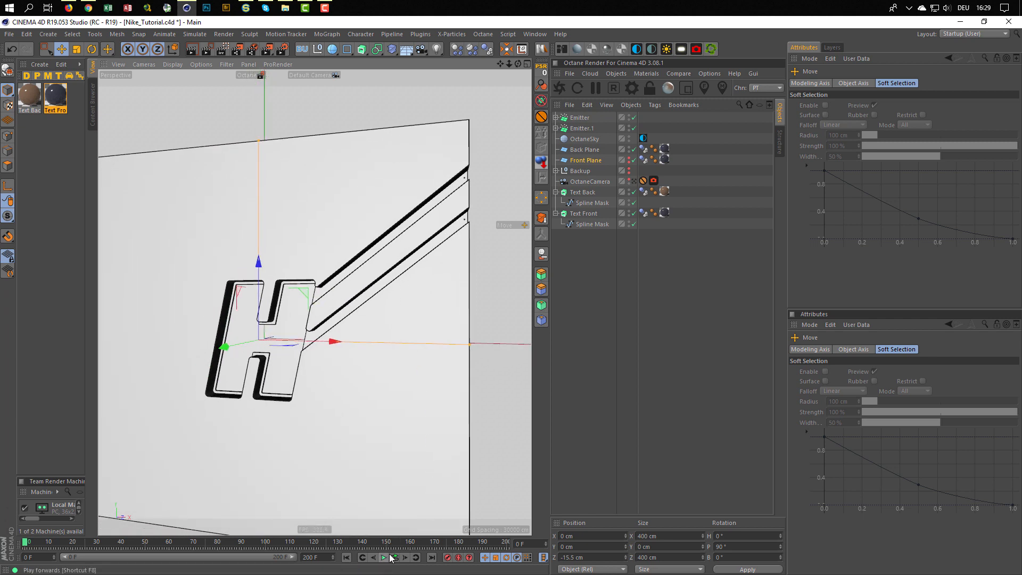
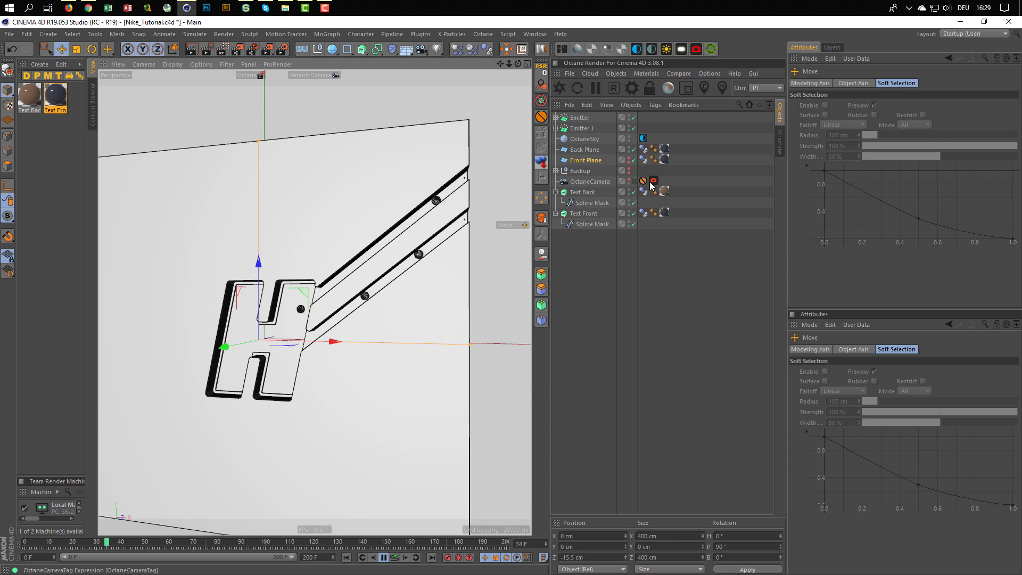
- Review the project's expert dynamics settings, especially Steps per Frame, while the simulation plays, and rewind the playback
key("ctrl+d")
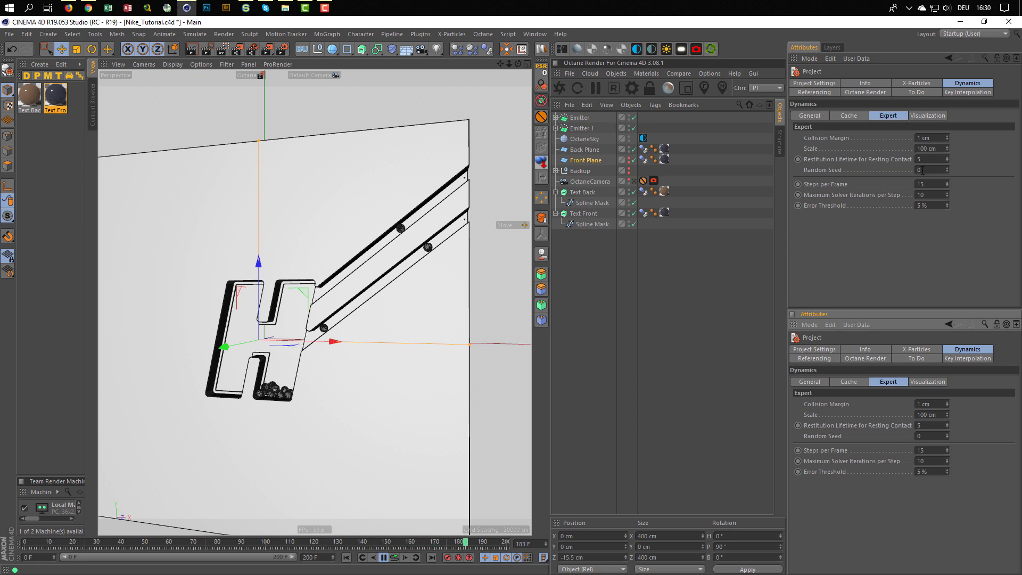
left_click(933, 184)
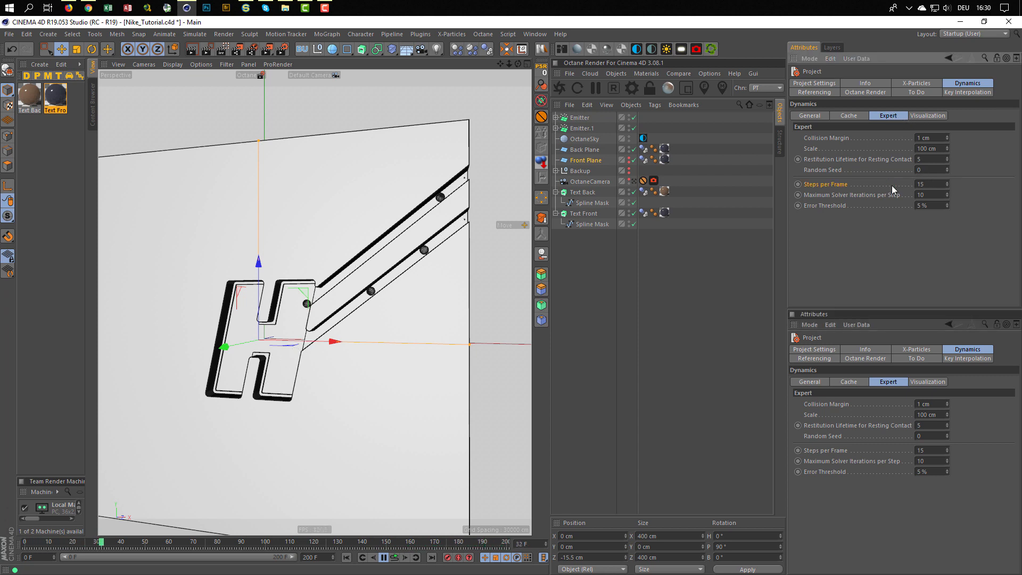
left_click(662, 311)
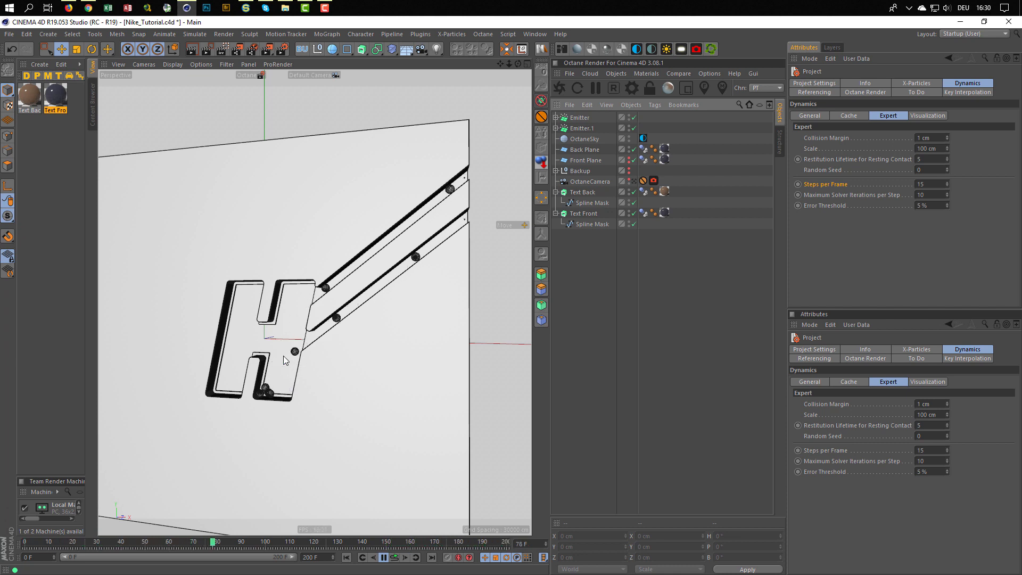
left_click(394, 558)
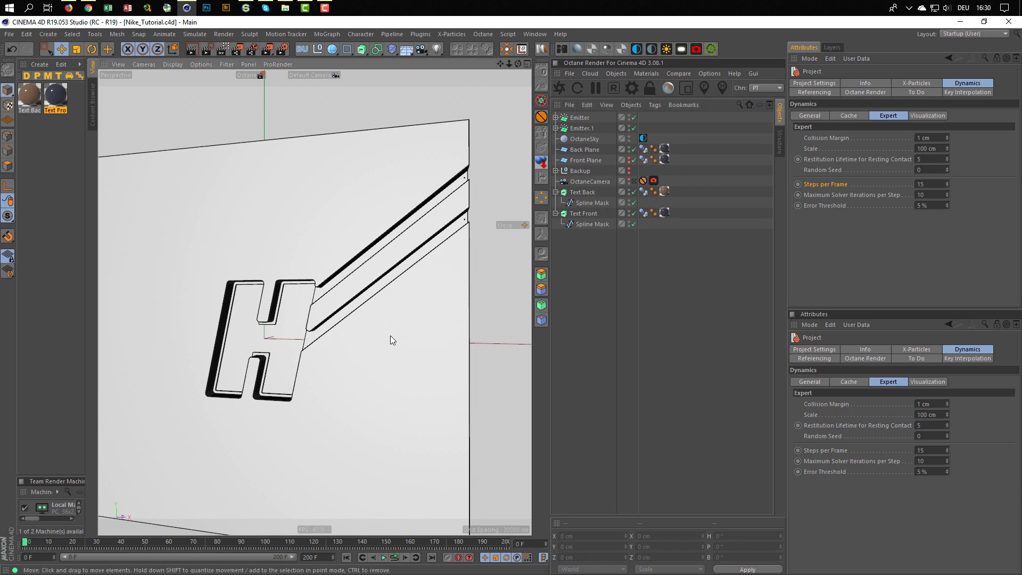
- Add a Gravity particle modifier to the scene and rotate it to a pitch of 90°
left_click(194, 34)
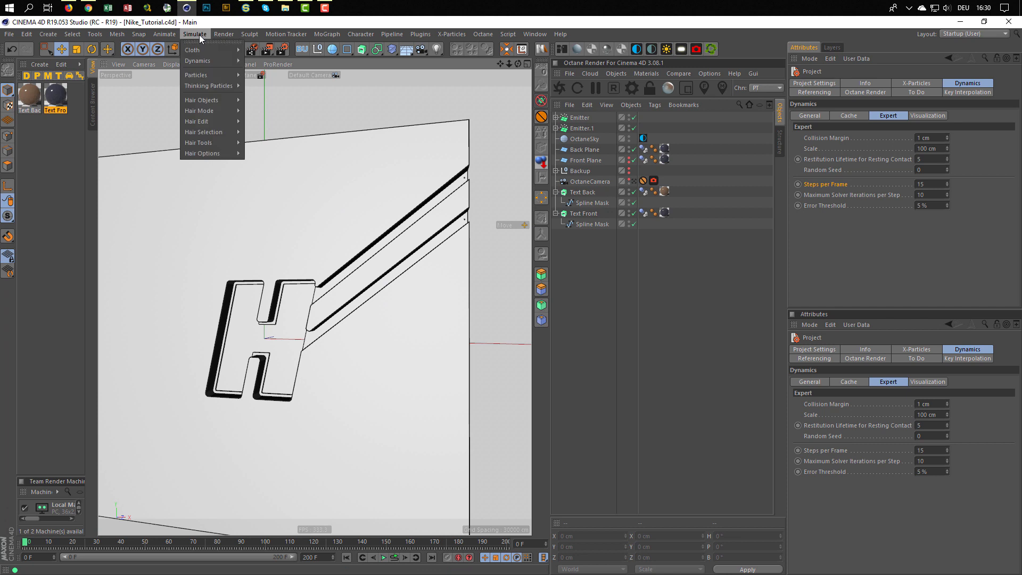
mouse_move(218, 75)
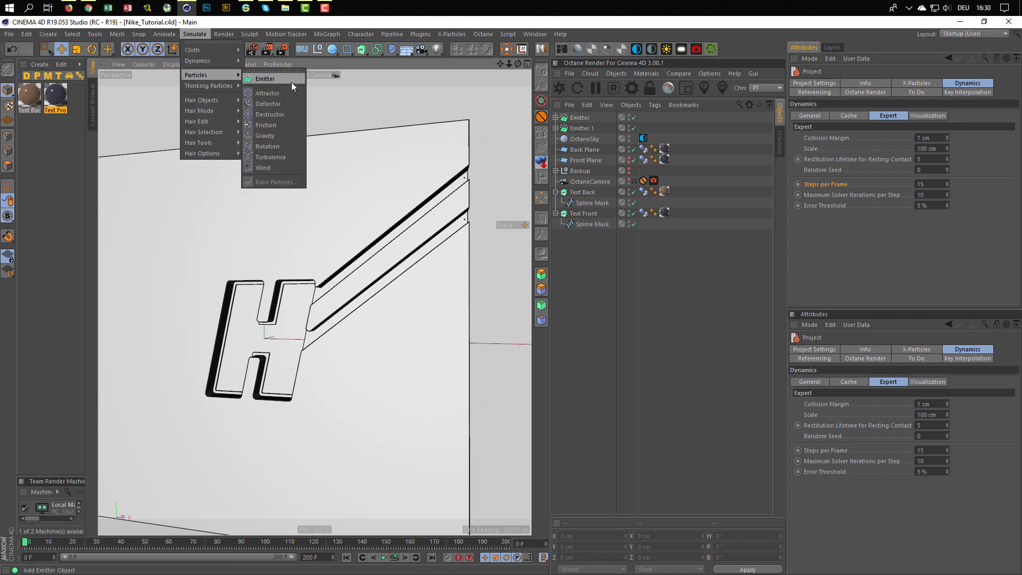
left_click(281, 136)
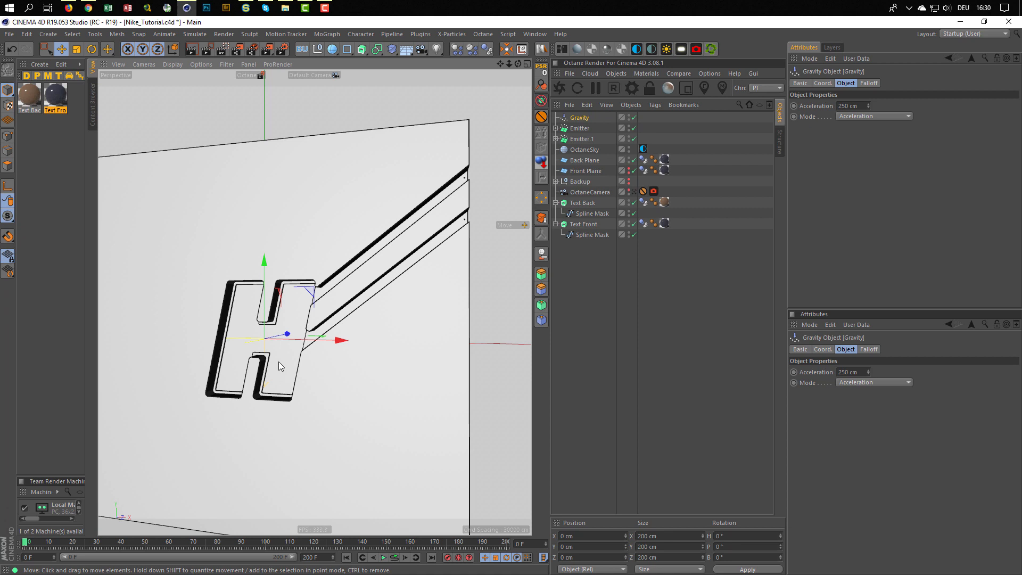
left_click_drag(279, 359, 298, 340, "alt")
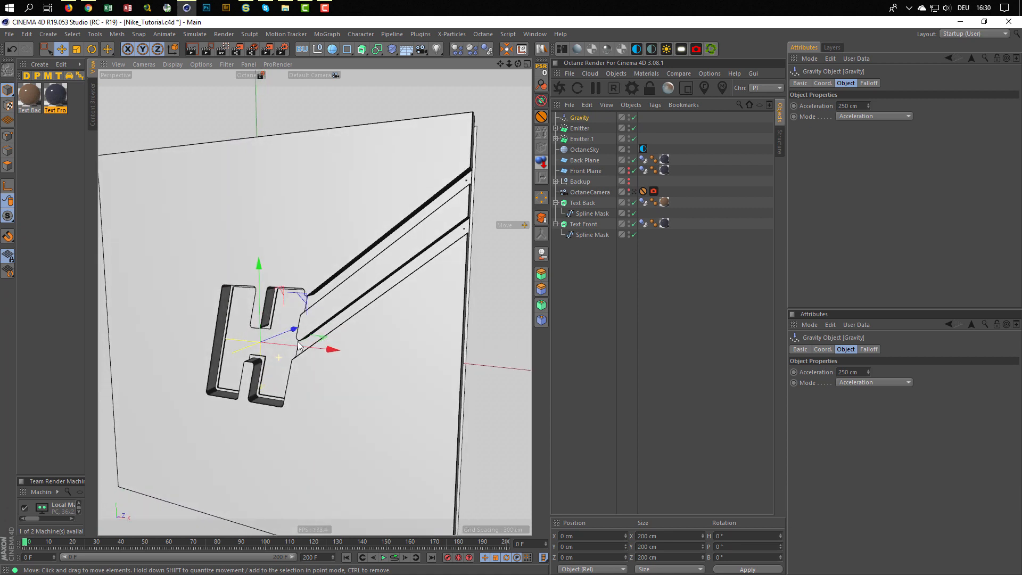
key("r")
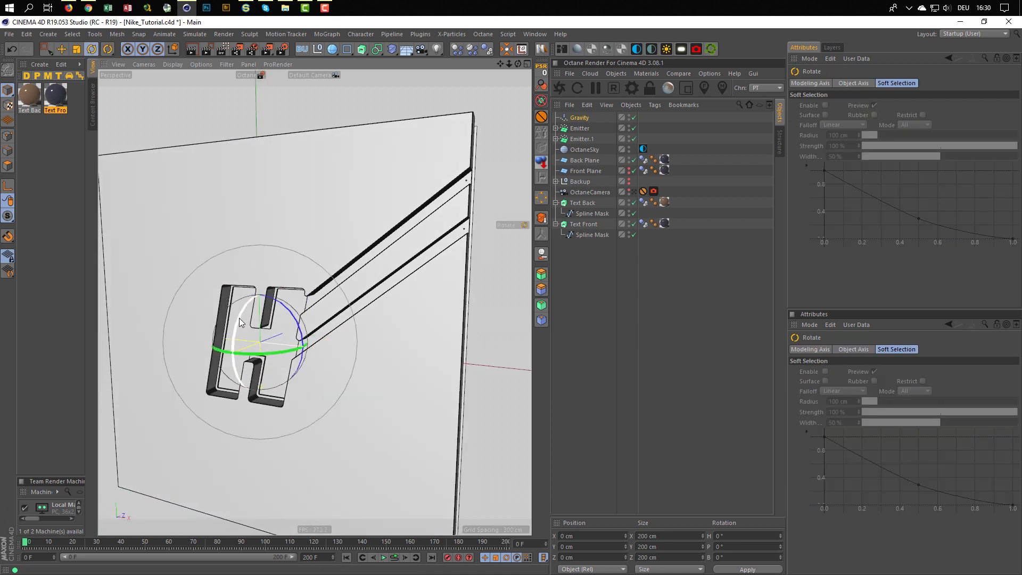
left_click_drag(238, 317, 257, 413)
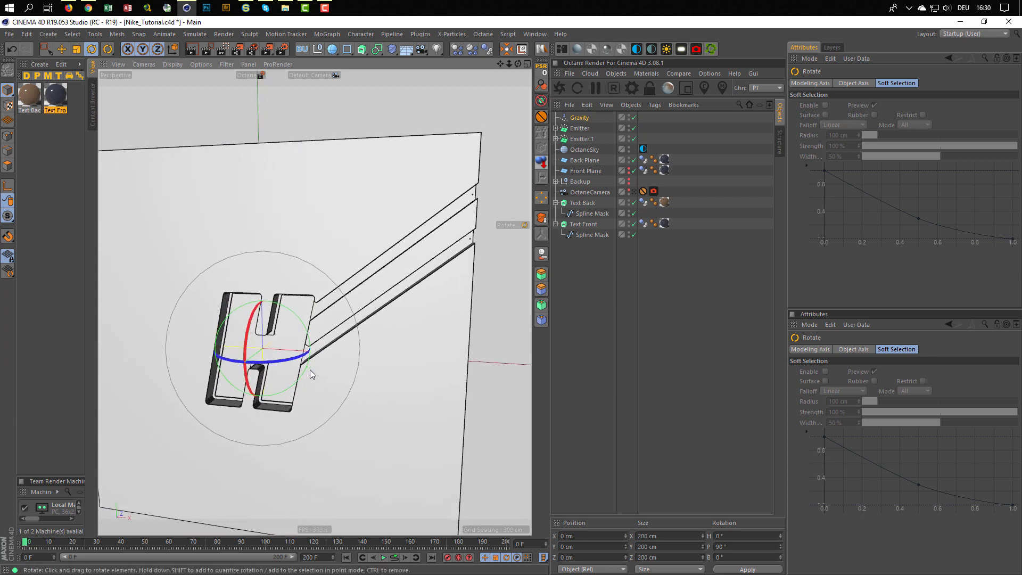
right_click_drag(309, 370, 326, 366, "alt")
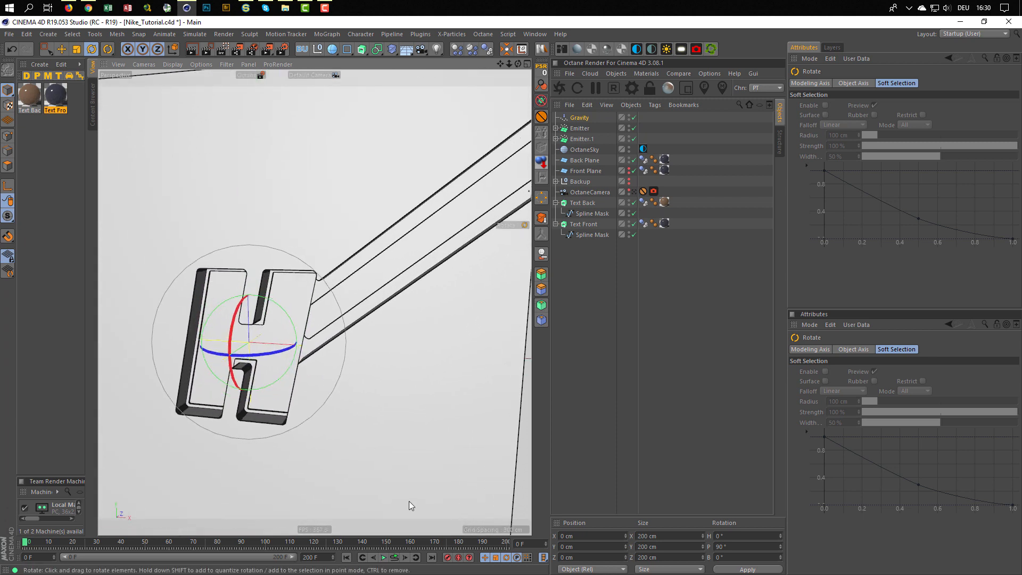
- Test the simulation with the Gravity modifier and set its Acceleration to 3000 cm
left_click(397, 558)
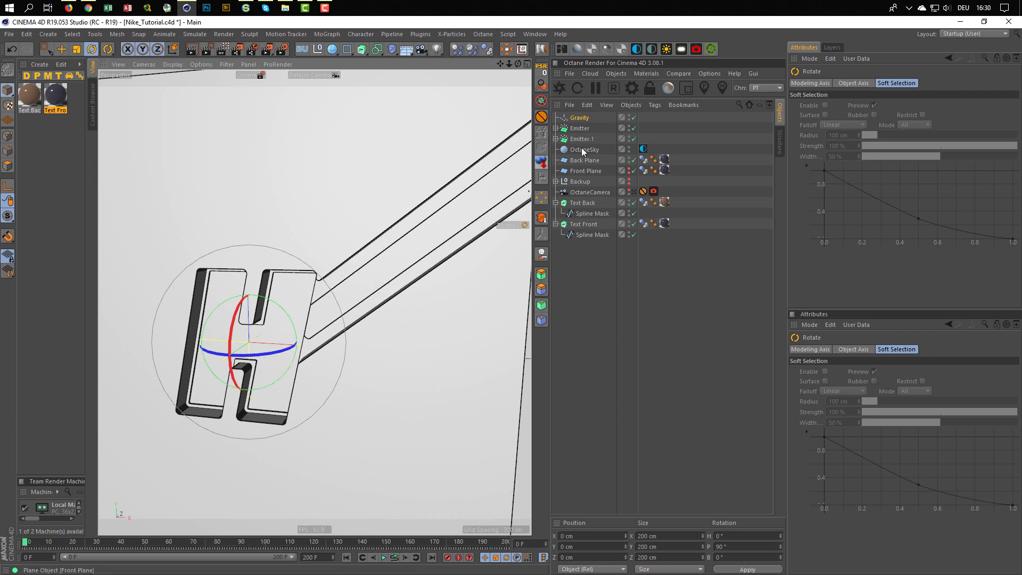
left_click(585, 118)
left_click(864, 105)
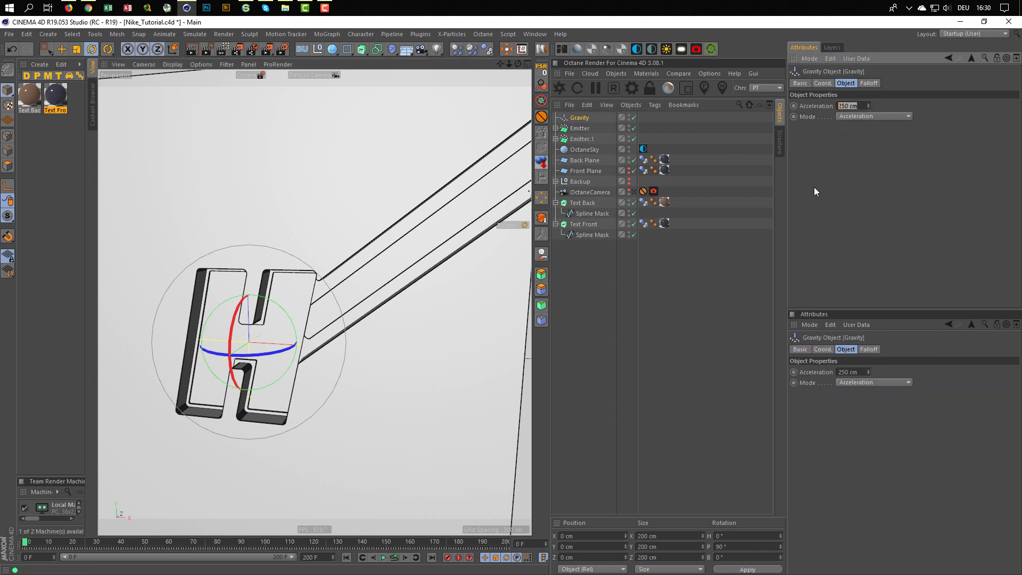
type("3000")
key("Return")
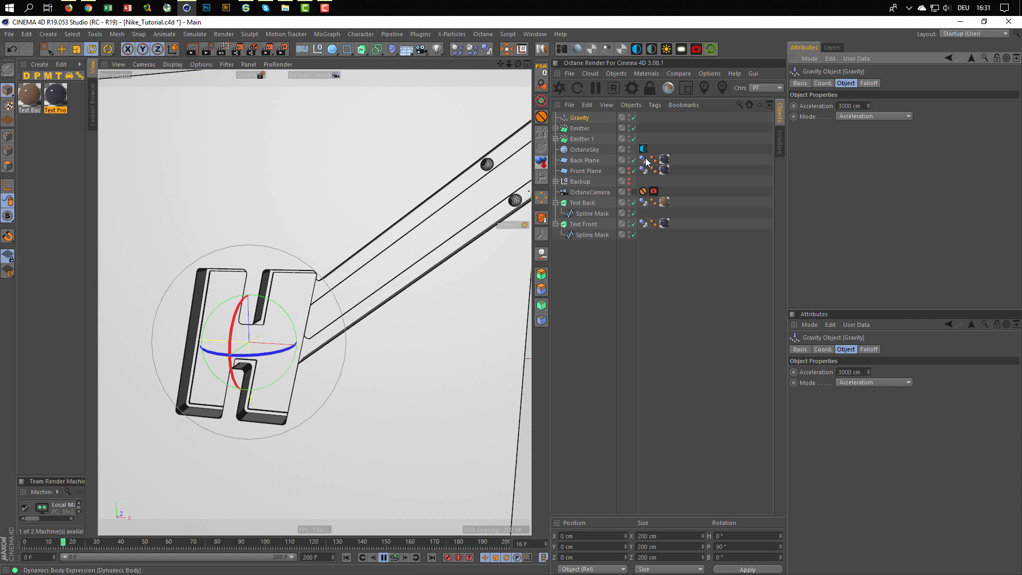
- Select the Dynamics Body tags of both planes, both text objects and both emitter spheres, and set their collision Friction to 0 %
left_click(643, 159)
left_click(643, 170, "shift")
left_click(643, 202, "shift")
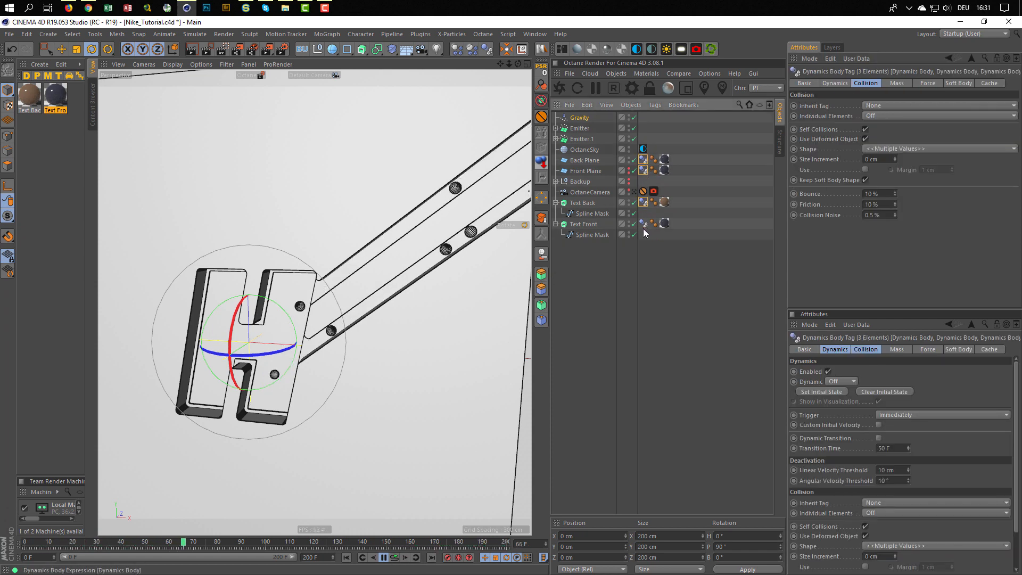
left_click(643, 223, "shift")
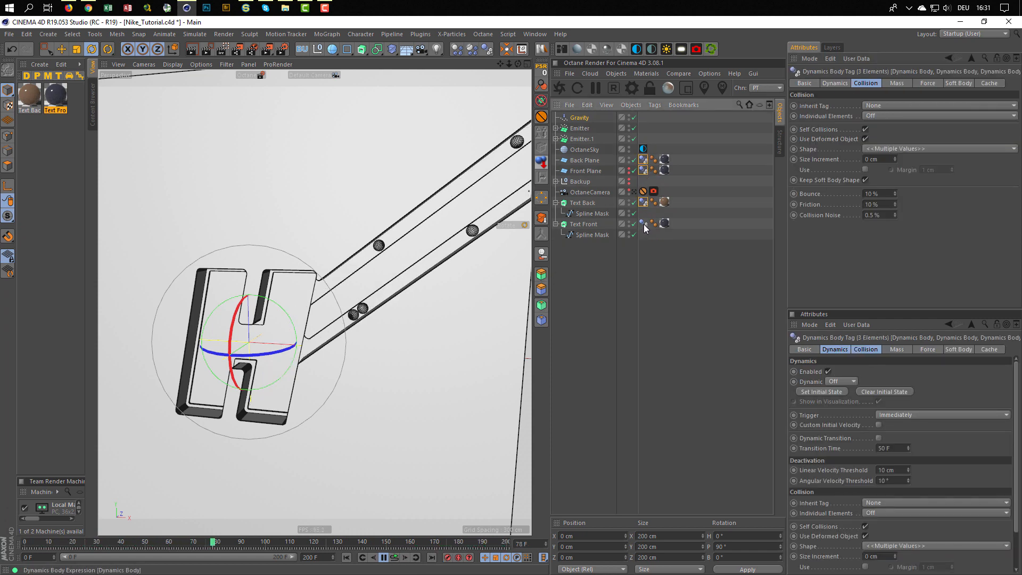
left_click(556, 128)
left_click(556, 149)
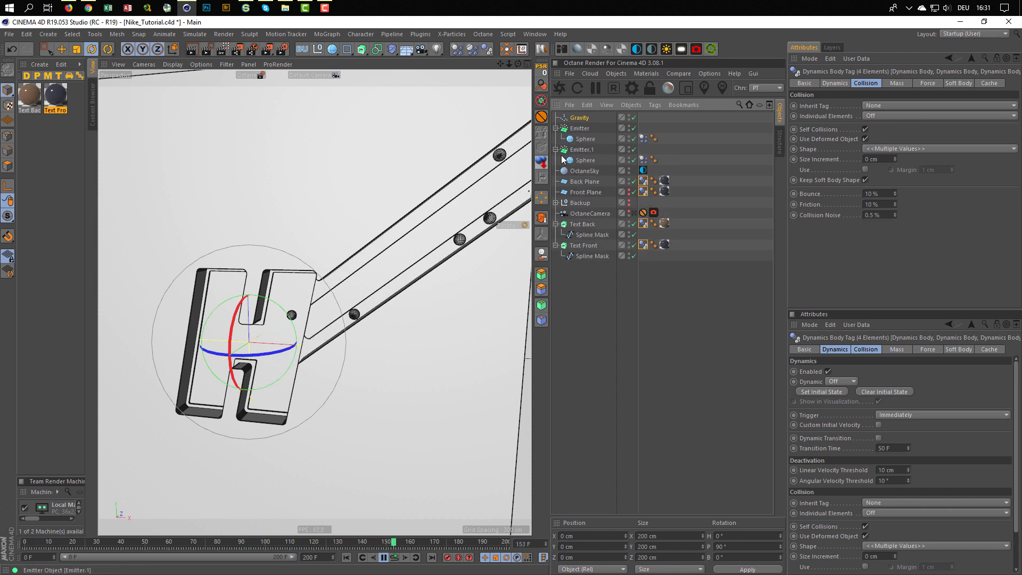
left_click(643, 159, "shift")
left_click(643, 138, "shift")
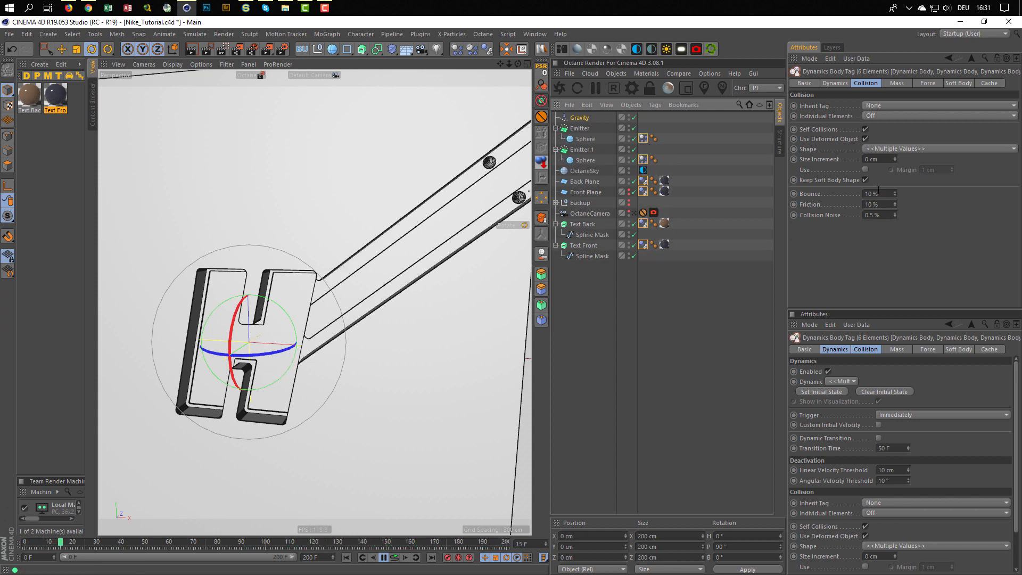
left_click(871, 204)
type("0")
key("Return")
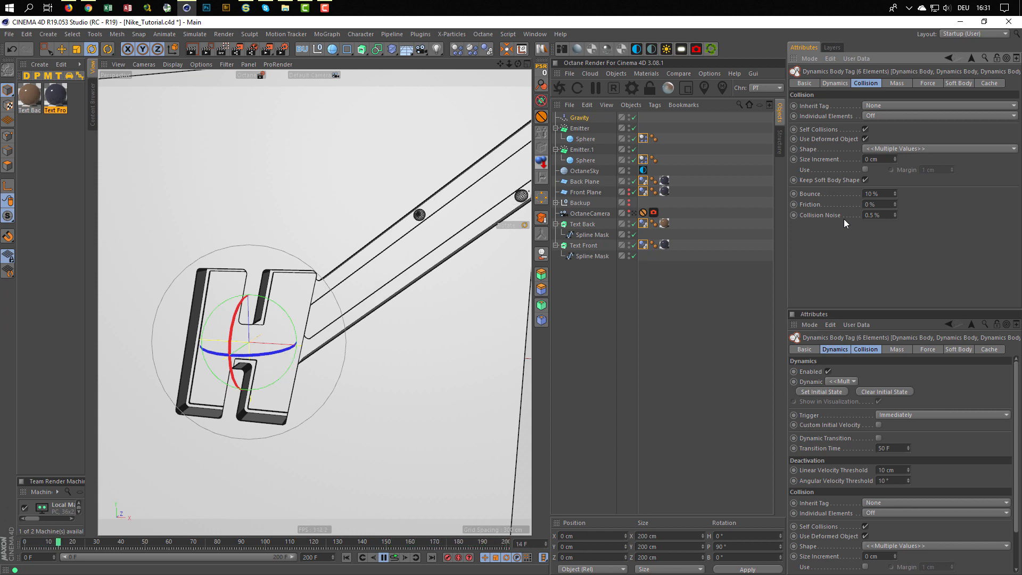
- Set the Friction of the six selected Dynamics Body tags to 5 % and rewind the playback
left_click(873, 204)
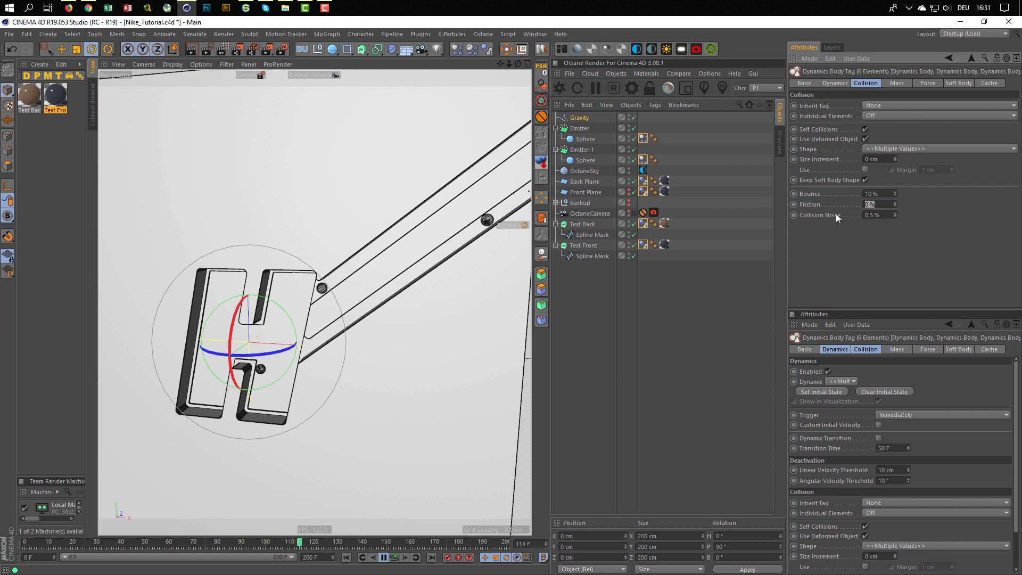
key("Return")
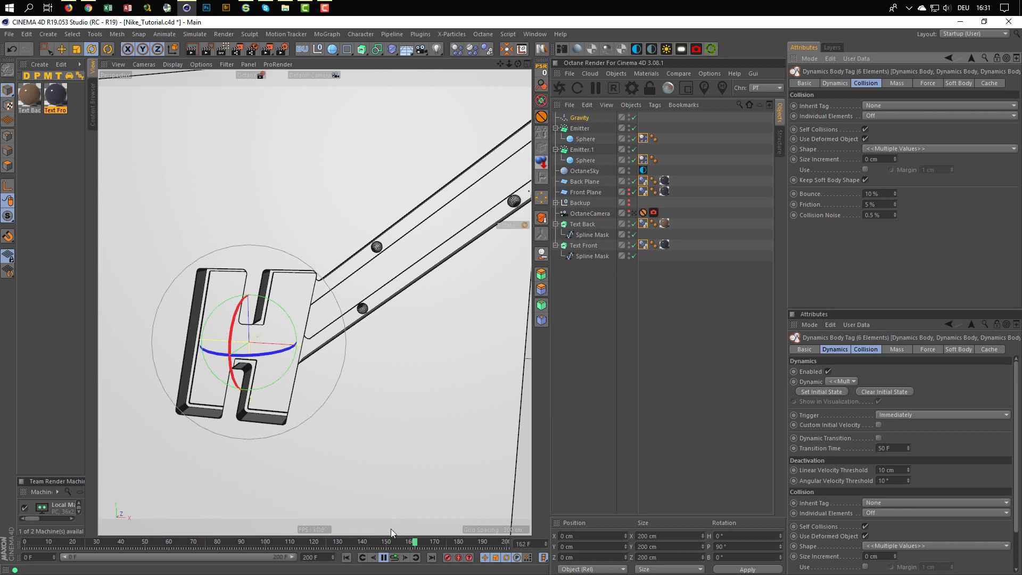
left_click(394, 557)
- Play the Nike.gif reference animation in the Picture Viewer to study how the balls move, and close the viewer
key("shift+F6")
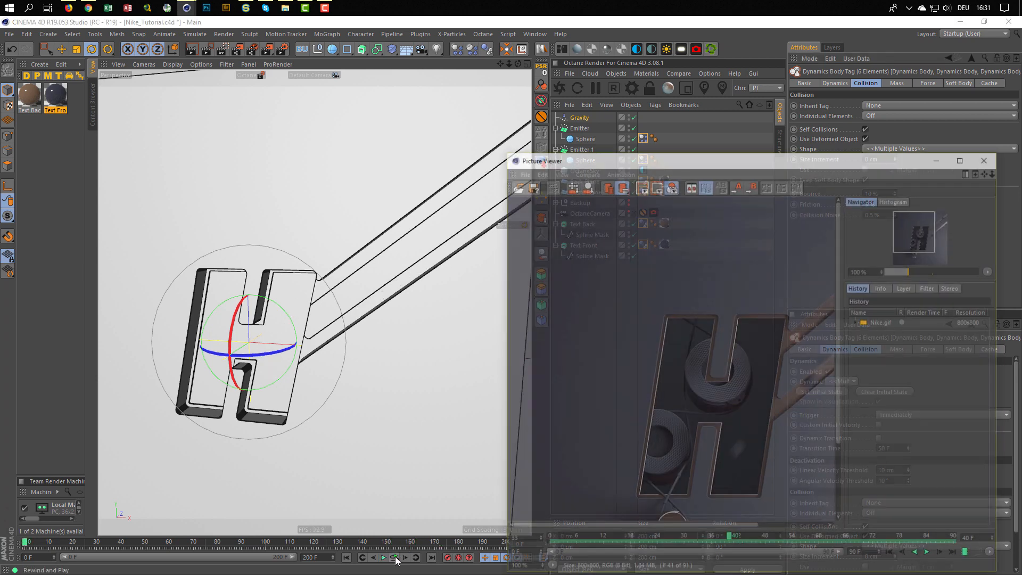
scroll(645, 400, "down", 3)
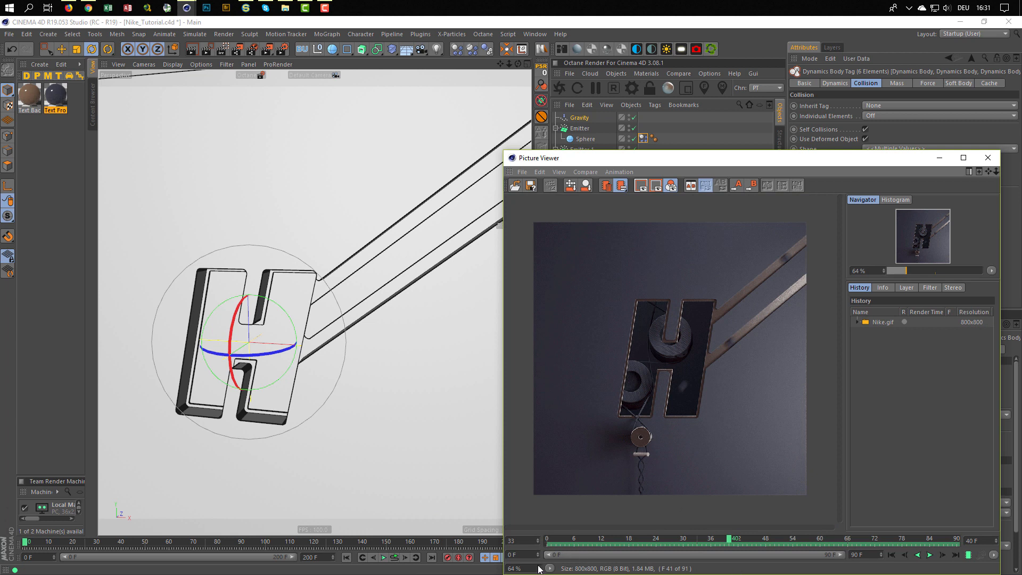
left_click(541, 547)
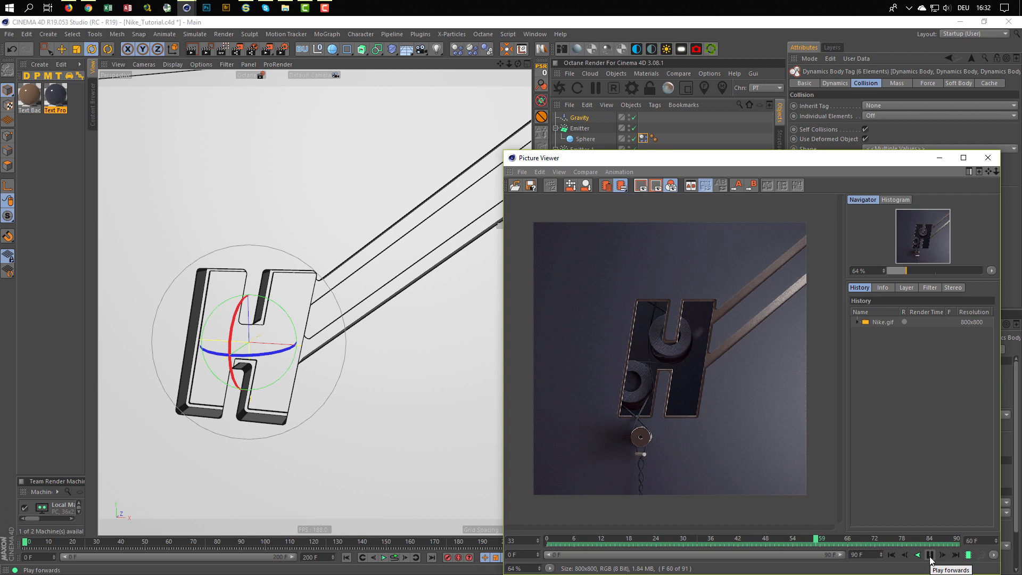
left_click(929, 555)
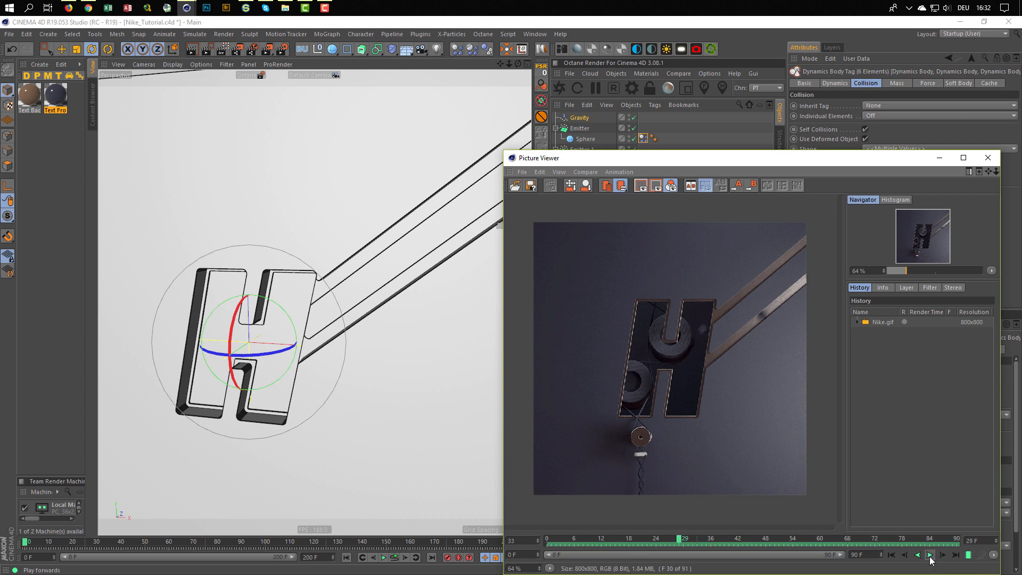
left_click(994, 159)
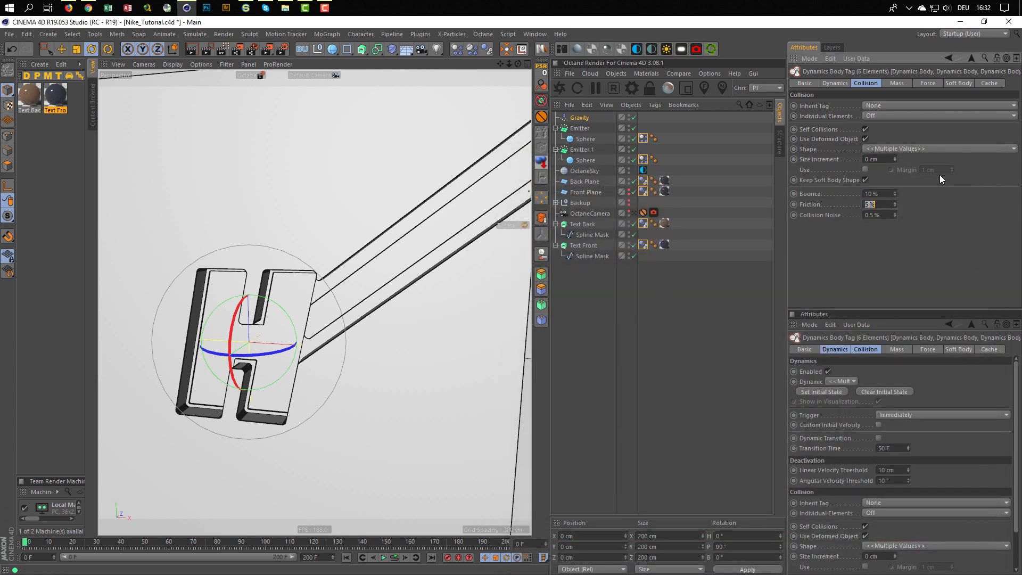
- Set the Speed of both emitters to 50 cm and look through the OctaneCamera
left_click(580, 128)
left_click(583, 149, "ctrl")
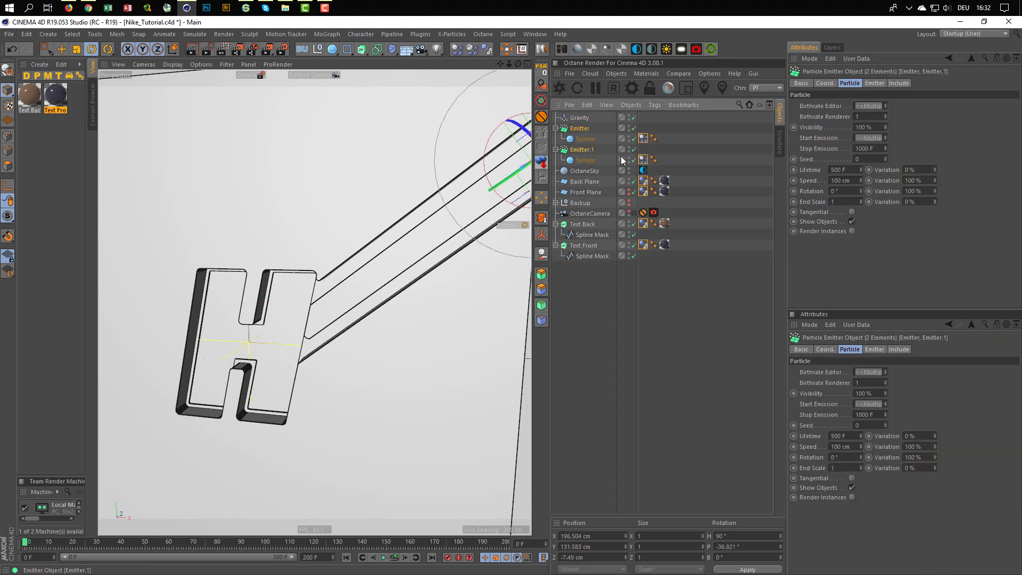
left_click(846, 180)
type("50")
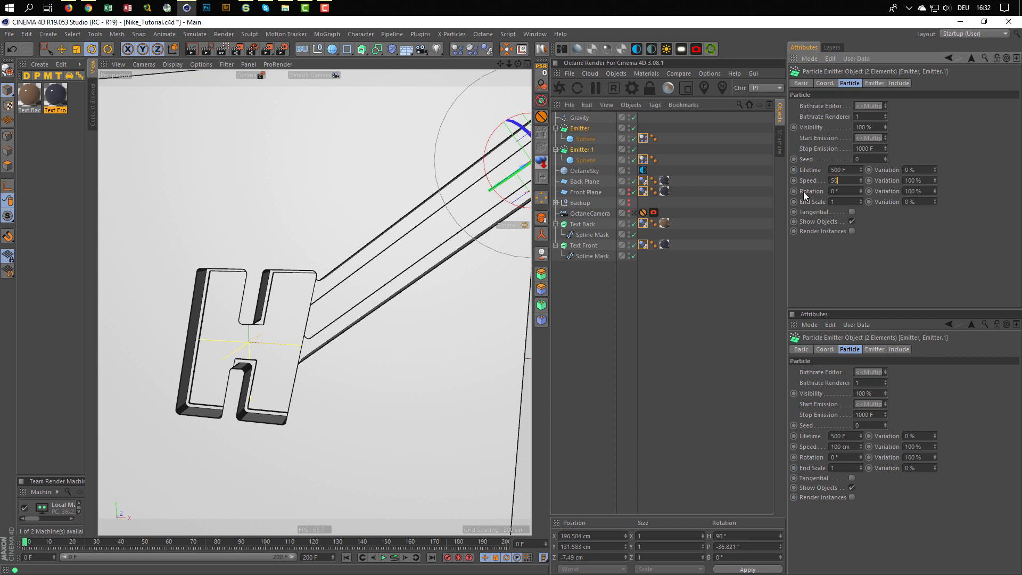
key("Return")
left_click(634, 213)
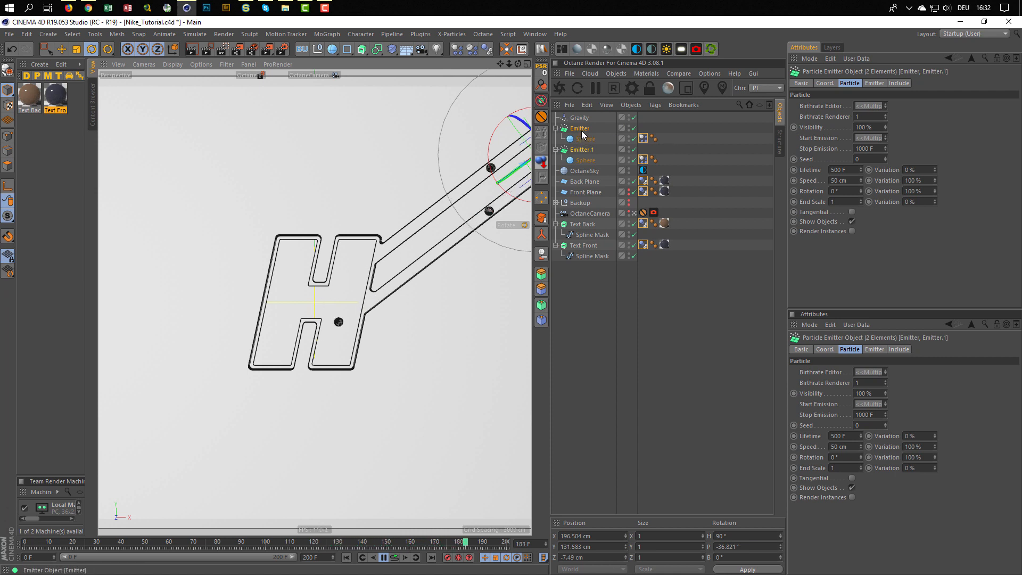
- Set the Birthrate Editor of both emitters to 1, save the project and stop the playback
left_click(877, 105)
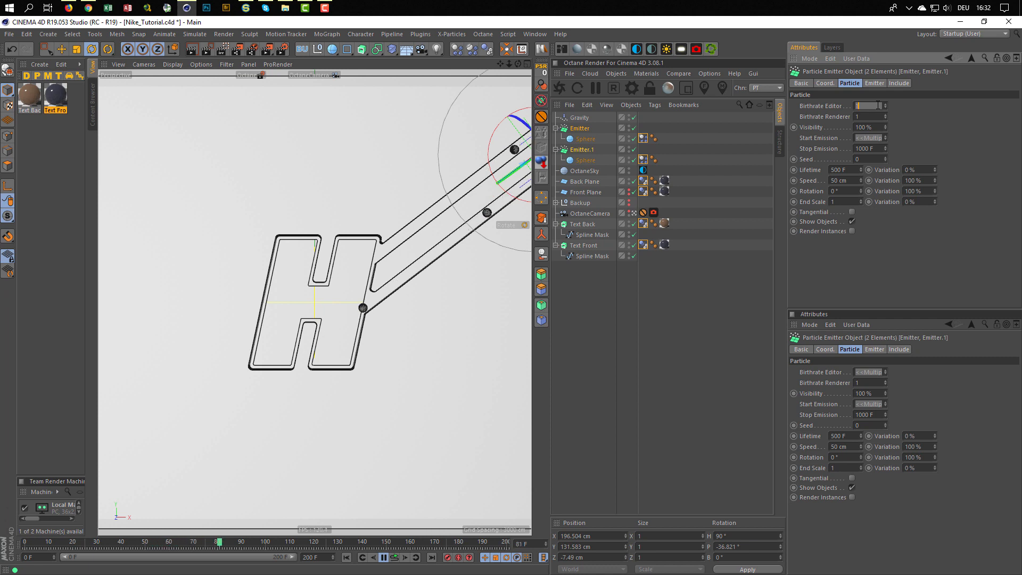
type("1")
key("Return")
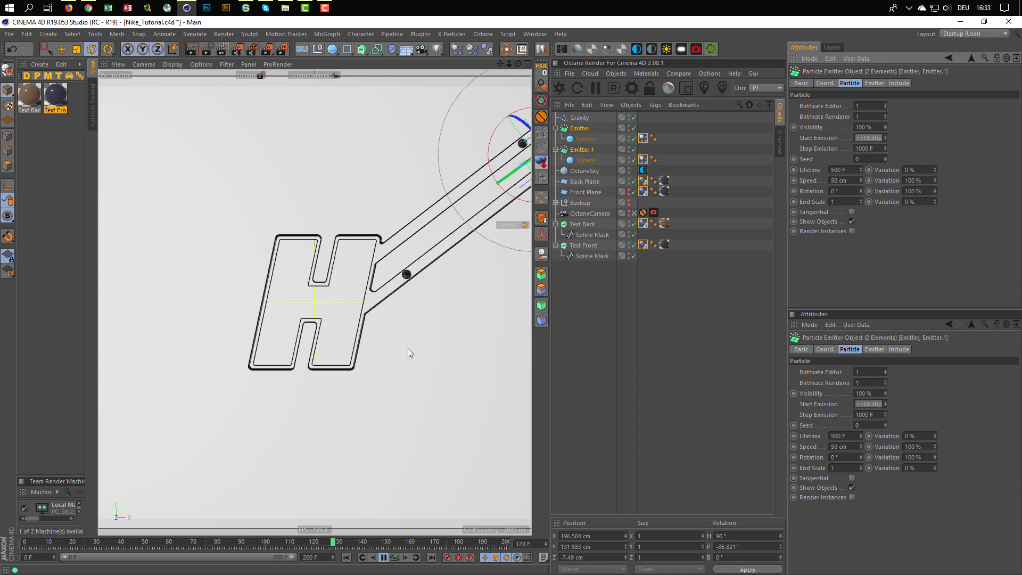
key("ctrl+s")
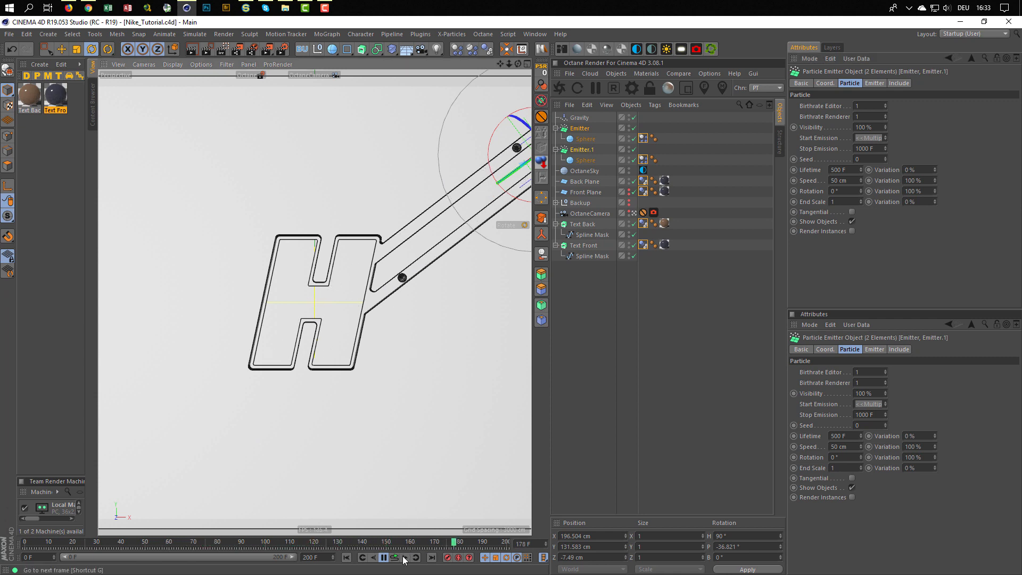
left_click(384, 558)
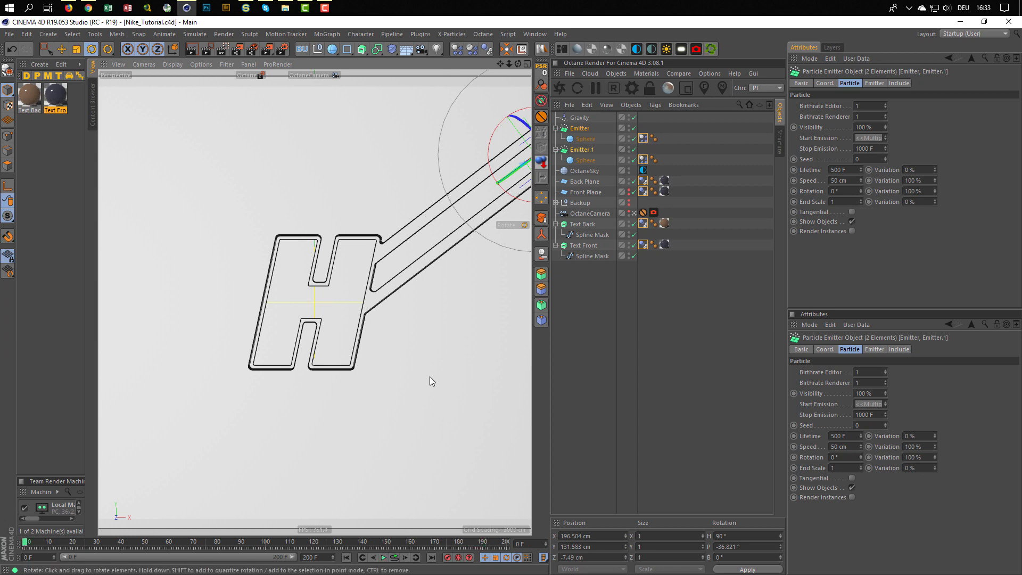
- Adjust the OctaneCamera's framing of the H slightly while comparing it with the reference animation in the Picture Viewer
key("shift+F6")
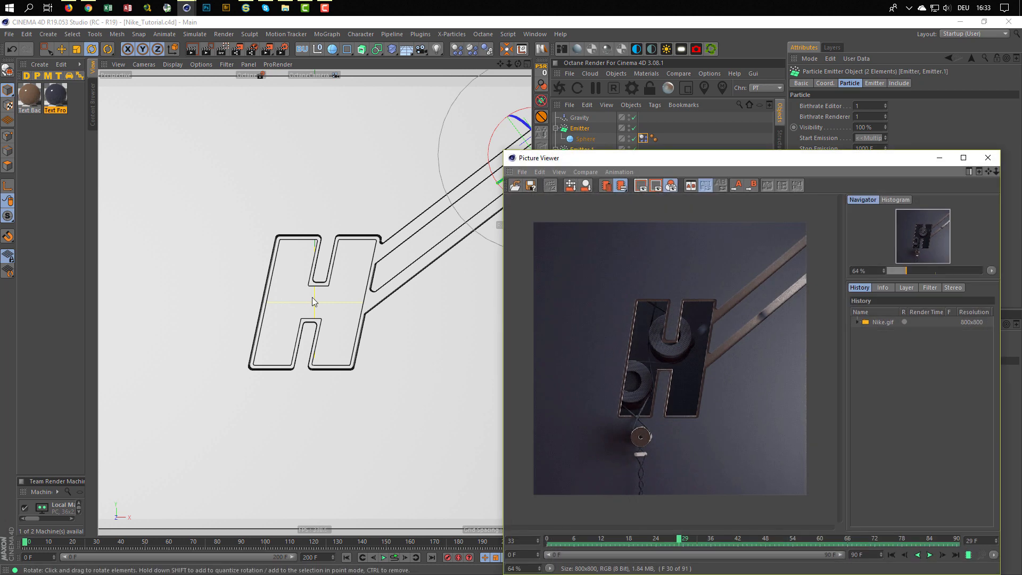
mouse_move(313, 302)
left_mouse_down("alt")
mouse_move(344, 298)
mouse_move(330, 299)
left_mouse_up("alt")
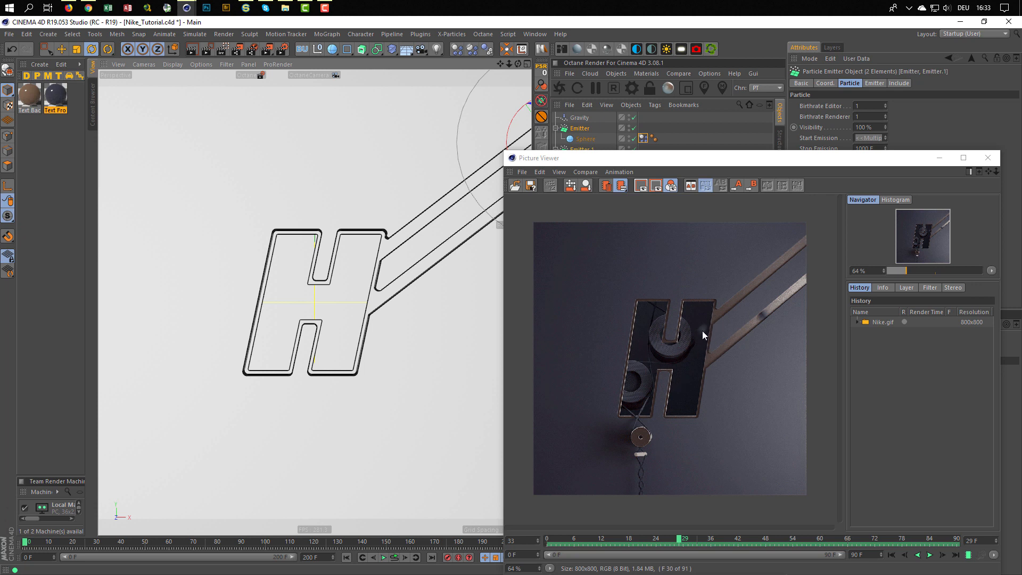
left_click(986, 159)
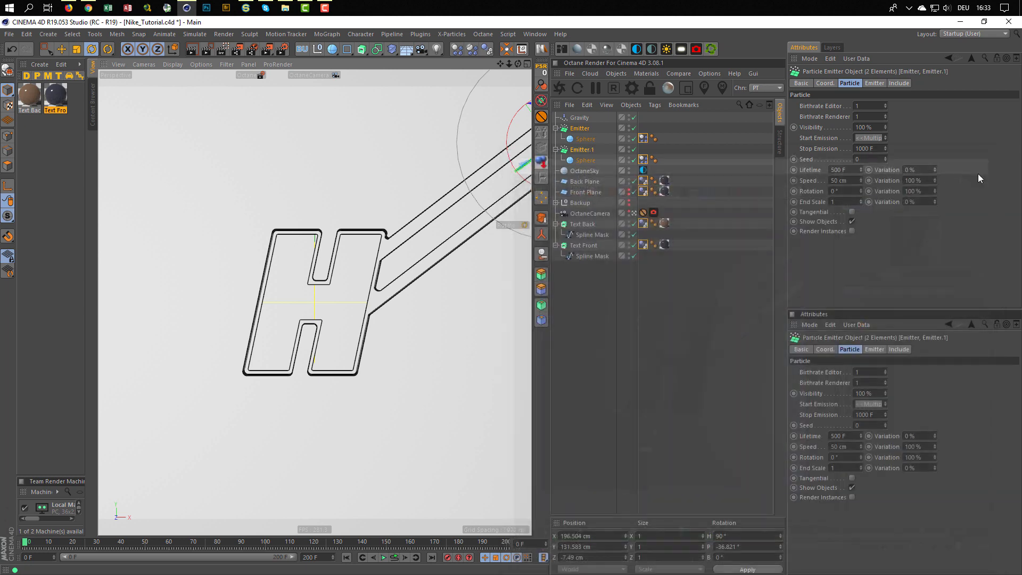
- Apply the Text Front material to the spheres of both emitters
left_click(604, 311)
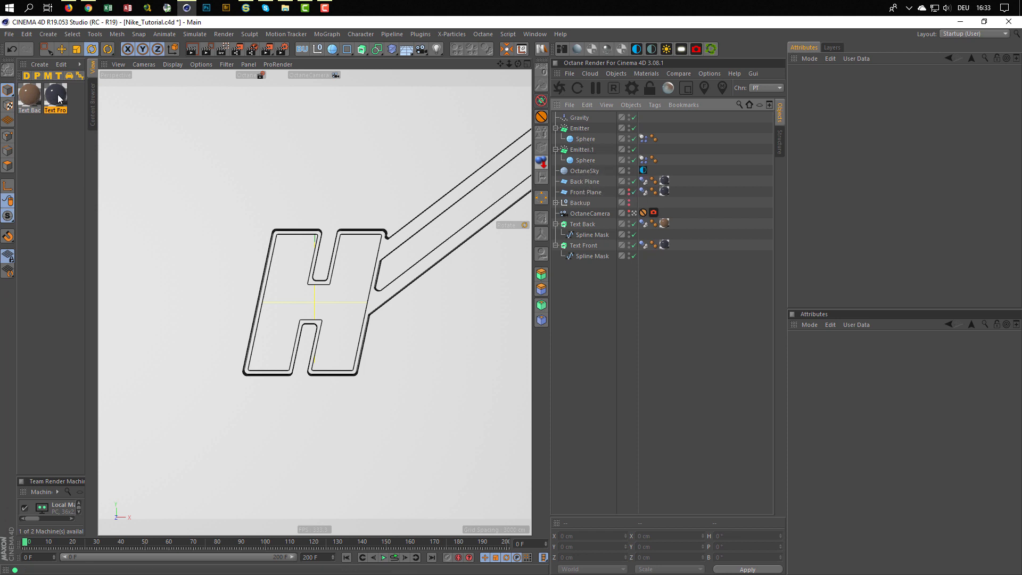
left_click_drag(58, 103, 469, 201)
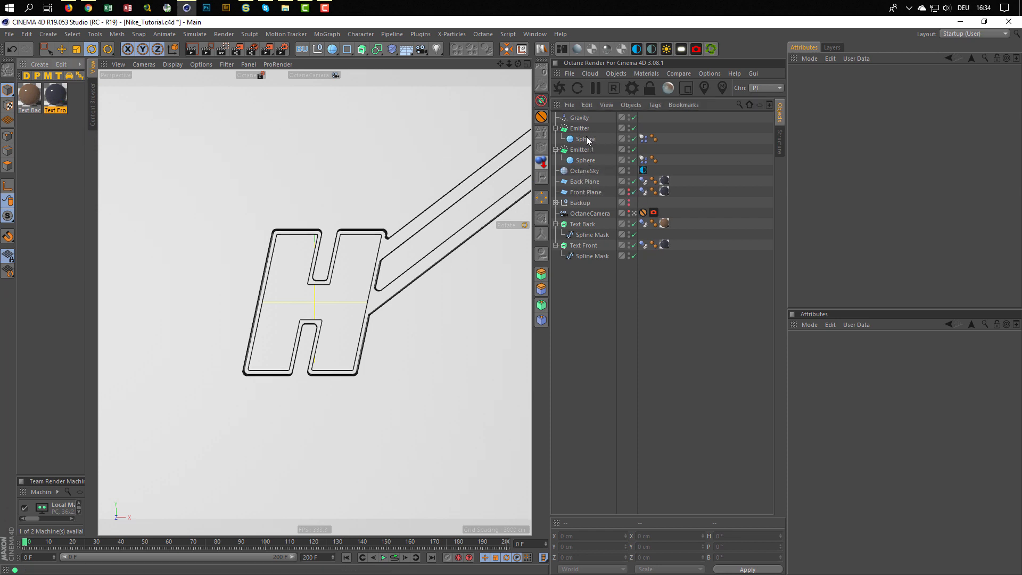
left_click_drag(586, 140, 590, 139)
left_click_drag(666, 139, 666, 160, "ctrl")
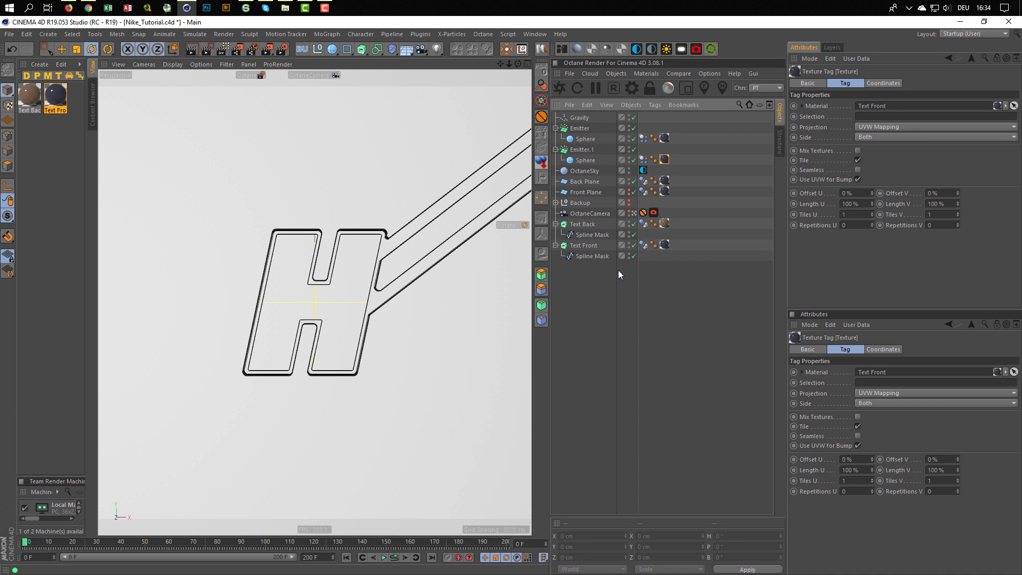
- Run the simulation from the start to frame 56 and start an Octane live render of that frame
left_click(394, 558)
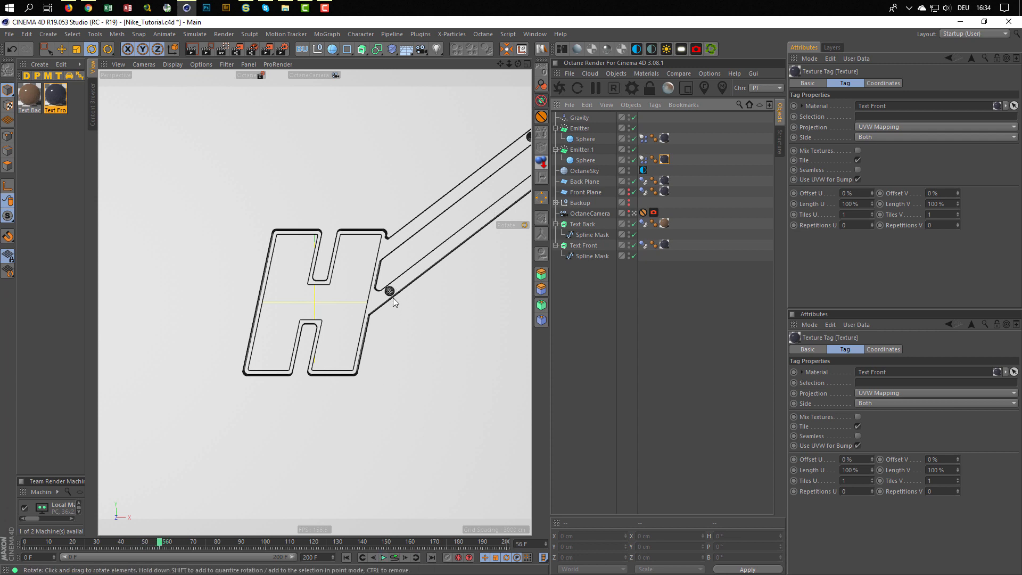
left_click(560, 87)
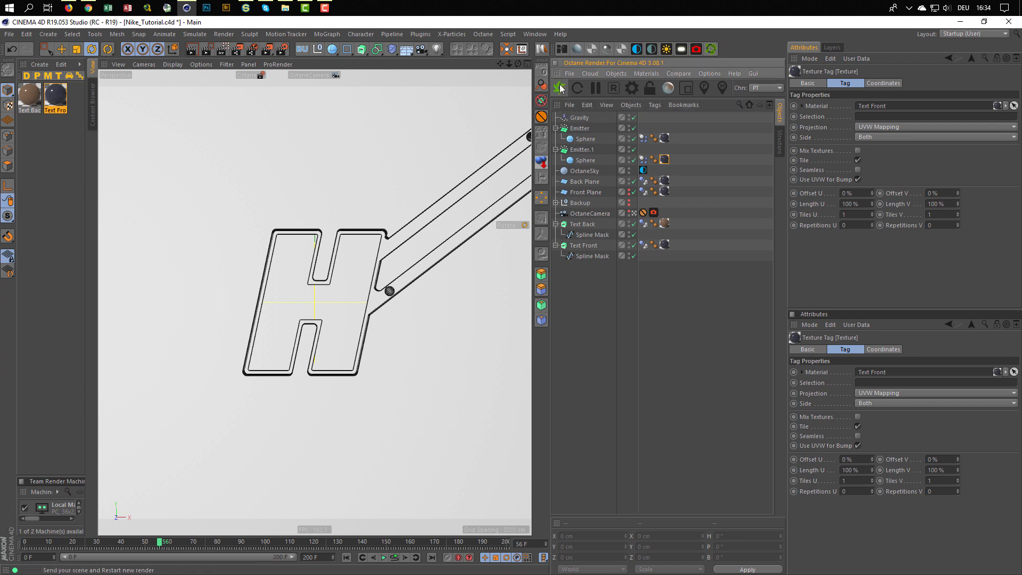
left_click(560, 88)
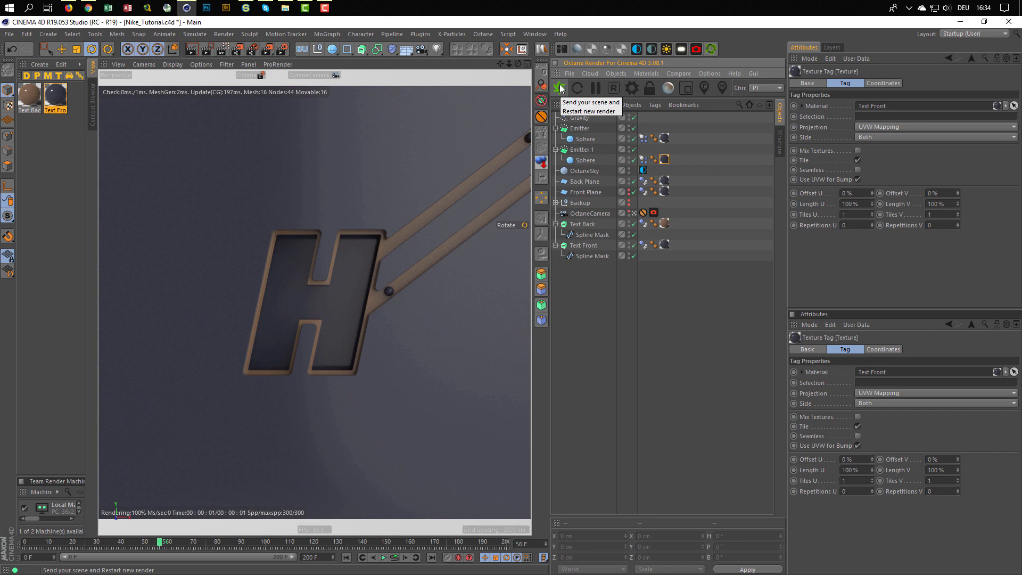
- Compare the live render with the reference image on the NIKE iD portfolio page in the browser
left_click(87, 7)
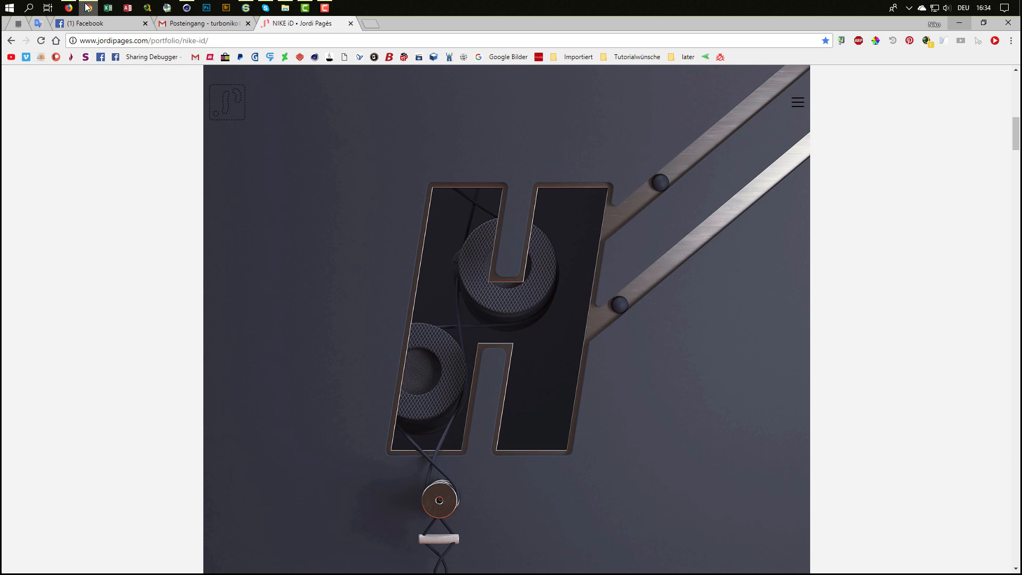
left_click(88, 8)
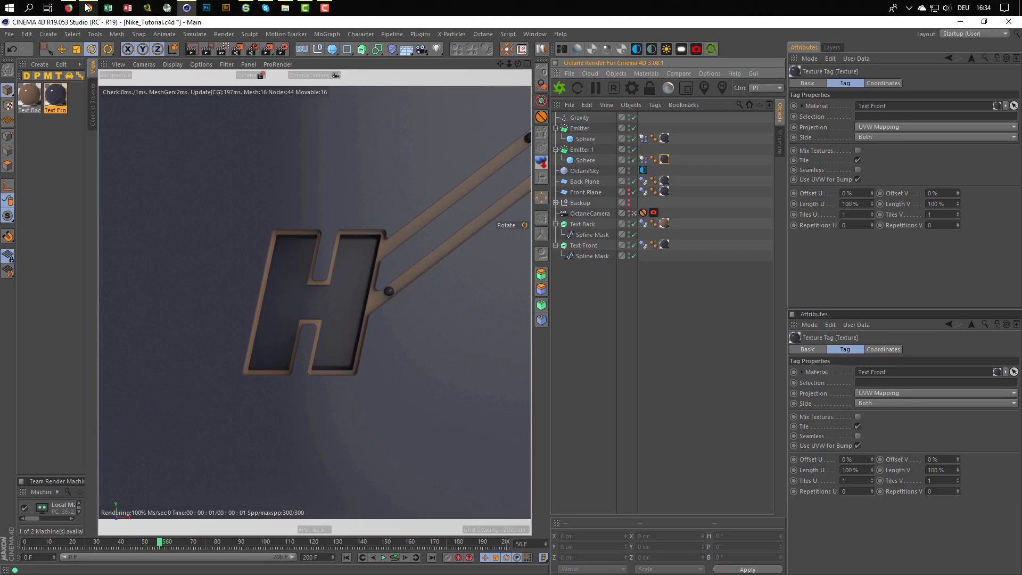
left_click(88, 7)
left_click(88, 7)
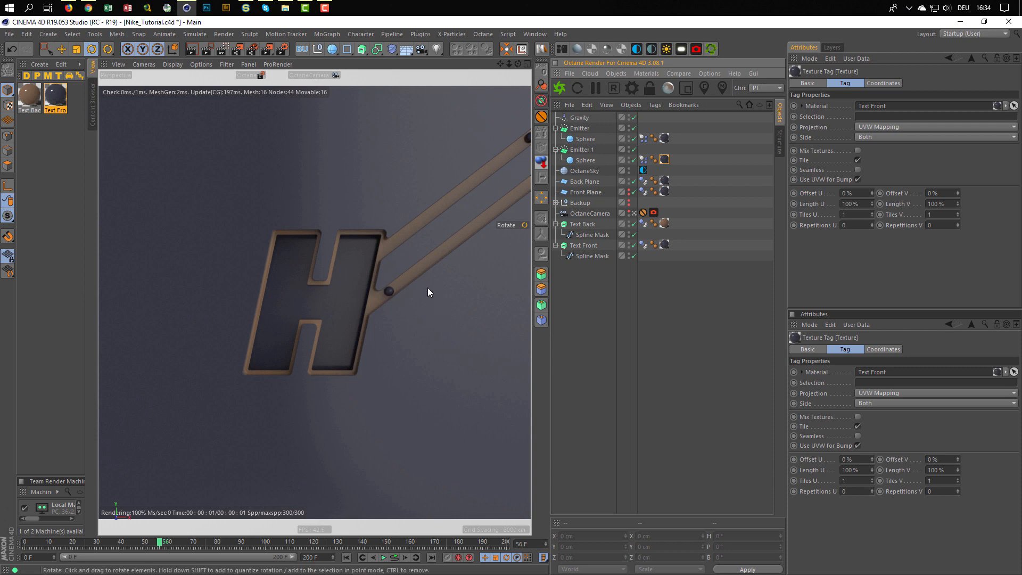
- Enable Motion Blur in the OctaneCamera's tag and set its Shutter to 0.025 sec
left_click(653, 212)
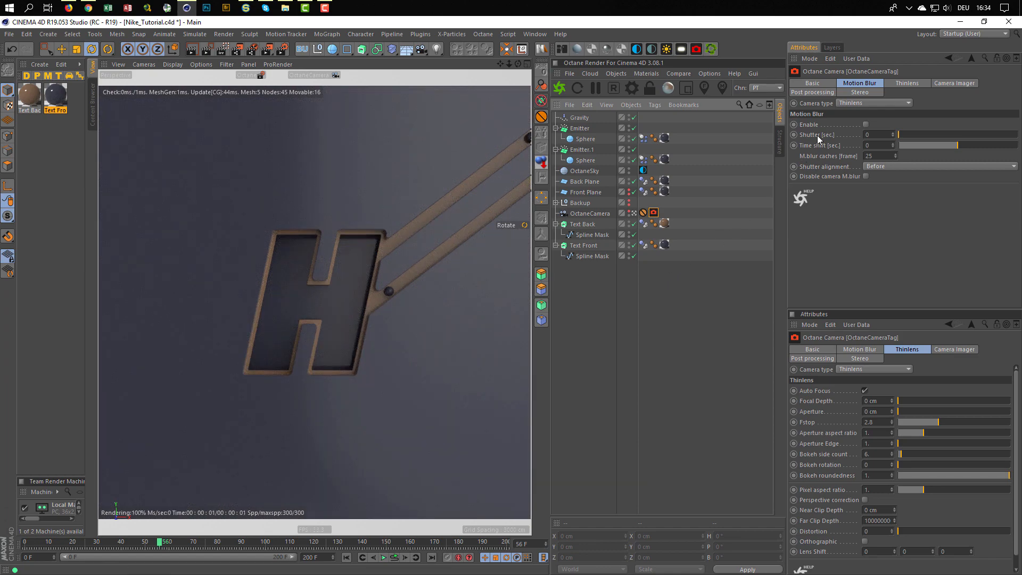
left_click(871, 134)
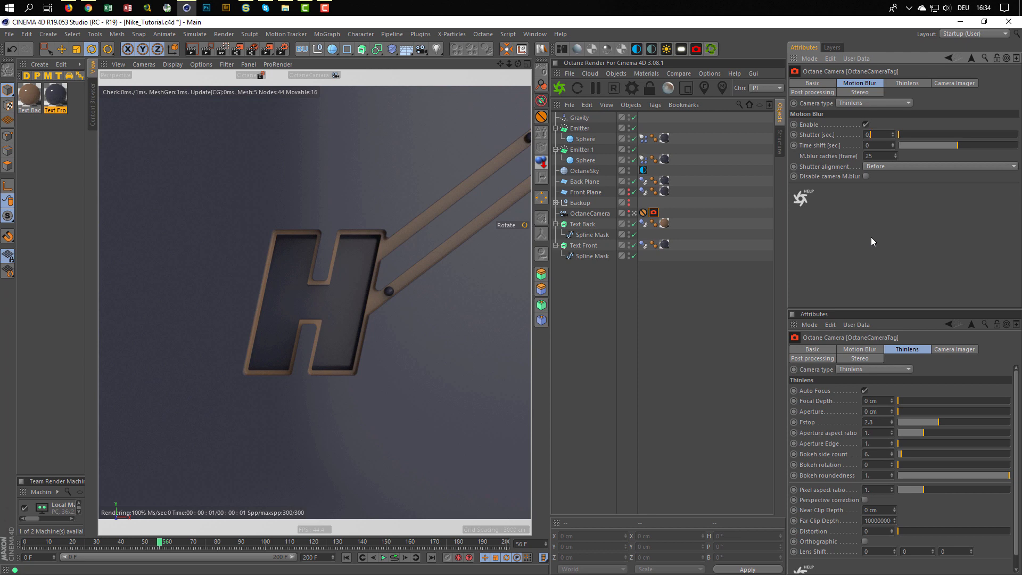
type("0,025")
key("Return")
- Add an Octane ObjectTag to both emitter spheres and display the tags' Motion blur settings
left_click(586, 160)
left_click(584, 139, "ctrl")
right_click(585, 138)
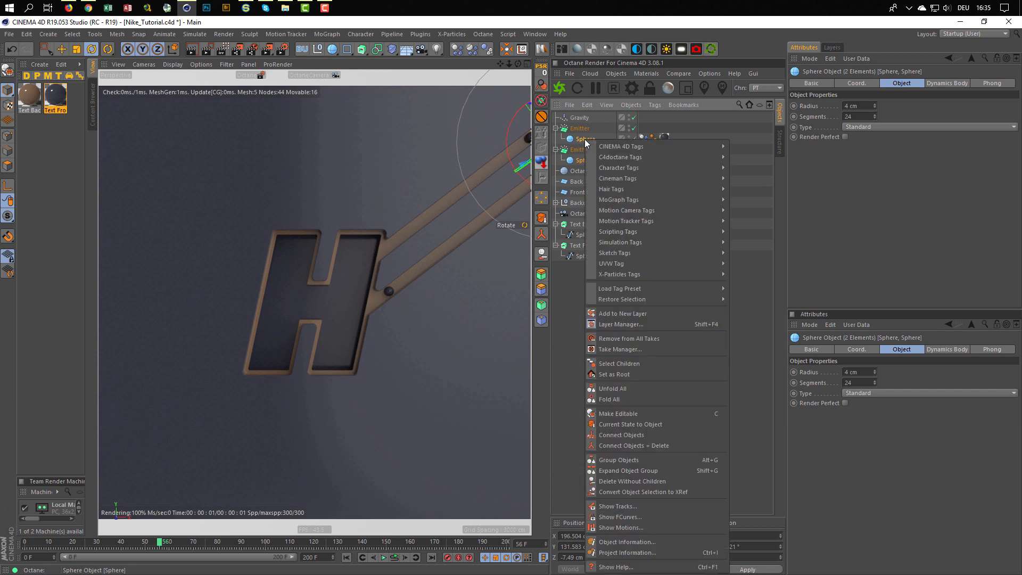
mouse_move(701, 158)
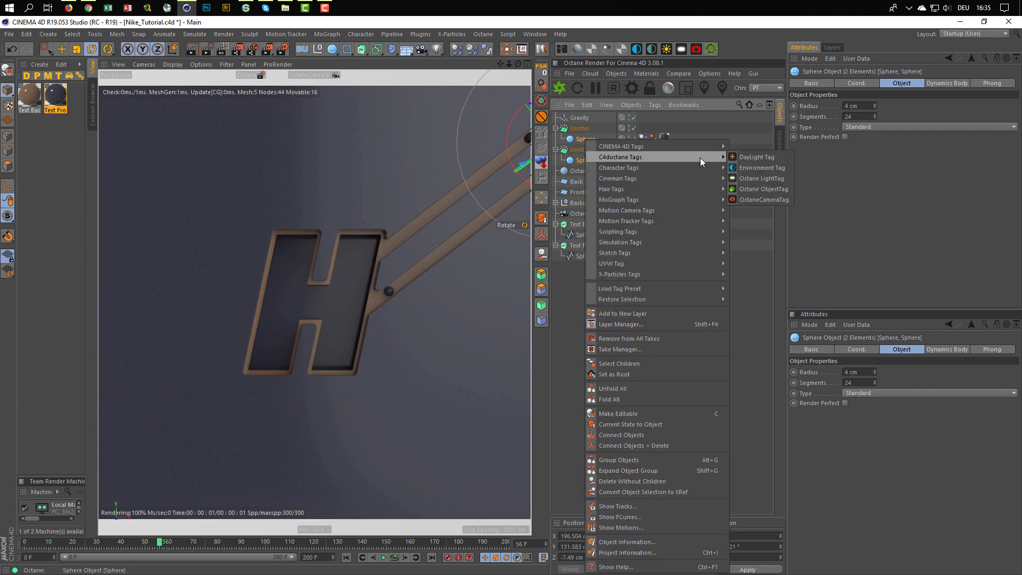
left_click(770, 188)
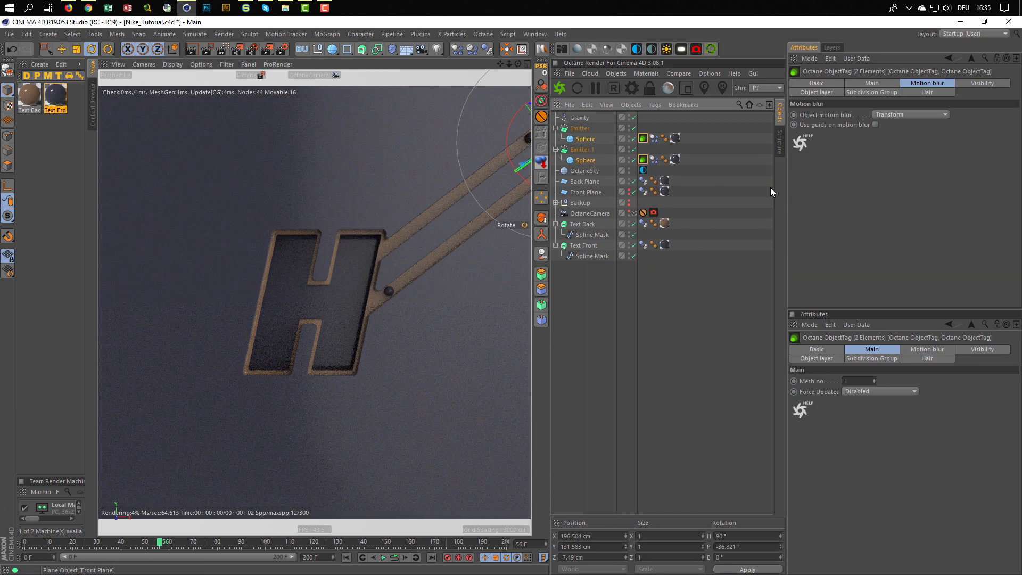
left_click(923, 83)
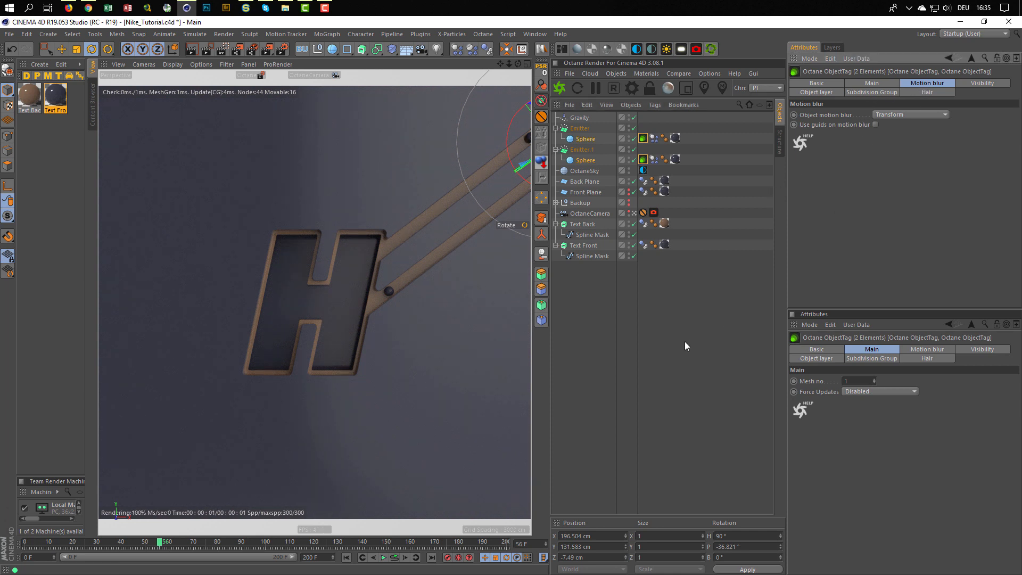
- Replay the simulation to frame 31, compare the spheres' motion blur with the reference animation, and save the project
left_click(395, 558)
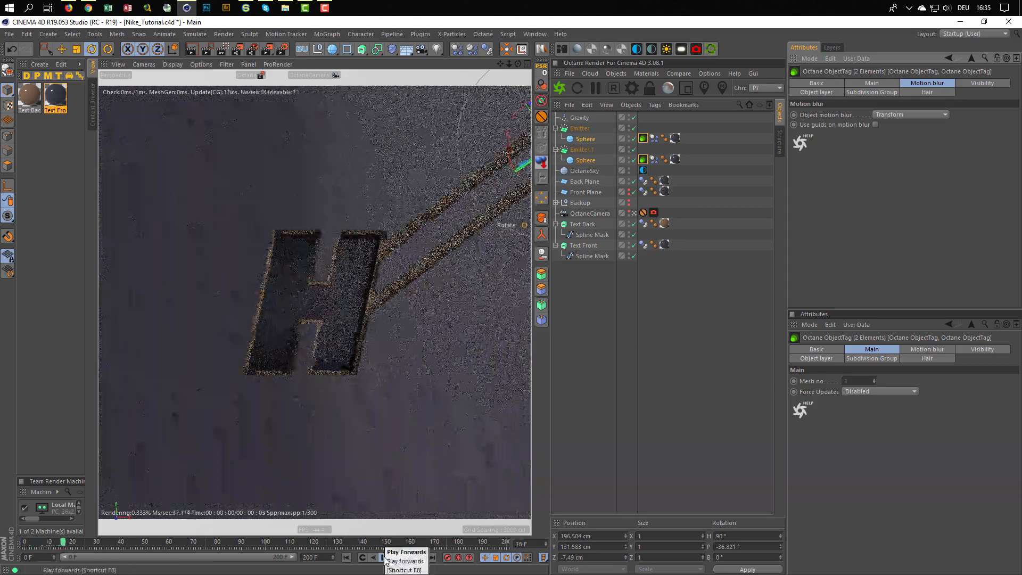
left_click(385, 558)
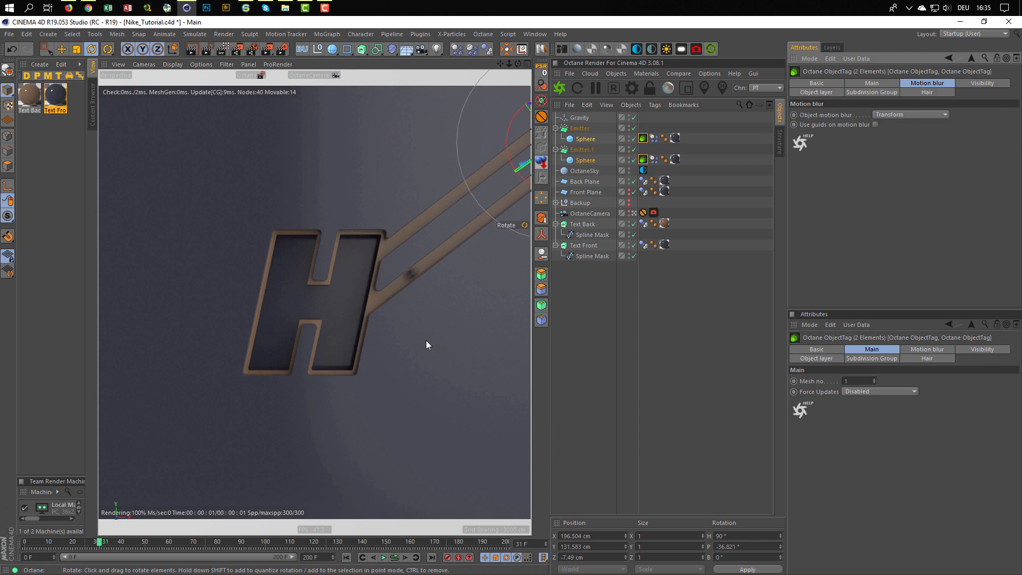
key("shift+F6")
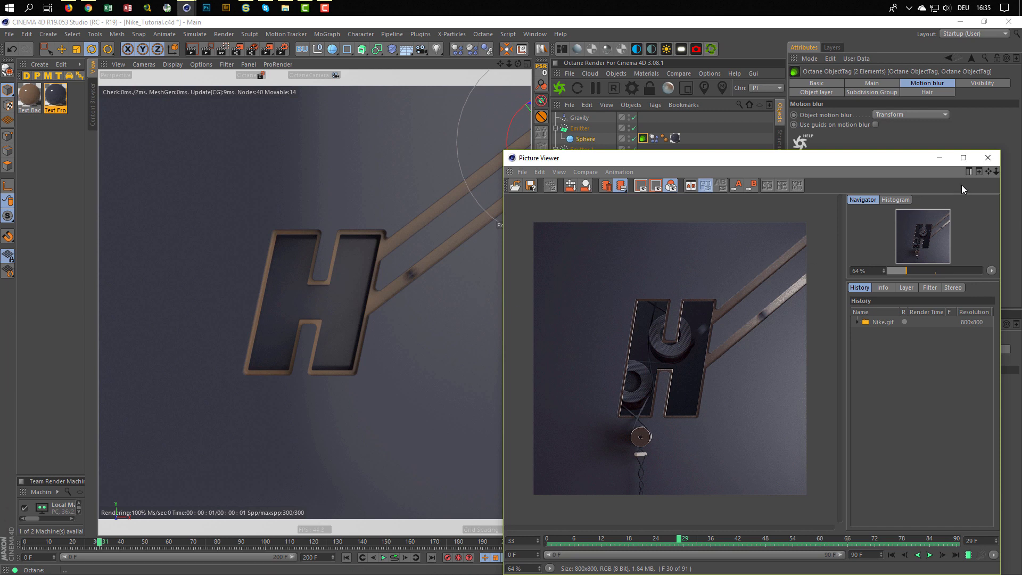
left_click(986, 158)
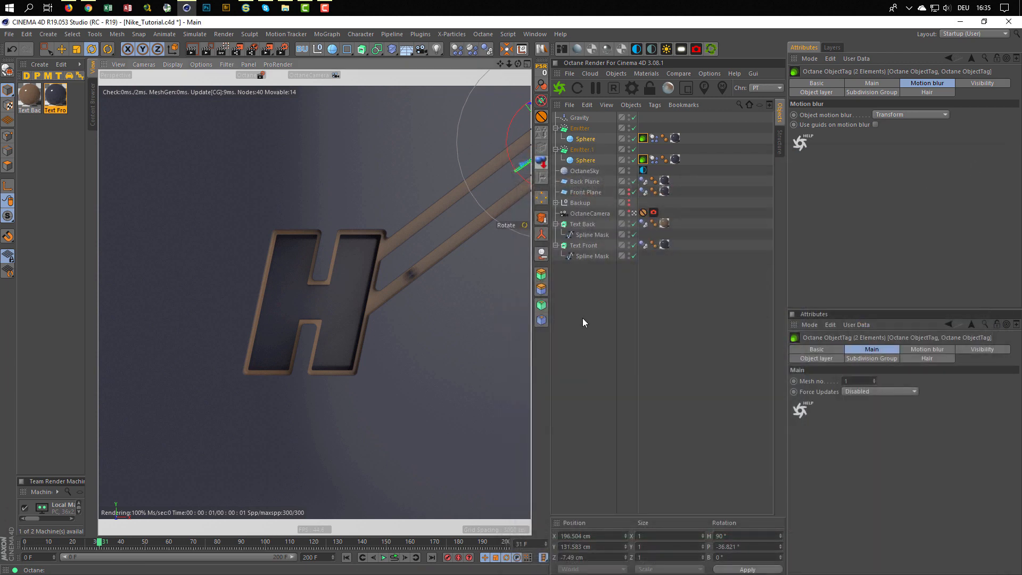
key("ctrl+s")
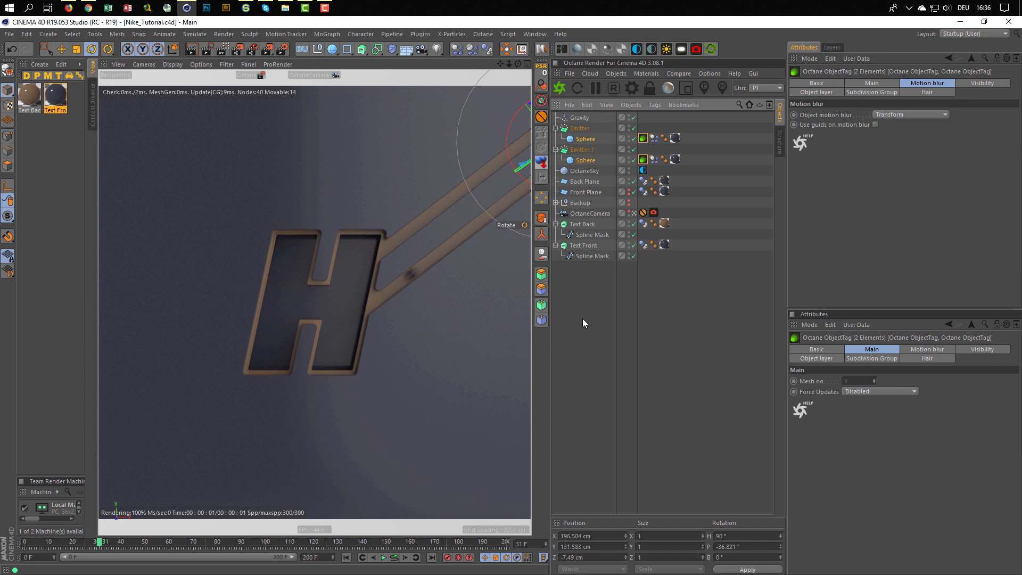
- Examine the twisted cord below the H in the Nike.gif reference animation, and close the reference viewer
key("alt+Tab")
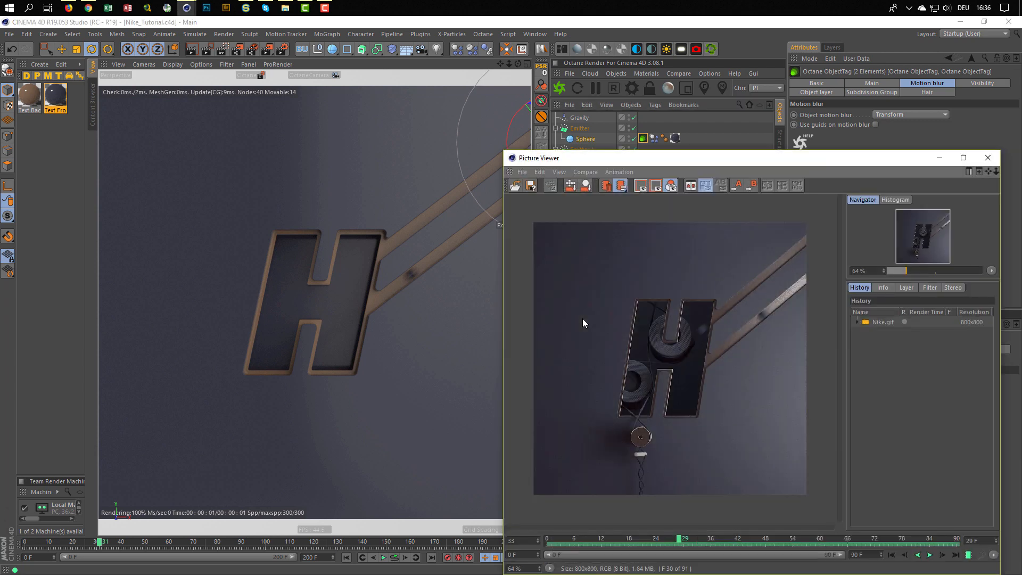
scroll(634, 452, "up", 2)
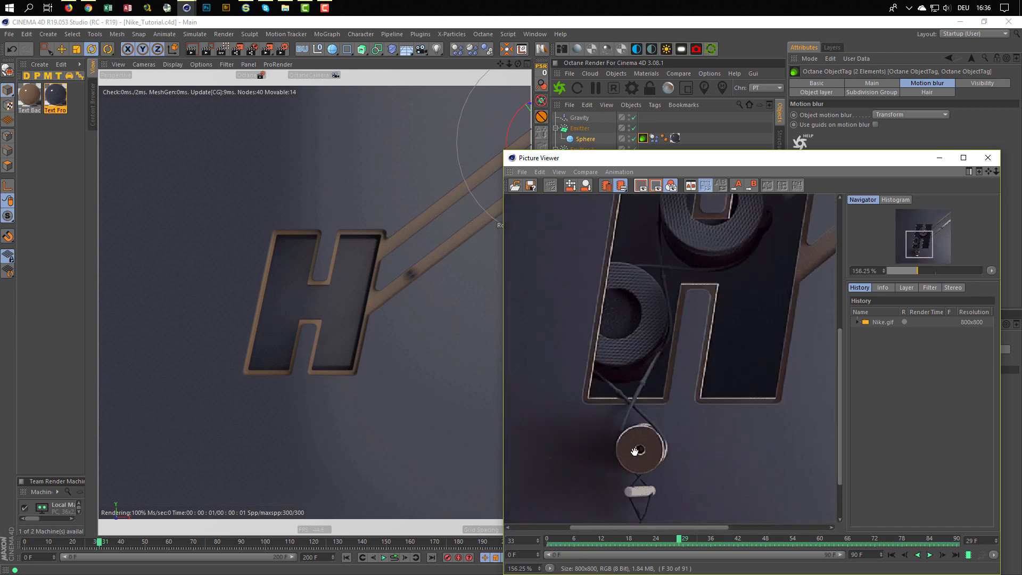
scroll(646, 313, "up", 2)
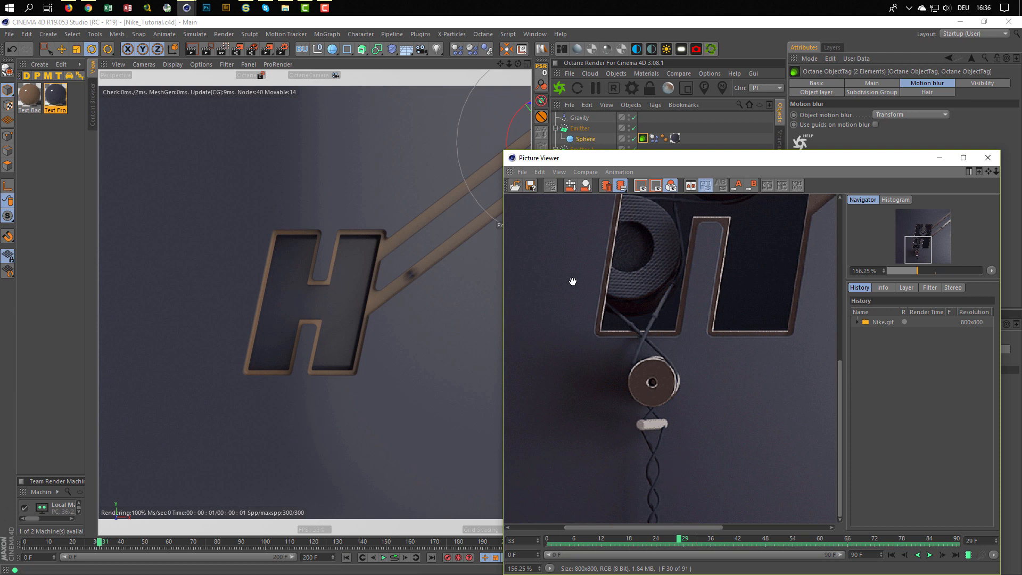
left_click(988, 158)
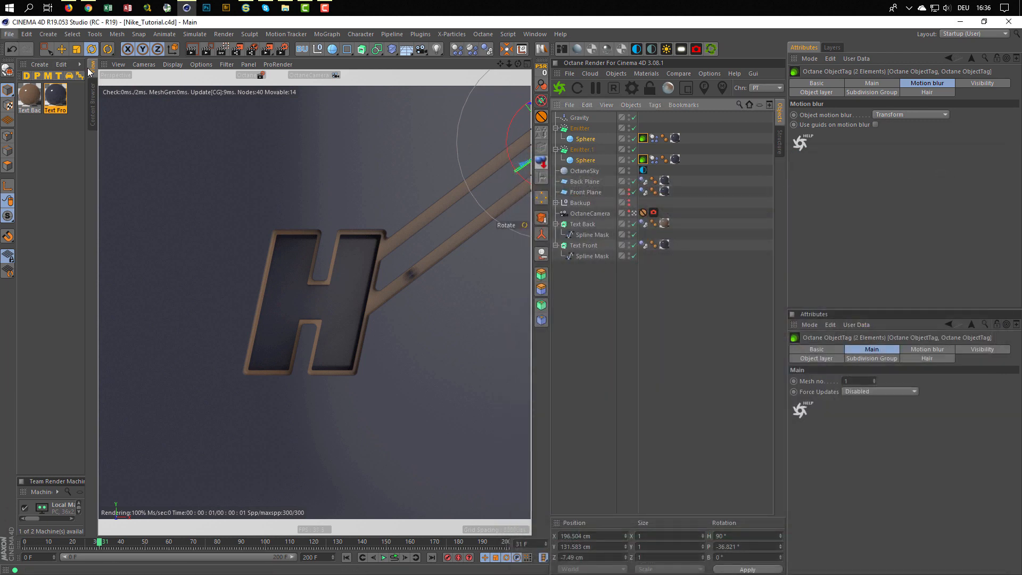
- Stop the Octane live render of the Nike scene and create a new empty project
left_click(615, 88)
left_click(575, 329)
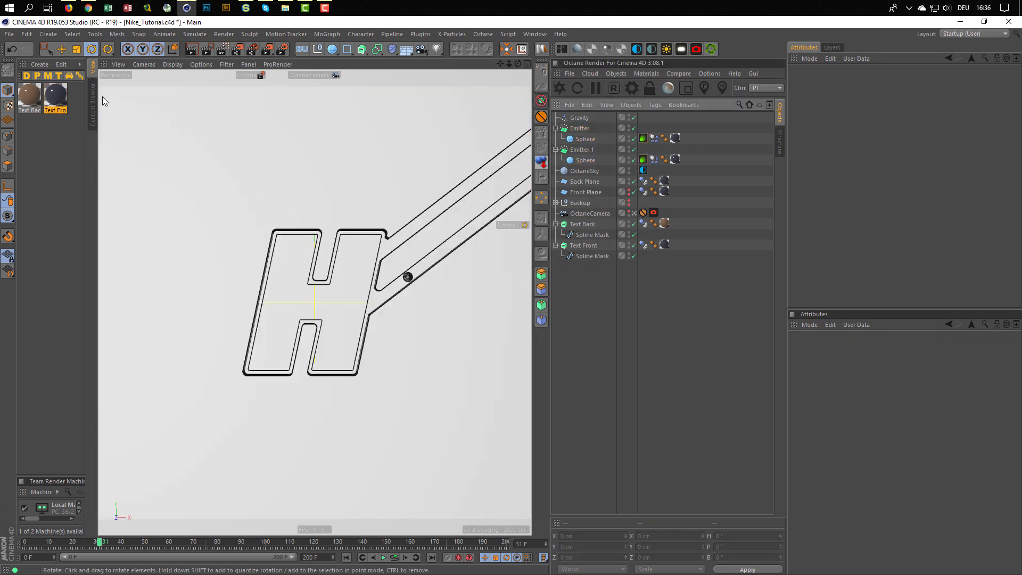
left_click(9, 34)
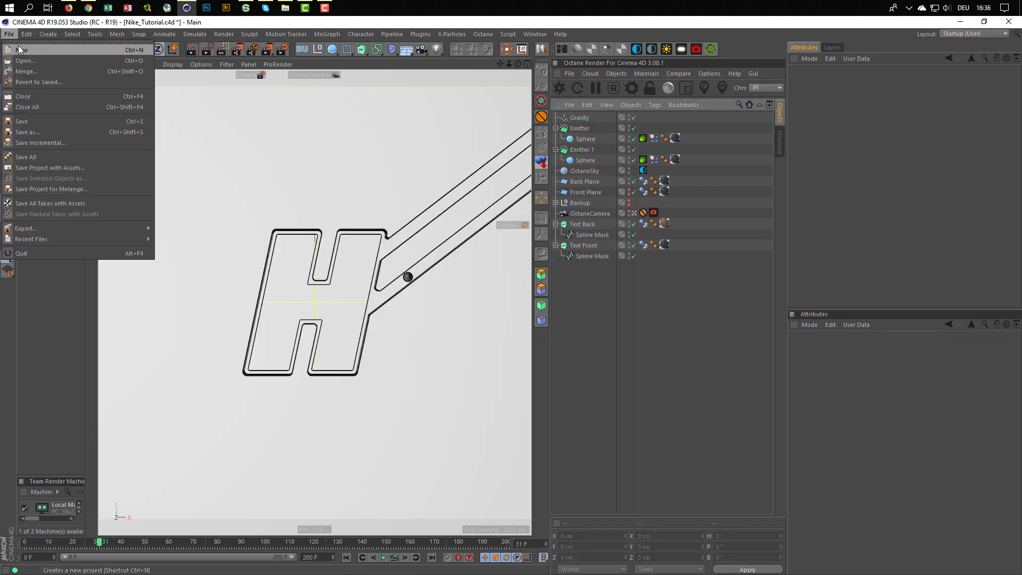
left_click(22, 47)
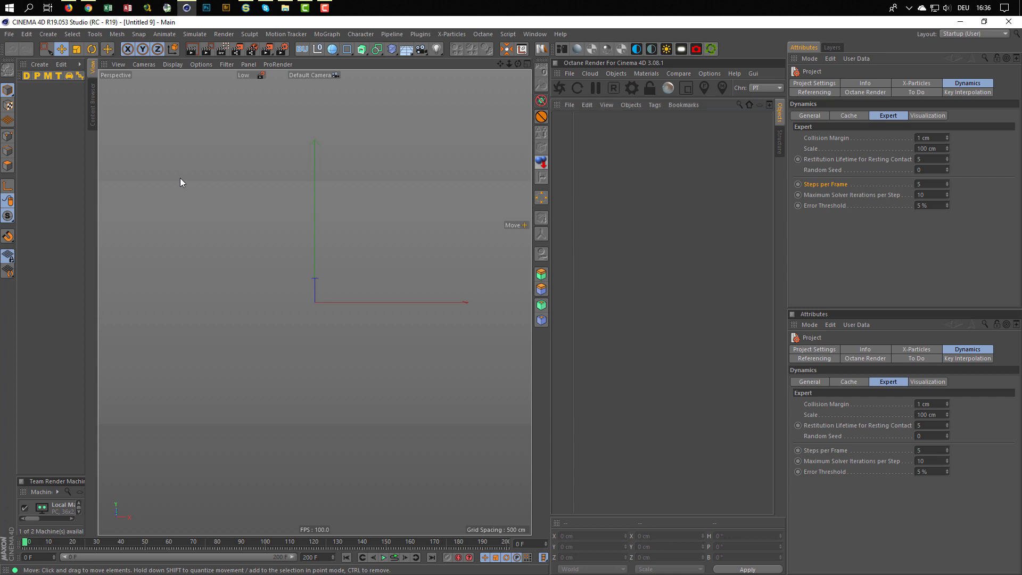
- Save the new project in the Nike Tutorial folder as Spiral.c4d
key("ctrl+s")
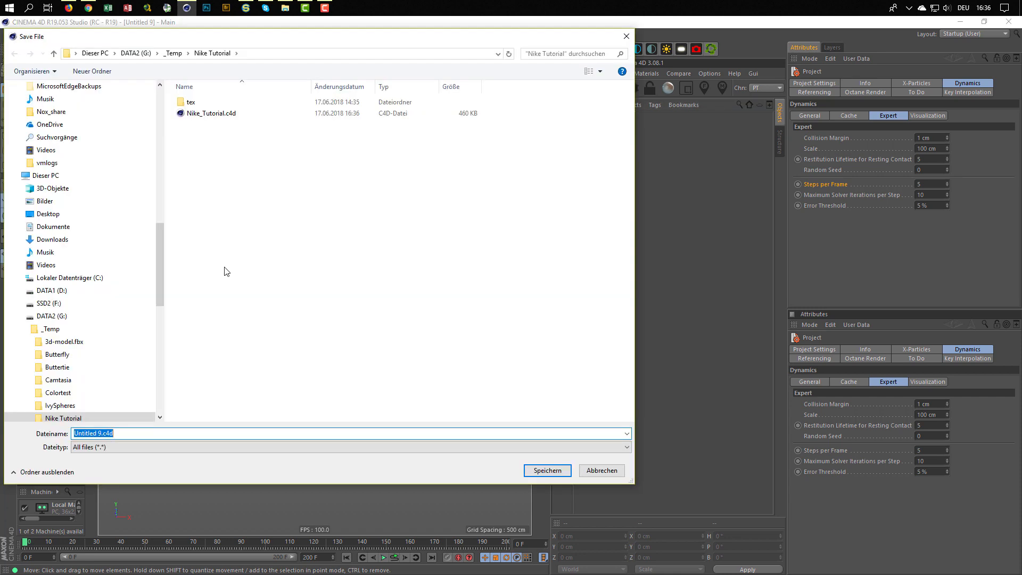
key("Right")
key("Left")
key("Left")
key("Left")
key("Left")
key("shift+Left")
key("shift+Left")
key("shift+Left")
key("shift+Left")
key("shift+Left")
key("shift+Left")
key("shift+Left")
key("shift+Left")
key("shift+Left")
key("shift+Left")
type("Spiral")
key("Return")
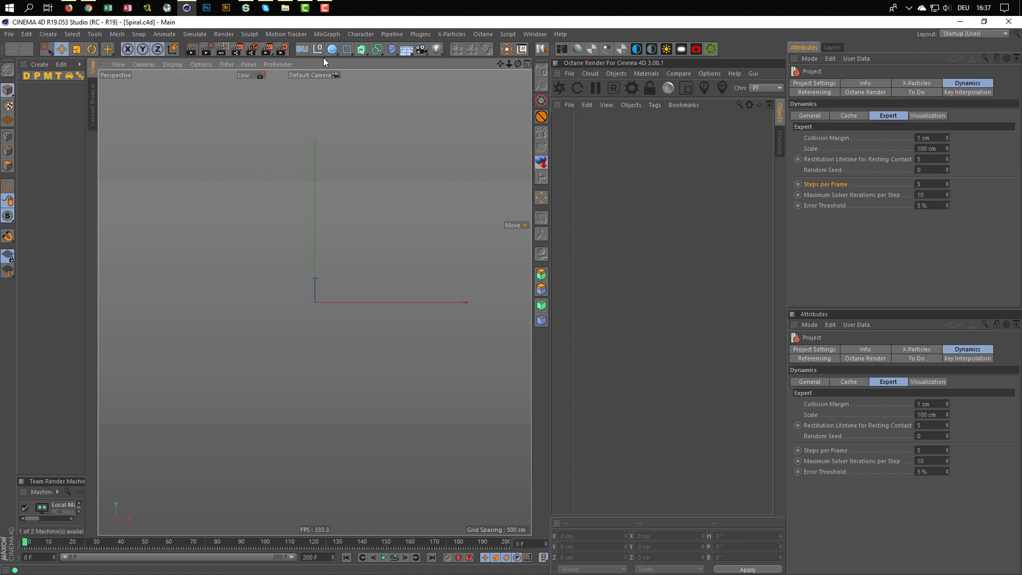
- Add a MoSpline object to the empty scene and display its Simple settings
left_click(333, 34)
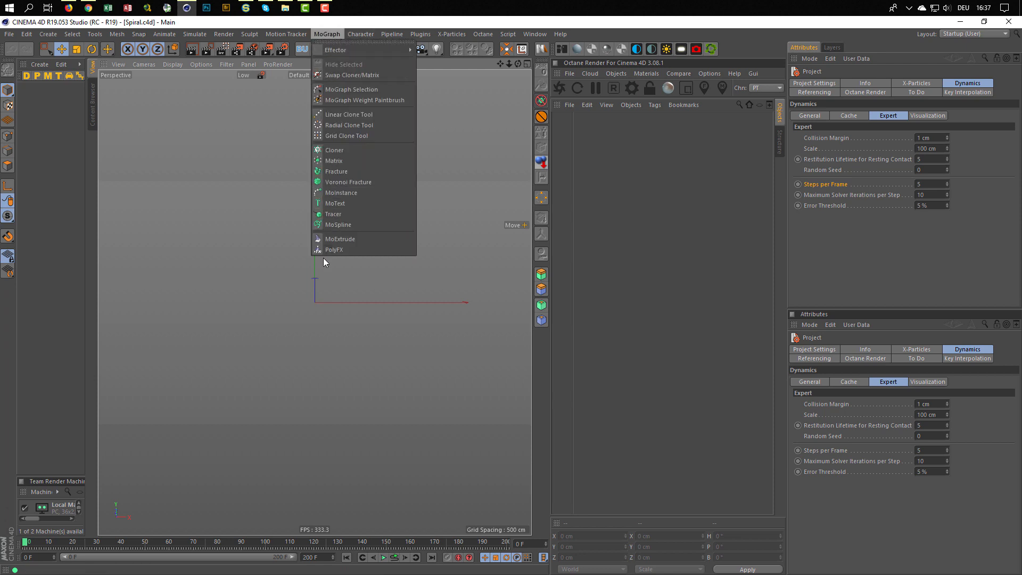
left_click(339, 224)
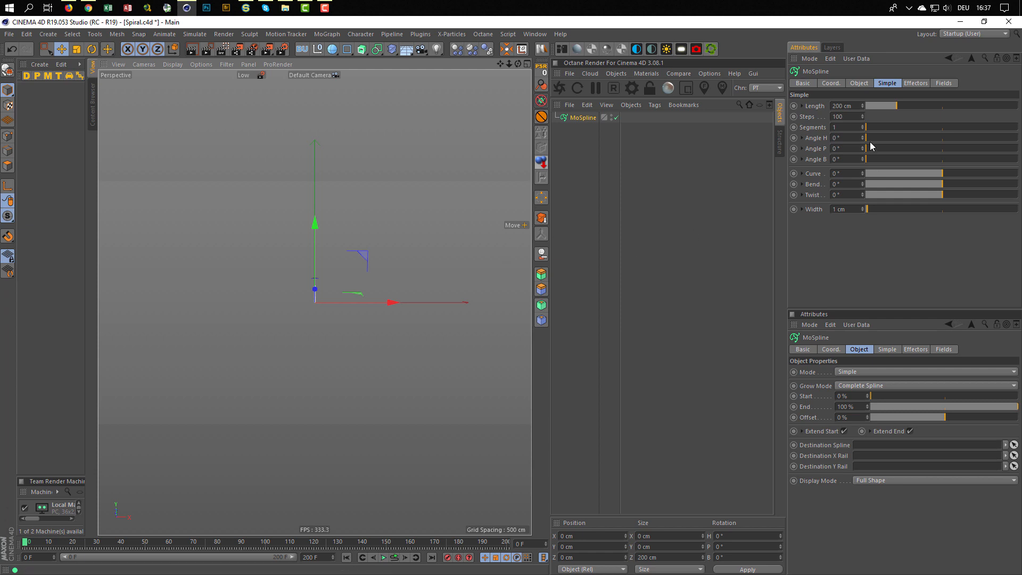
- Try out the MoSpline's Angle H and Angle P, and reset both to 0°
left_click_drag(868, 136, 872, 141)
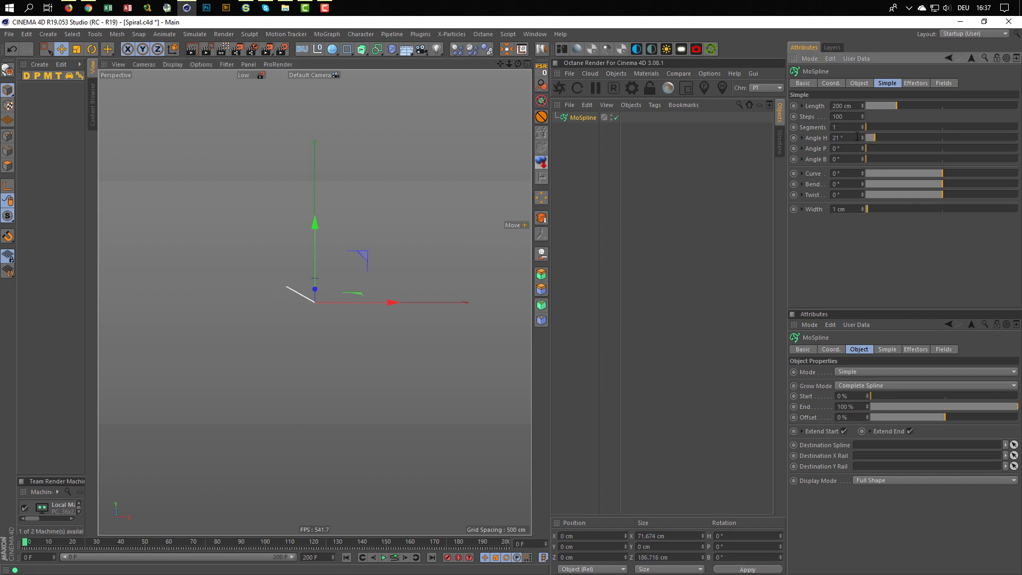
right_click(864, 138)
left_click_drag(873, 146, 939, 147)
left_click_drag(895, 151, 889, 149)
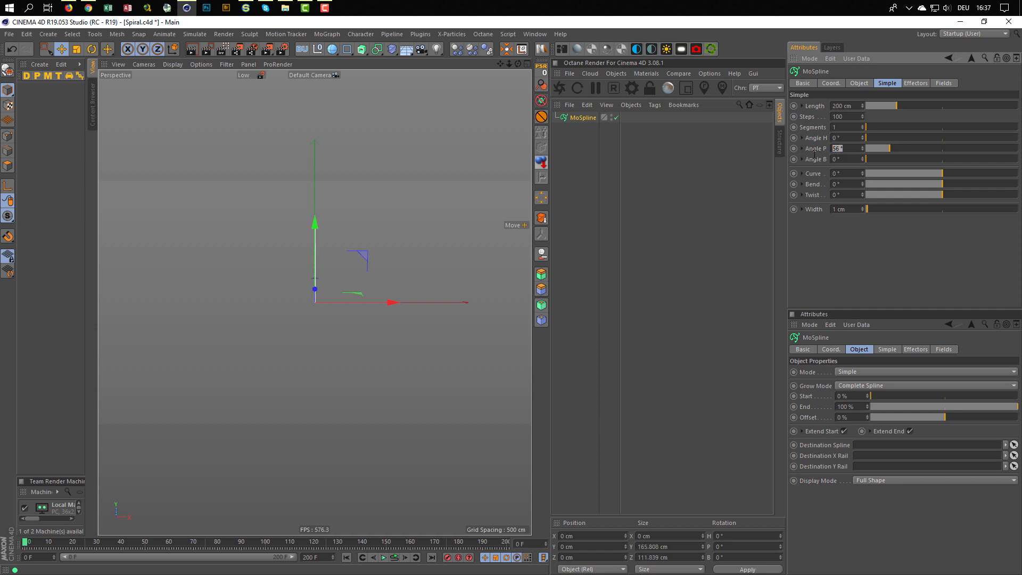
type("0")
key("Return")
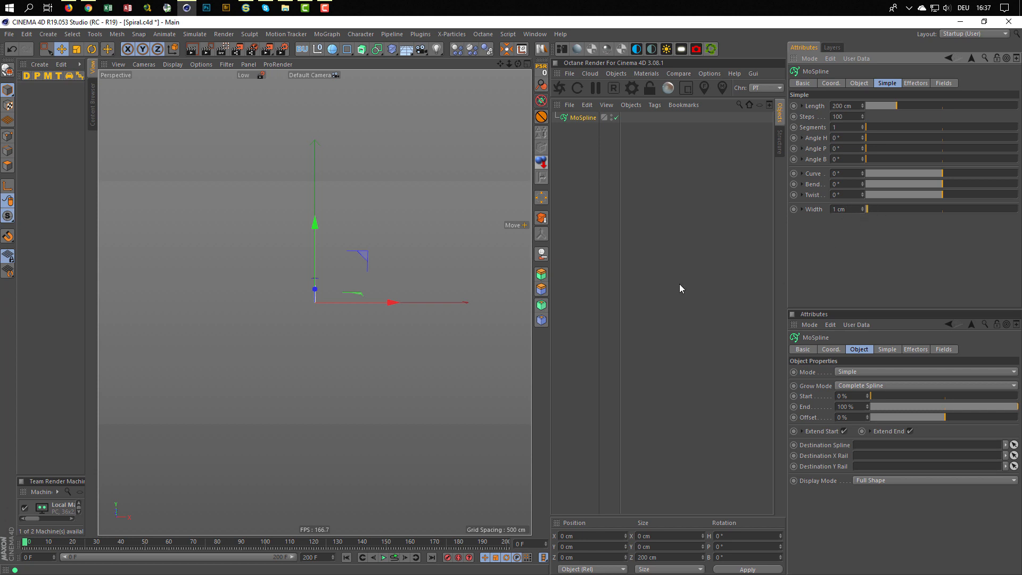
- Rotate the MoSpline to a pitch of 90° so that it stands upright
right_click_drag(315, 295, 382, 289, "alt")
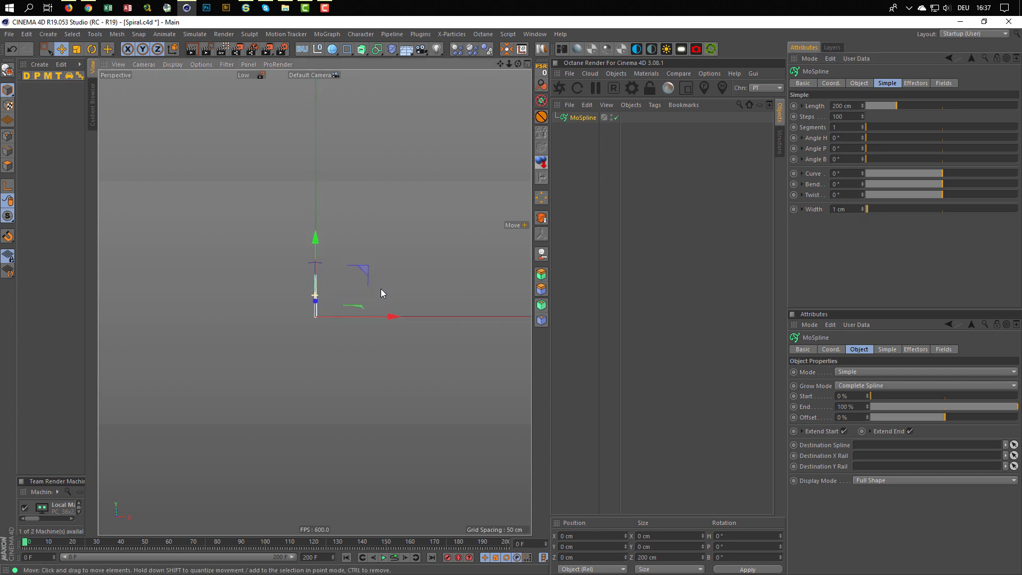
key("r")
left_click_drag(338, 301, 305, 397)
middle_click_drag(318, 320, 314, 396, "alt")
scroll(308, 384, "down", 3)
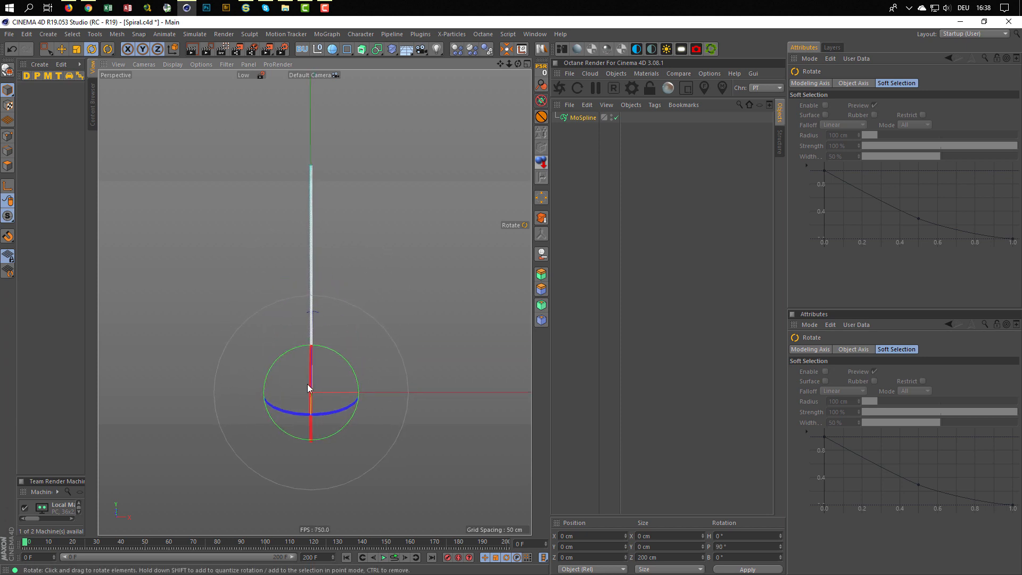
- Switch to the front view and set the MoSpline's Display Mode to Line
mouse_move(309, 383)
left_mouse_down("alt")
mouse_move(308, 407)
mouse_move(314, 397)
left_mouse_up("alt")
middle_click(314, 397)
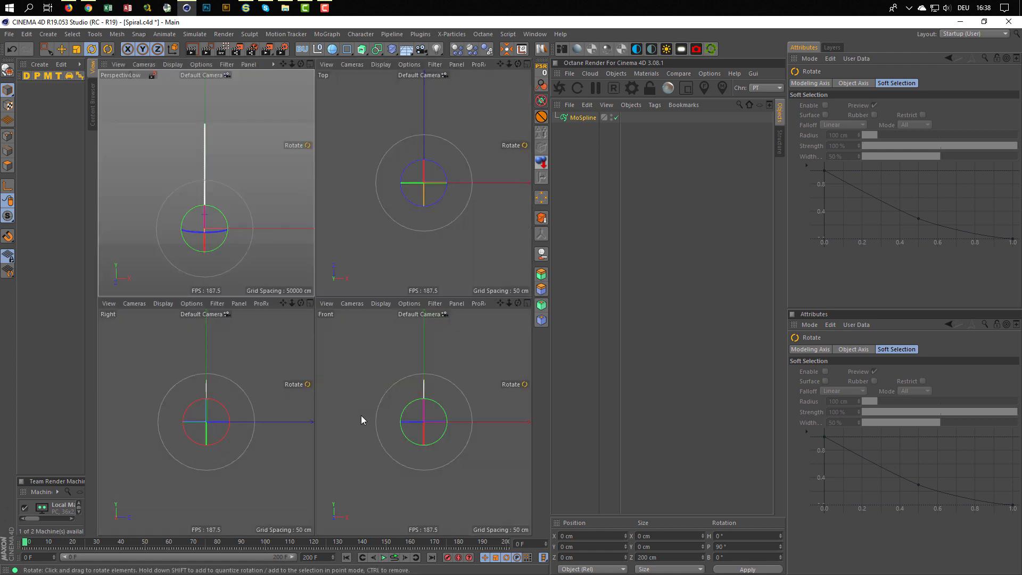
middle_click(361, 415)
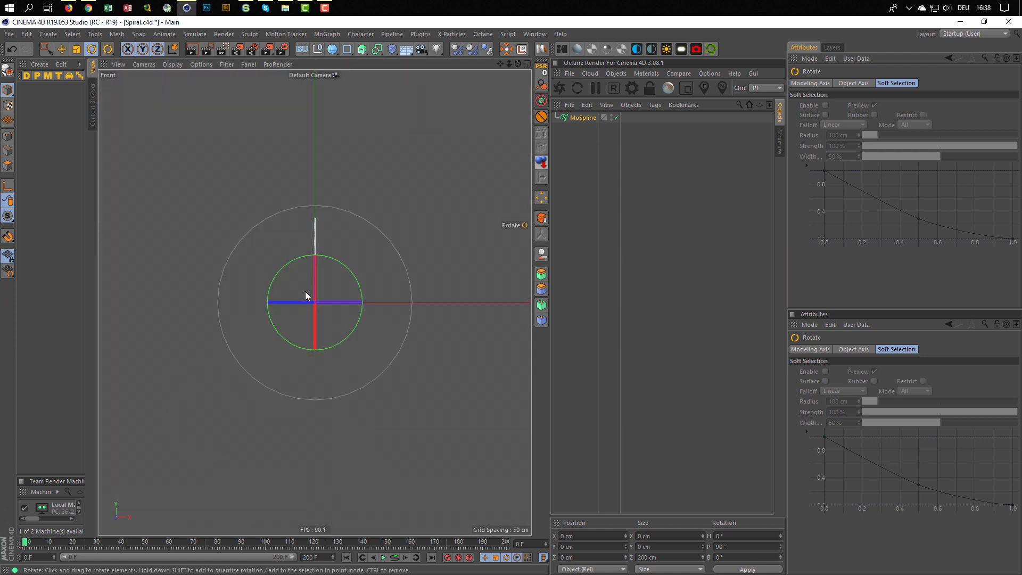
right_click_drag(305, 291, 350, 295, "alt")
middle_click_drag(350, 295, 348, 351, "alt")
right_click_drag(348, 351, 357, 350, "alt")
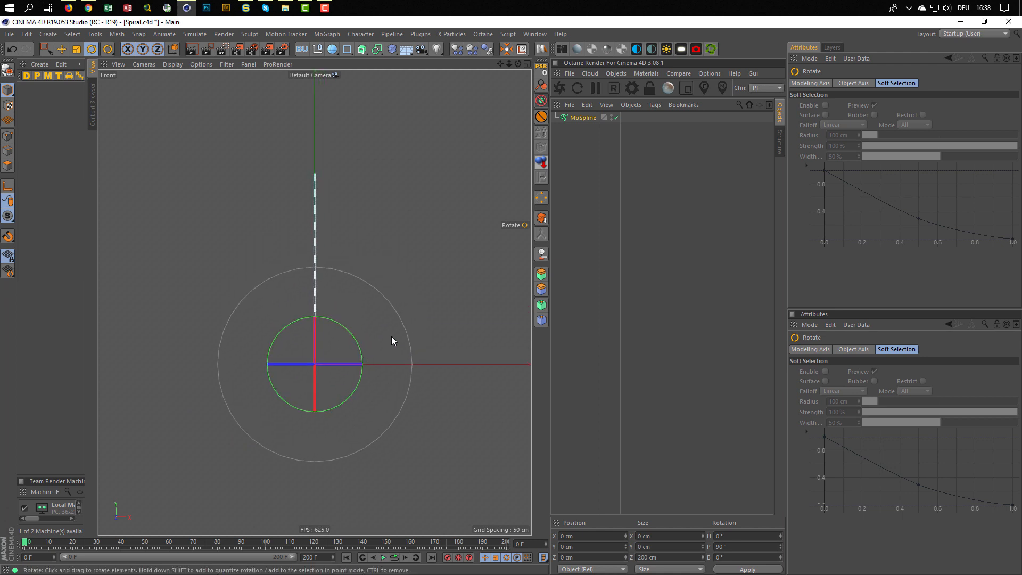
left_click(582, 118)
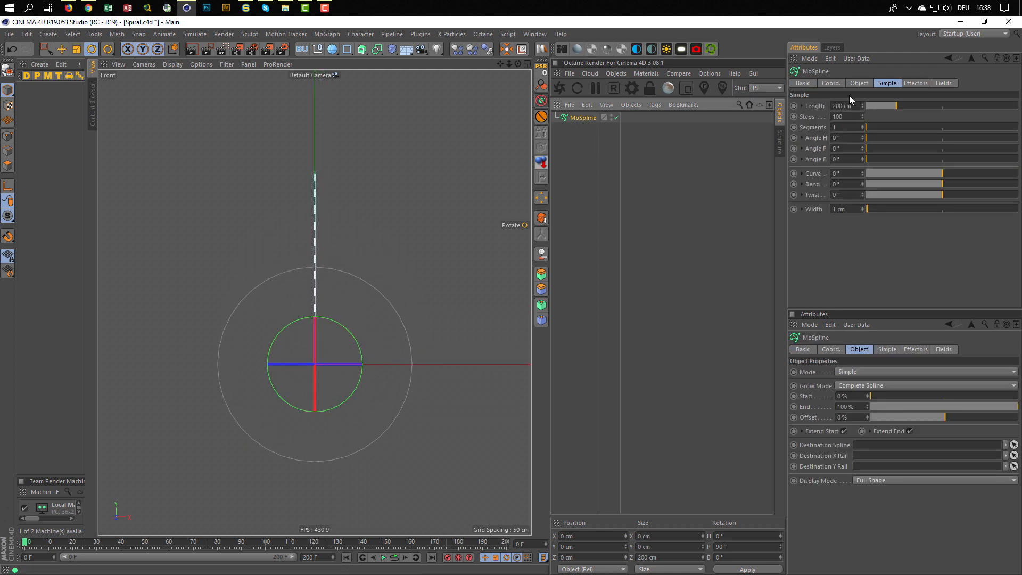
left_click(858, 83)
left_click(866, 214)
left_click(889, 224)
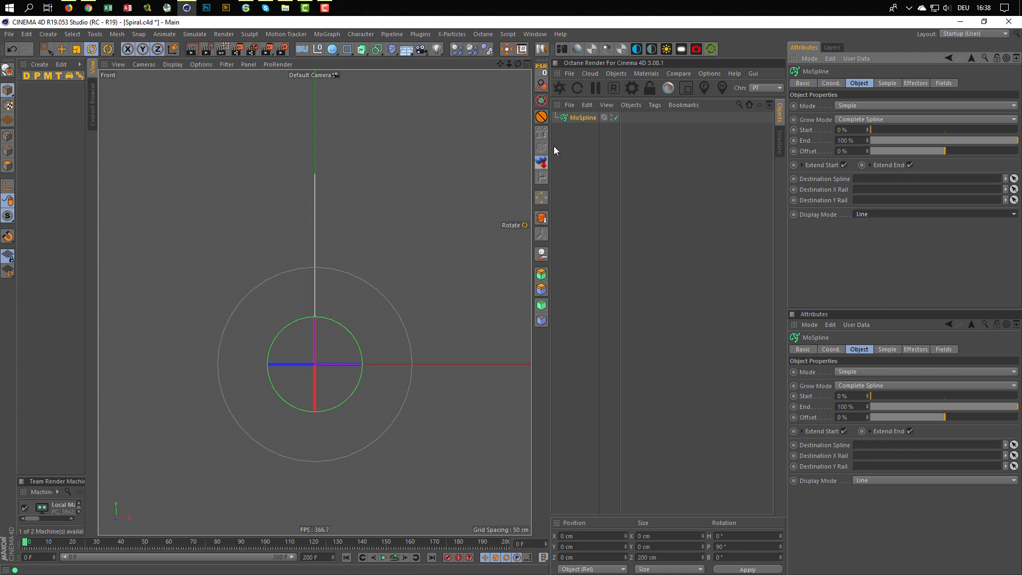
- Place the MoSpline under a new Symmetry object and move the spline to X 10 cm to form two parallel lines
left_click(377, 50)
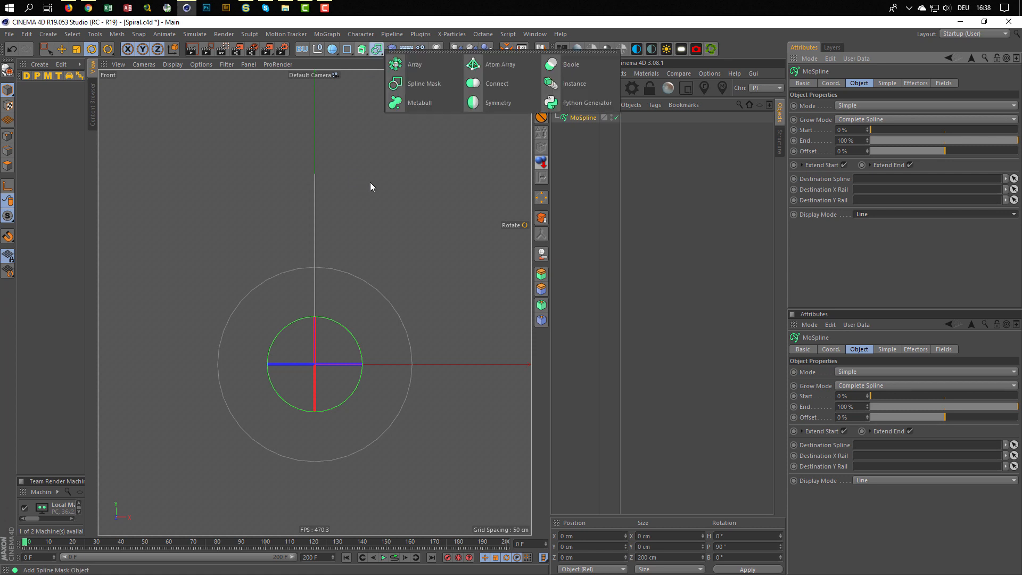
left_click(503, 102, "alt")
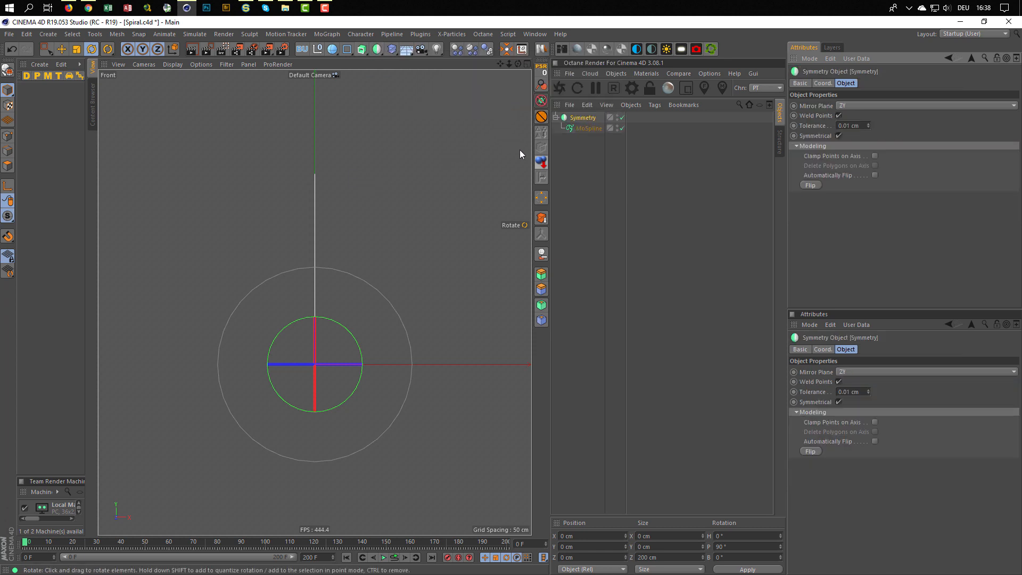
left_click(596, 127)
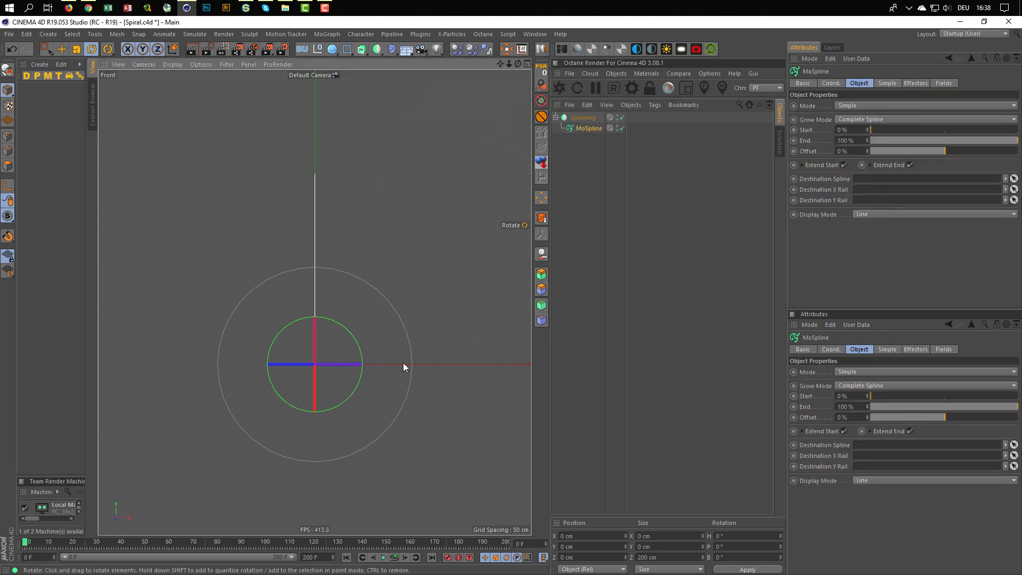
key("r")
key("e")
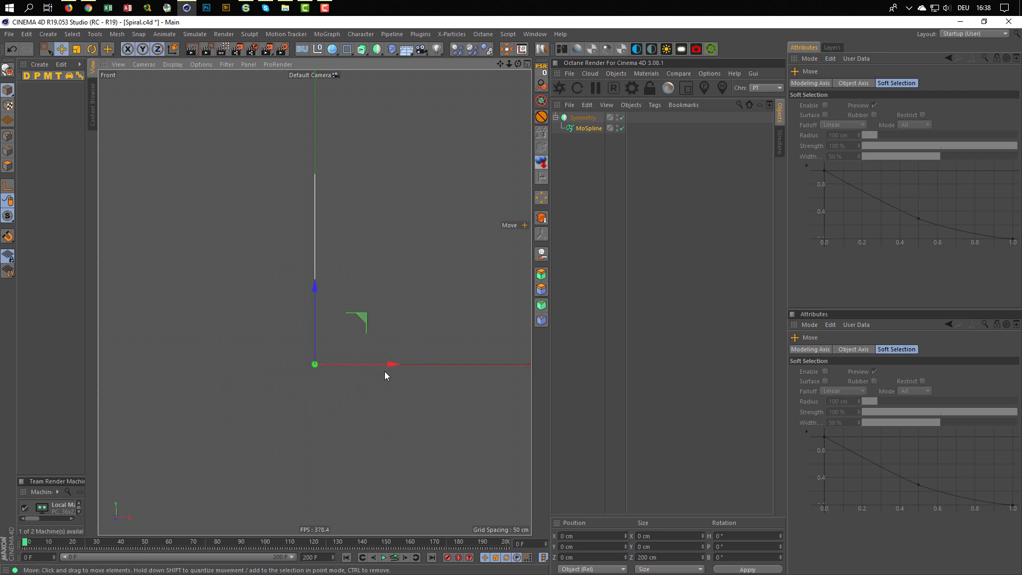
left_click_drag(392, 363, 403, 365)
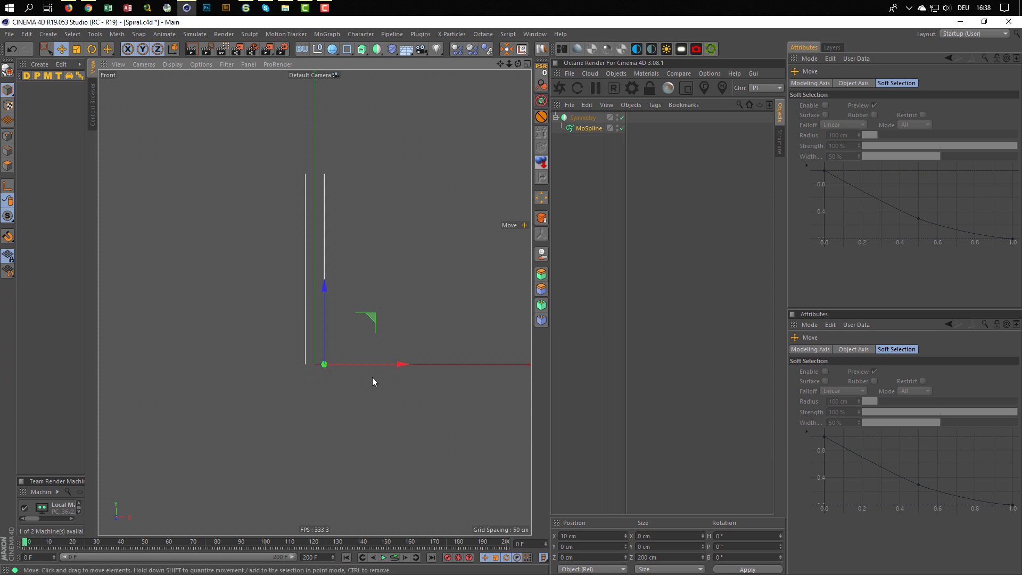
- Return to the perspective view and group the Symmetry object under a Null
middle_click(372, 382)
middle_click(257, 252)
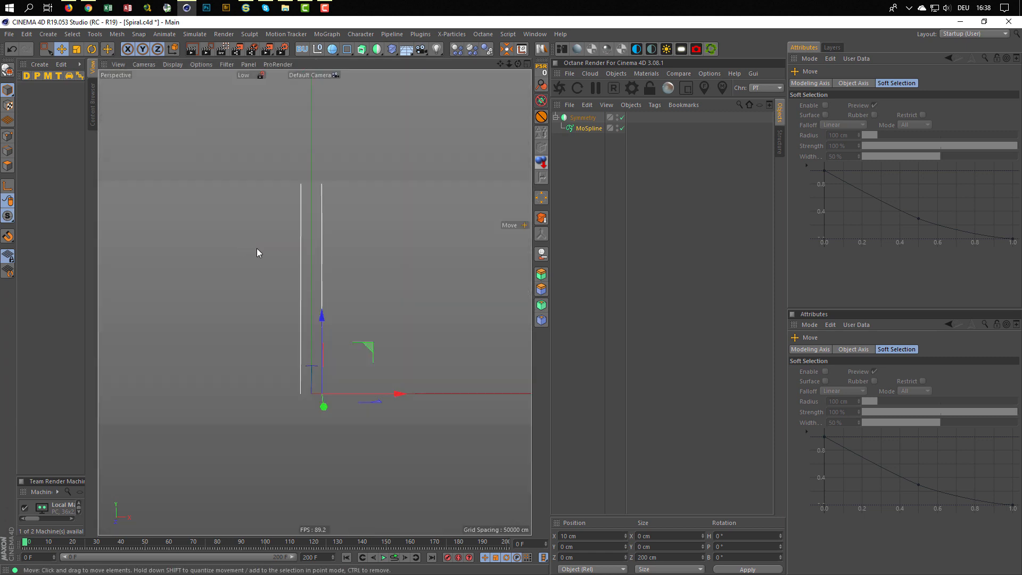
right_click_drag(302, 251, 311, 250, "alt")
middle_click_drag(311, 251, 309, 278, "alt")
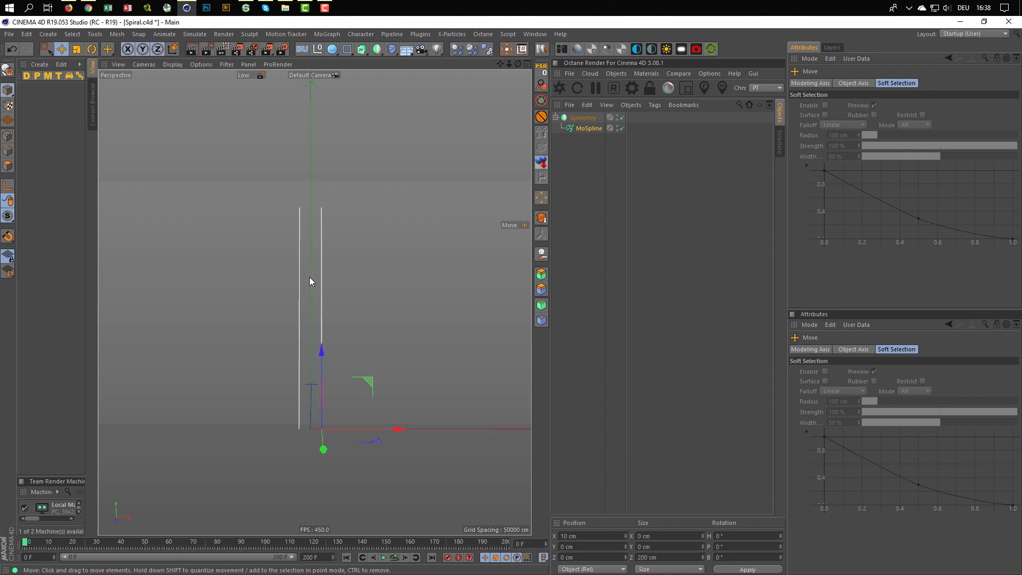
left_click(573, 118)
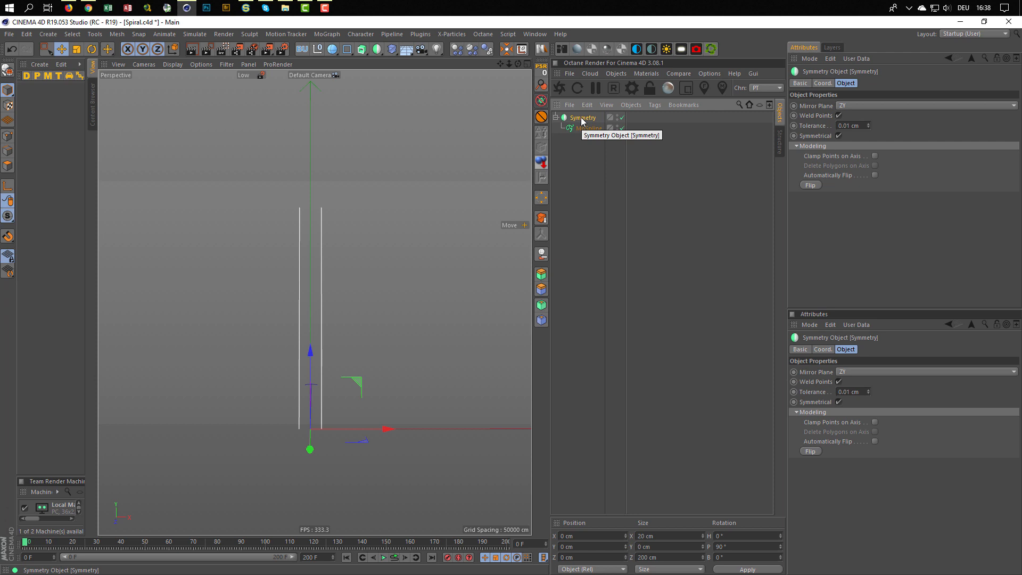
key("c")
left_click(556, 117)
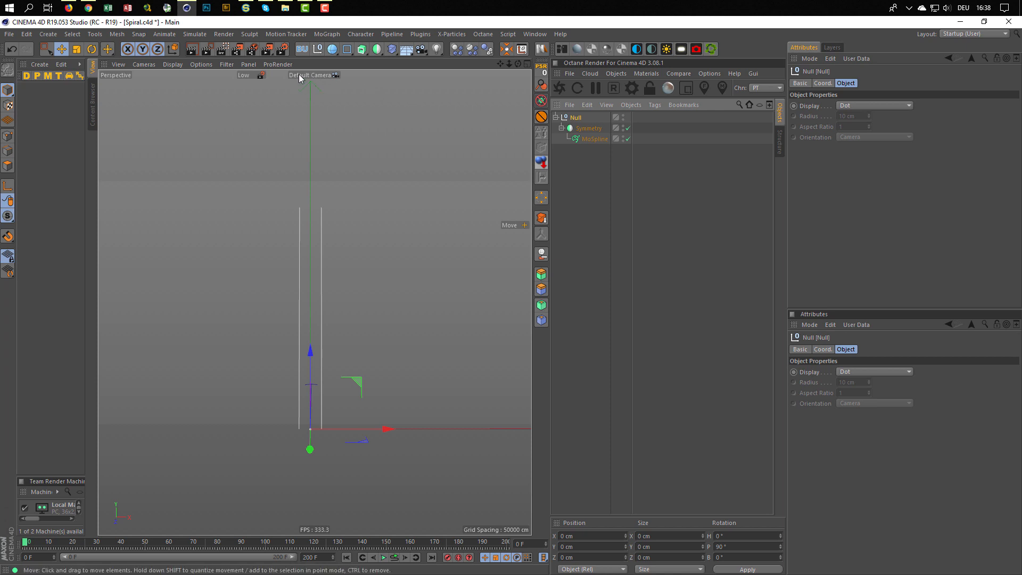
- Add a Twist deformer inside the Null and move it up to about Z 96 cm so its cage encloses both splines
left_click(392, 51)
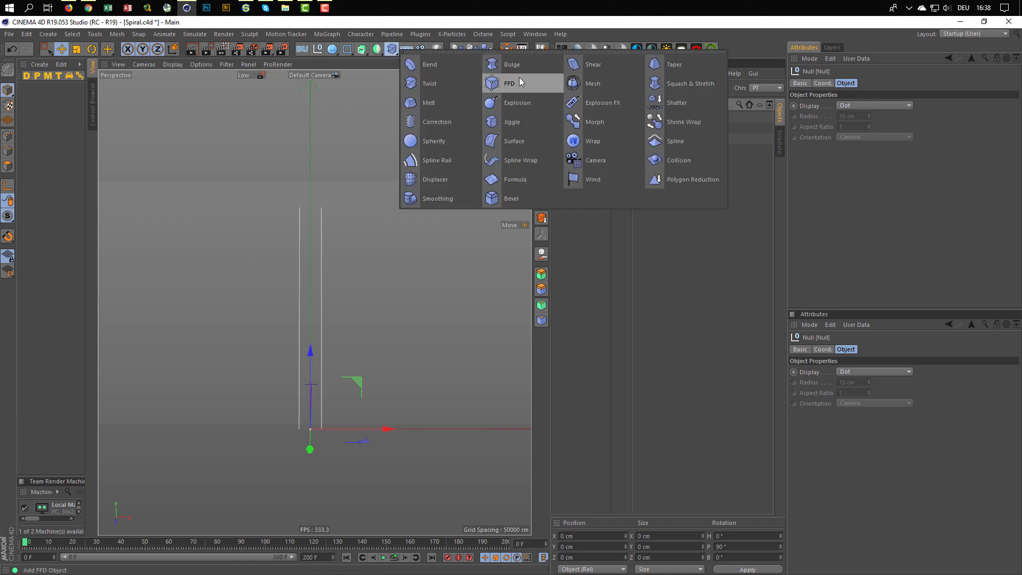
left_click(429, 85)
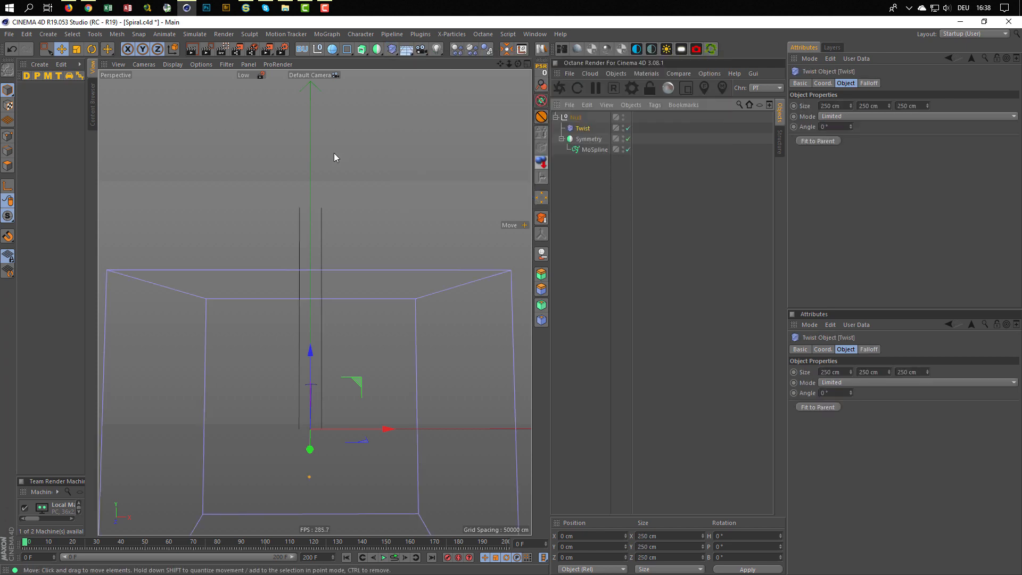
middle_click(356, 288)
middle_click(397, 375)
scroll(363, 322, "down", 3)
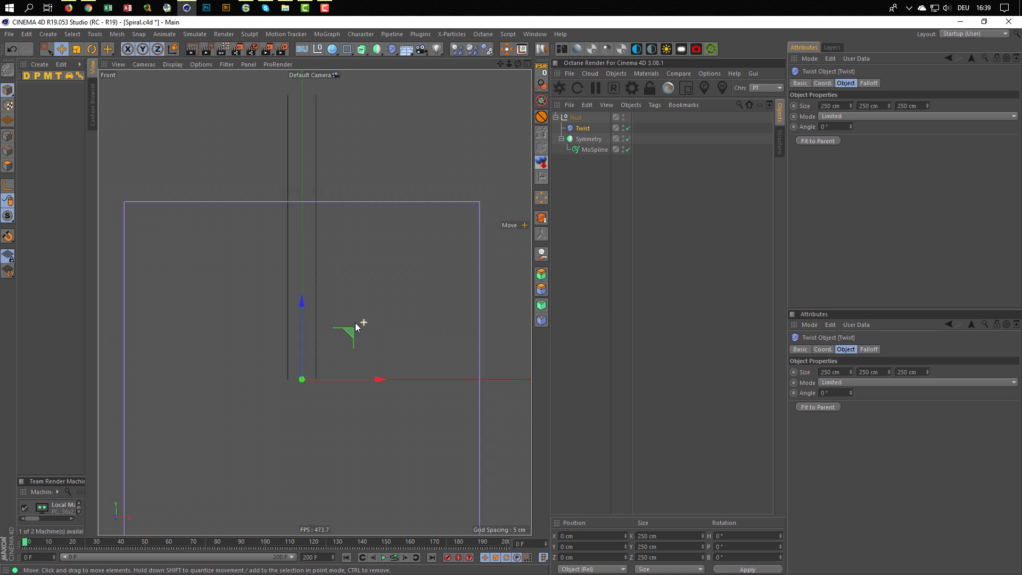
middle_click_drag(355, 325, 405, 357, "alt")
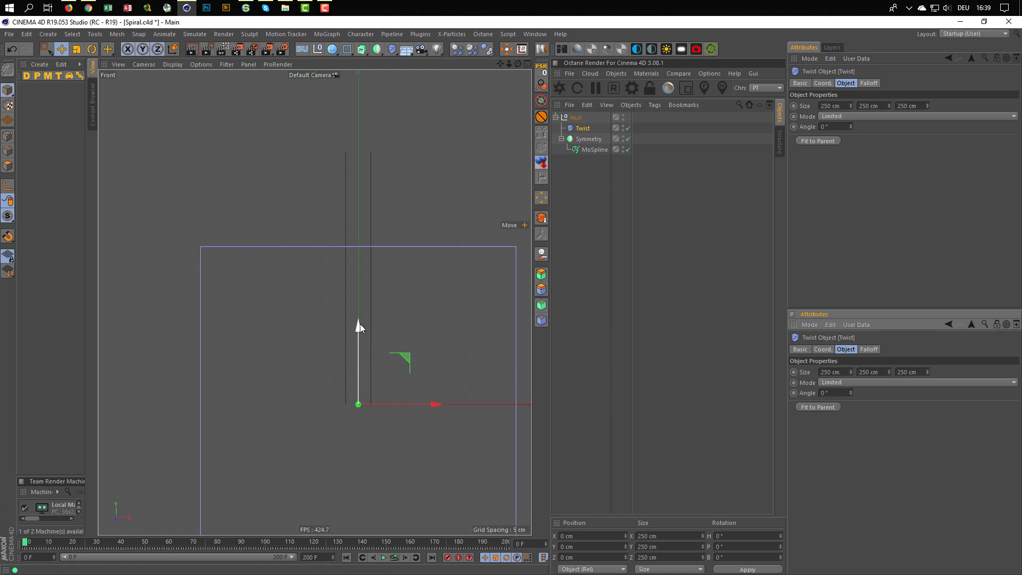
left_click_drag(360, 324, 370, 206)
key("ctrl+z")
left_click_drag(358, 324, 369, 203)
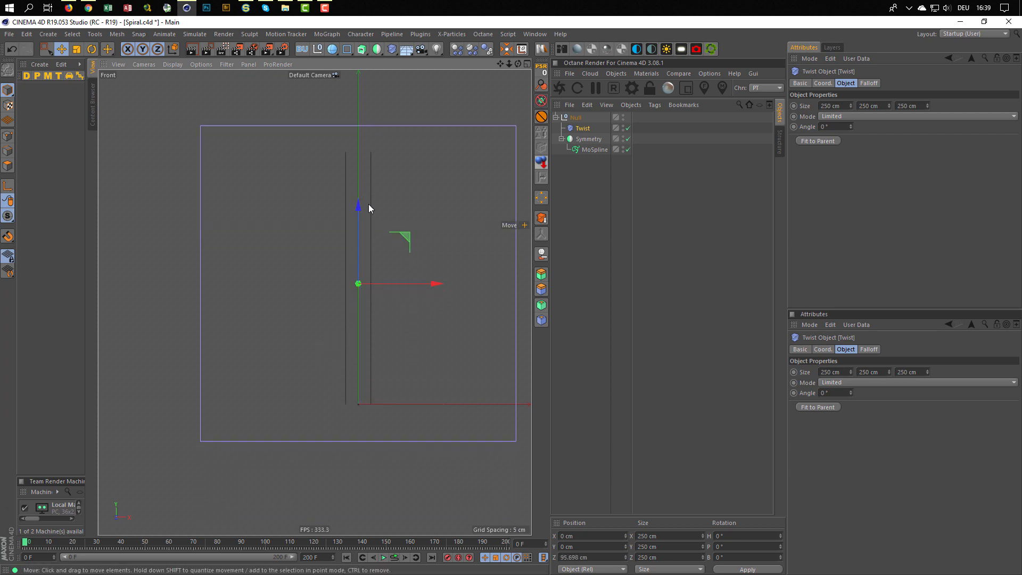
- Set the Twist deformer's size to 30 × 30 × 250 cm so its cage fits narrowly around both splines
left_click_drag(841, 106, 774, 135)
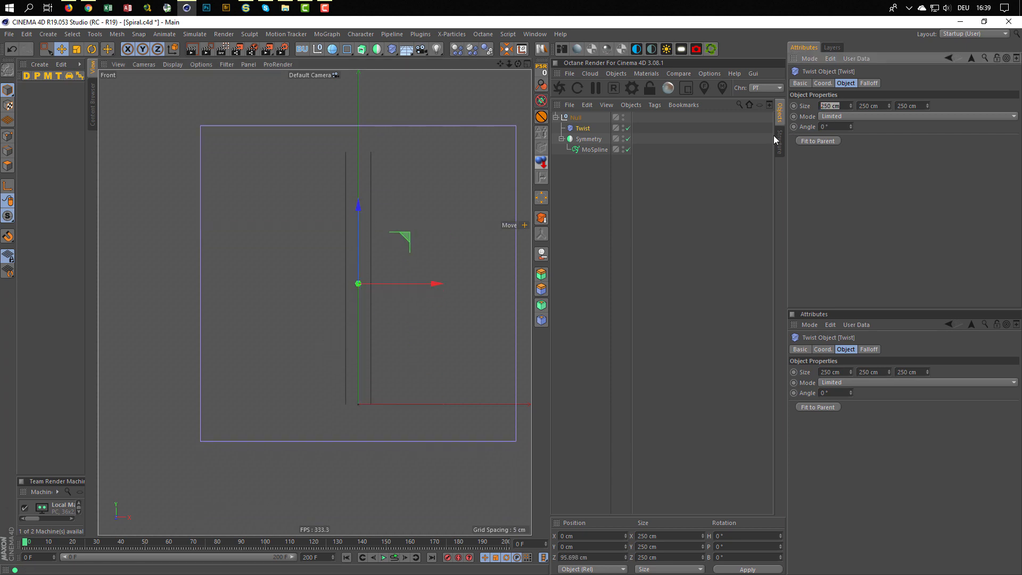
type("30")
key("Tab")
key("Tab")
type("30")
key("Return")
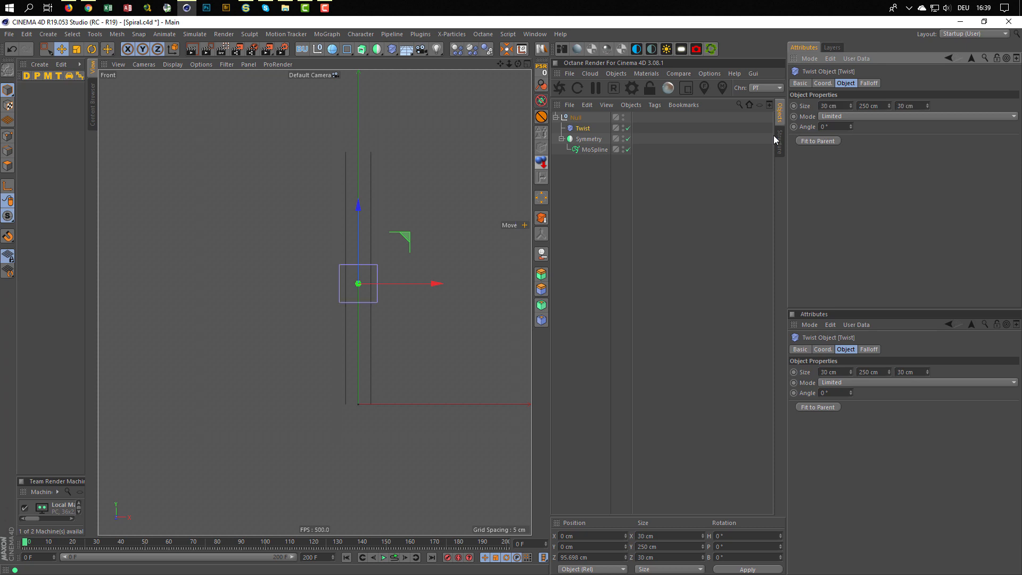
key("shift+Tab")
type("30")
key("Tab")
type("250")
key("Return")
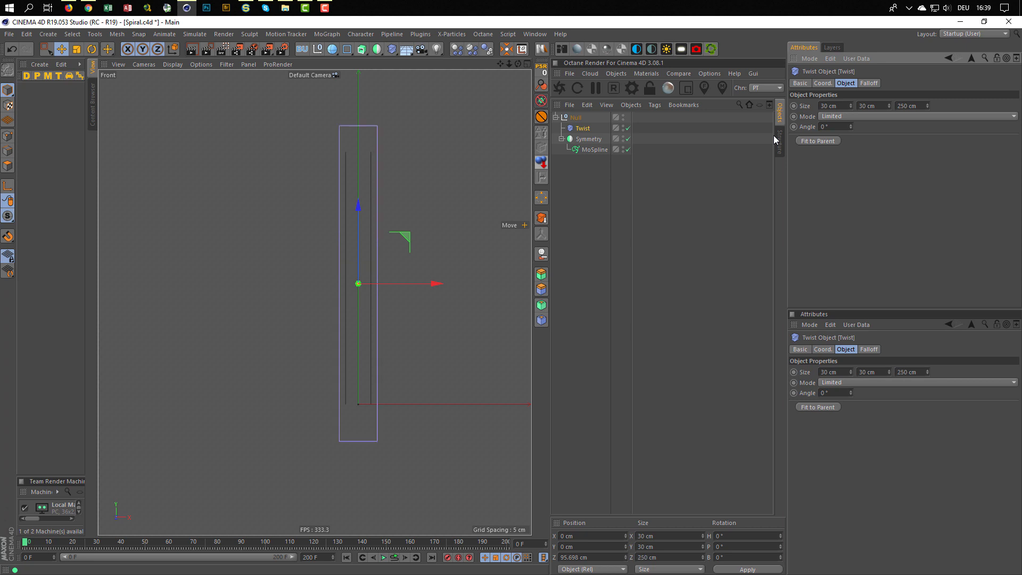
- Return to the perspective view and try a Twist angle of 38° on the two splines
middle_click(294, 325)
middle_click(284, 270)
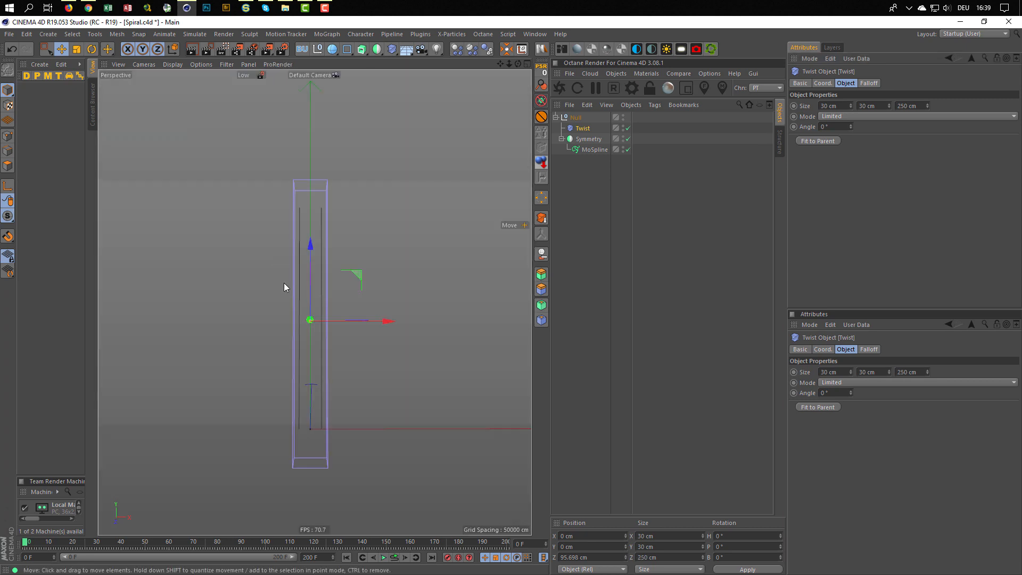
left_click_drag(284, 287, 344, 274, "alt")
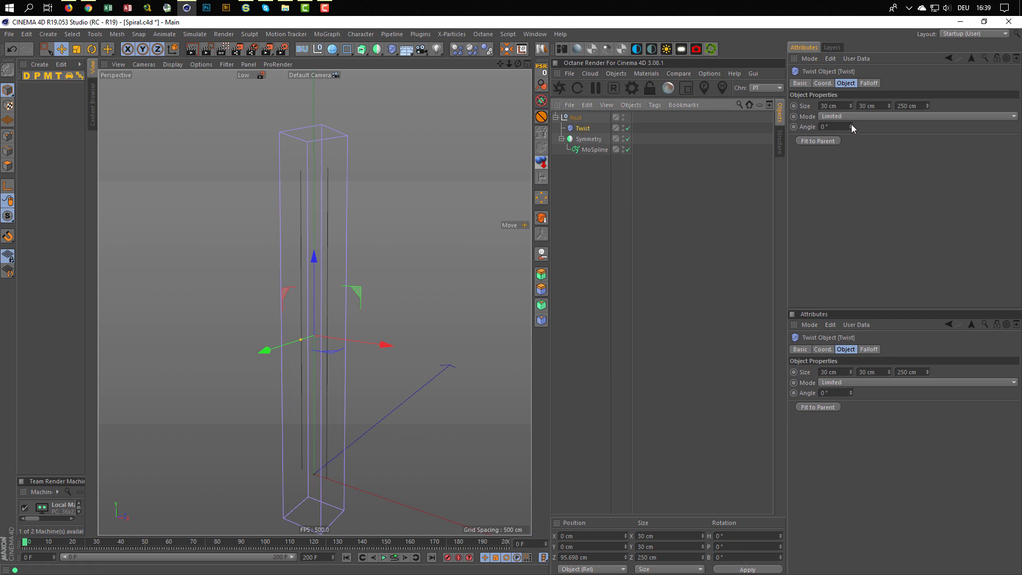
left_click_drag(851, 126, 871, 127)
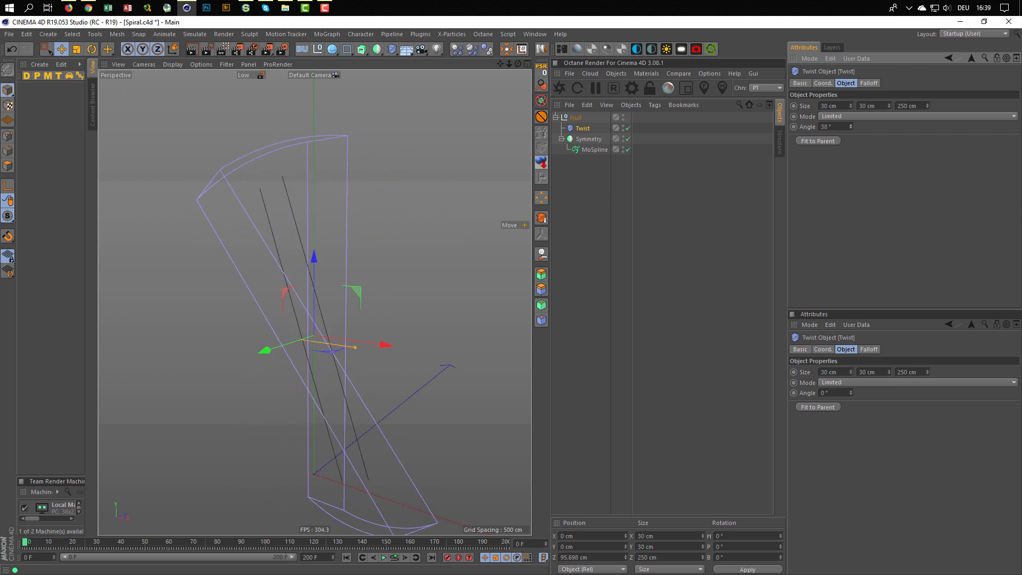
- Rotate the Twist deformer to a pitch of 90° and set its size to 30 × 250 × 30 cm
key("r")
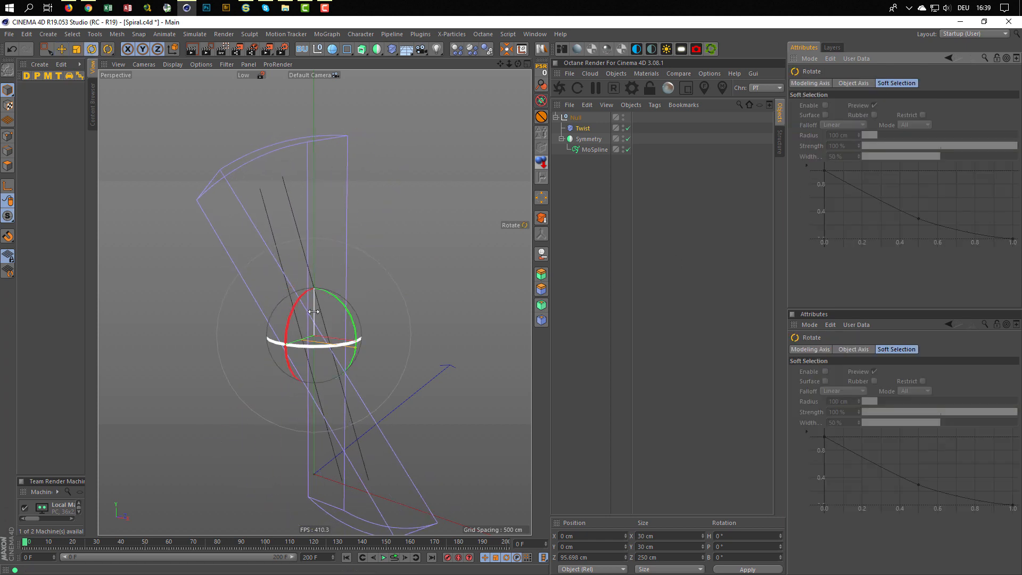
left_click_drag(297, 303, 294, 378)
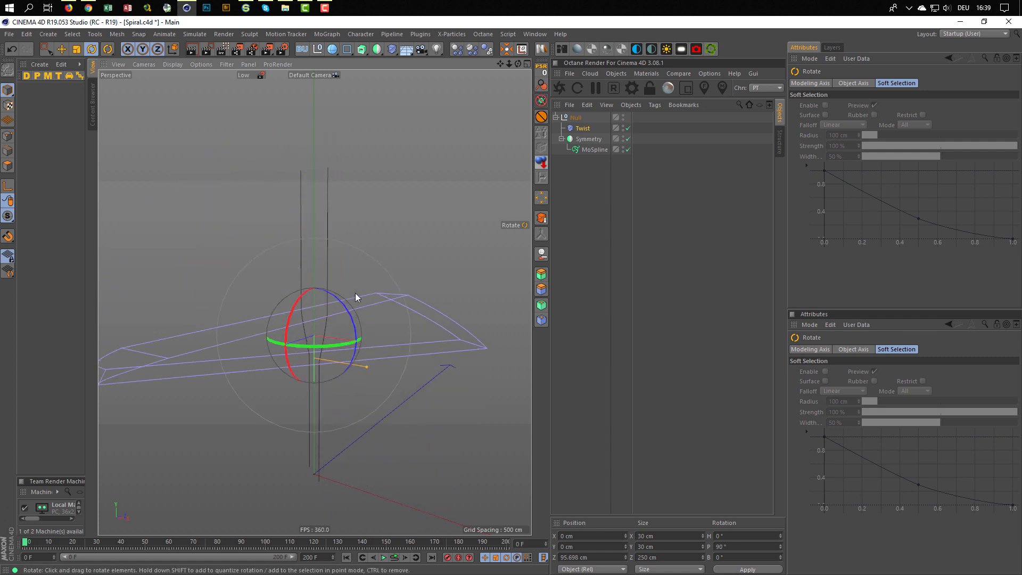
left_click(582, 129)
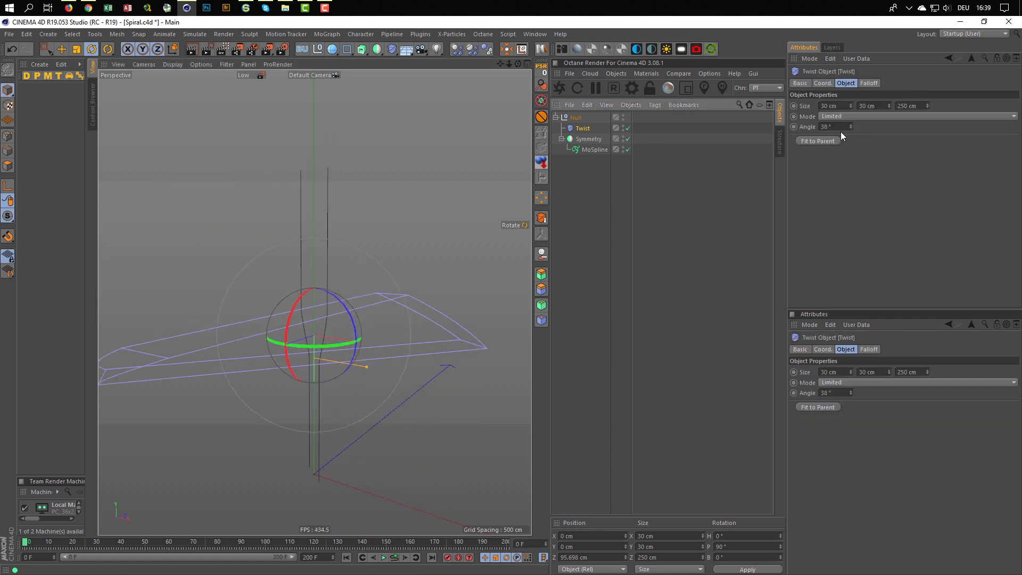
left_click(841, 106)
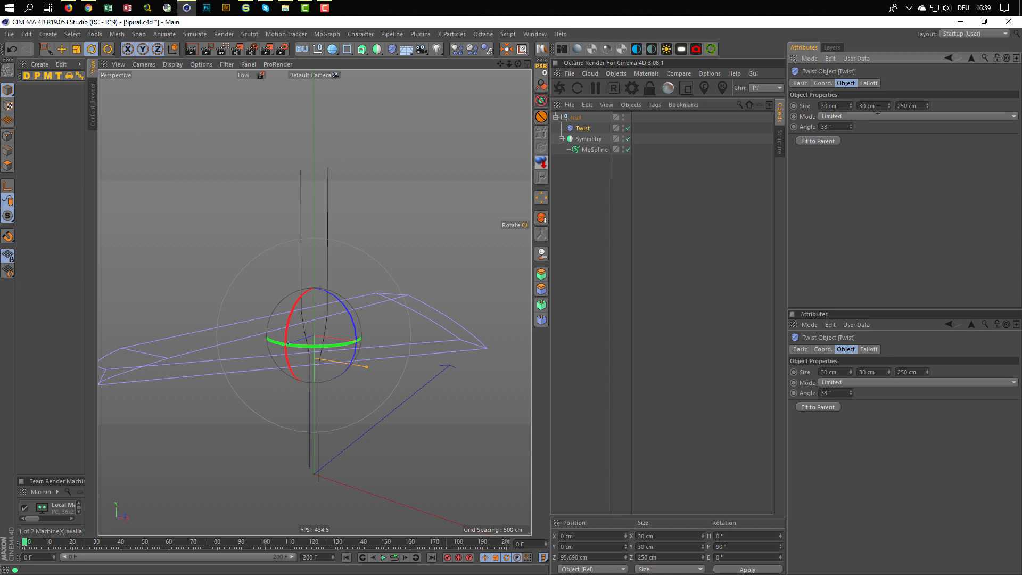
left_click_drag(878, 107, 854, 109)
type("250")
key("Tab")
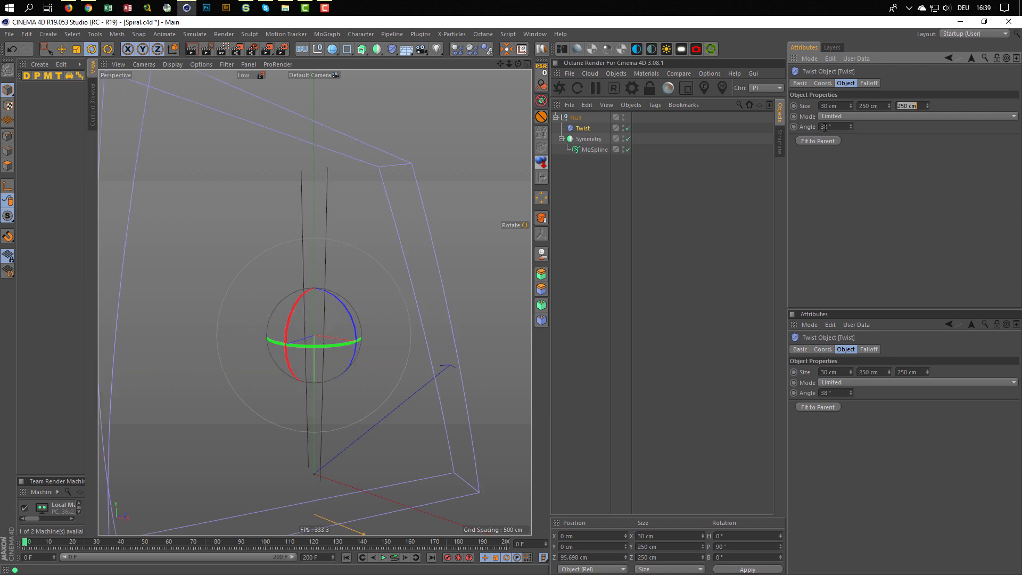
type("30")
key("Return")
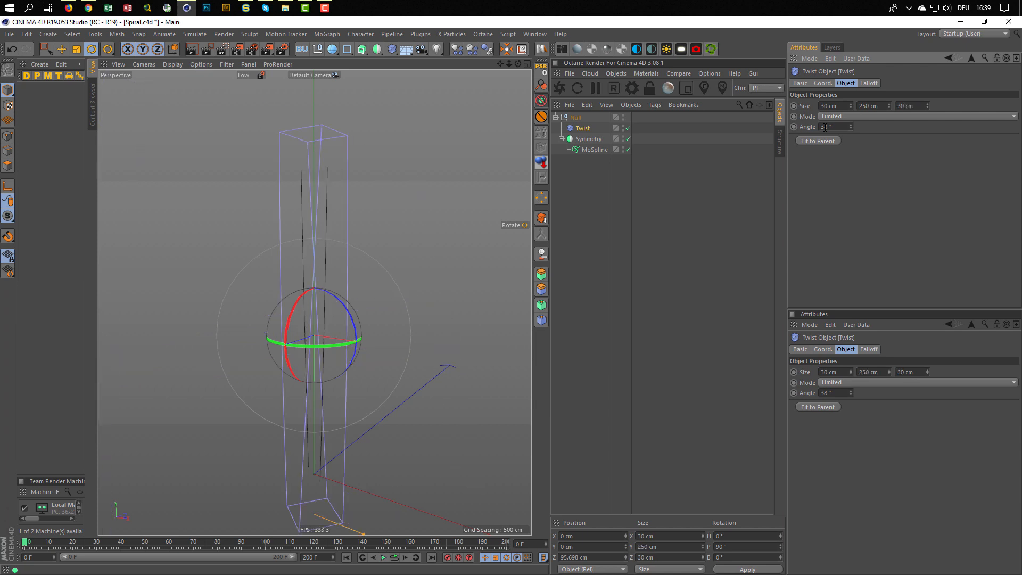
- Set the Twist deformer's angle to 1440° to wind the two splines around each other
left_click_drag(849, 127, 918, 124)
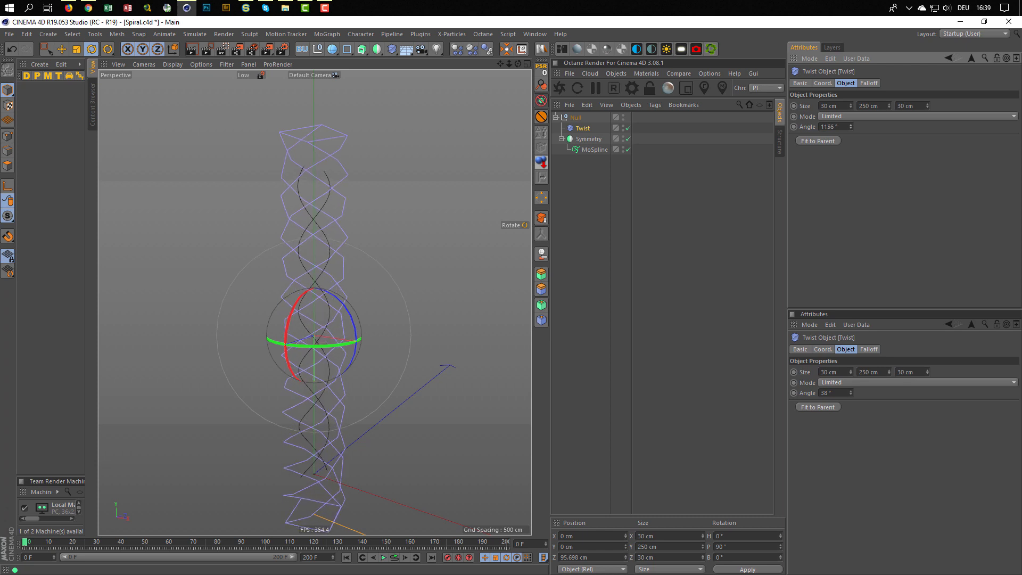
double_click(844, 125)
type("1440")
key("Return")
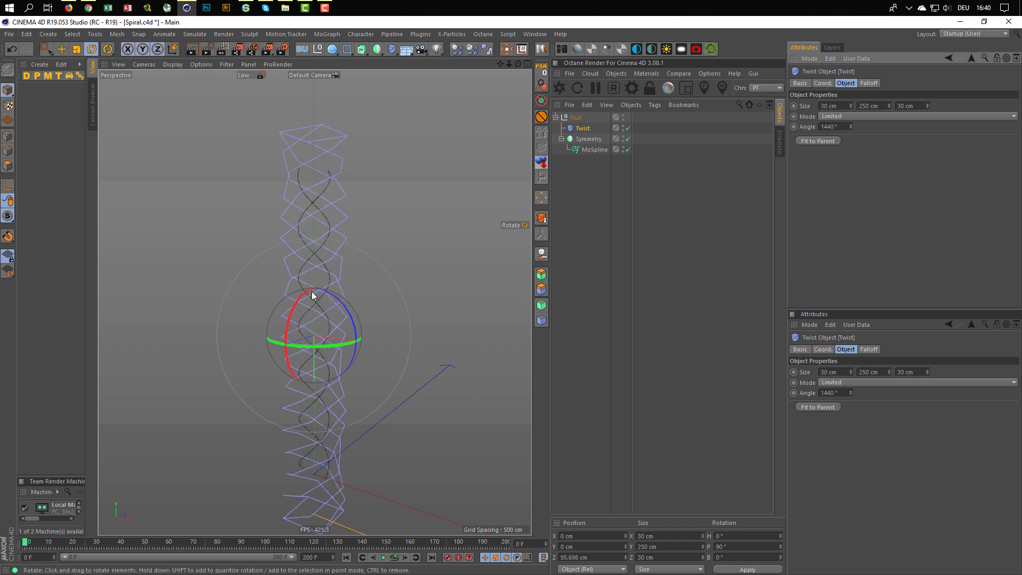
- Reset the Twist deformer's heading rotation to 0°
left_click_drag(313, 296, 336, 314, "alt")
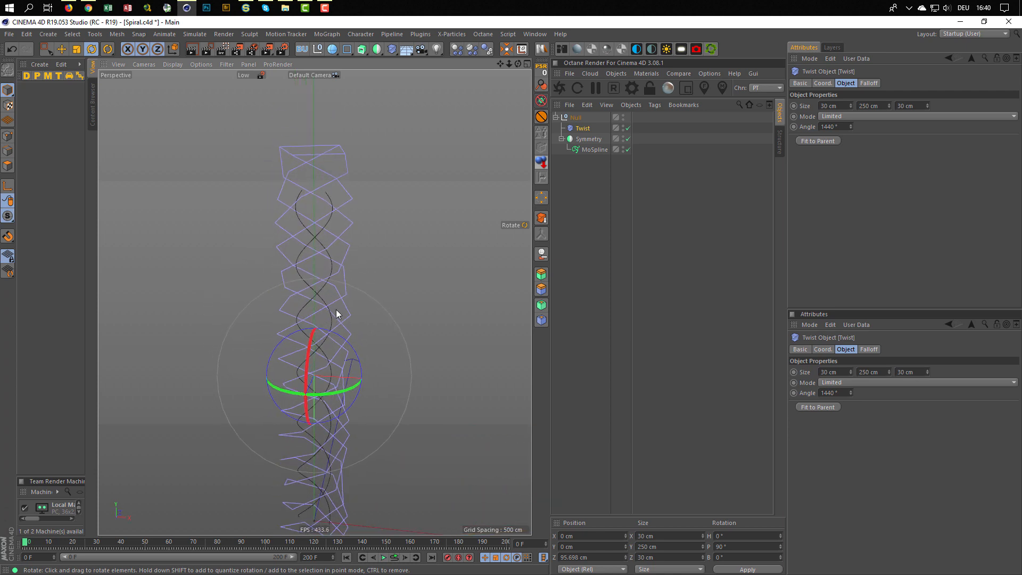
middle_click(339, 321)
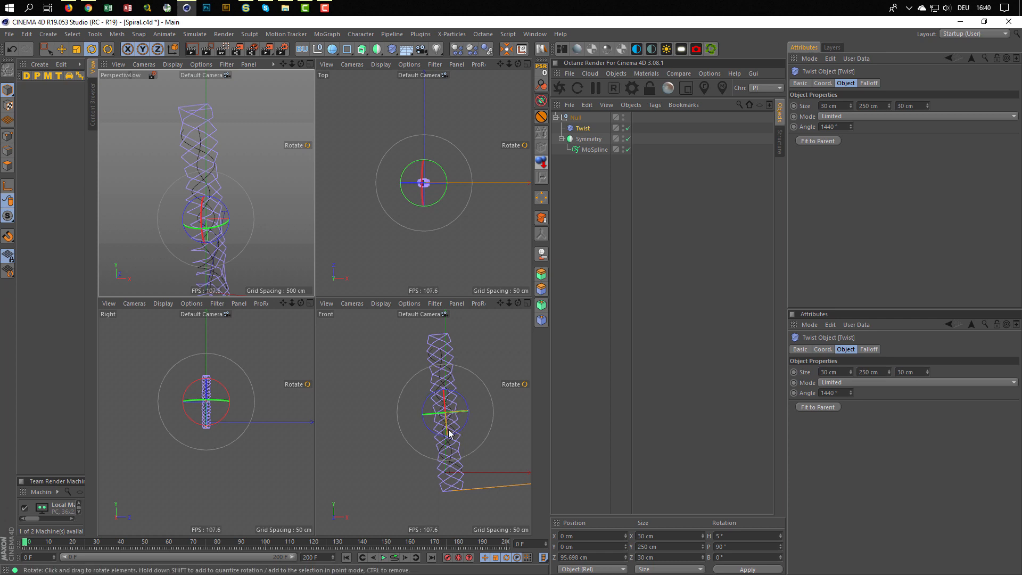
left_click_drag(449, 430, 449, 430)
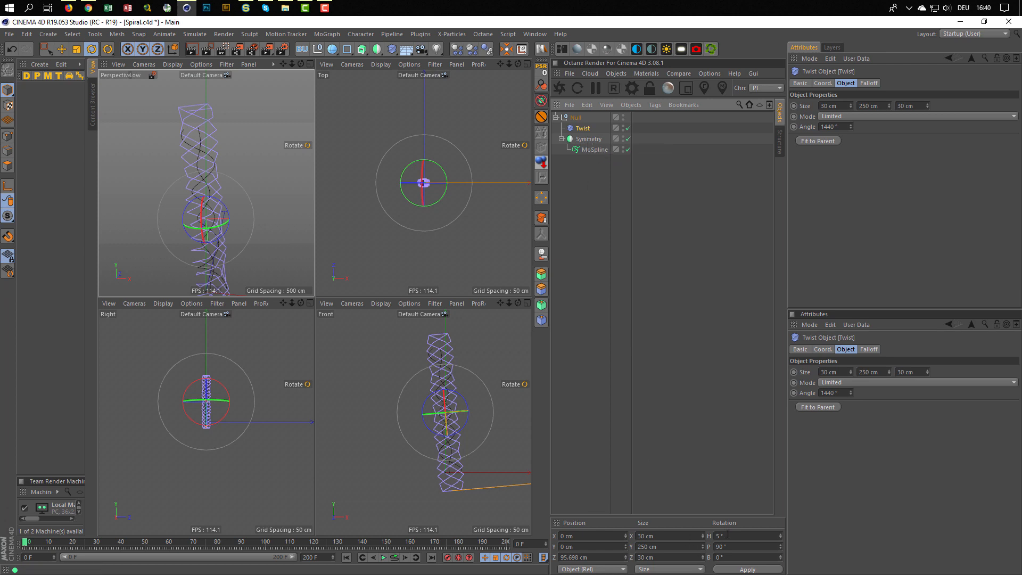
left_click_drag(727, 535, 687, 540)
type("0")
key("Return")
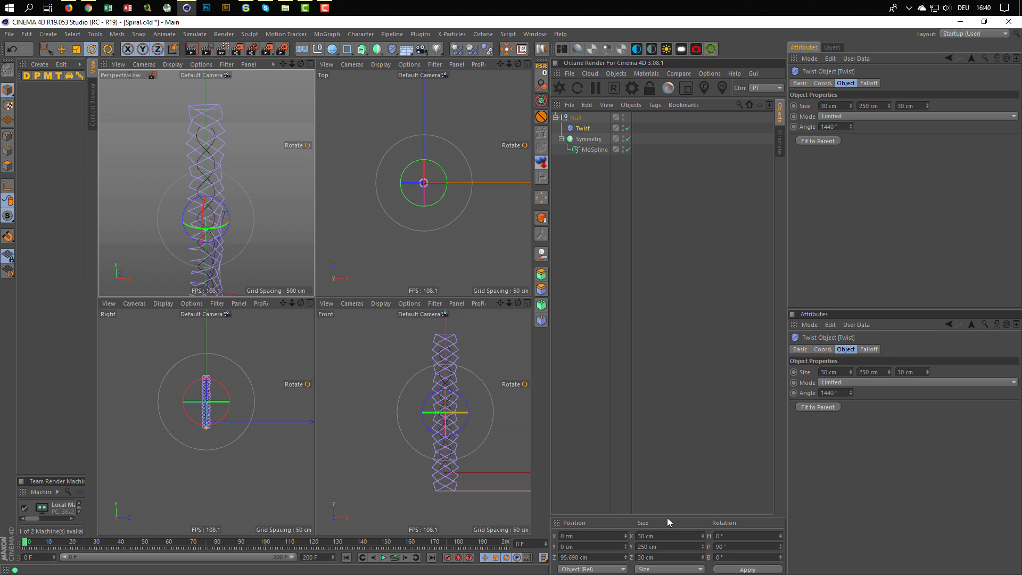
- Examine the twisted splines and the deformer cage in the front and perspective views, from several angles and up close
middle_click(220, 202)
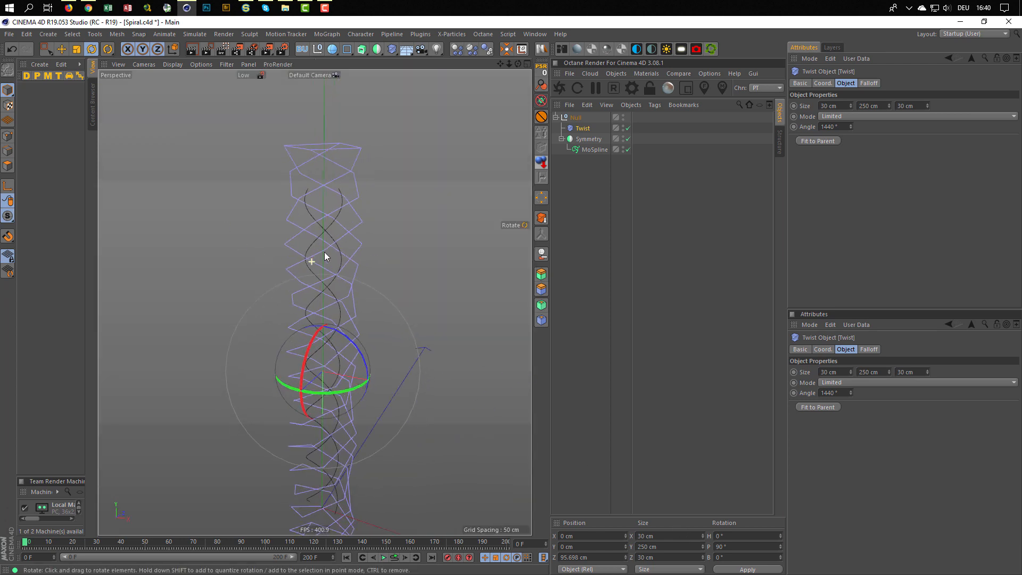
middle_click(324, 251)
middle_click(391, 373)
scroll(349, 149, "up", 2)
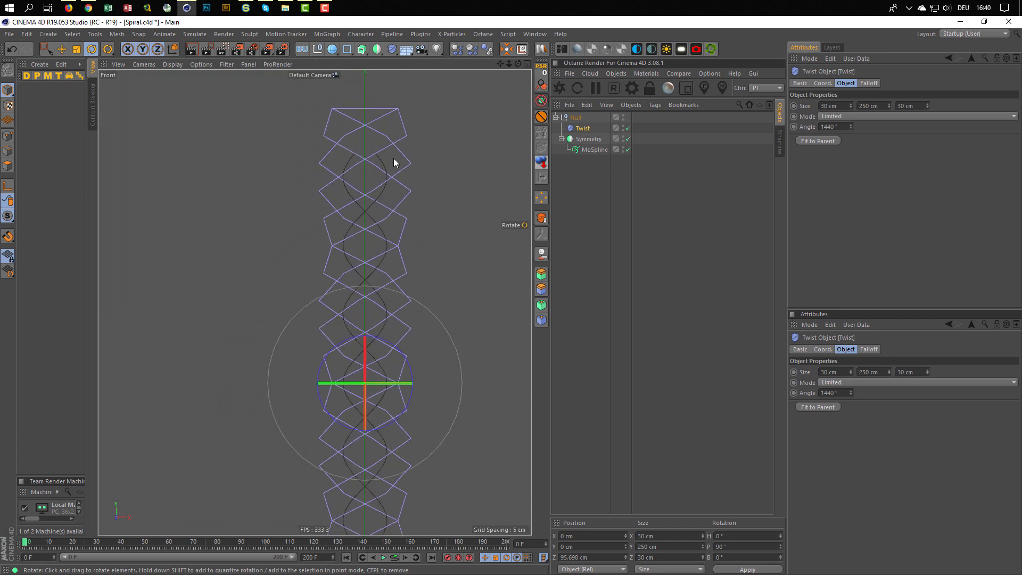
middle_click(391, 170)
middle_click(261, 328)
middle_click(261, 328)
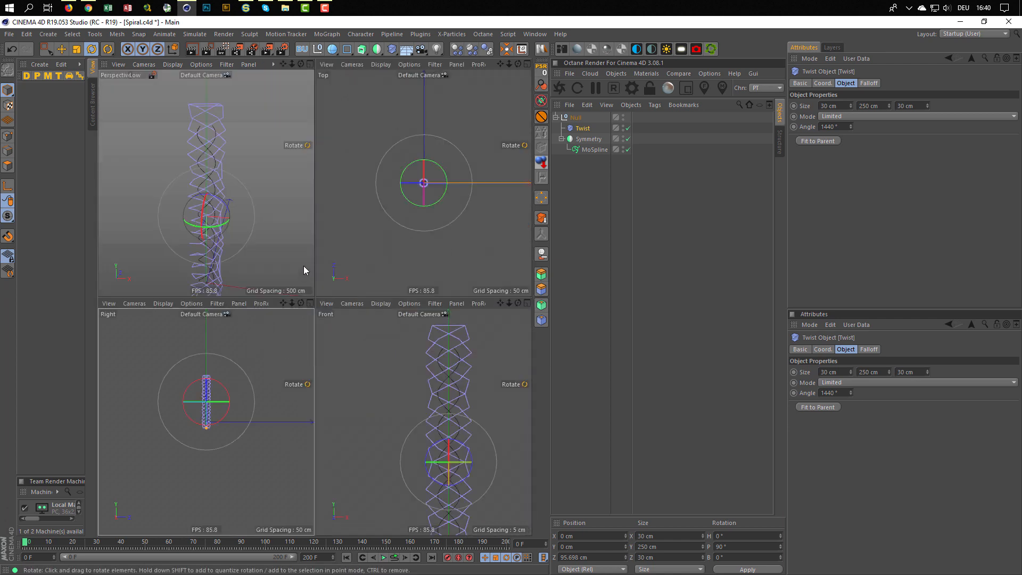
middle_click(303, 266)
mouse_move(292, 226)
left_mouse_down("alt")
mouse_move(245, 225)
mouse_move(316, 214)
mouse_move(325, 193)
mouse_move(297, 174)
mouse_move(280, 184)
mouse_move(318, 194)
left_mouse_up("alt")
middle_click(319, 193)
middle_click(363, 201)
right_click_drag(283, 321, 327, 307, "alt")
mouse_move(365, 270)
right_mouse_down("alt")
mouse_move(412, 266)
mouse_move(388, 277)
right_mouse_up("alt")
middle_click(386, 280)
middle_click(212, 223)
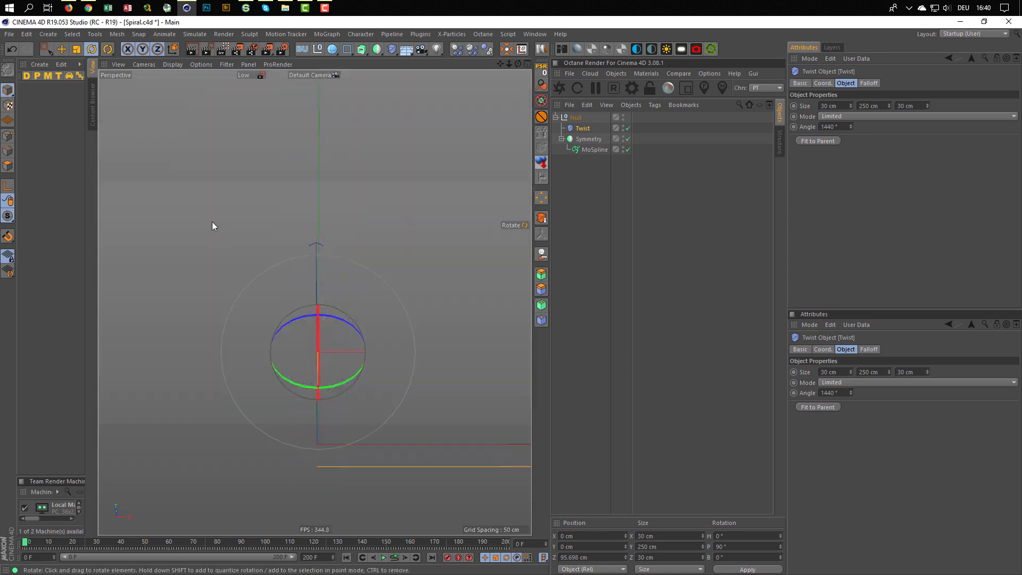
mouse_move(212, 224)
right_mouse_down("alt")
mouse_move(317, 212)
mouse_move(326, 206)
mouse_move(308, 194)
mouse_move(365, 189)
mouse_move(361, 210)
mouse_move(318, 234)
right_mouse_up("alt")
mouse_move(319, 235)
left_mouse_down("alt")
mouse_move(309, 246)
mouse_move(420, 254)
mouse_move(349, 257)
mouse_move(312, 287)
left_mouse_up("alt")
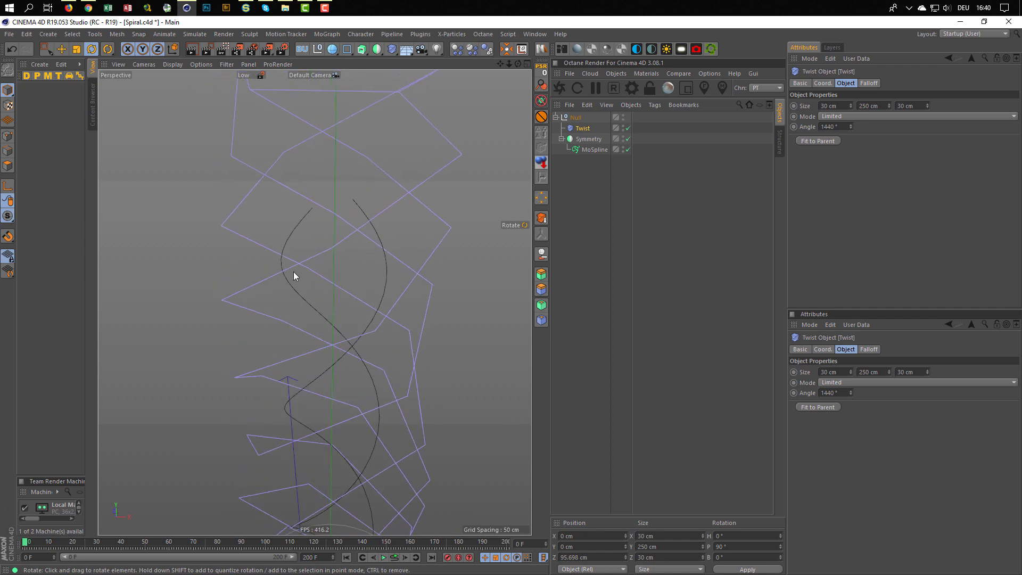
right_click_drag(334, 289, 296, 308, "alt")
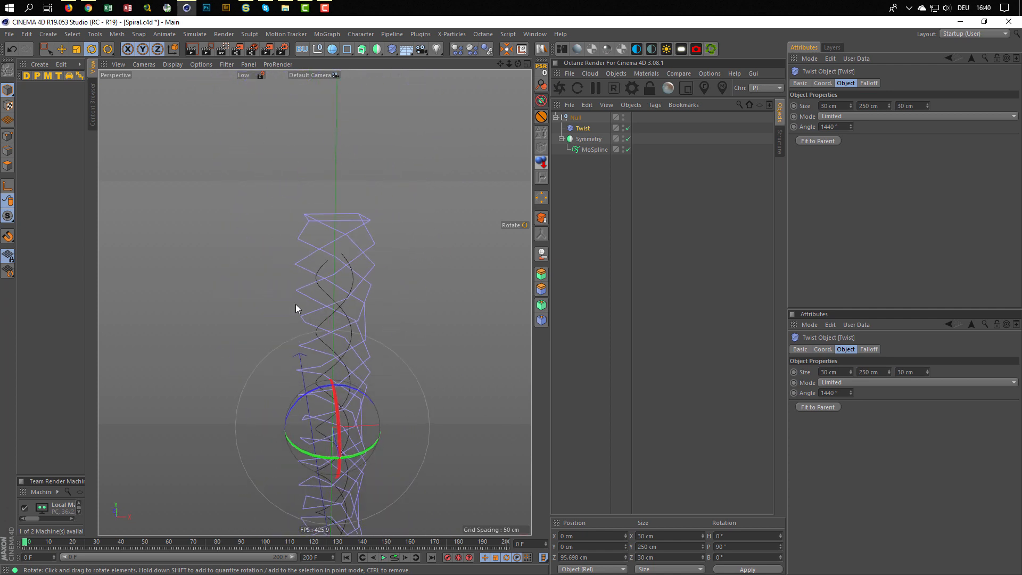
mouse_move(344, 319)
left_mouse_down("alt")
mouse_move(463, 338)
mouse_move(445, 363)
mouse_move(388, 337)
left_mouse_up("alt")
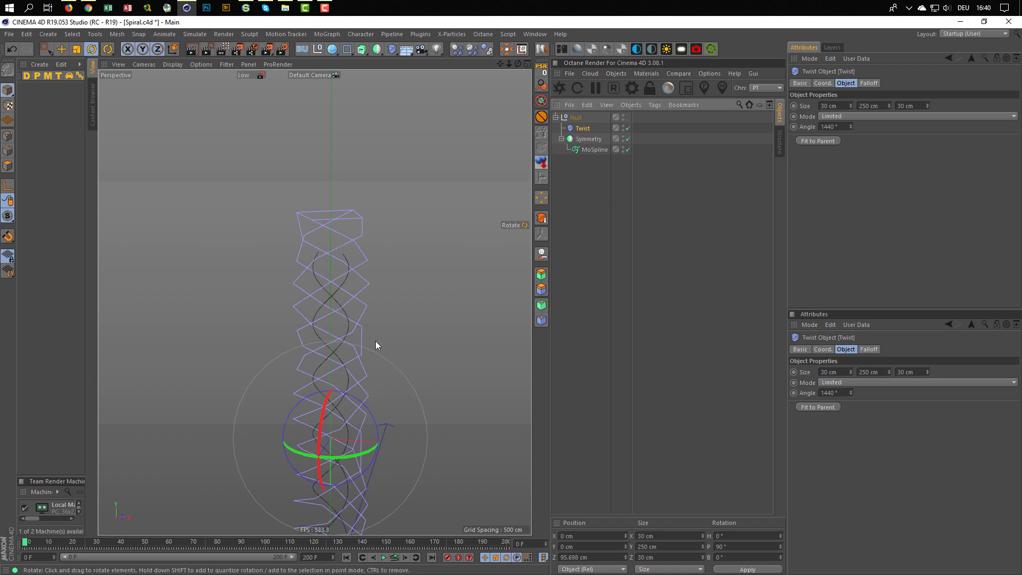
- Move the Twist deformer down to about Z 62 cm so the upper ends of the splines extend beyond its cage
key("e")
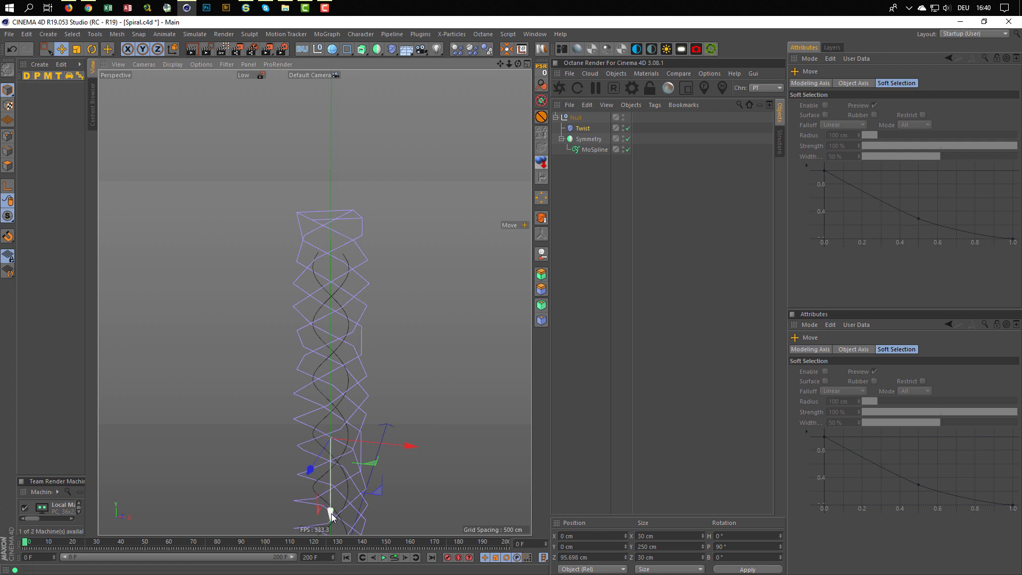
middle_click_drag(331, 516, 342, 425, "alt")
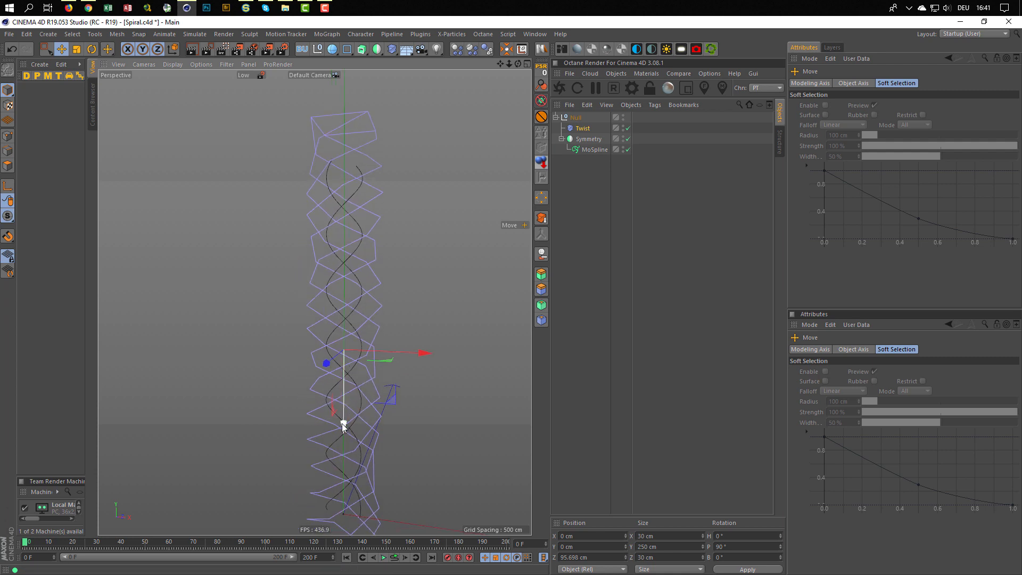
left_click_drag(342, 425, 335, 485)
middle_click_drag(325, 362, 291, 439, "alt")
mouse_move(333, 294)
left_mouse_down("alt")
mouse_move(465, 274)
mouse_move(355, 284)
mouse_move(335, 269)
mouse_move(327, 277)
left_mouse_up("alt")
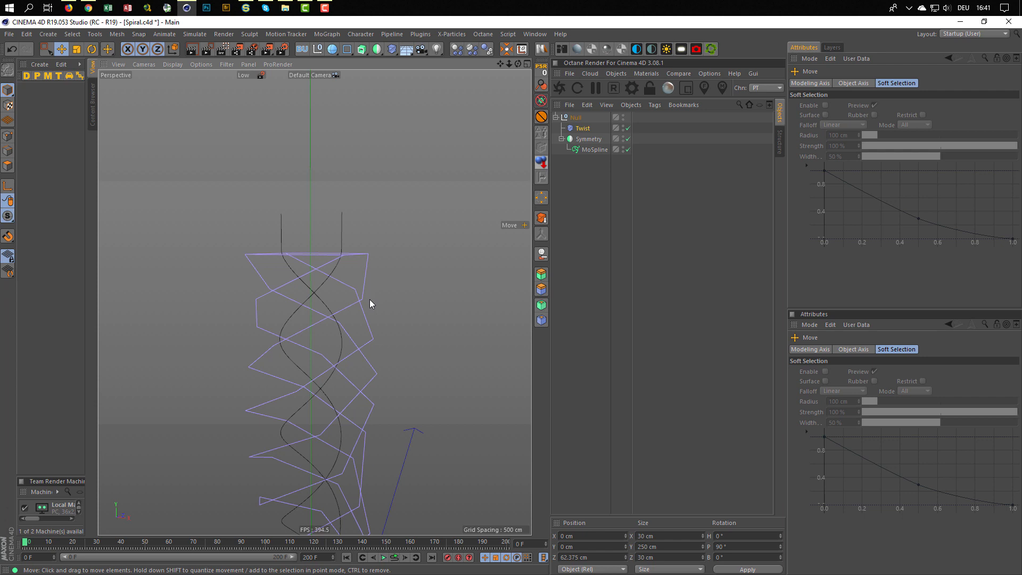
- Examine the twisted cord below the pulley in the Nike.gif reference, going back to frame 22, and close the Picture Viewer
key("shift+F6")
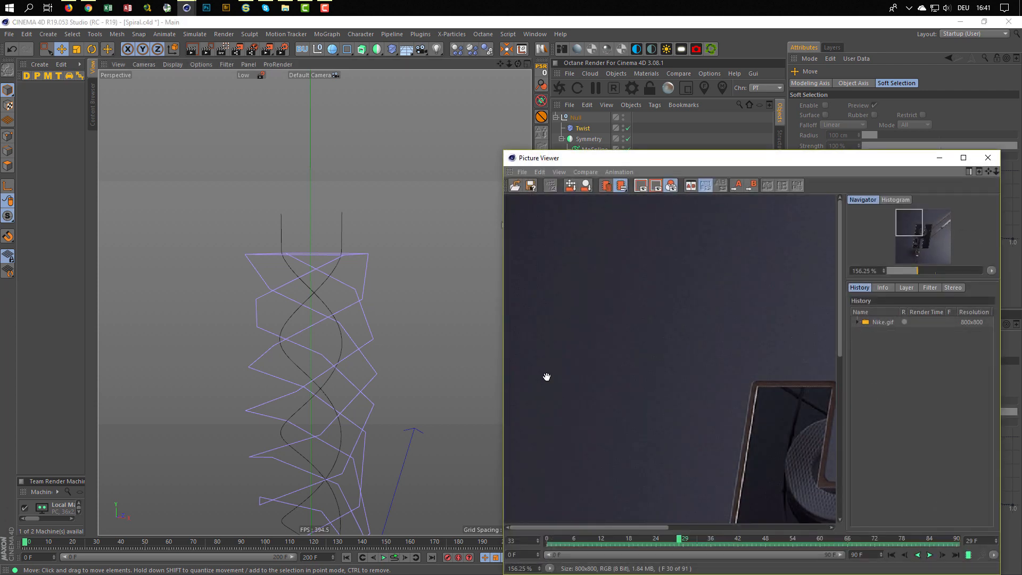
left_click_drag(653, 348, 596, 261)
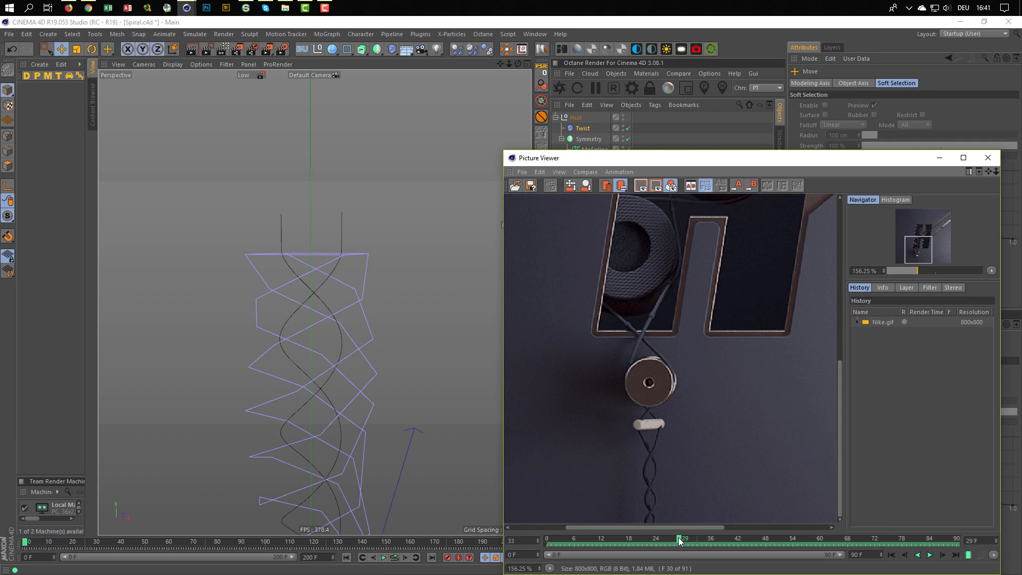
left_click_drag(680, 539, 646, 541)
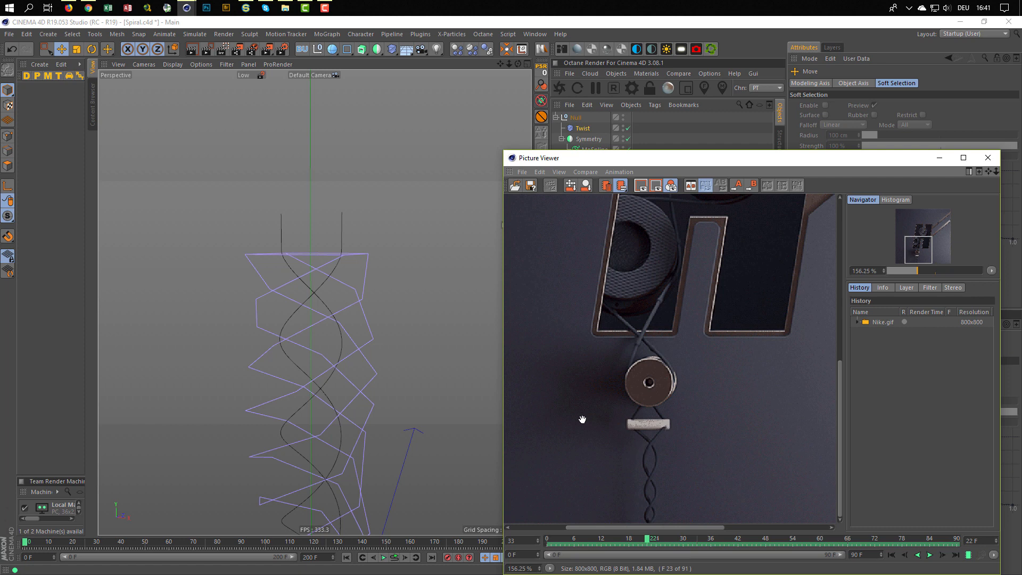
left_click(988, 157)
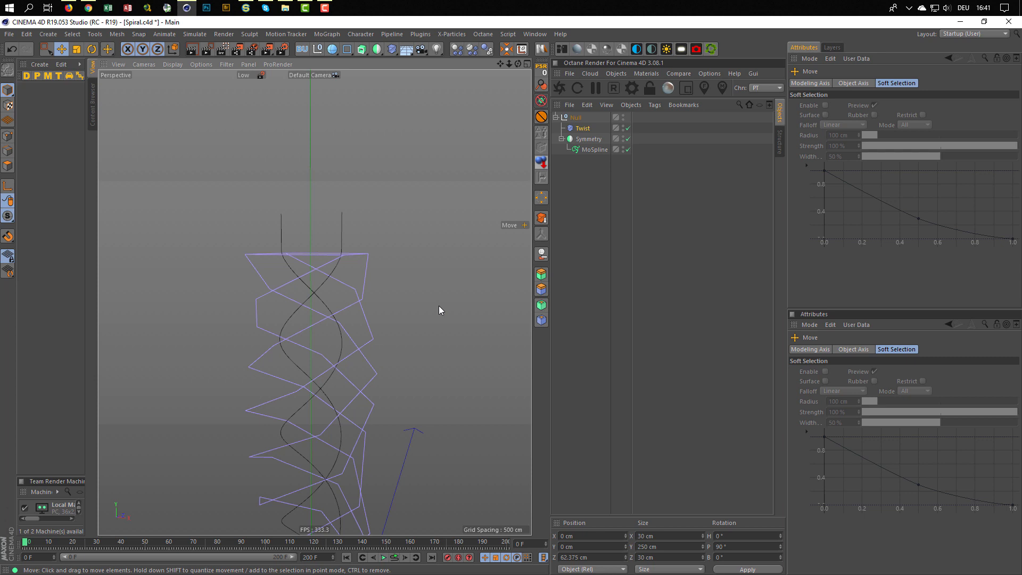
- Add a Taper deformer to the scene and show it in the front view
left_click(394, 49)
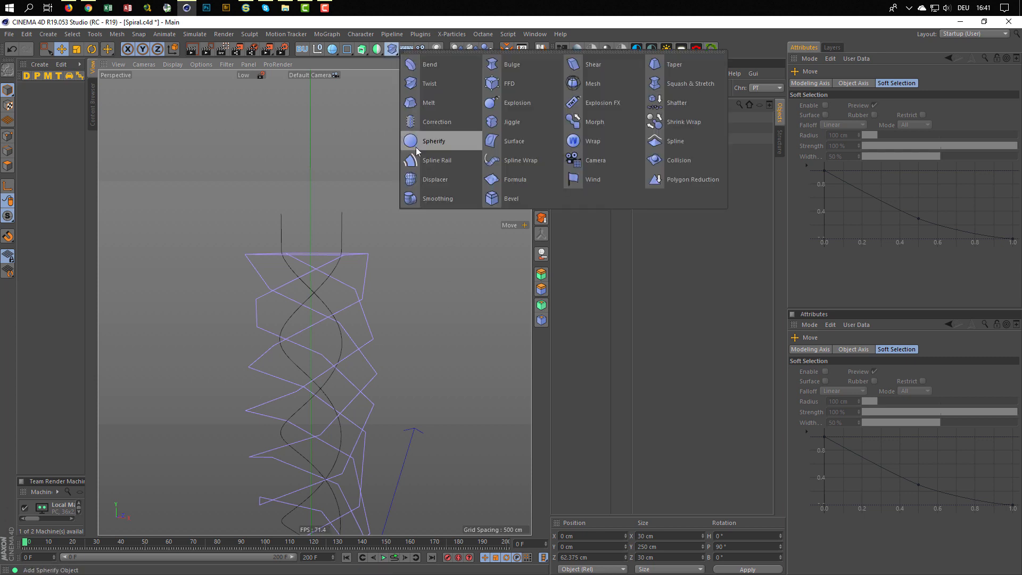
left_click(679, 68)
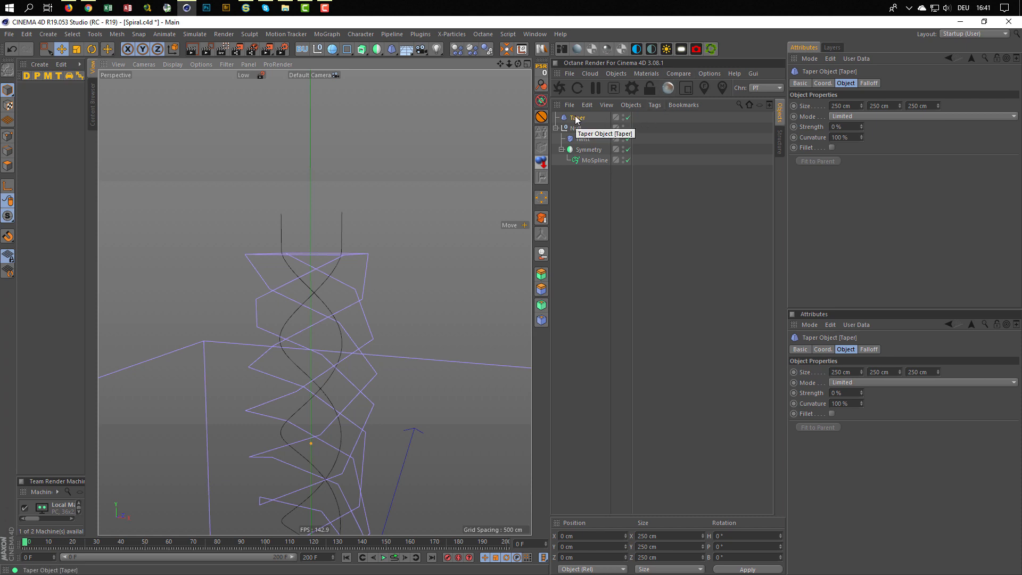
middle_click(395, 277)
middle_click(423, 388)
right_click_drag(422, 388, 379, 398, "alt")
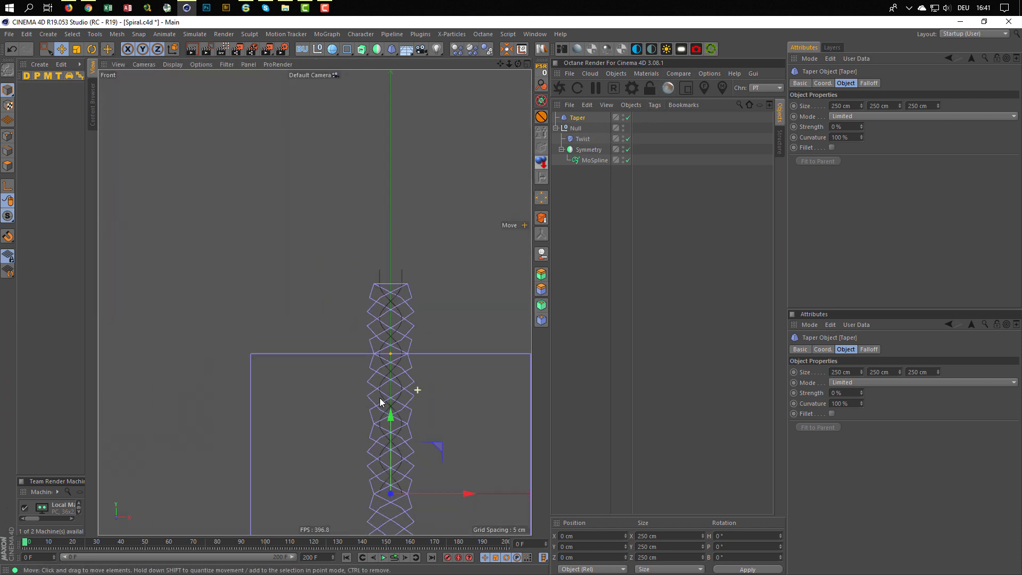
- Set the Taper deformer's size to 30 × 30 × 30 cm
middle_click_drag(377, 394, 354, 309, "alt")
left_click(840, 105)
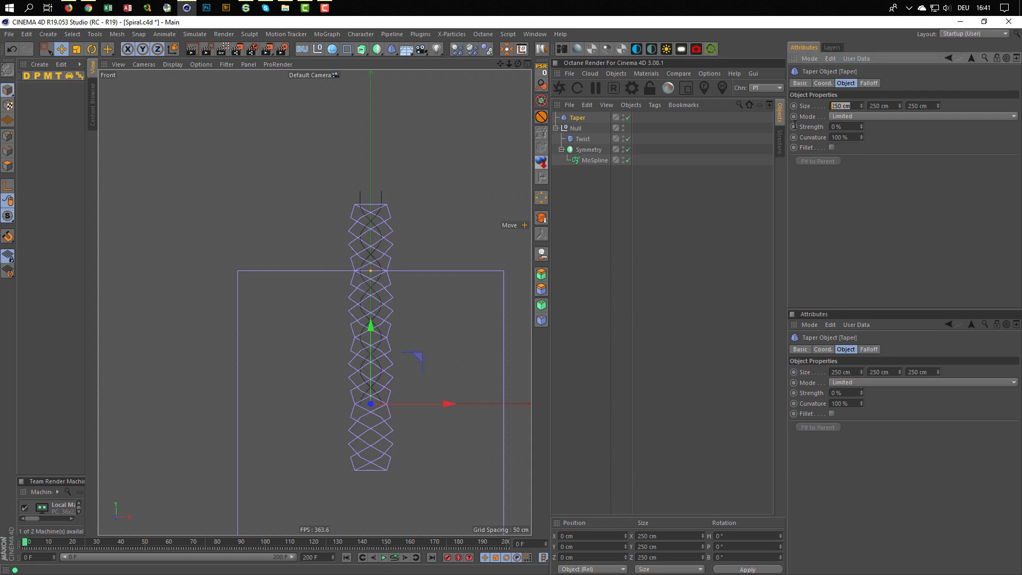
type("30")
key("Tab")
type("30")
key("Tab")
type("30")
key("Return")
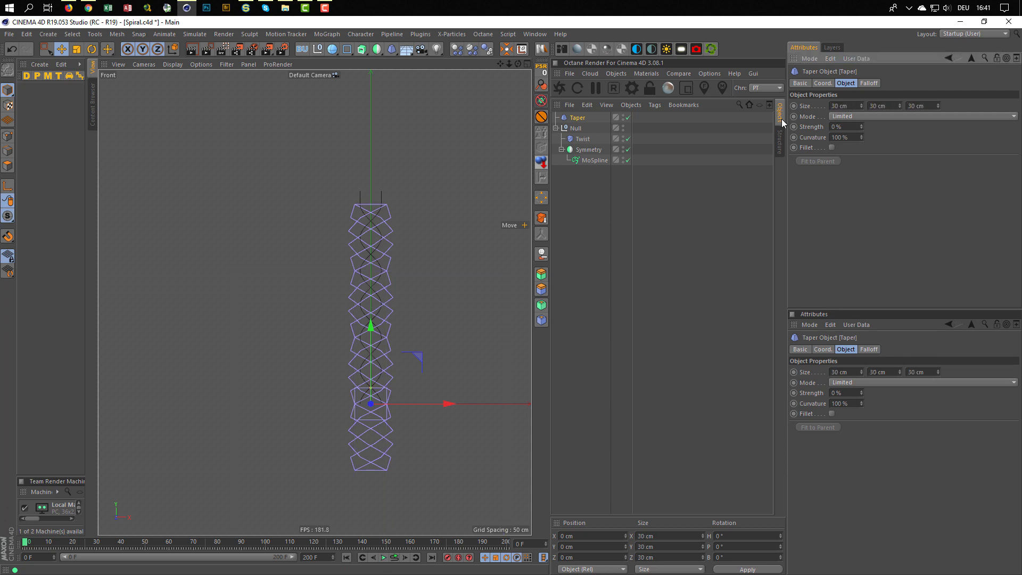
- Move the Taper deformer up to Y 187.6 cm at the cord's upper end and show it in the perspective view
left_click_drag(371, 325, 377, 123)
middle_click(359, 247)
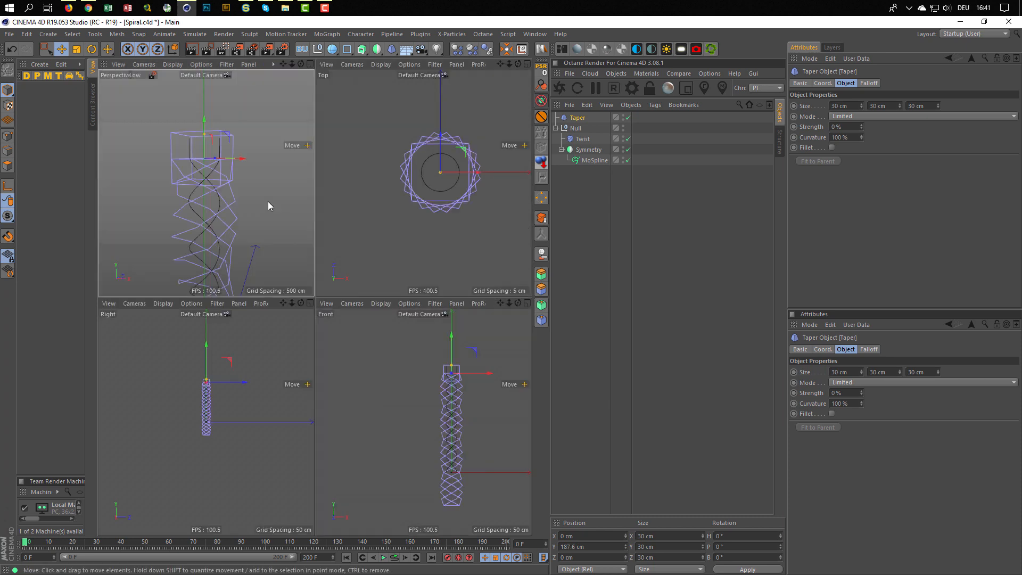
middle_click(267, 201)
right_click_drag(317, 249, 343, 247, "alt")
middle_click_drag(343, 247, 334, 284, "alt")
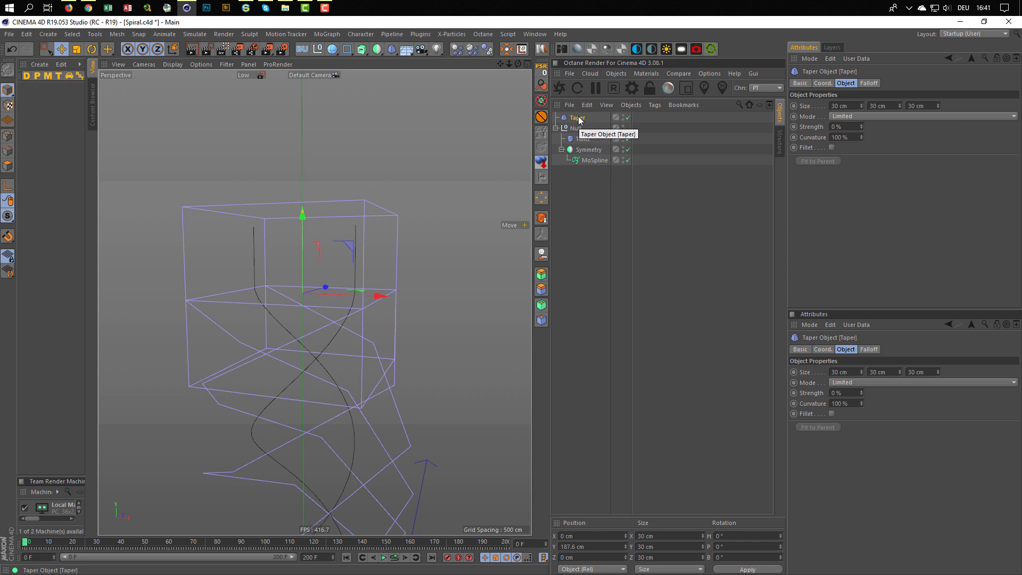
- Place the Taper inside the Null above the Twist and set its strength to about -91% to spread the spline ends
left_click_drag(578, 120, 585, 136)
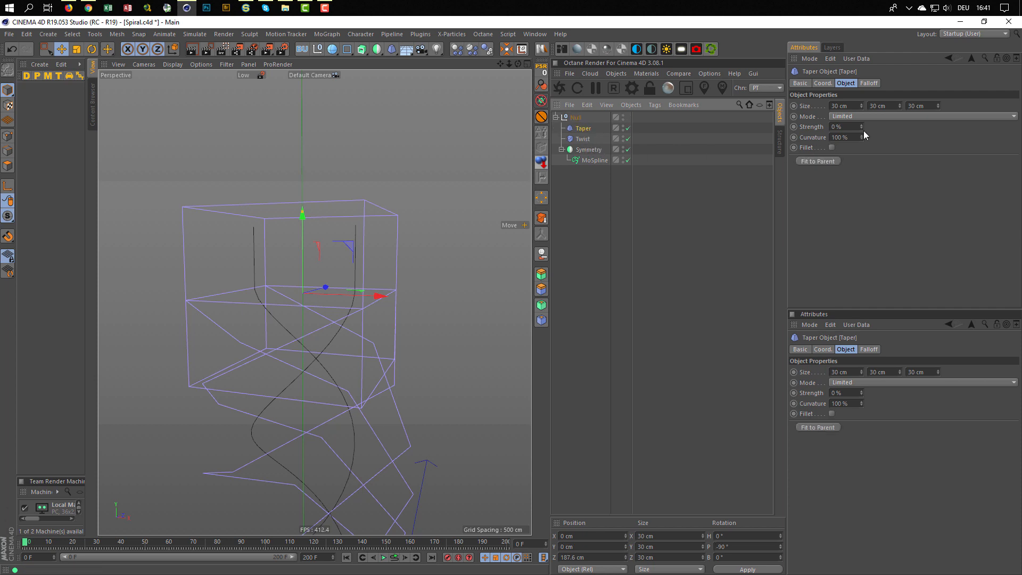
left_click_drag(862, 126, 862, 172)
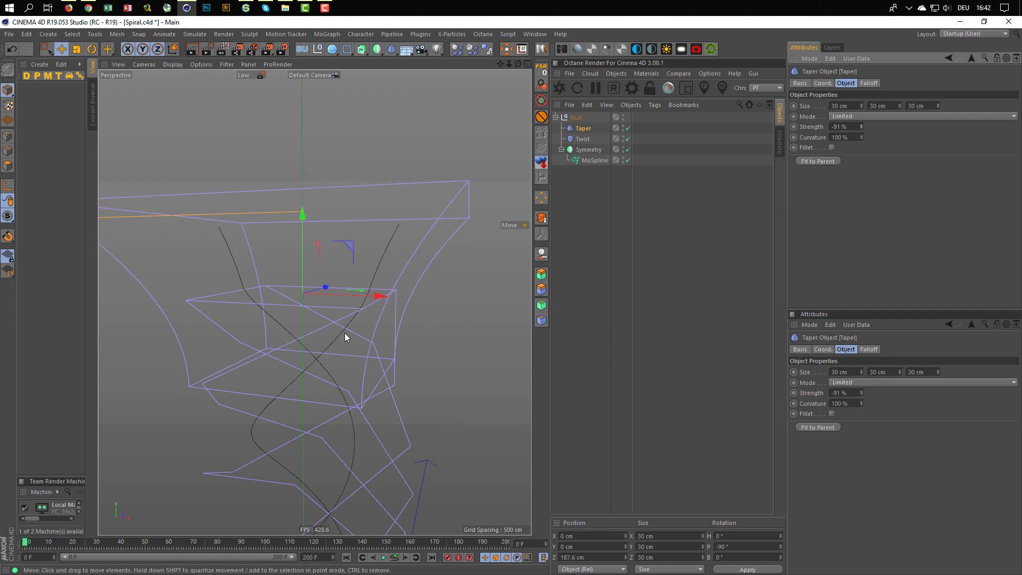
left_click_drag(344, 333, 319, 266, "alt")
- Move the Taper deformer down to about Z 180 cm so the spline tips extend above its cage
left_click_drag(304, 212, 290, 255)
mouse_move(286, 294)
left_mouse_down("alt")
mouse_move(404, 313)
mouse_move(247, 324)
mouse_move(274, 307)
left_mouse_up("alt")
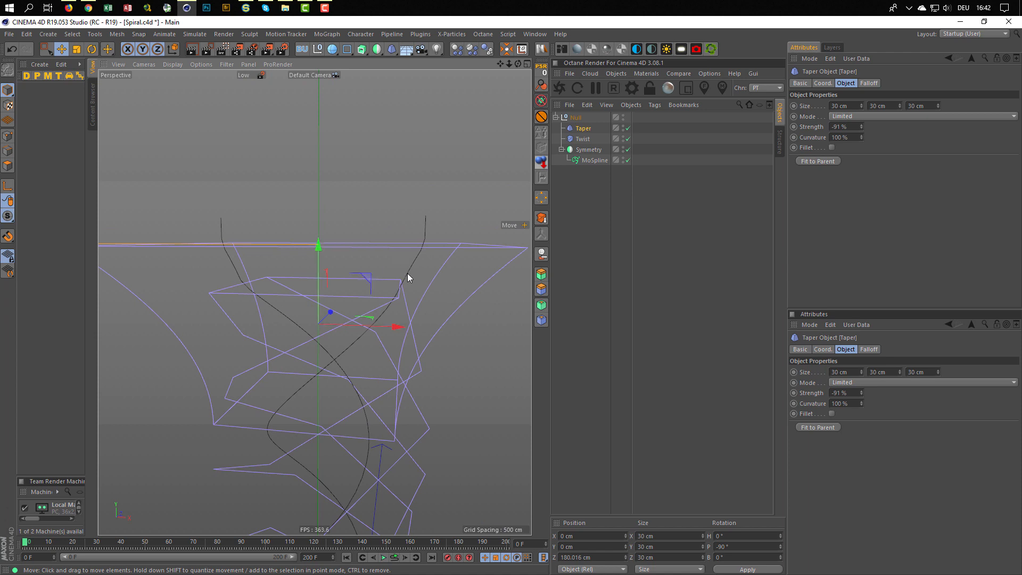
scroll(425, 261, "up", 5)
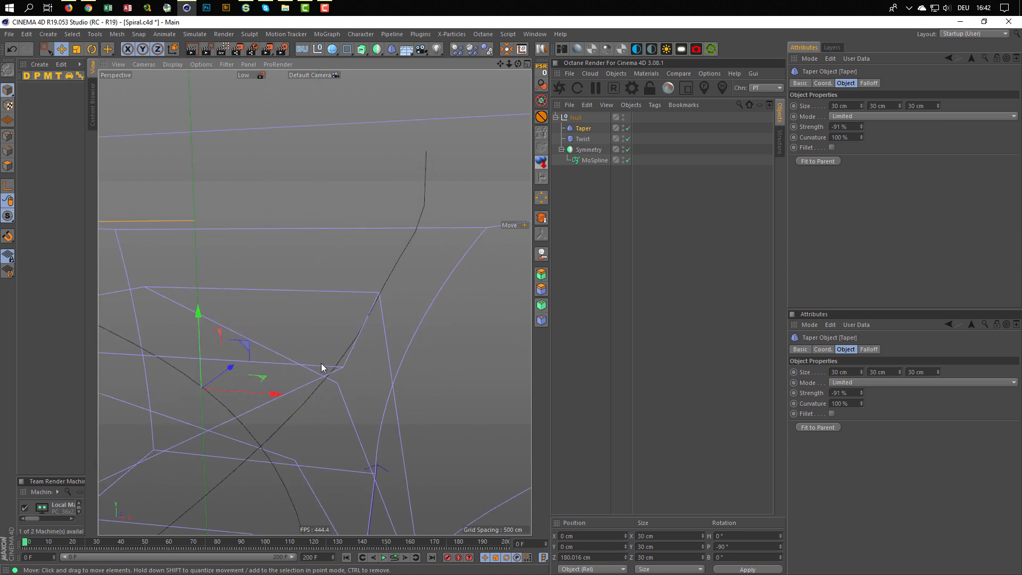
- Try a different step count on the MoSpline and set it back to 100
left_click(590, 160)
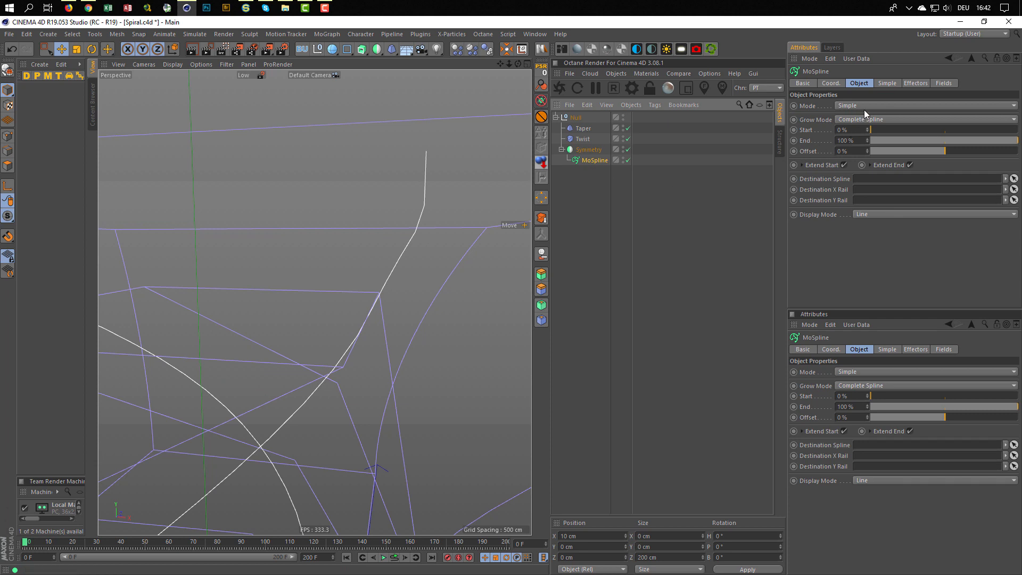
left_click(887, 83)
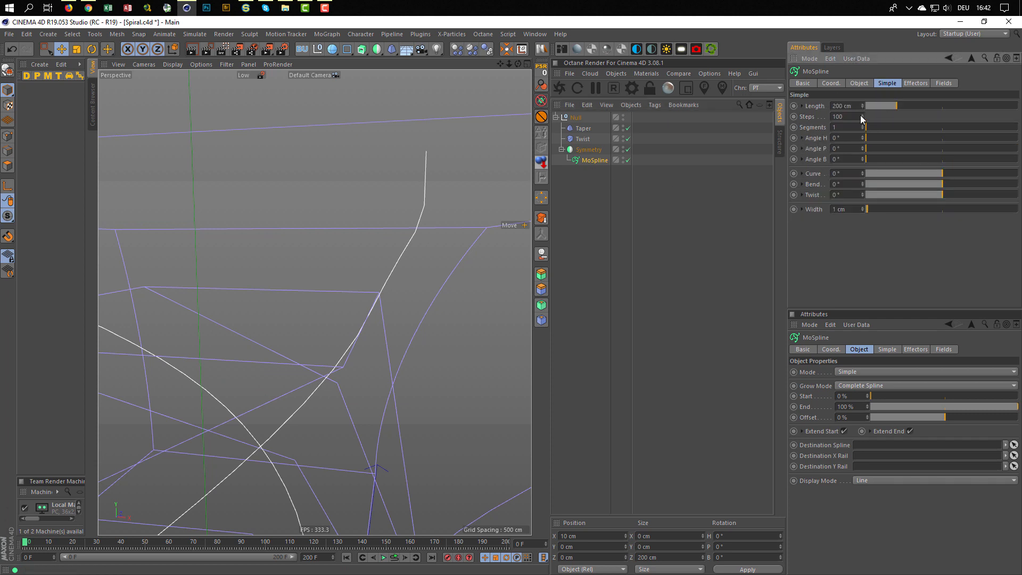
left_click_drag(863, 116, 806, 140)
type("100")
key("Return")
- Examine the flared upper ends of the twisted splines from several angles and distances in the perspective view
scroll(155, 426, "down", 5)
middle_click_drag(189, 404, 288, 342, "alt")
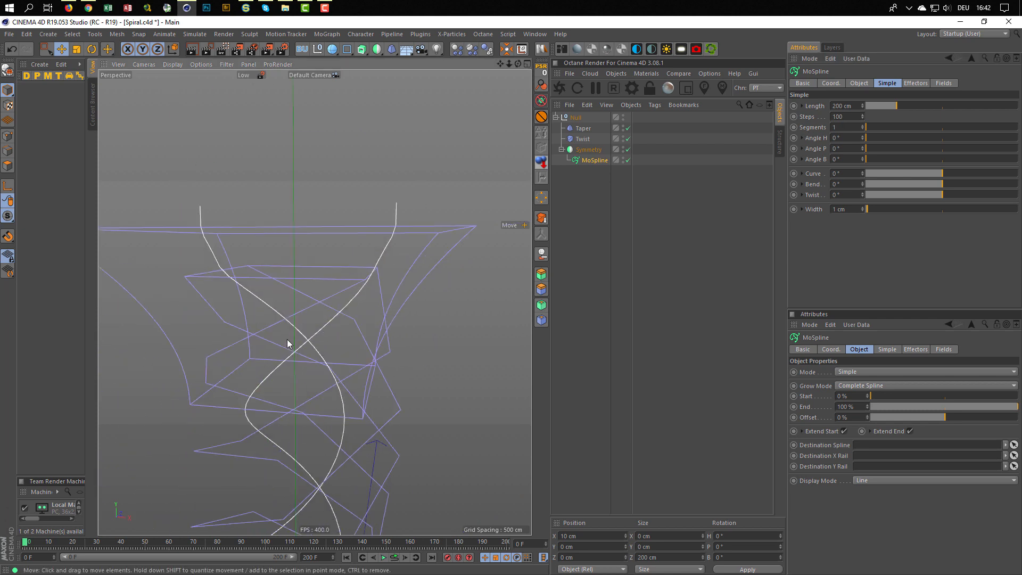
left_click_drag(287, 343, 388, 339, "alt")
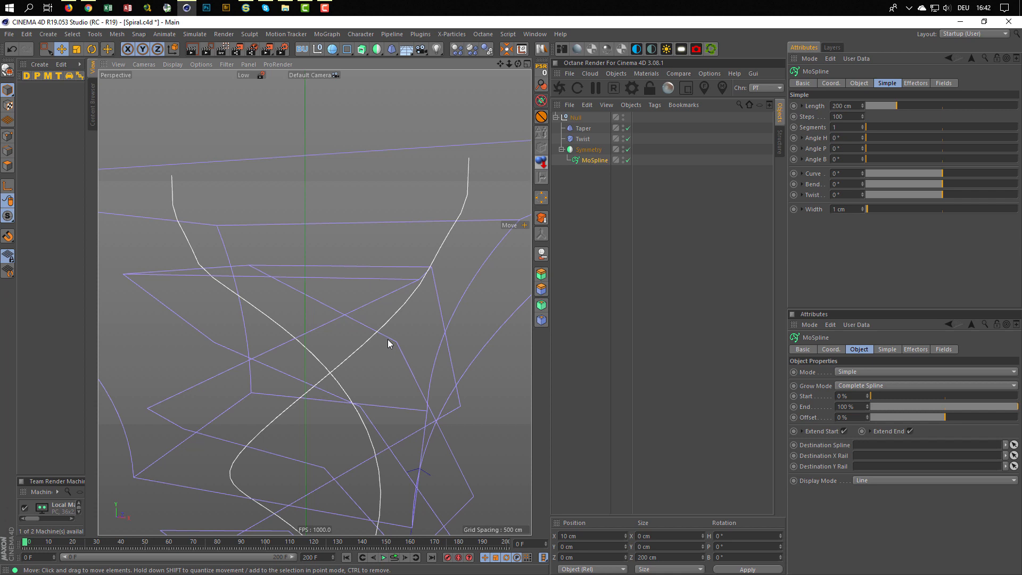
left_click_drag(387, 340, 309, 353, "alt")
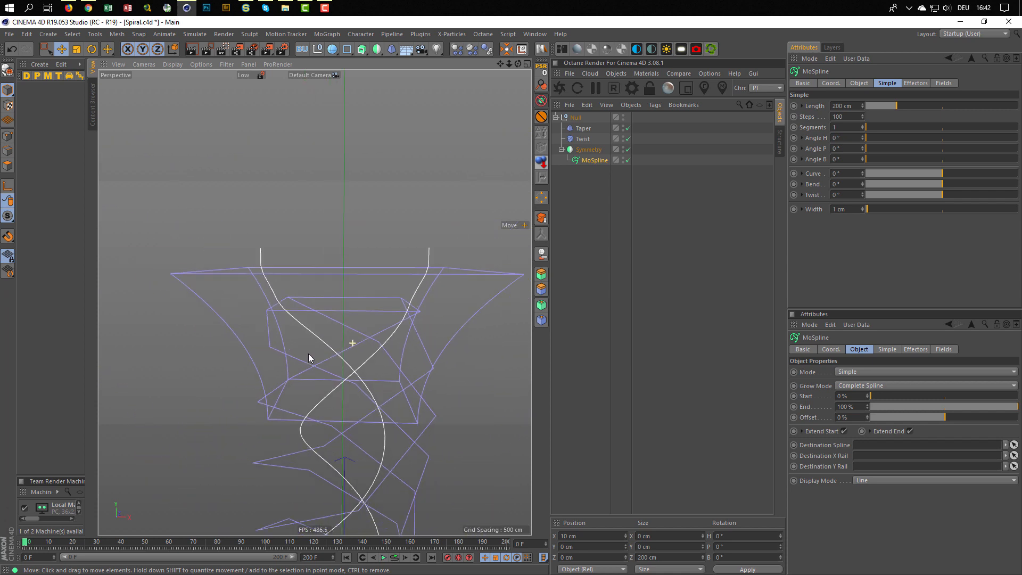
right_click_drag(308, 353, 296, 361, "alt")
middle_click_drag(296, 361, 247, 231, "alt")
right_click_drag(243, 276, 223, 297, "alt")
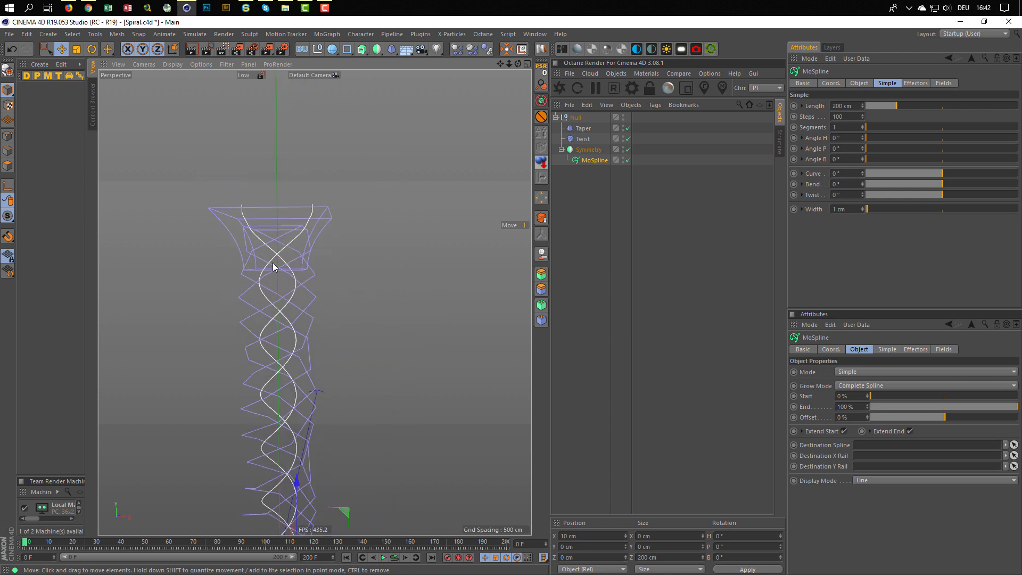
middle_click_drag(272, 263, 286, 306, "alt")
right_click_drag(286, 305, 304, 306, "alt")
middle_click_drag(304, 306, 312, 336, "alt")
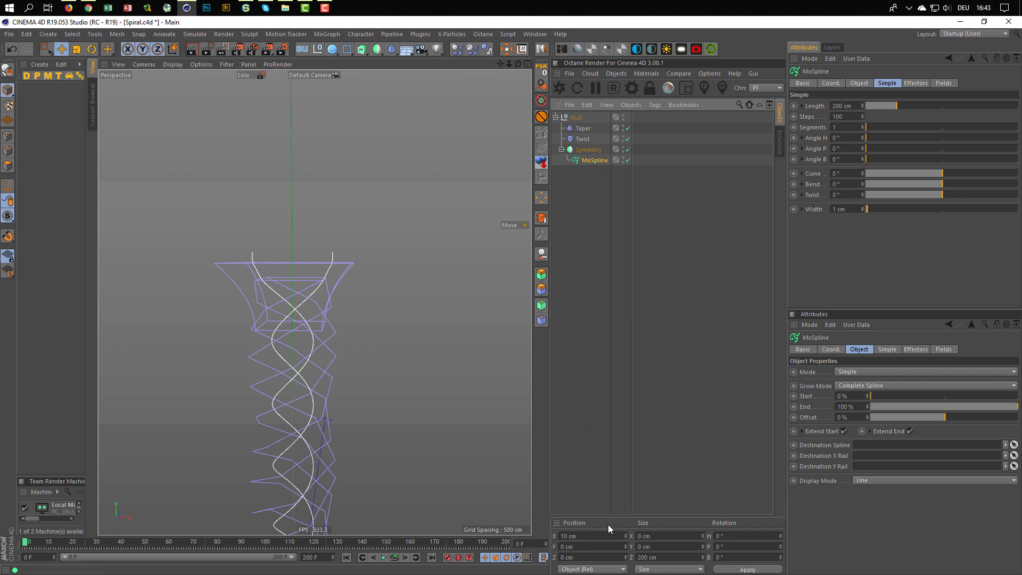
- Review the Symmetry, Twist, Taper and Null objects in turn and inspect the tapered cord from different views
left_click(588, 150)
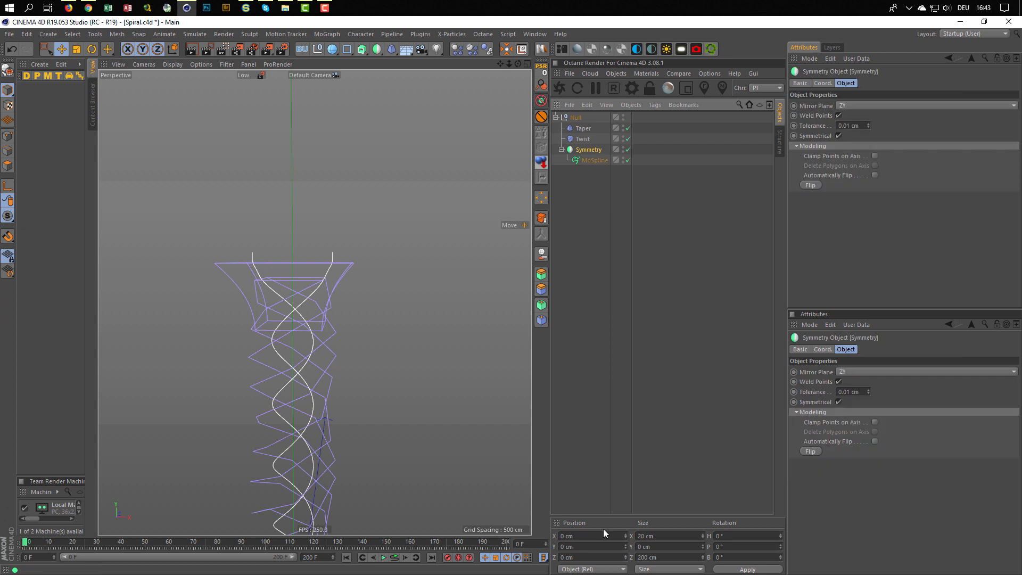
left_click(581, 139)
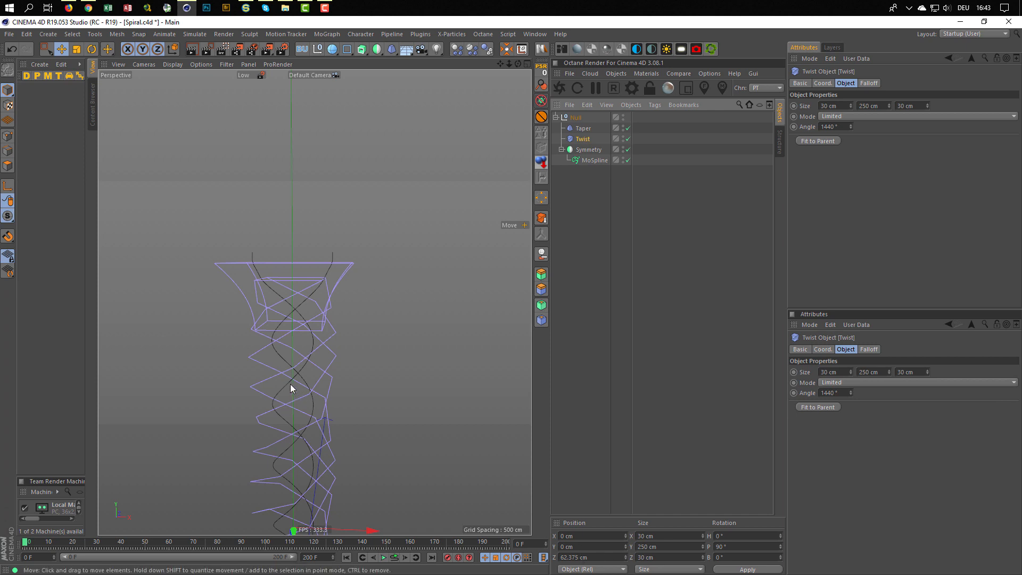
mouse_move(292, 382)
left_mouse_down("alt")
mouse_move(459, 381)
mouse_move(308, 388)
left_mouse_up("alt")
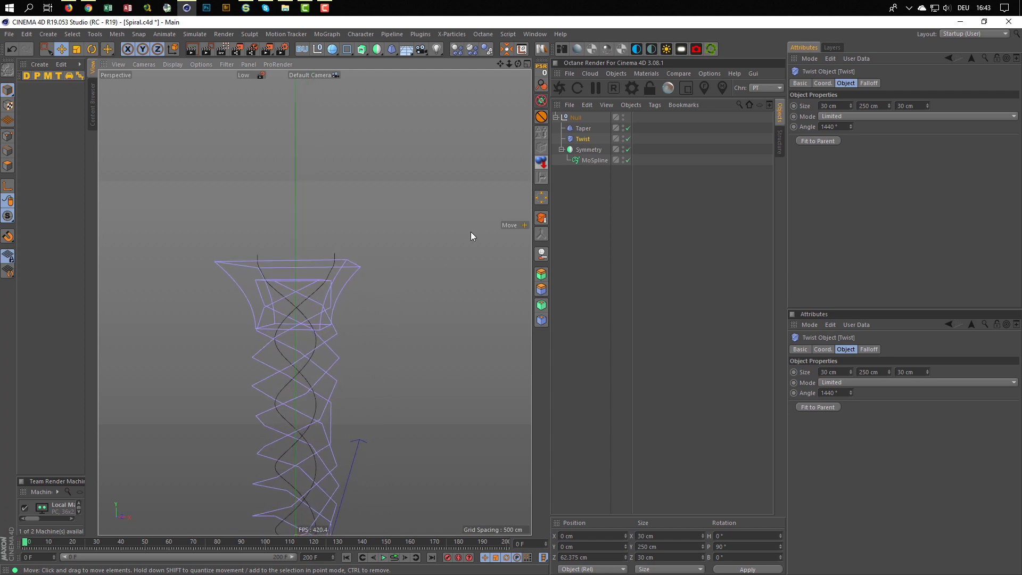
left_click(586, 129)
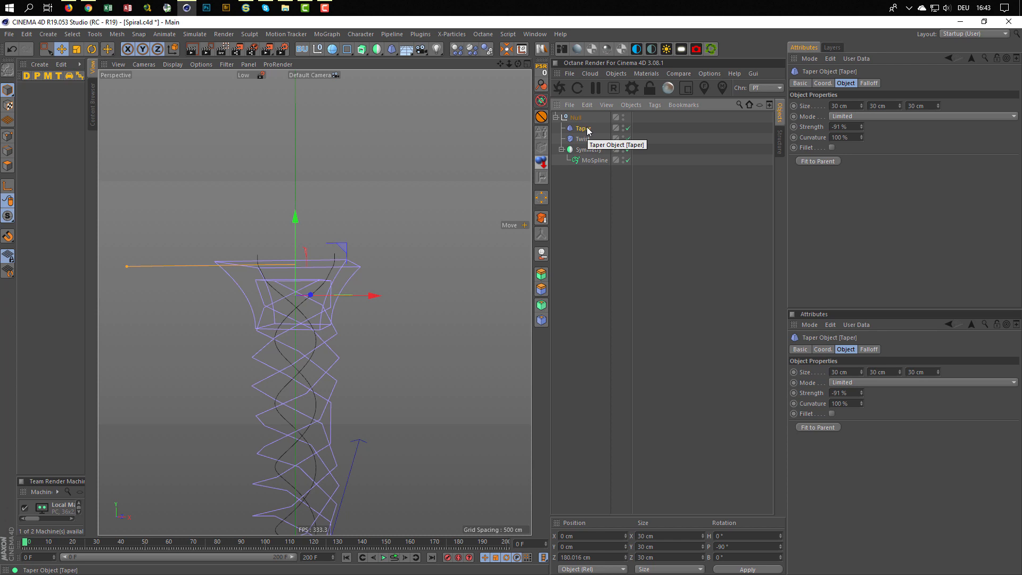
left_click_drag(269, 303, 289, 249, "alt")
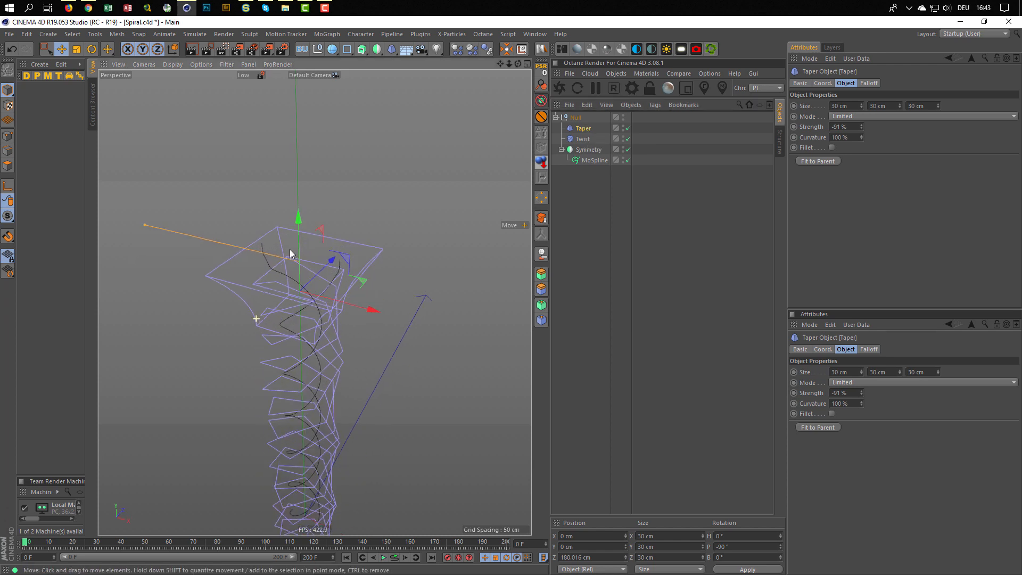
middle_click(291, 249)
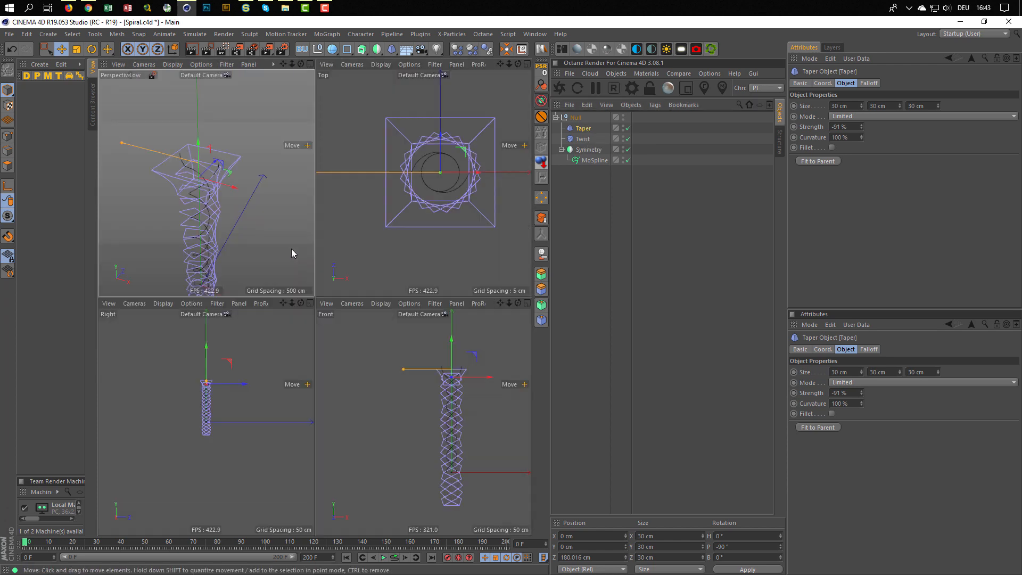
left_click(575, 118)
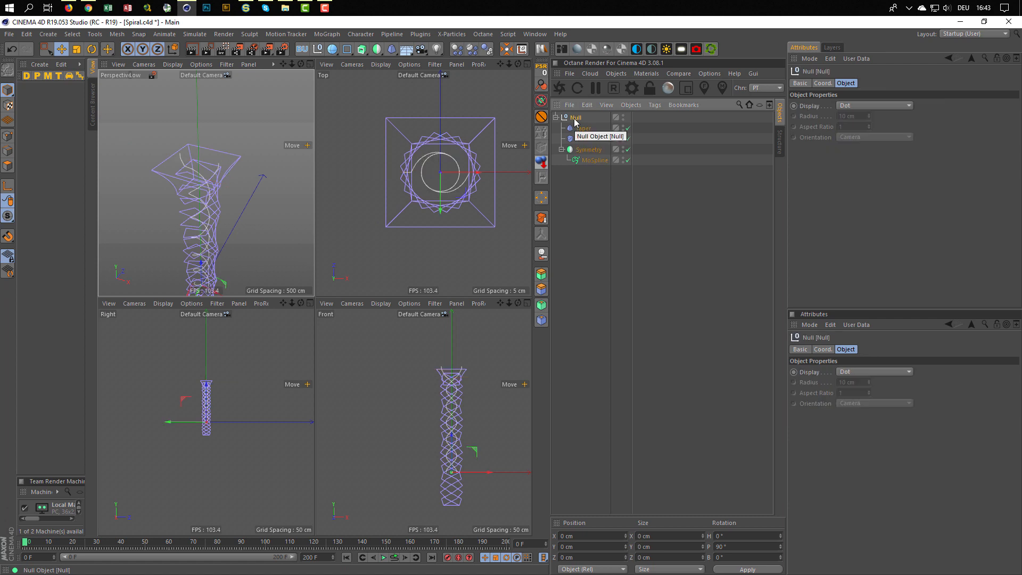
middle_click(231, 234)
left_click_drag(274, 295, 254, 331, "alt")
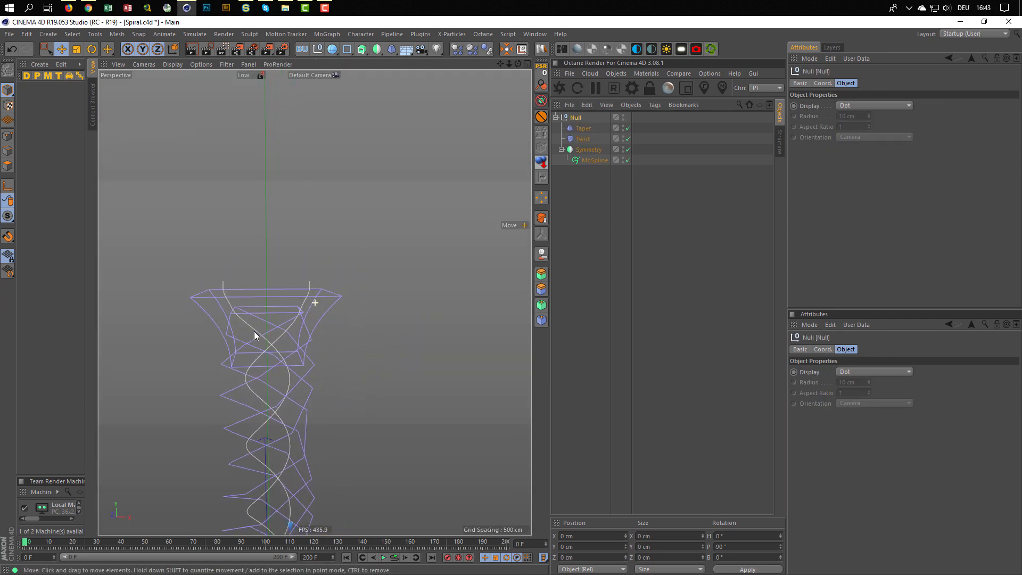
left_click_drag(194, 251, 333, 311, "alt")
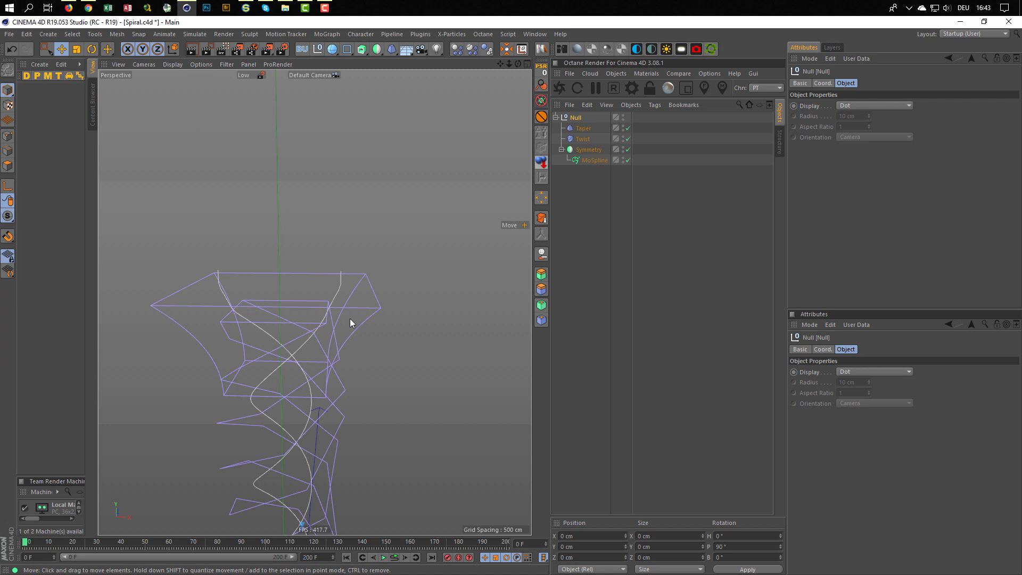
- Save the project and add a Circle spline with a radius of 1 cm
key("ctrl+s")
left_click(352, 49)
left_click(458, 83)
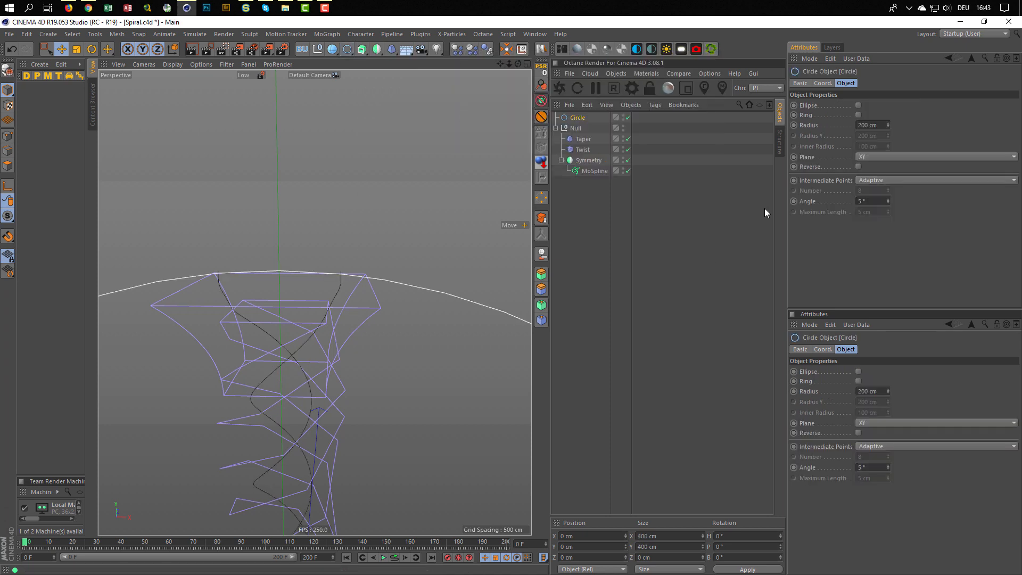
left_click(878, 124)
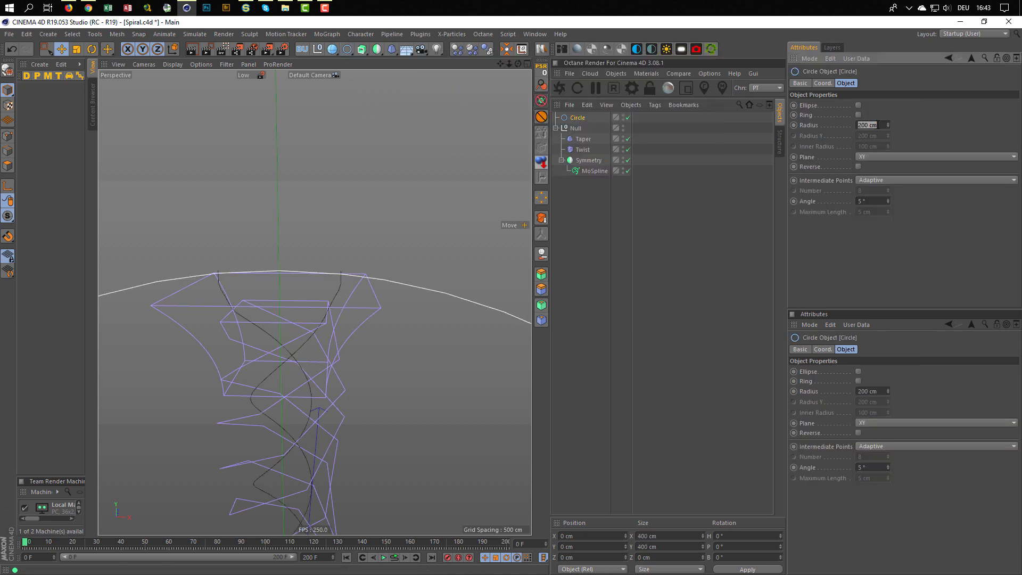
type("1")
key("Return")
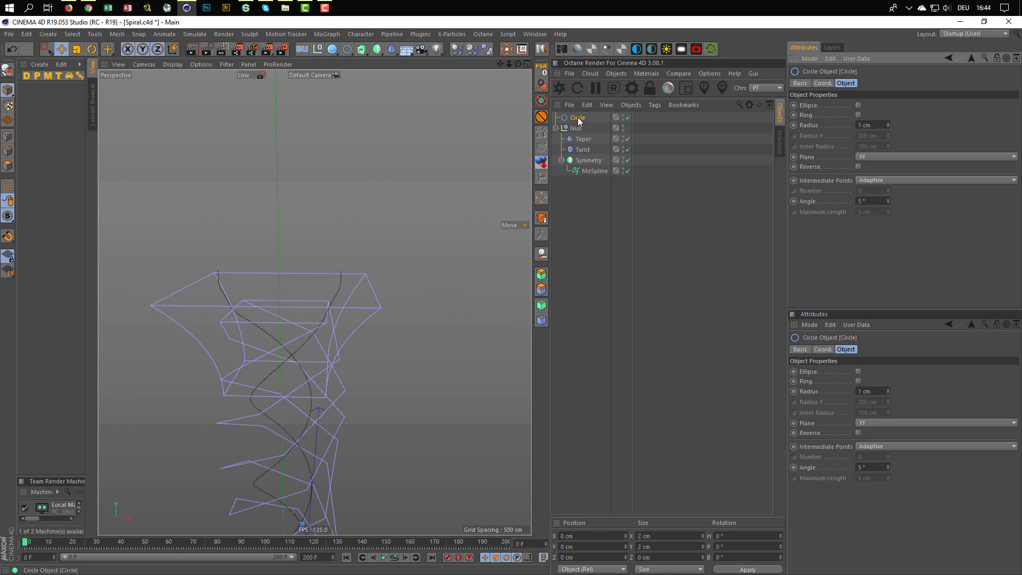
- Add a Sweep object with the Circle as its profile and set the Circle's intermediate-point angle to 20°
left_click(365, 52)
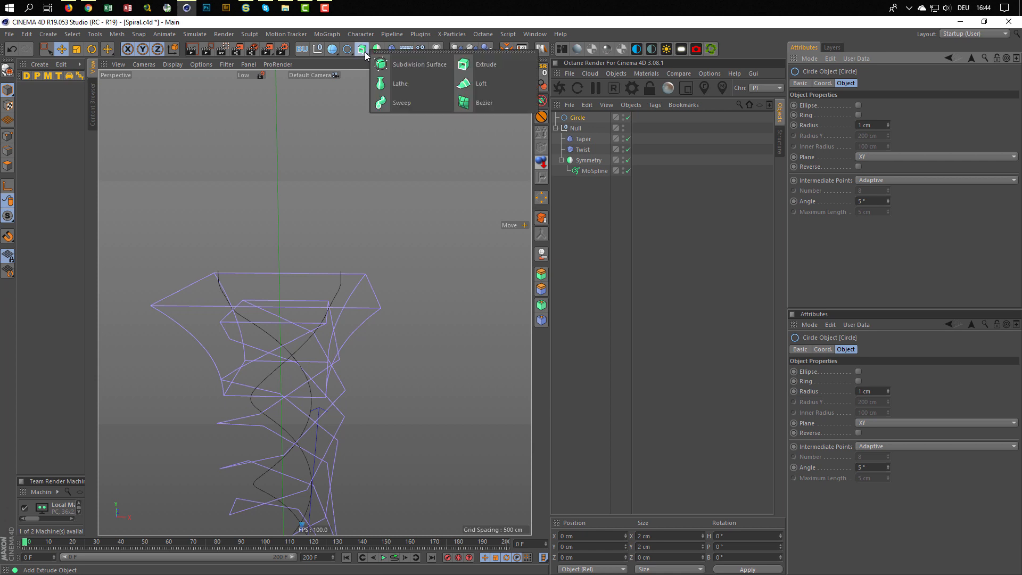
left_click(402, 103)
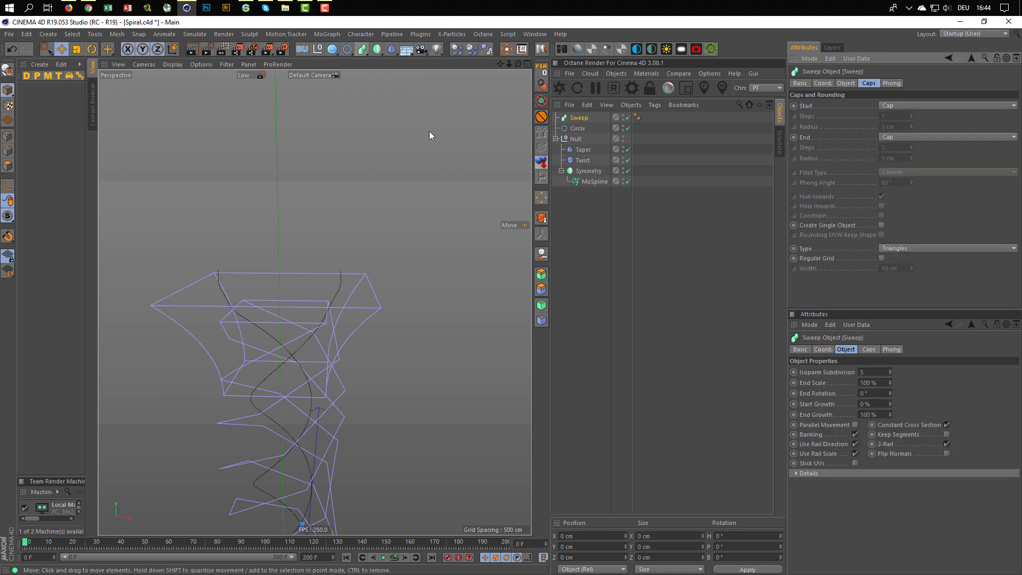
left_click(579, 130)
left_click_drag(583, 117, 582, 119)
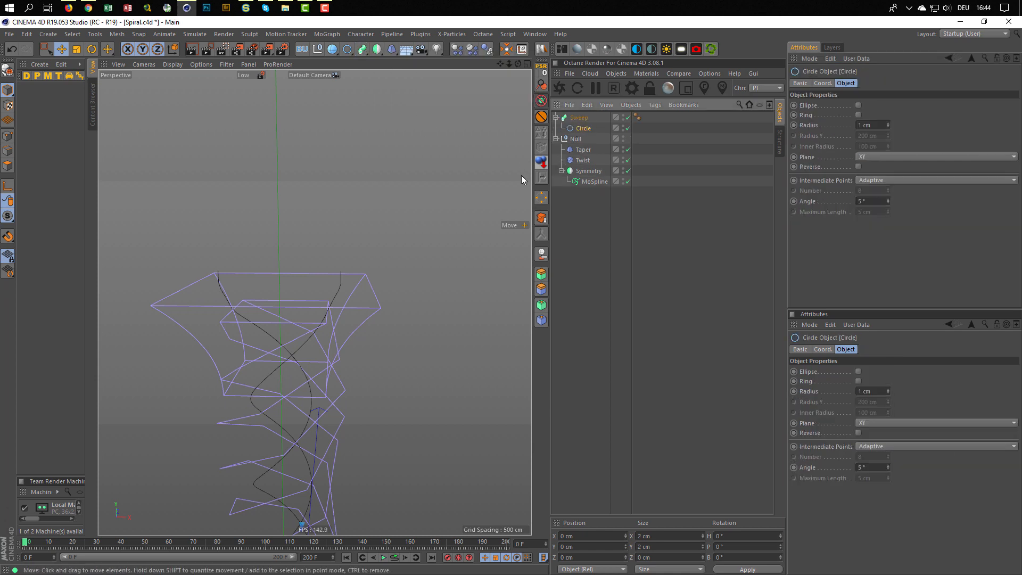
left_click_drag(870, 202, 779, 220)
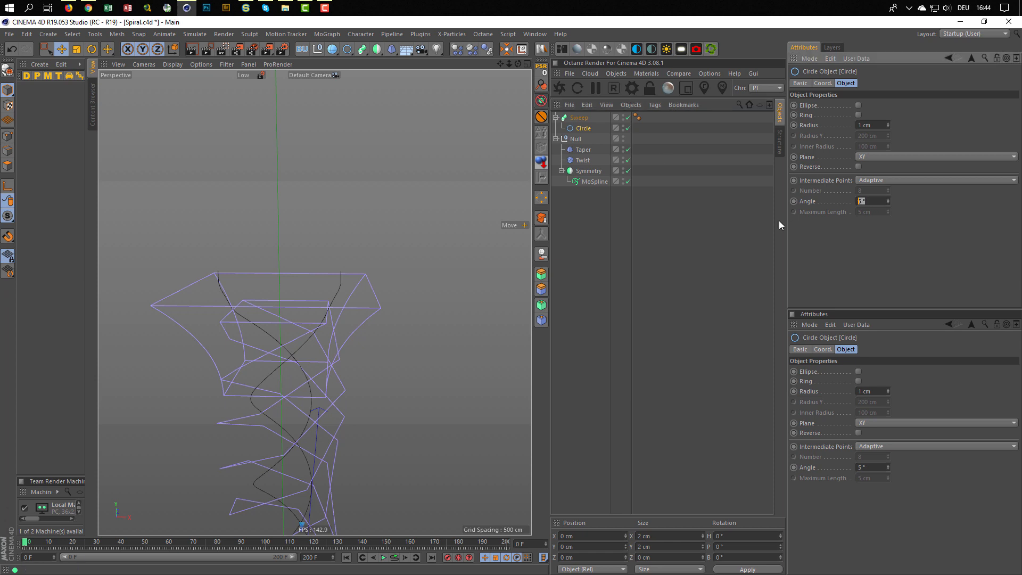
type("20")
- Try nesting the Null under the Sweep, and delete the Null while keeping its child objects
left_click_drag(571, 141, 579, 132)
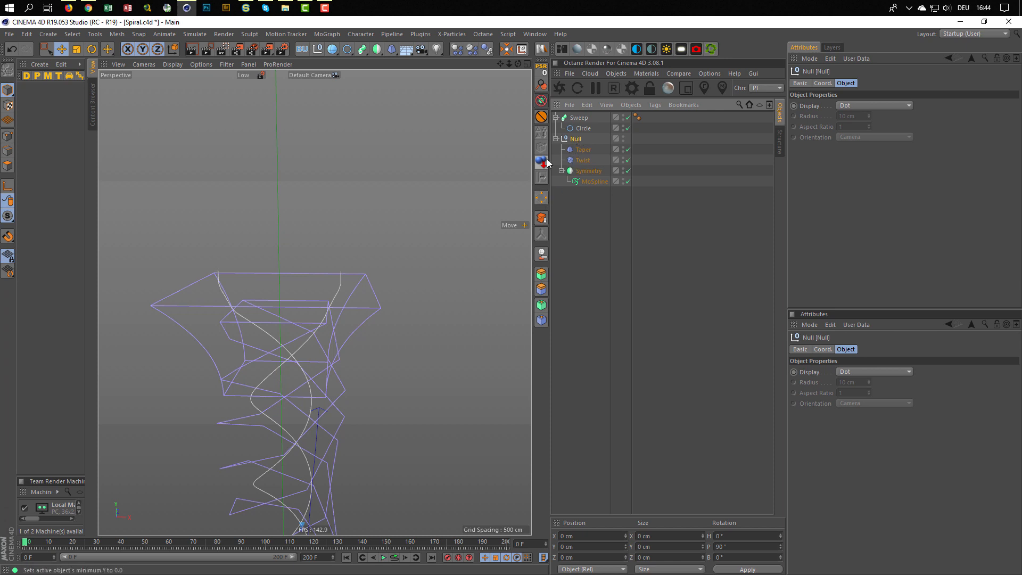
left_click(541, 256)
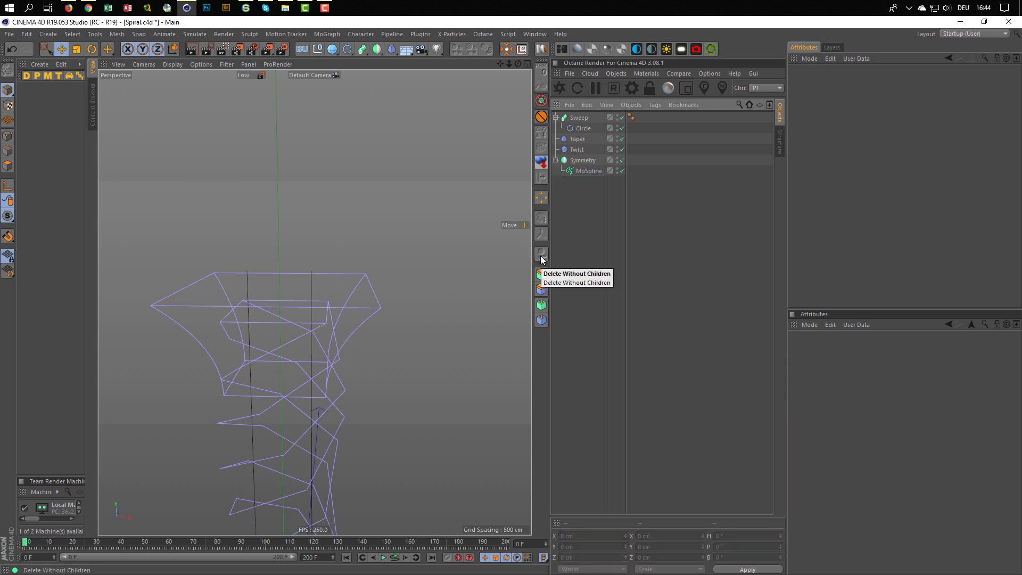
- Add a Connect object, nest the Taper, Twist and Symmetry objects under it, and place it inside the Sweep
left_click(375, 53)
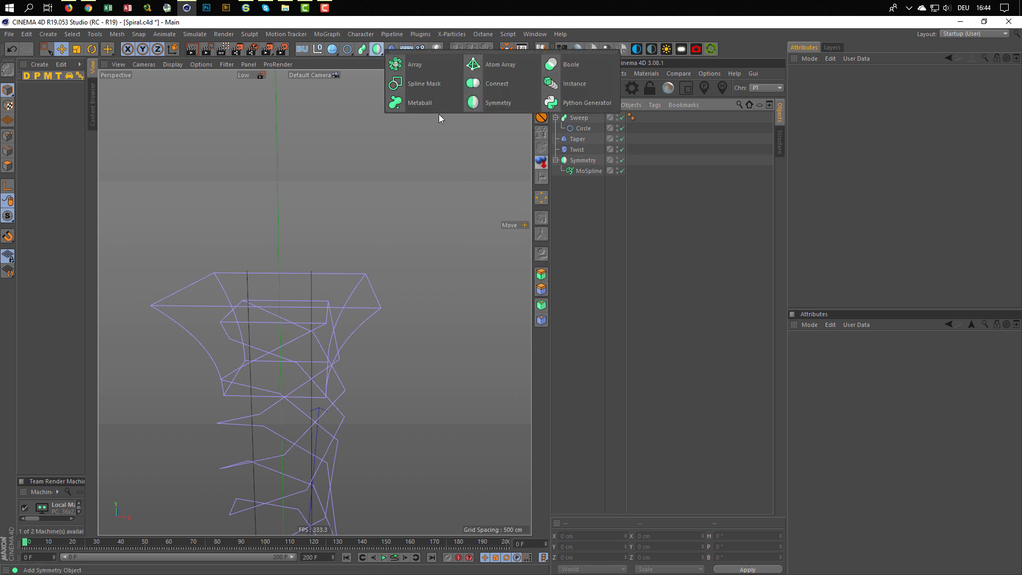
left_click(491, 89)
double_click(581, 117)
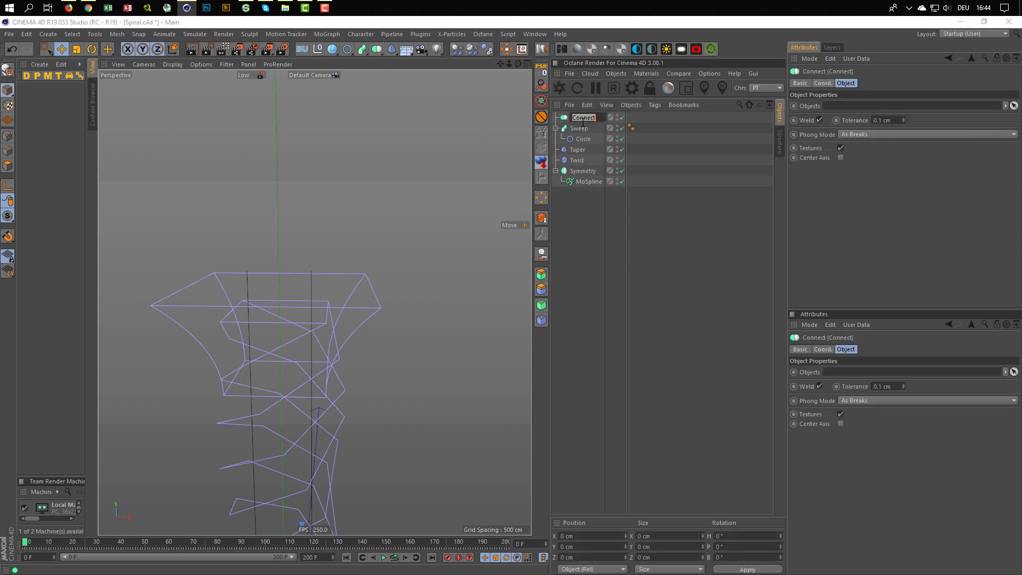
left_click(580, 120)
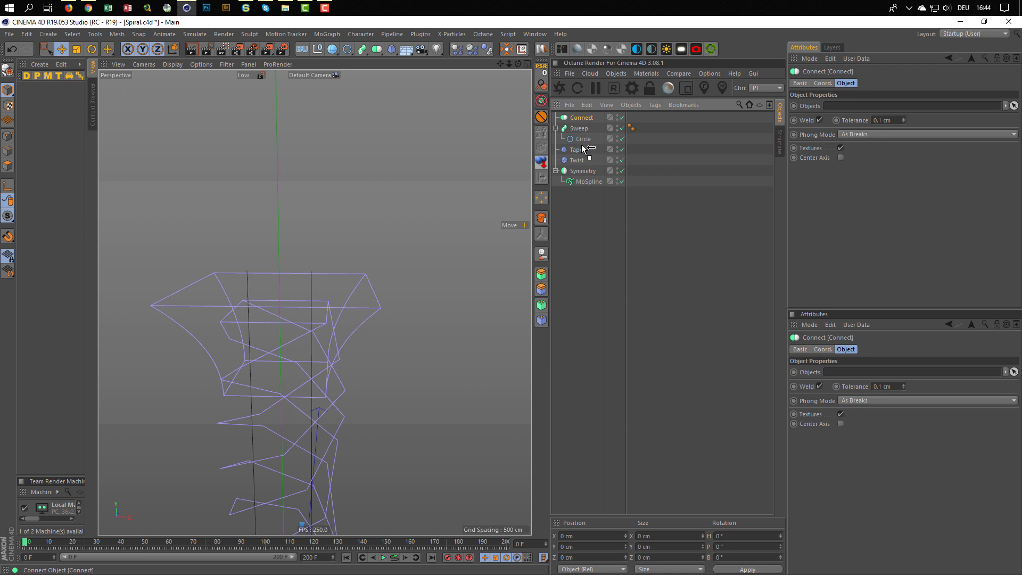
left_click_drag(581, 149, 581, 146)
left_click_drag(574, 191, 584, 132)
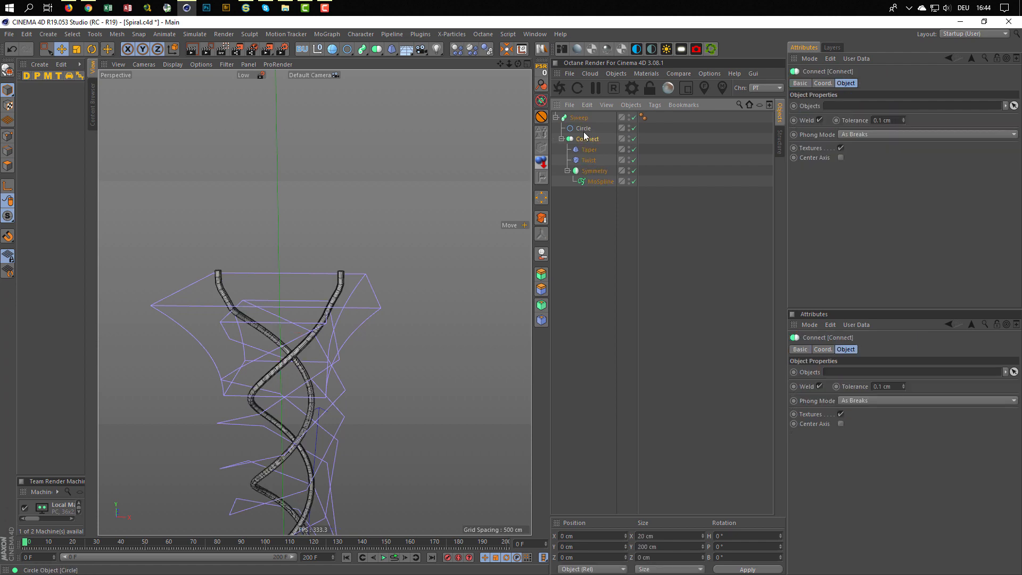
right_click_drag(319, 334, 347, 334, "alt")
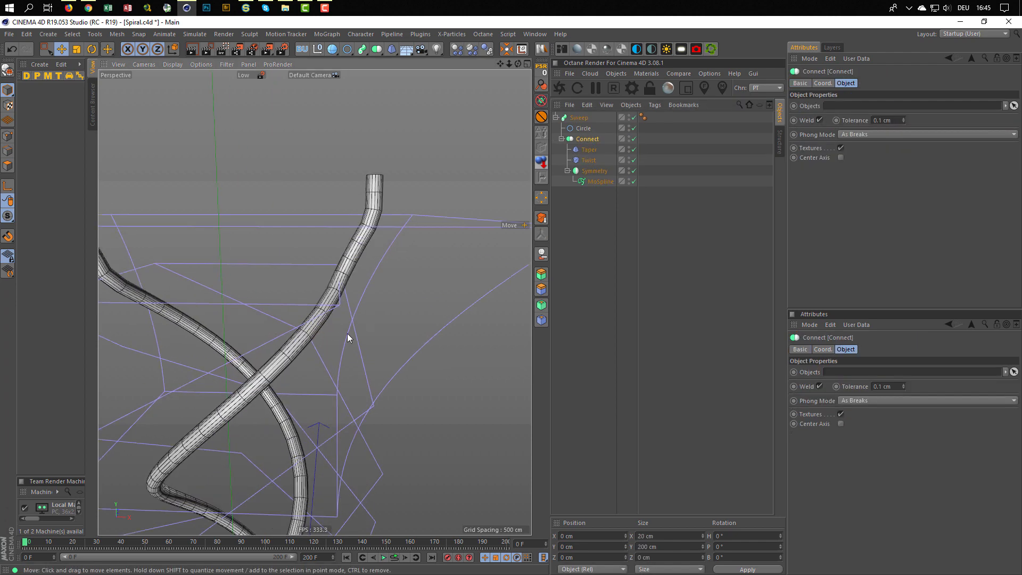
mouse_move(274, 352)
left_mouse_down("alt")
mouse_move(394, 354)
mouse_move(286, 365)
left_mouse_up("alt")
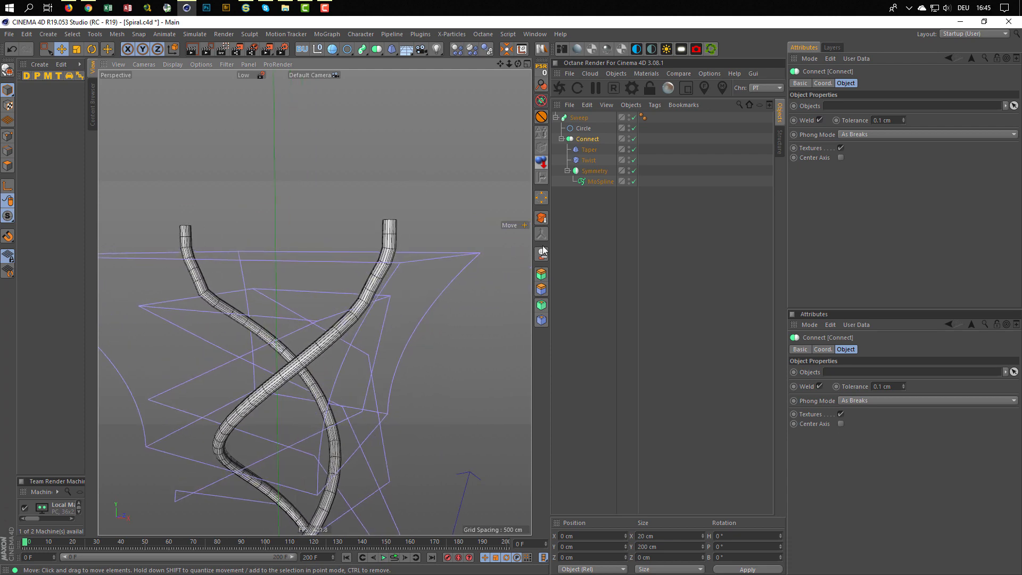
- Set the Taper deformer's curvature to 0% and try its Fillet option on the cord
left_click(591, 160)
left_click(588, 150)
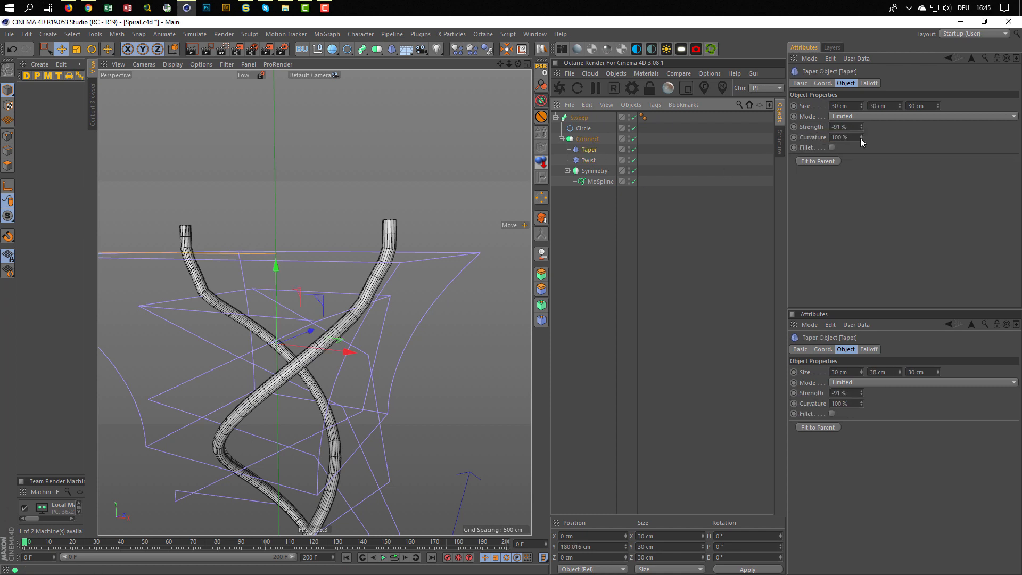
left_click_drag(860, 139, 860, 195)
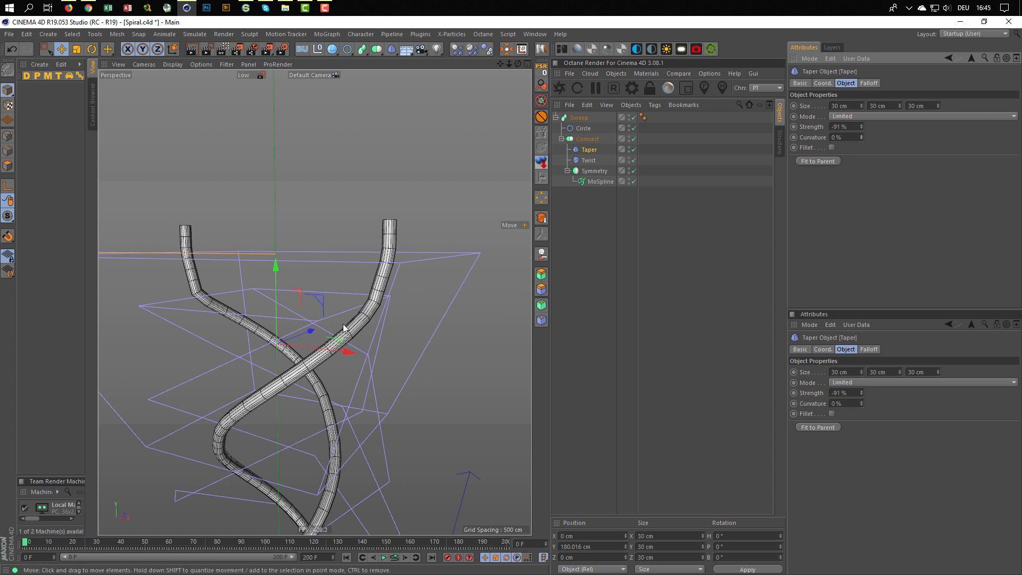
right_click_drag(344, 330, 305, 340, "alt")
left_click_drag(305, 339, 293, 336, "alt")
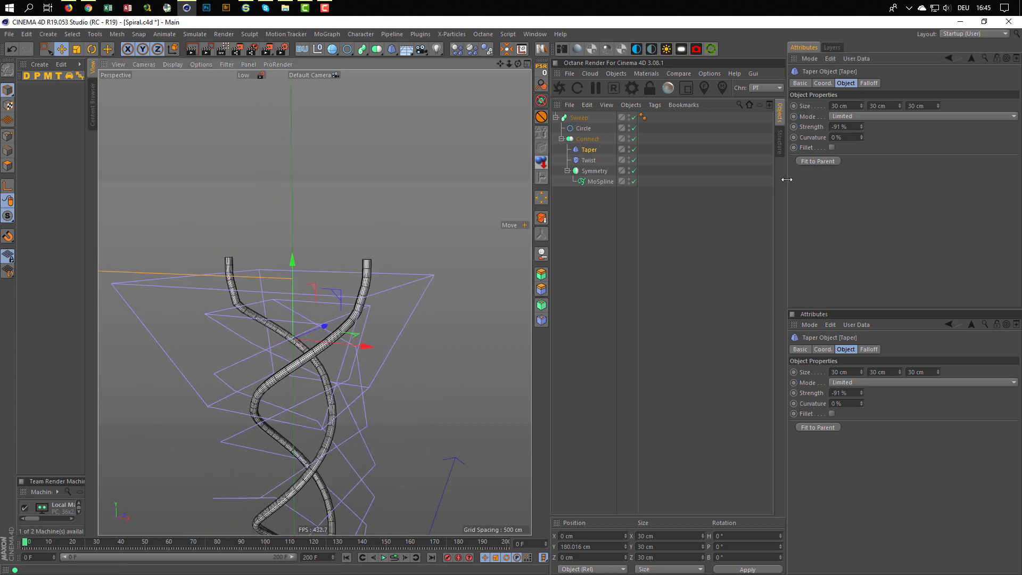
mouse_move(861, 137)
left_mouse_down()
mouse_move(861, 85)
mouse_move(861, 137)
left_mouse_up()
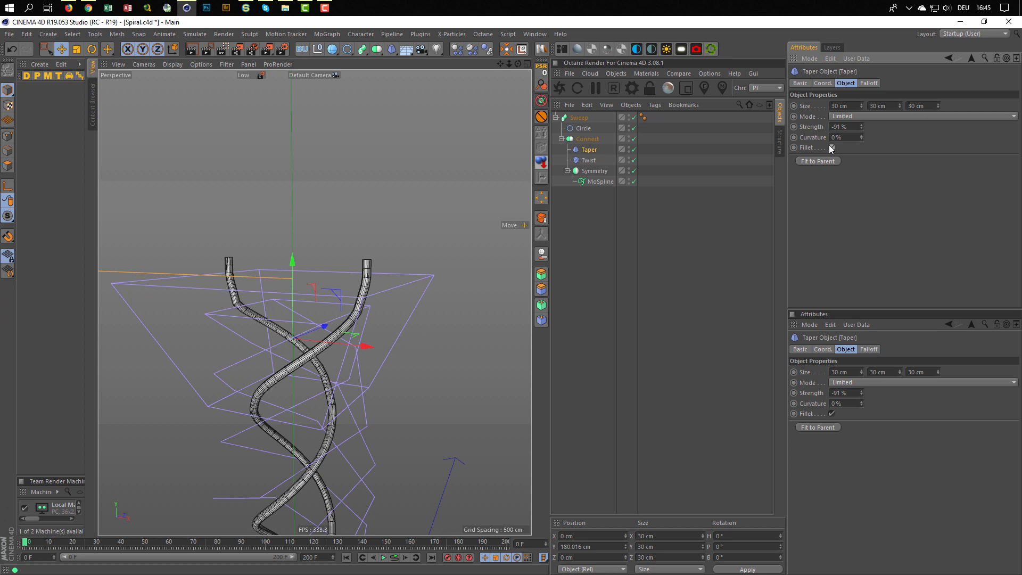
left_click_drag(426, 289, 393, 293, "alt")
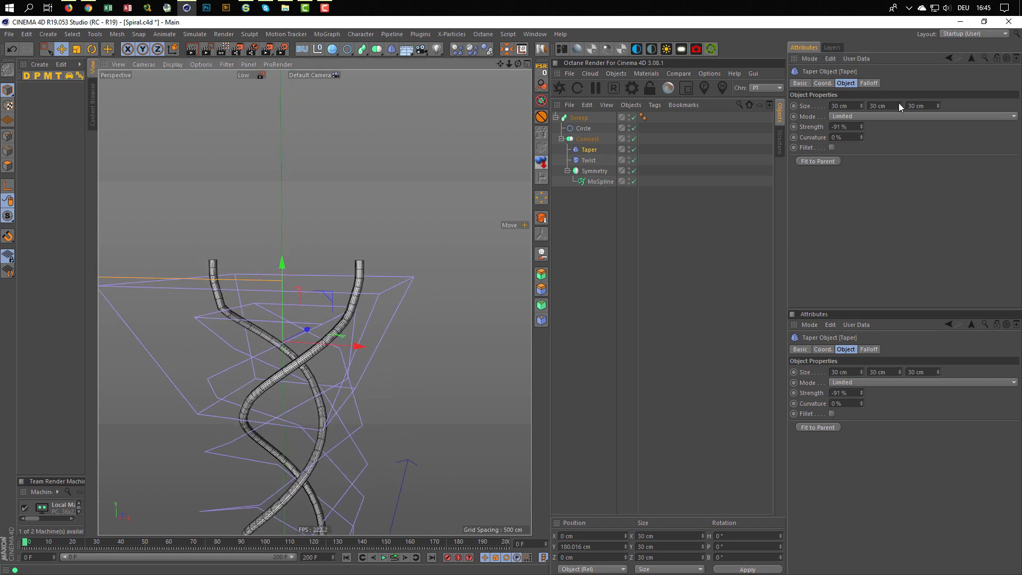
- Set the Taper deformer's Y size to 25 cm and check the cord's upper bends from different angles
mouse_move(899, 106)
left_mouse_down()
mouse_move(901, 93)
mouse_move(900, 117)
left_mouse_up()
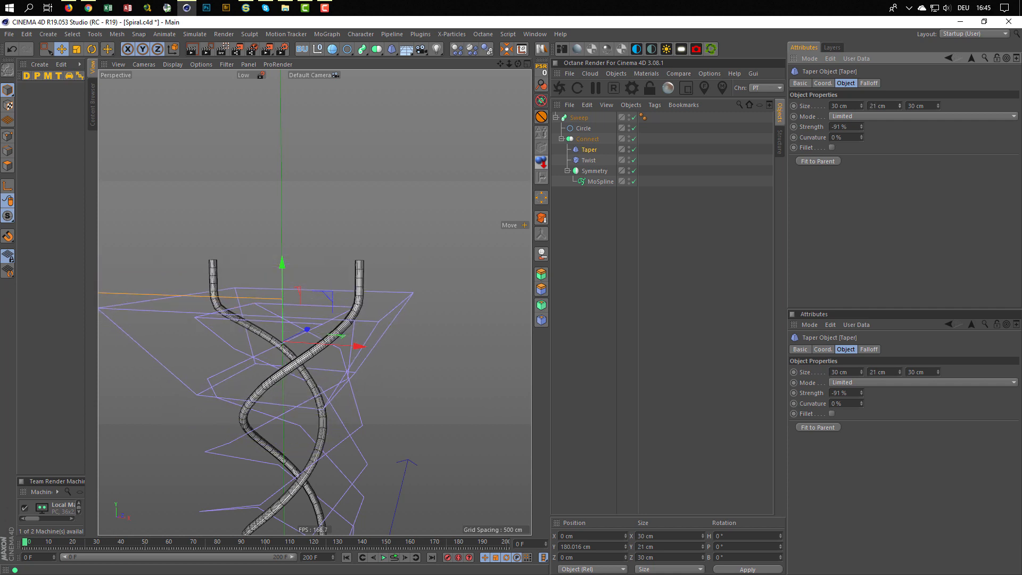
mouse_move(372, 321)
left_mouse_down("alt")
mouse_move(446, 327)
mouse_move(385, 323)
left_mouse_up("alt")
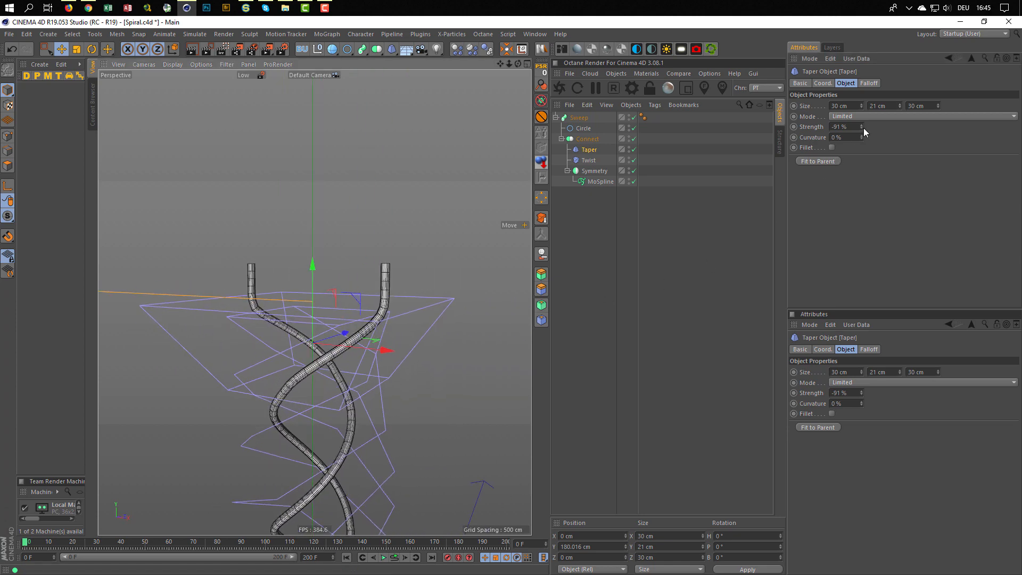
mouse_move(899, 106)
left_mouse_down()
mouse_move(899, 92)
mouse_move(899, 101)
left_mouse_up()
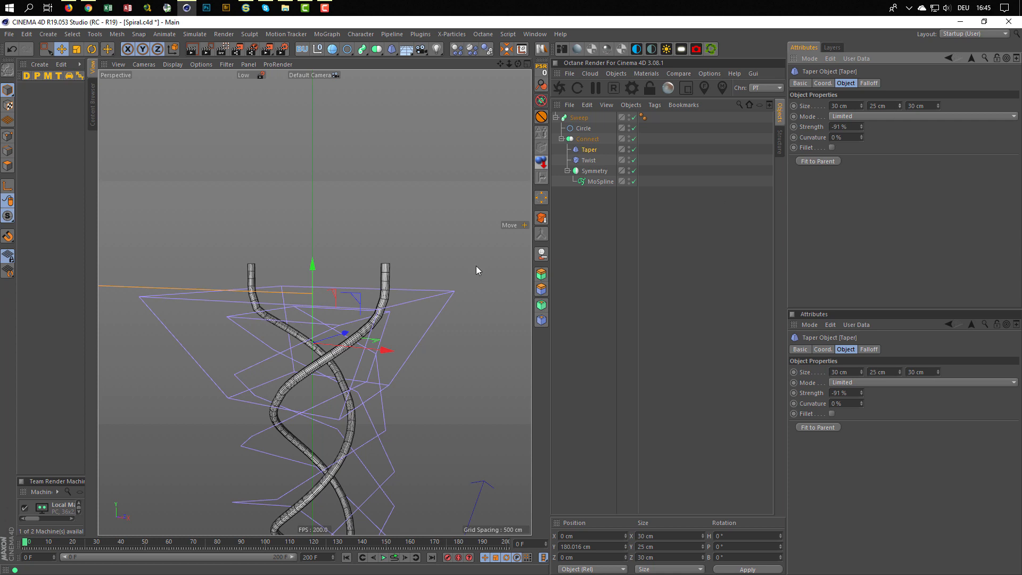
left_click_drag(338, 321, 430, 324, "alt")
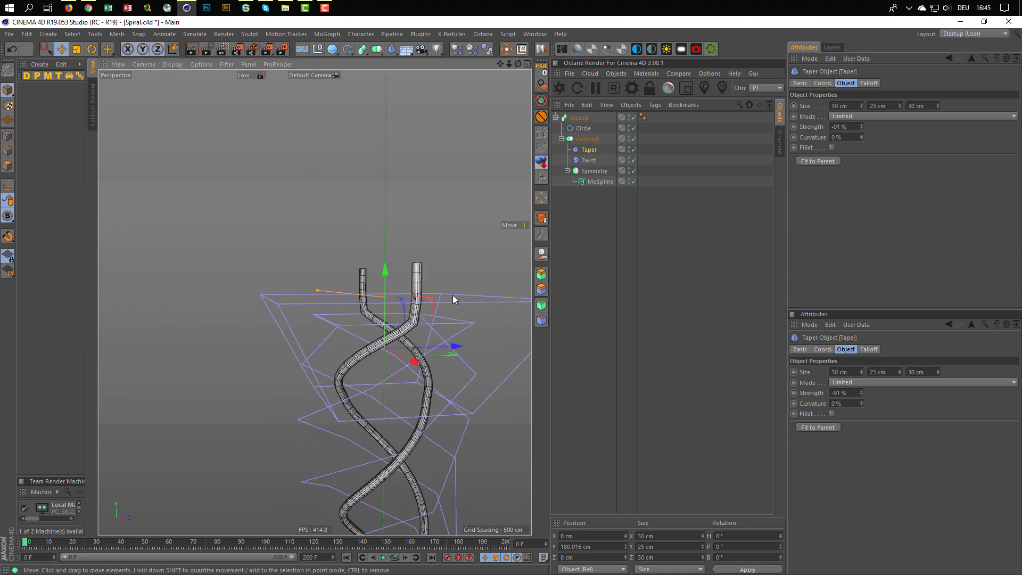
left_click_drag(438, 282, 394, 315, "alt")
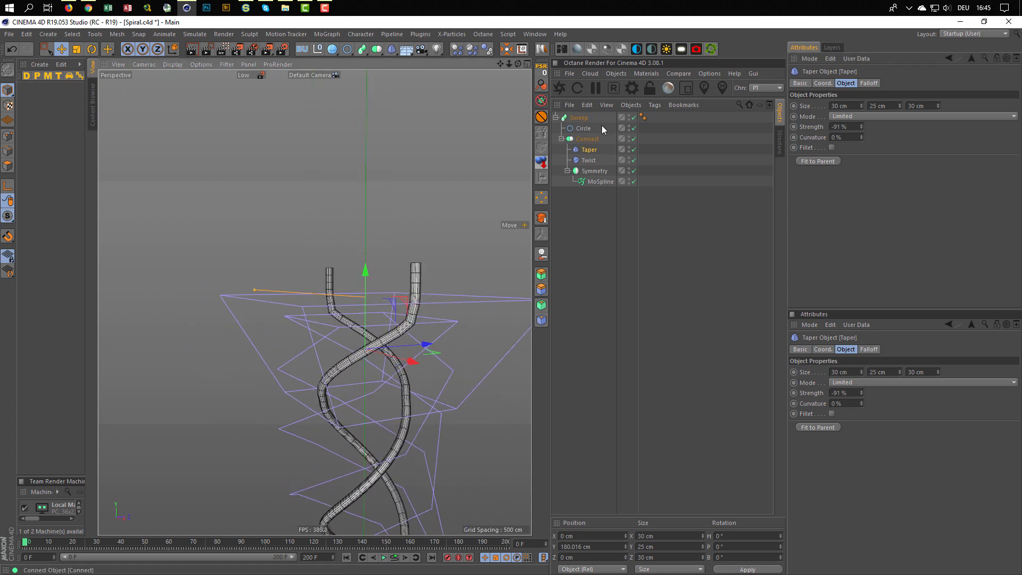
- Set the Circle's adaptive intermediate-point angle to 45°
left_click(586, 127)
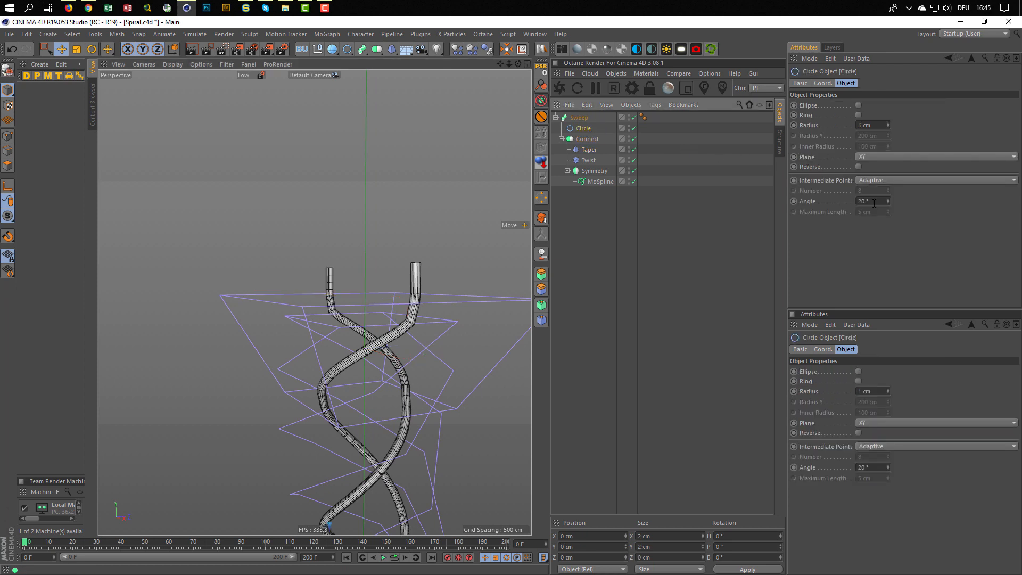
left_click_drag(874, 202, 866, 208)
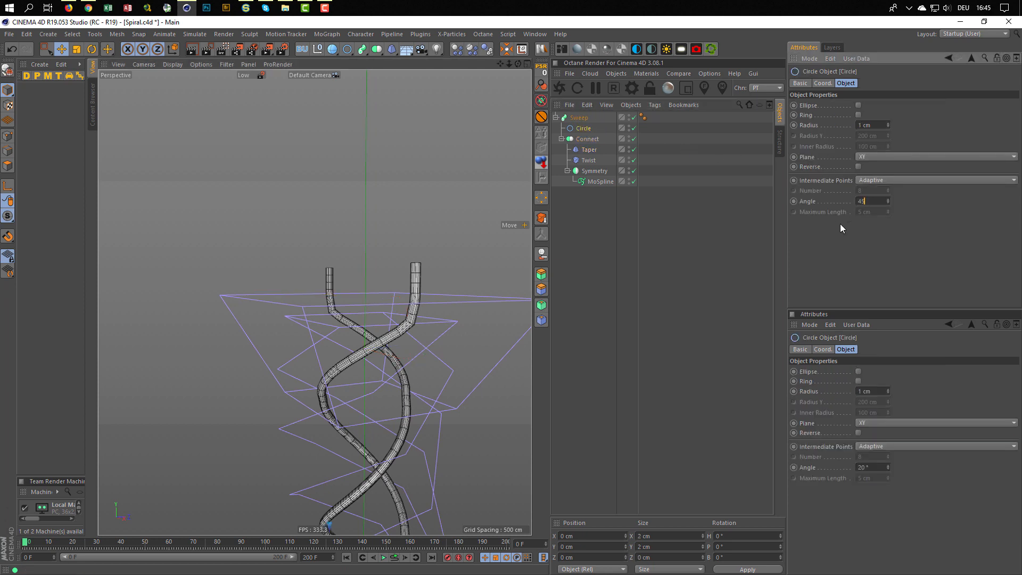
key("Return")
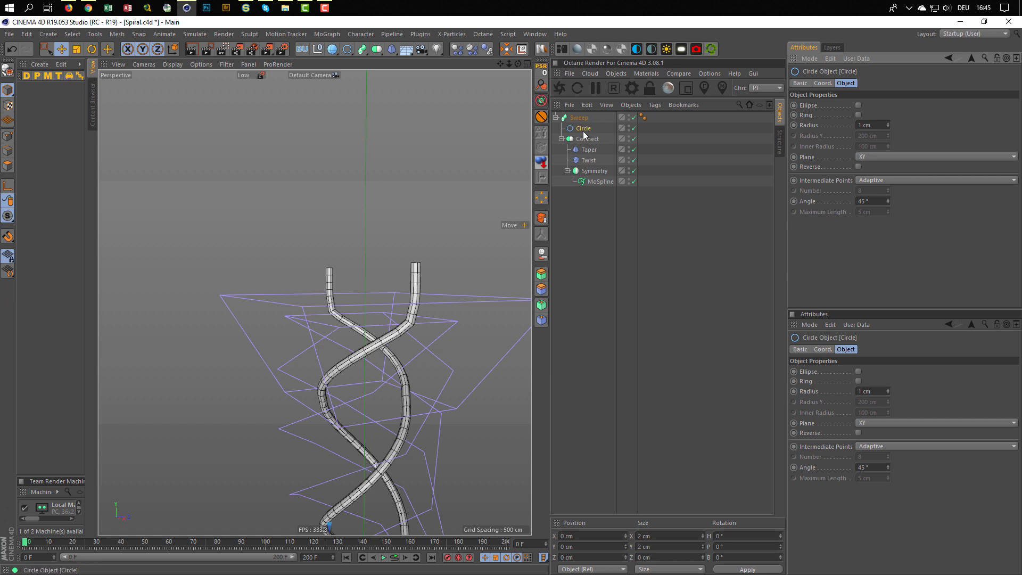
- Set both the start and end caps of the Sweep to None
left_click(579, 118)
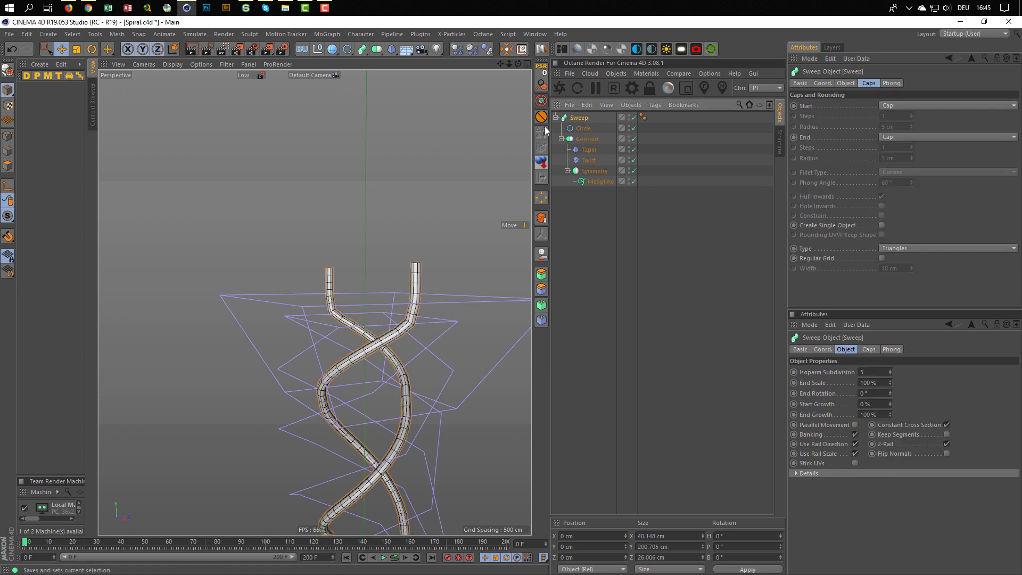
left_click(911, 105)
left_click(909, 115)
left_click(899, 138)
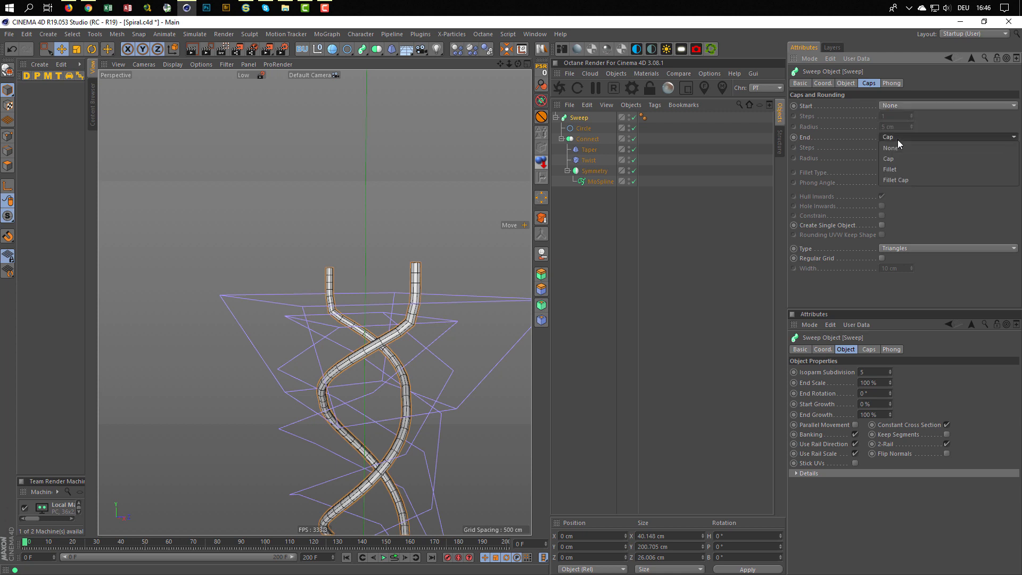
left_click(905, 148)
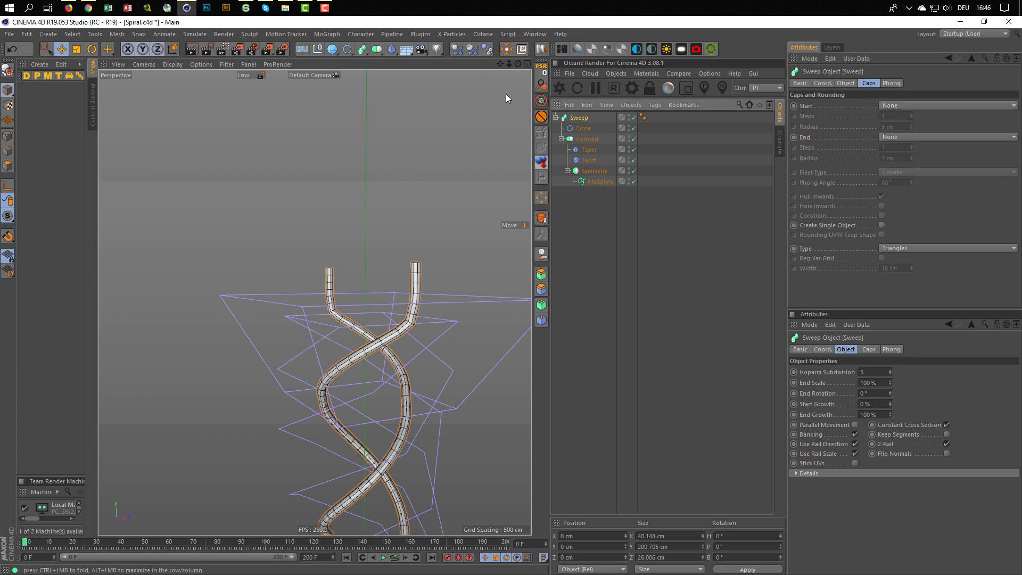
- Add a Subdivision Surface as the Sweep's parent, inspect the smoothed cord and disable the Subdivision Surface
left_click_drag(361, 50, 398, 65)
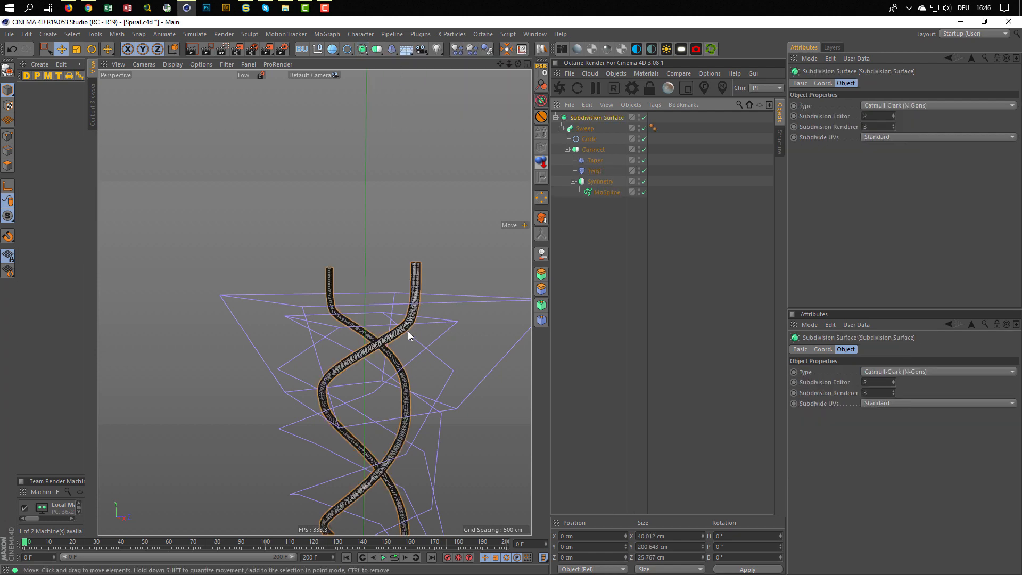
scroll(408, 331, "up", 5)
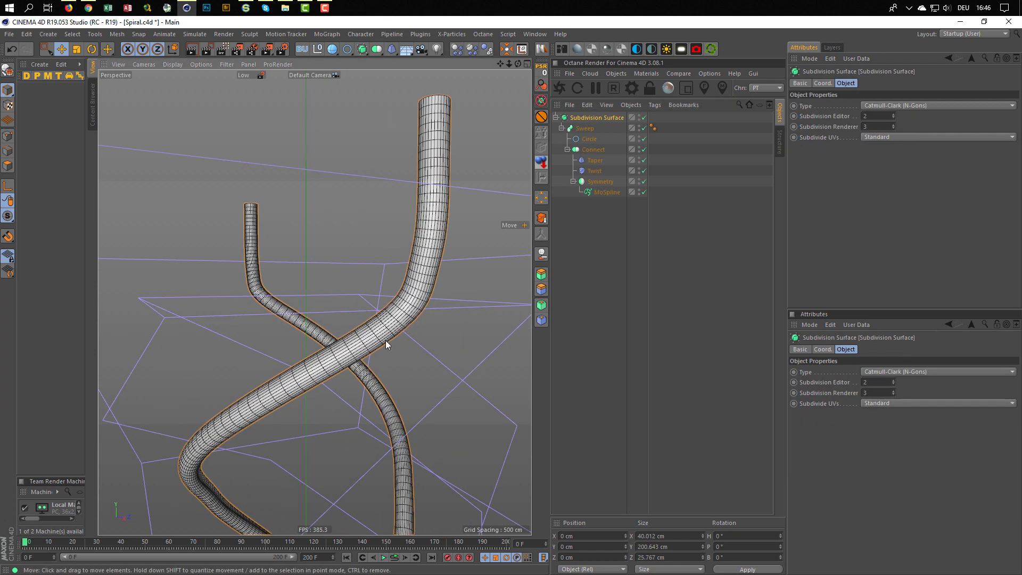
scroll(386, 344, "down", 5)
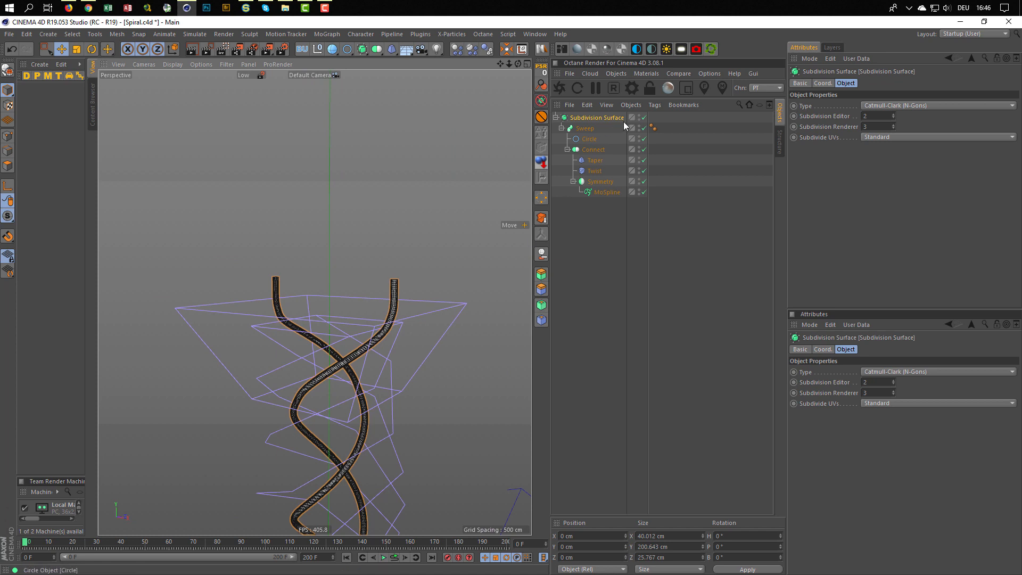
left_click(644, 117)
- Hide the Taper and Twist deformer cages in the editor view
left_click_drag(445, 322, 325, 346, "alt")
middle_click(324, 346)
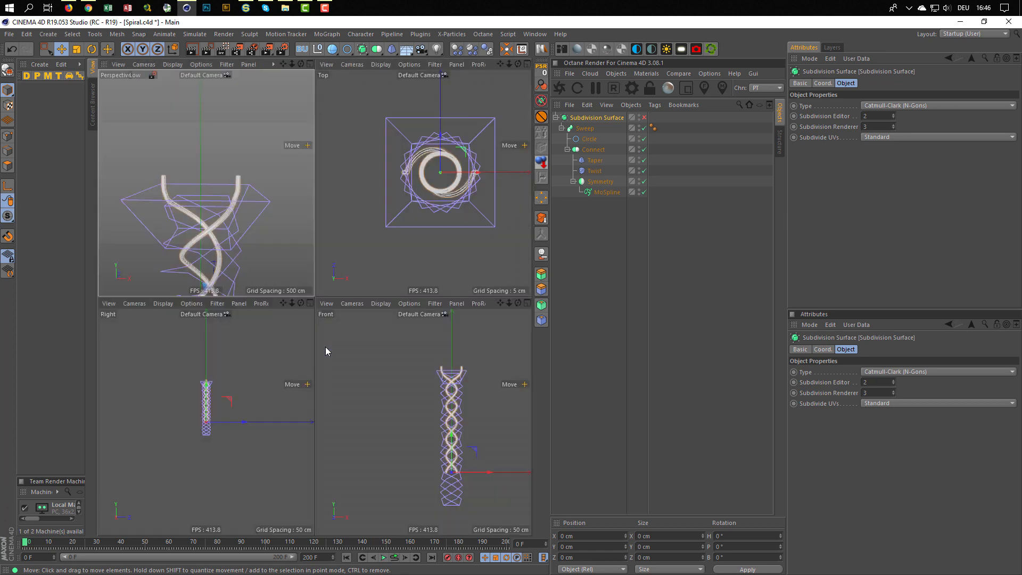
middle_click(264, 242)
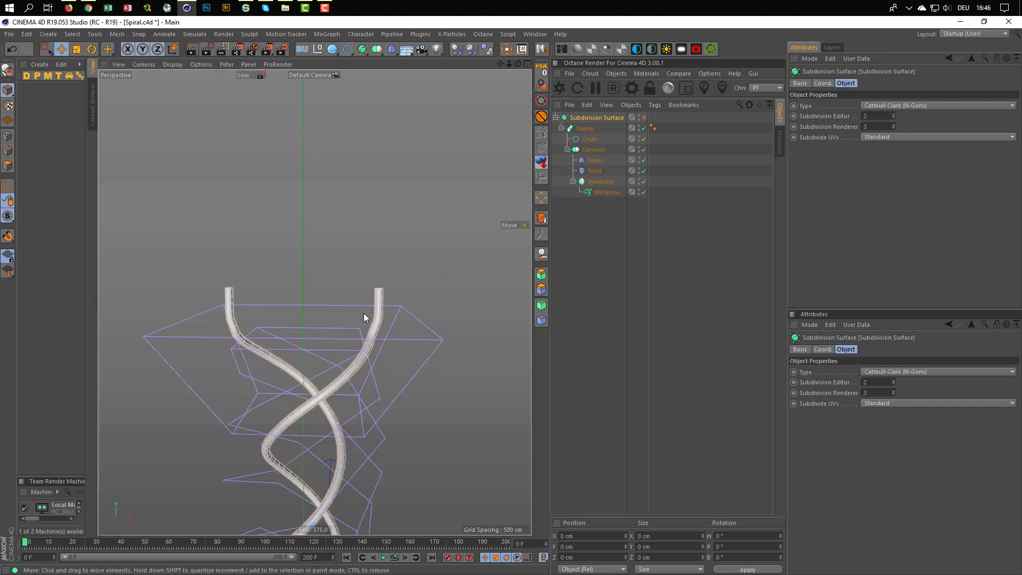
right_click_drag(365, 317, 289, 375, "alt")
middle_click_drag(303, 363, 286, 295, "alt")
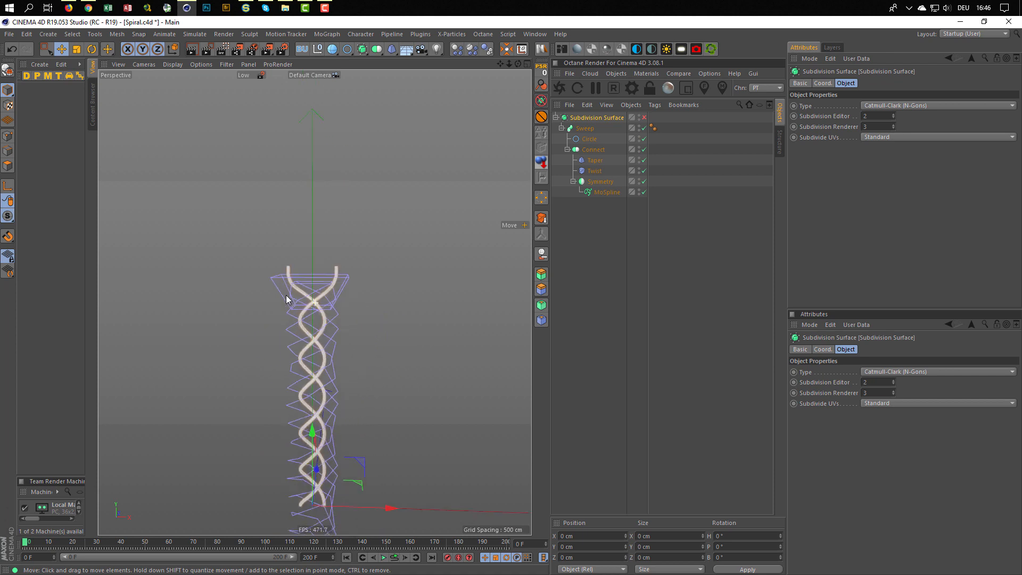
left_click(639, 158)
left_click_drag(639, 158, 639, 171)
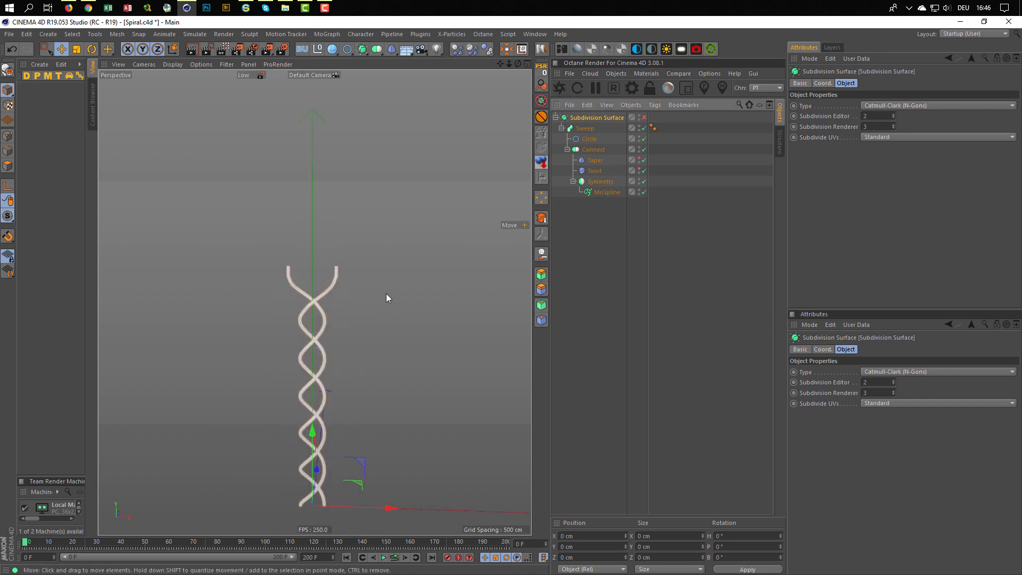
- Add a Cylinder primitive and set its orientation to +X
left_click(335, 48)
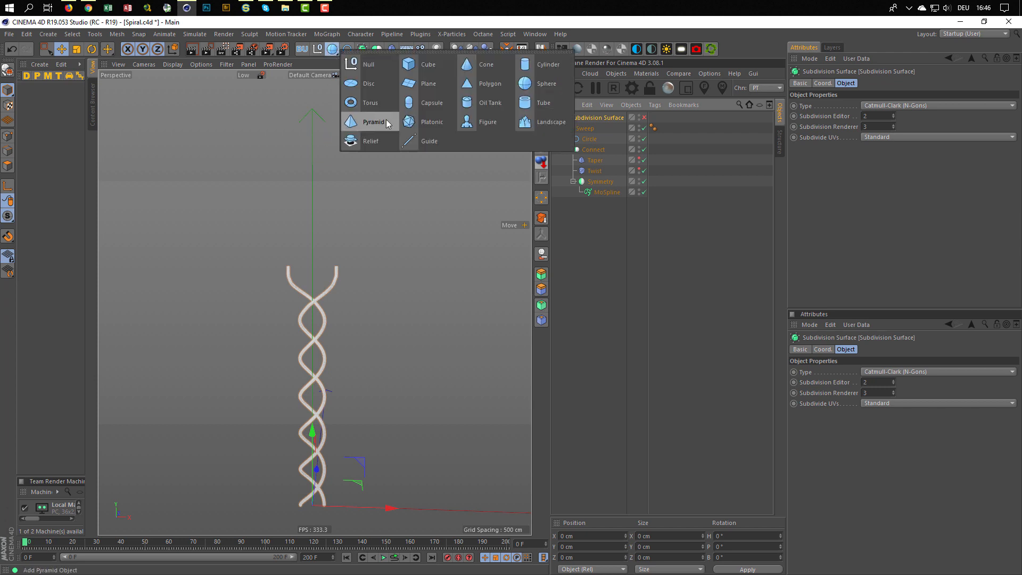
left_click(551, 68)
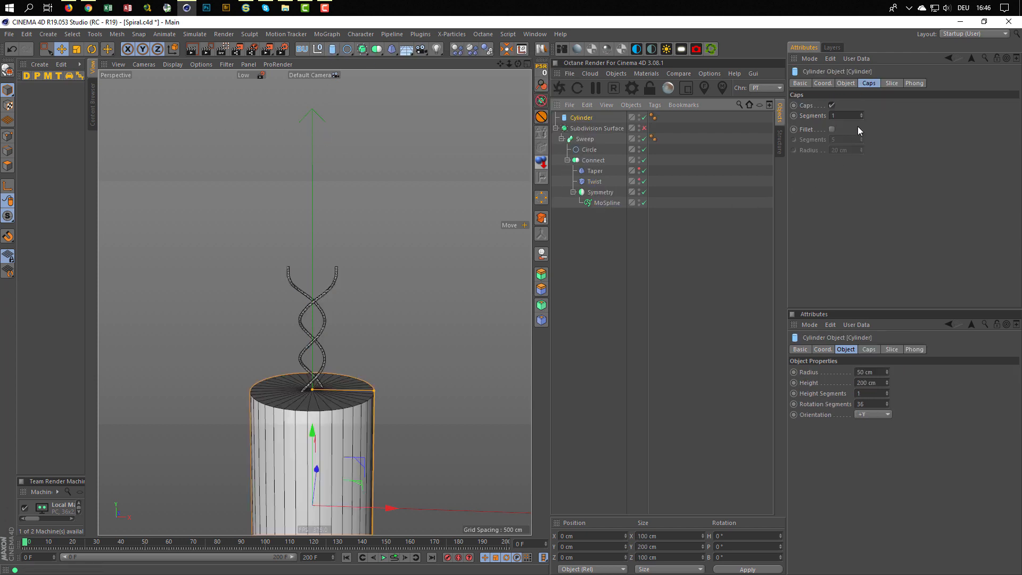
left_click(846, 84)
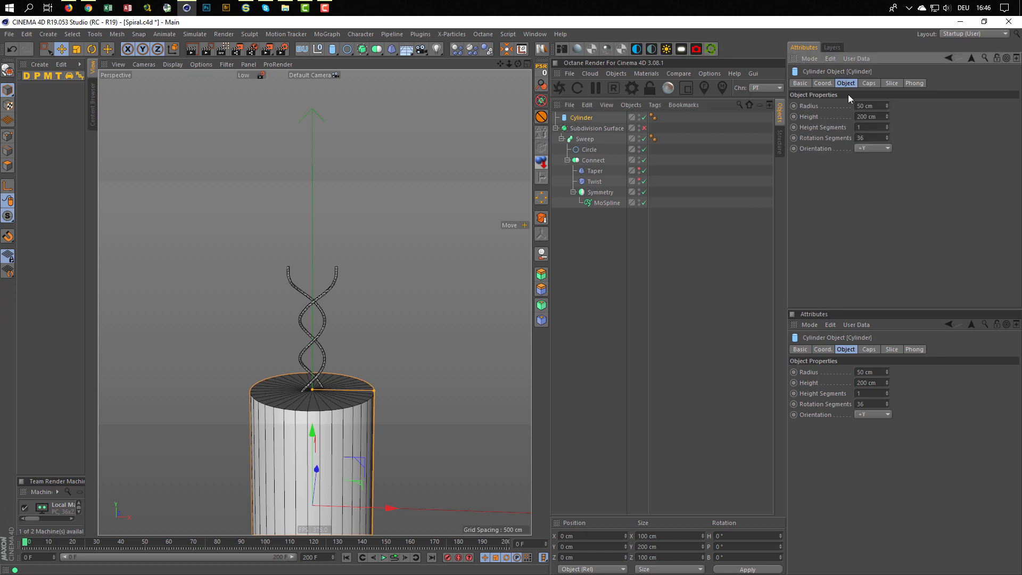
left_click(887, 148)
left_click(884, 159)
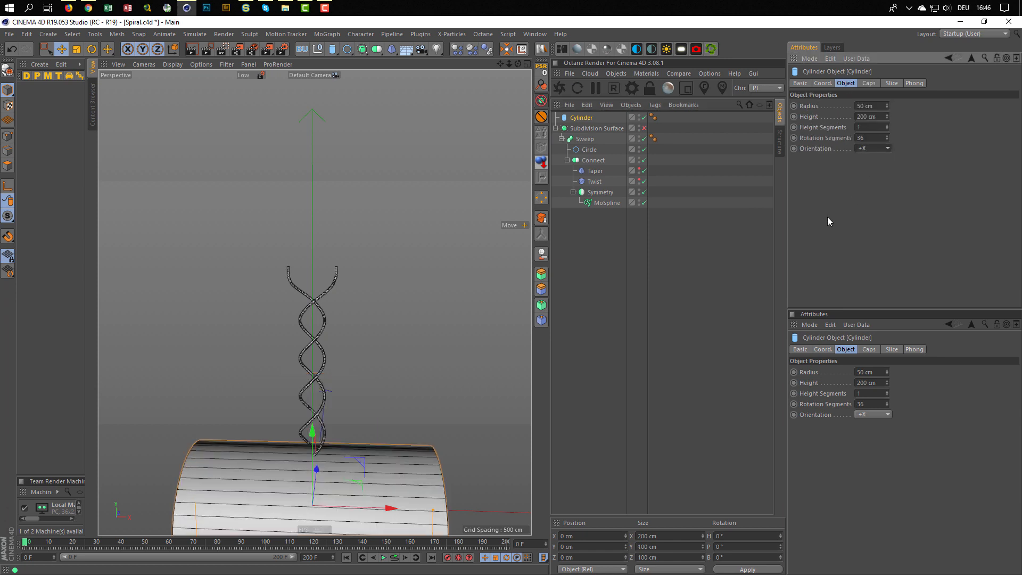
- In the Front view, move the Cylinder to the cord's upper ends at about Y 200 cm and shrink it to about 4 cm radius and 47.6 cm height
middle_click(502, 295)
middle_click(353, 415)
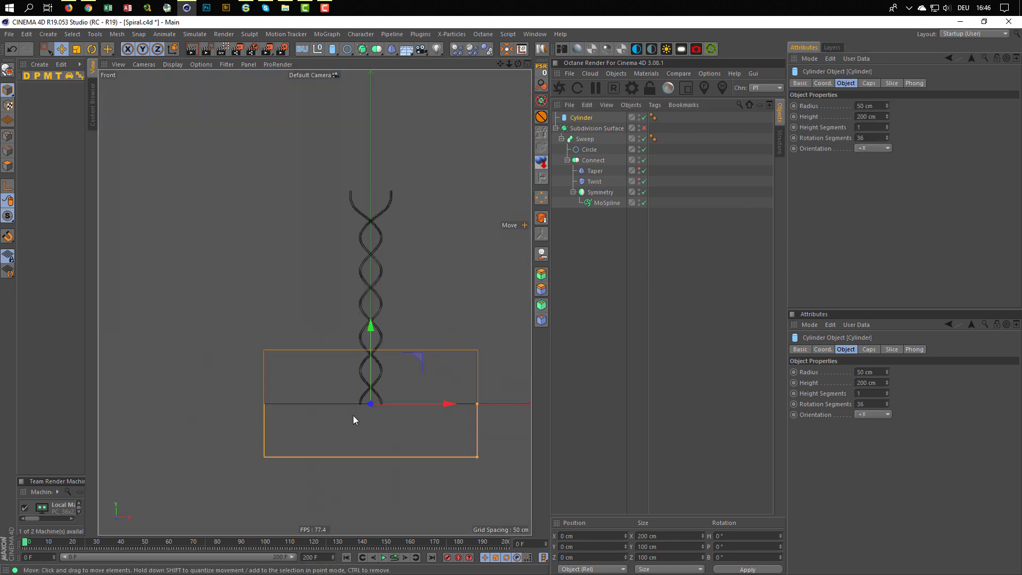
left_click_drag(376, 331, 389, 110)
middle_click_drag(386, 170, 353, 266, "alt")
right_click_drag(366, 258, 451, 360, "alt")
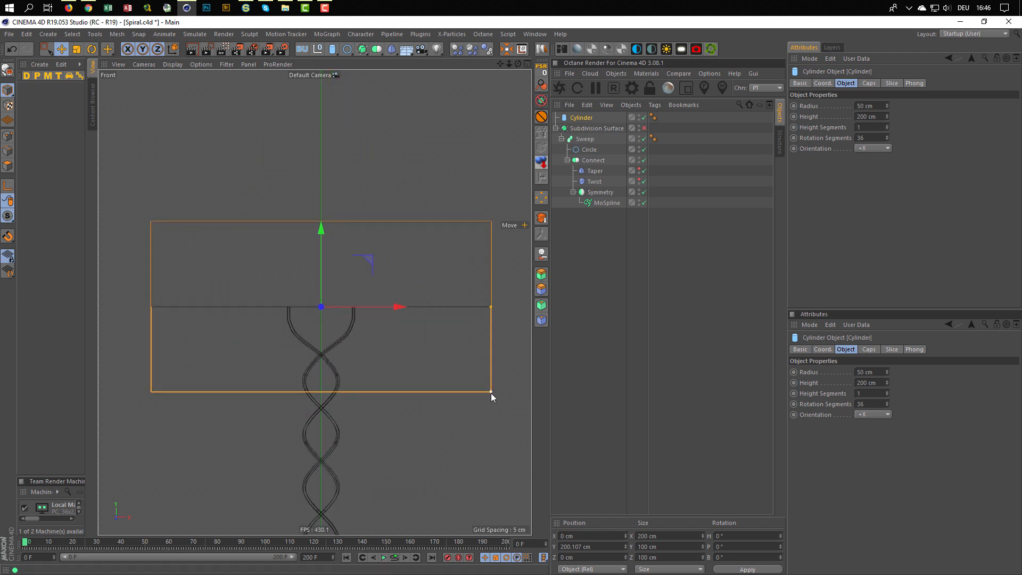
left_click_drag(491, 392, 362, 308)
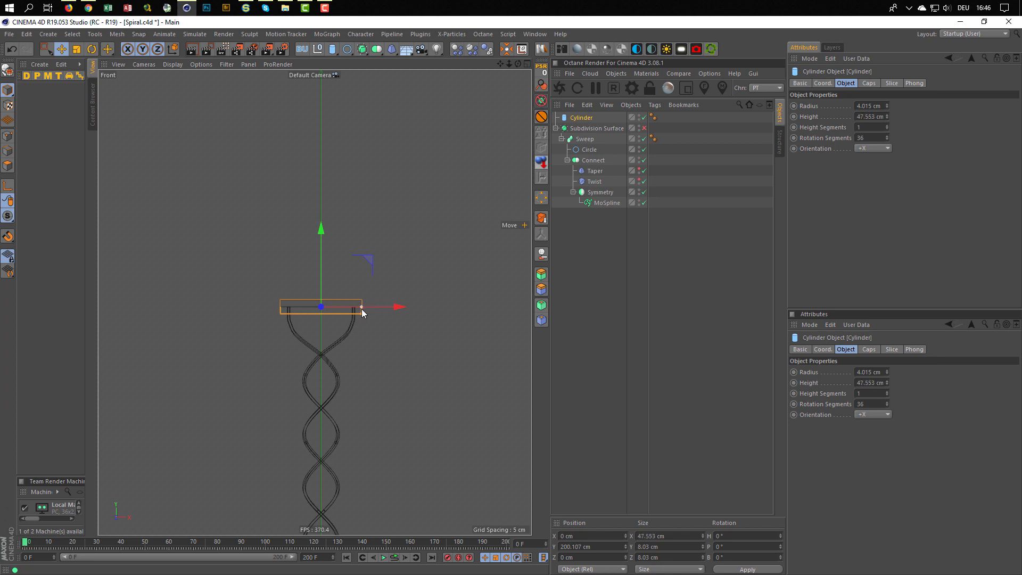
- Enable a fillet on the cylinder's caps with 3 segments and a 1 cm radius
middle_click(362, 347)
middle_click(247, 242)
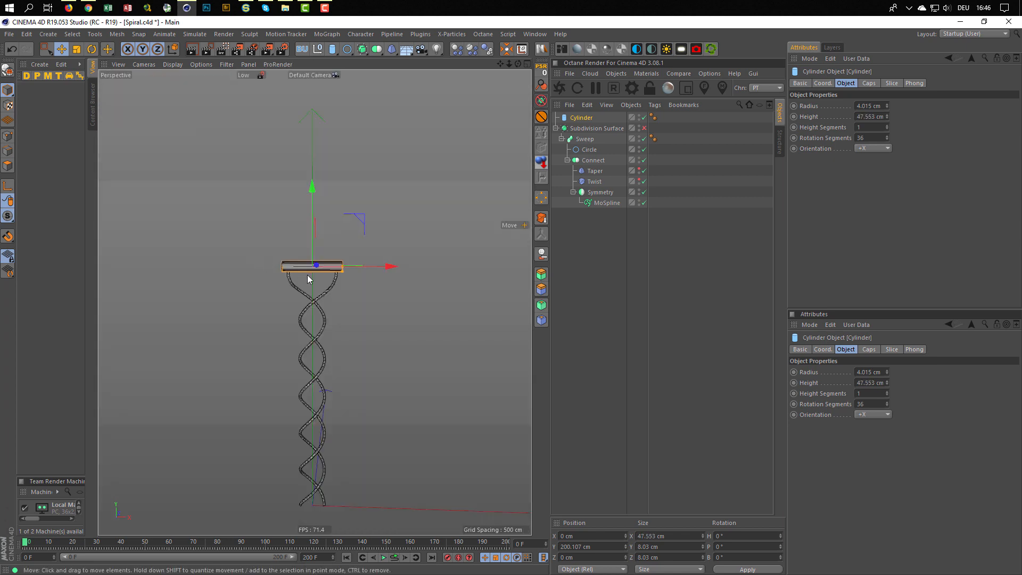
left_click_drag(354, 257, 425, 248, "alt")
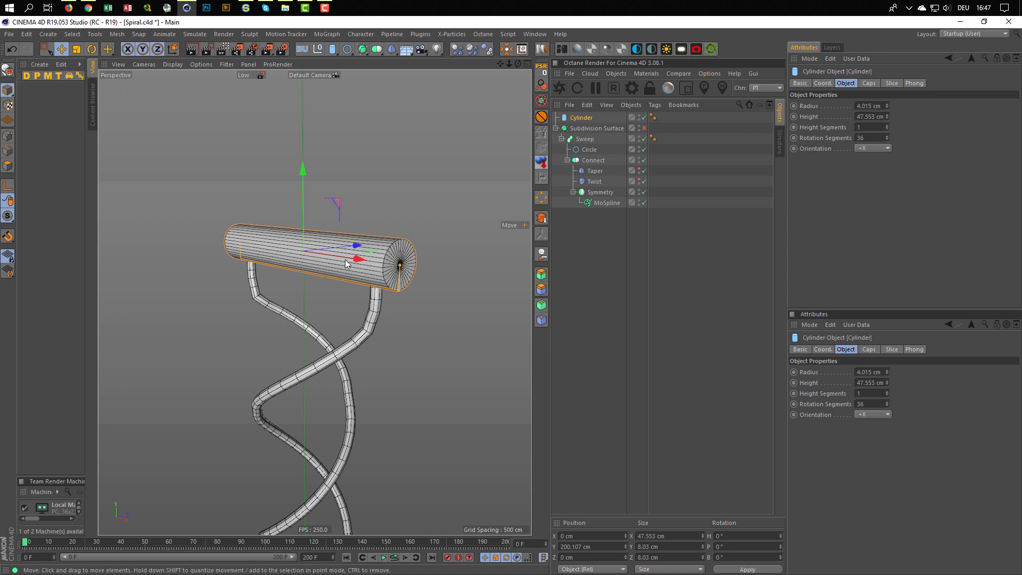
left_click(868, 83)
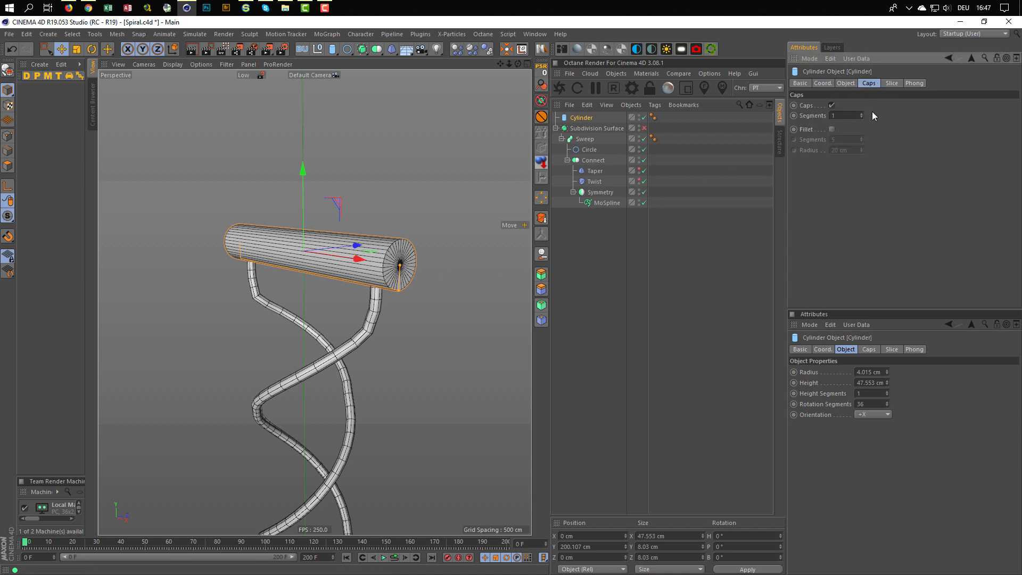
left_click(832, 129)
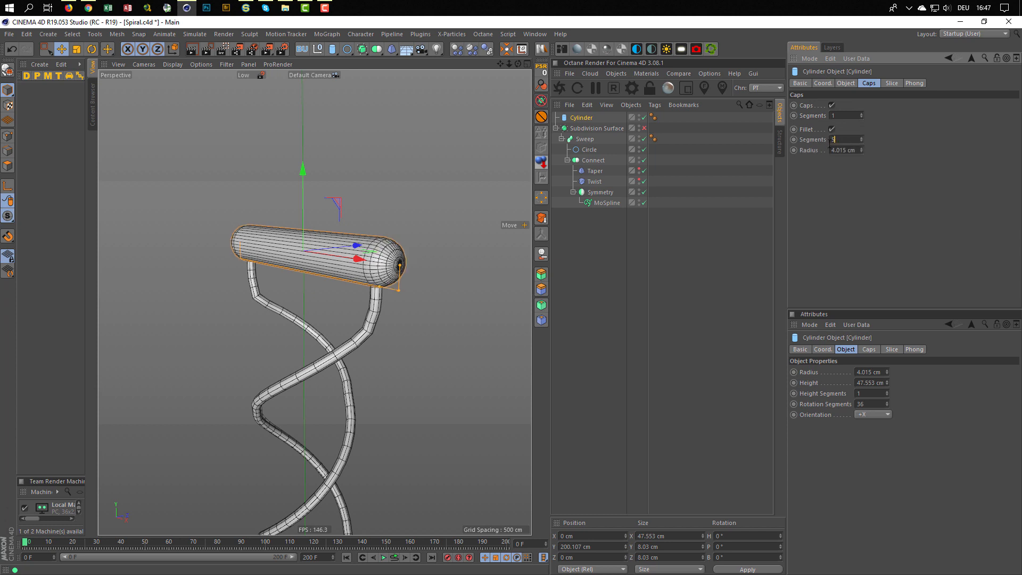
double_click(830, 142)
type("3")
key("Tab")
type("1")
key("Return")
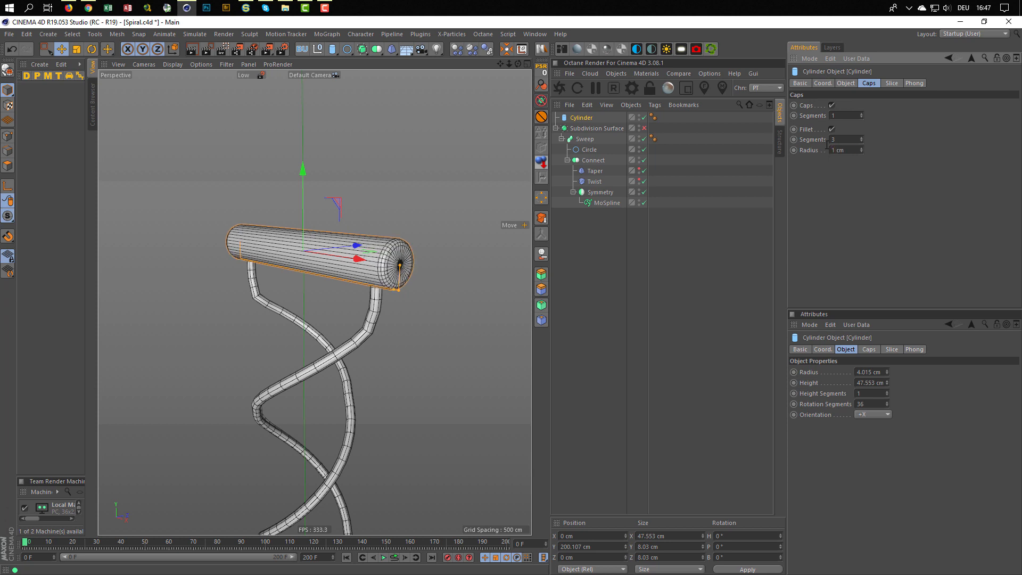
left_click_drag(433, 276, 337, 277, "alt")
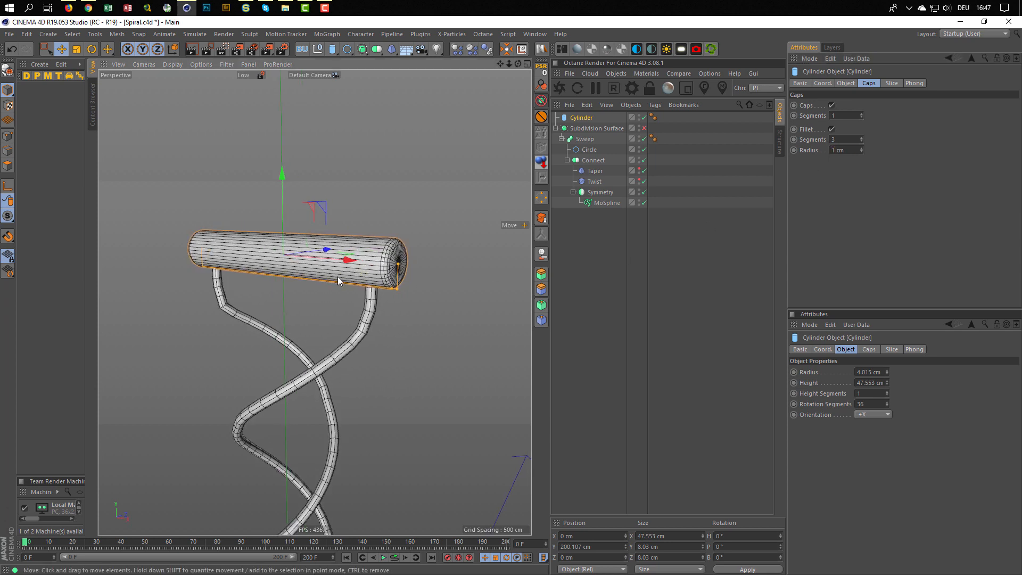
- Save the project and make the Subdivision Surface a child of the Cylinder
key("ctrl+s")
left_click_drag(574, 126, 585, 116)
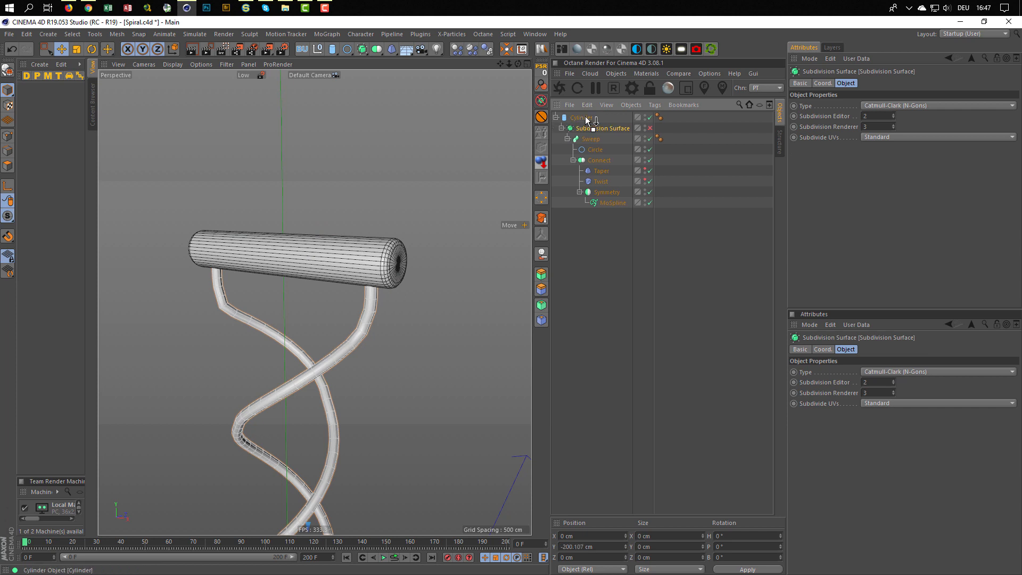
left_click(584, 116)
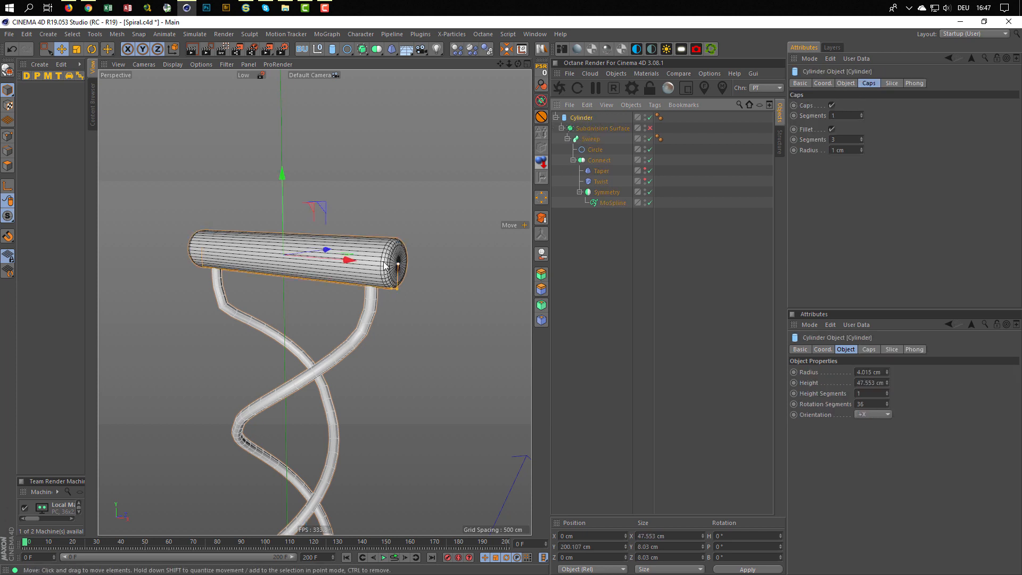
- Rotate the cylinder's heading to -651° to test whether the whole spiral turns with it
scroll(354, 267, "down", 3)
middle_click_drag(353, 267, 362, 240, "alt")
scroll(360, 223, "down", 7)
left_click_drag(334, 238, 290, 238, "alt")
scroll(285, 251, "down", 3)
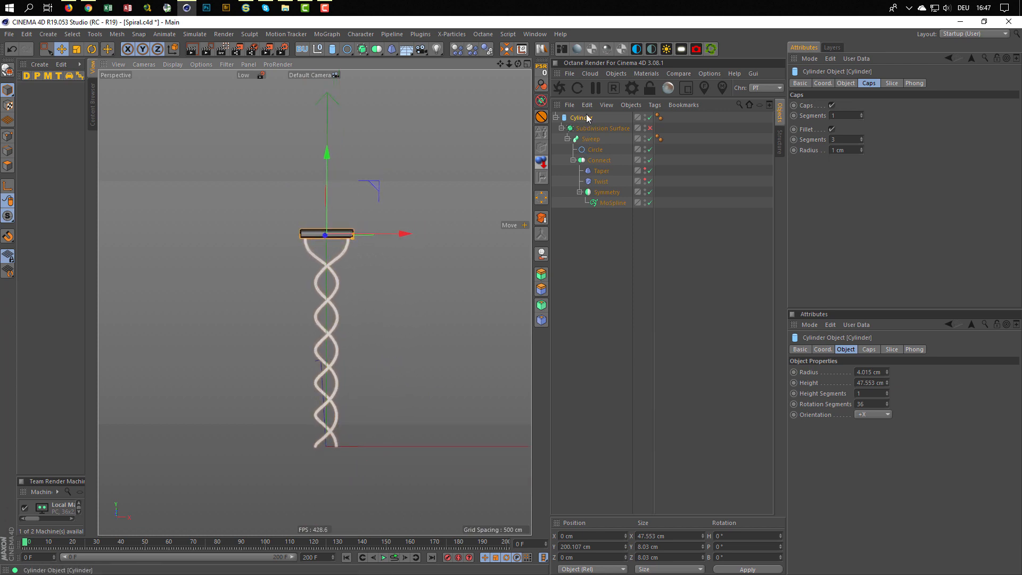
left_click(846, 83)
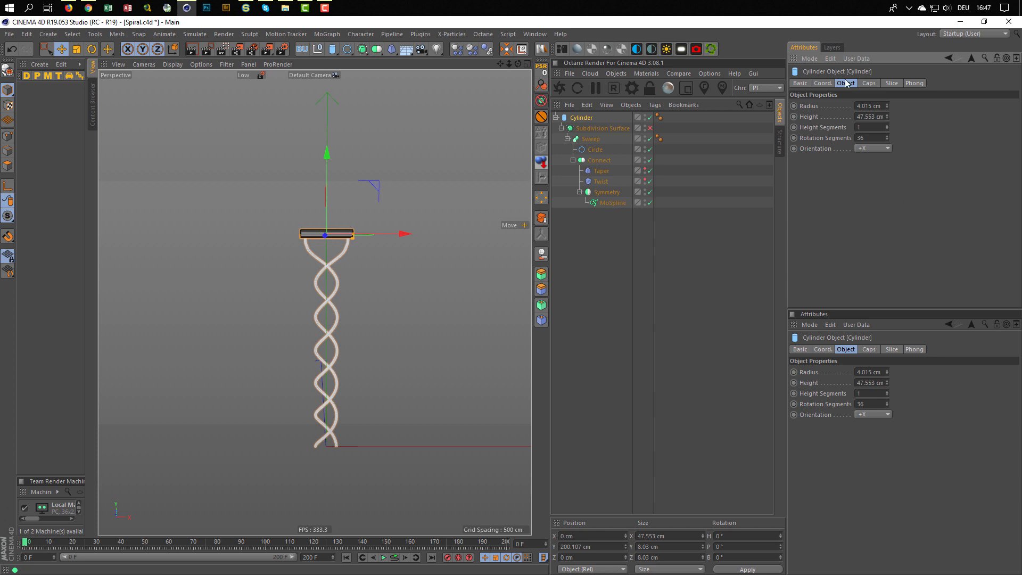
left_click(822, 83)
left_click_drag(973, 105, 973, 105)
left_click_drag(973, 106, 973, 179)
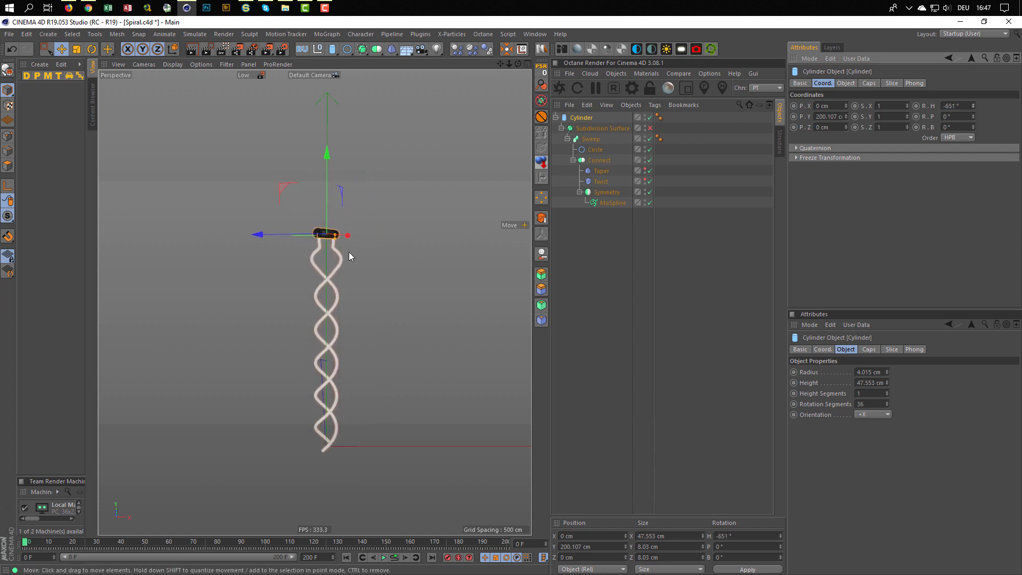
- Reduce the MoSpline's steps to 50 and enable the Subdivision Surface to smooth the strands
right_click_drag(325, 242, 441, 235, "alt")
left_click_drag(316, 271, 270, 270, "alt")
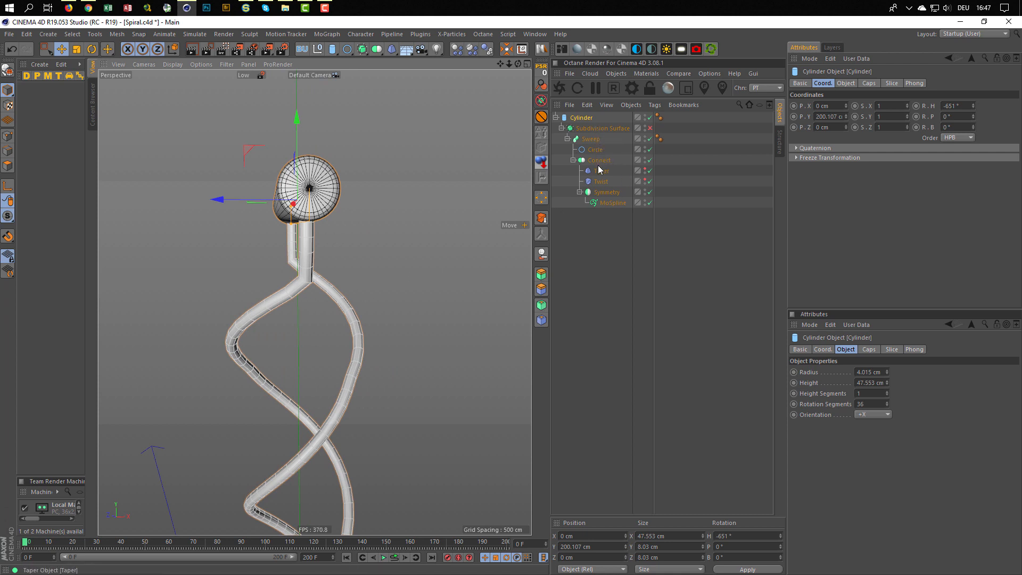
left_click(612, 203)
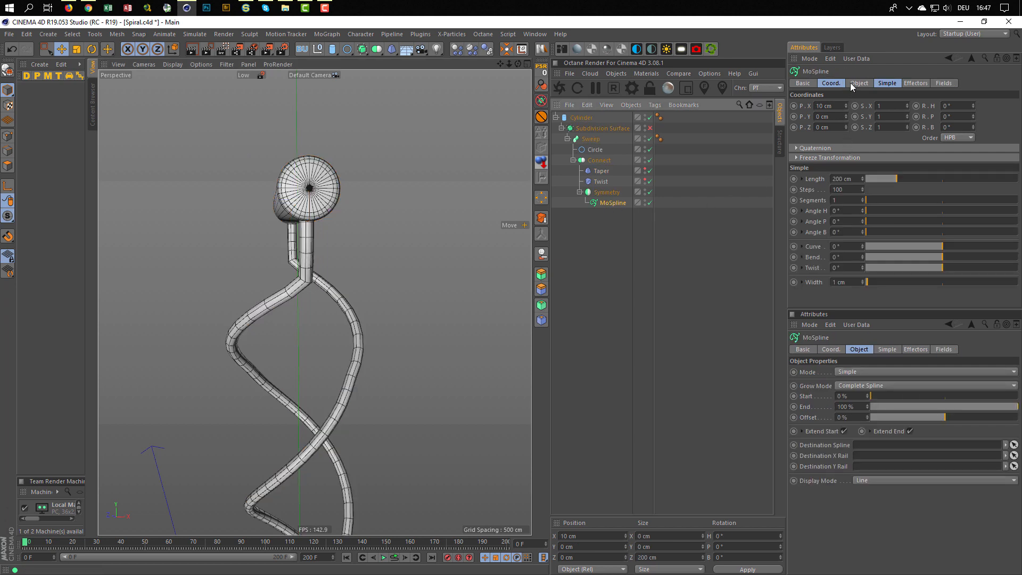
left_click(878, 83)
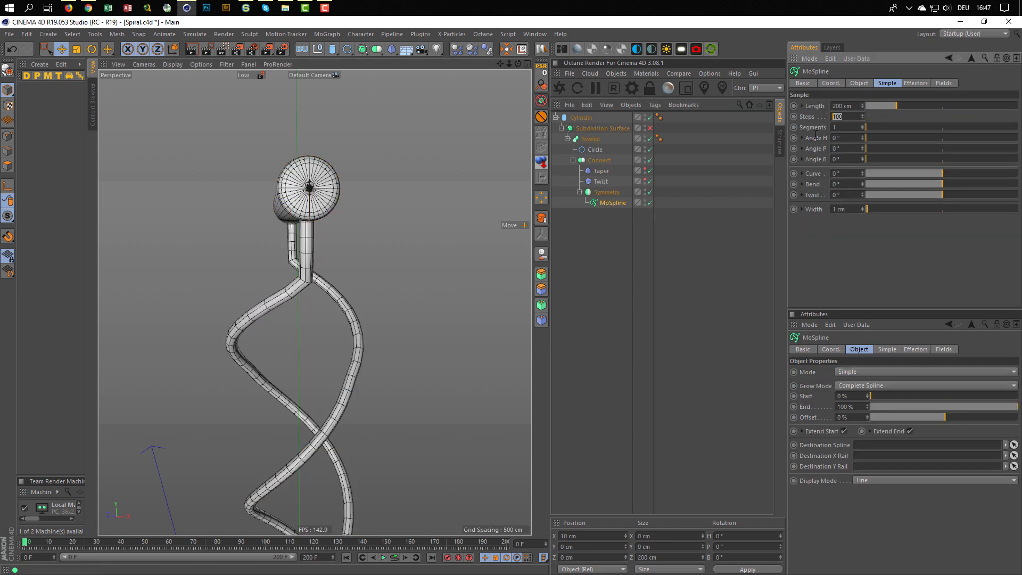
type("50")
key("Return")
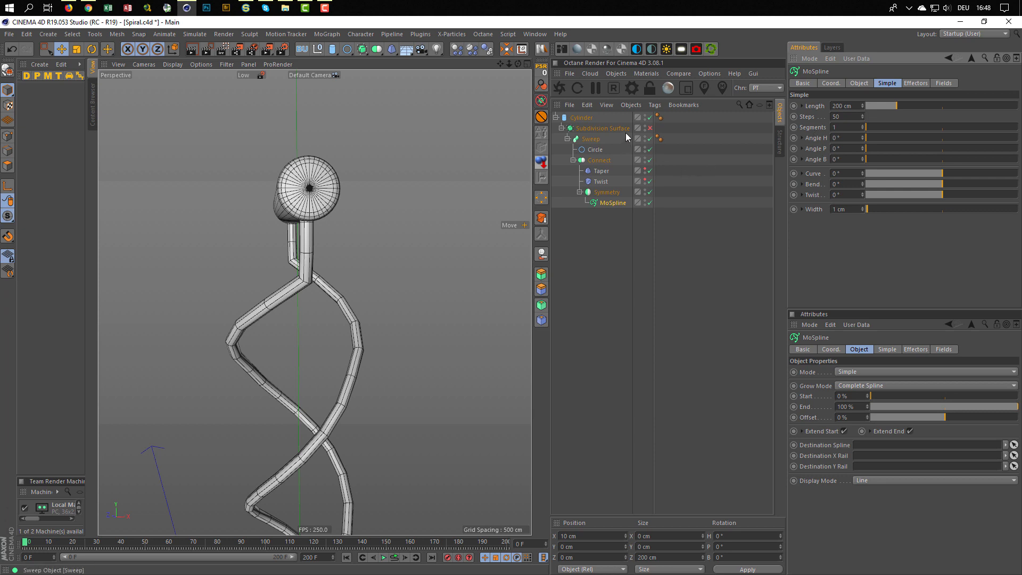
left_click(650, 128)
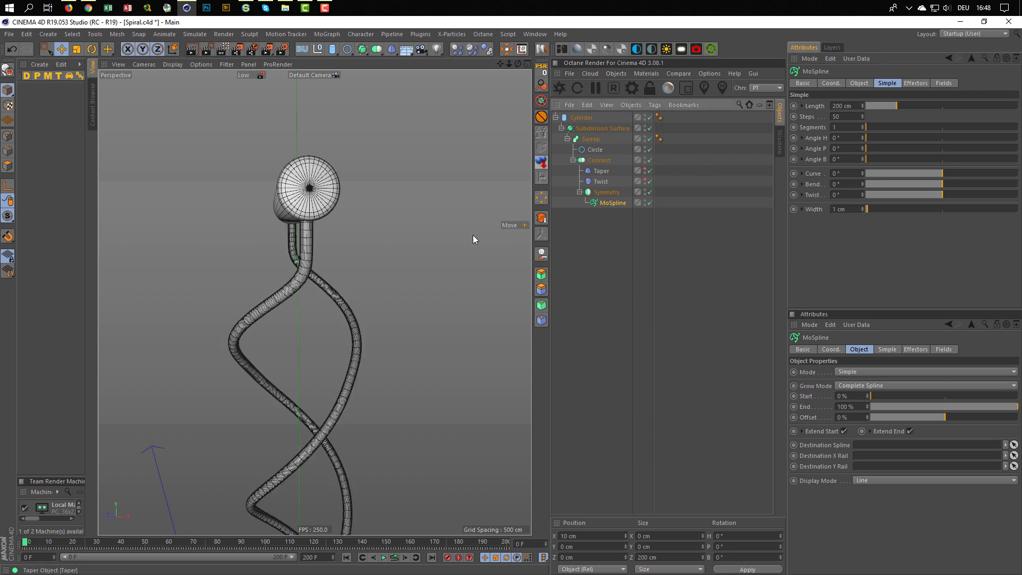
- Test the cylinder's heading rotation again and reset the heading to 0°
scroll(305, 299, "down", 5)
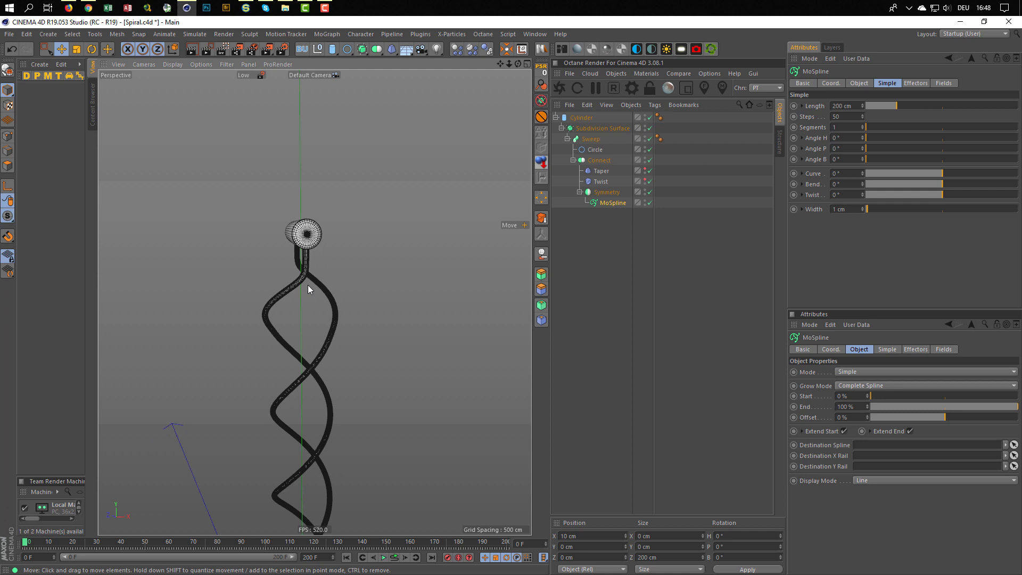
left_click_drag(330, 267, 117, 272, "alt")
right_click_drag(333, 283, 234, 289, "alt")
middle_click_drag(334, 296, 319, 244, "alt")
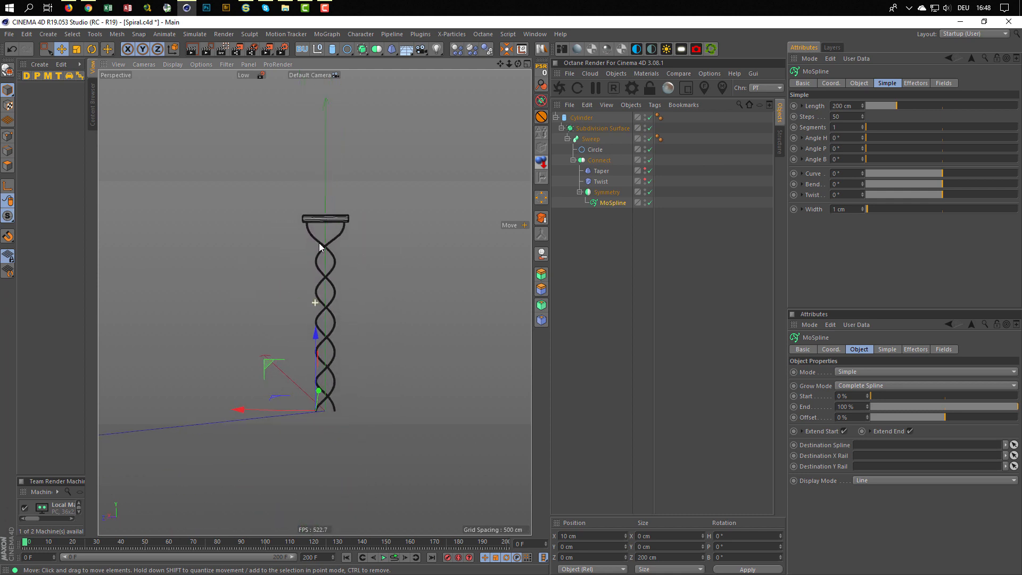
left_click(581, 118)
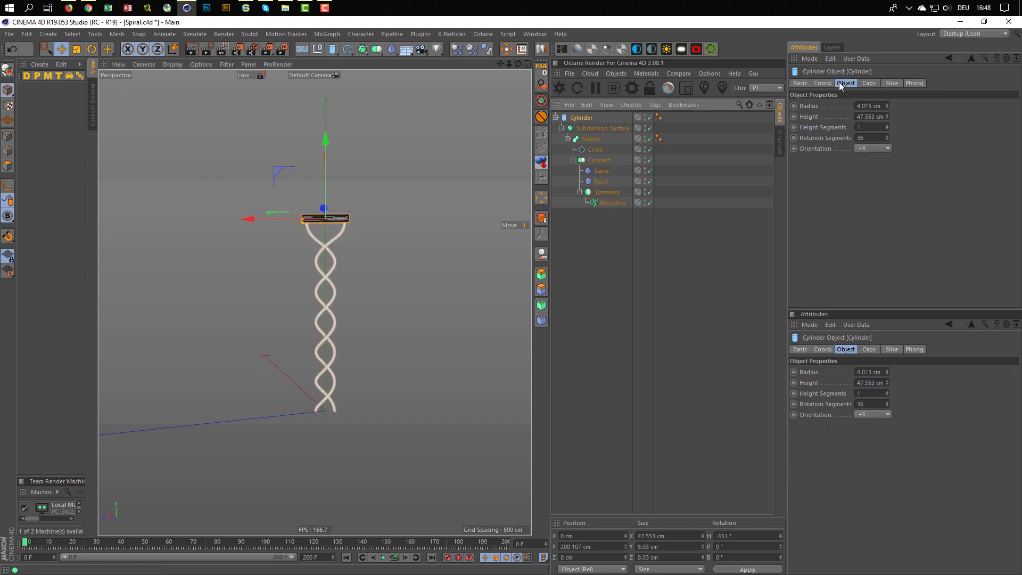
left_click(823, 83)
left_click_drag(973, 105, 974, 129)
right_click(974, 106)
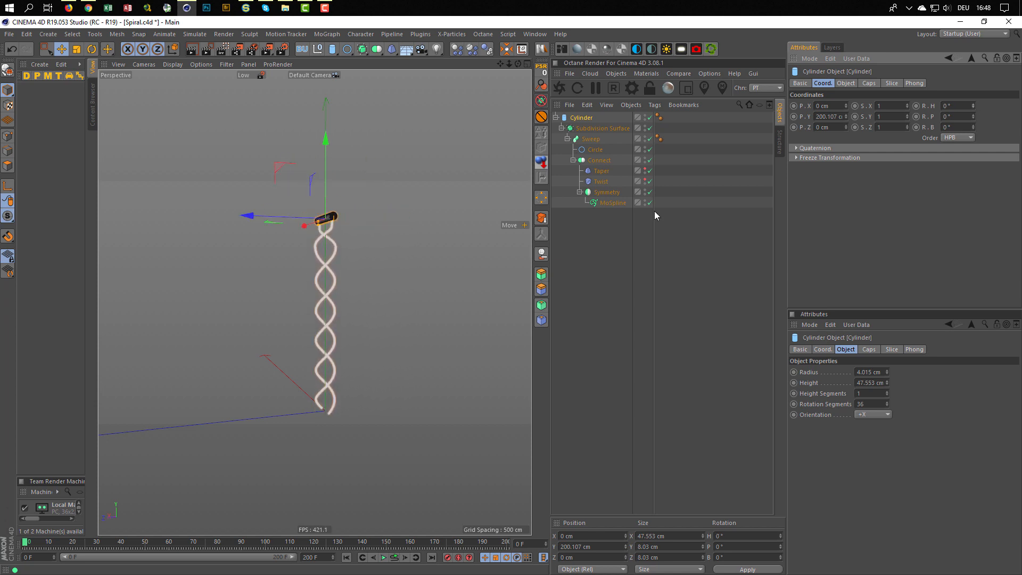
- Lower the cylinder onto the strand ends to a Y position of about 196.29 cm
left_click_drag(324, 234, 433, 209, "alt")
middle_click_drag(382, 232, 368, 292, "alt")
right_click_drag(369, 293, 364, 259, "alt")
left_click_drag(365, 262, 496, 336, "alt")
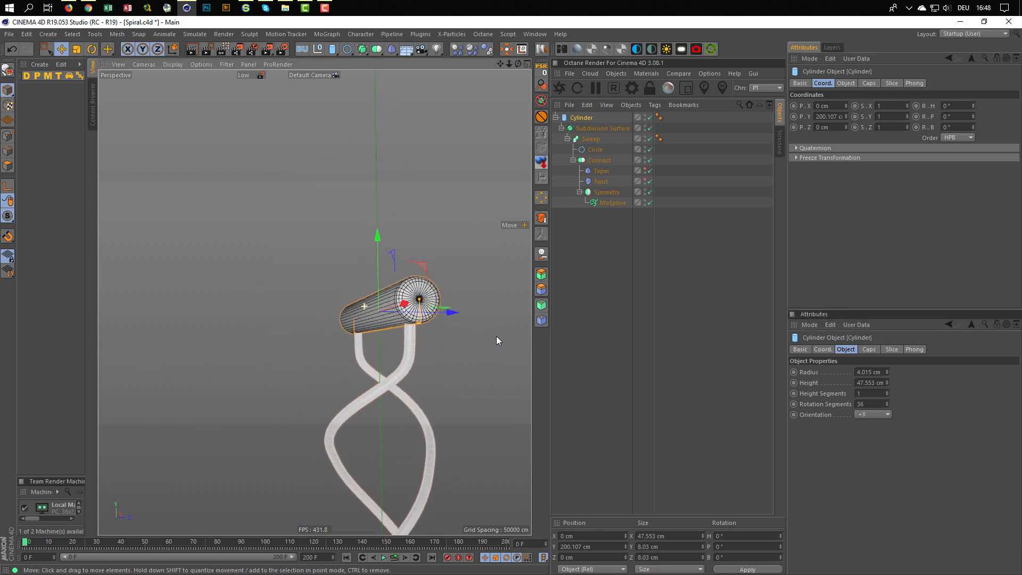
left_click_drag(417, 316, 340, 302, "alt")
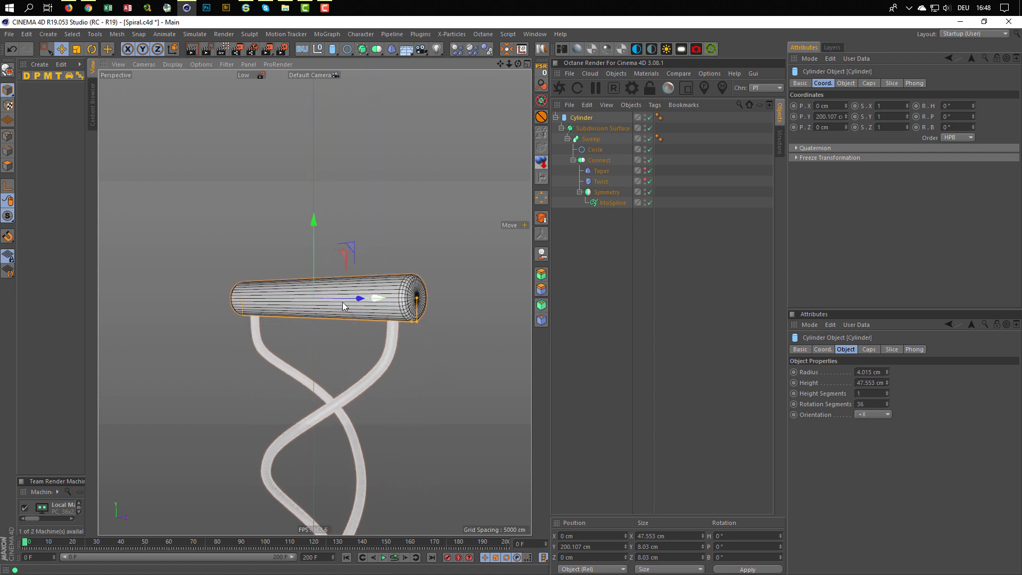
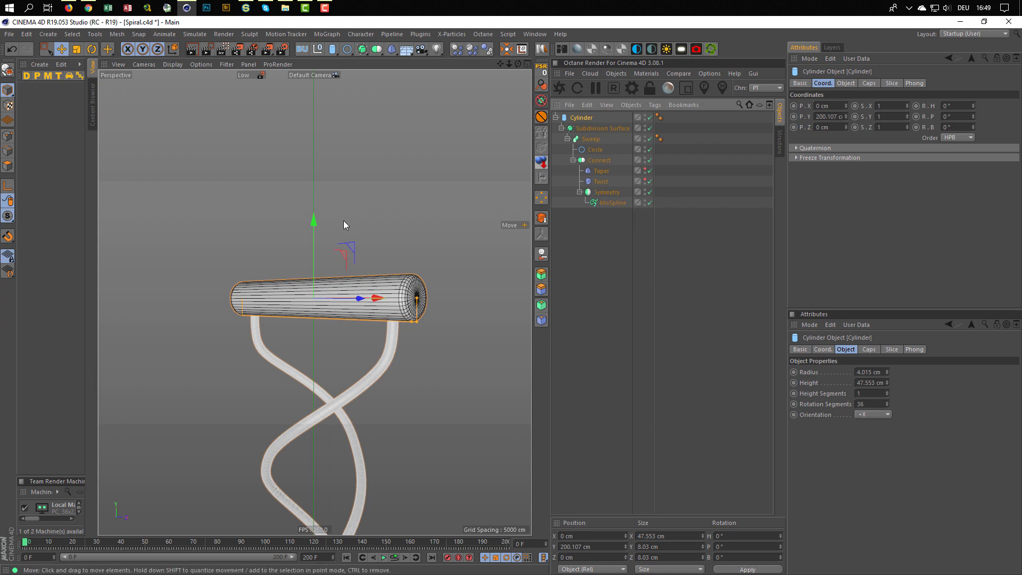
mouse_move(315, 222)
left_mouse_down()
mouse_move(313, 264)
mouse_move(317, 234)
mouse_move(318, 248)
mouse_move(323, 240)
left_mouse_up()
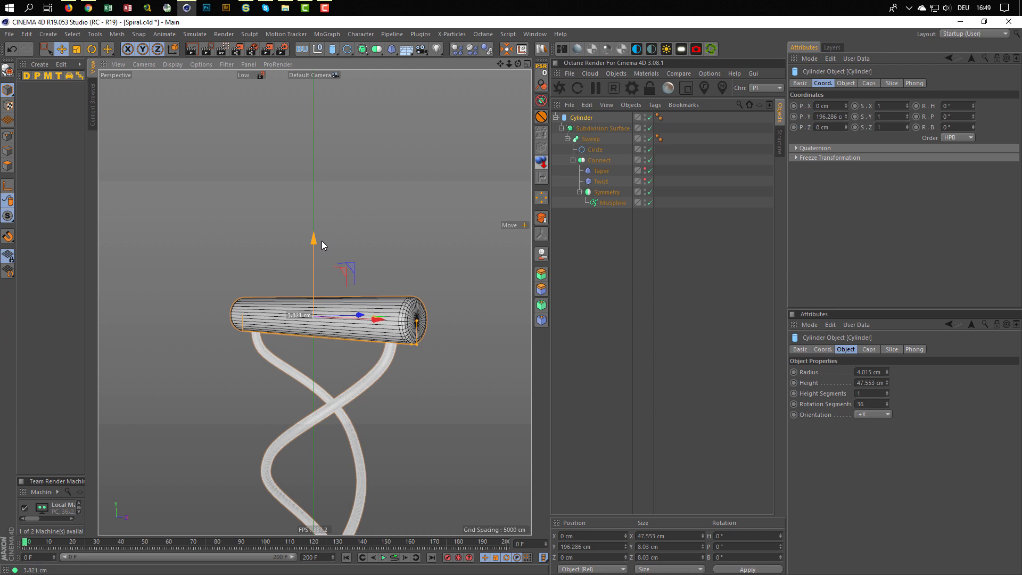
left_click_drag(321, 241, 321, 241)
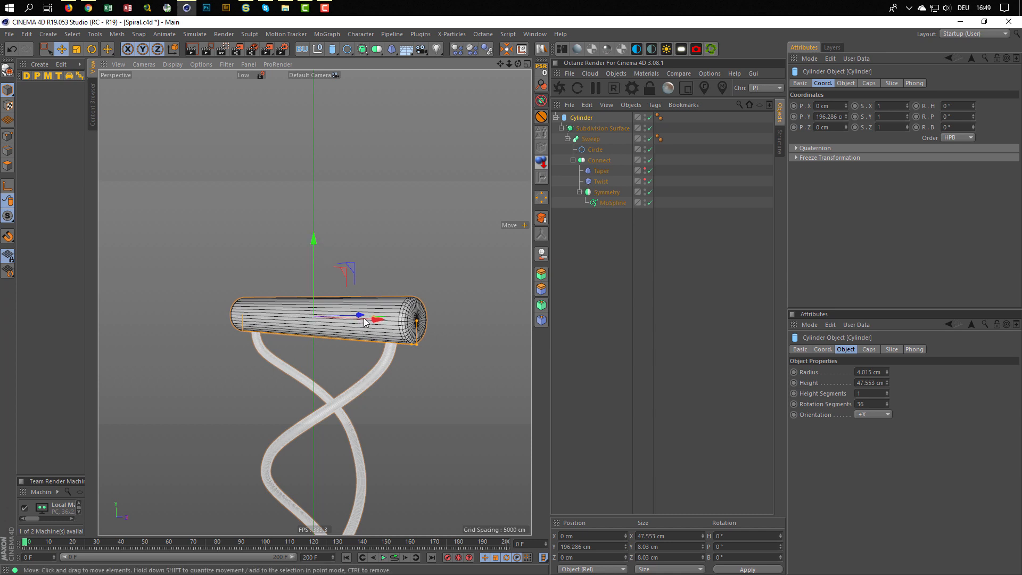
- Enlarge the cylinder's radius to about 6.31 cm
left_click_drag(365, 322, 426, 324, "alt")
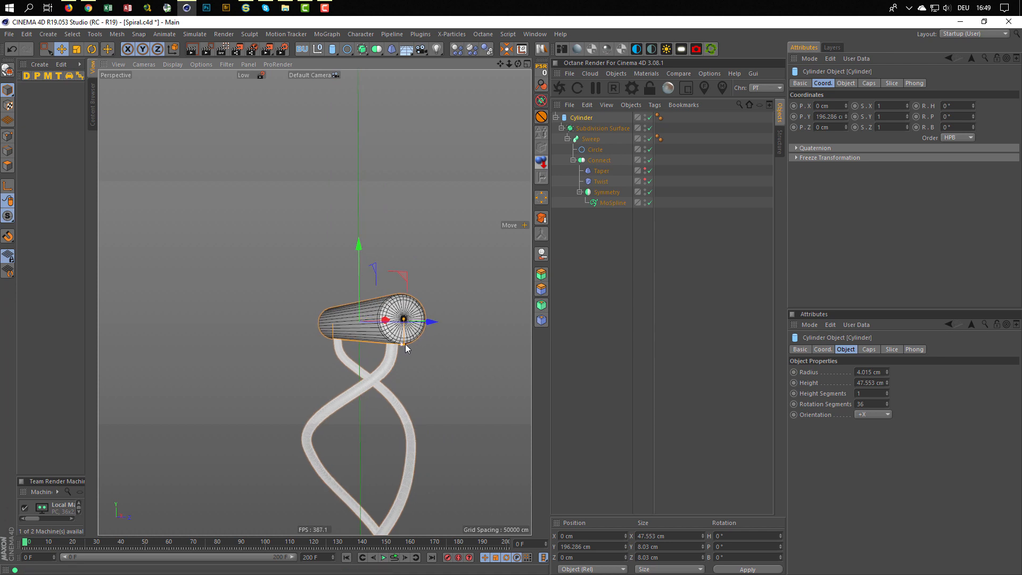
scroll(420, 337, "up", 3)
left_click_drag(420, 336, 393, 343, "alt")
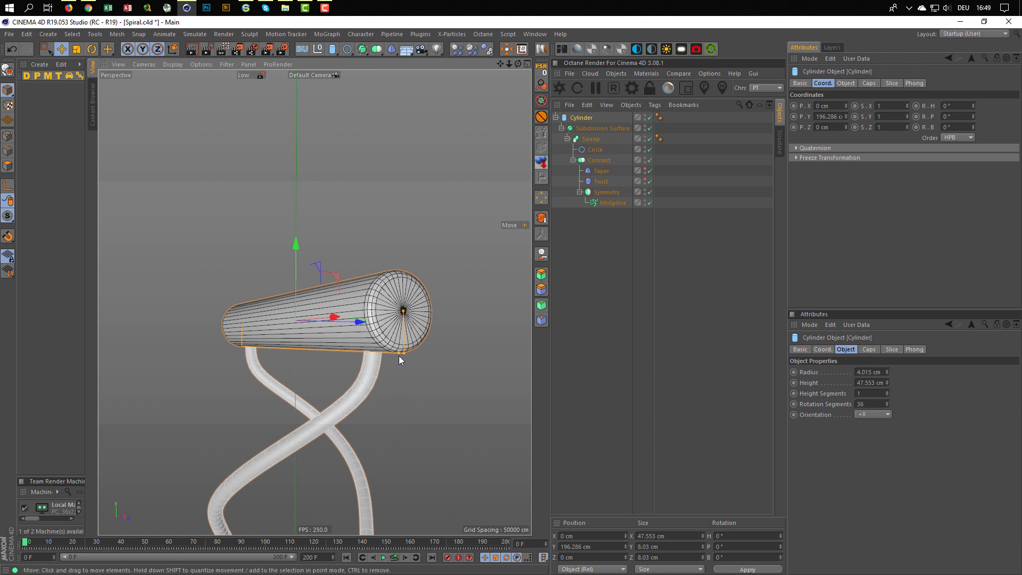
key("ctrl+z")
left_click_drag(406, 353, 404, 378)
scroll(356, 329, "down", 5)
left_click_drag(356, 333, 323, 276, "alt")
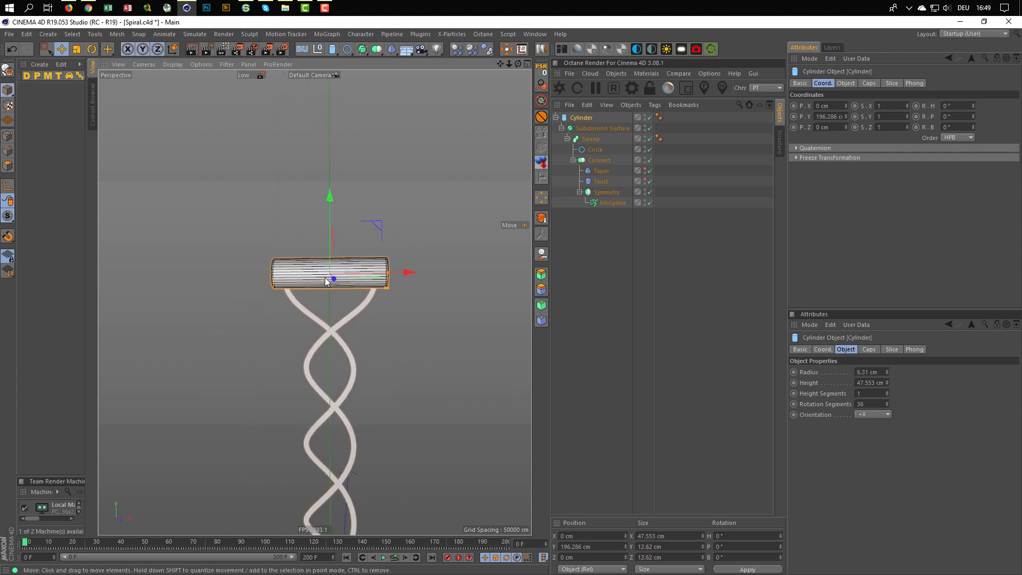
- Try turning the enlarged cylinder's heading with the attached spiral, and reset the heading to 0°
right_click_drag(325, 276, 273, 301, "alt")
middle_click_drag(322, 277, 344, 228, "alt")
scroll(343, 228, "down", 1)
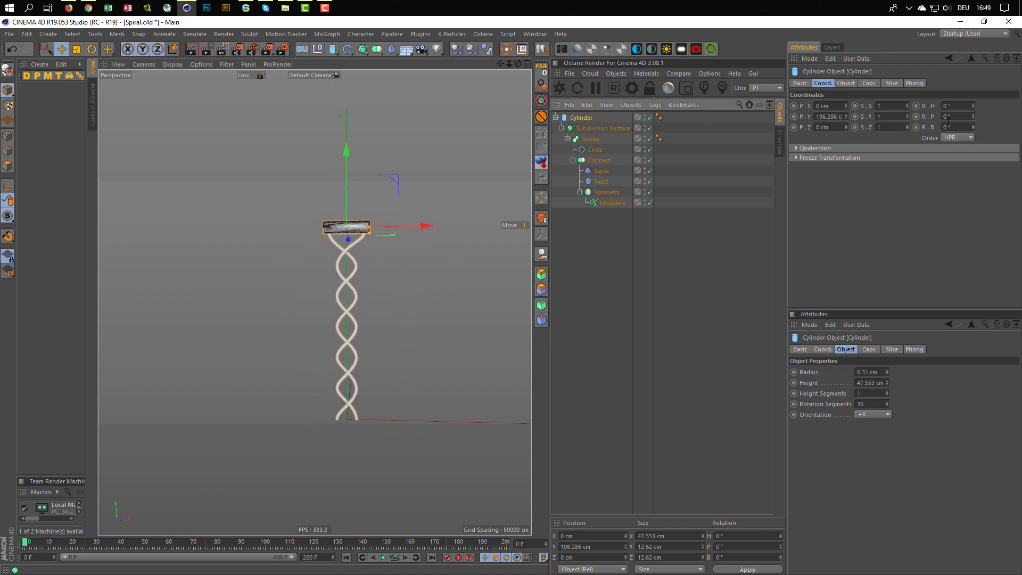
left_click(972, 104)
mouse_move(973, 105)
left_mouse_down()
mouse_move(973, 41)
mouse_move(973, 518)
mouse_move(972, 108)
left_mouse_up()
right_click(972, 108)
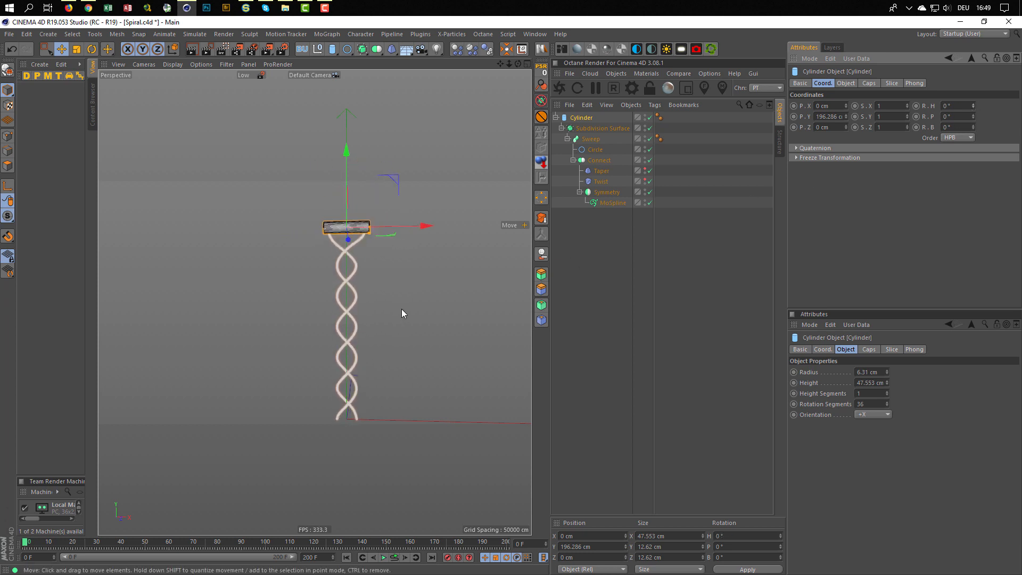
- Open the Picture Viewer and scrub the Nike.gif reference between frames 41 and 0, examining the twisted rope and its crossbar
middle_click_drag(347, 248, 339, 312, "alt")
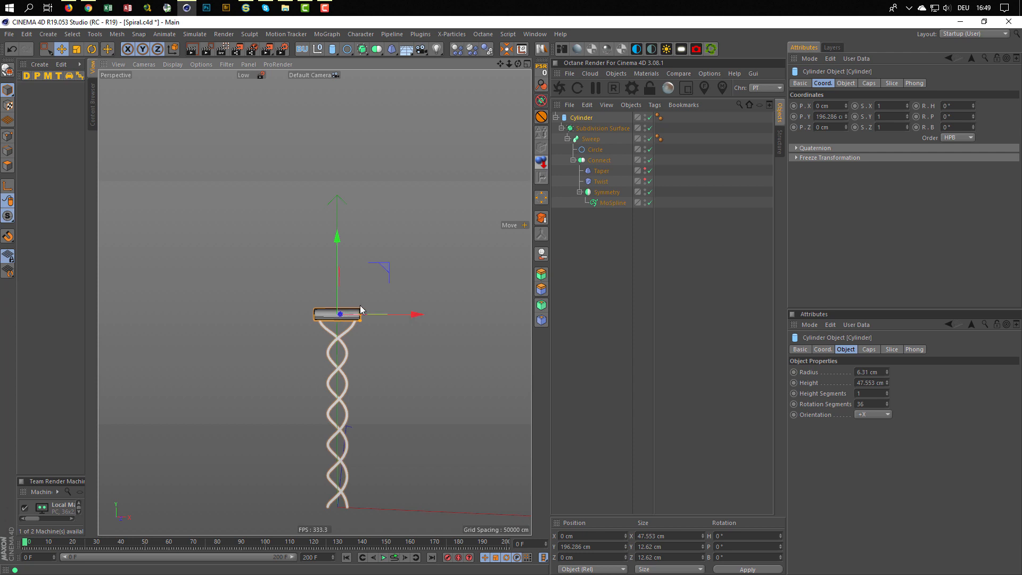
key("shift+F6")
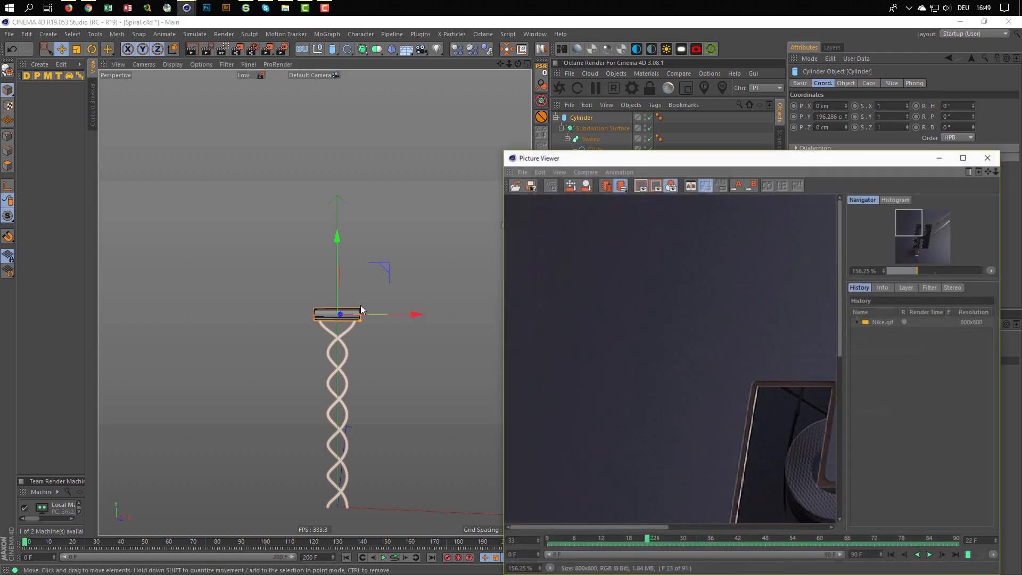
left_click_drag(713, 488, 654, 186)
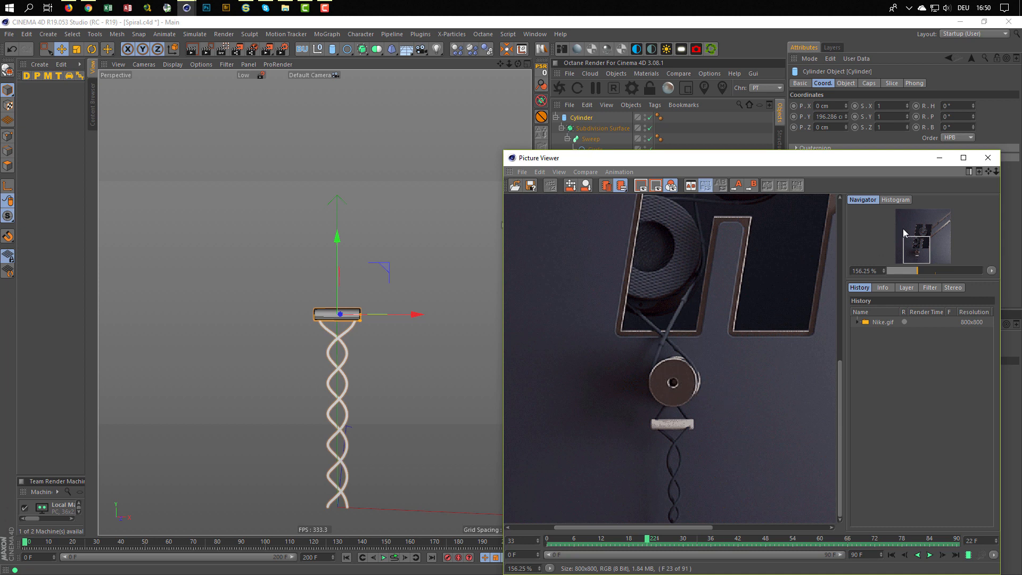
left_click(991, 160)
mouse_move(652, 540)
left_mouse_down()
mouse_move(767, 548)
mouse_move(724, 545)
mouse_move(734, 546)
left_mouse_up()
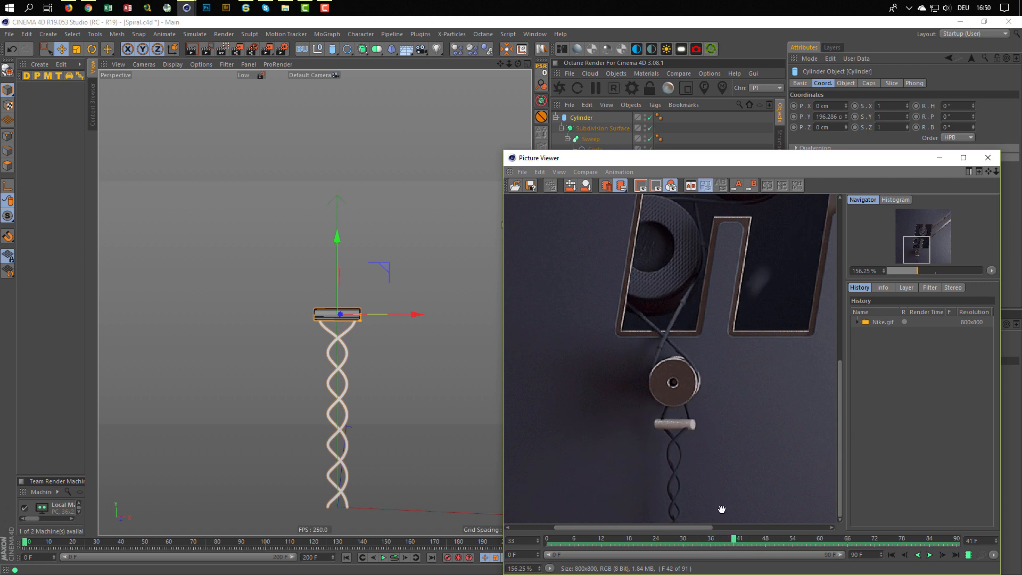
mouse_move(733, 540)
left_mouse_down()
mouse_move(557, 519)
mouse_move(746, 530)
mouse_move(528, 524)
left_mouse_up()
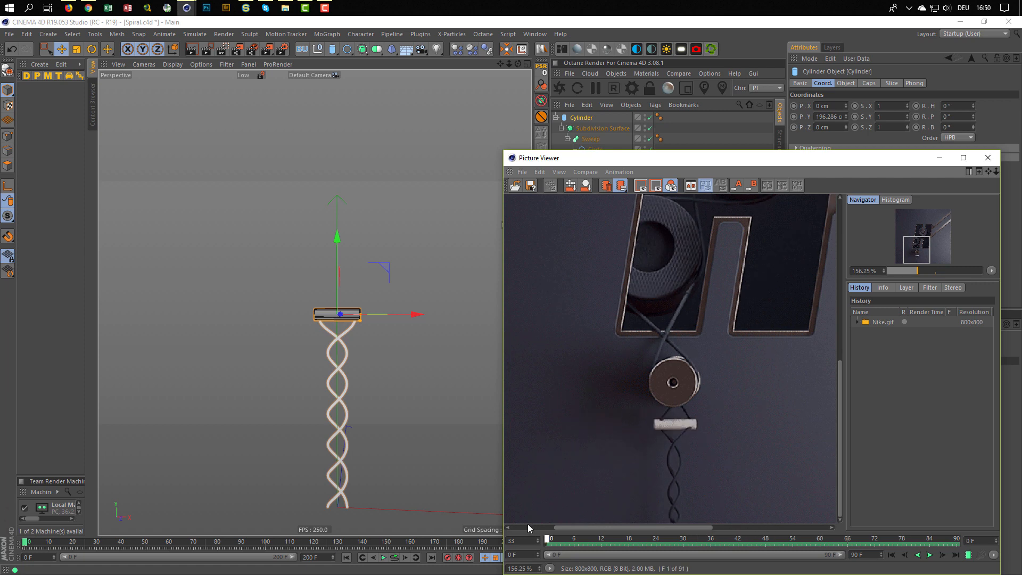
- Switch the viewport to the front view and close the Picture Viewer
middle_click(397, 352)
middle_click(410, 382)
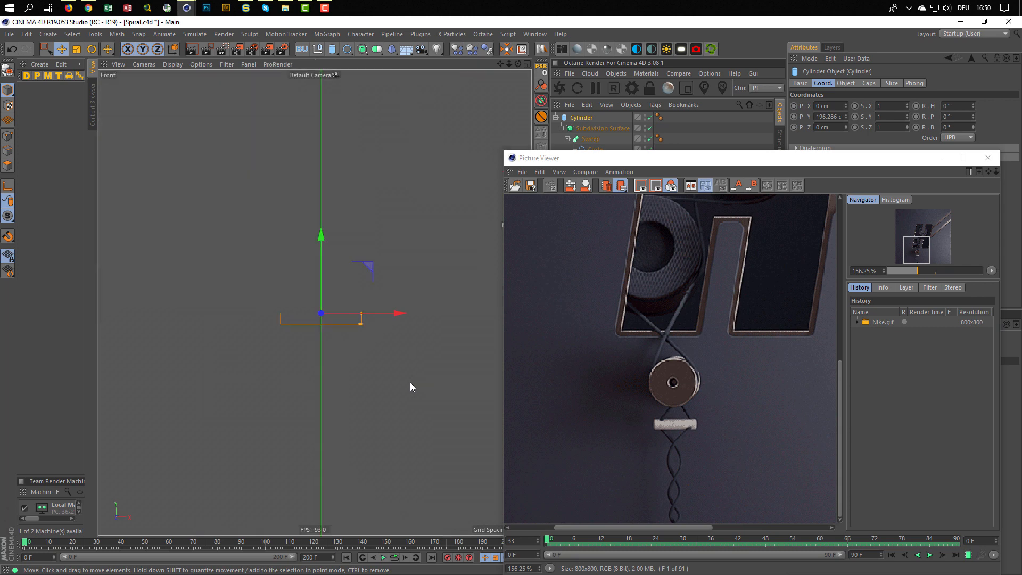
left_click(987, 158)
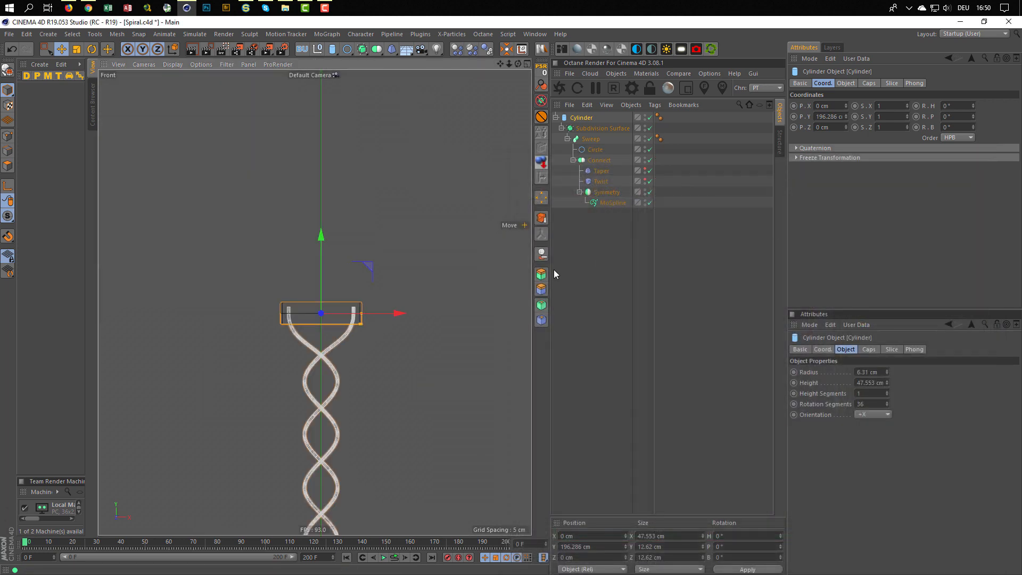
key("ctrl+s")
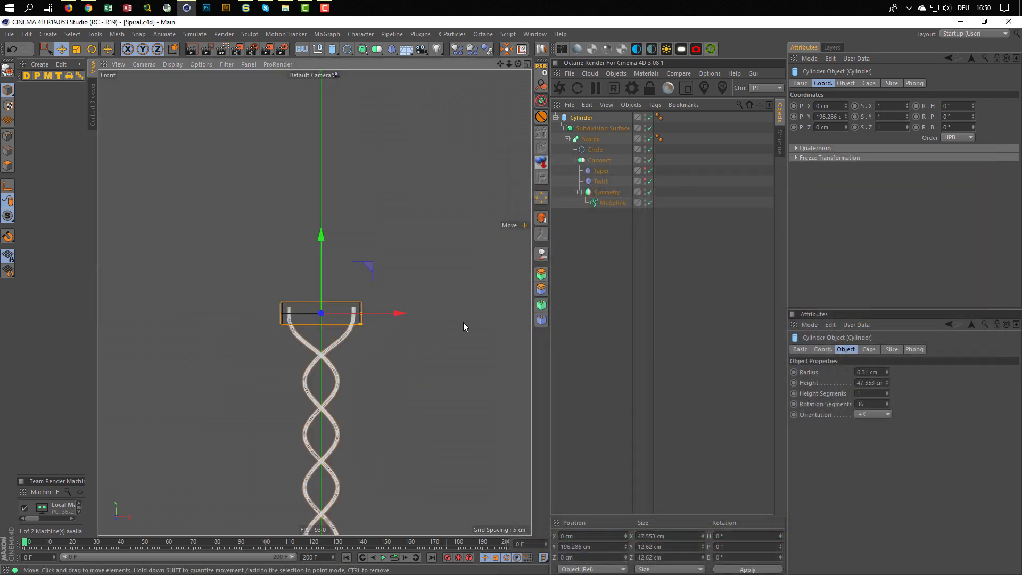
- Add a second cylinder, orient it along +X and set its radius to 2 cm
scroll(323, 313, "up", 3)
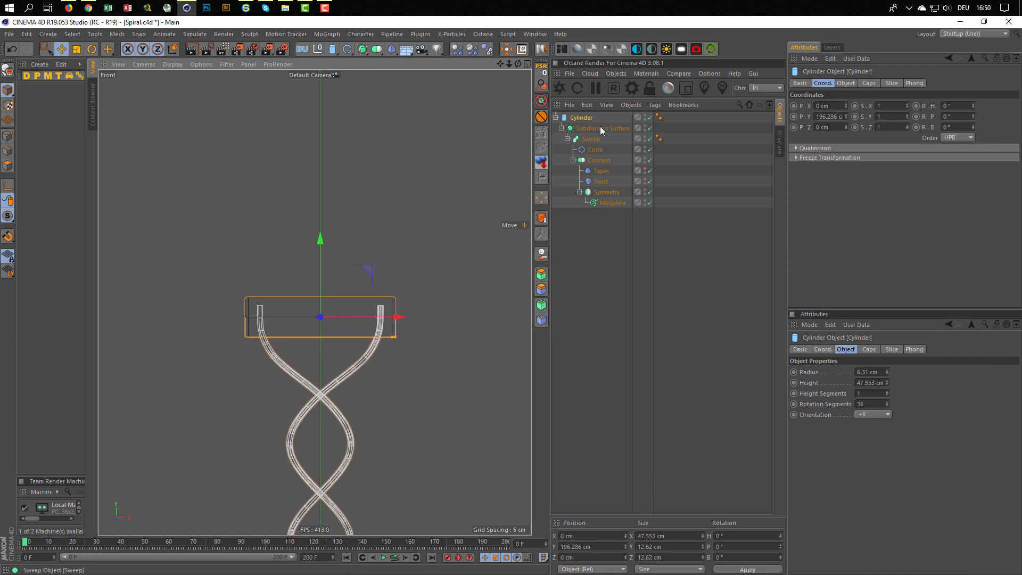
left_click(333, 50)
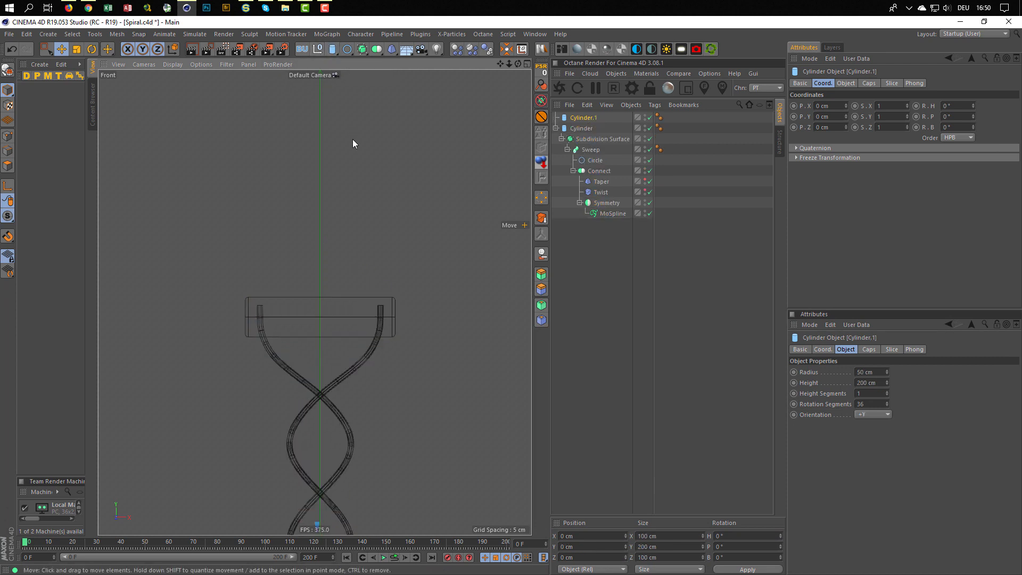
scroll(373, 325, "down", 5)
middle_click_drag(350, 346, 359, 200, "alt")
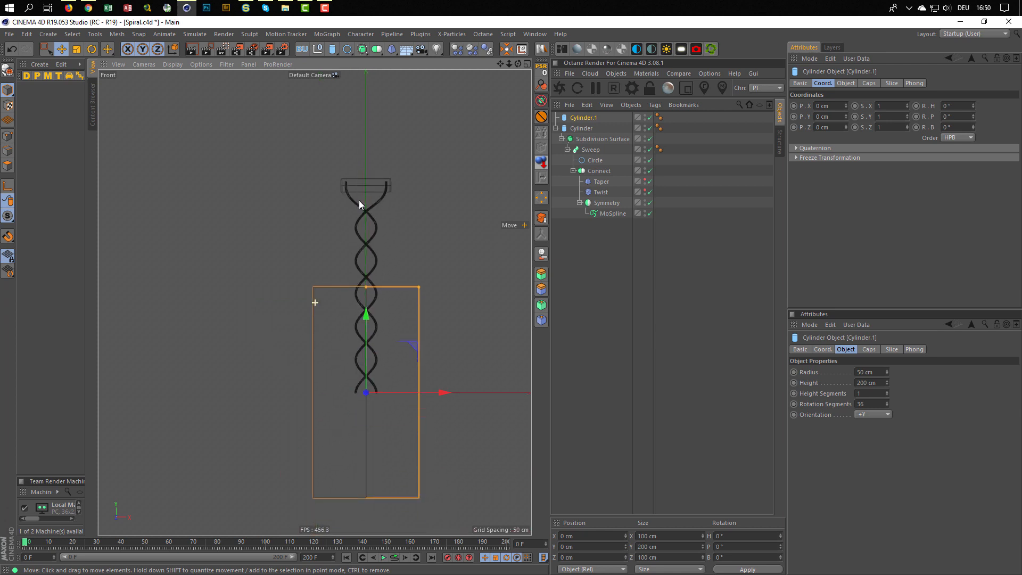
left_click(846, 84)
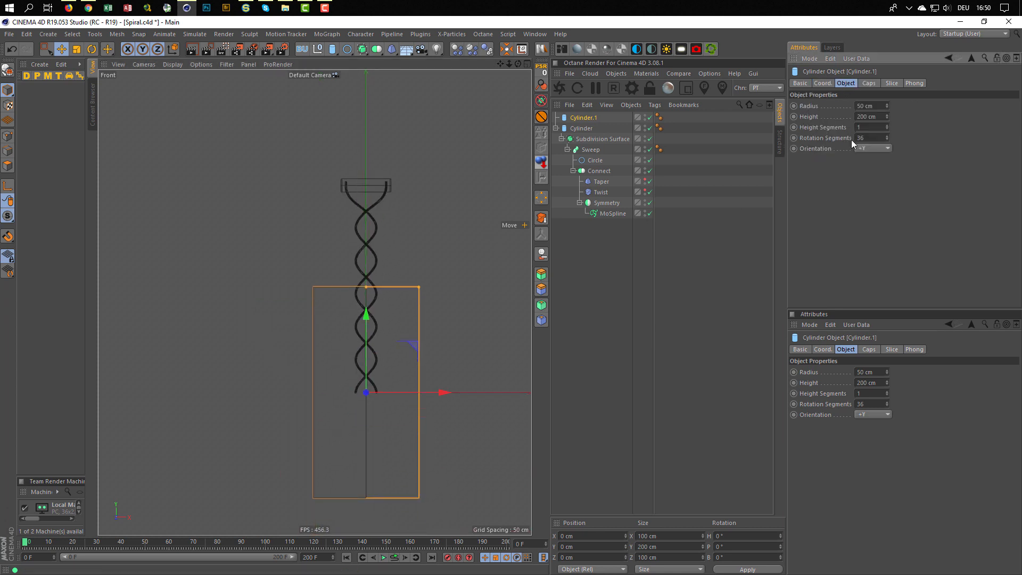
left_click(876, 159)
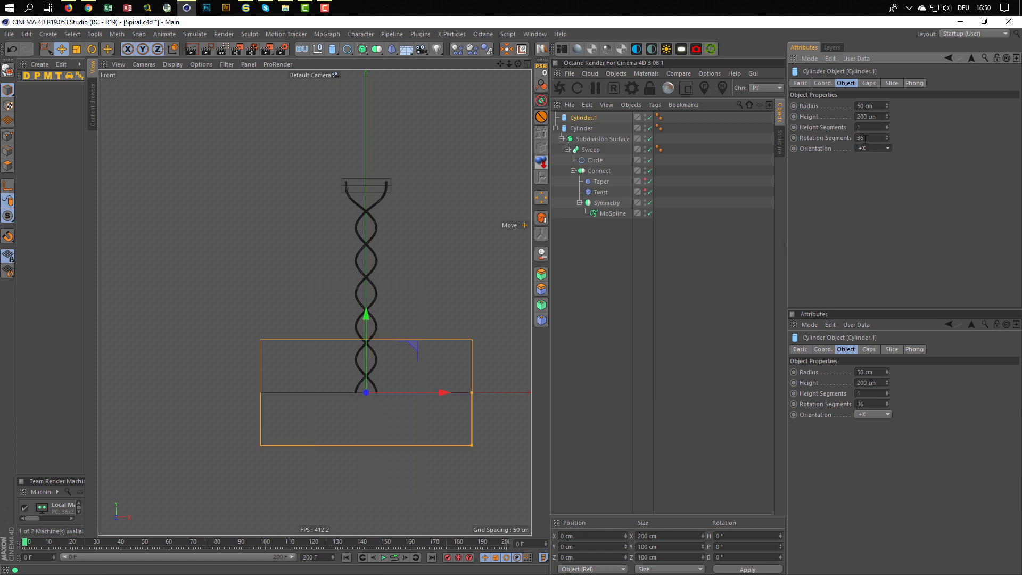
left_click(873, 105)
type("2")
key("Return")
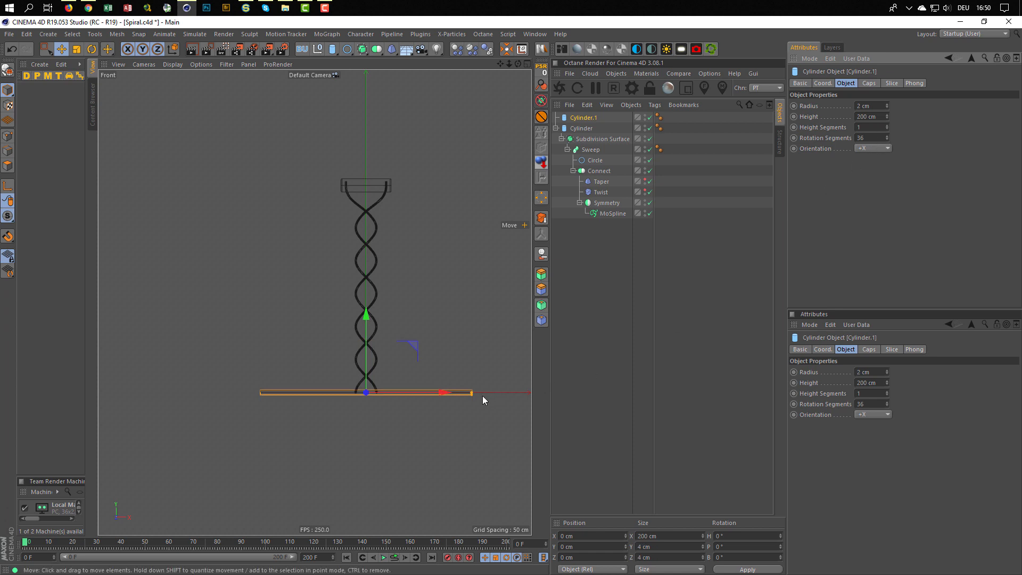
- Shorten the new cylinder to about 24.98 cm and raise it just above the crossbar, to X about 2.96 cm and Y about 205.2 cm
scroll(481, 391, "up", 3)
left_click_drag(473, 389, 316, 379)
middle_click_drag(315, 379, 350, 480, "alt")
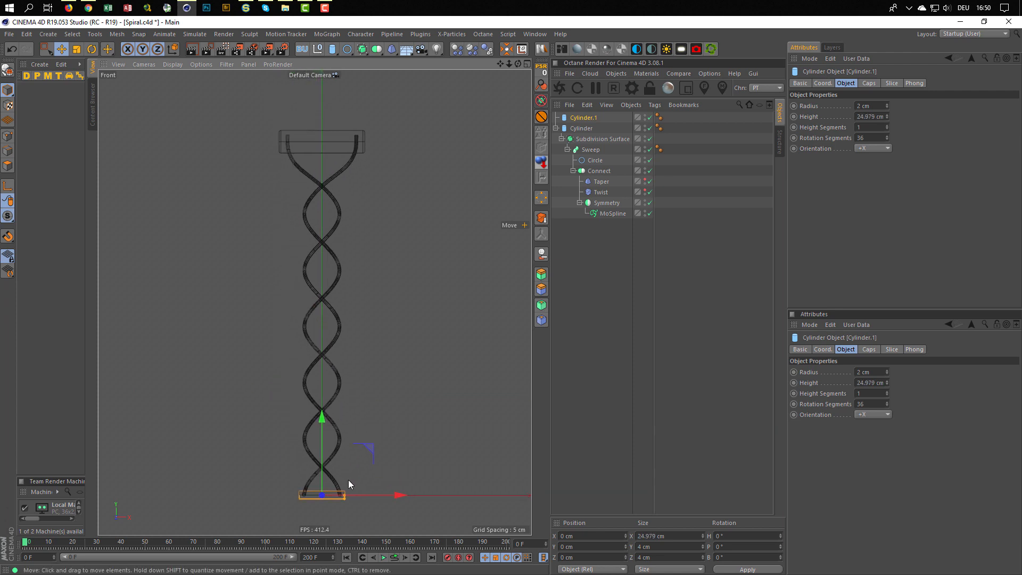
left_click_drag(376, 451, 371, 96)
middle_click_drag(371, 96, 365, 345, "alt")
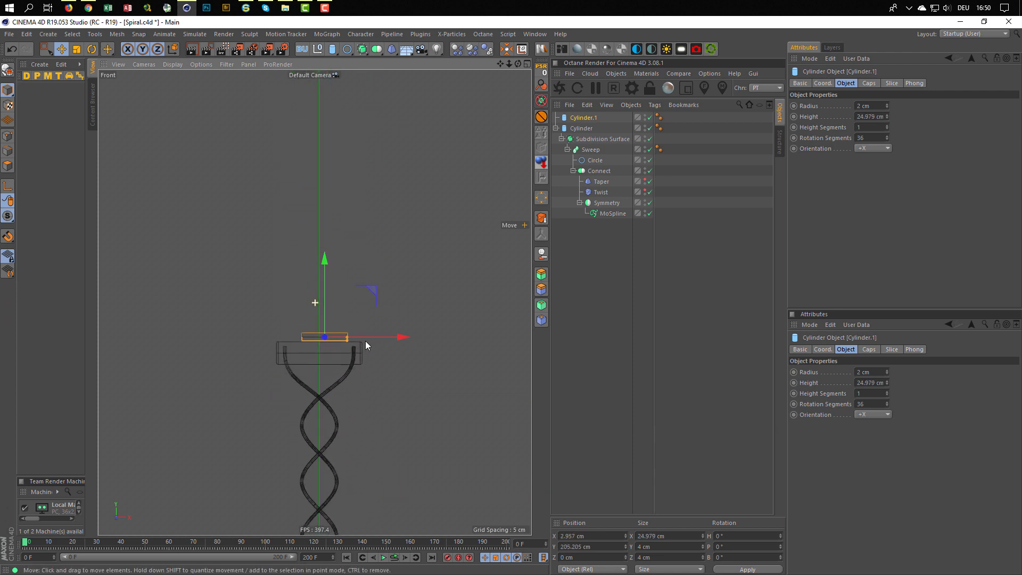
scroll(343, 337, "up", 4)
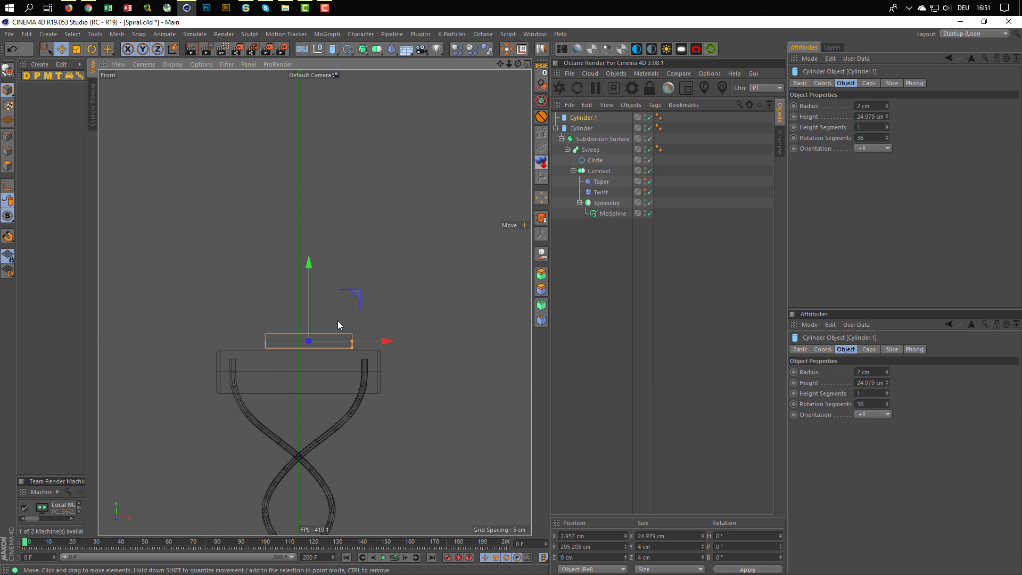
- Rotate the small cylinder to a bank of -45° and place it above the left strand end, at X about -11.24 cm and Y about 208.6 cm
key("r")
left_click_drag(349, 326, 264, 263)
key("e")
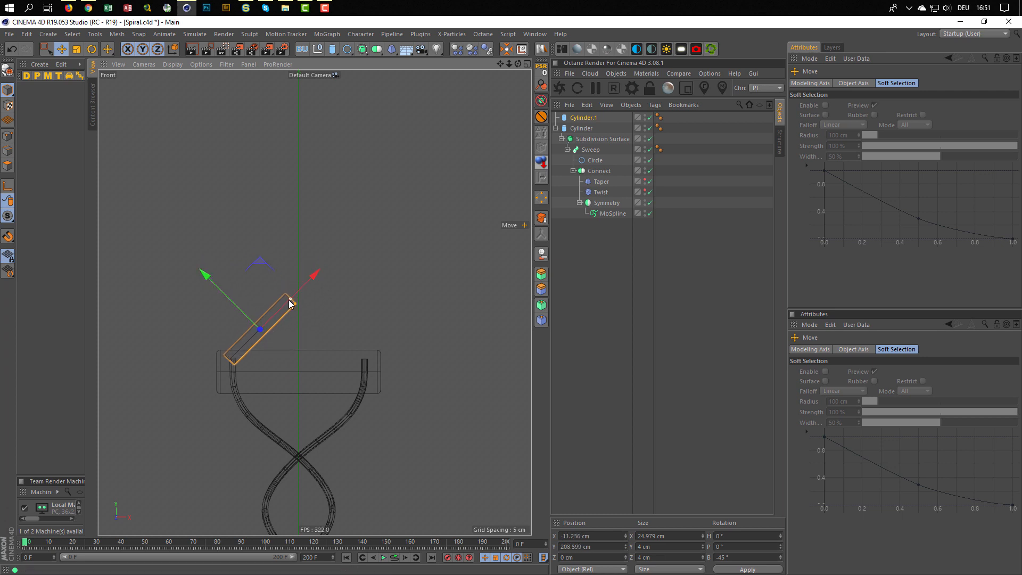
- Lengthen the slanted cylinder to about 34.75 cm and set its radius to 1 cm
left_click_drag(289, 299, 306, 289)
left_click(569, 119)
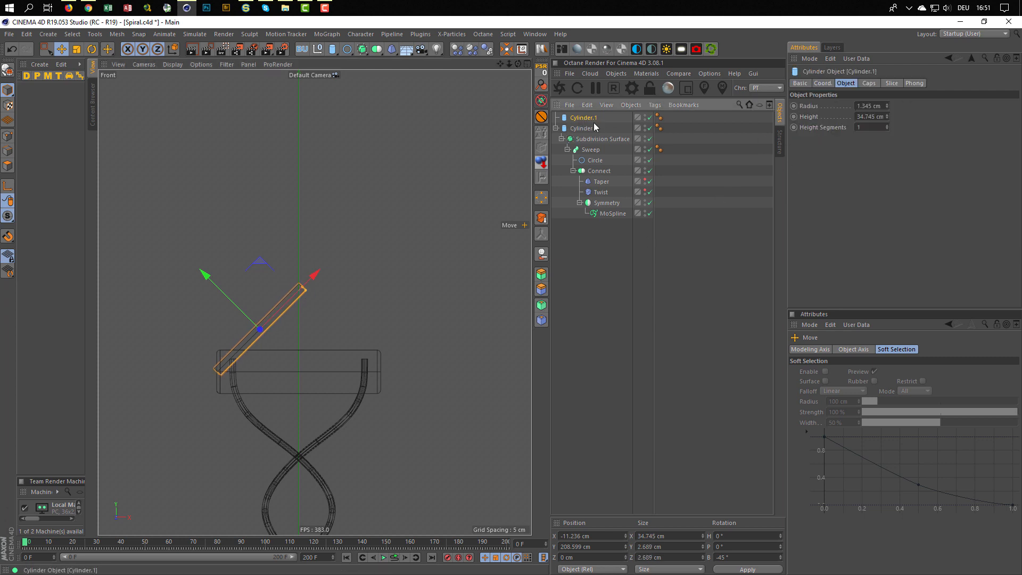
left_click(878, 105)
type("1")
key("Return")
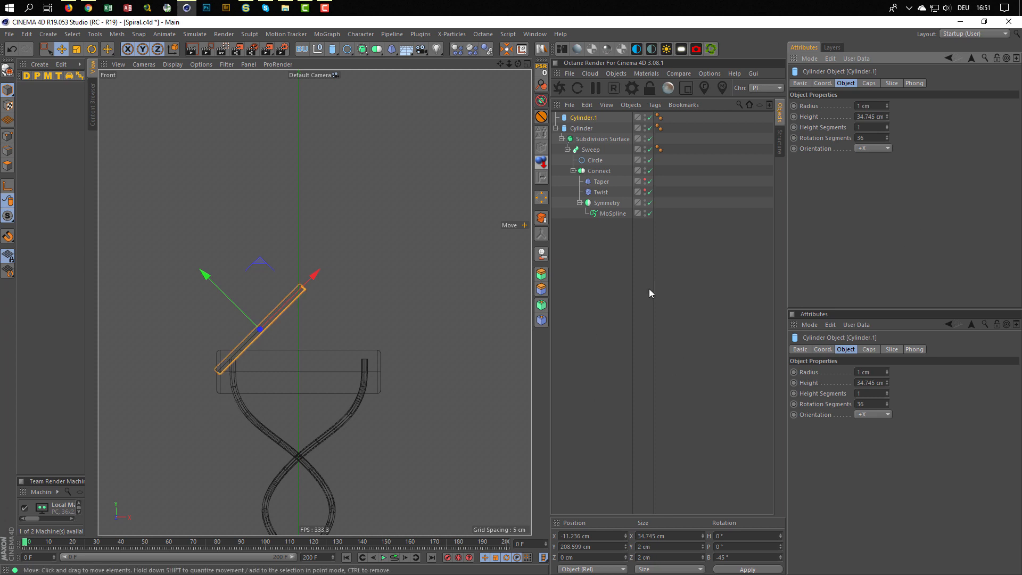
- Try heights of 35 cm and 30 cm on the slanted cylinder, and shift it to X about -9.54 cm and Y about 210.91 cm
double_click(872, 116)
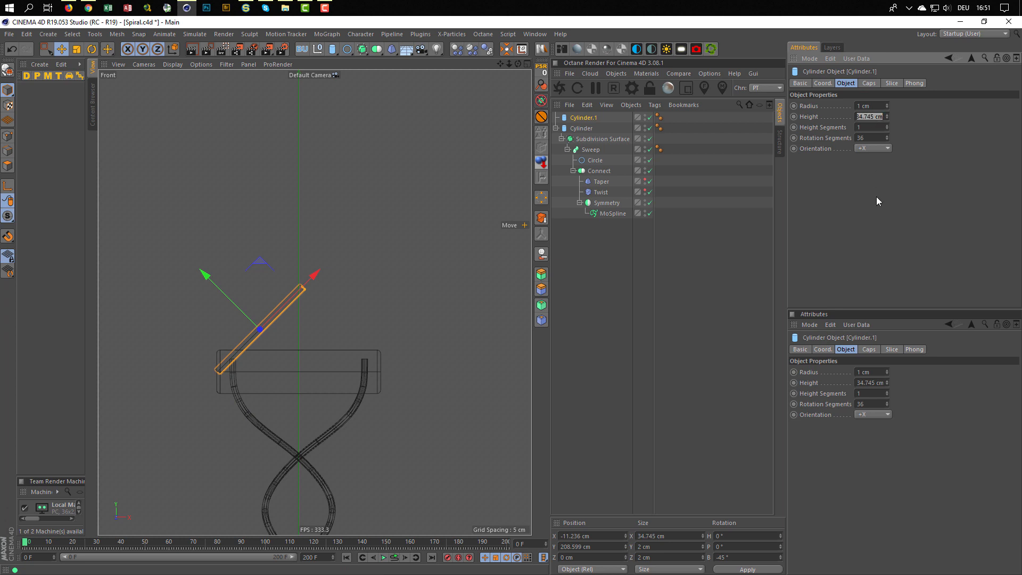
type("35")
key("Return")
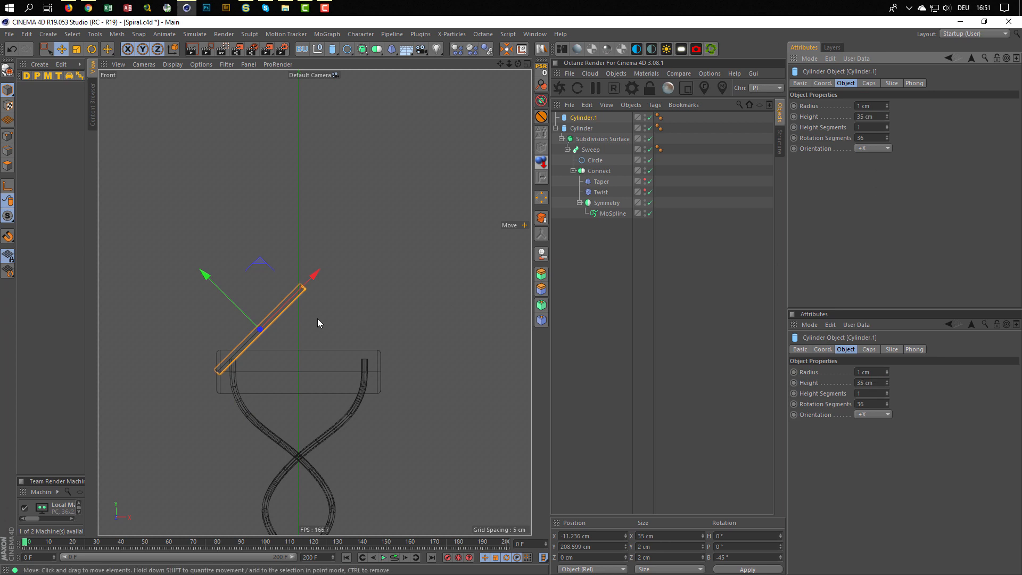
left_click_drag(885, 115, 783, 123)
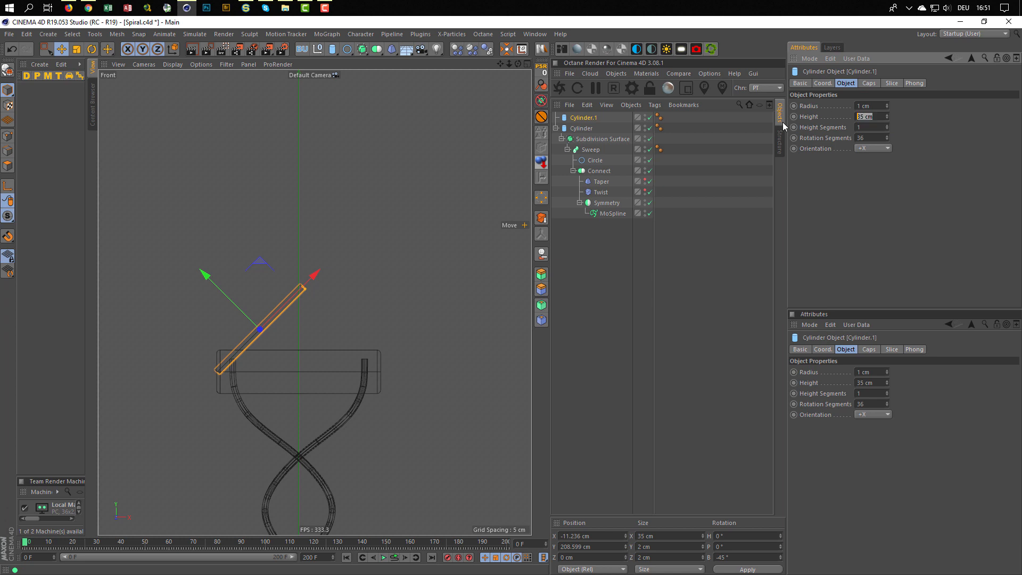
type("30")
key("Return")
left_click_drag(263, 263, 270, 254)
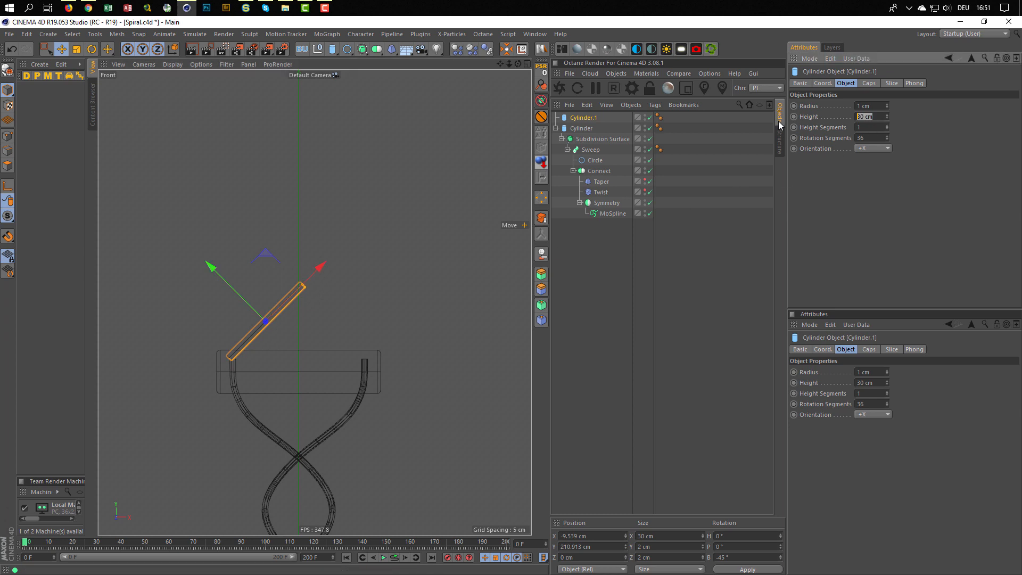
- Set the slanted cylinder's height to 25 cm and seat it on the left strand end, at X about -11.39 cm and Y about 208.91 cm
type("25")
key("Return")
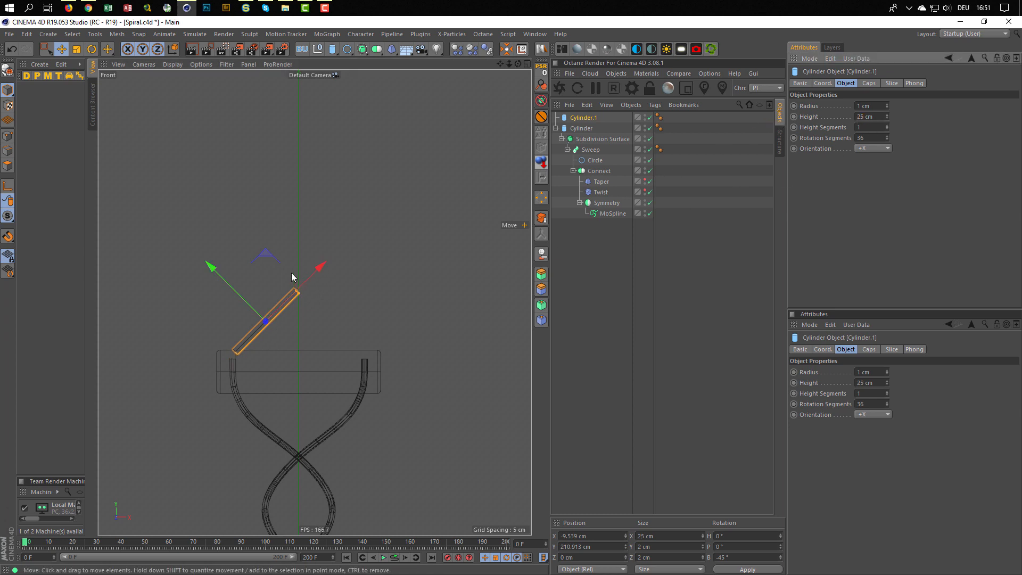
left_click_drag(265, 257, 259, 262)
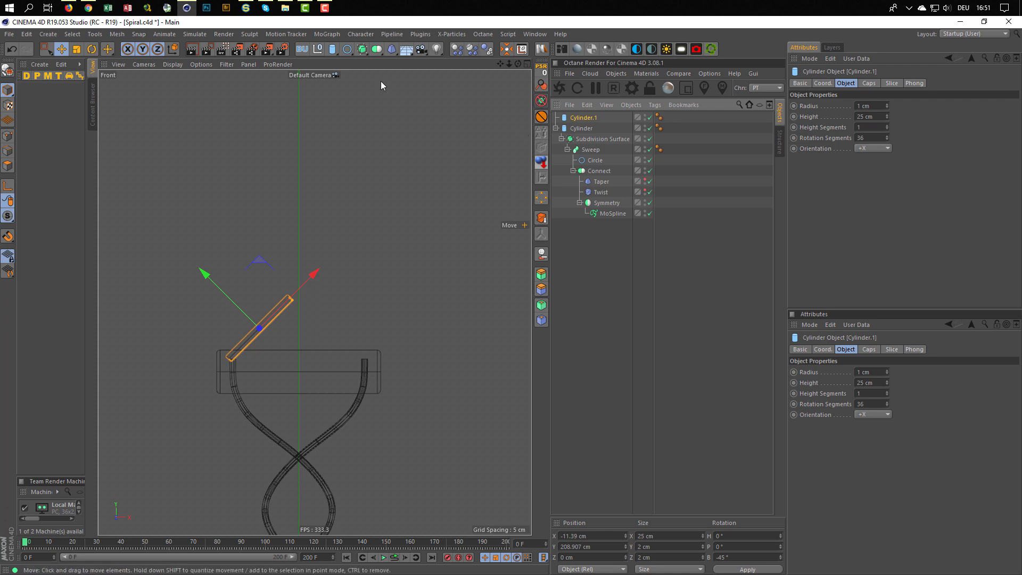
left_click(376, 48)
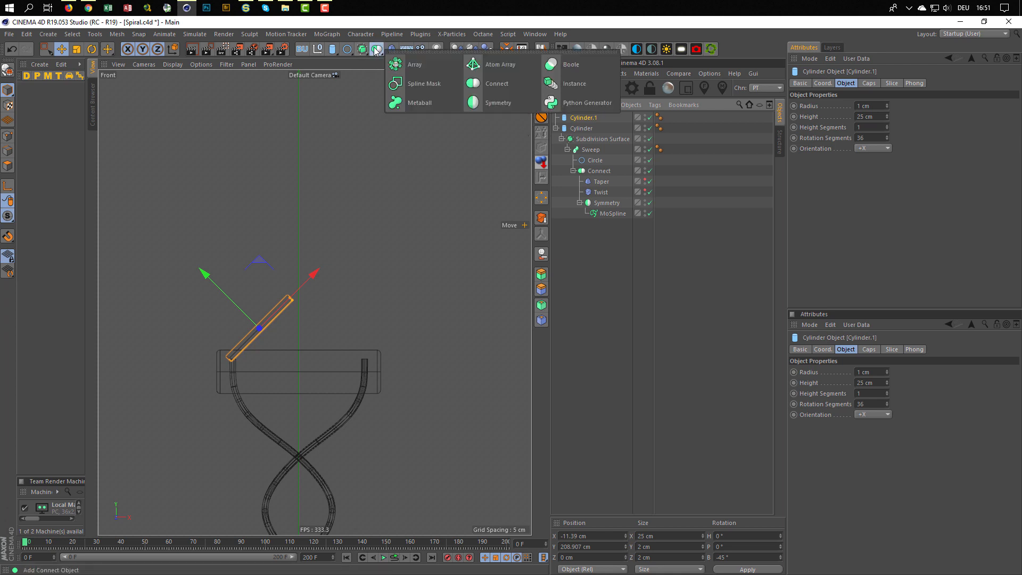
left_click(485, 84)
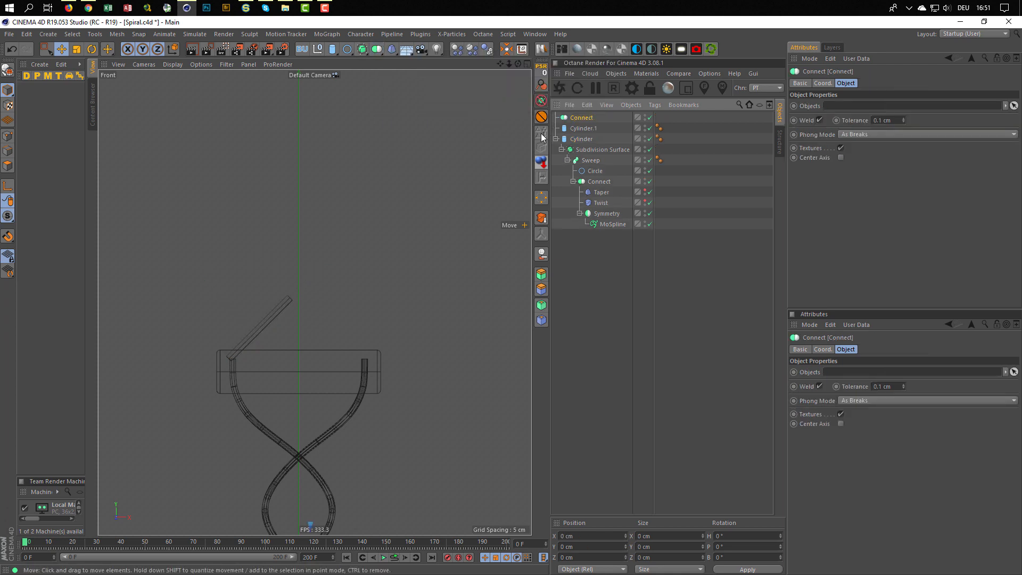
left_click_drag(583, 117, 583, 117)
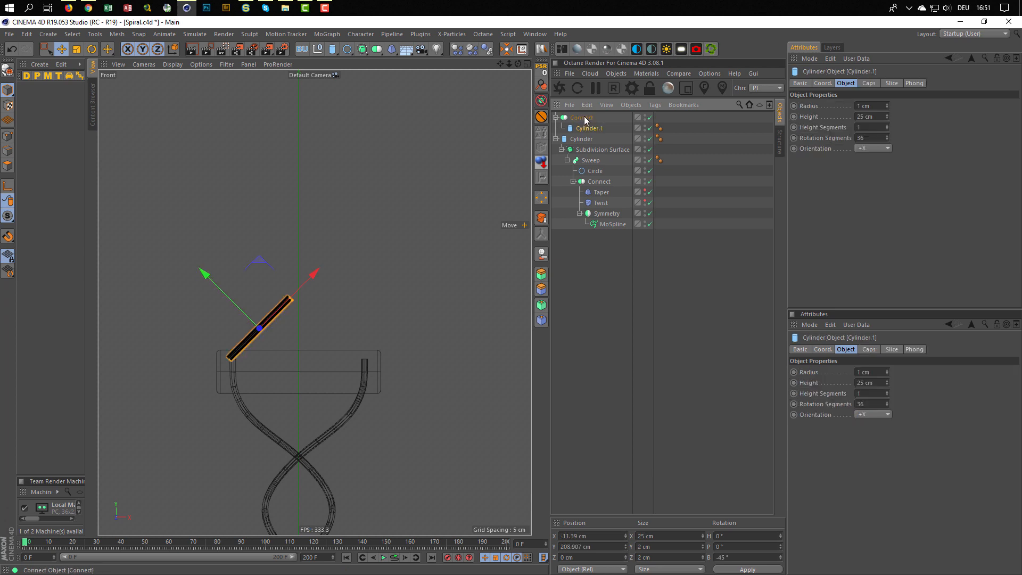
left_click(582, 117)
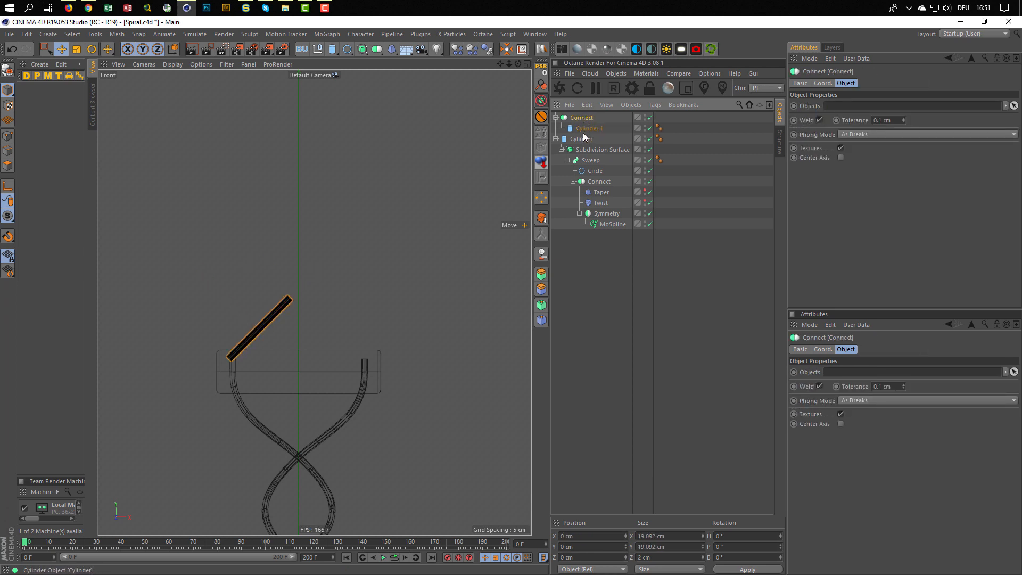
left_click_drag(579, 129, 577, 132)
left_click(579, 118)
key("Delete")
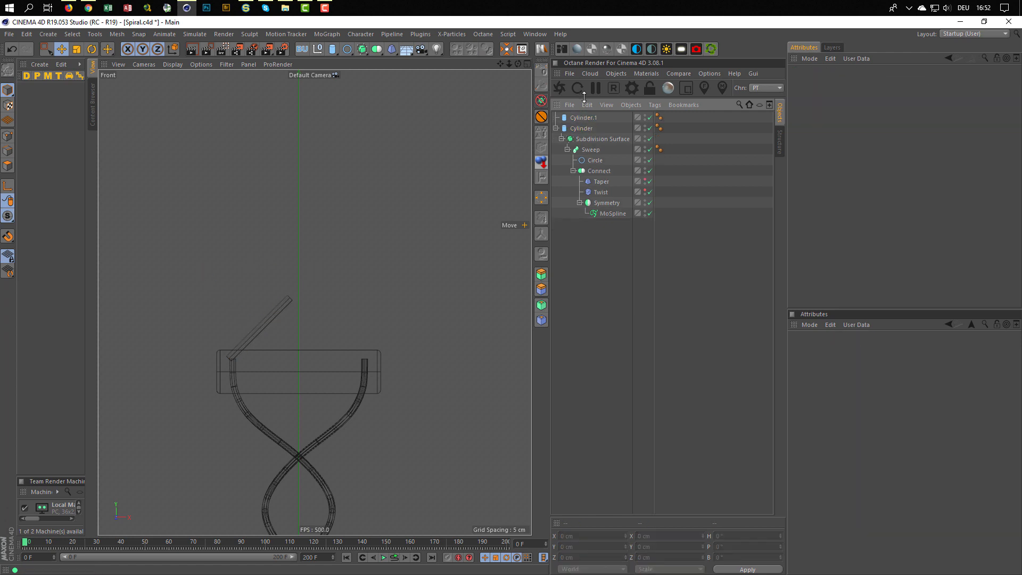
- Mirror the slanted cylinder with a Symmetry object on the ZY plane, and make the Symmetry a child of the crossbar cylinder
left_click(377, 48)
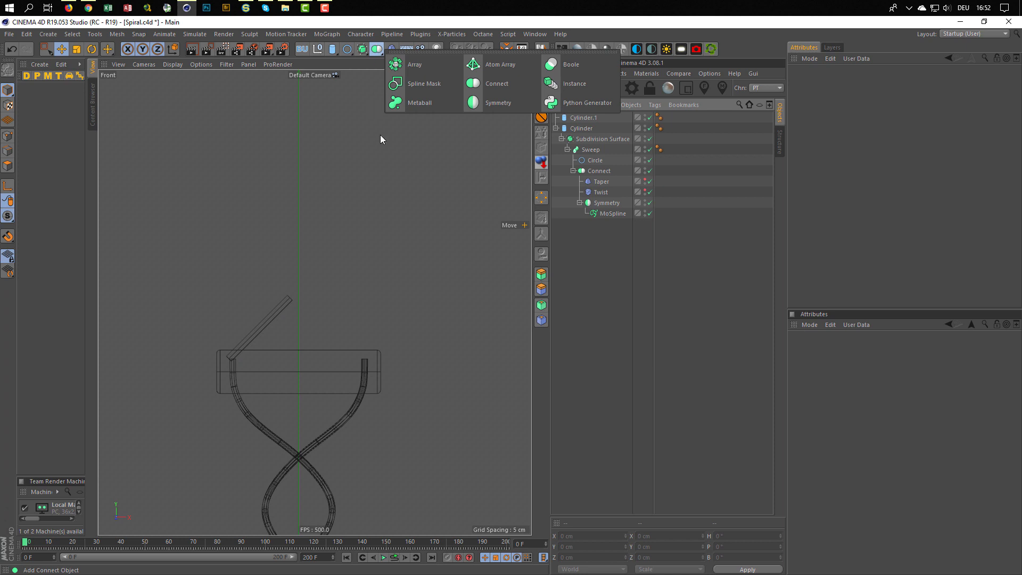
left_click(495, 104)
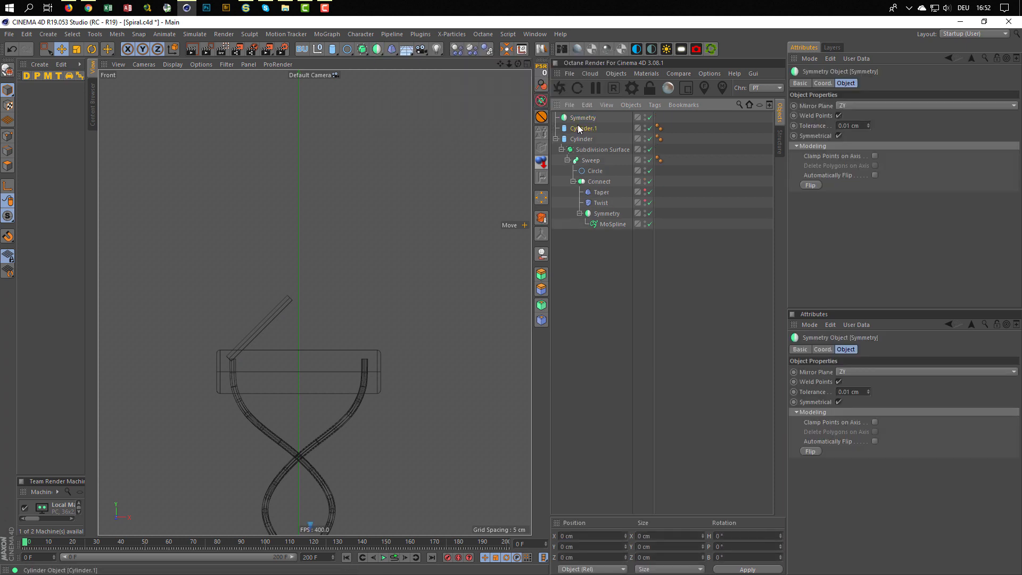
left_click_drag(585, 118, 586, 118)
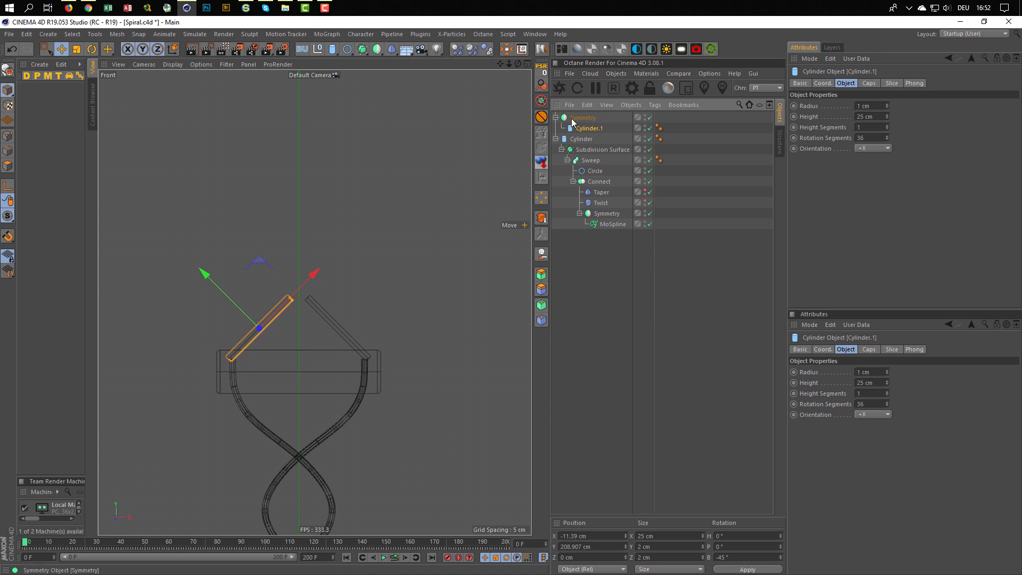
left_click_drag(583, 118, 589, 142)
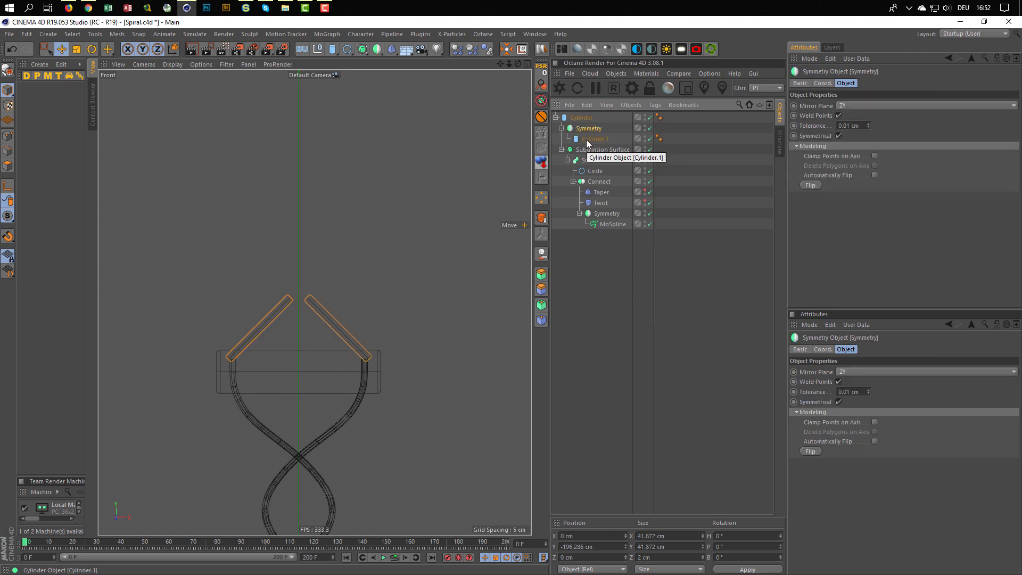
- Return to the perspective view and add another cylinder primitive at the top level of the scene
middle_click(363, 254)
middle_click(263, 238)
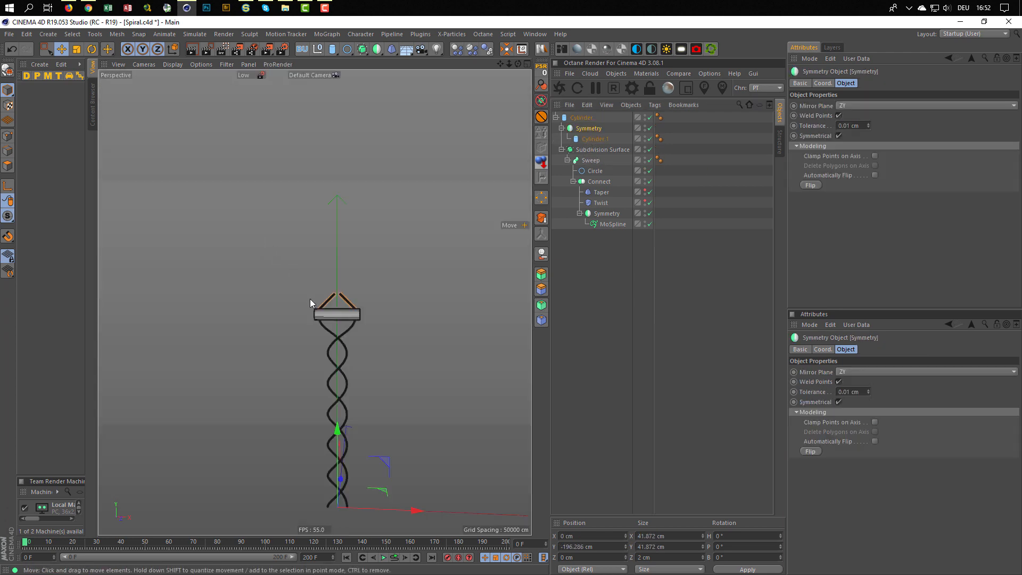
scroll(335, 297, "up", 5)
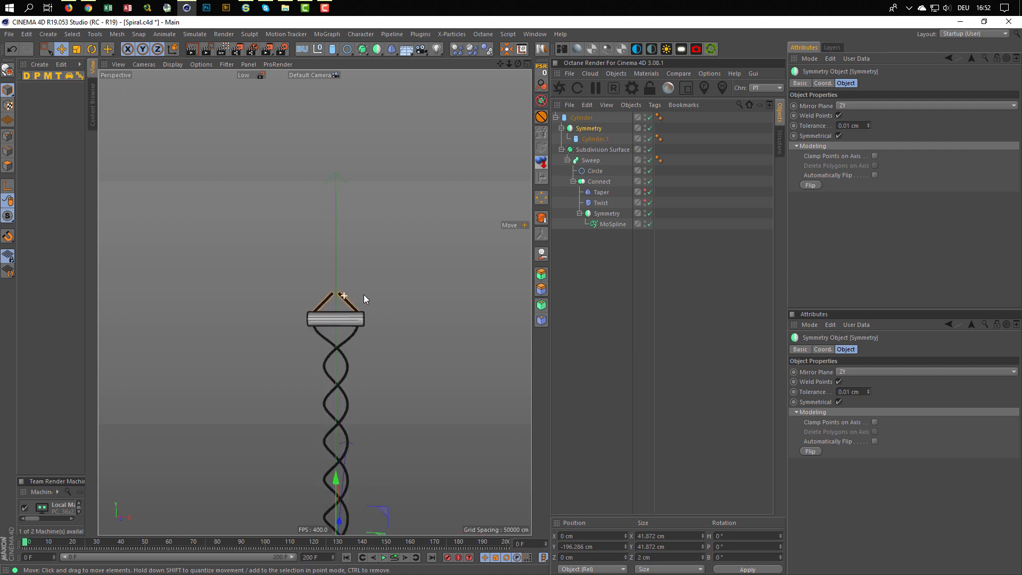
left_click(332, 49)
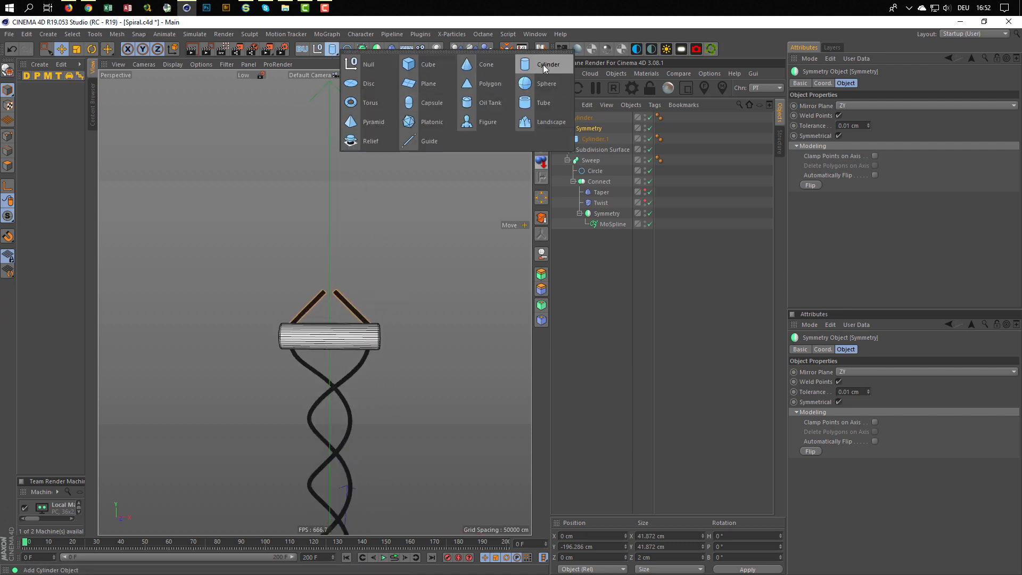
left_click(543, 65)
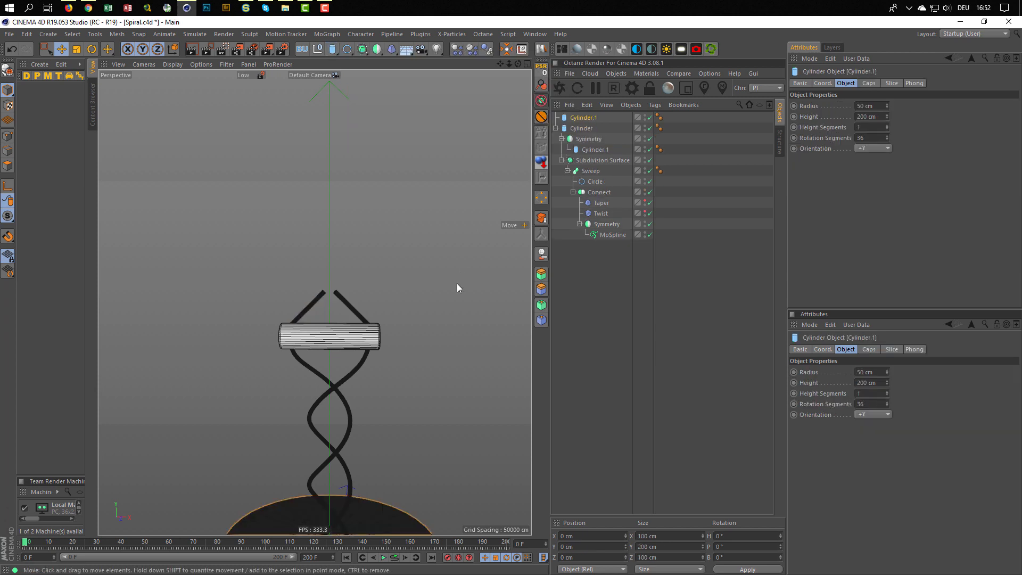
scroll(405, 340, "down", 5)
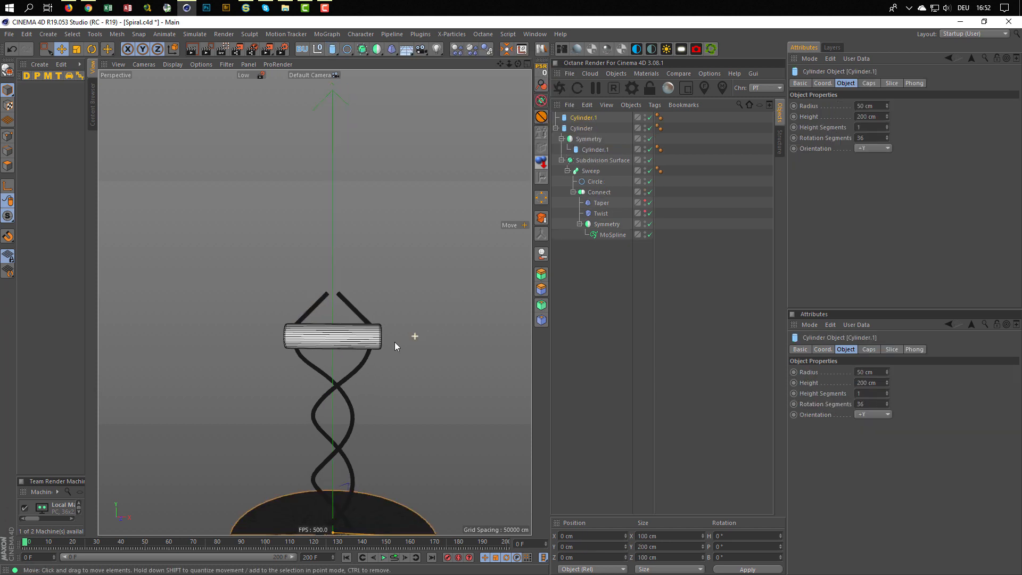
- Orient the new top-level cylinder along +Z and raise it above the slanted cords, to Y about 269.72 cm
left_click(864, 148)
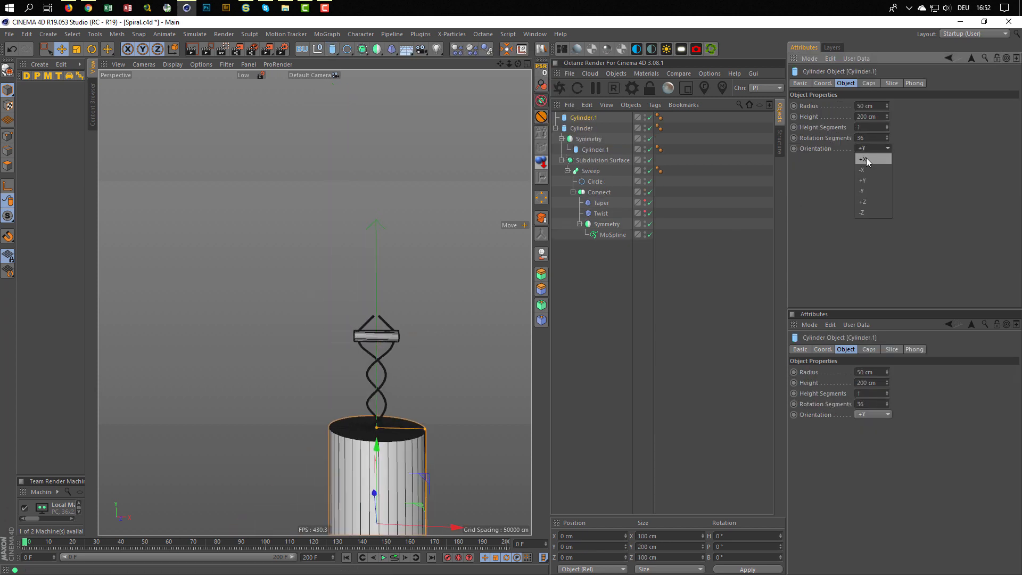
left_click(863, 201)
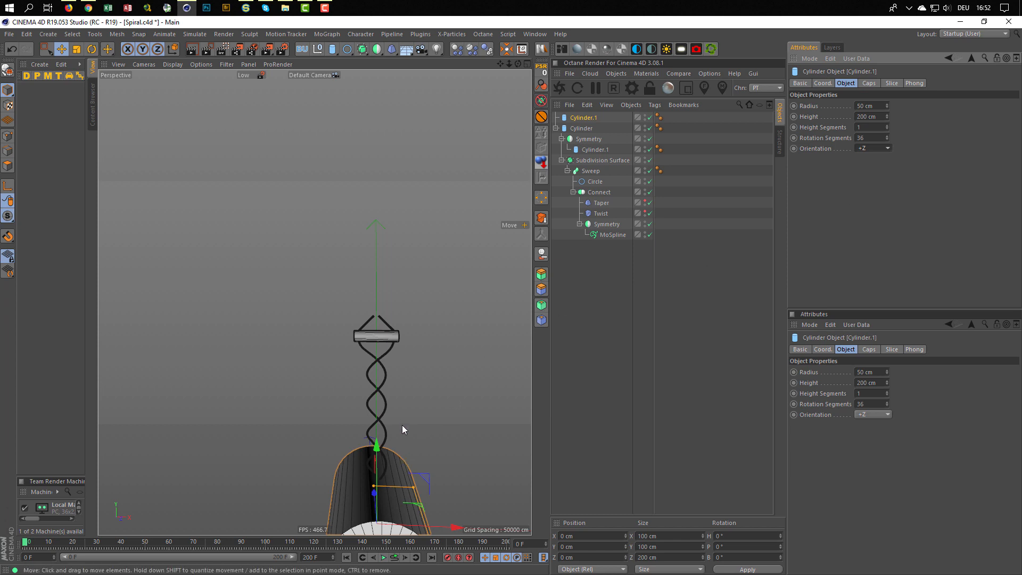
left_click_drag(401, 425, 349, 295, "alt")
left_click_drag(340, 360, 338, 304)
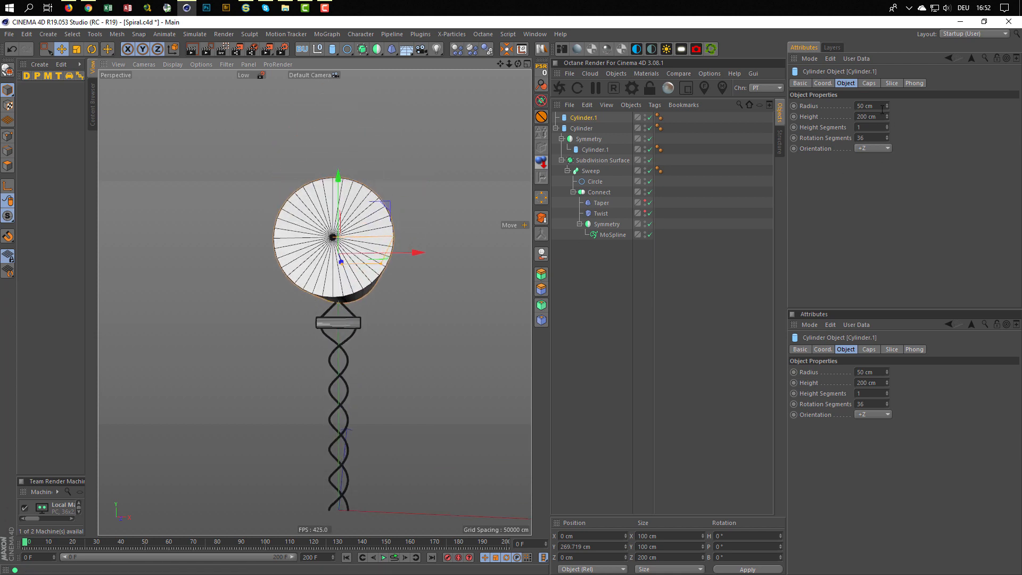
- In the front view, shrink the new cylinder to a radius of about 24.4 cm and lower it to Y about 239.88 cm
key("F4")
scroll(409, 382, "down", 4)
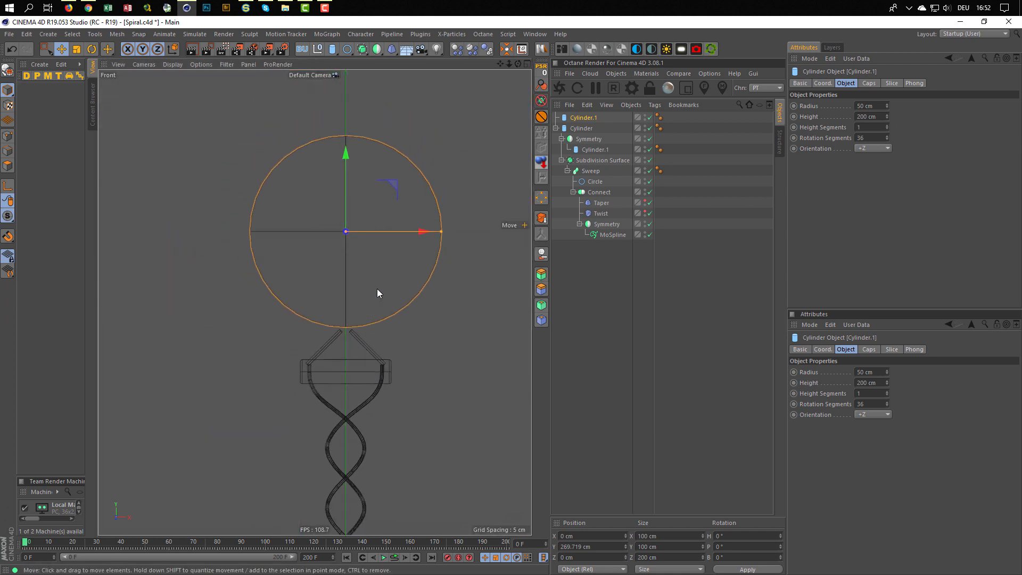
left_click_drag(442, 230, 391, 247)
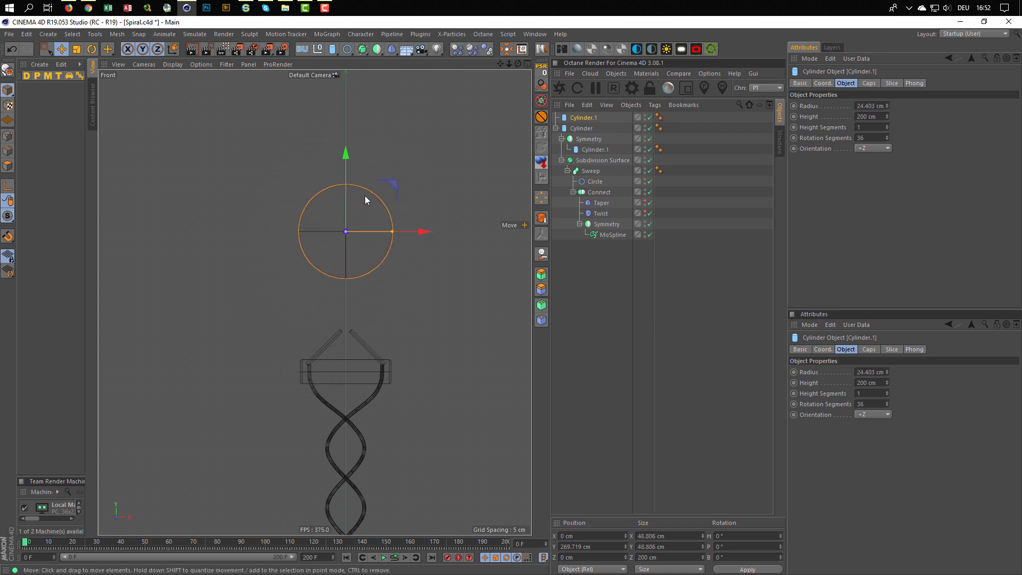
left_click_drag(346, 155, 350, 212)
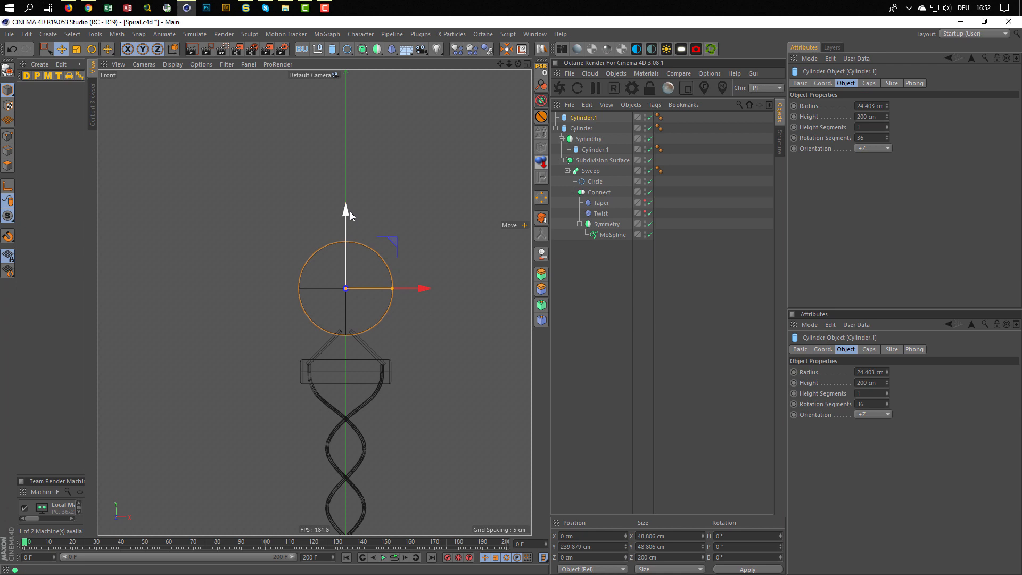
- Set the upper cylinder's height to 10 cm and return to the perspective view
left_click(875, 106)
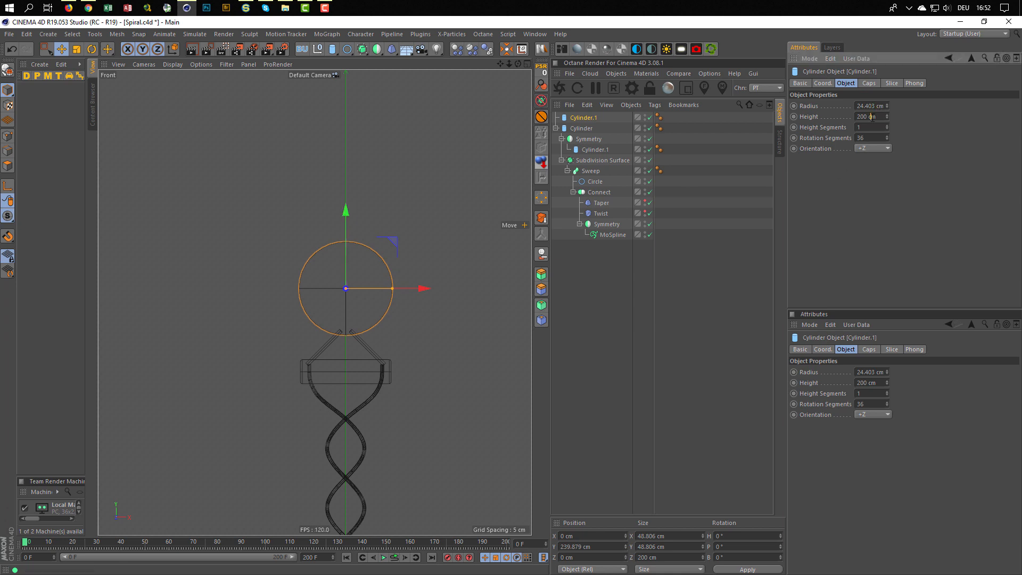
double_click(872, 117)
type("10")
key("Return")
middle_click(528, 319)
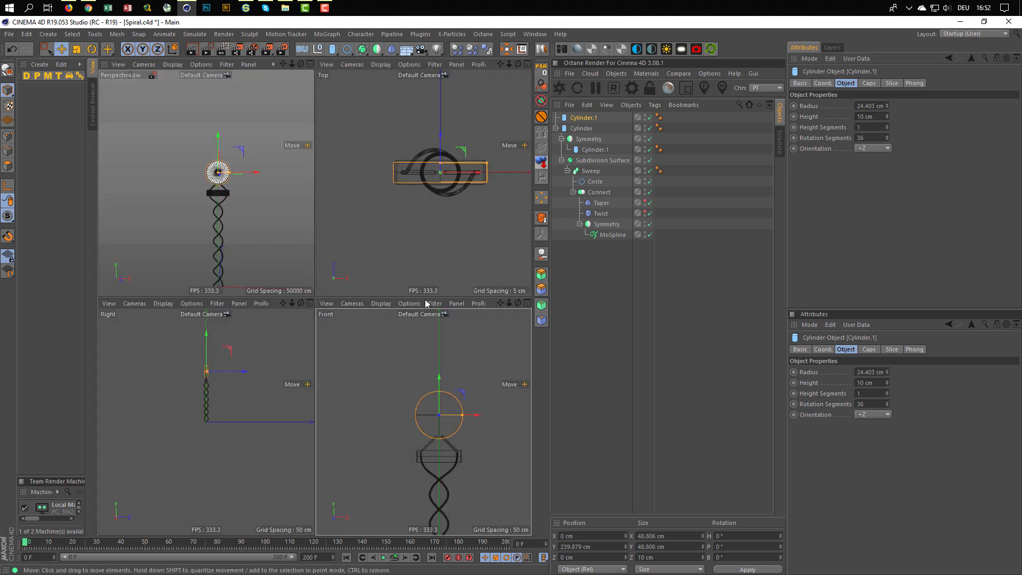
middle_click(254, 212)
middle_click_drag(376, 260, 349, 274, "alt")
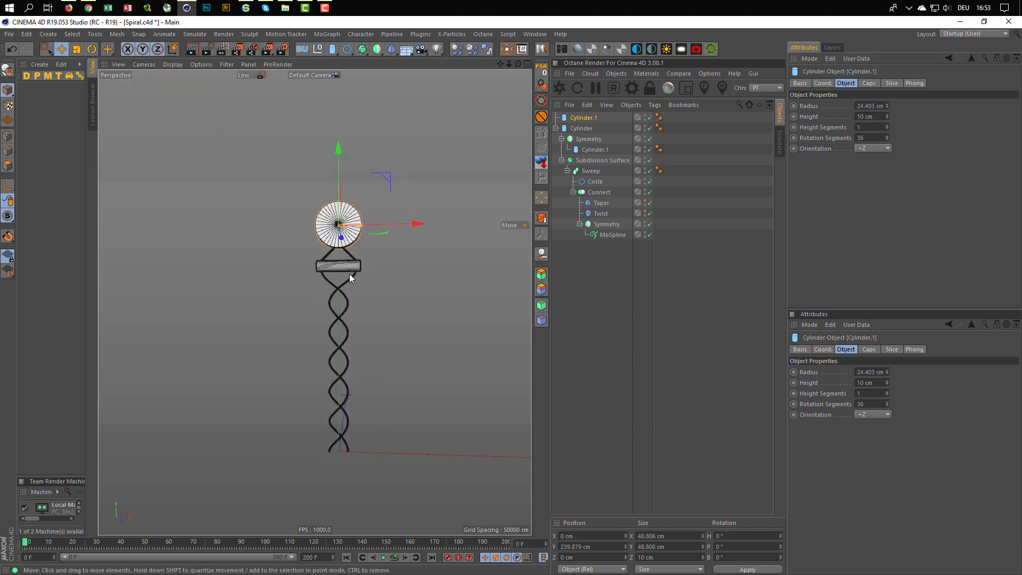
- Rotate the crossbar cylinder with its attached rope to a heading of 273° and inspect the cords' junction with the disc
left_click(588, 129)
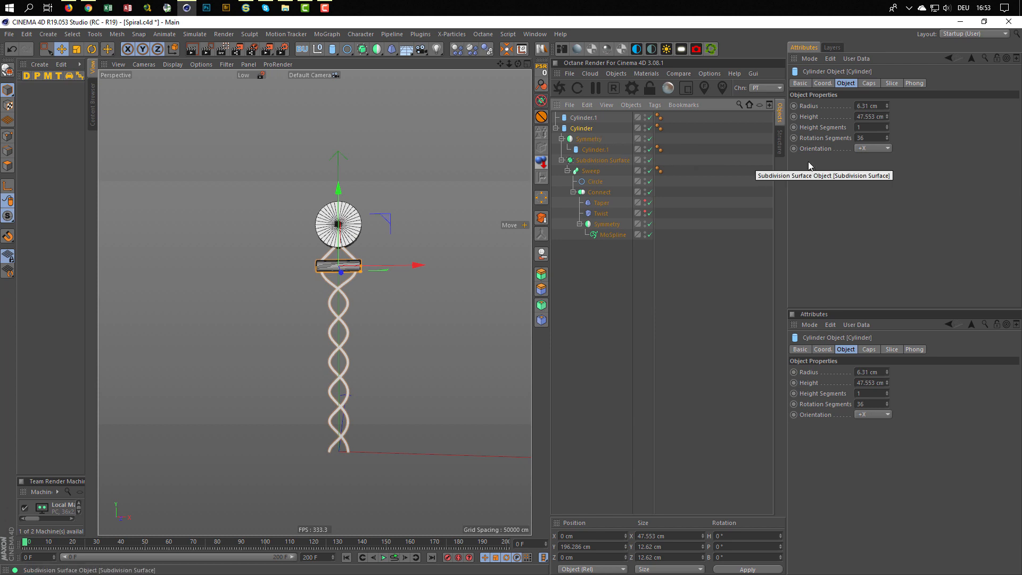
left_click(822, 83)
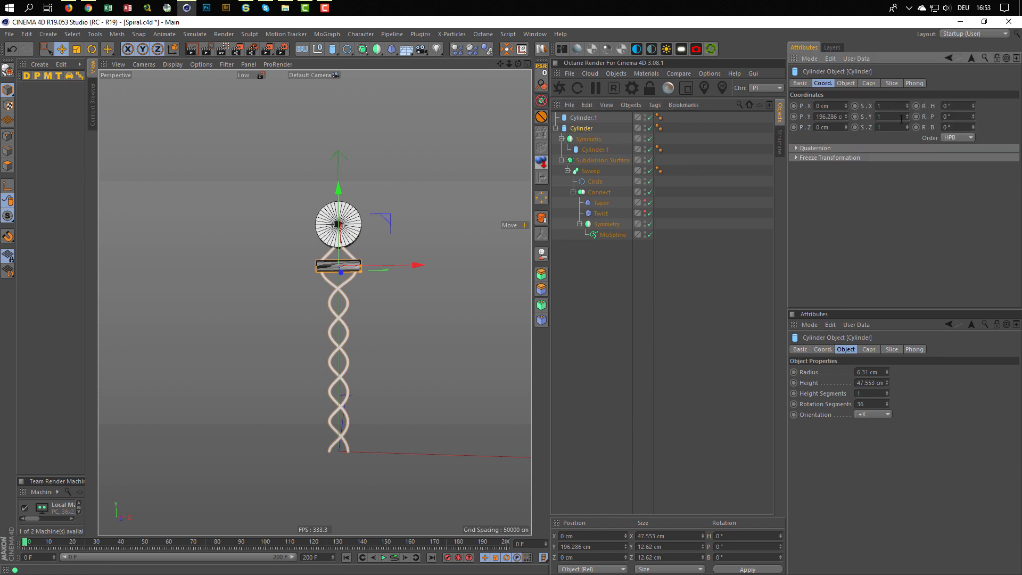
left_click_drag(974, 106, 1019, 104)
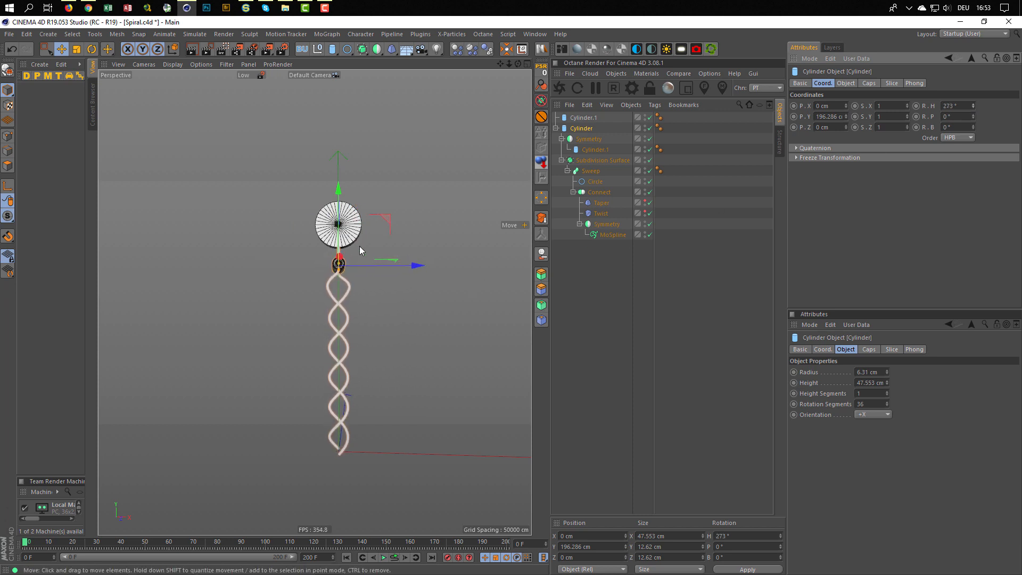
scroll(417, 235, "up", 6)
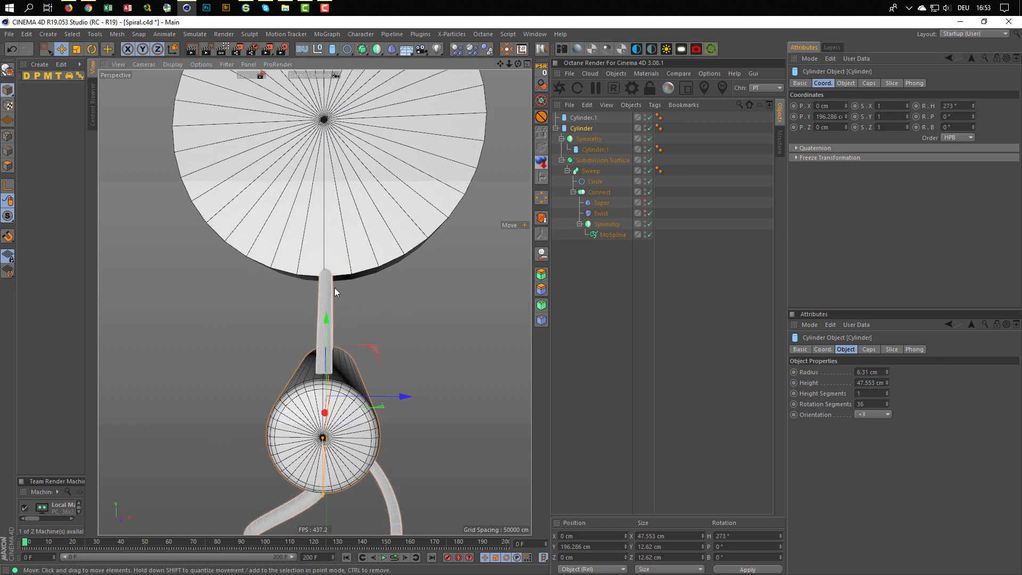
- Raise the upper disc cylinder to Y about 242.58 cm so it sits on the tips of the cords
left_click(584, 118)
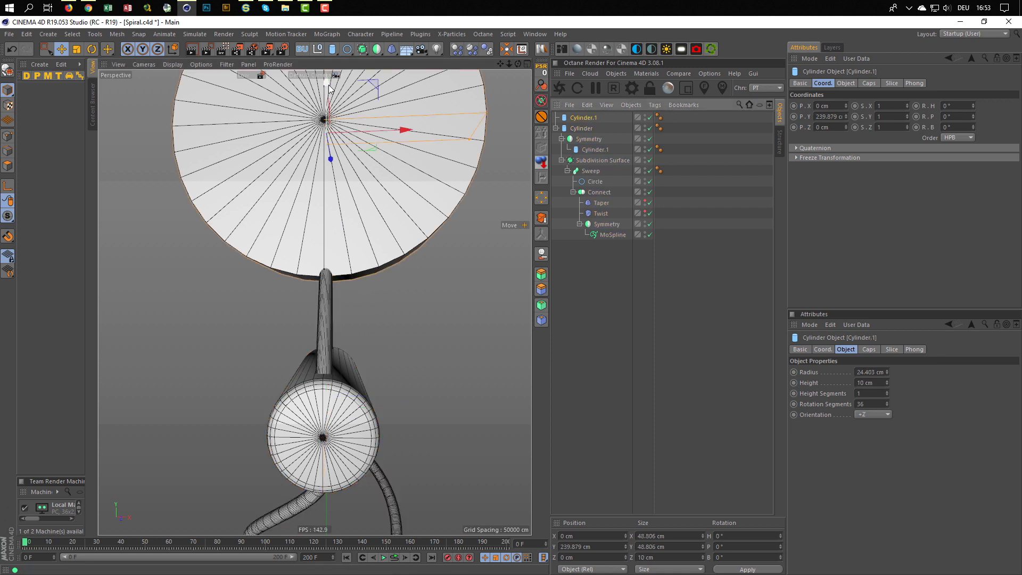
left_click_drag(329, 88, 328, 69)
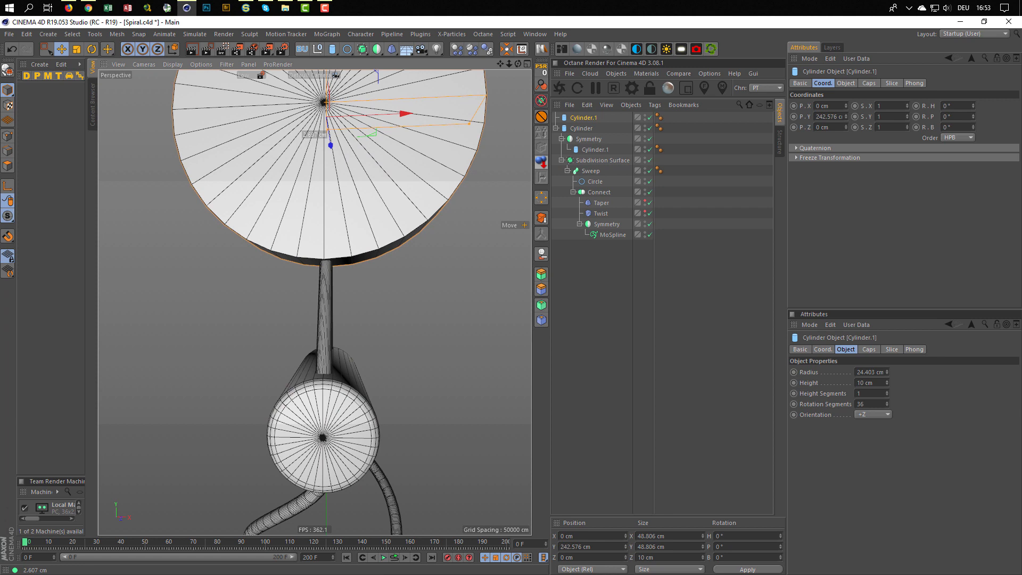
scroll(298, 292, "down", 5)
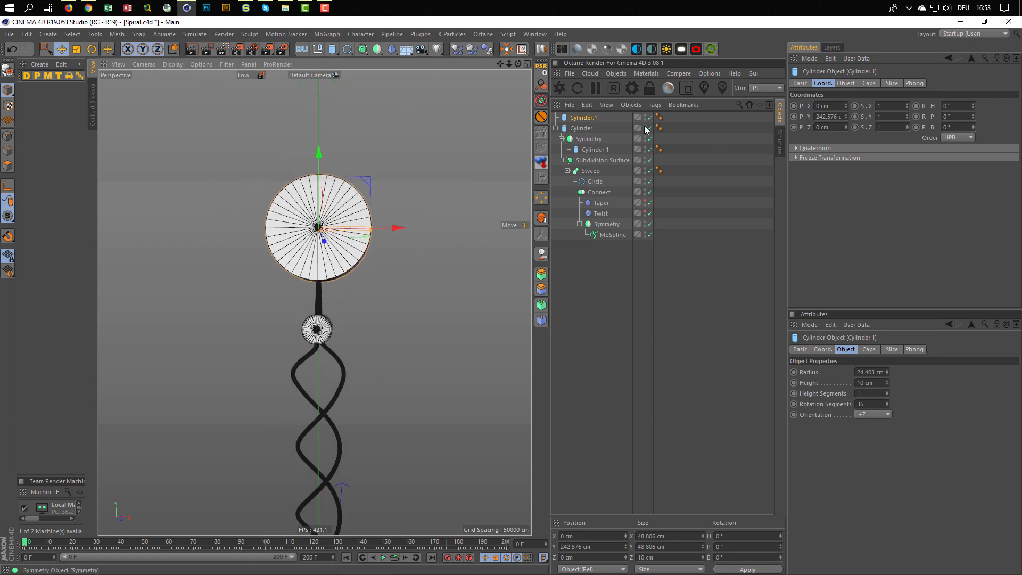
- Turn the crossbar cylinder to a heading of 373° and inspect the gap between the slanted cords and the disc
left_click(582, 128)
left_click_drag(973, 105, 1017, 106)
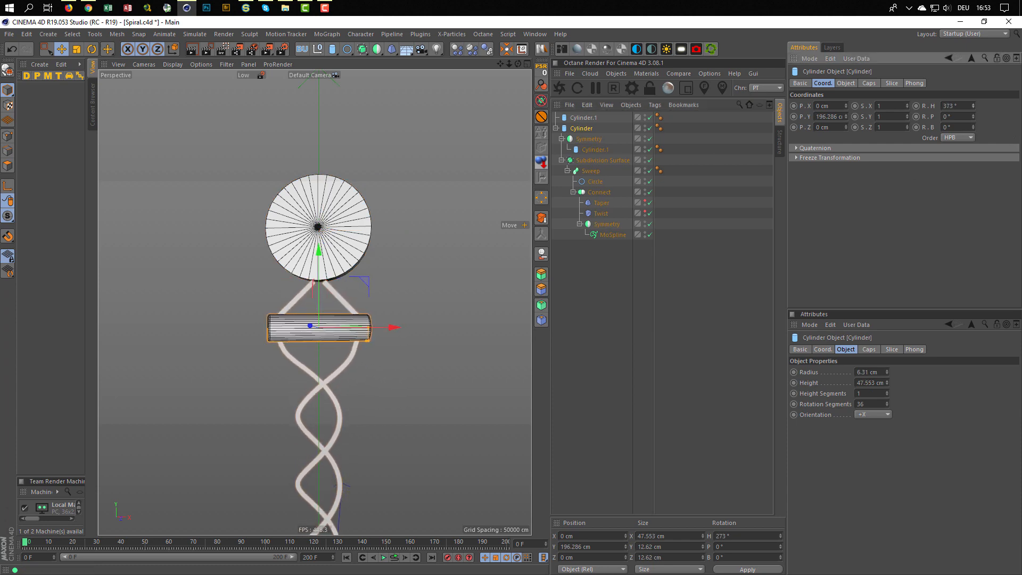
scroll(318, 280, "up", 5)
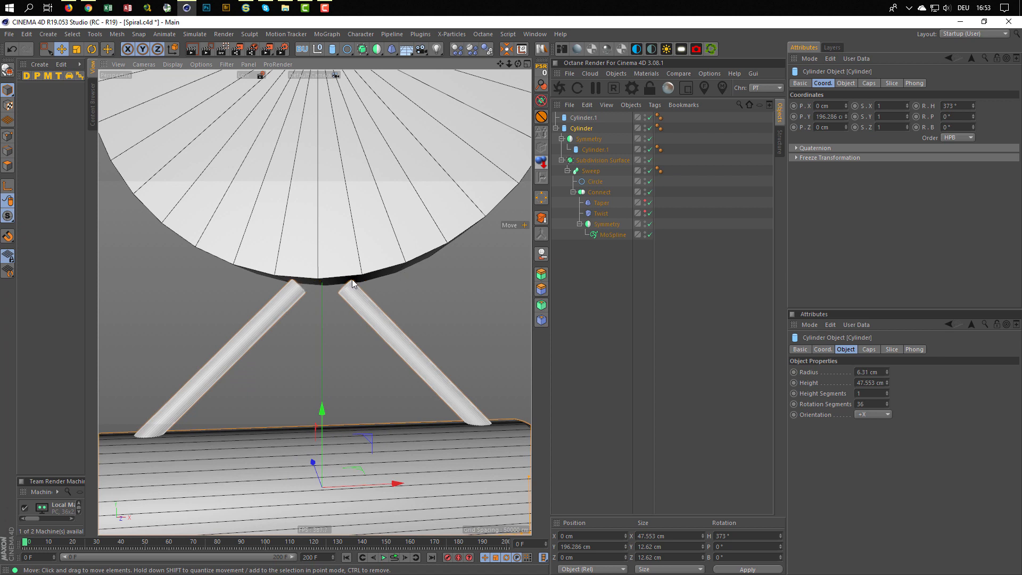
left_click(581, 116)
left_click(582, 127, "ctrl")
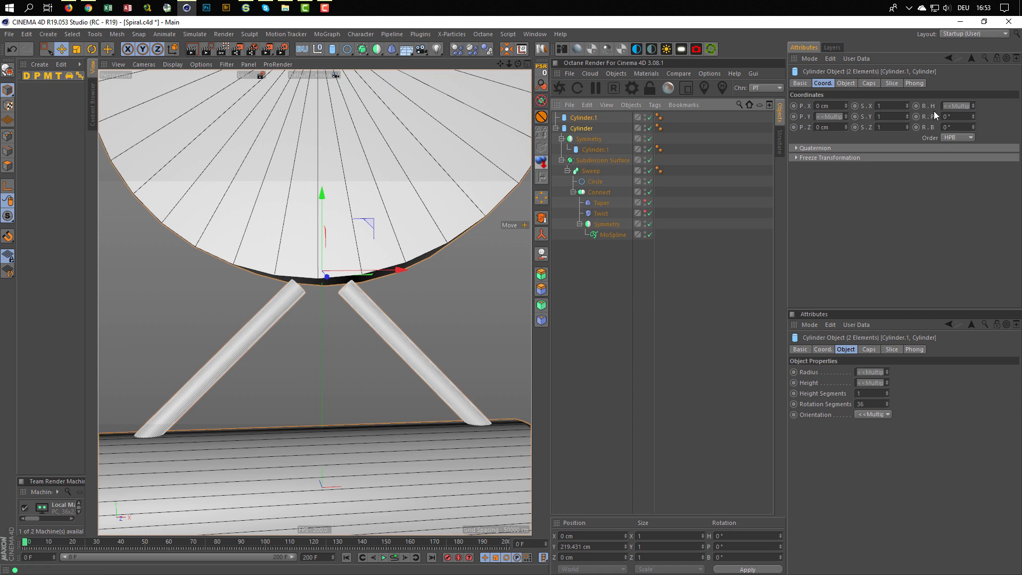
left_click(869, 83)
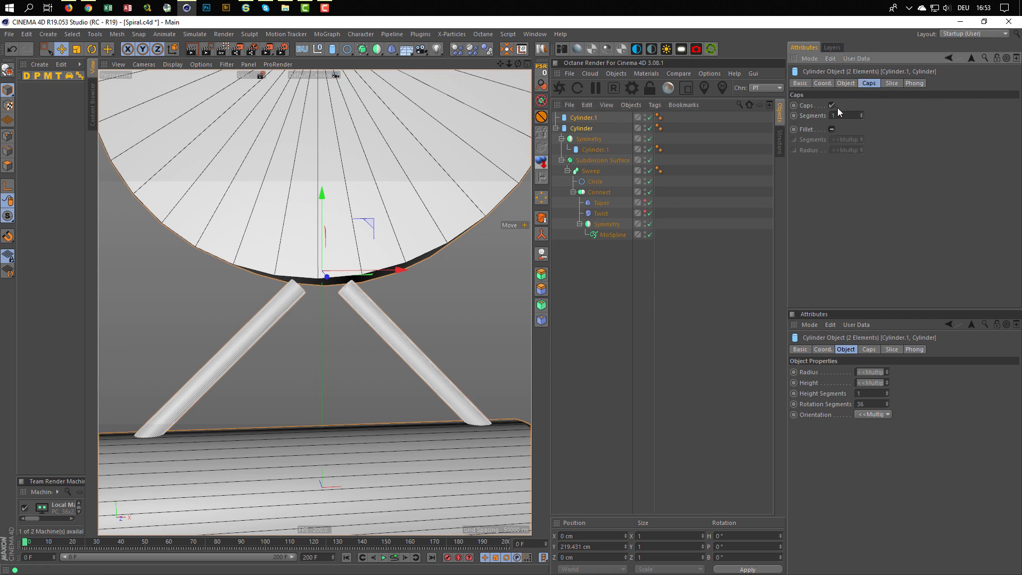
left_click(853, 84)
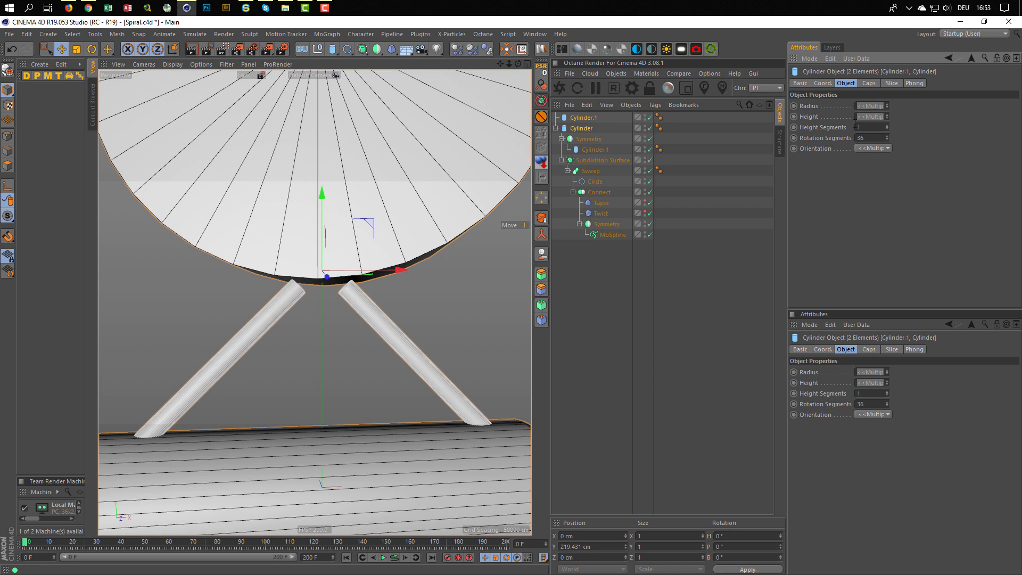
- Lengthen the slanted cord cylinder inside the Symmetry to a height of 29.2 cm so the cords reach the disc
left_click(583, 149)
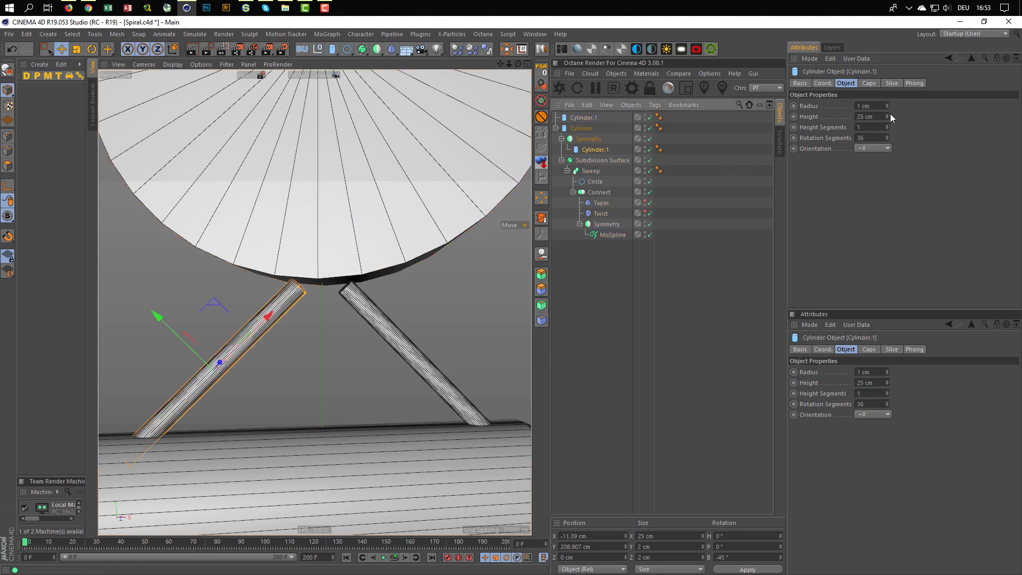
left_click_drag(887, 115, 887, 113)
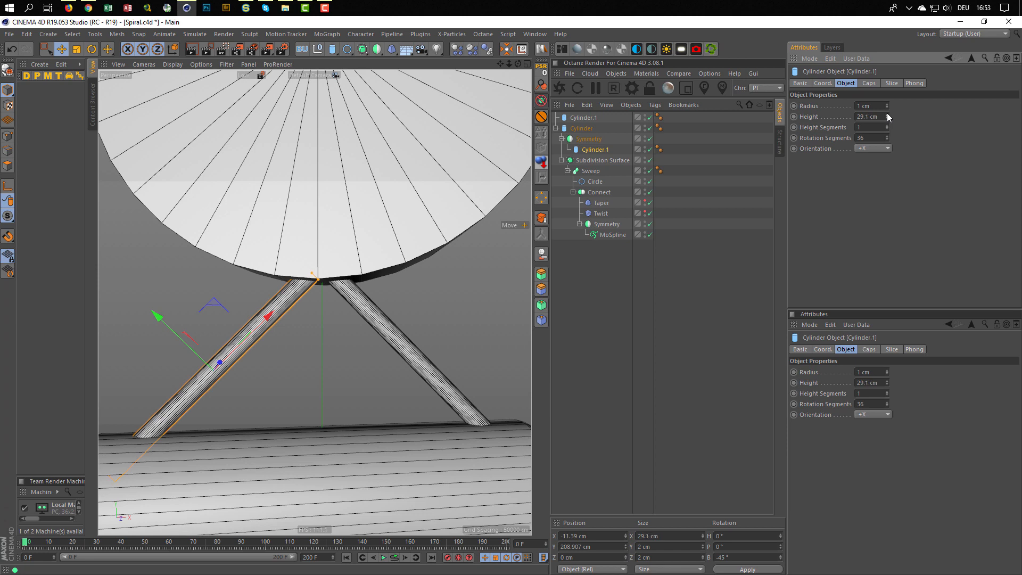
scroll(312, 351, "down", 4)
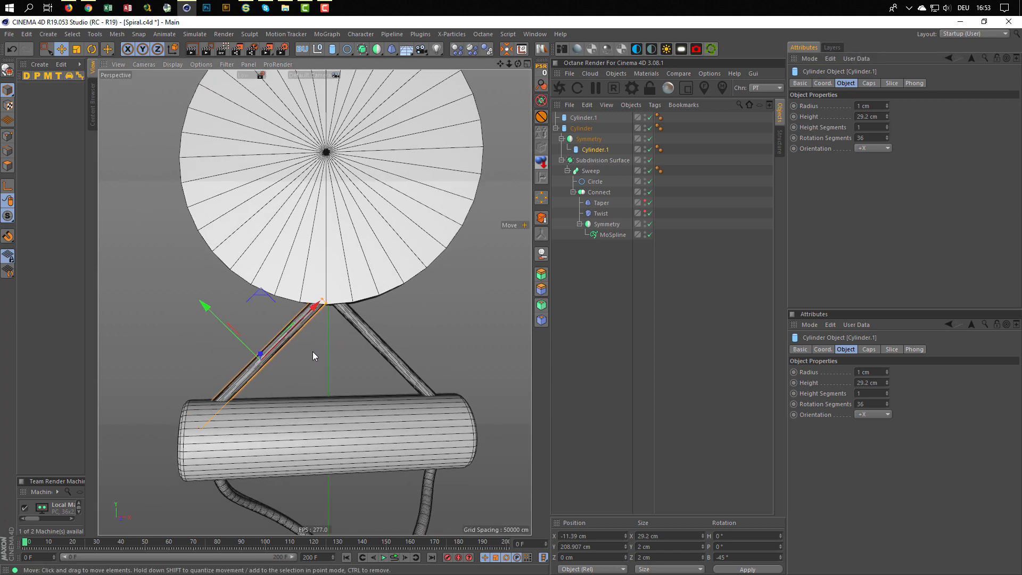
scroll(312, 352, "down", 8)
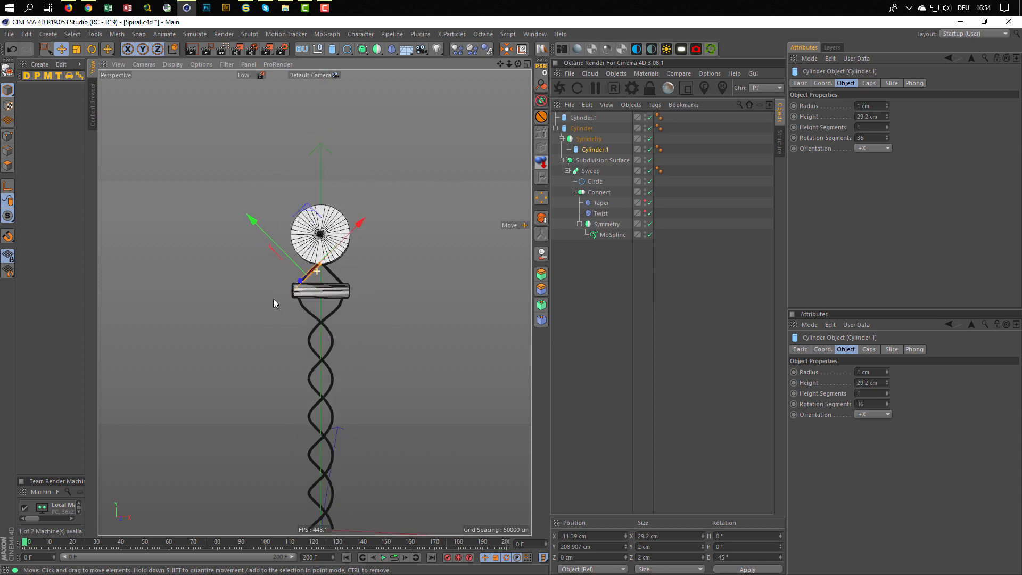
scroll(276, 297, "down", 2)
left_click_drag(312, 277, 339, 274, "alt")
middle_click_drag(340, 272, 350, 251, "alt")
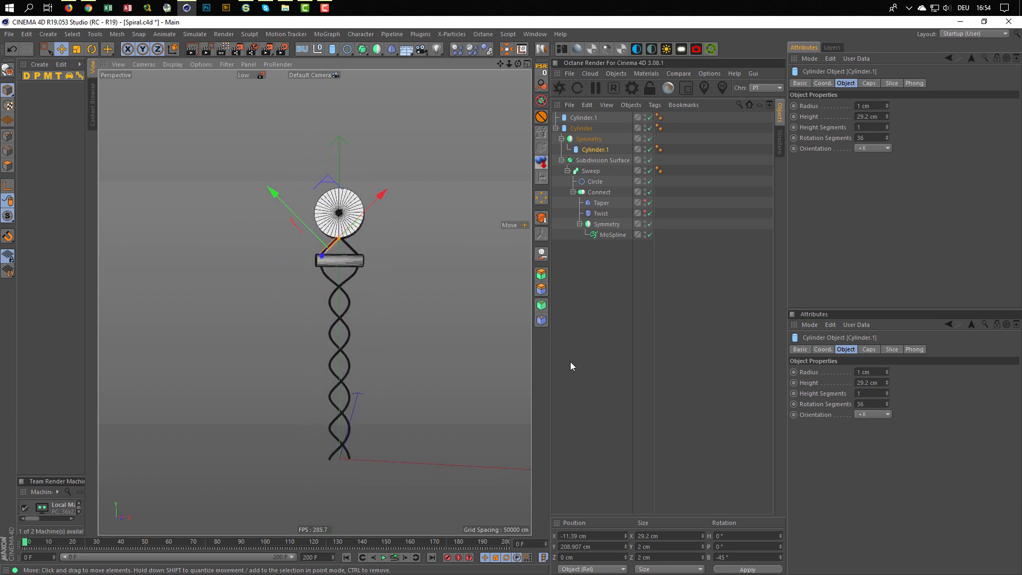
left_click(619, 374)
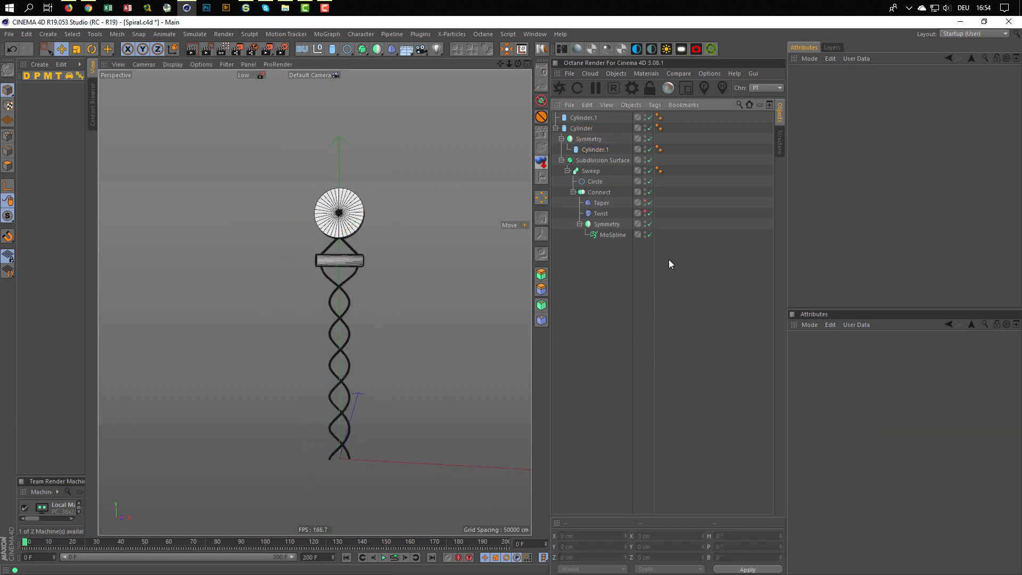
- Spin the crossbar cylinder hierarchy around its vertical axis and leave its heading at -8°
left_click(580, 127)
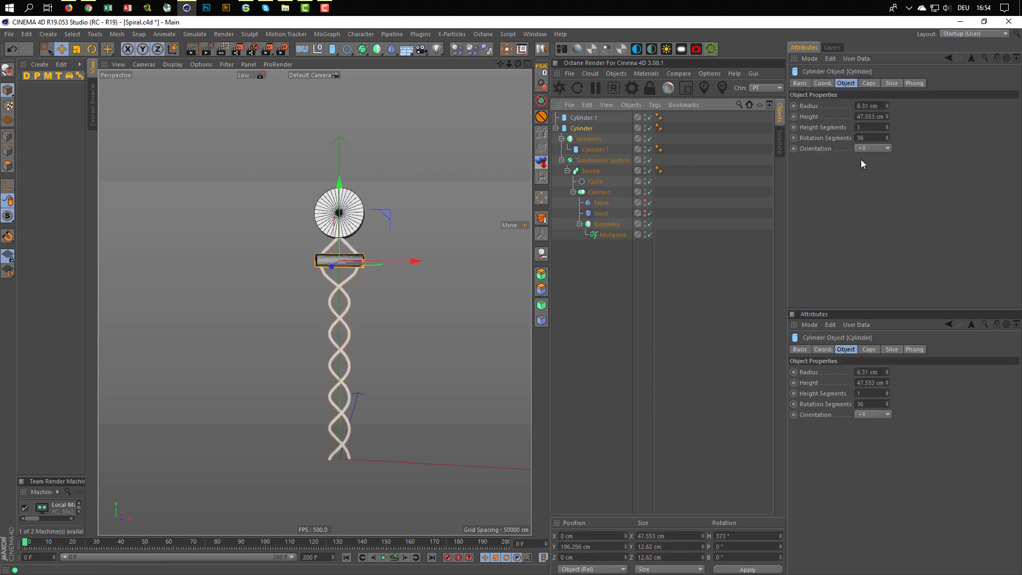
left_click(824, 83)
left_click_drag(973, 104, 973, 213)
mouse_move(973, 106)
left_mouse_down()
mouse_move(973, 87)
mouse_move(973, 100)
left_mouse_up()
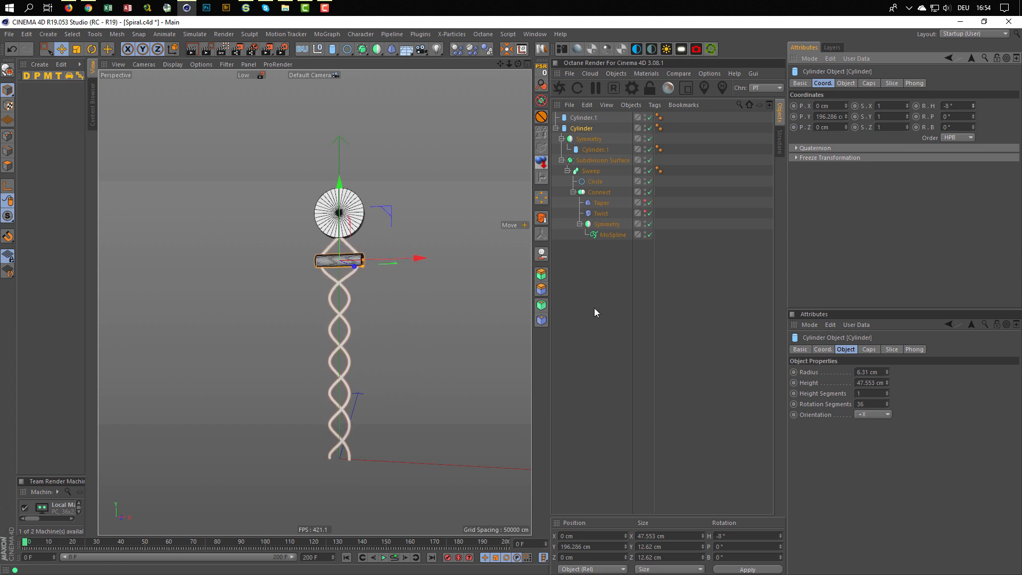
- Play the Nike.gif reference in the Picture Viewer to study how the disc, crossbar and twisted rope move, and close the viewer
key("shift+F6")
left_click_drag(705, 335, 682, 407)
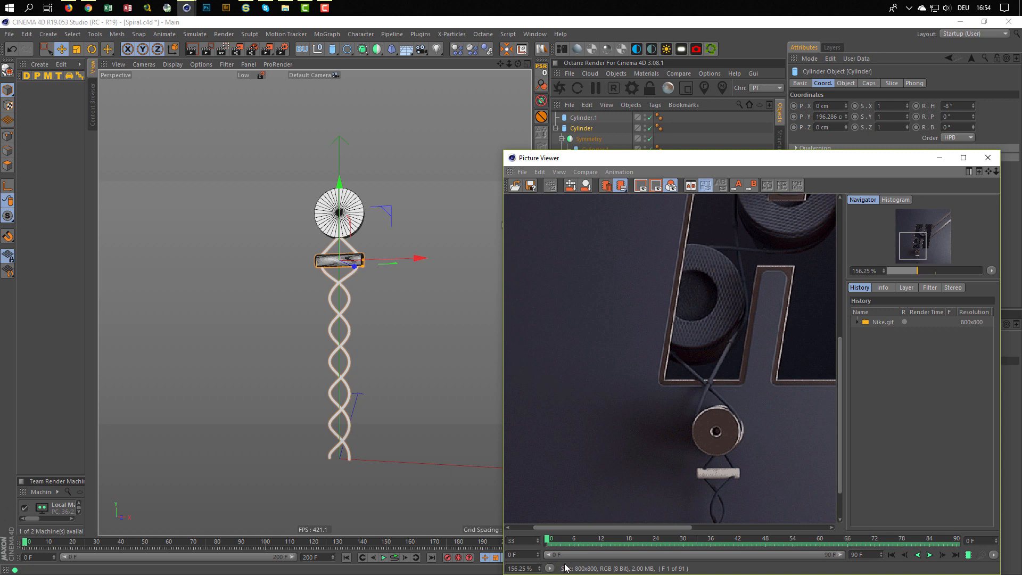
left_click(927, 555)
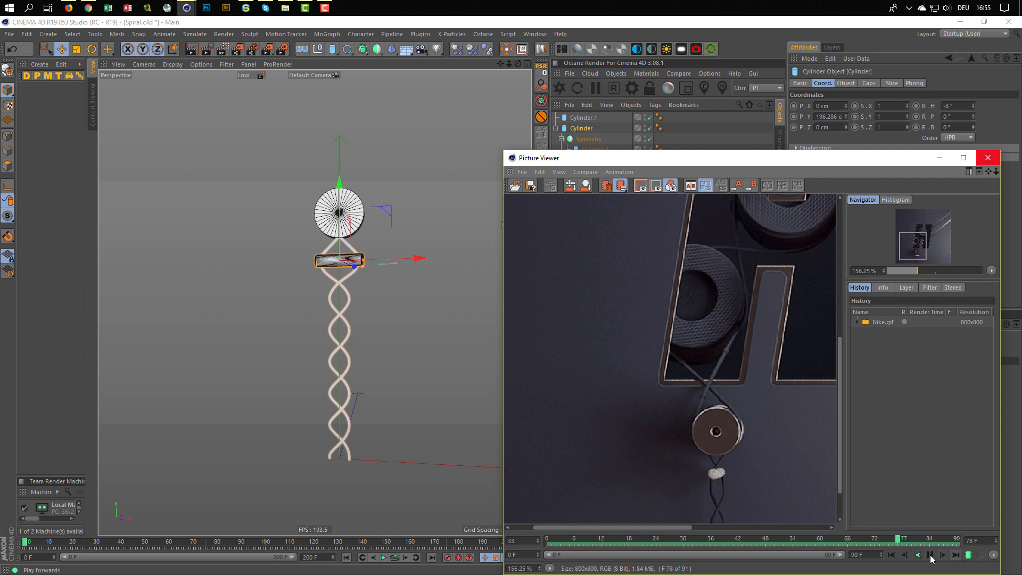
left_click(988, 158)
scroll(330, 298, "down", 3)
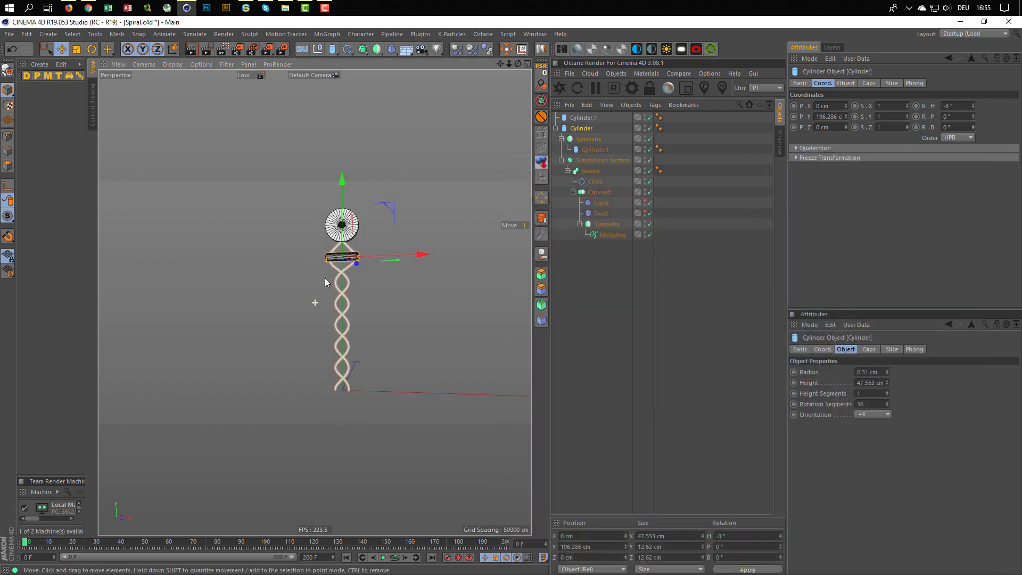
middle_click_drag(324, 278, 321, 276, "alt")
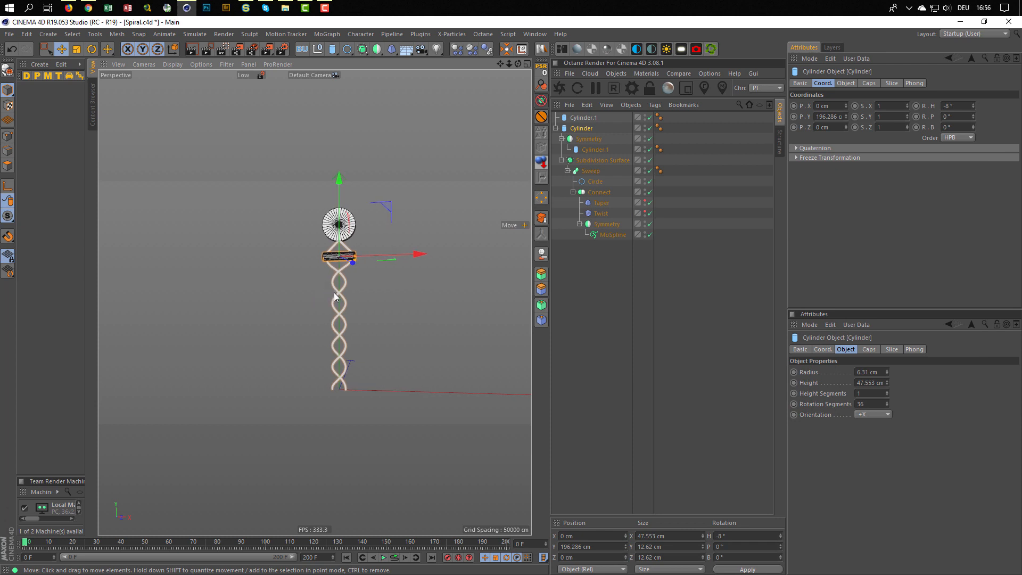
left_click(579, 118)
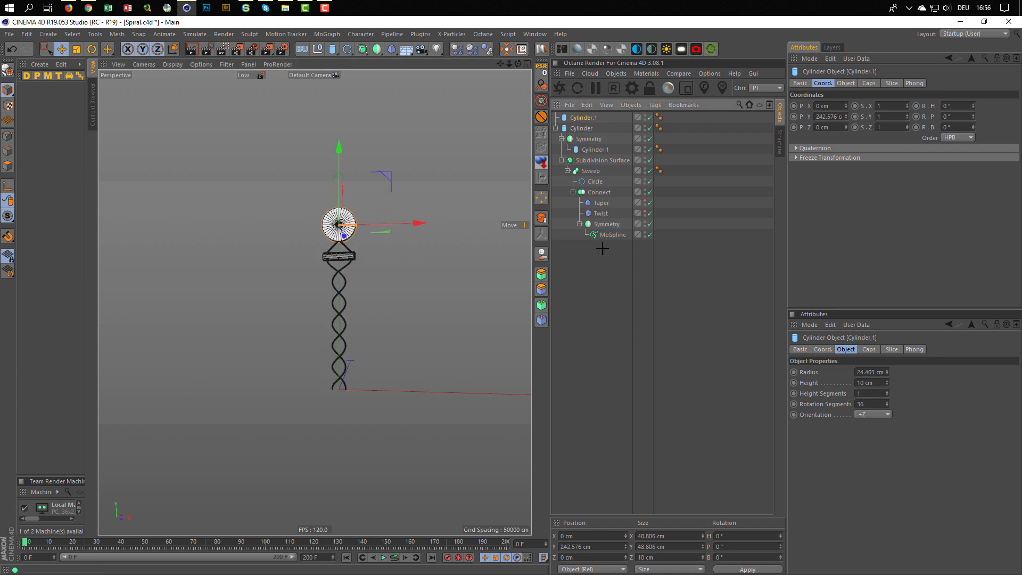
left_click_drag(602, 249, 583, 269)
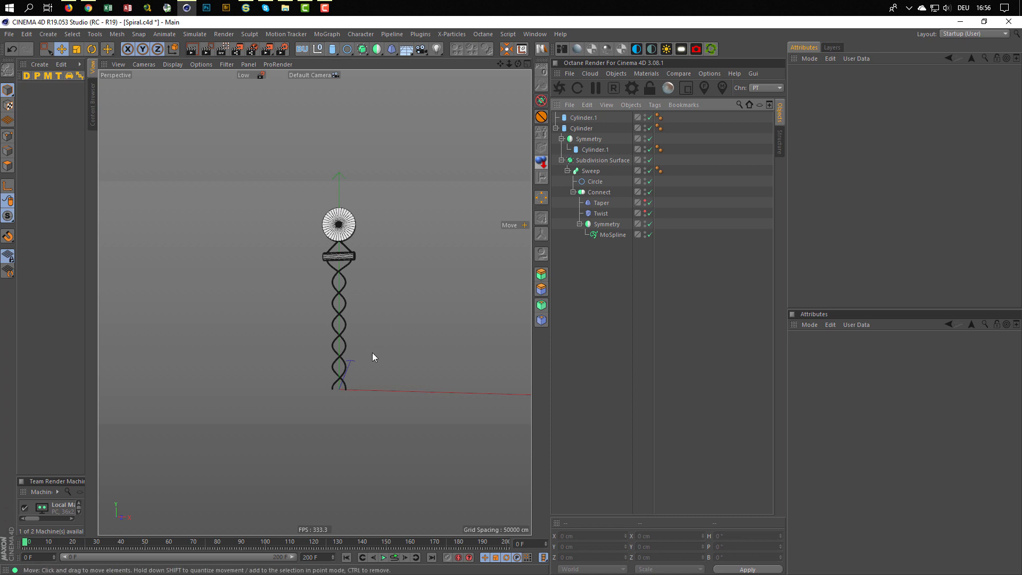
- Group all the rope, crossbar and disc objects under a single null
left_click_drag(346, 380, 338, 394, "alt")
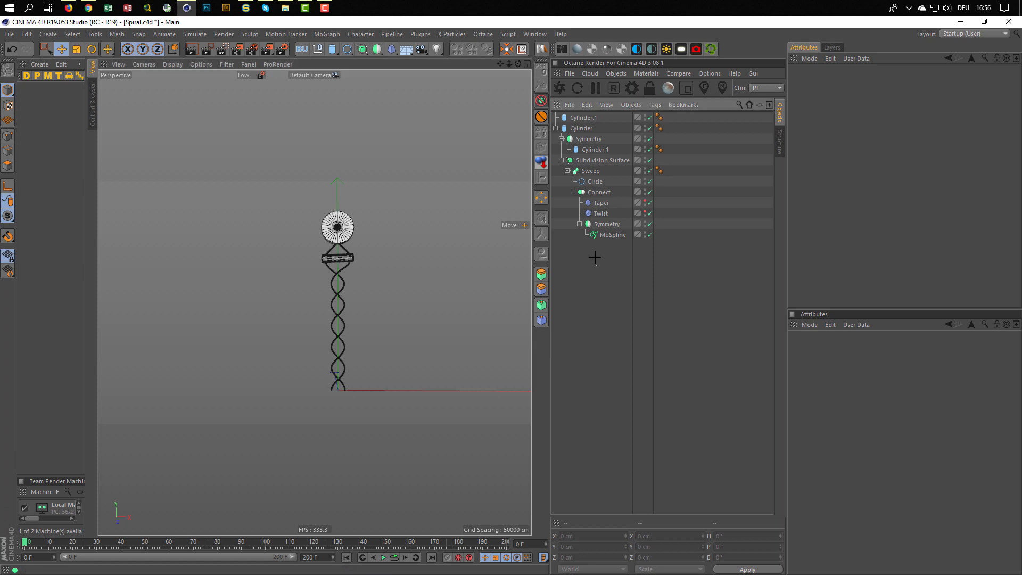
left_click_drag(596, 261, 565, 133)
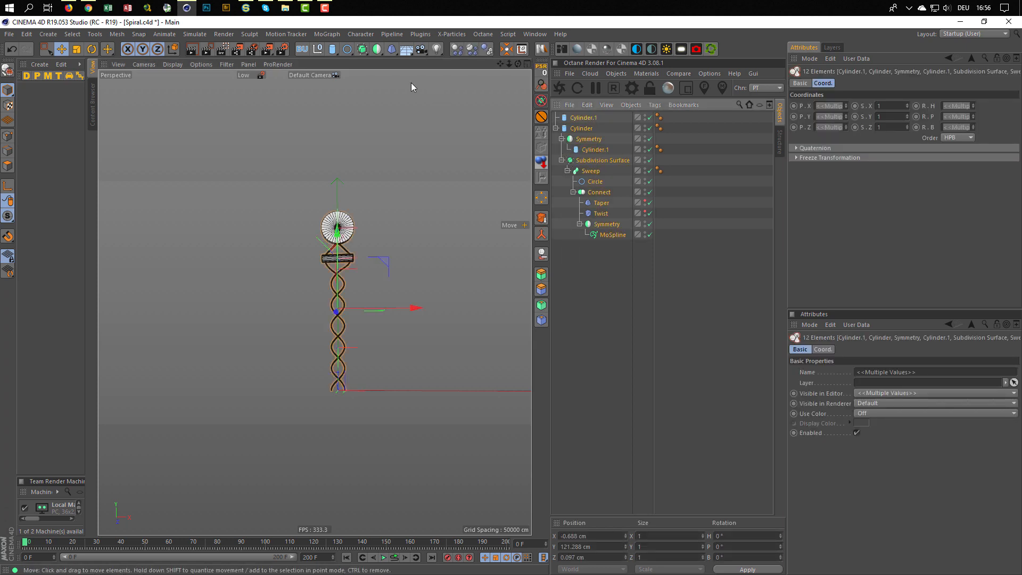
key("alt+g")
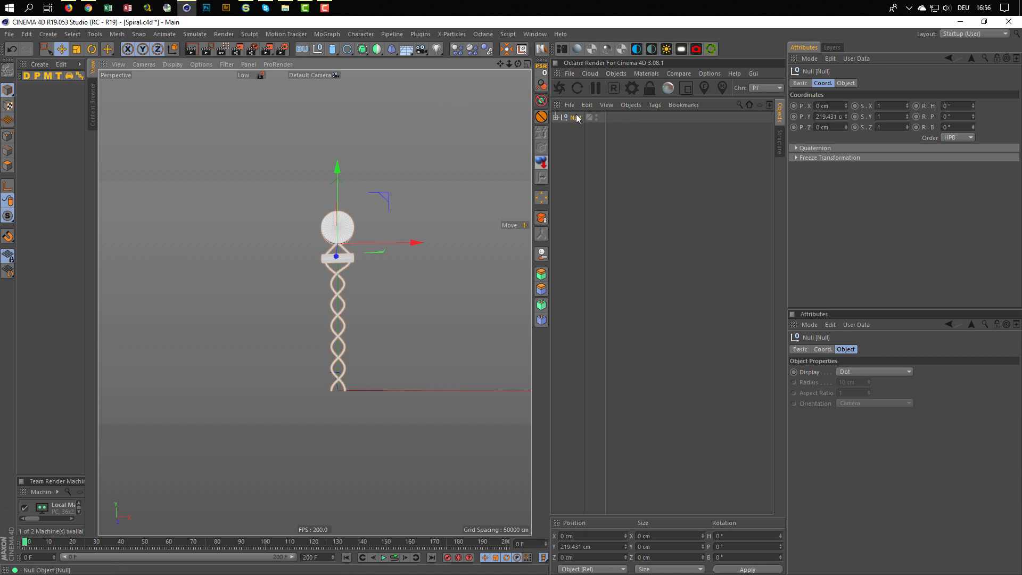
mouse_move(372, 225)
left_mouse_down("alt")
mouse_move(468, 212)
mouse_move(430, 196)
mouse_move(369, 206)
mouse_move(511, 221)
mouse_move(362, 214)
left_mouse_up("alt")
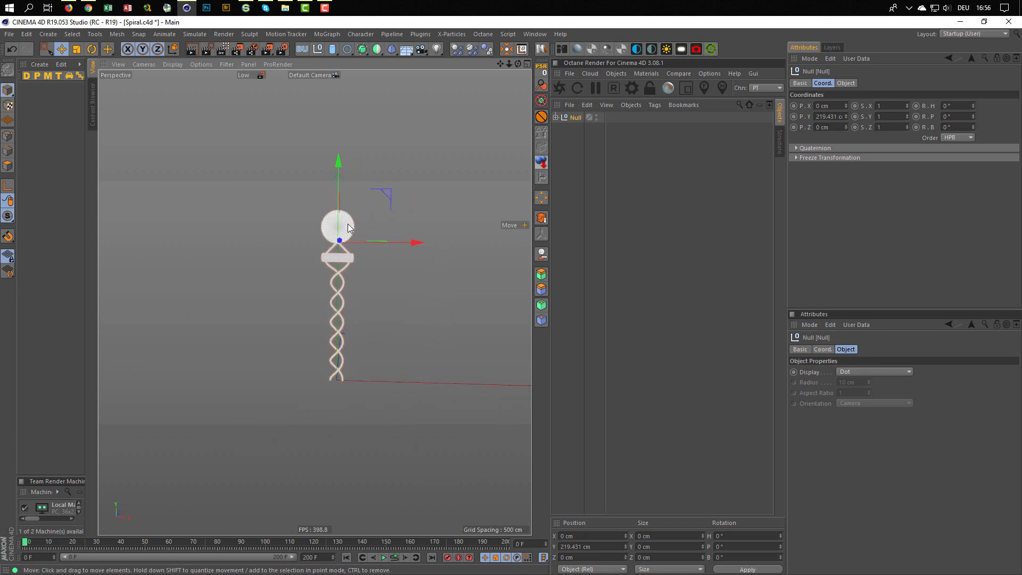
right_click_drag(340, 234, 405, 227, "alt")
left_click_drag(369, 218, 361, 215, "alt")
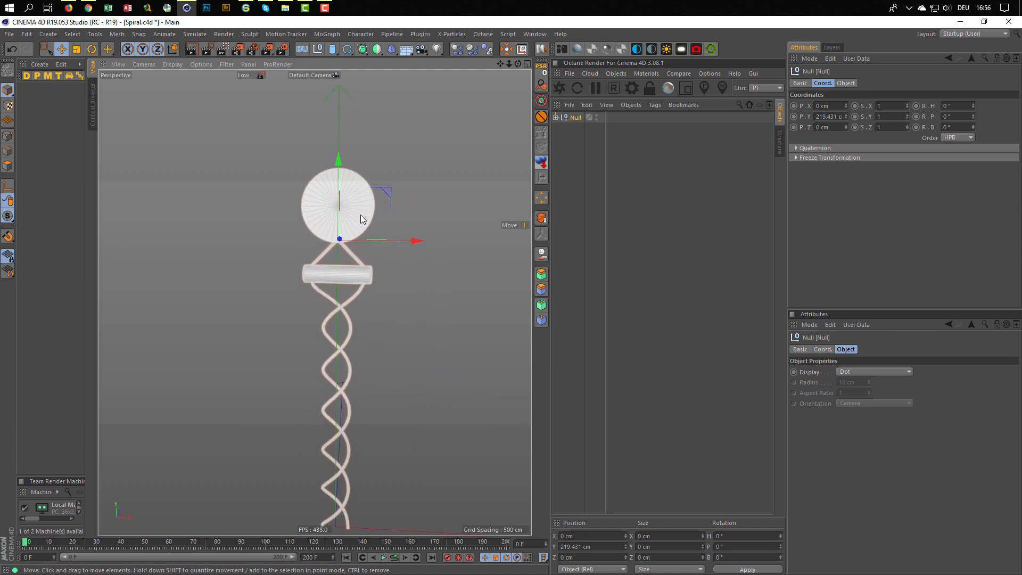
- Try scaling the null that holds the rope assembly, and rename the null as Spiral
left_click(572, 120)
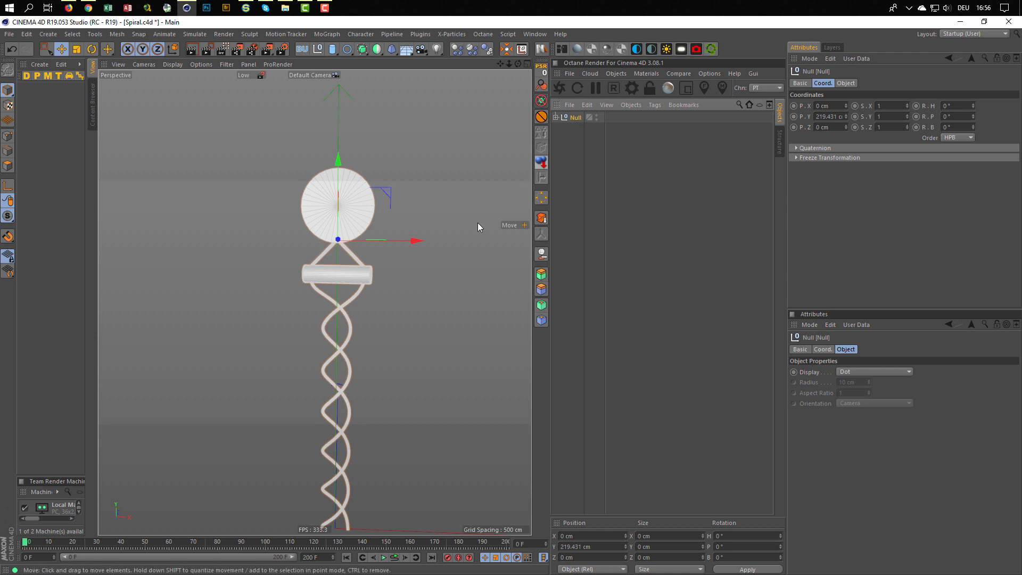
key("t")
left_click_drag(454, 321, 367, 333)
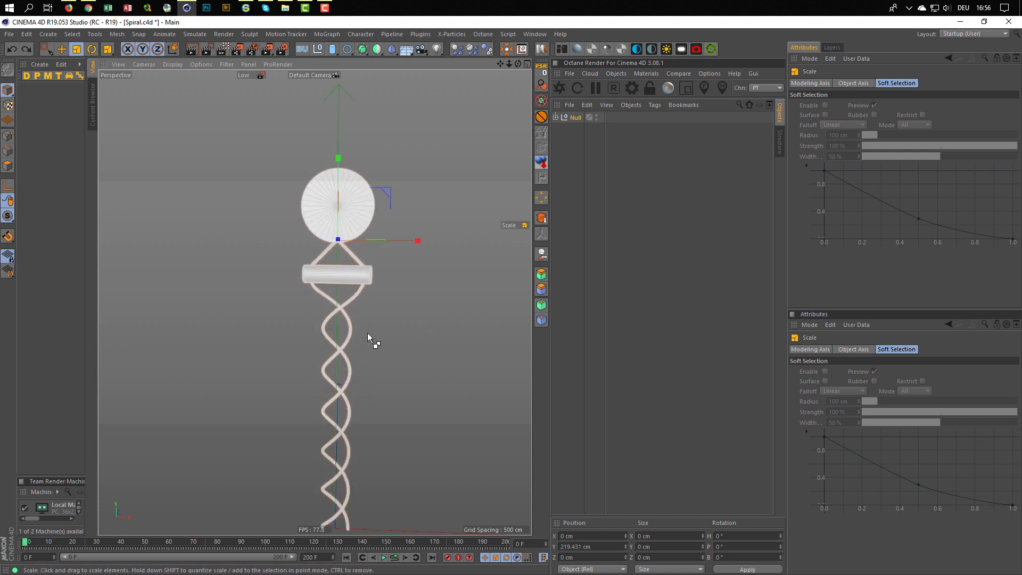
double_click(579, 117)
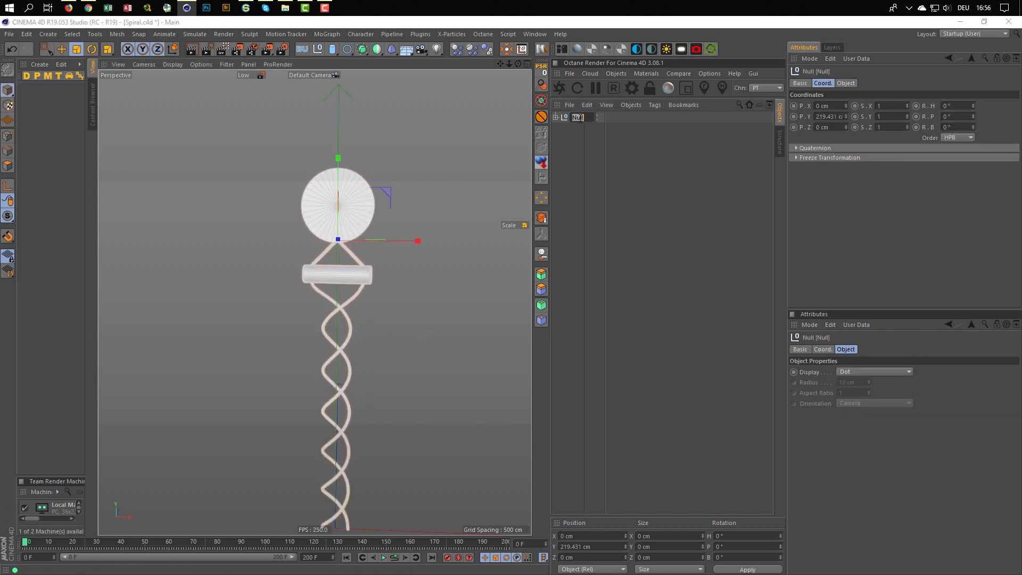
type("Spiral")
key("Return")
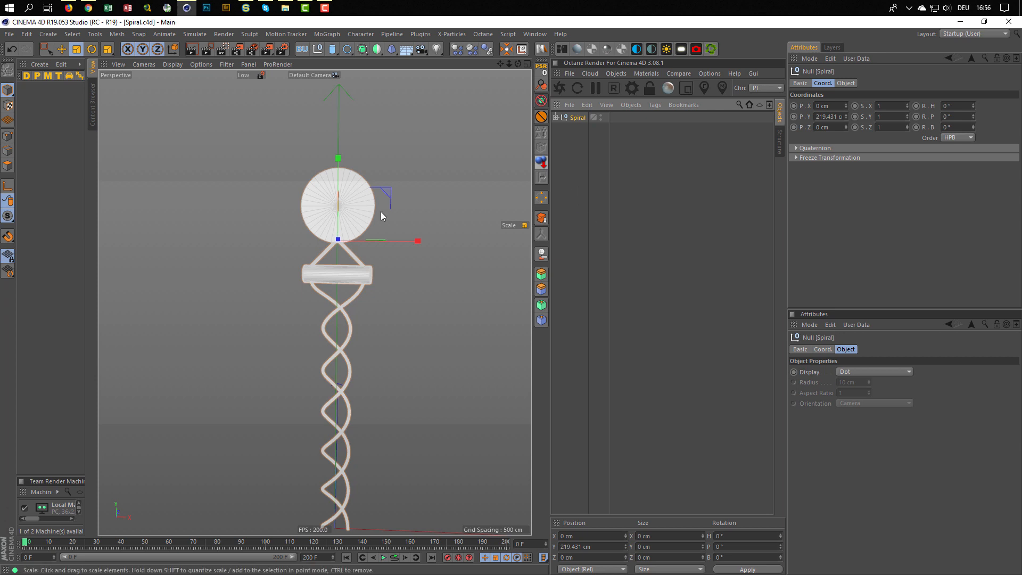
- Copy the Spiral null into the Nike_Tutorial.c4d project
key("v")
mouse_move(414, 225)
left_click(423, 248)
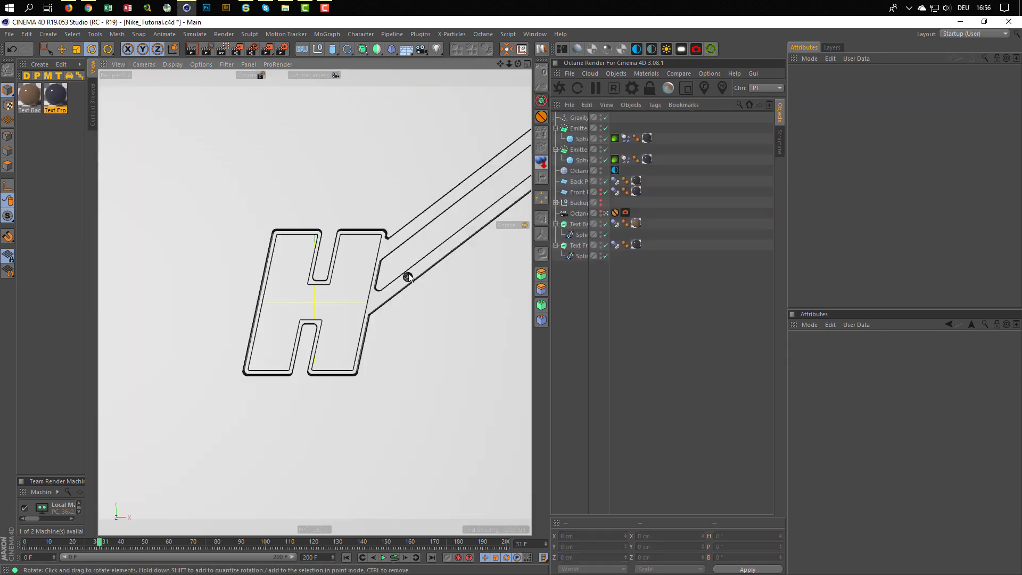
key("ctrl+v")
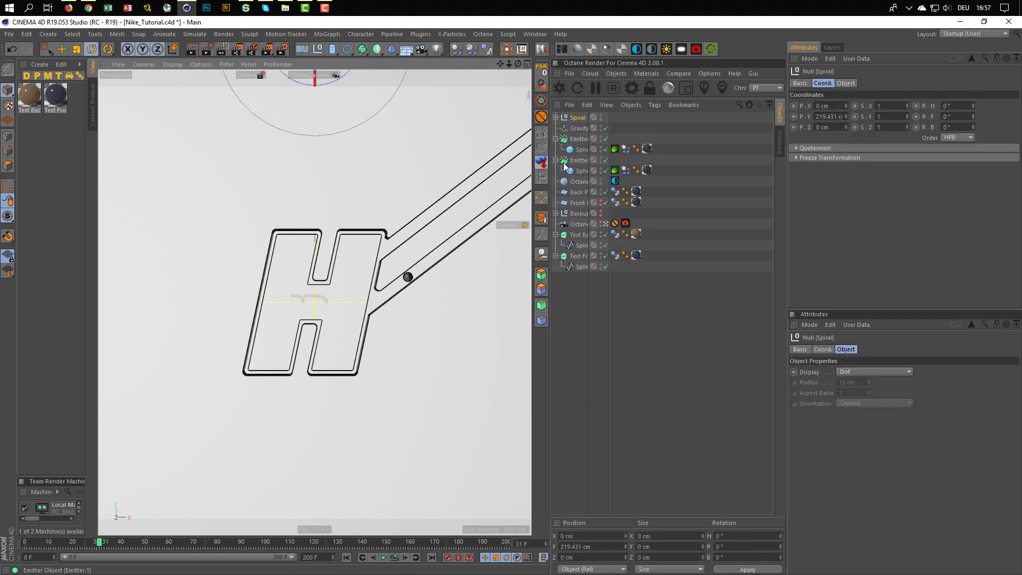
- Leave the OctaneCamera view and move the Spiral null out in front of the planes to a Z position of -204.07 cm
left_click(605, 224)
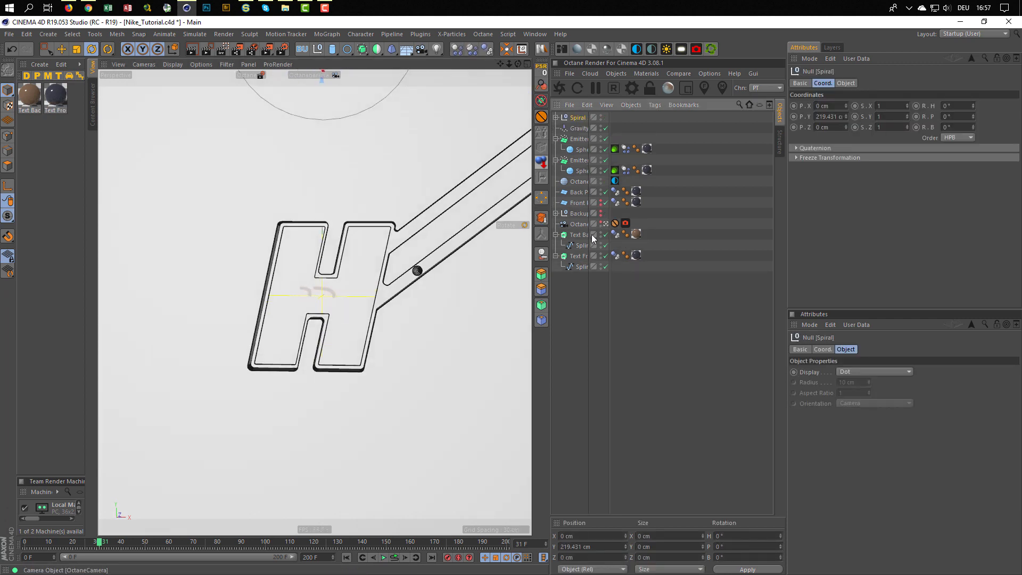
mouse_move(367, 329)
left_mouse_down("alt")
mouse_move(380, 326)
mouse_move(367, 327)
left_mouse_up("alt")
key("e")
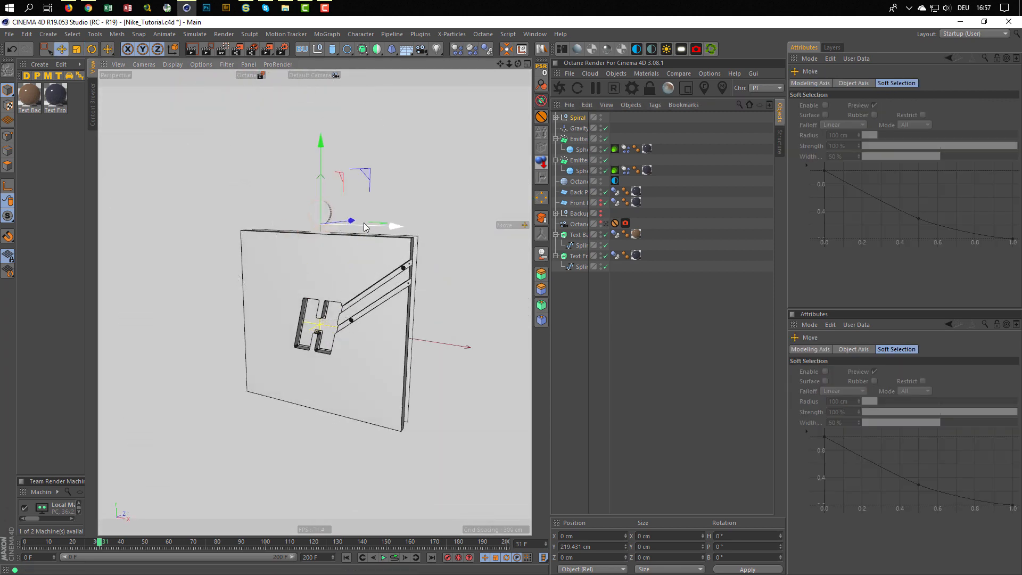
left_click_drag(354, 218, 204, 280)
key("ctrl+z")
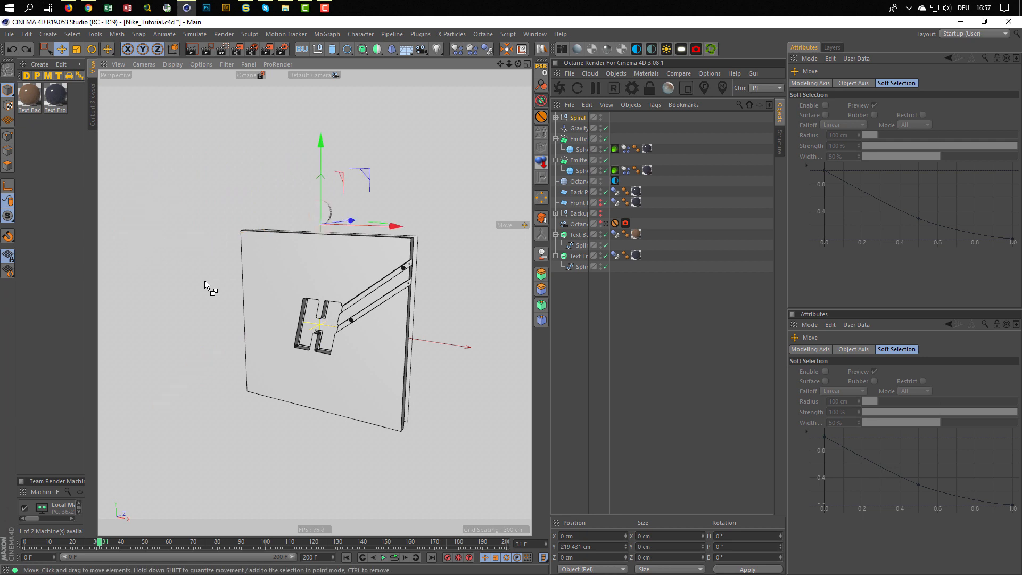
left_click_drag(336, 226, 151, 226, "alt")
left_click(579, 116)
right_click_drag(214, 238, 274, 233, "alt")
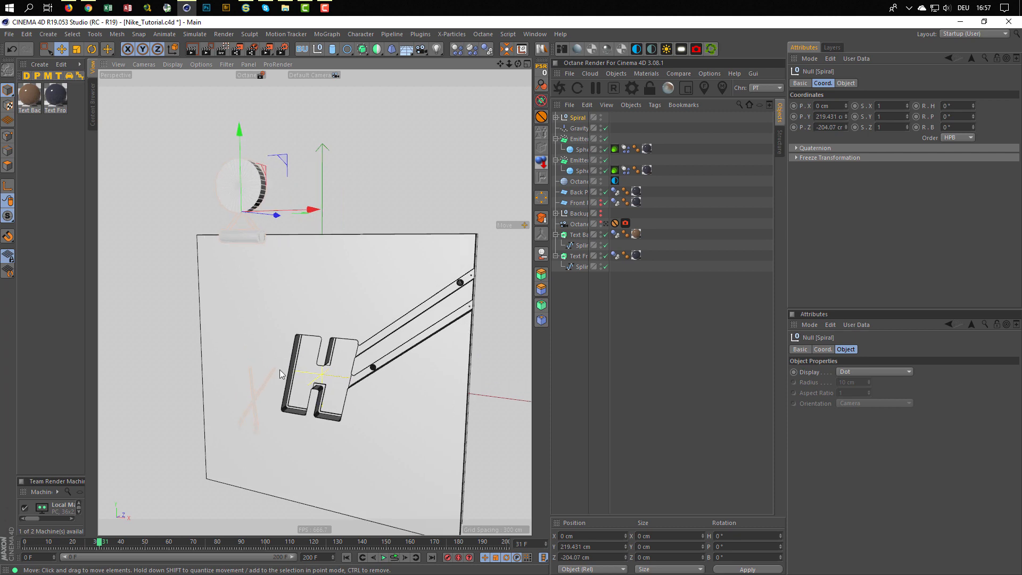
- Expand the Spiral null's hierarchy and examine how the rope assembly displays in front of the planes
middle_click_drag(279, 370, 323, 301, "alt")
right_click_drag(307, 327, 267, 324, "alt")
left_click_drag(344, 244, 479, 181, "alt")
left_click(555, 117)
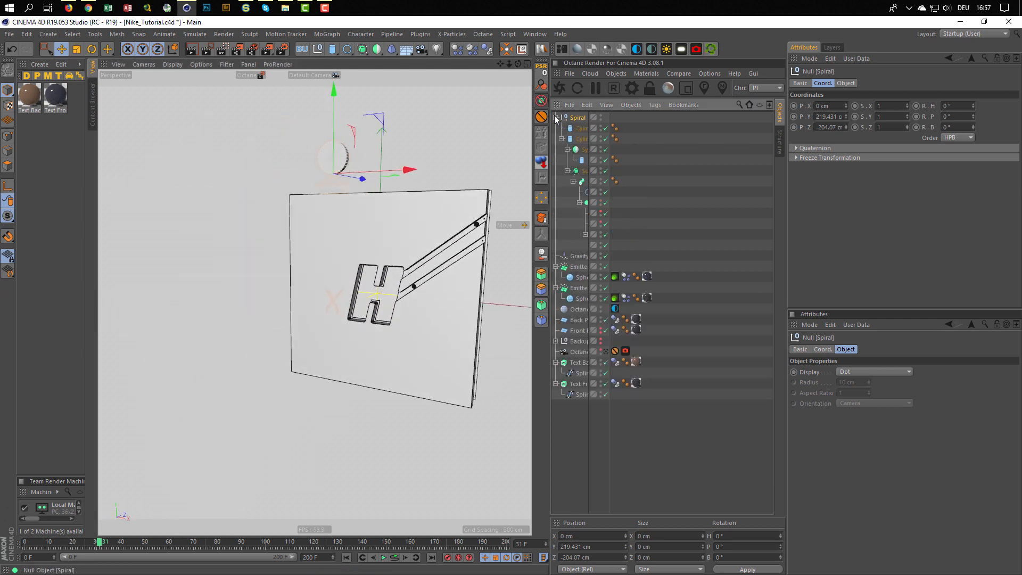
double_click(589, 117)
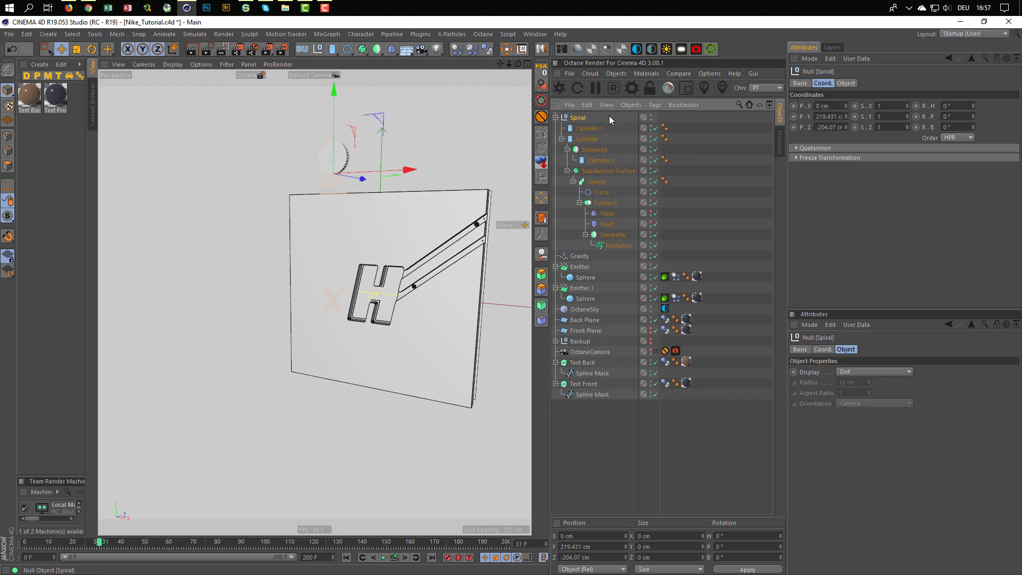
left_click_drag(362, 171, 408, 136, "alt")
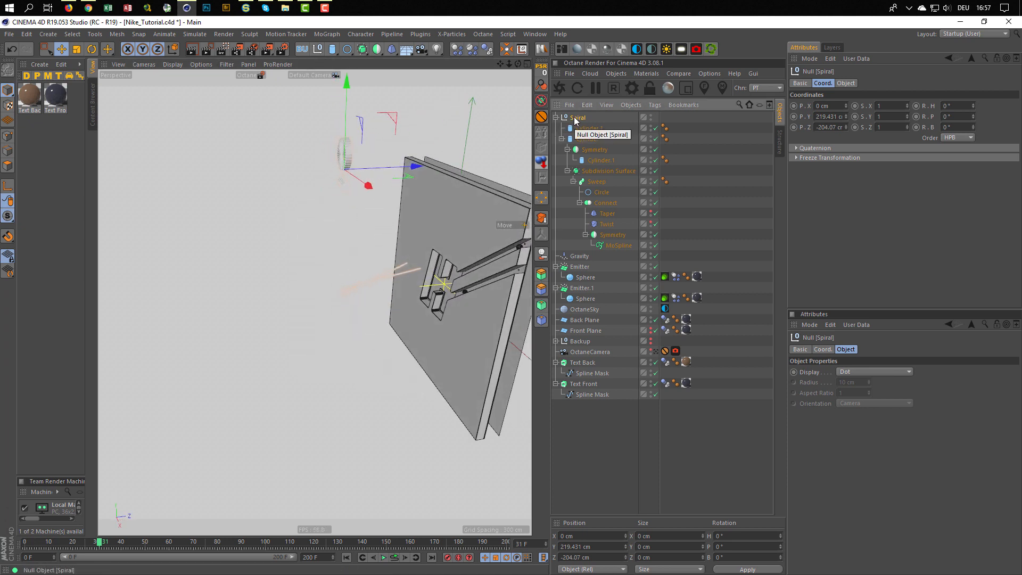
- Delete the pasted Spiral null from Nike_Tutorial.c4d and return to the Spiral.c4d project
key("Delete")
left_click_drag(415, 210, 313, 225, "alt")
key("v")
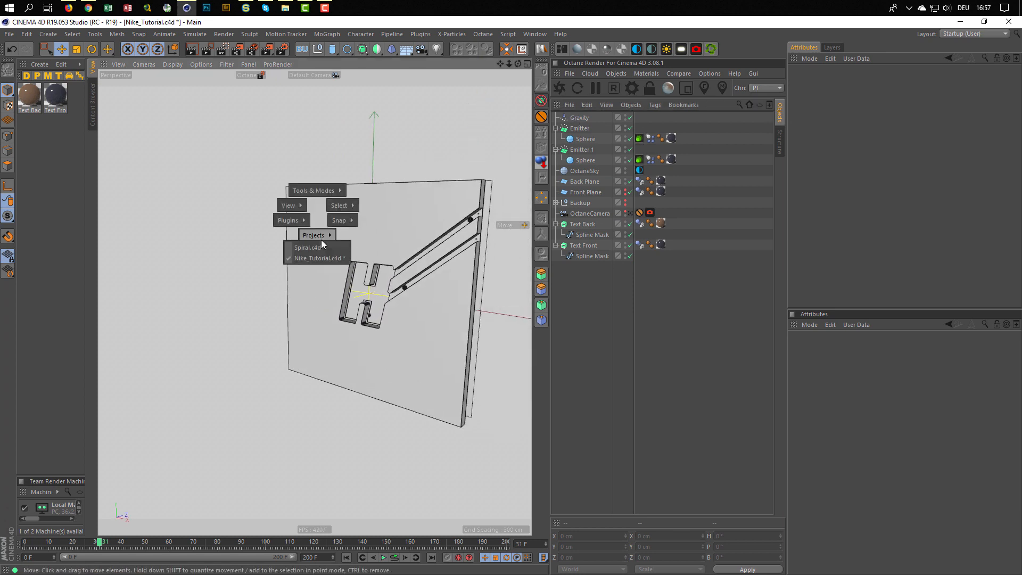
left_click(319, 244)
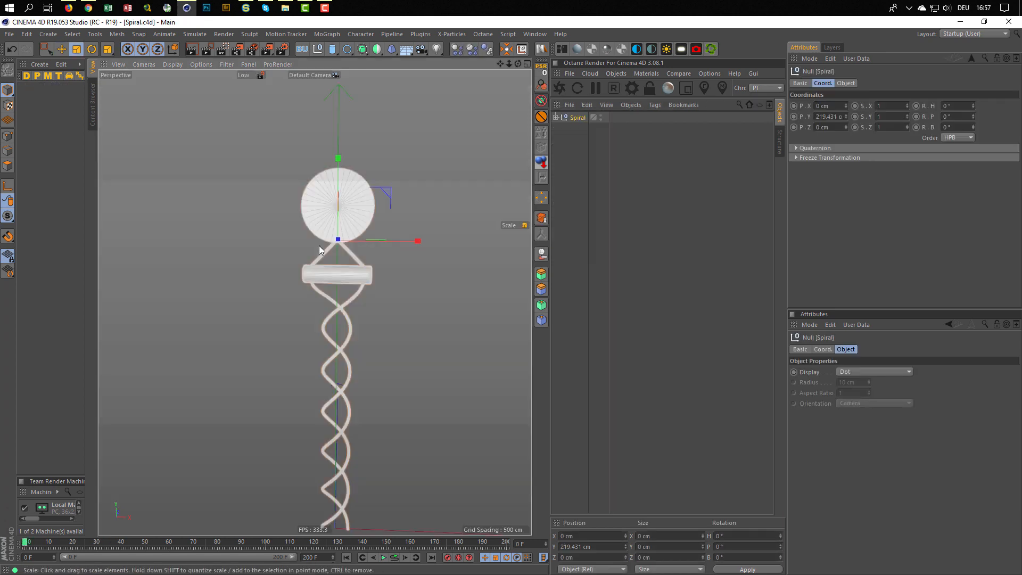
- Copy the Spiral null from Spiral.c4d into Nike_Tutorial.c4d again
left_click(570, 118)
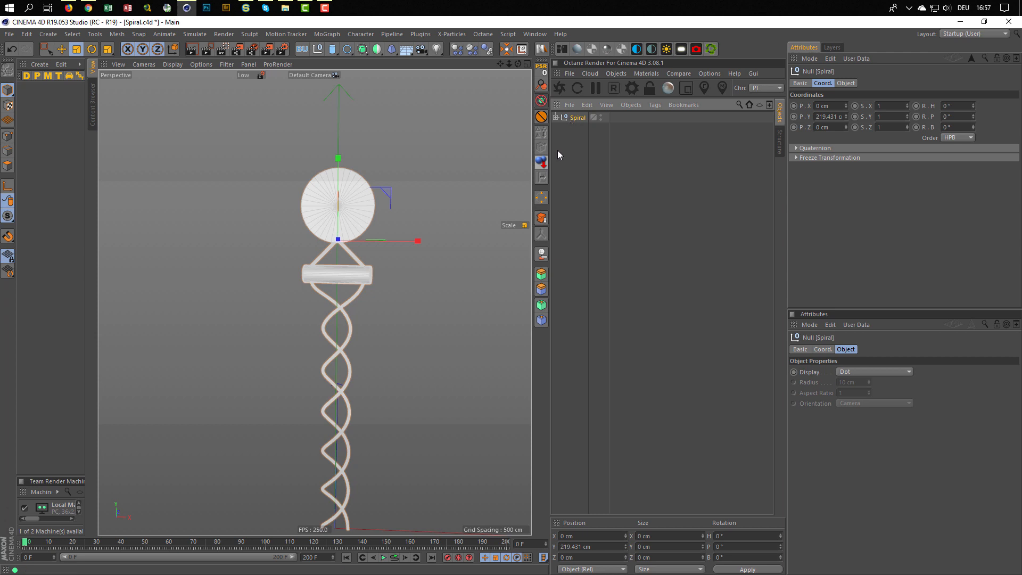
key("v")
mouse_move(462, 190)
left_click(464, 213)
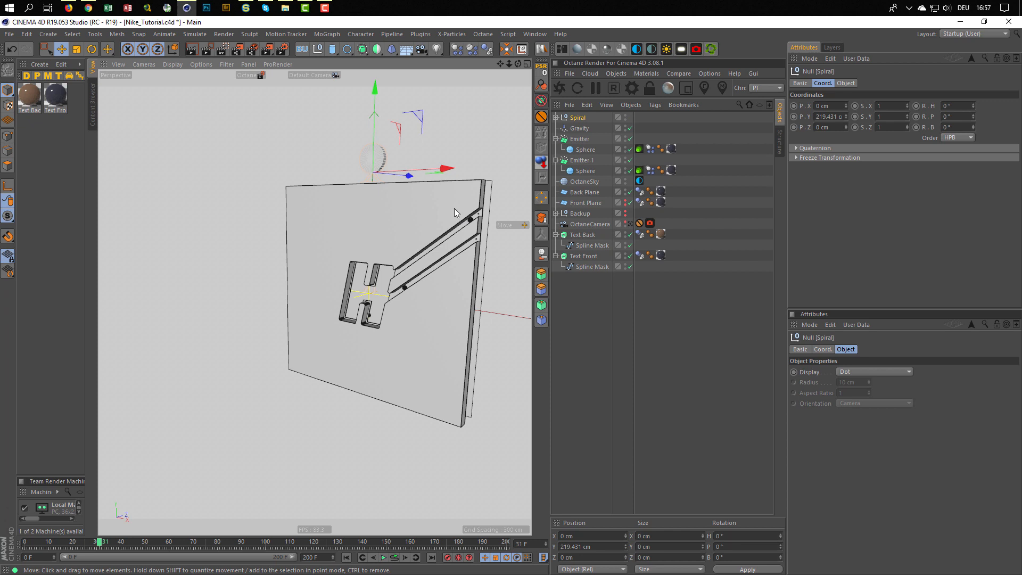
- Try lowering the Spiral null to a Y position of -217.492 cm, undo the move and delete the null
left_click_drag(374, 122, 375, 92)
left_click_drag(349, 167, 506, 330)
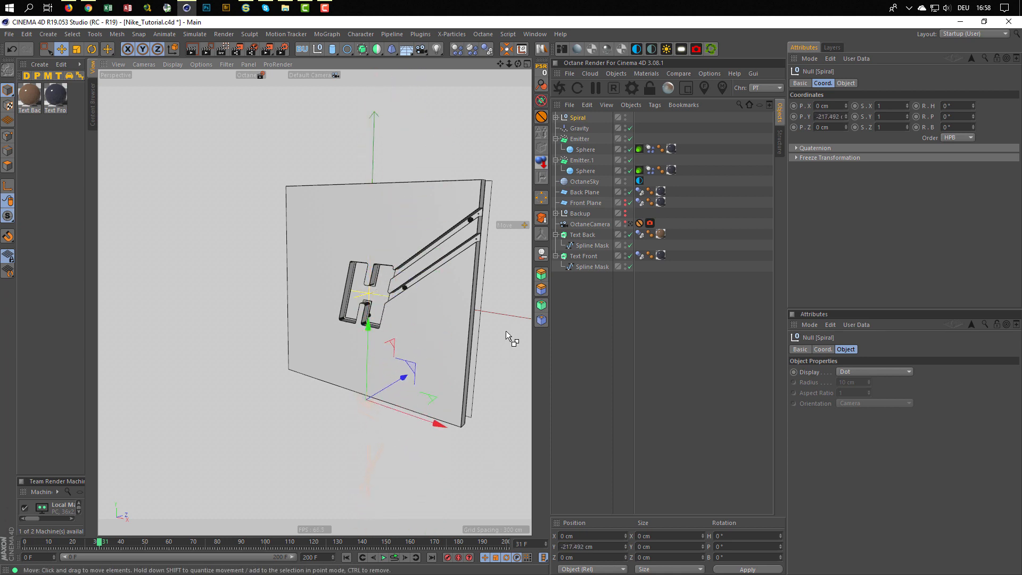
key("ctrl+z")
left_click(578, 122)
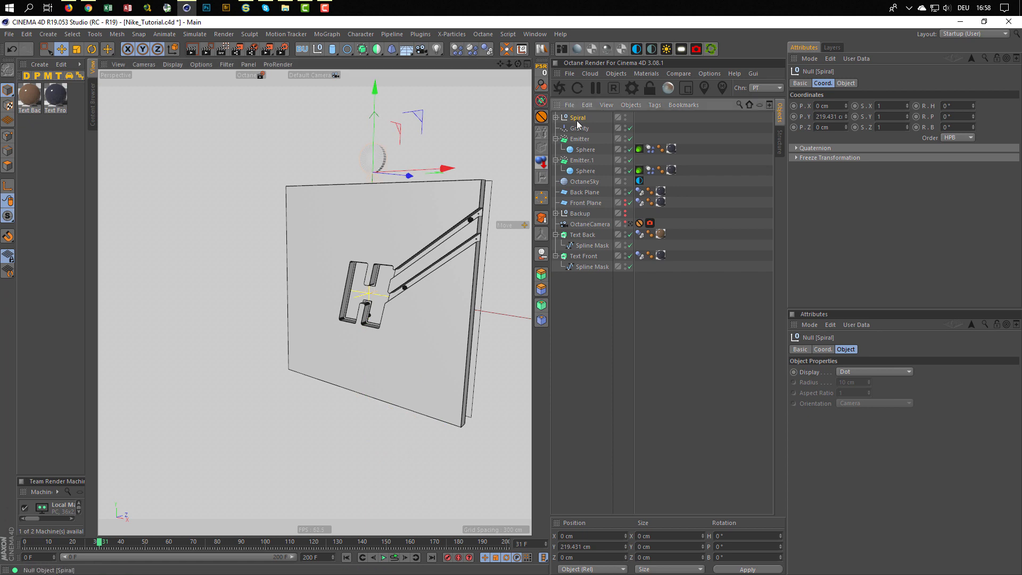
key("Delete")
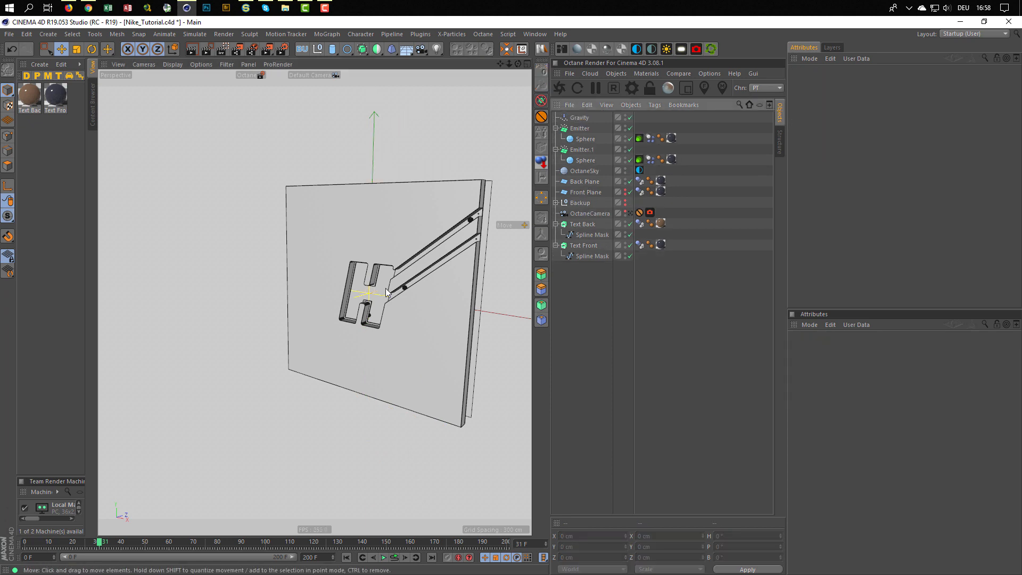
- Return to the Spiral.c4d project and ungroup the Spiral null so its objects sit at the top level
key("F5")
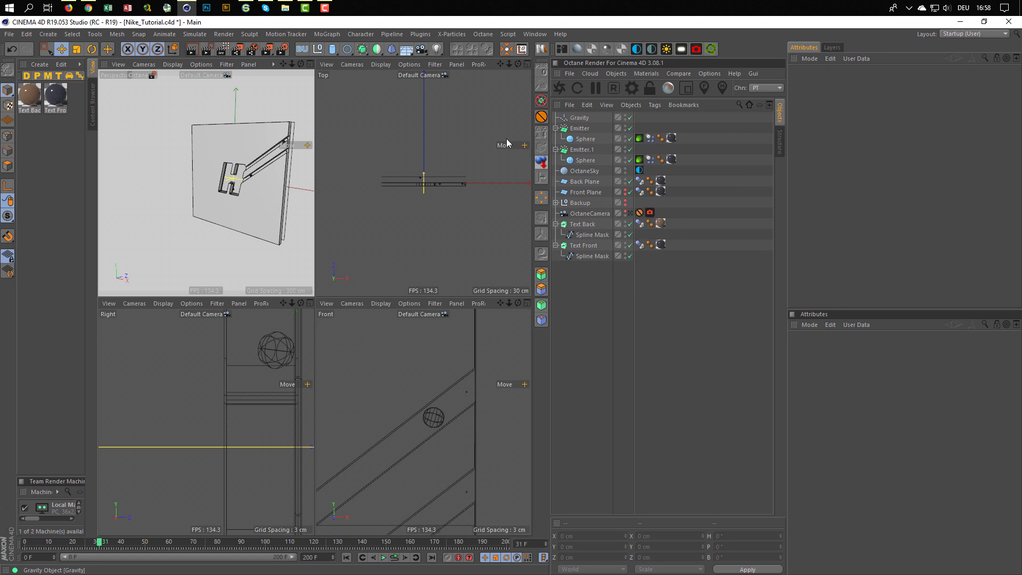
key("F1")
key("v")
left_click(317, 284)
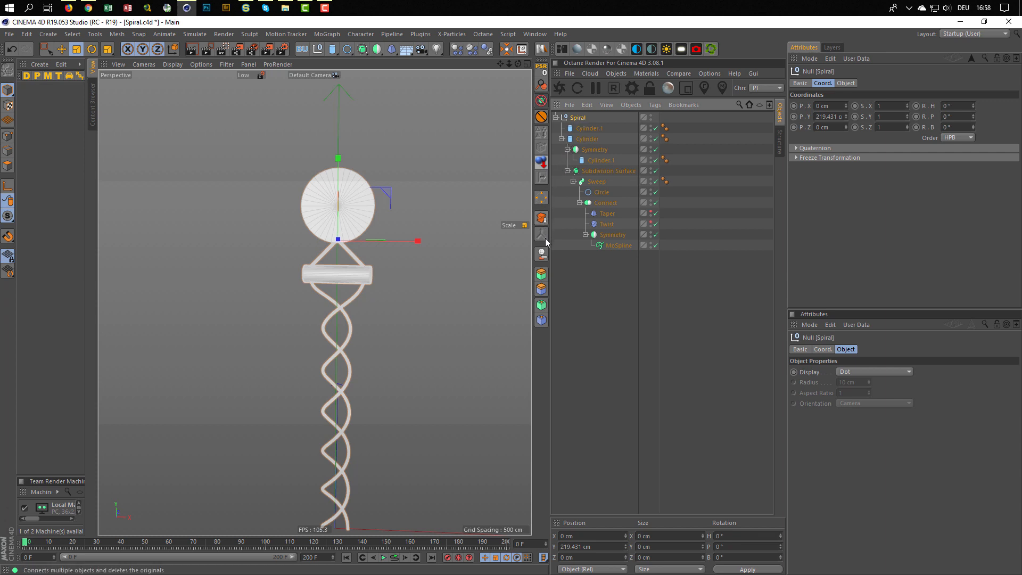
left_click(546, 256)
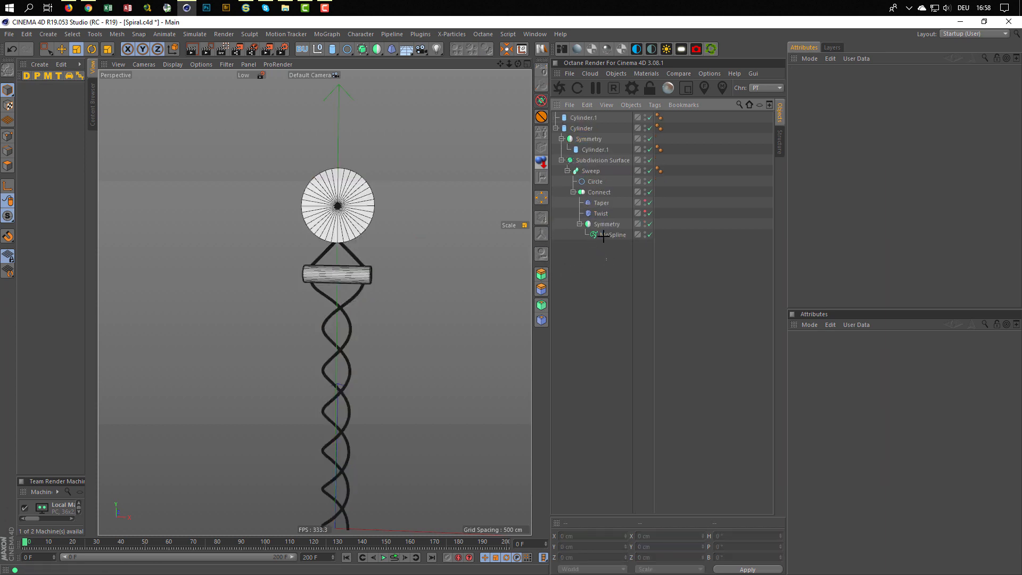
- Copy all the ungrouped rope, crossbar and disc objects into Nike_Tutorial.c4d and move them in front of the planes to Z -196.027 cm
left_click_drag(606, 260, 552, 109)
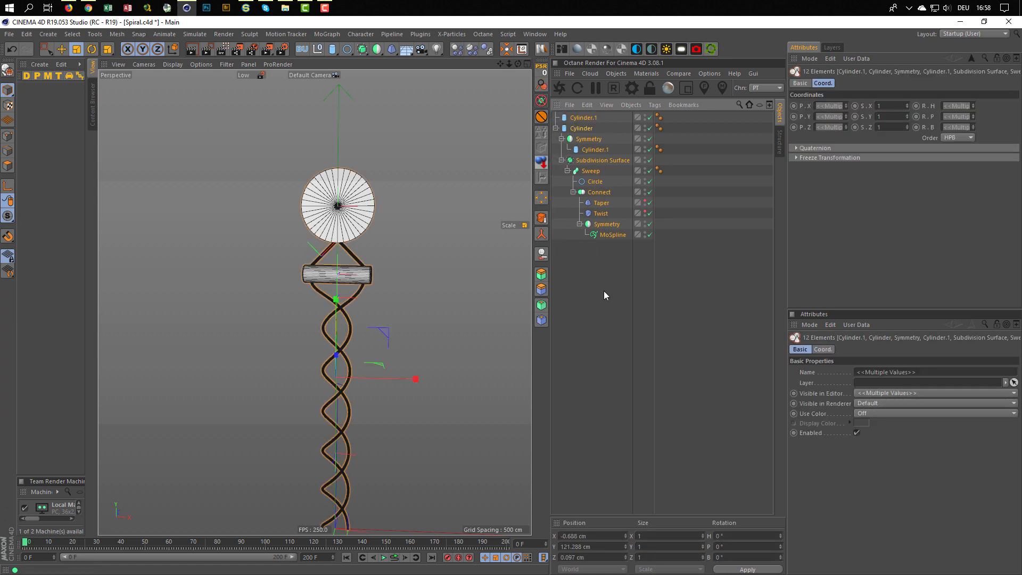
key("v")
mouse_move(471, 292)
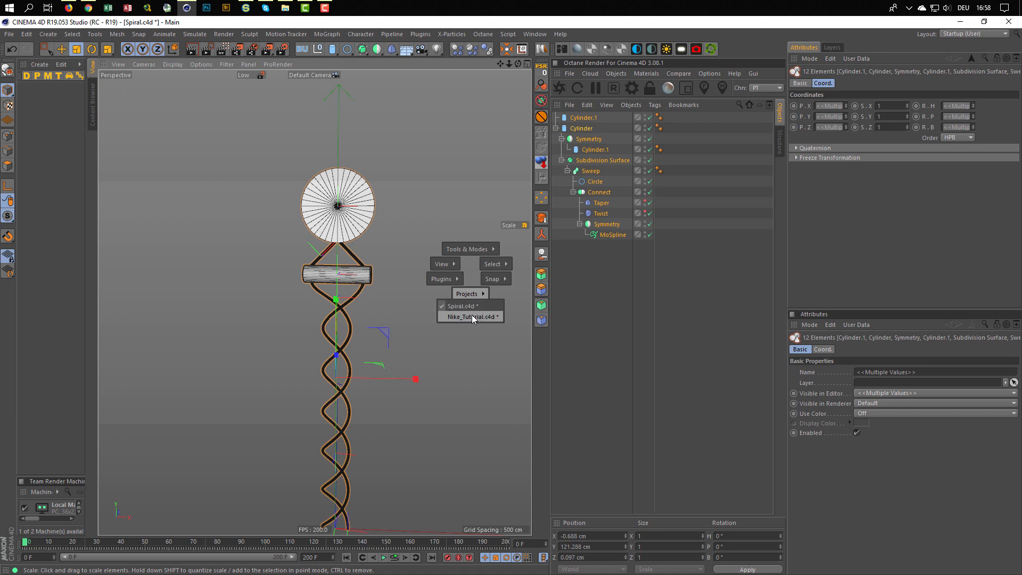
left_click(471, 316)
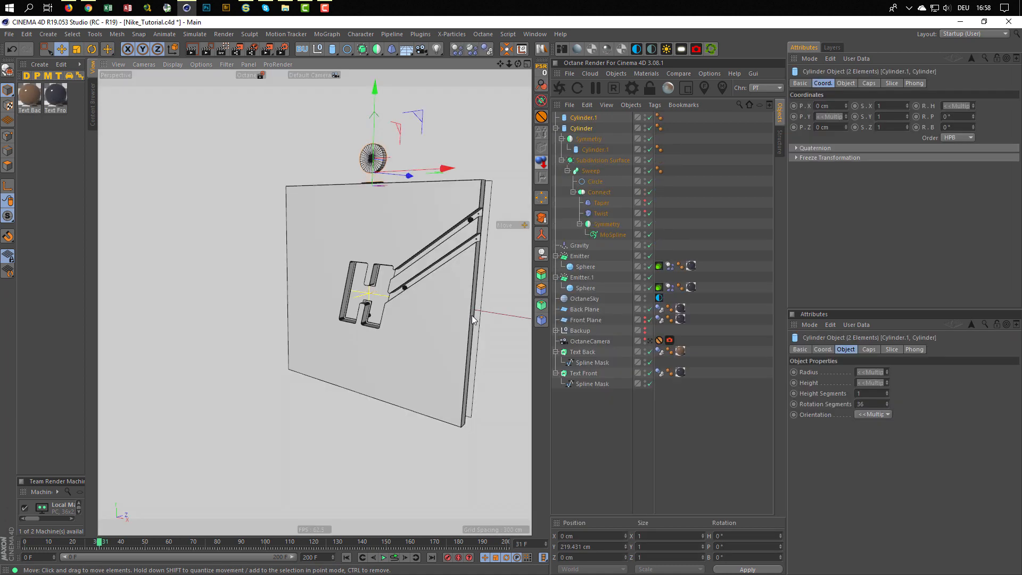
left_click_drag(411, 177, 408, 264)
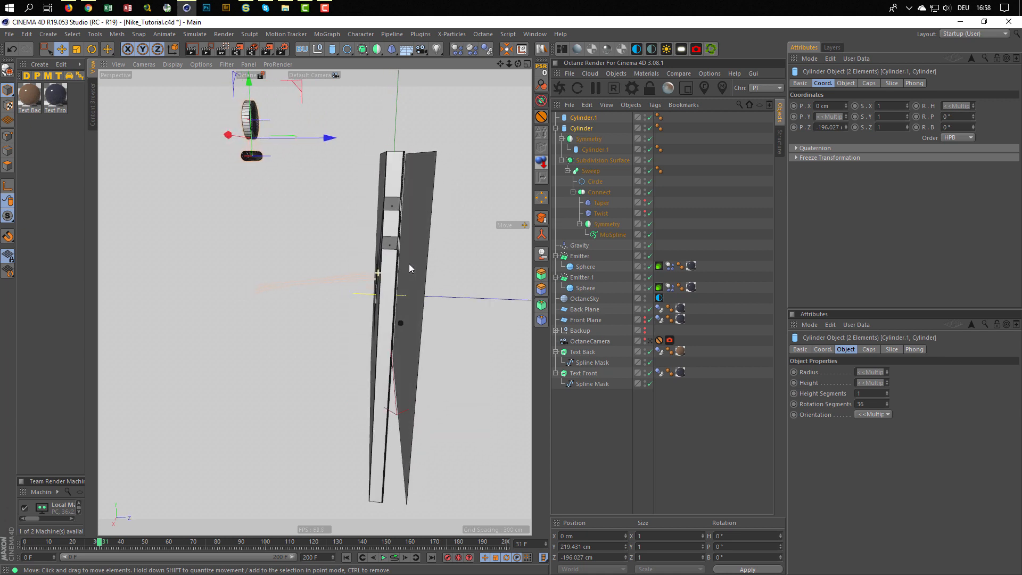
- Set the pitch rotation of the Twist deformer in the pasted rope to 0°
left_click(601, 214)
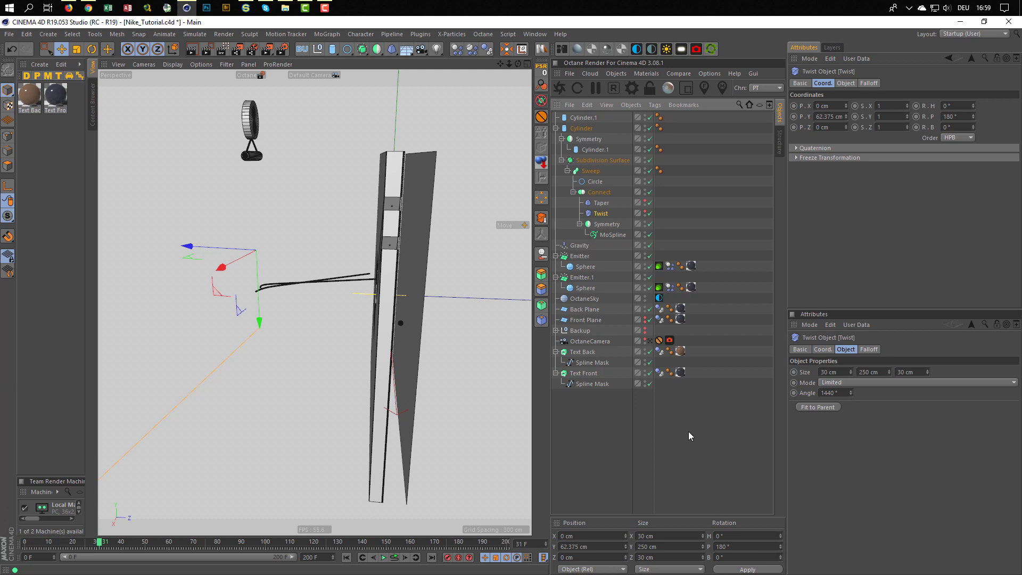
left_click_drag(736, 547, 680, 556)
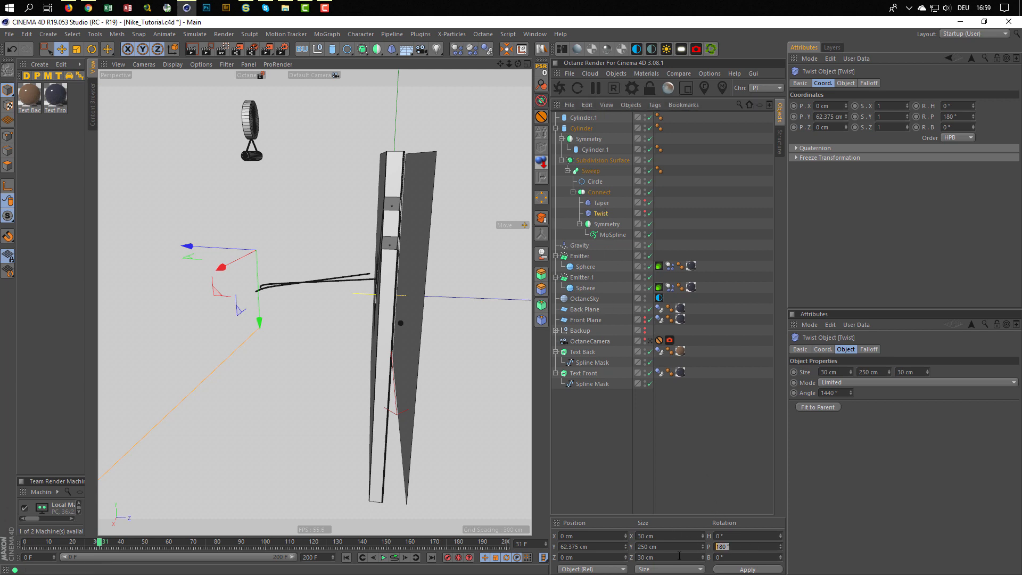
type("0")
key("Return")
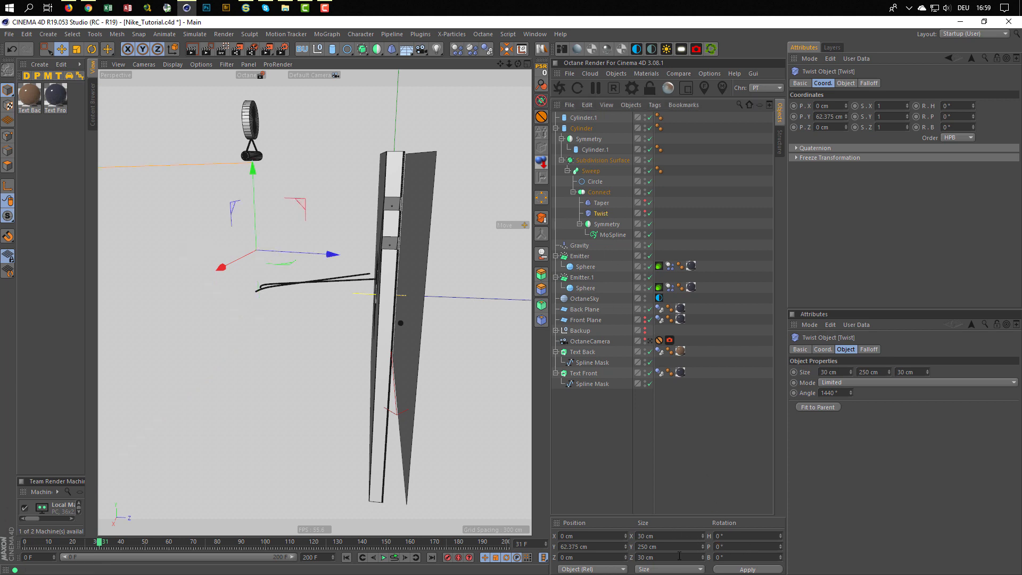
- Undo the Twist deformer's pitch change and move the MoSpline out of its Symmetry object to the top level
key("ctrl+z")
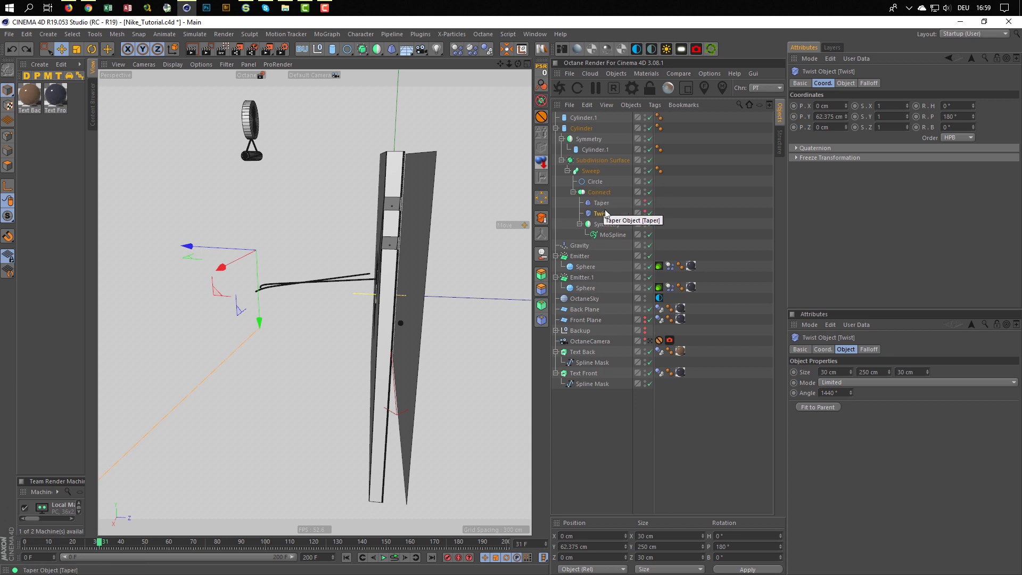
left_click(610, 235)
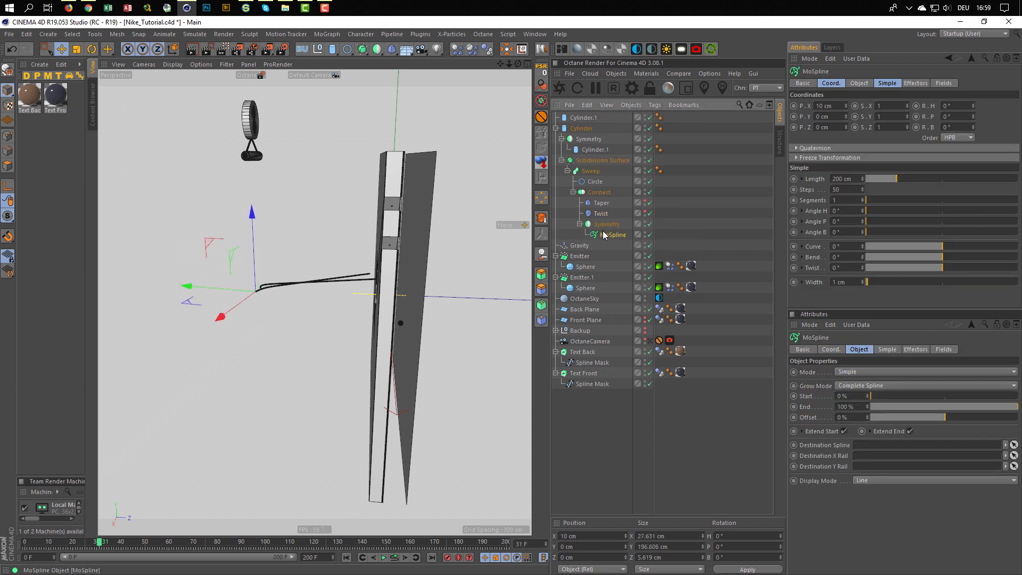
left_click(887, 83)
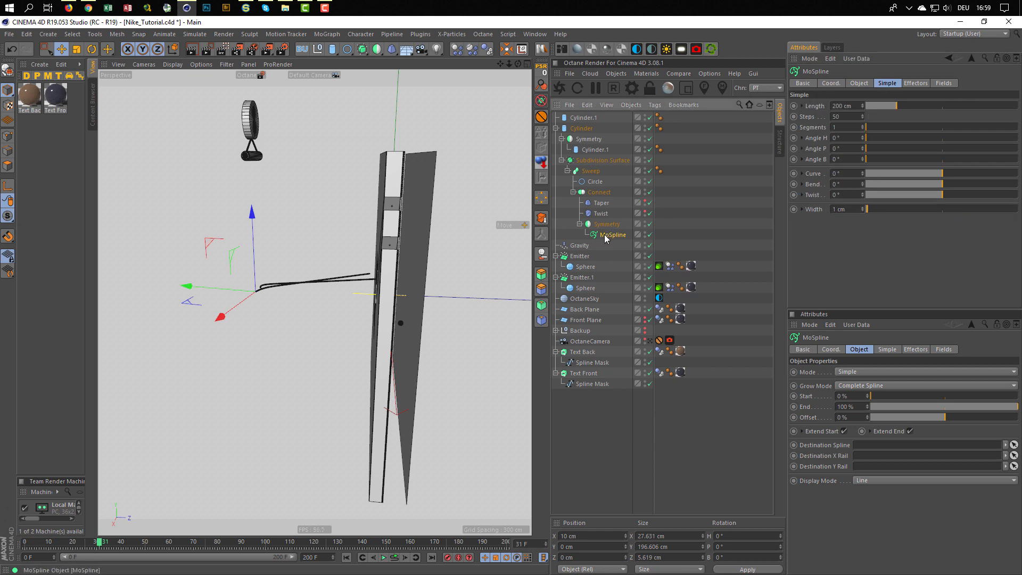
left_click_drag(606, 239, 603, 244)
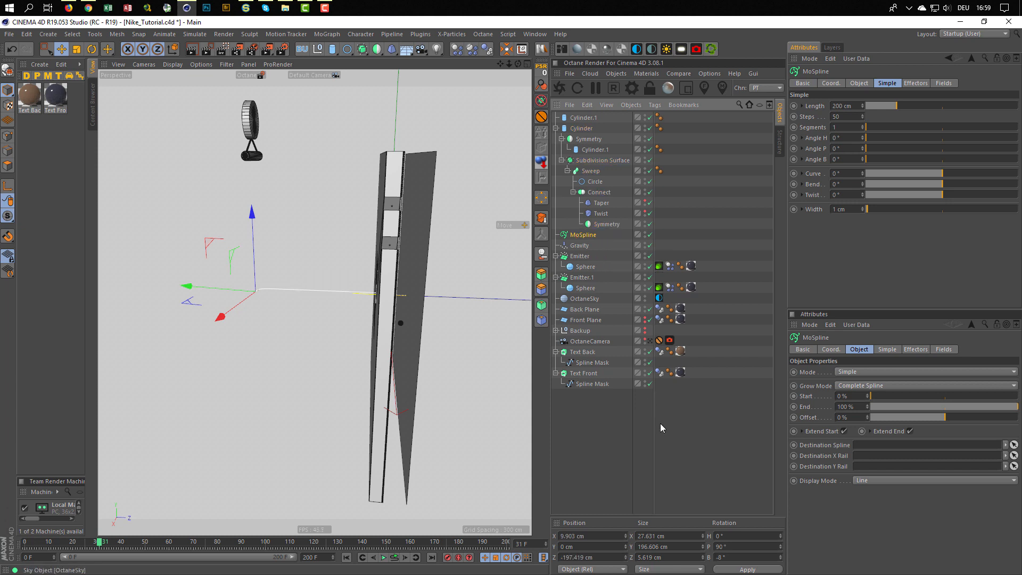
- Set the extracted MoSpline's pitch and bank rotation to 0°
left_click(719, 546)
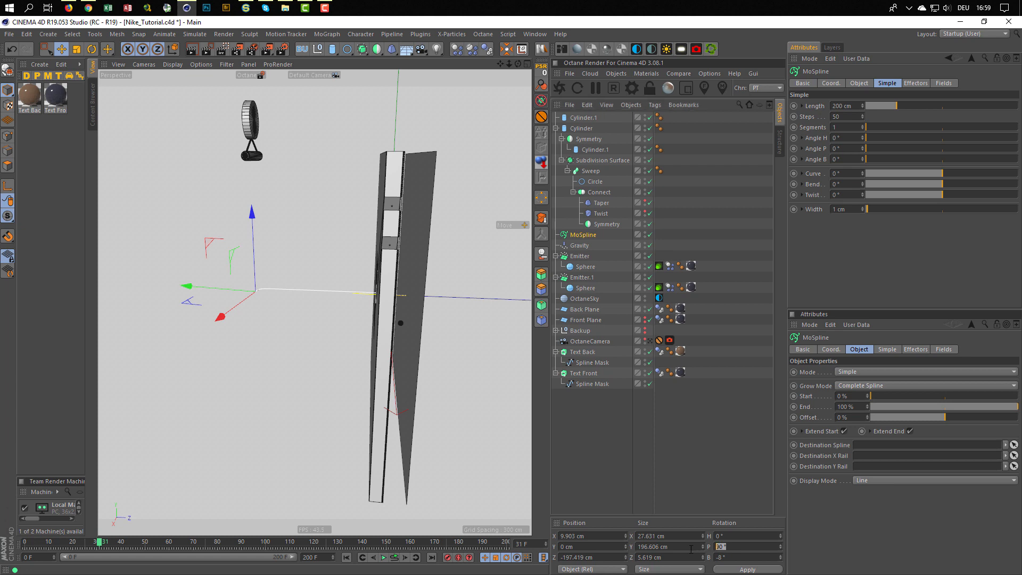
type("0")
key("Return")
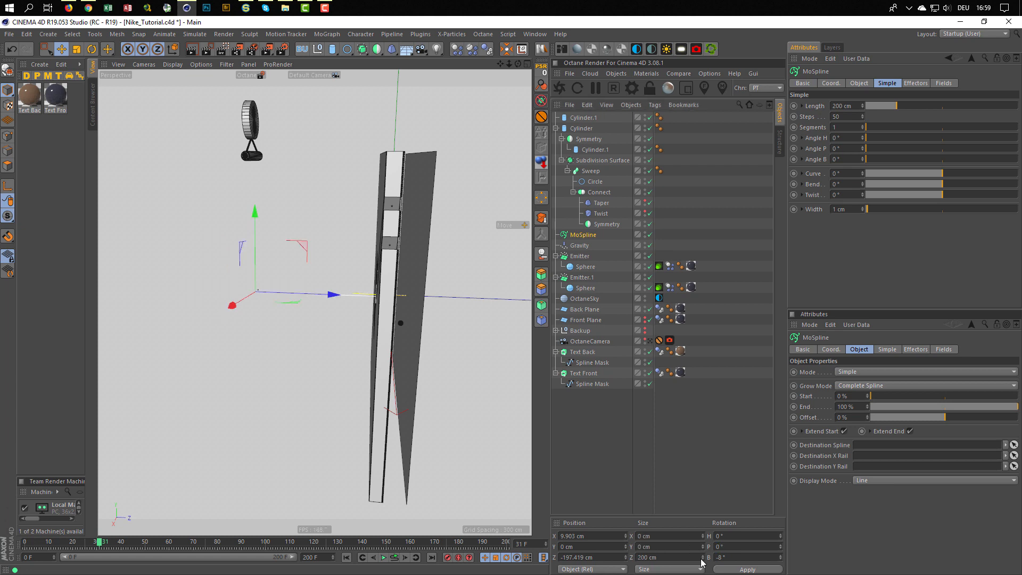
type("0")
key("Return")
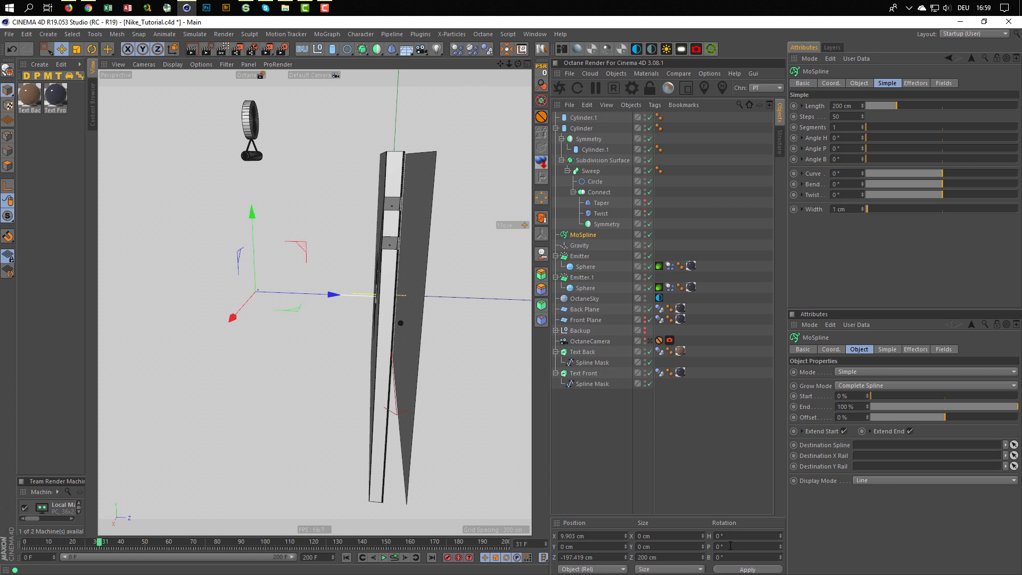
- Try rotating the MoSpline freehand about its vertical axis and to a pitch of about 82°, undoing each rotation
key("r")
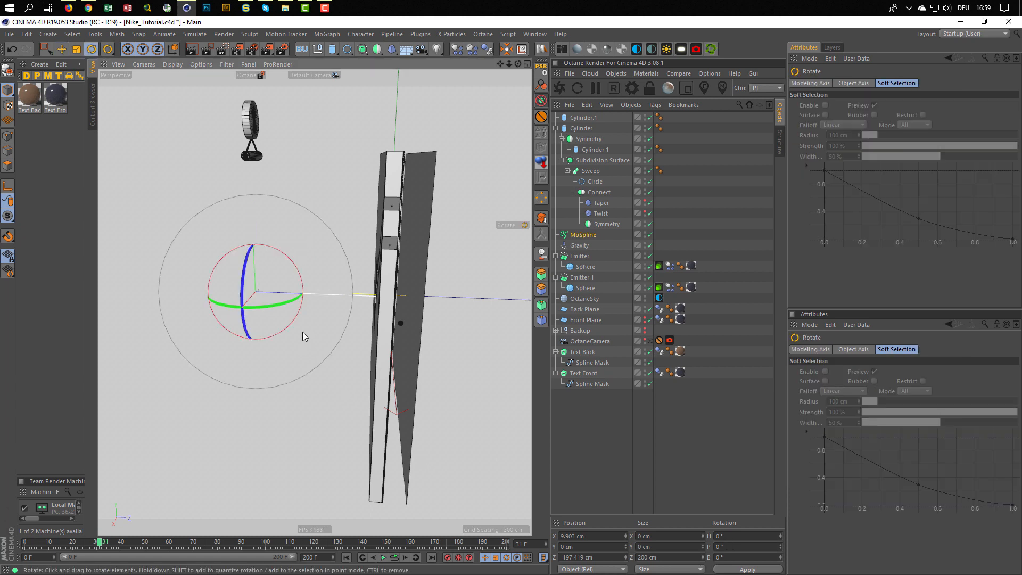
left_click_drag(303, 288, 272, 308)
key("ctrl+z")
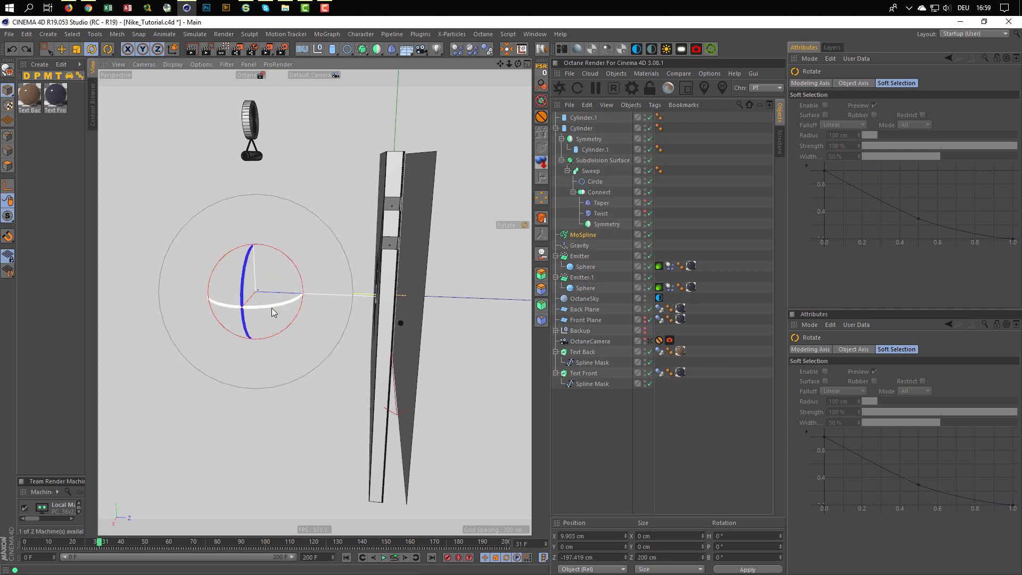
right_click_drag(251, 284, 337, 288, "alt")
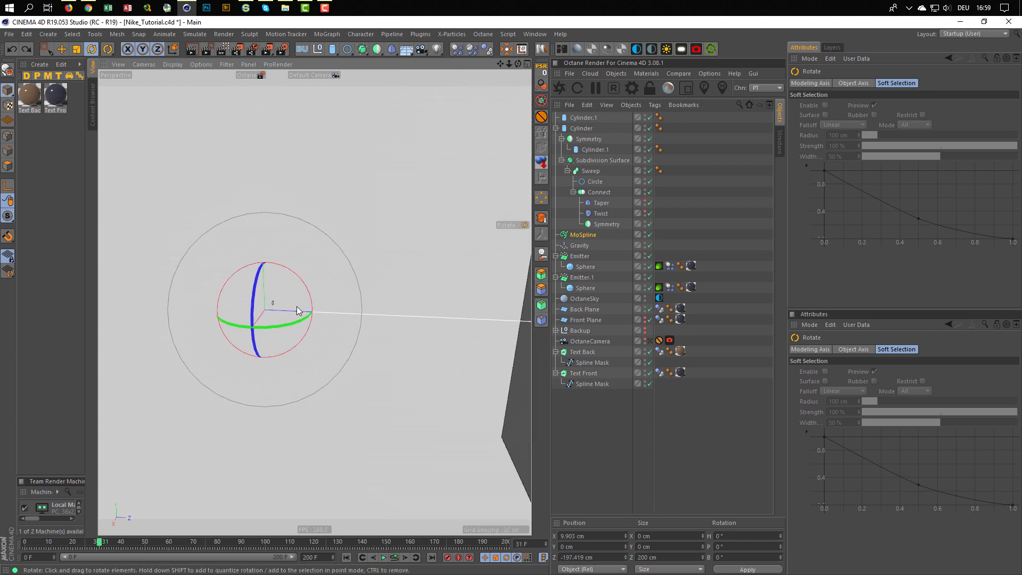
left_click_drag(297, 306, 178, 289, "alt")
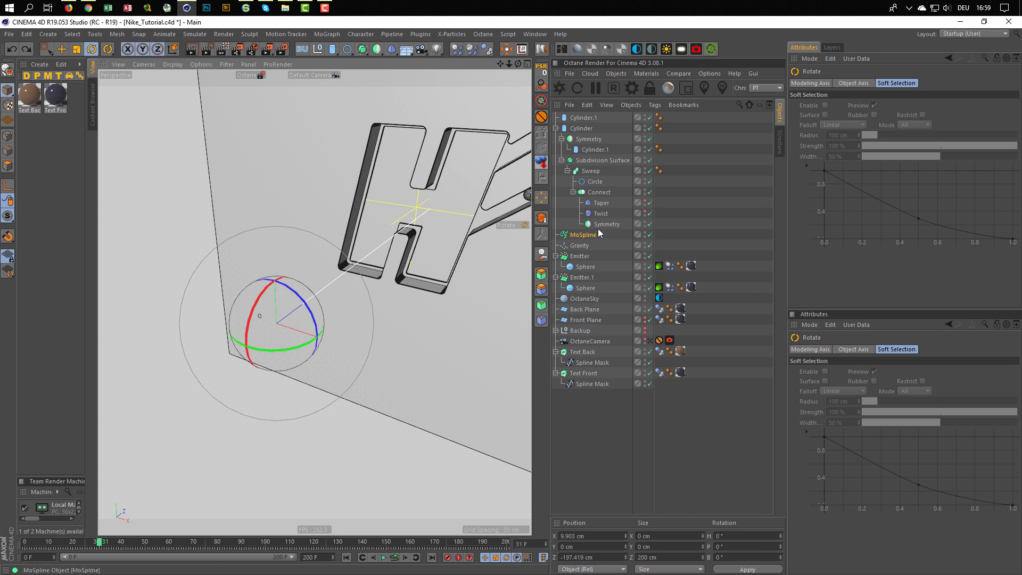
left_click(581, 236)
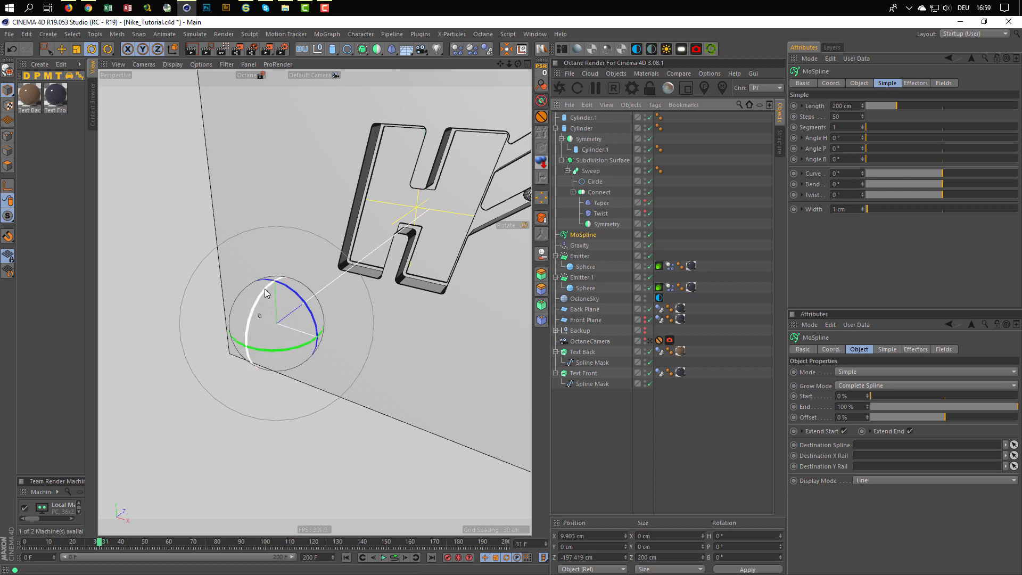
left_click_drag(263, 293, 226, 386)
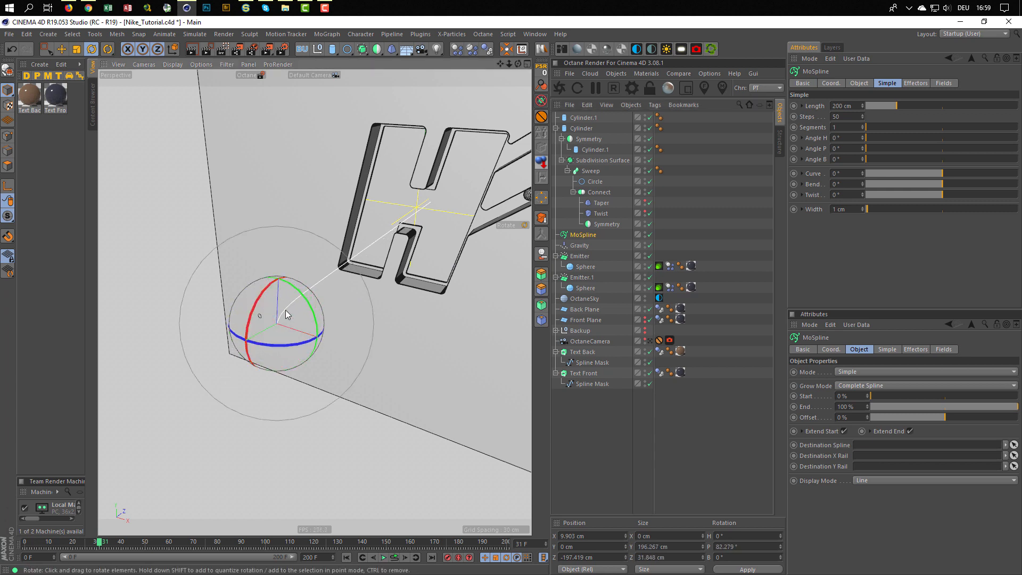
key("ctrl+z")
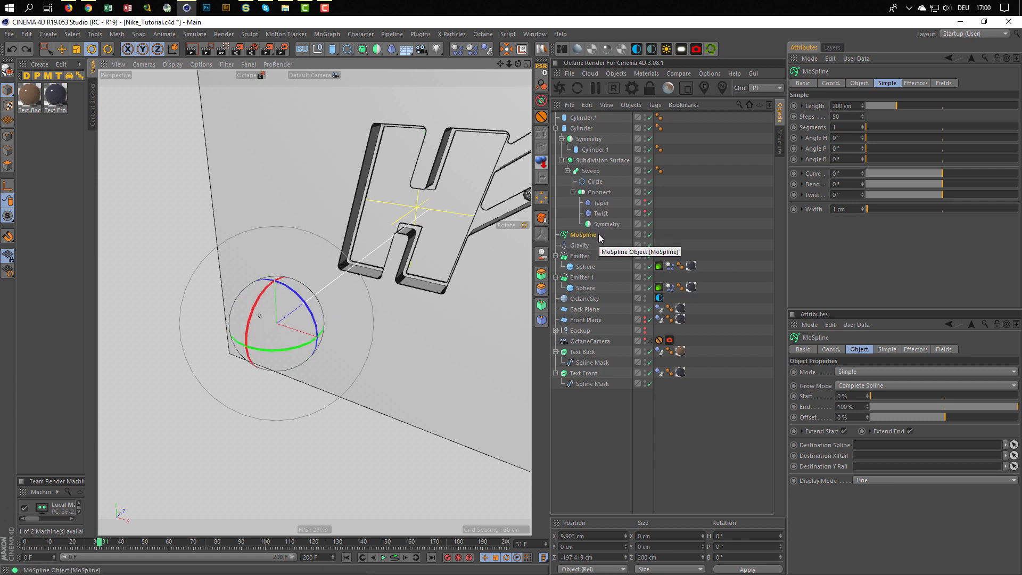
- Check the MoSpline's effector, object and simple settings, and set the pitch rotation of the Symmetry object under Connect to 0°
left_click(920, 85)
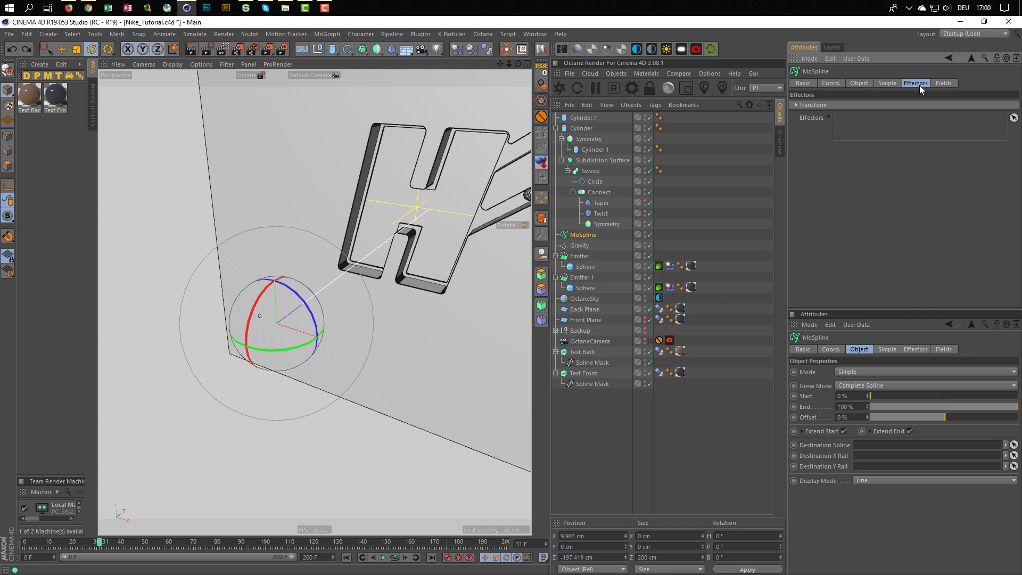
left_click(855, 84)
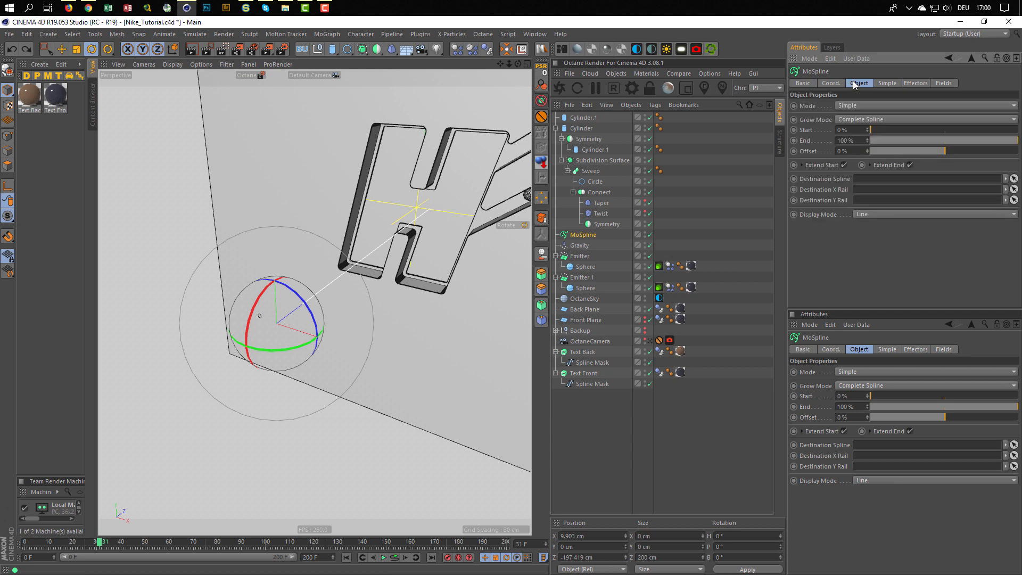
left_click(886, 84)
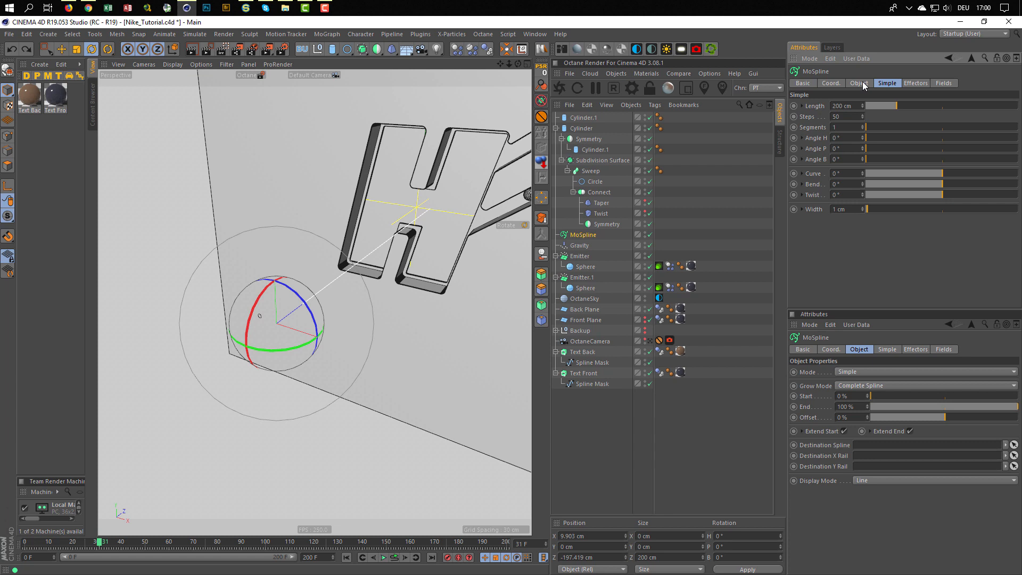
left_click(607, 224)
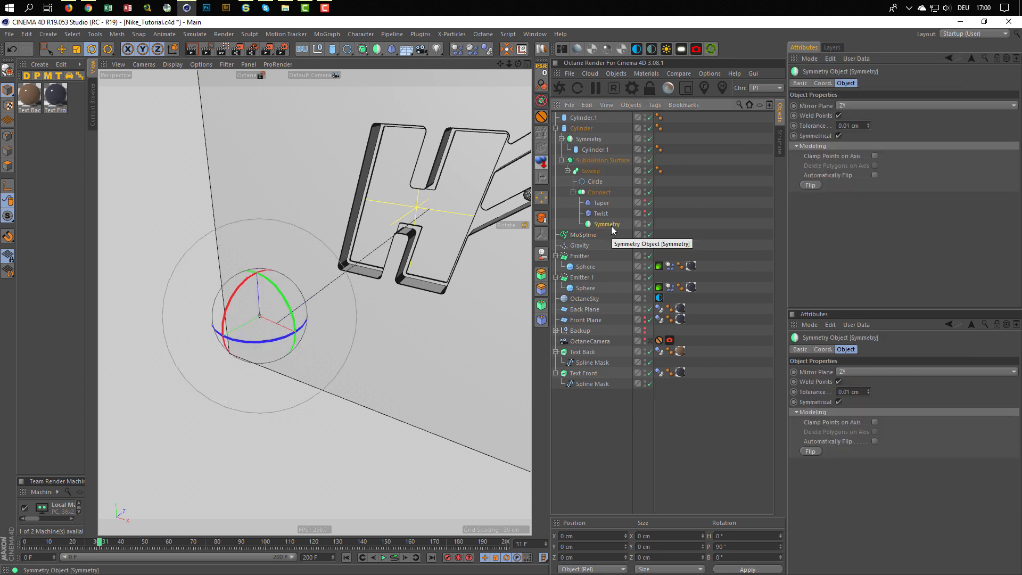
left_click(743, 544)
key("Return")
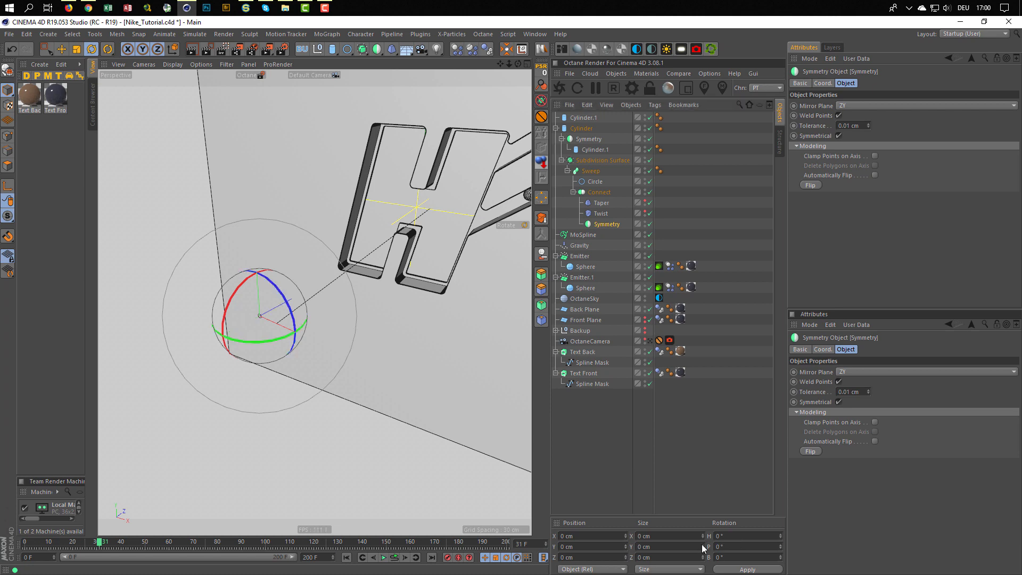
left_click_drag(323, 306, 365, 308, "alt")
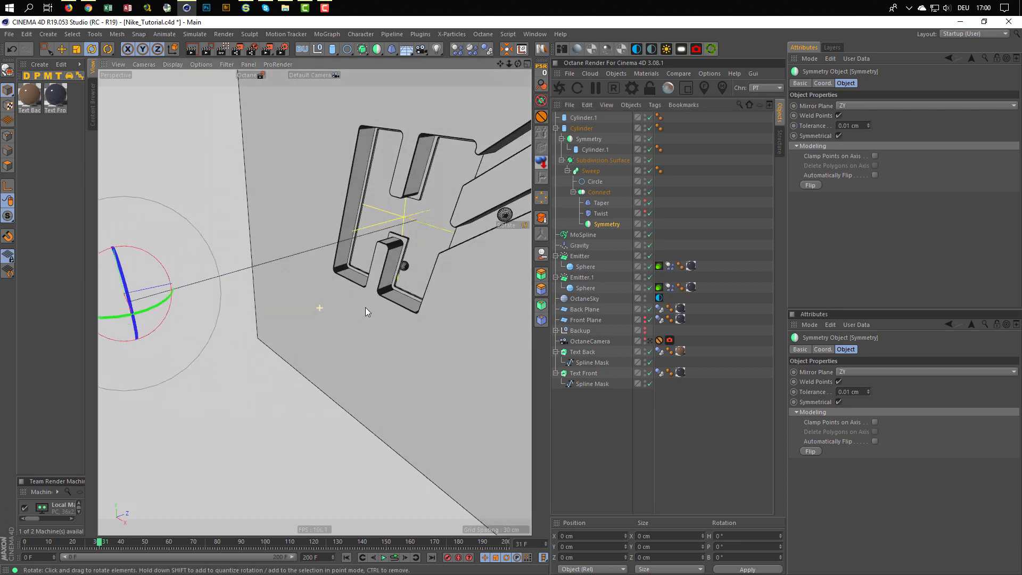
right_click_drag(353, 315, 330, 326, "alt")
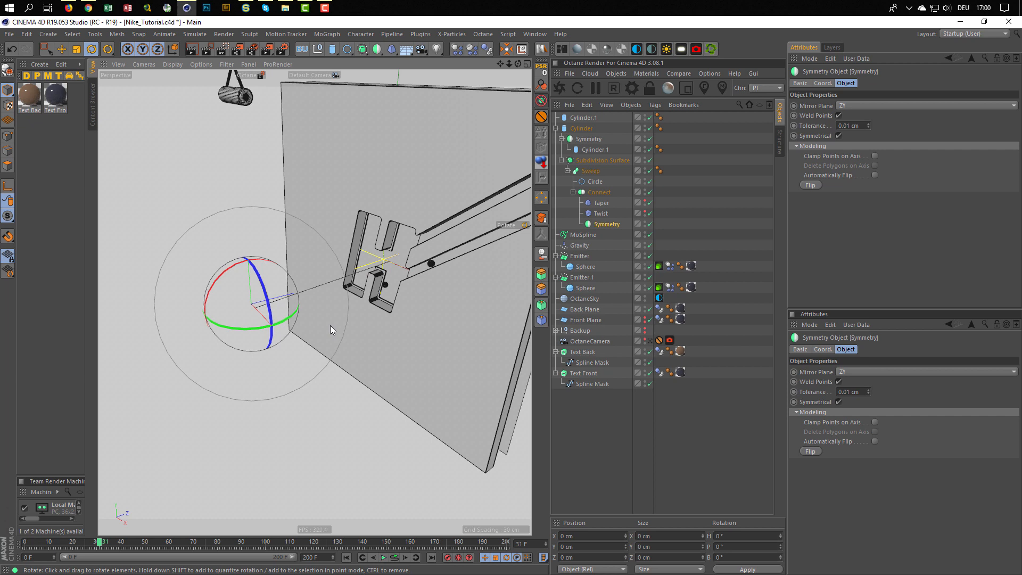
- Delete the extracted MoSpline and add a new default MoSpline to the scene
left_click(601, 234)
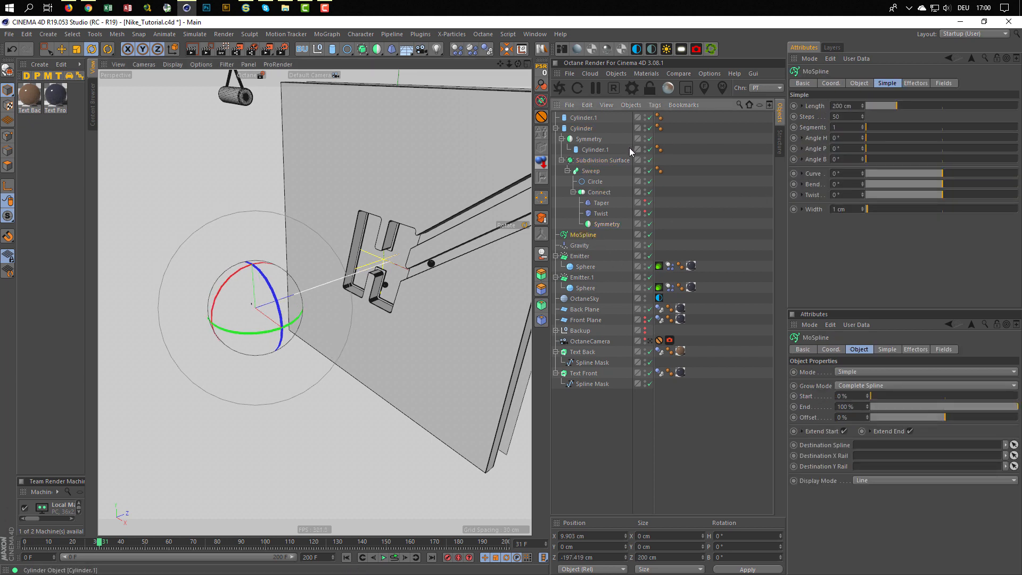
key("Delete")
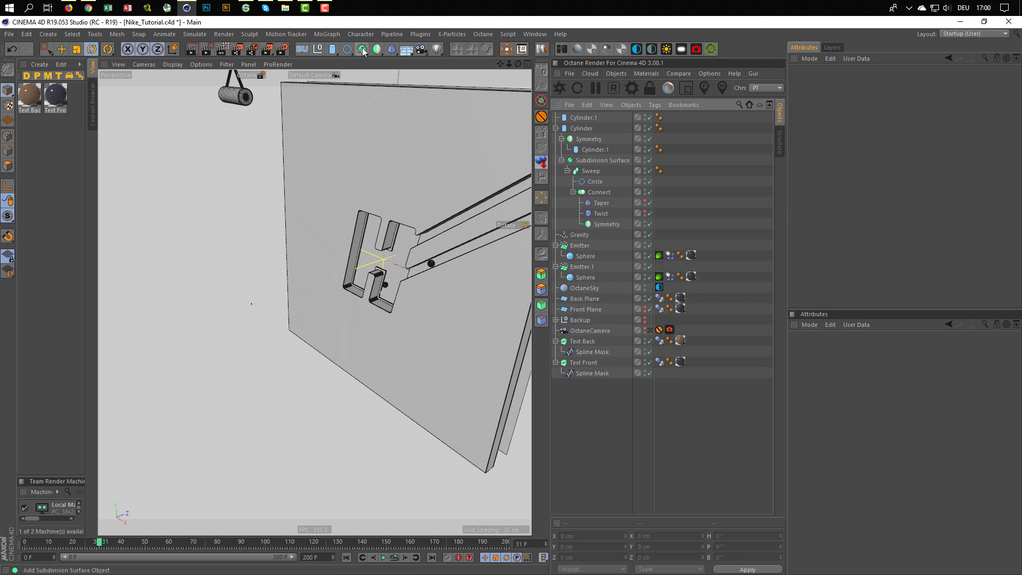
left_click(329, 34)
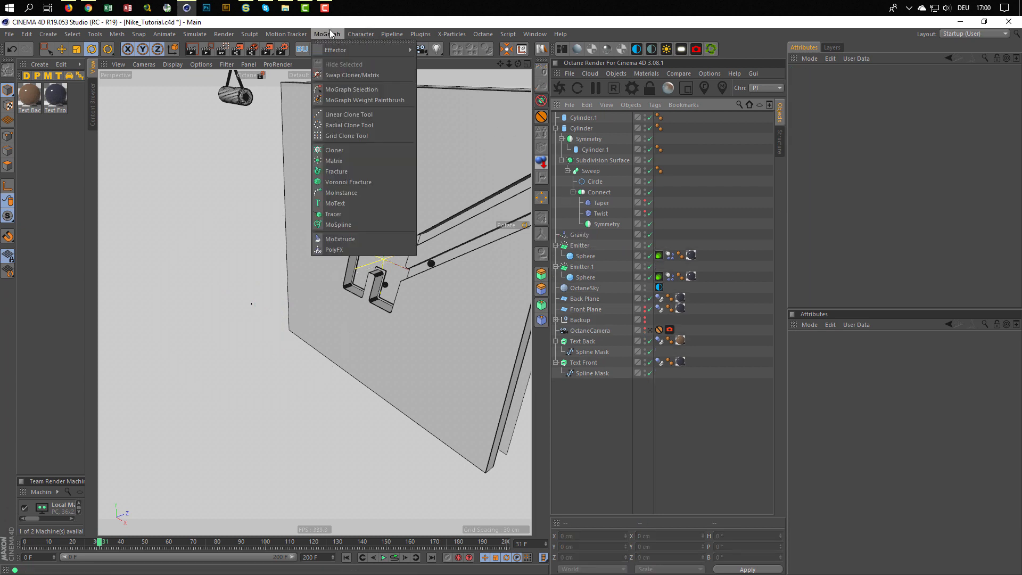
left_click(369, 224)
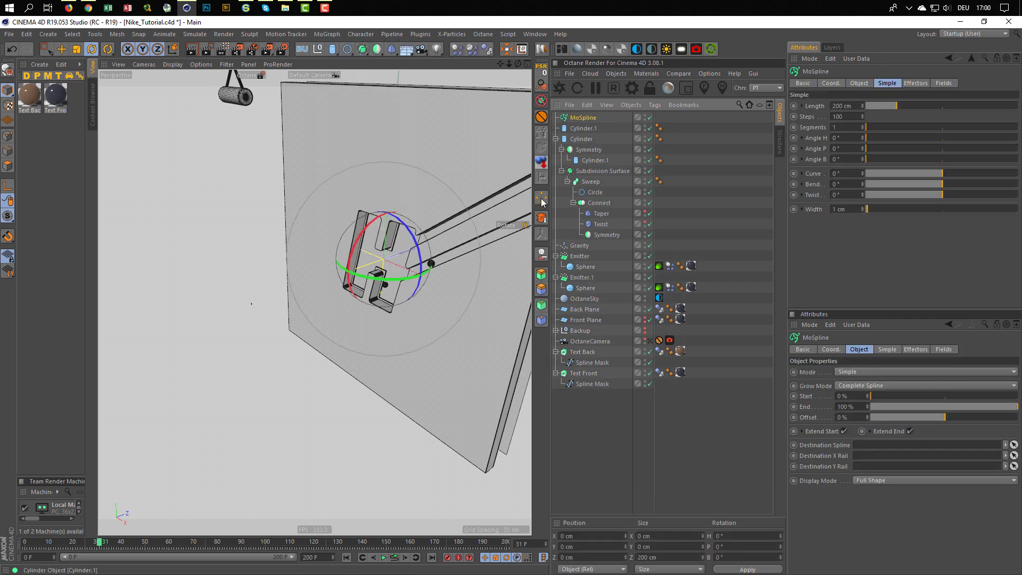
- Try rotating the new MoSpline freehand and raising its Angle P to about 134°, undoing both changes
middle_click_drag(419, 274, 360, 324, "alt")
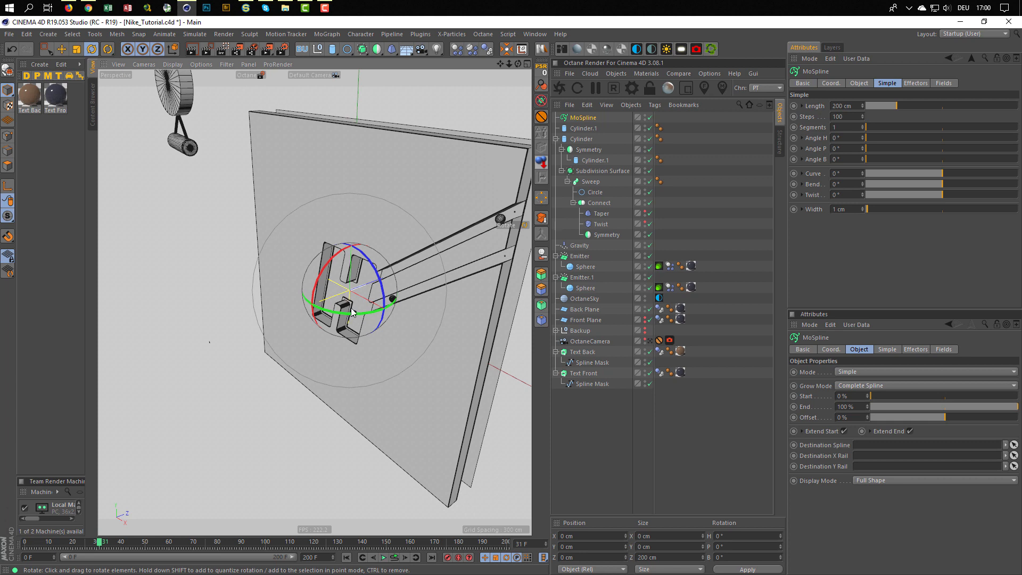
left_click_drag(351, 312, 322, 314)
key("ctrl+z")
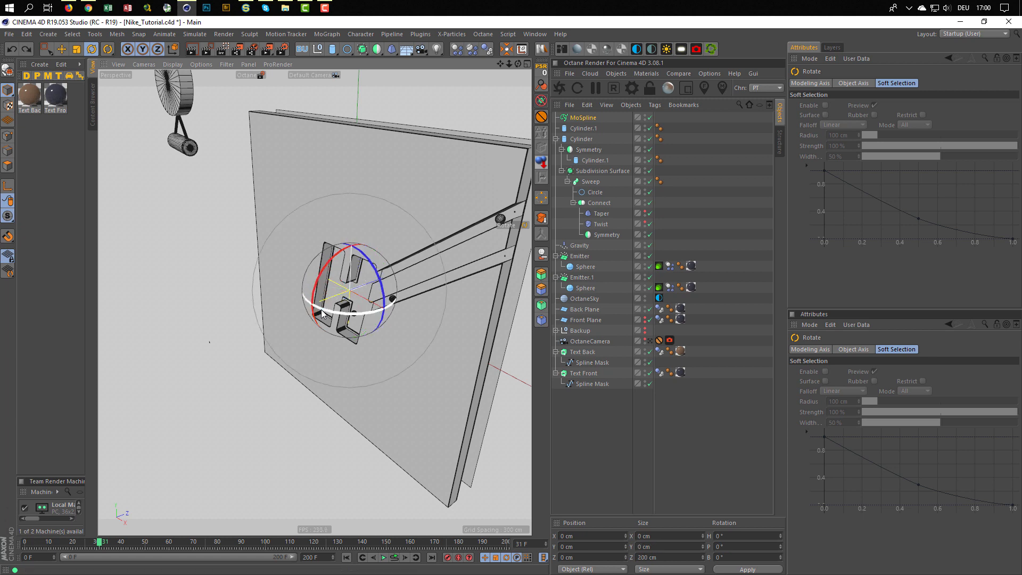
left_click(585, 118)
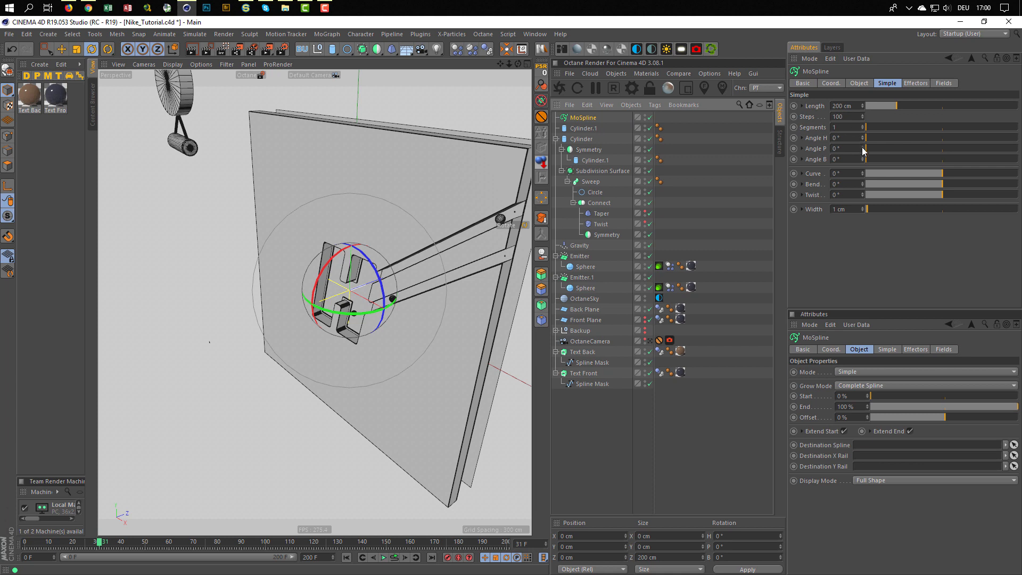
left_click_drag(868, 145, 919, 151)
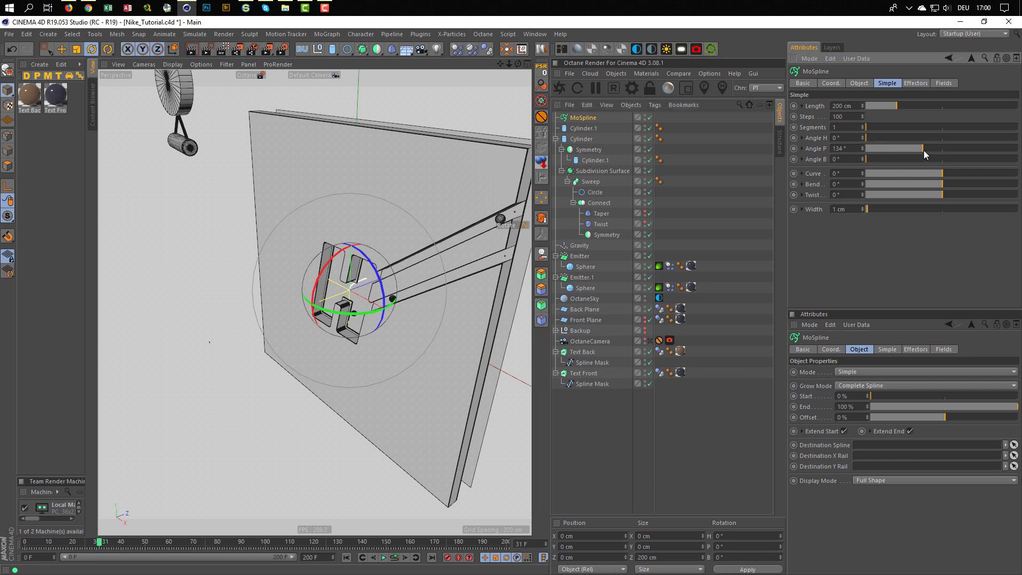
key("ctrl+z")
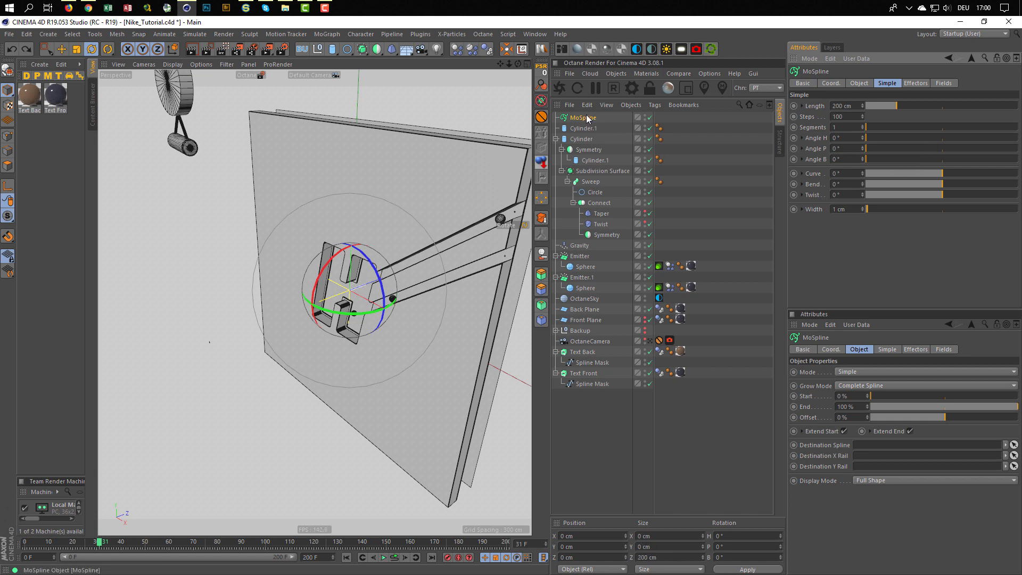
- Delete the new MoSpline with all the pasted rope, crossbar and disc objects, and switch to the Spiral.c4d project
left_click(606, 234, "shift")
key("Delete")
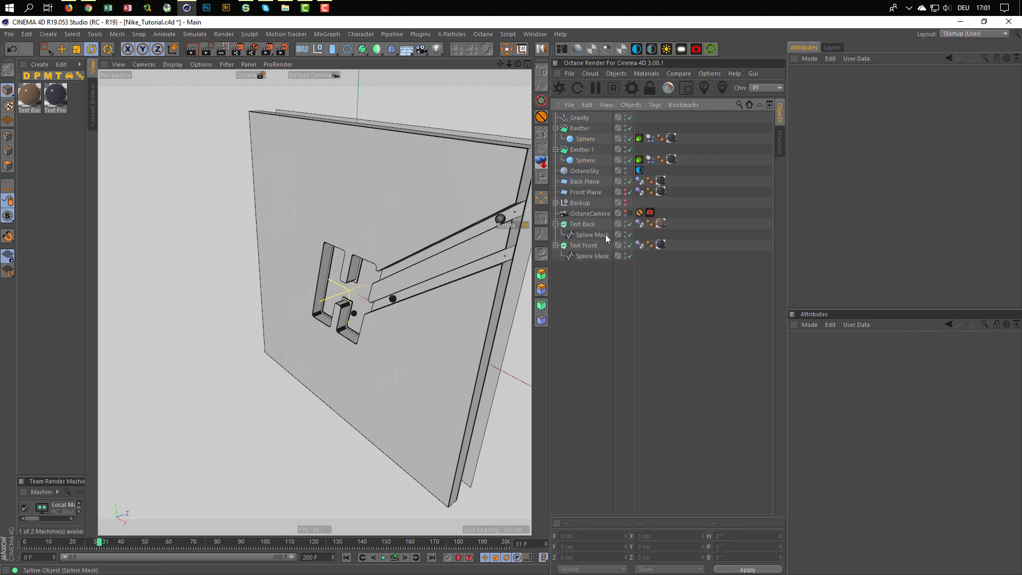
middle_click(411, 255)
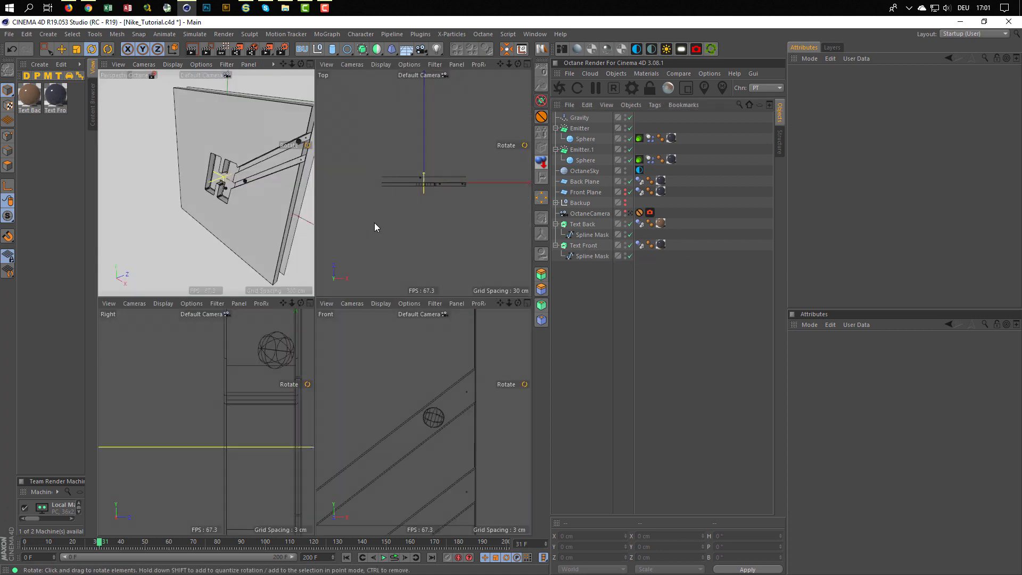
middle_click(266, 224)
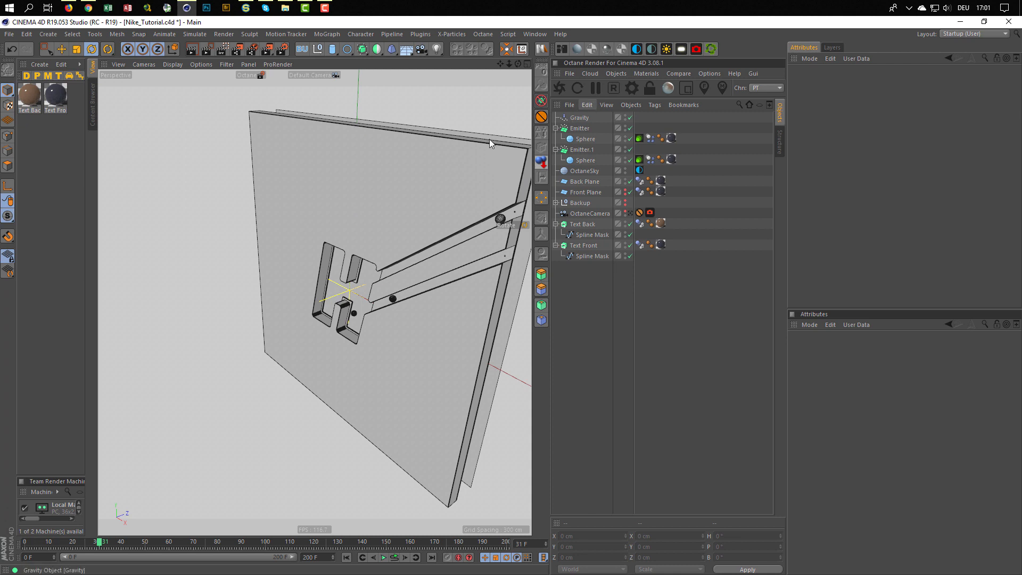
middle_click(455, 152)
middle_click(262, 169)
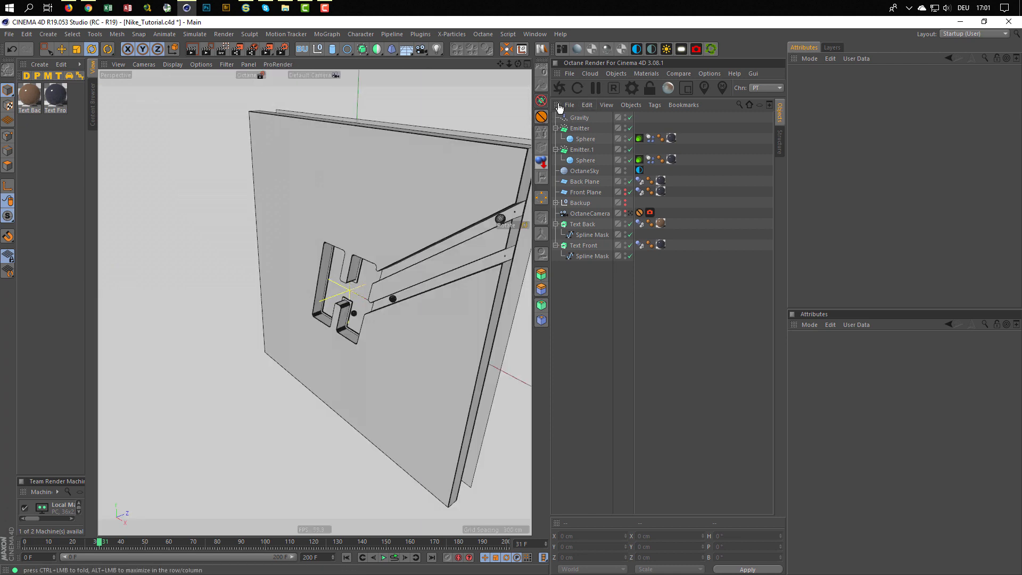
key("v")
left_click(463, 166)
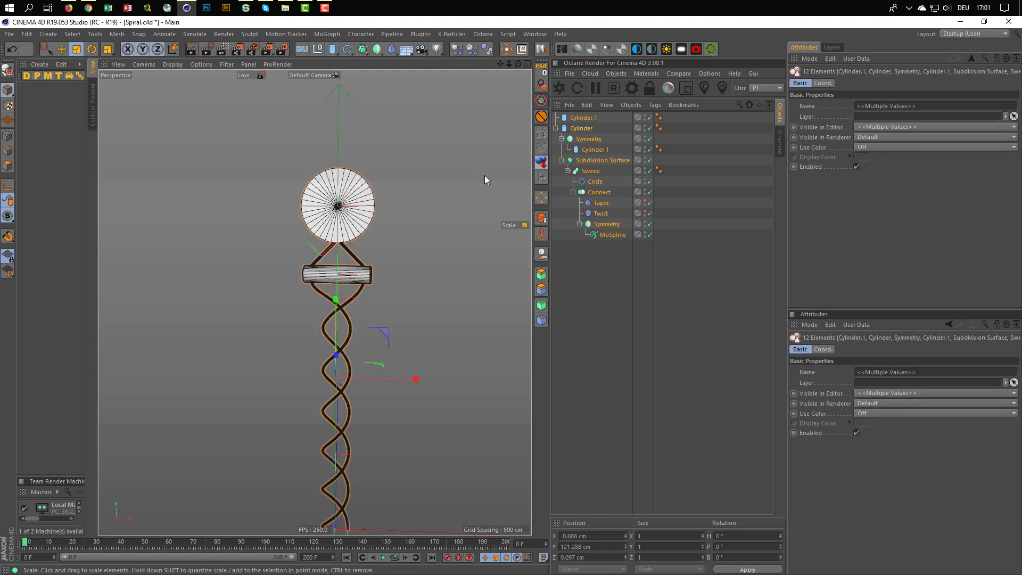
- Create a polygon copy of the rope's Sweep with Current State to Object and place it outside the hierarchy
left_click(585, 170)
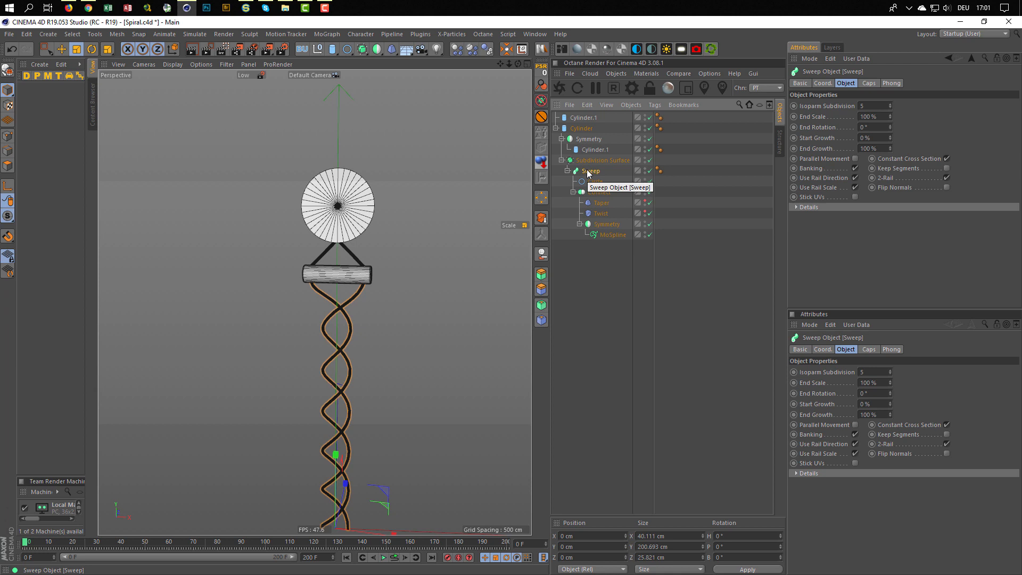
left_click(541, 218)
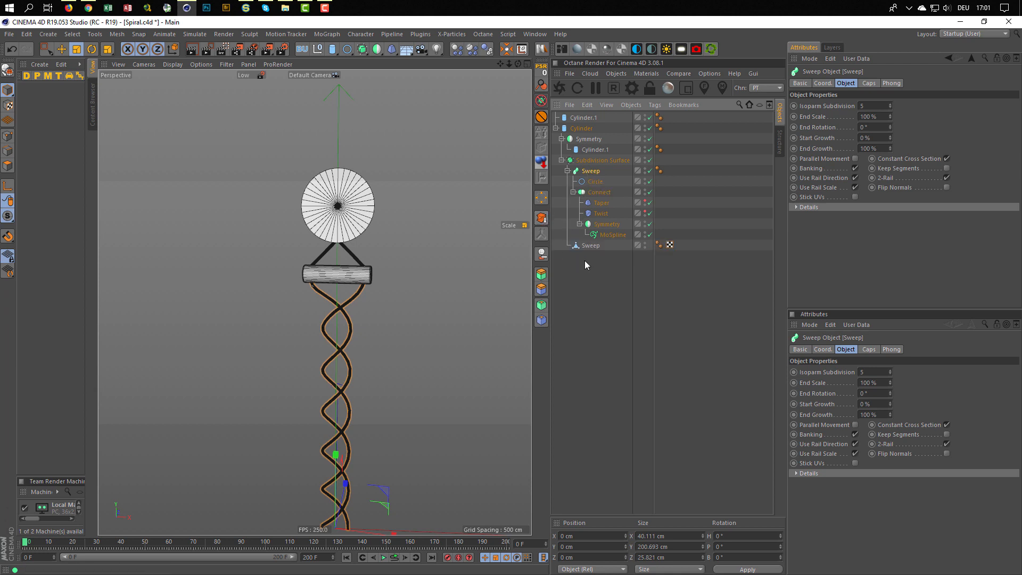
left_click(581, 246)
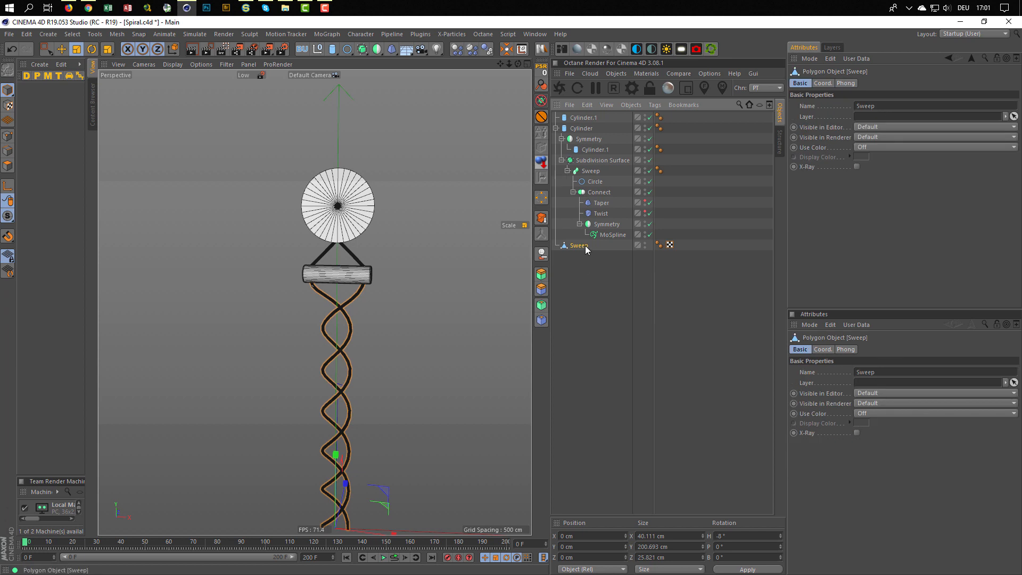
- Move the original Sweep out of the Subdivision Surface, disable it, and put the polygon Sweep in its place
left_click(588, 174)
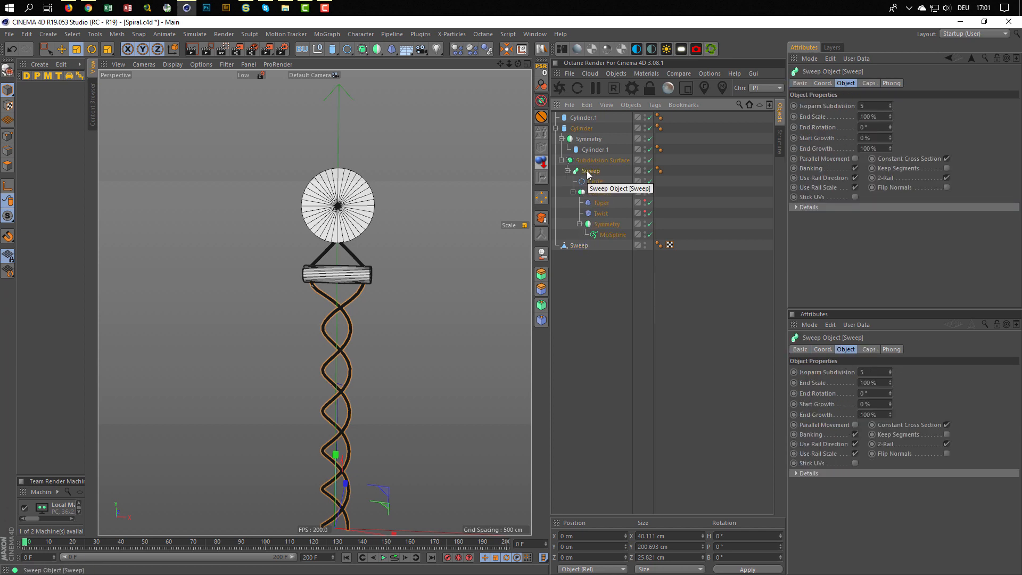
left_click_drag(588, 174, 605, 351)
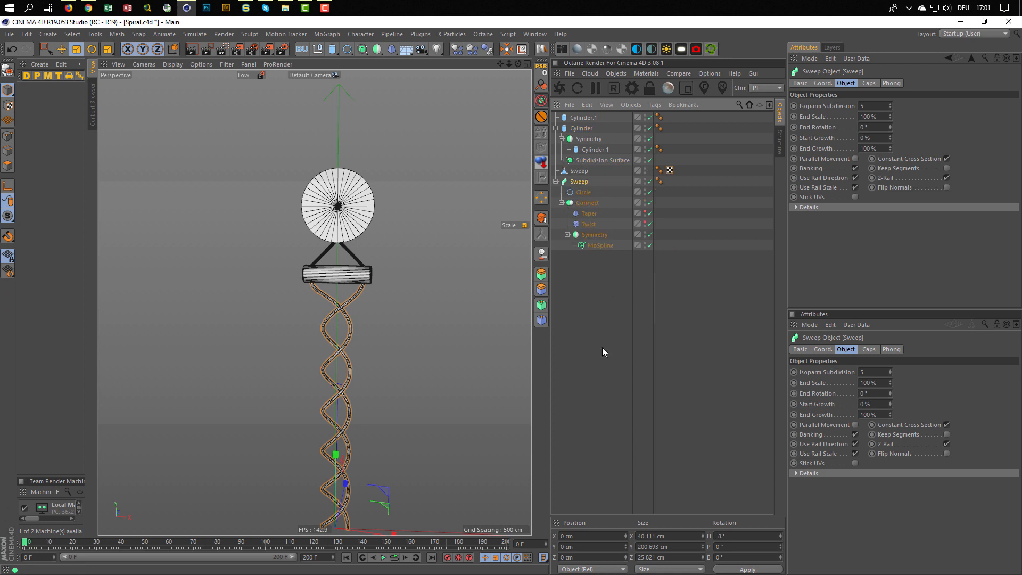
left_click(650, 182)
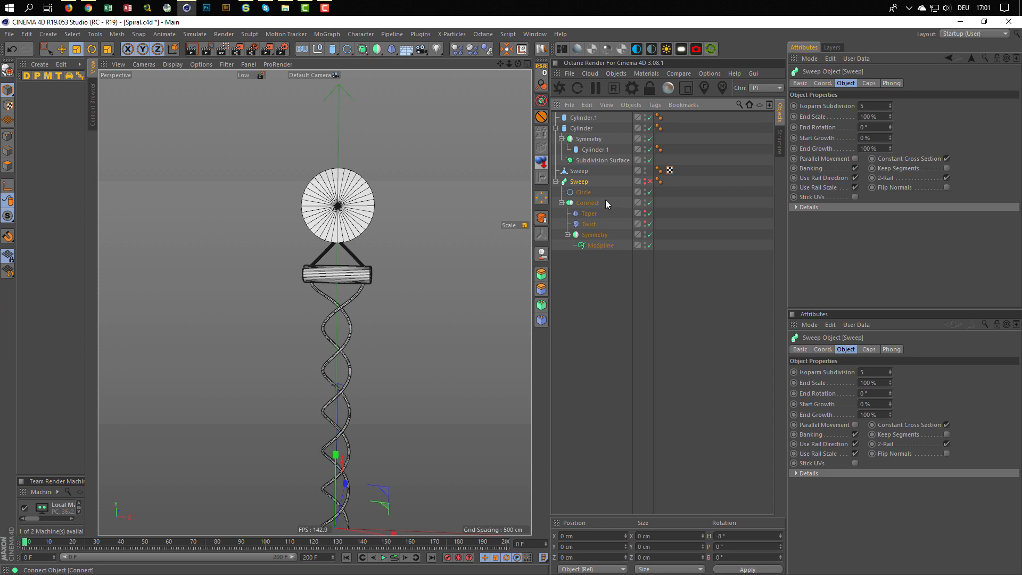
left_click_drag(579, 171, 594, 161)
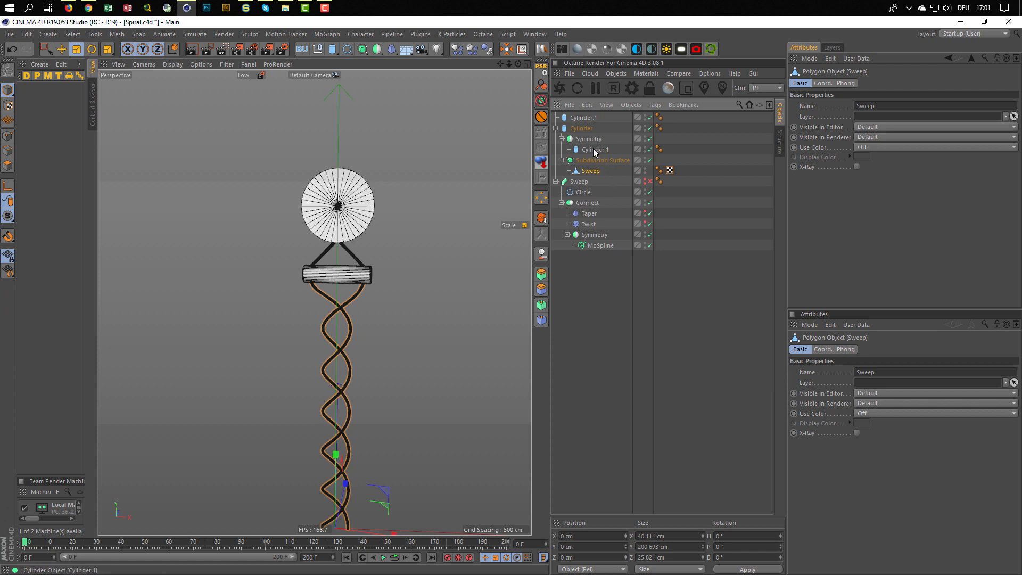
- Group the two top-level cylinders and their children into a null without the original Sweep, and name it Spiral
left_click(578, 118, "shift")
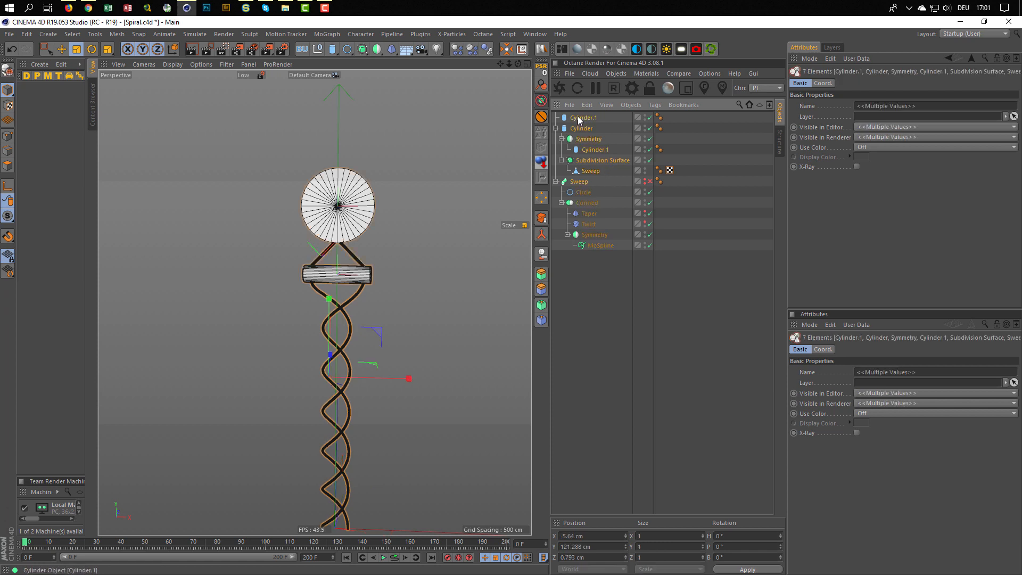
left_click(585, 182, "ctrl")
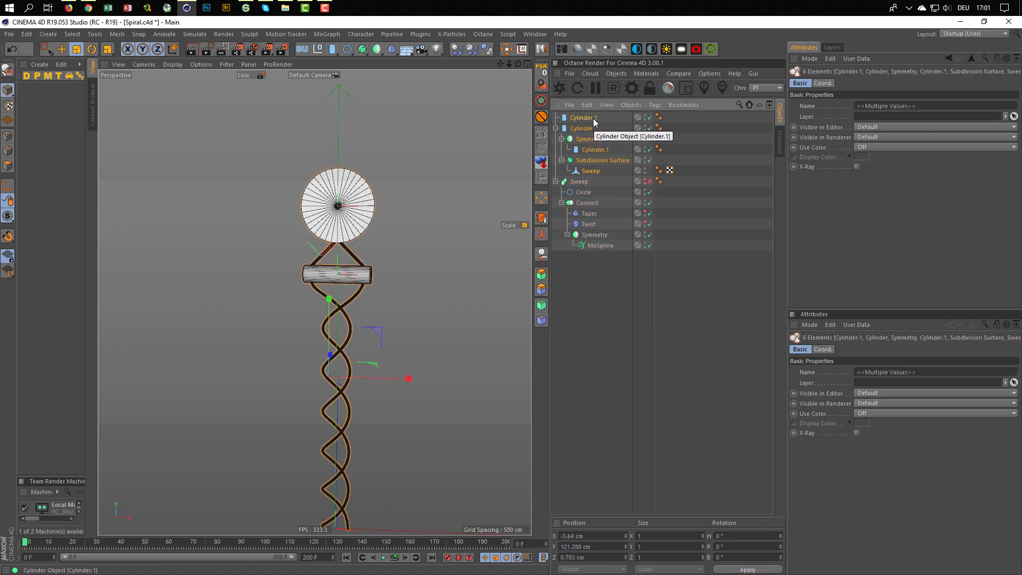
key("alt+g")
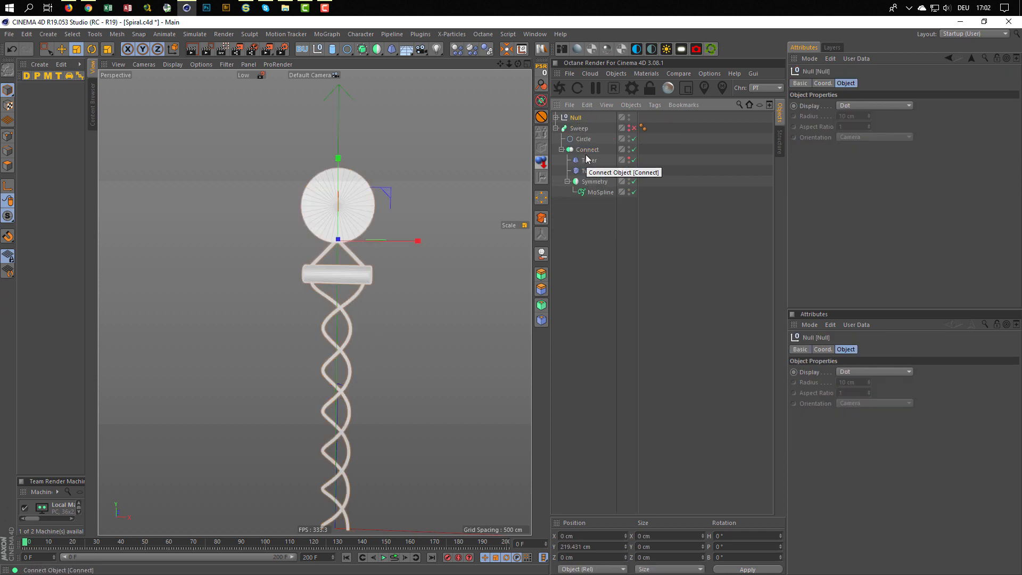
double_click(576, 117)
type("Spiral")
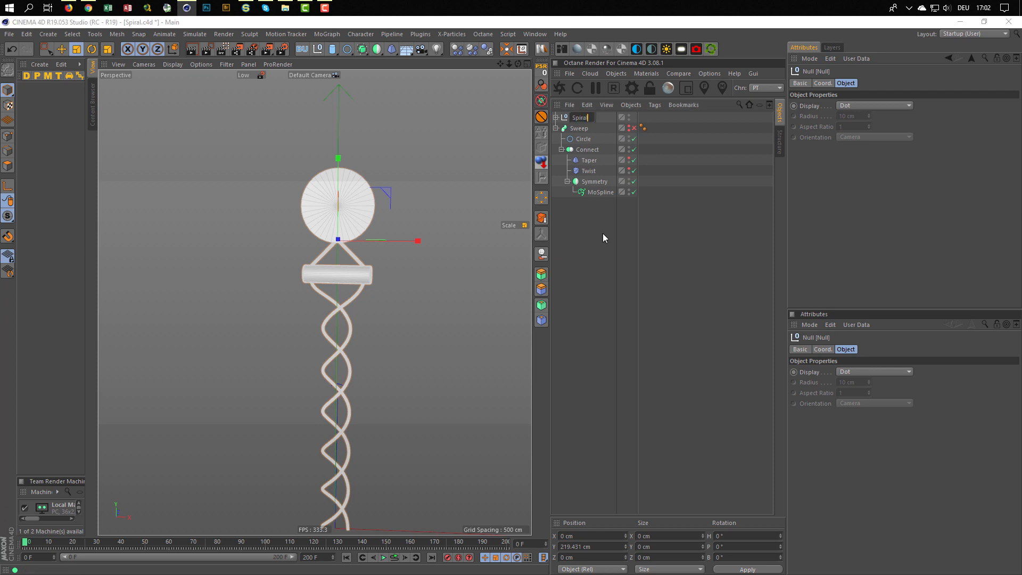
key("Return")
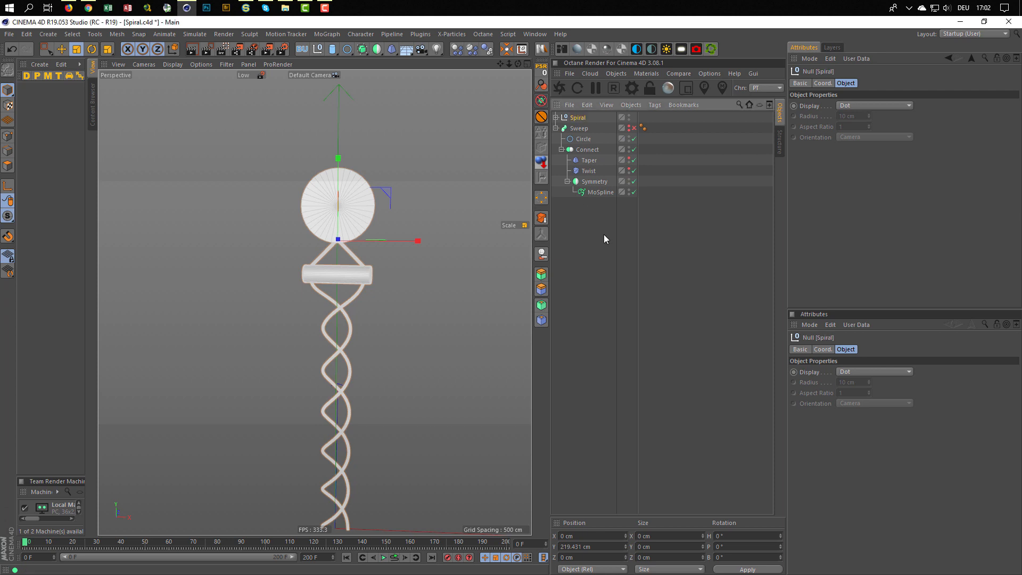
- Switch to the Nike_Tutorial.c4d project and paste the Spiral group into it
key("v")
mouse_move(474, 240)
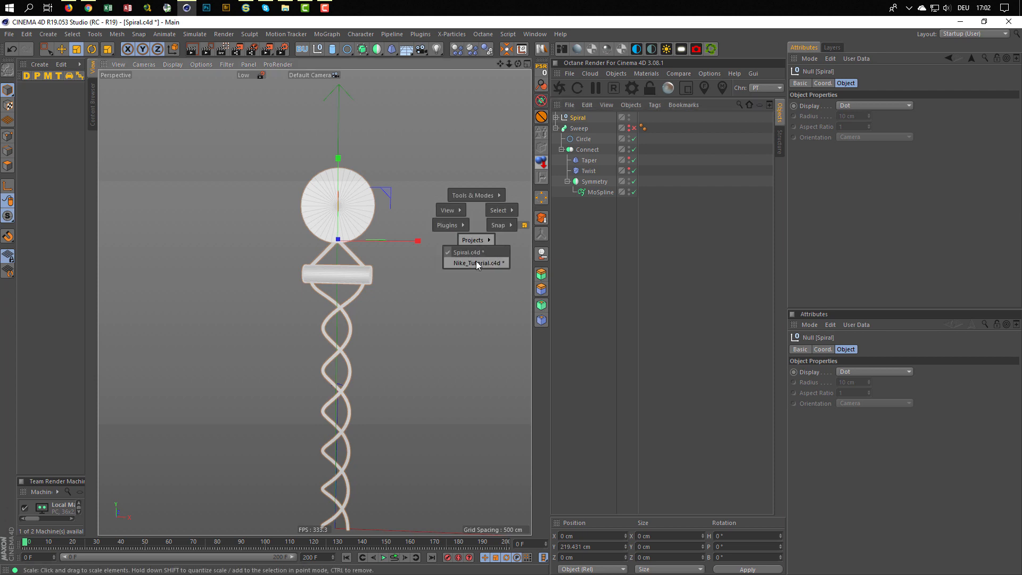
left_click(476, 262)
key("ctrl+v")
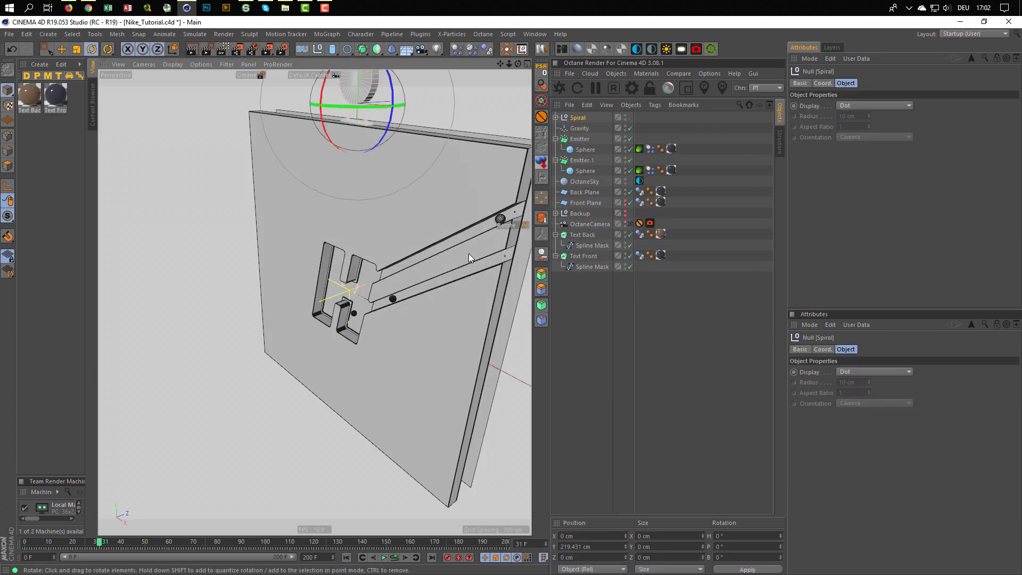
- Move the Spiral group out in front of the panel, to about Z -92 cm
left_click_drag(387, 183, 373, 305, "alt")
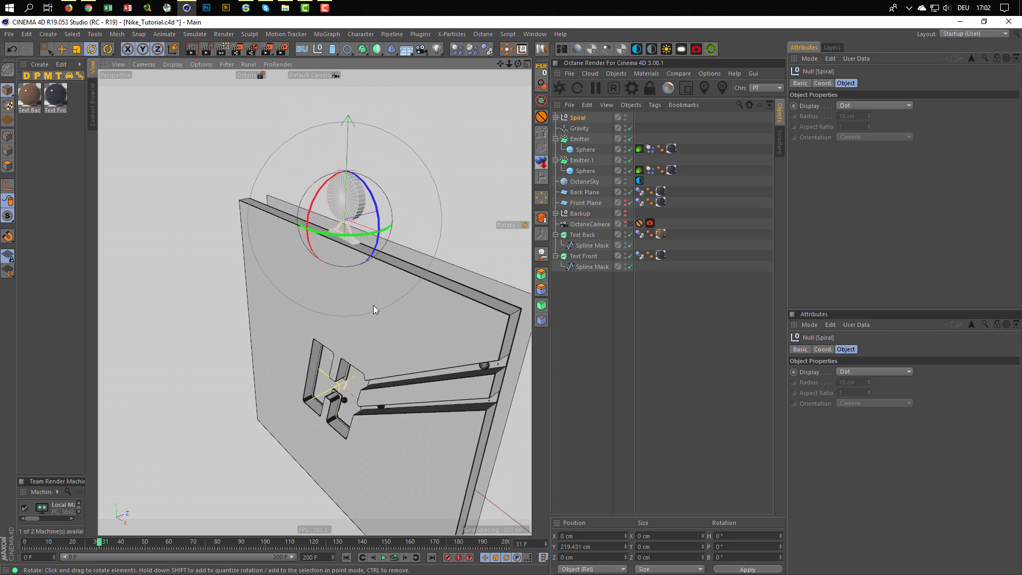
key("e")
left_click_drag(398, 209, 244, 291)
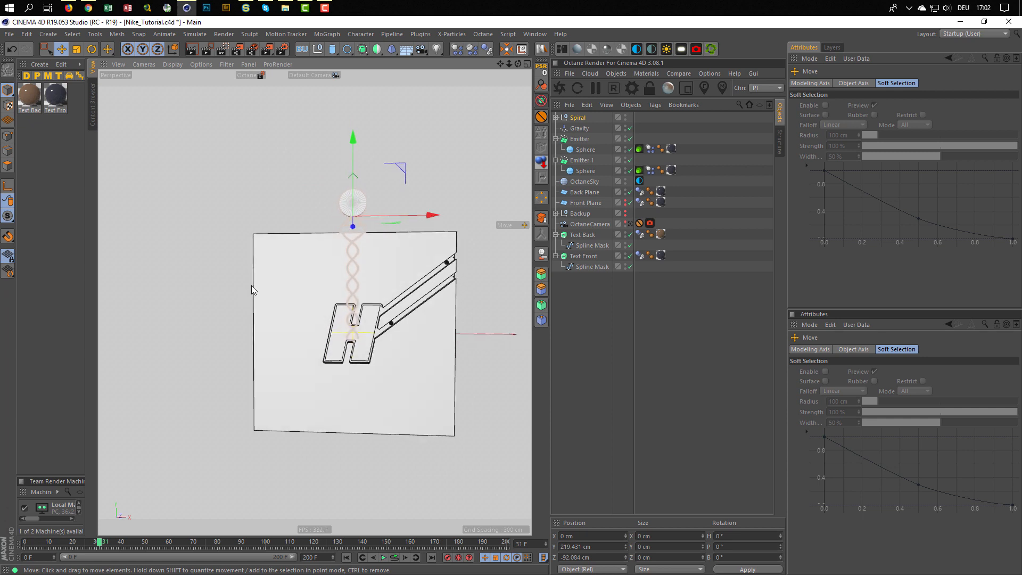
- Scale the Spiral group to roughly half size and place it below the H's left leg, at about X -39 cm, Y -90 cm
middle_click(296, 279)
middle_click(382, 383)
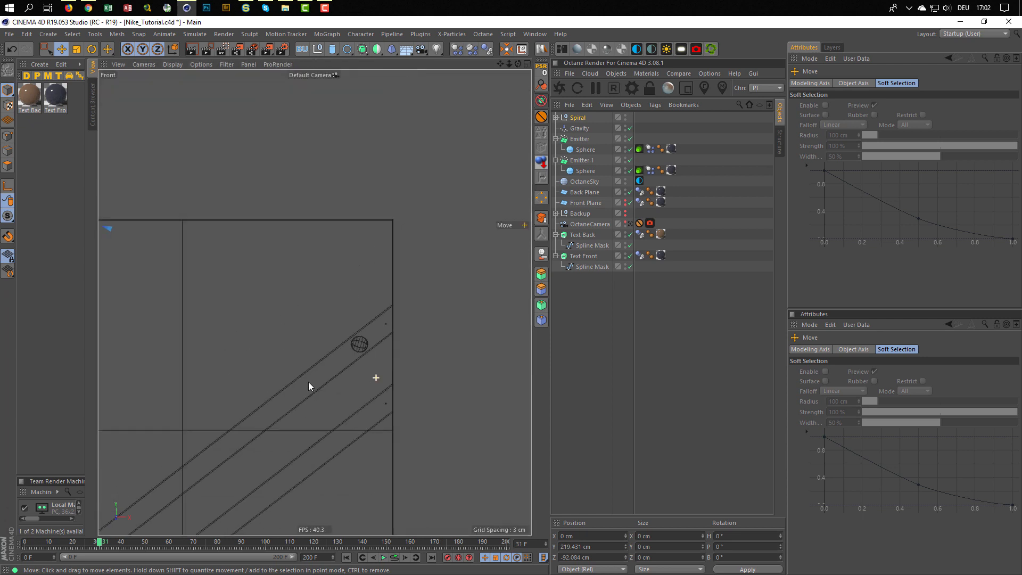
right_click_drag(308, 381, 287, 380, "alt")
middle_click_drag(325, 347, 372, 323, "alt")
right_click_drag(373, 323, 285, 341, "alt")
middle_click_drag(285, 351, 410, 286, "alt")
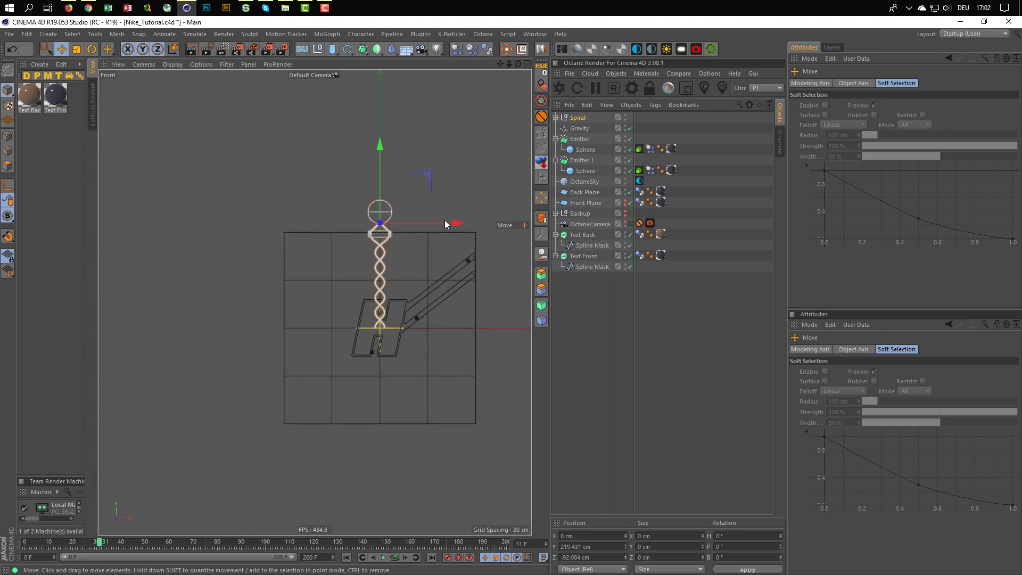
left_click_drag(429, 174, 409, 334)
key("t")
left_click_drag(450, 372, 238, 438)
key("e")
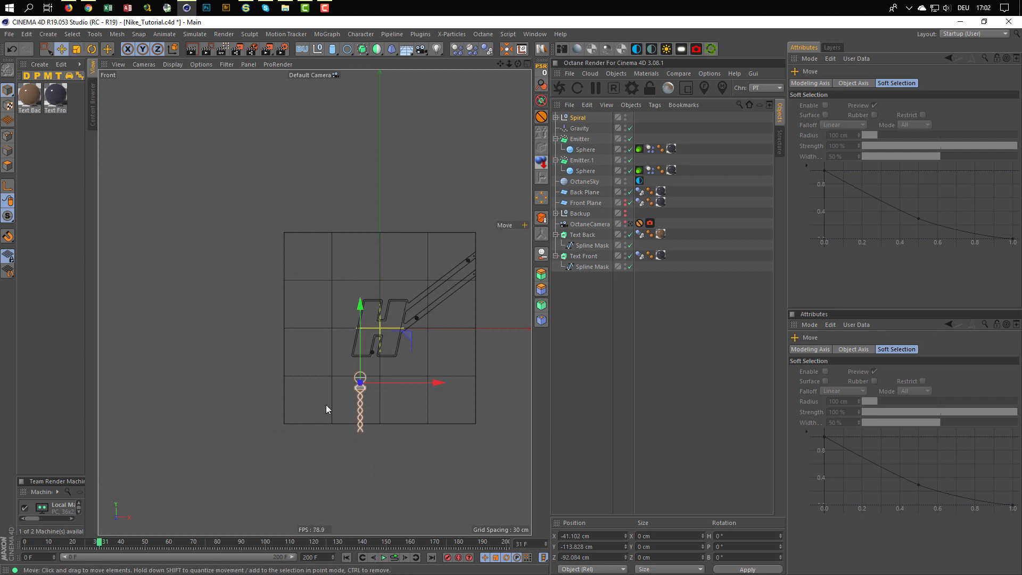
left_click_drag(408, 331, 408, 321)
- Move the Spiral group in the Right view close to the panel's front face, to about Z -24 cm
middle_click(407, 330)
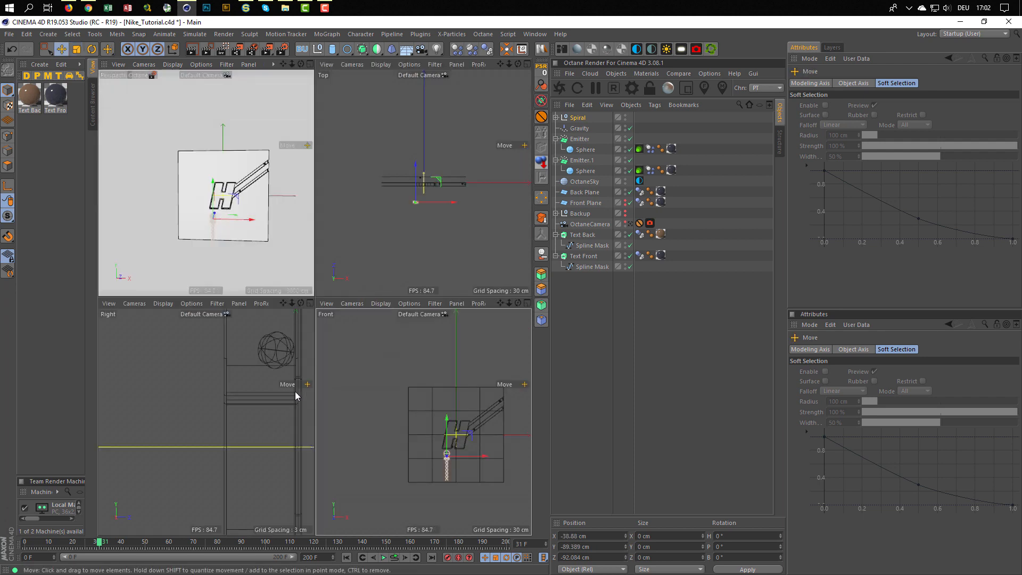
middle_click(294, 393)
right_click_drag(350, 376, 248, 402, "alt")
middle_click_drag(307, 369, 343, 207, "alt")
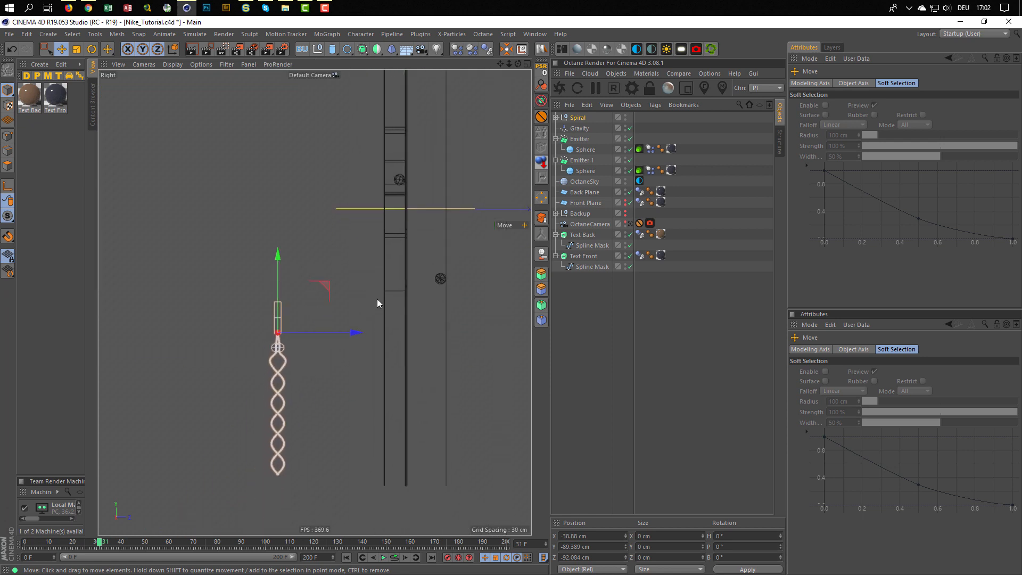
left_click_drag(356, 333, 449, 332)
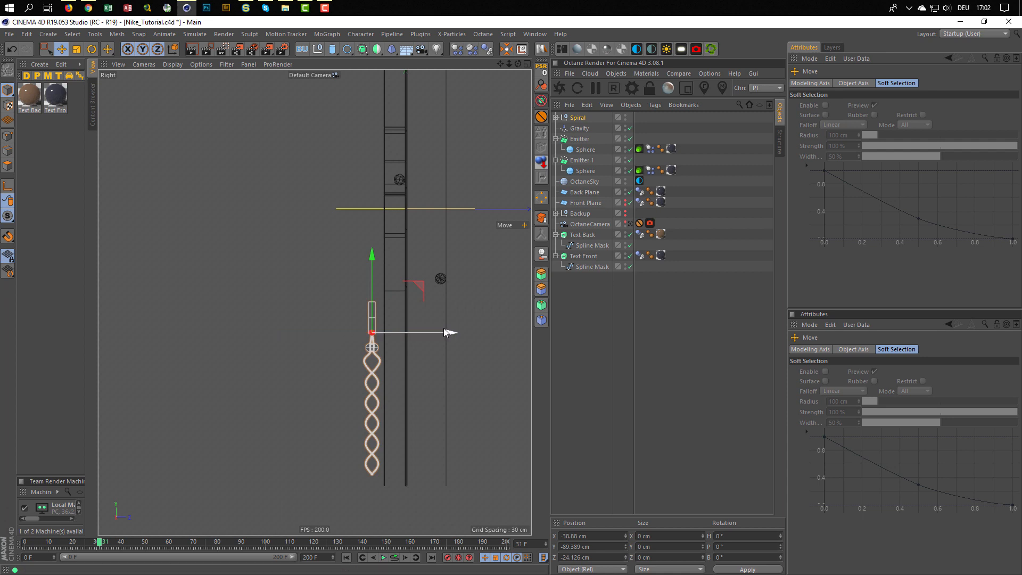
- Set the radius of the Spiral group's disc, the top Cylinder.1, to 11 cm and its height to 17 cm
left_click(555, 117)
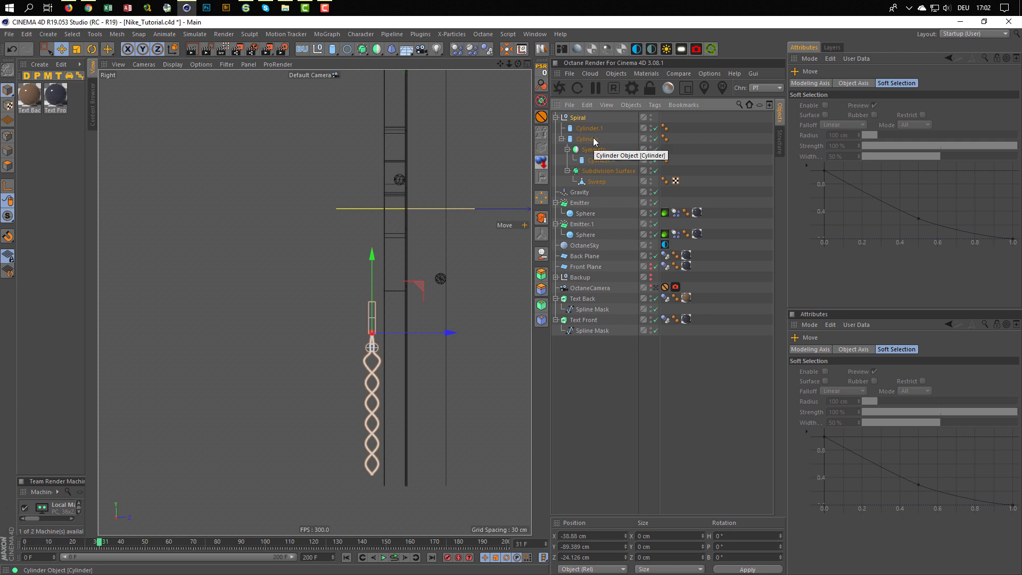
left_click(595, 130)
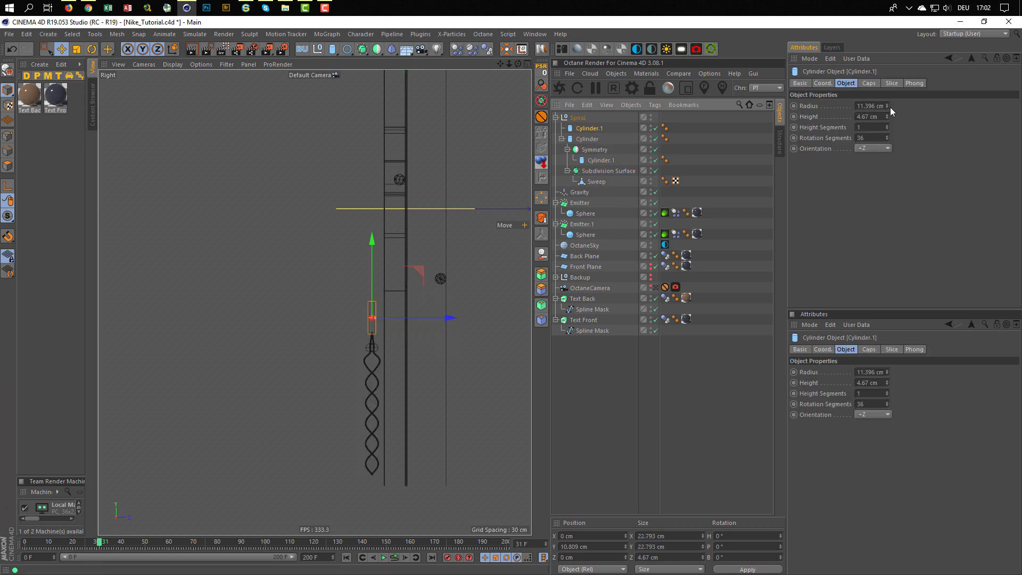
left_click_drag(887, 114, 887, 103)
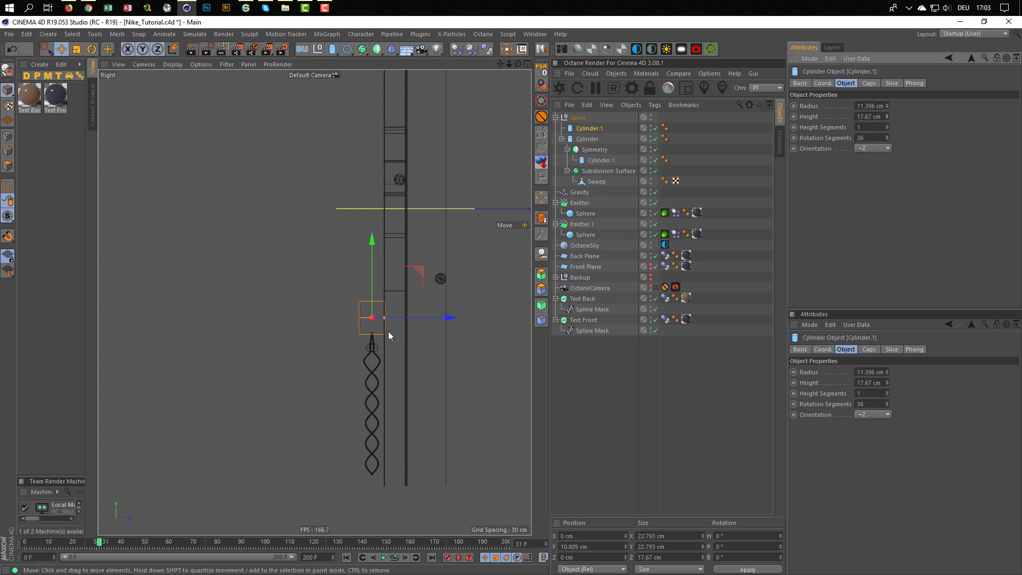
right_click_drag(374, 337, 448, 319, "alt")
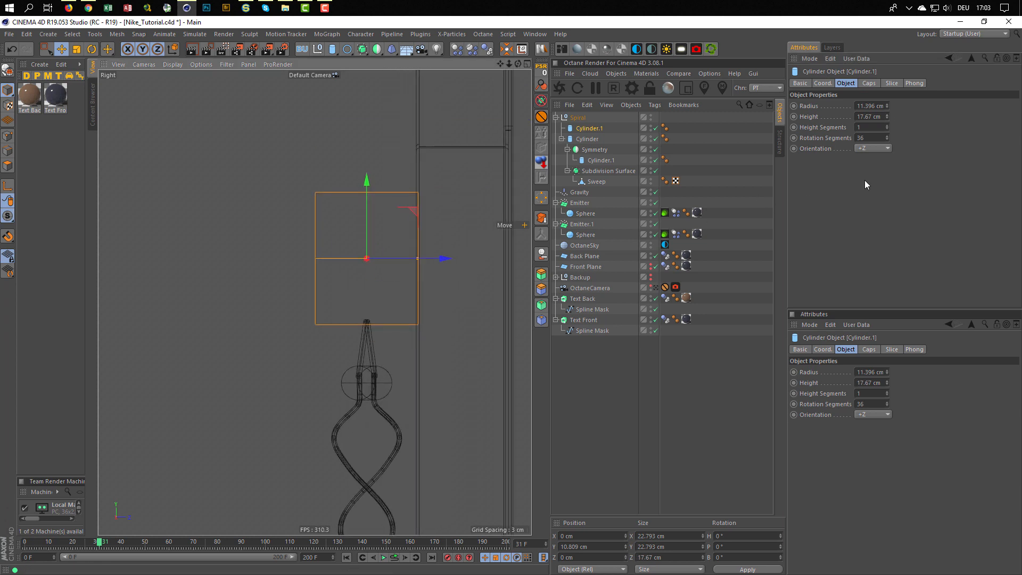
double_click(881, 106)
type("11")
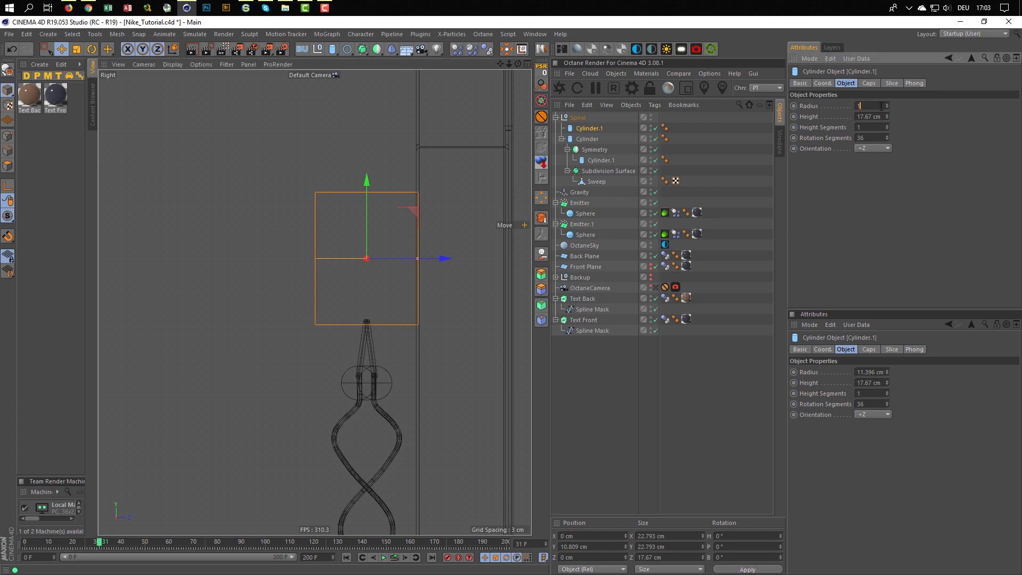
key("Return")
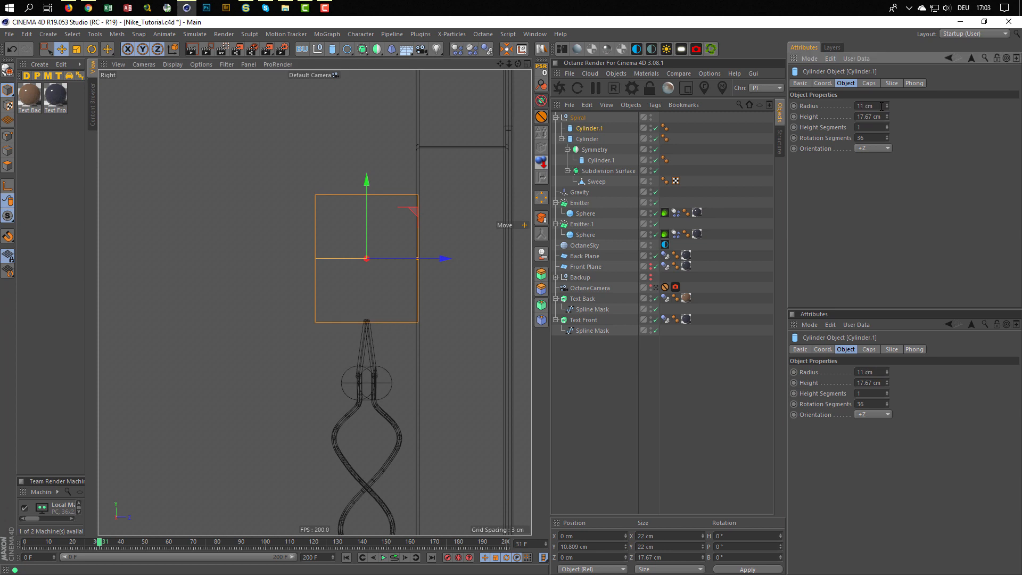
double_click(876, 117)
type("17")
key("Return")
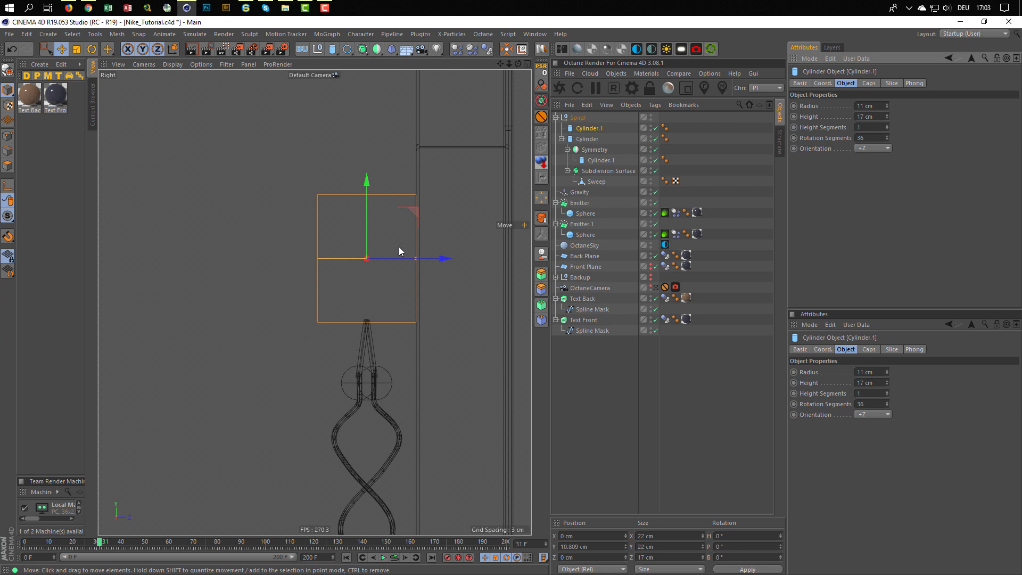
- Examine the disc in the Nike.gif reference and reduce the disc cylinder's height to about 8.4 cm
key("shift+F6")
left_click_drag(658, 412, 634, 326)
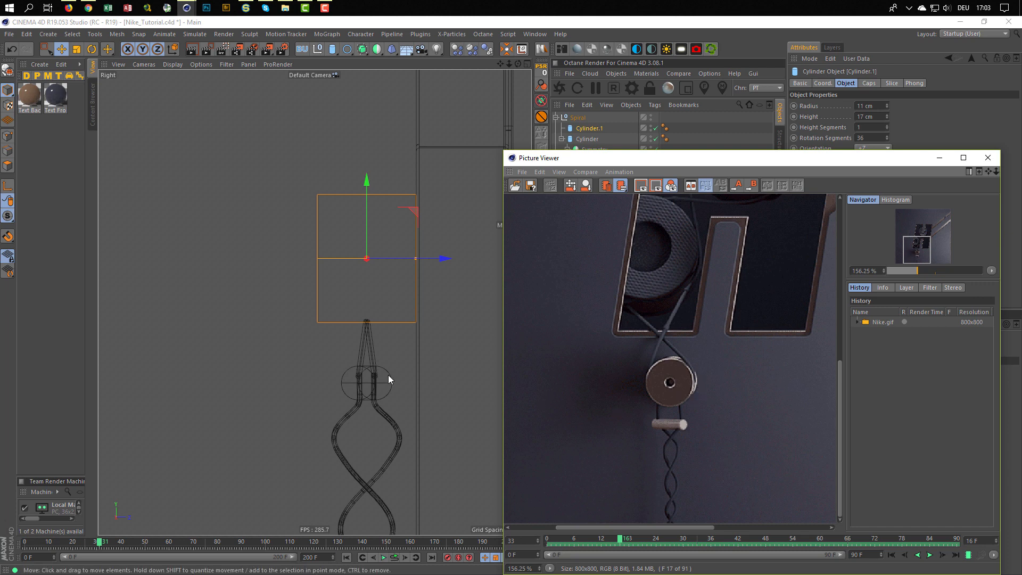
left_click(988, 158)
key("shift+F6")
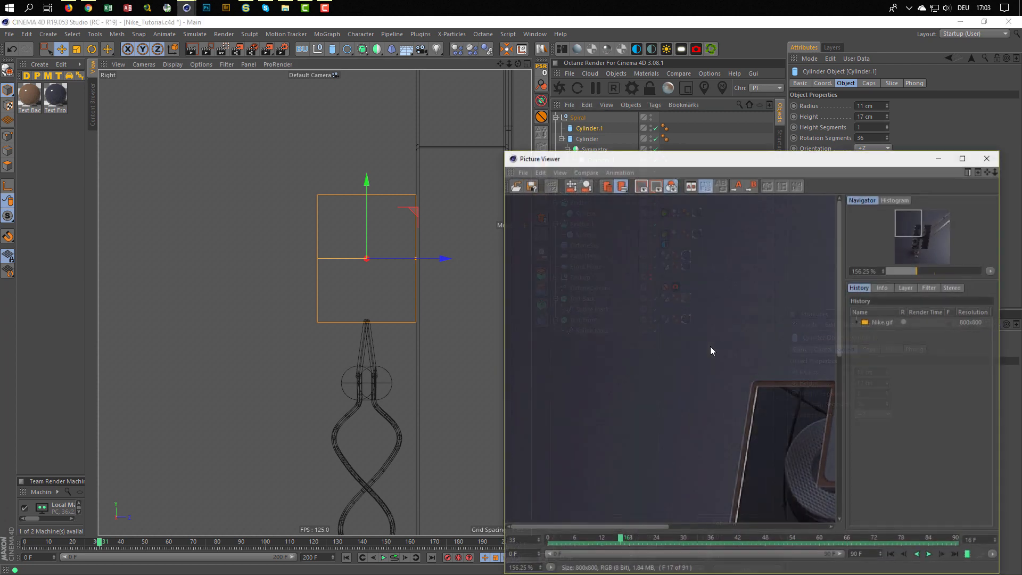
left_click_drag(726, 461, 655, 383)
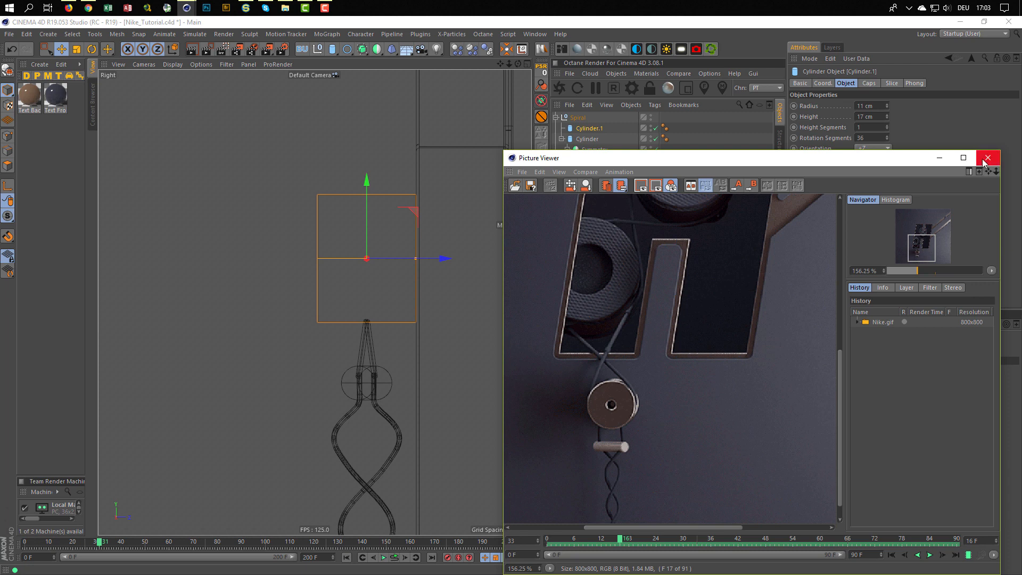
scroll(633, 387, "down", 4)
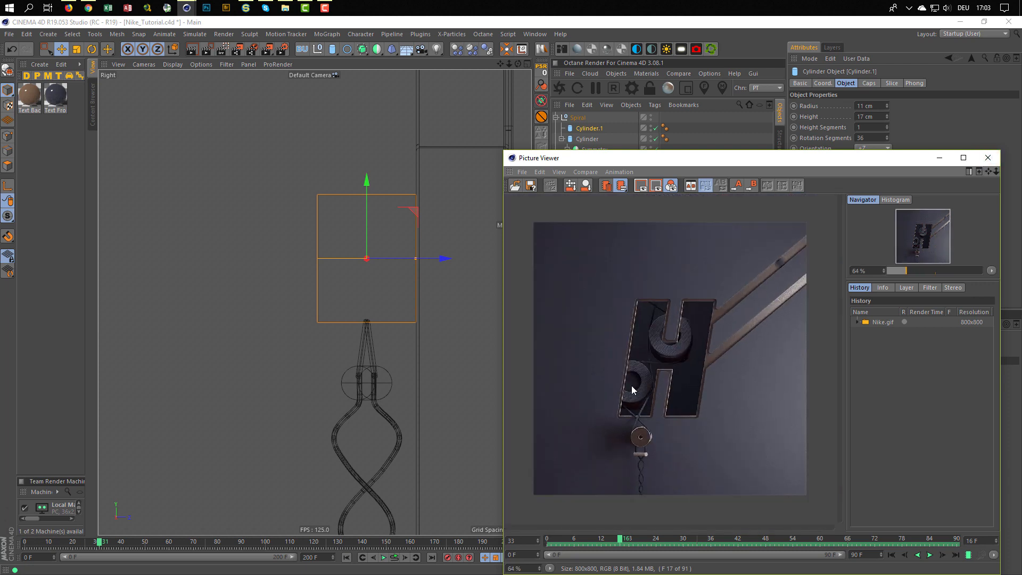
left_click(987, 158)
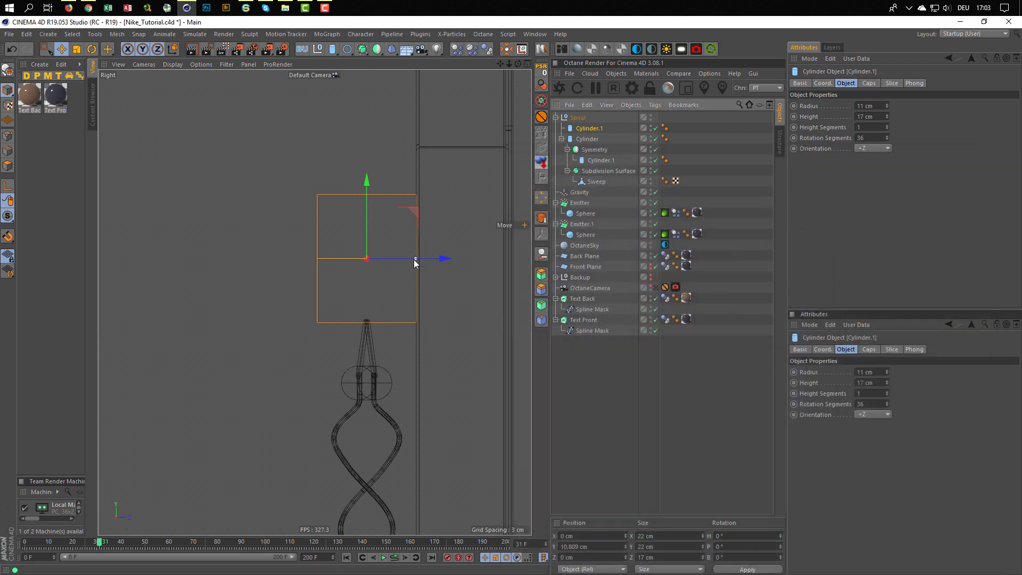
left_click_drag(415, 258, 390, 270)
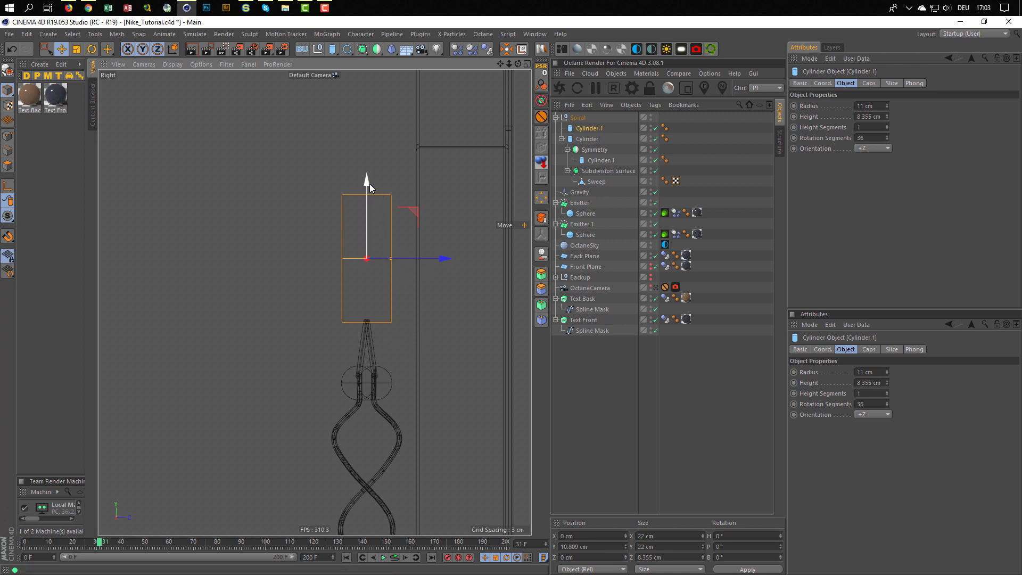
- Lower the Spiral group's disc, the top Cylinder.1, to about Y 9.3 cm and save the project
left_click_drag(367, 183, 366, 195)
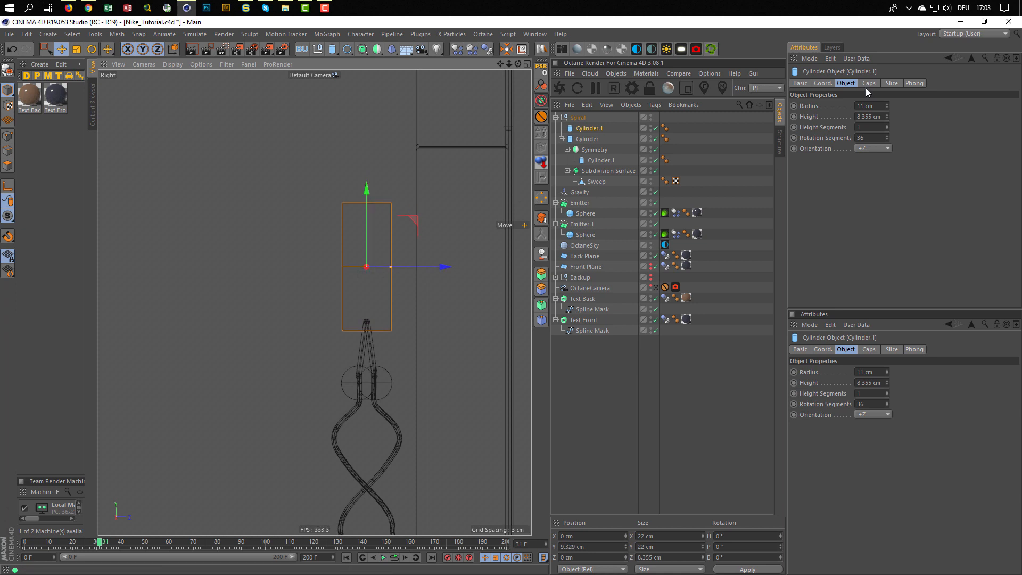
middle_click(204, 340)
middle_click(214, 275)
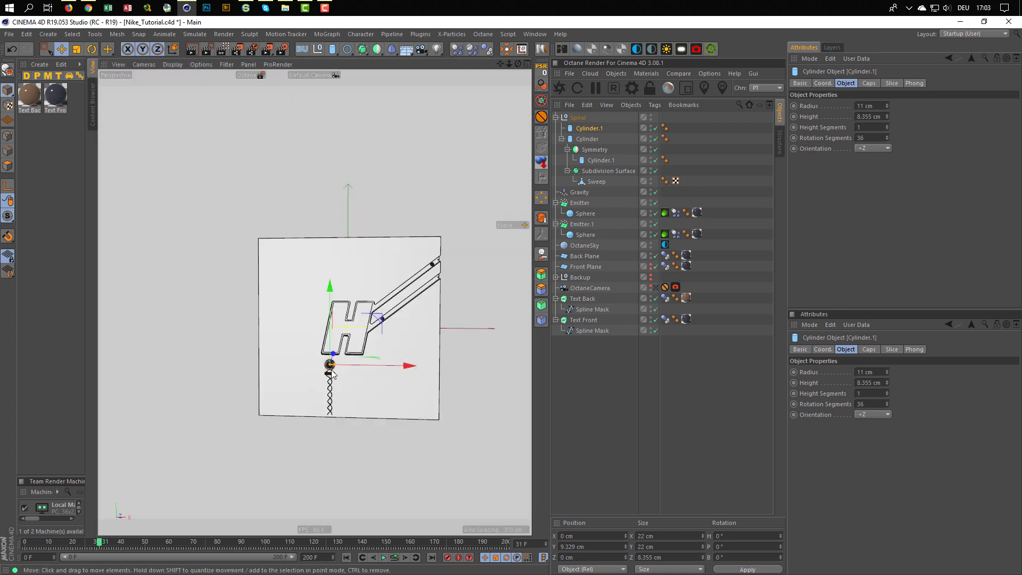
mouse_move(331, 371)
right_mouse_down("alt")
mouse_move(455, 347)
mouse_move(410, 337)
right_mouse_up("alt")
left_click_drag(358, 324, 418, 302, "alt")
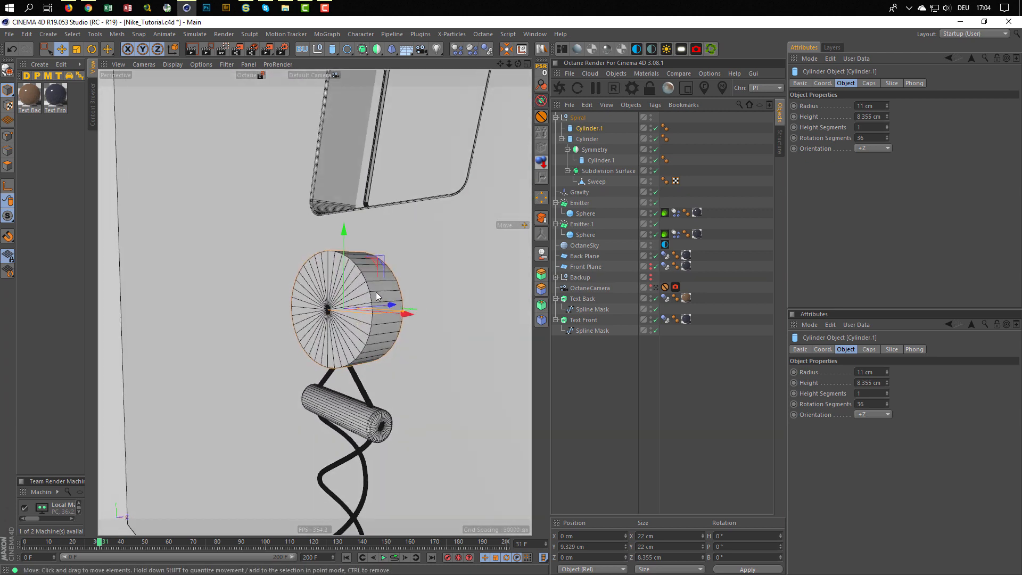
scroll(405, 302, "up", 4)
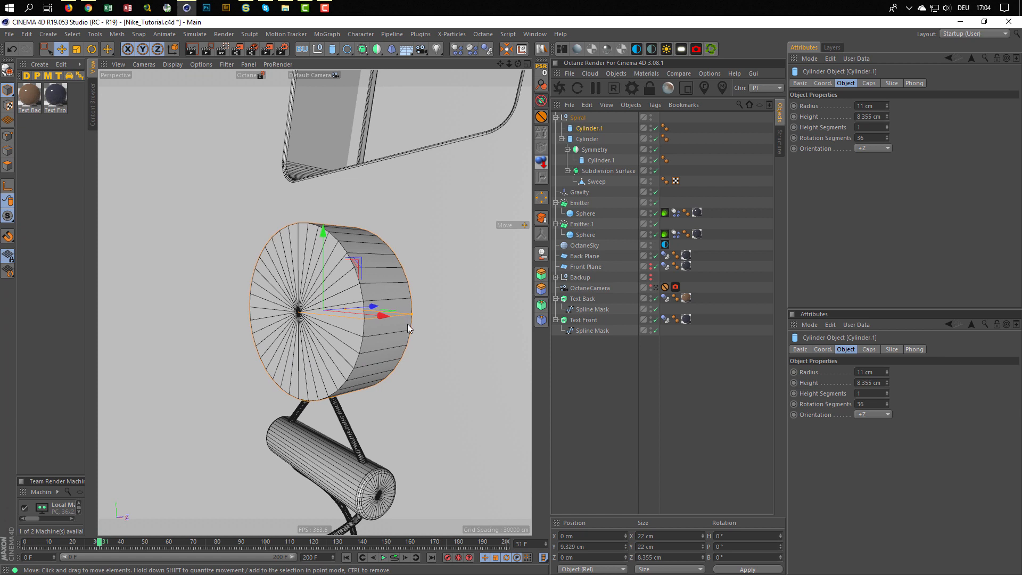
key("ctrl+s")
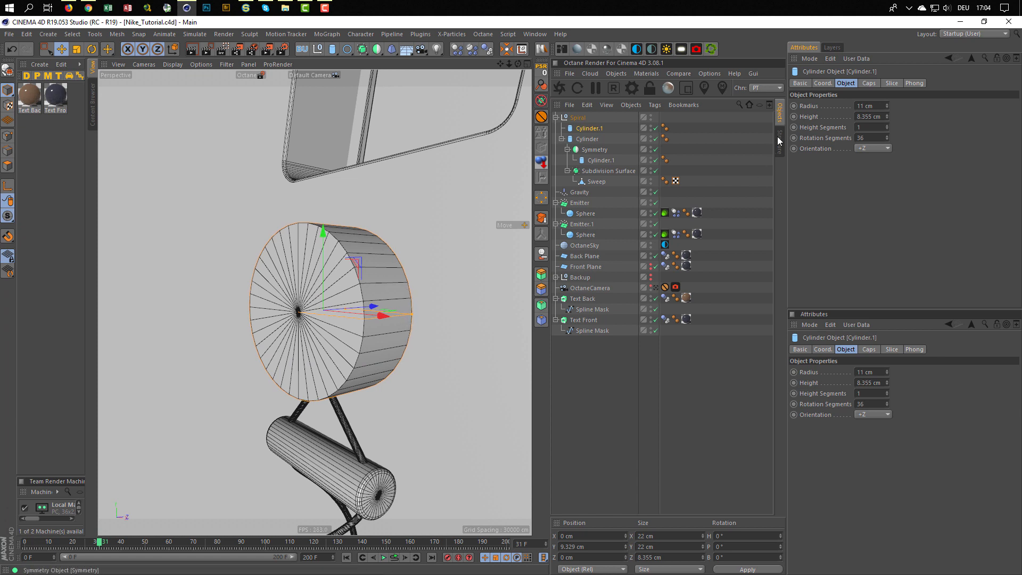
- Set the disc cylinder's height segments to 3 and convert it to an editable polygon object
left_click(598, 128)
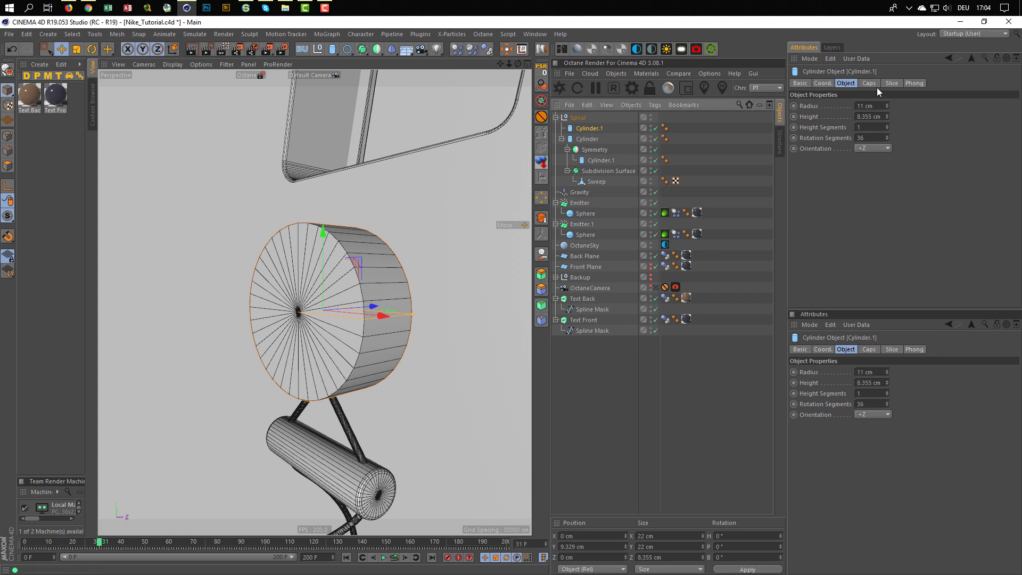
left_click(887, 126)
left_click(886, 126)
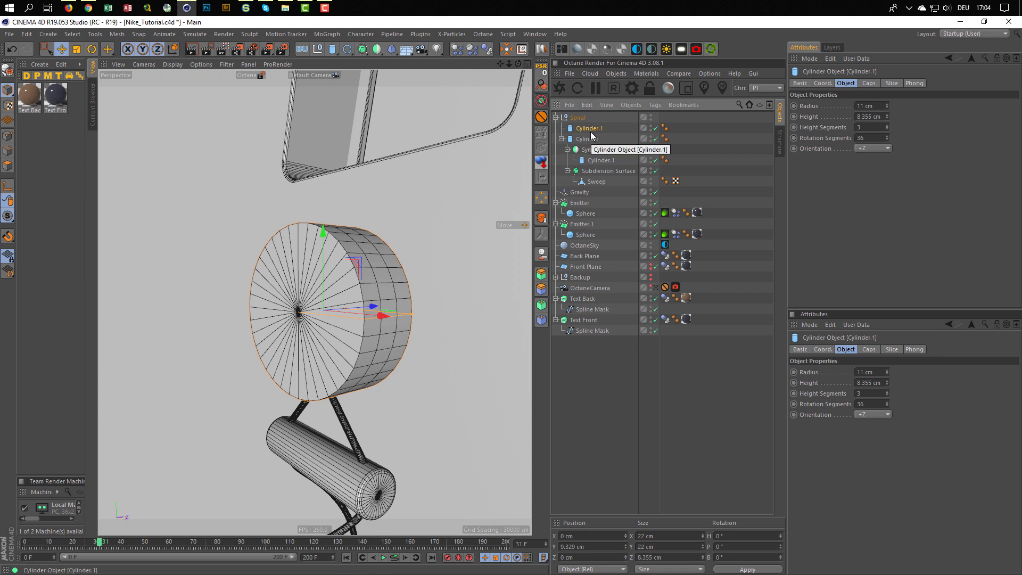
key("c")
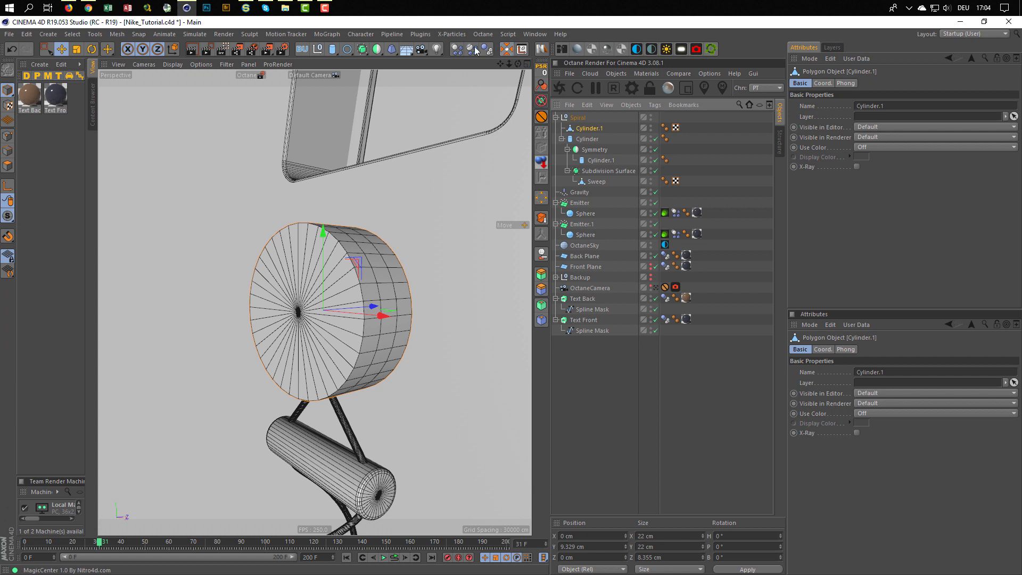
- Loop-select the middle band of polygons around the disc's rim and extrude it inward with an offset of -1.55 cm
scroll(486, 50, "down", 5)
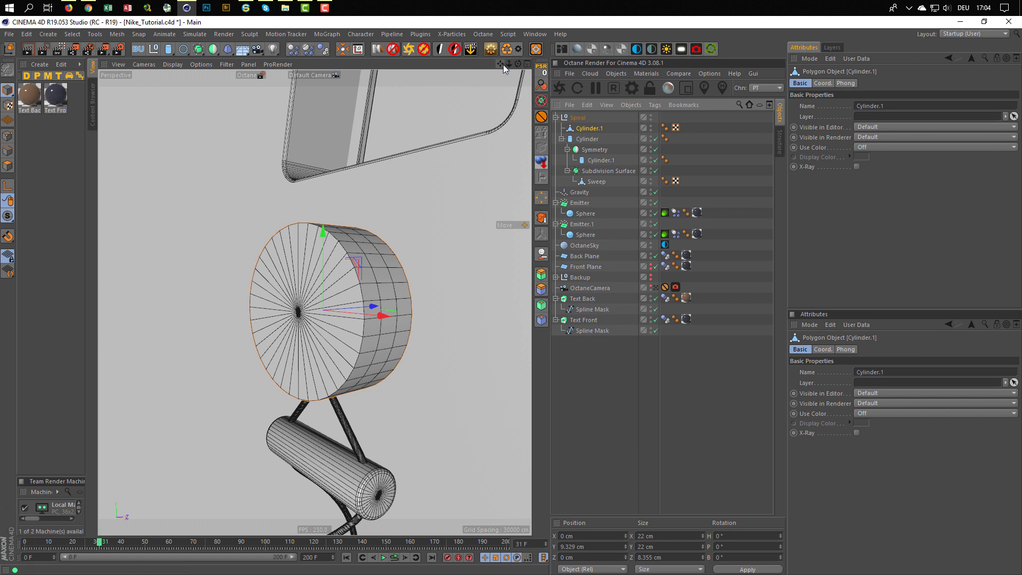
left_click(8, 136)
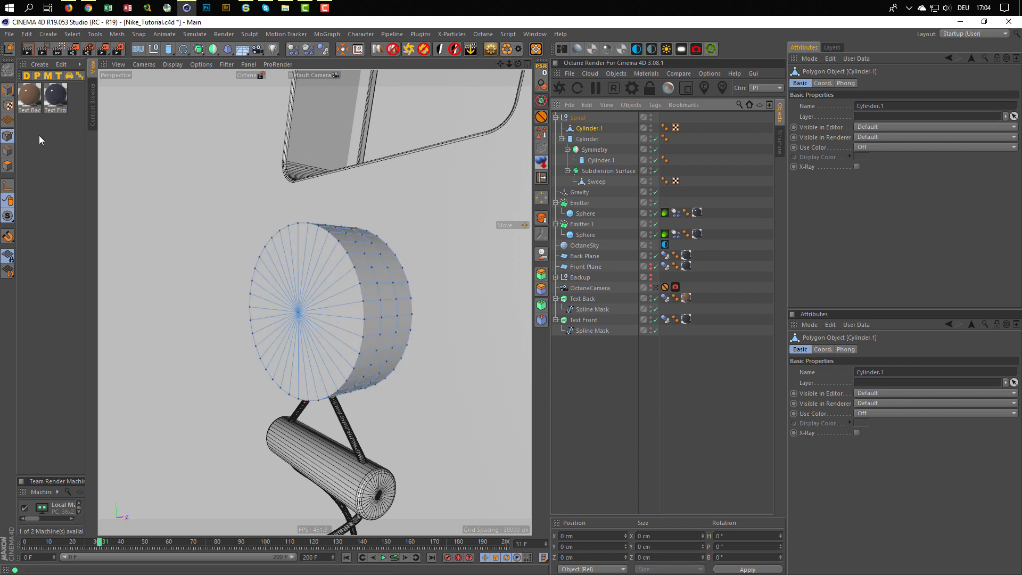
left_click(8, 165)
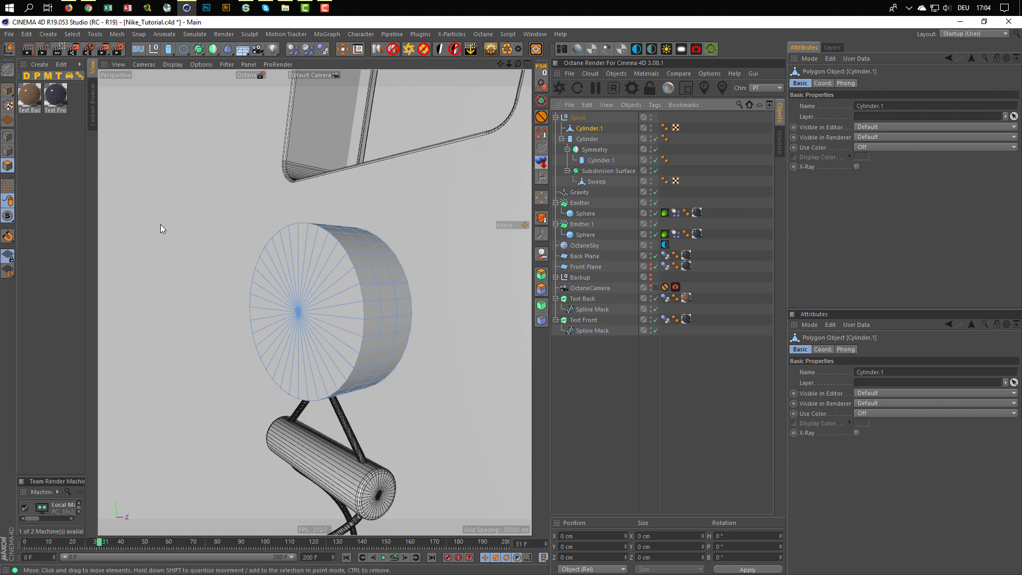
key("u")
key("l")
left_click(391, 276)
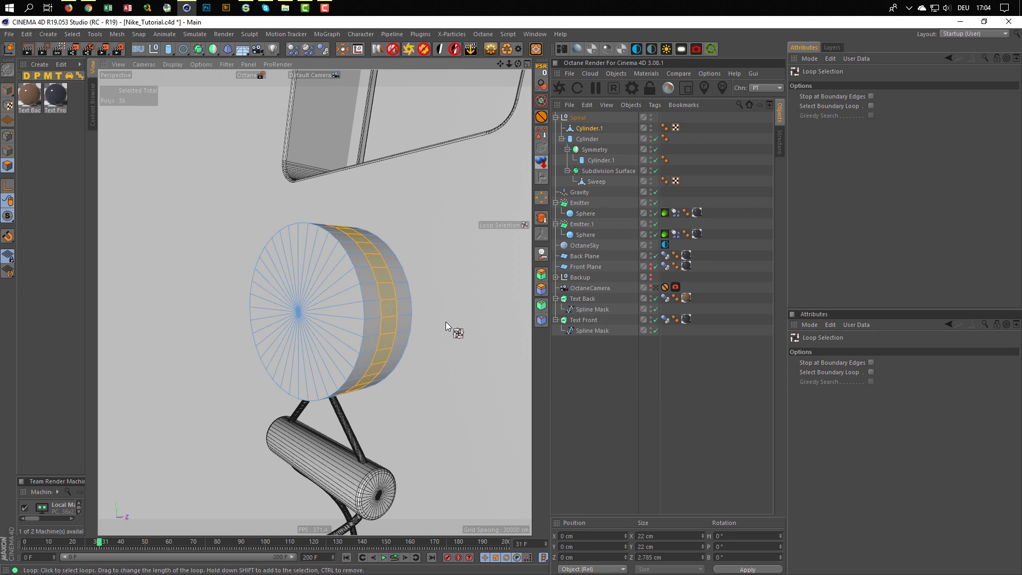
key("d")
left_click_drag(482, 293, 460, 294)
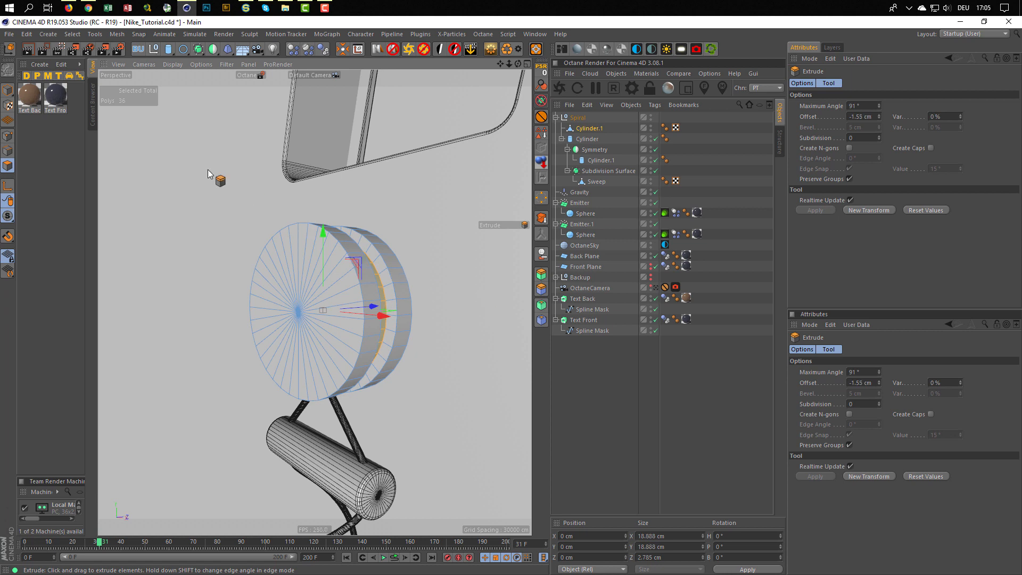
left_click(8, 90)
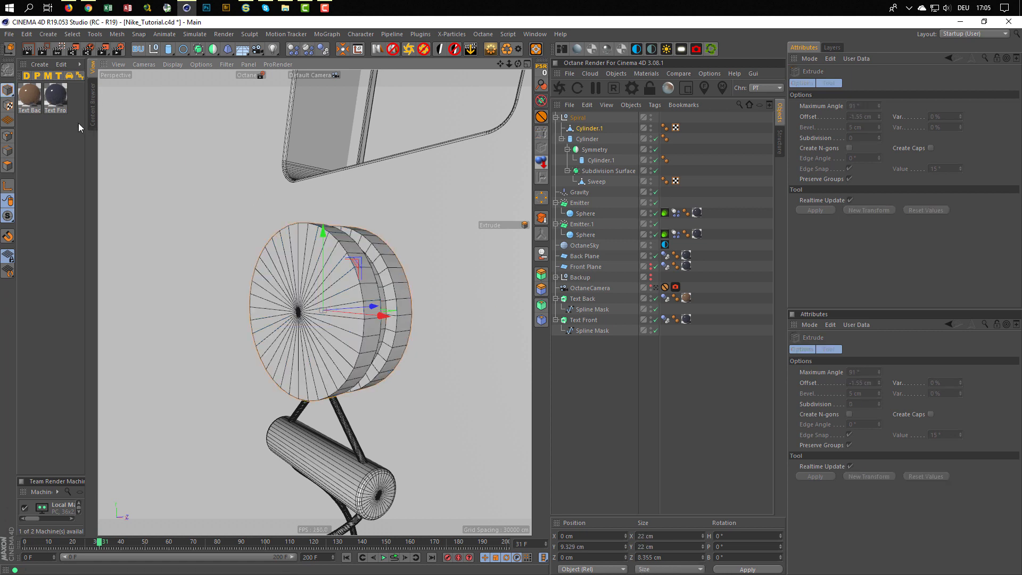
- Add a Bevel deformer to the grooved disc and set its offset to 0.3 cm
left_click(587, 127)
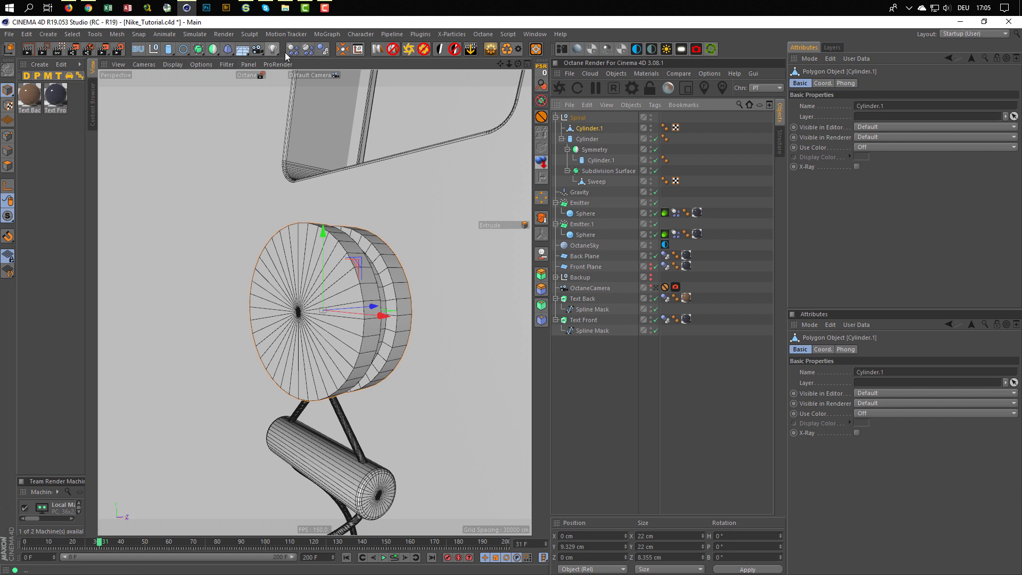
left_click(227, 49)
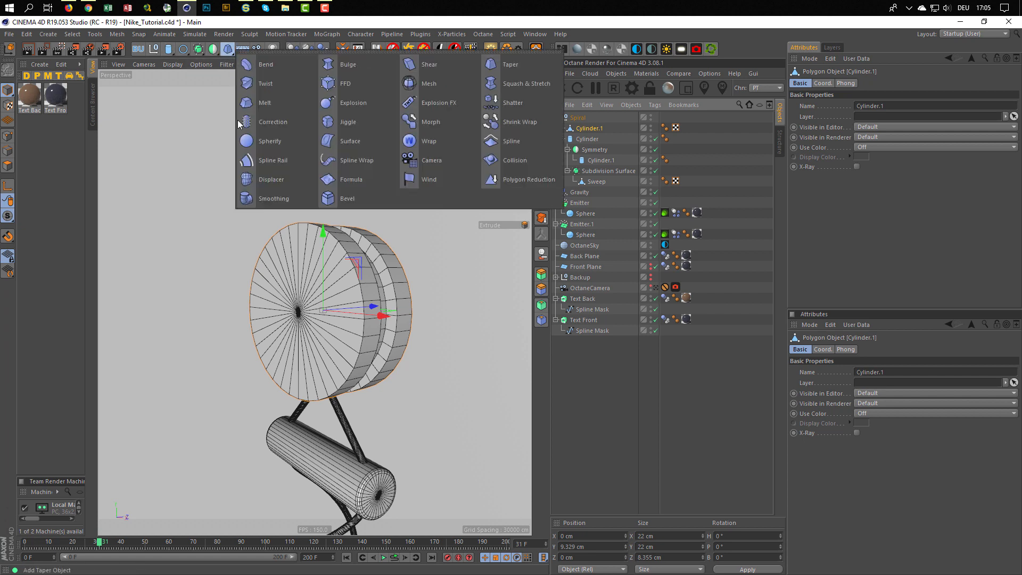
left_click(346, 199)
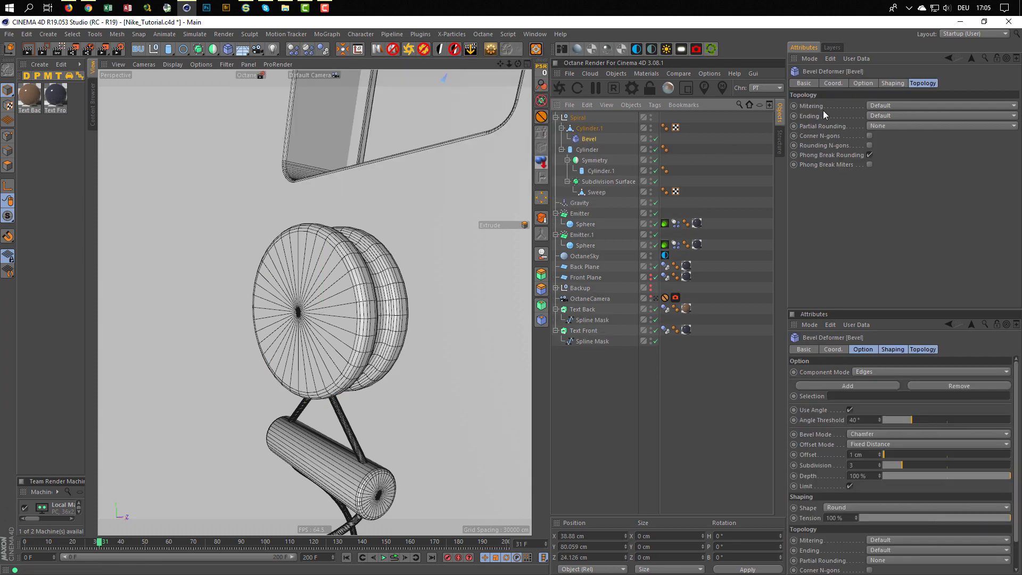
left_click(862, 83)
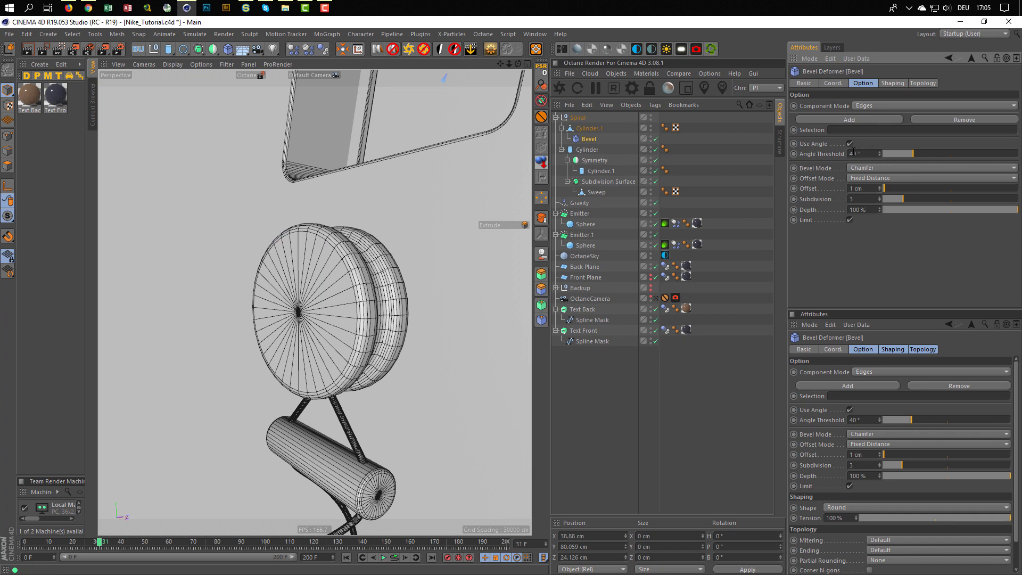
left_click(880, 191)
left_click(879, 191)
left_click(880, 191)
left_click(880, 191)
left_click(880, 191)
left_click(880, 190)
left_click(880, 191)
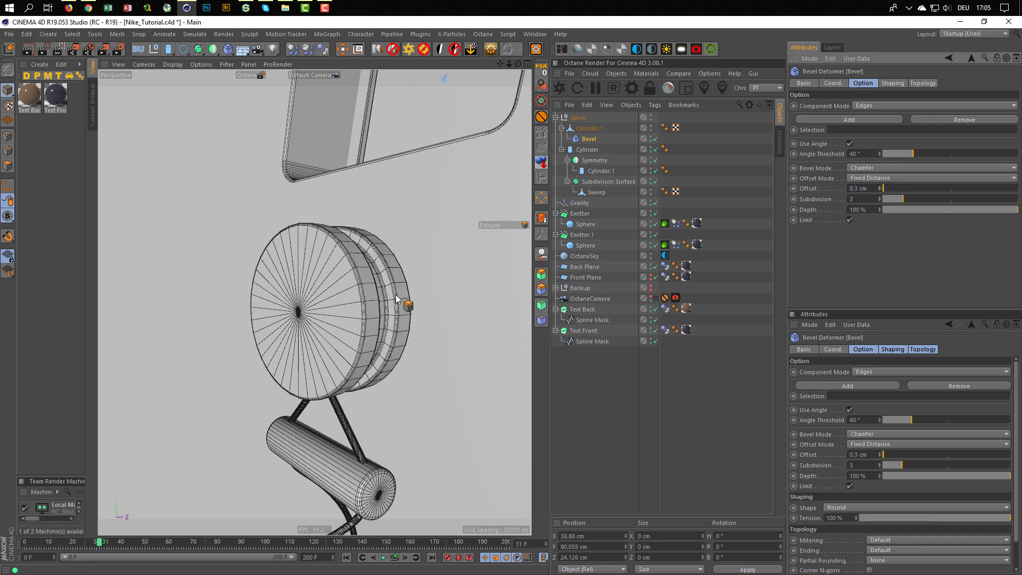
left_click_drag(394, 296, 449, 263, "alt")
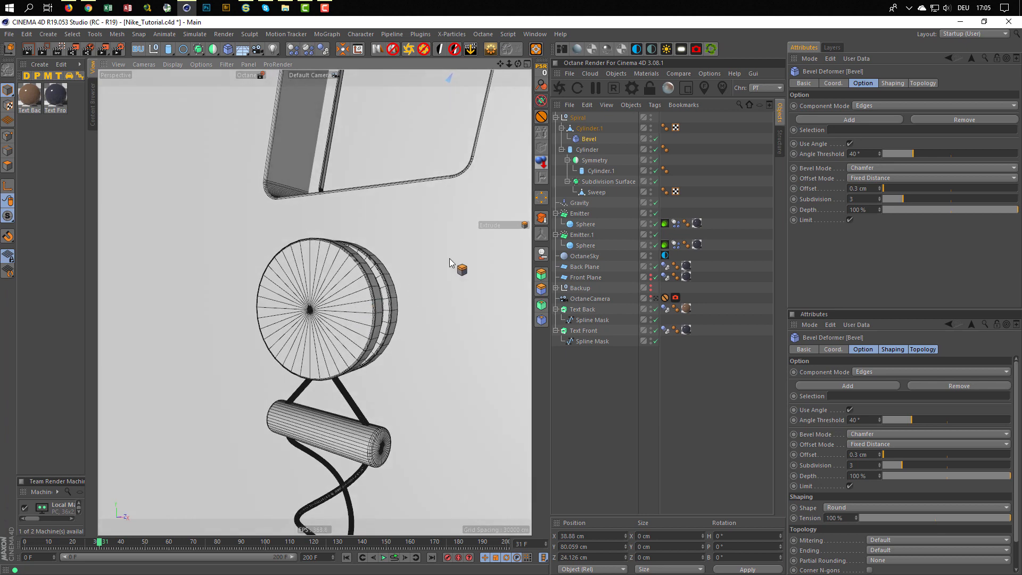
left_click_drag(388, 297, 330, 300, "alt")
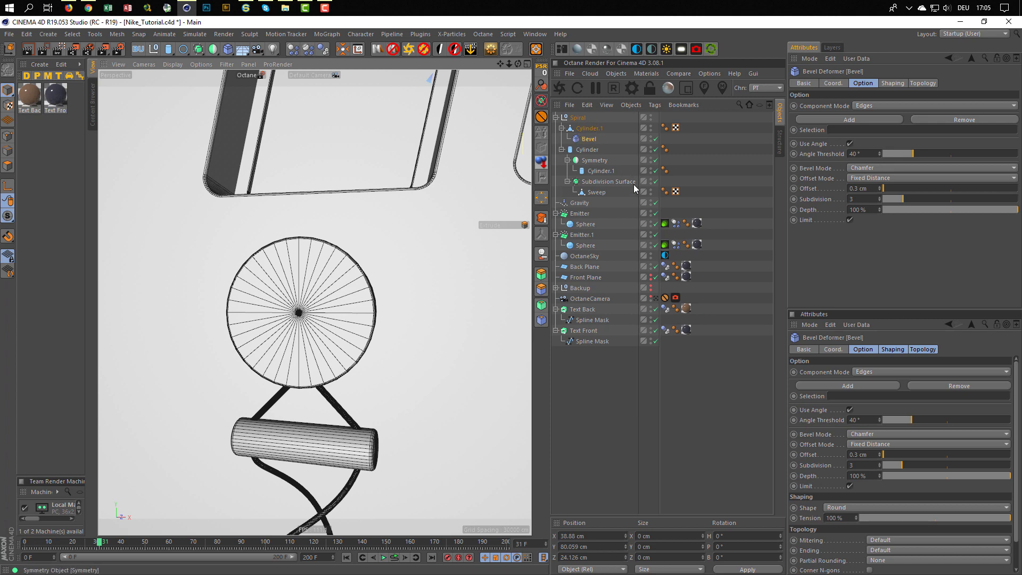
- Switch the view to the OctaneCamera, save the project and start the Octane live render
left_click(656, 298)
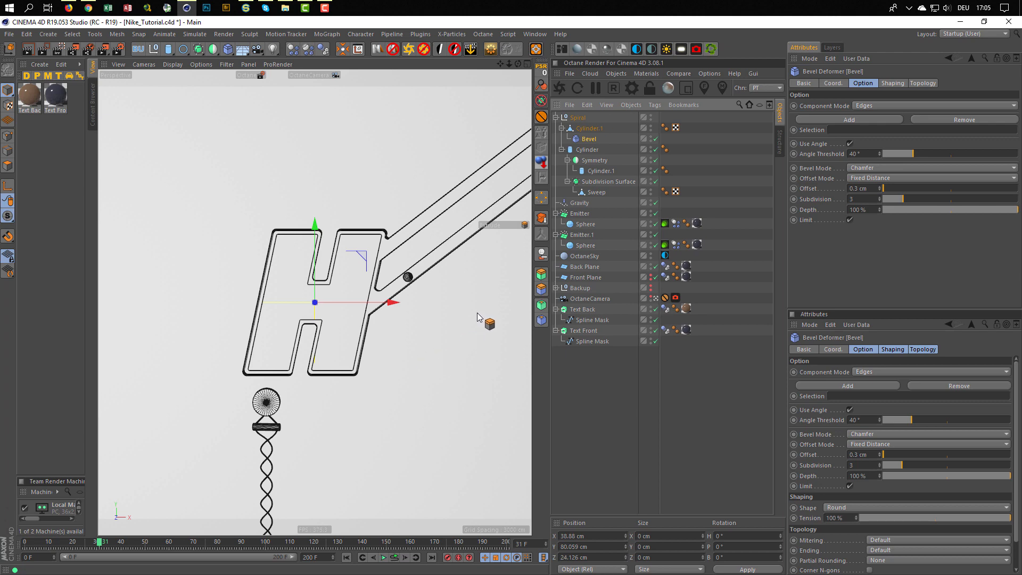
key("ctrl+s")
left_click(558, 88)
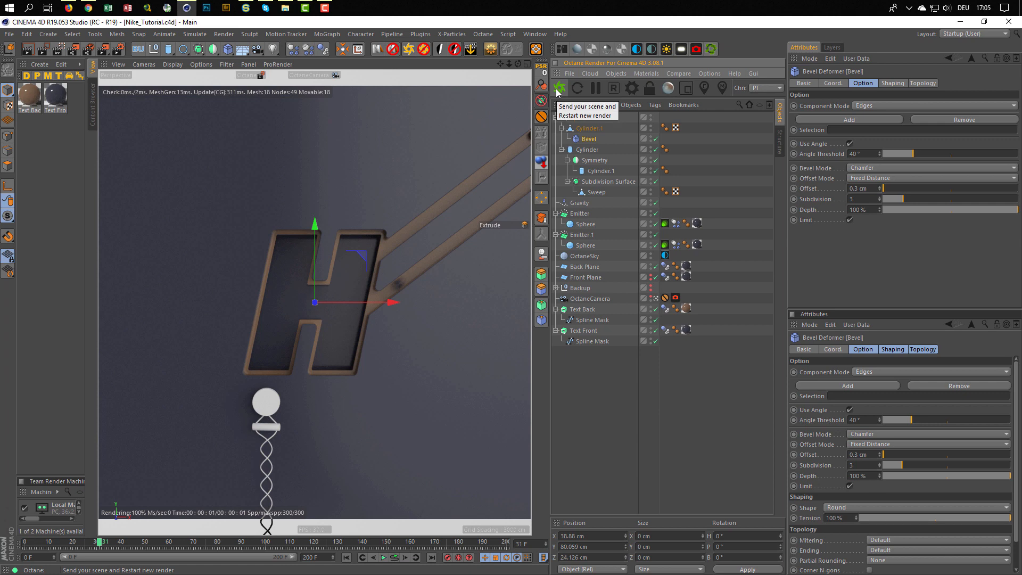
- Compare the rendered disc with the Nike.gif reference, move the camera slightly back and save the project
key("shift+F6")
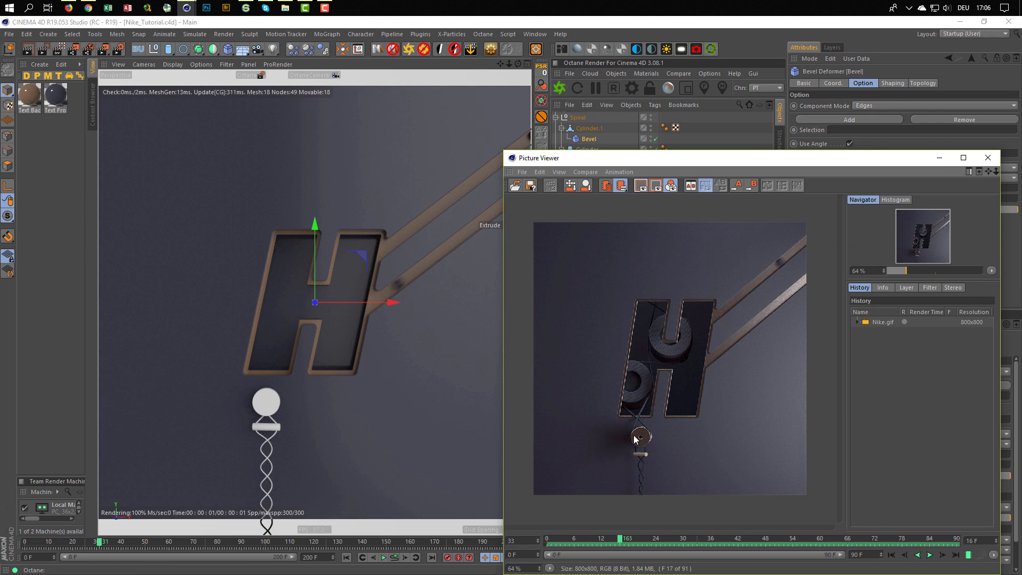
left_click(989, 160)
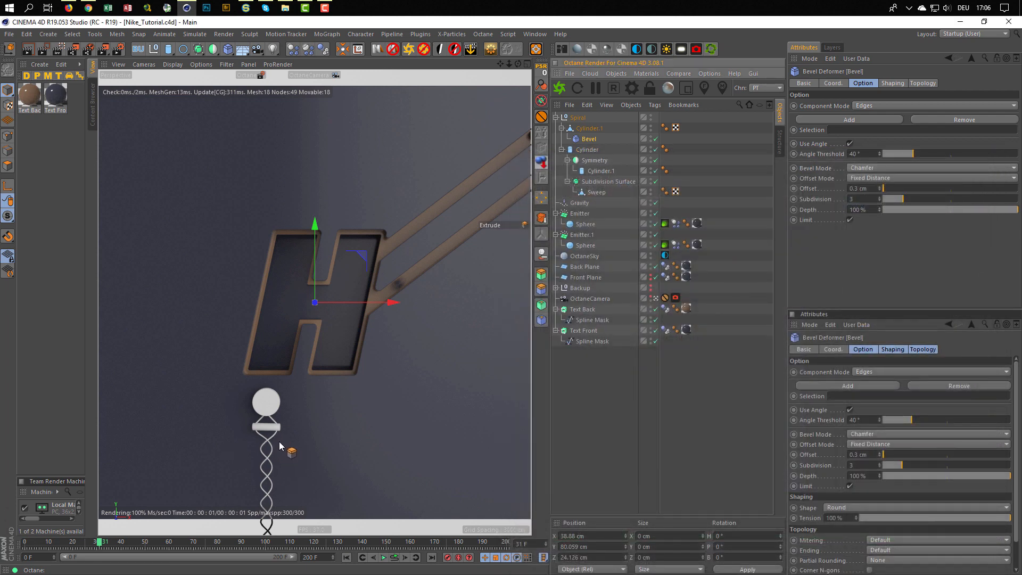
right_click_drag(268, 413, 249, 424, "alt")
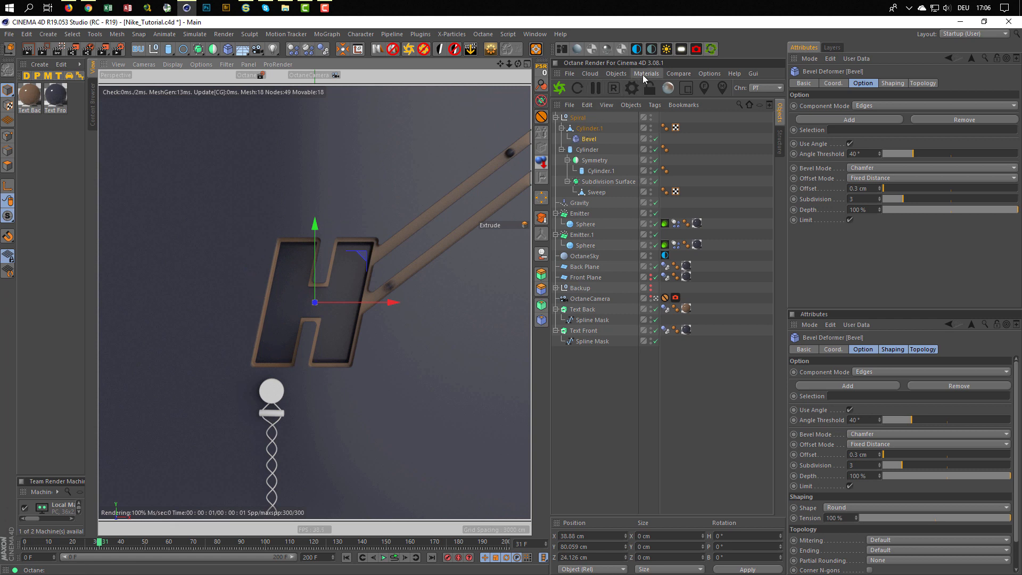
key("ctrl+s")
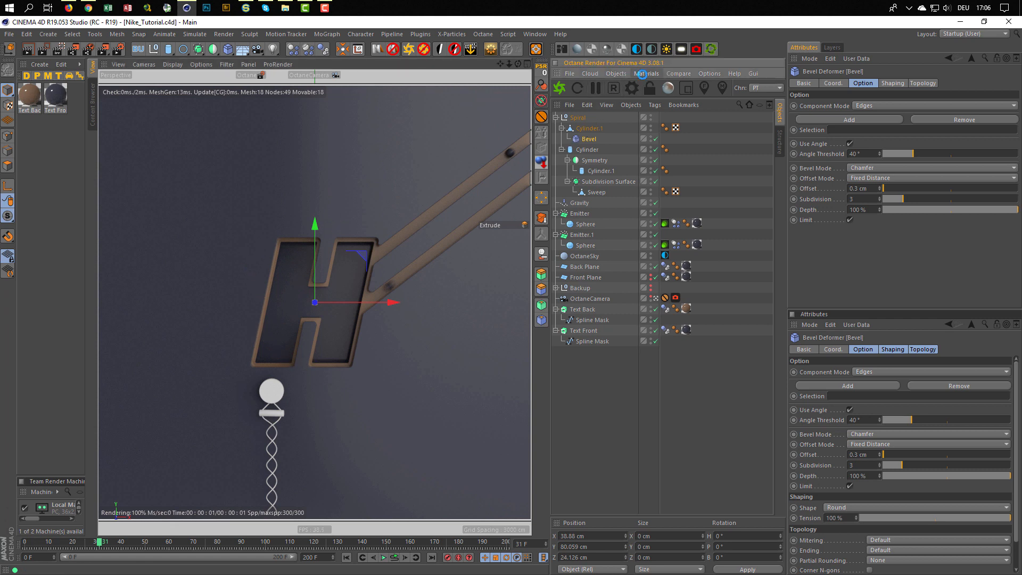
- Download the Gold material from the LocalDB Real Metal category and apply it to the disc
left_click(643, 75)
left_click(649, 85)
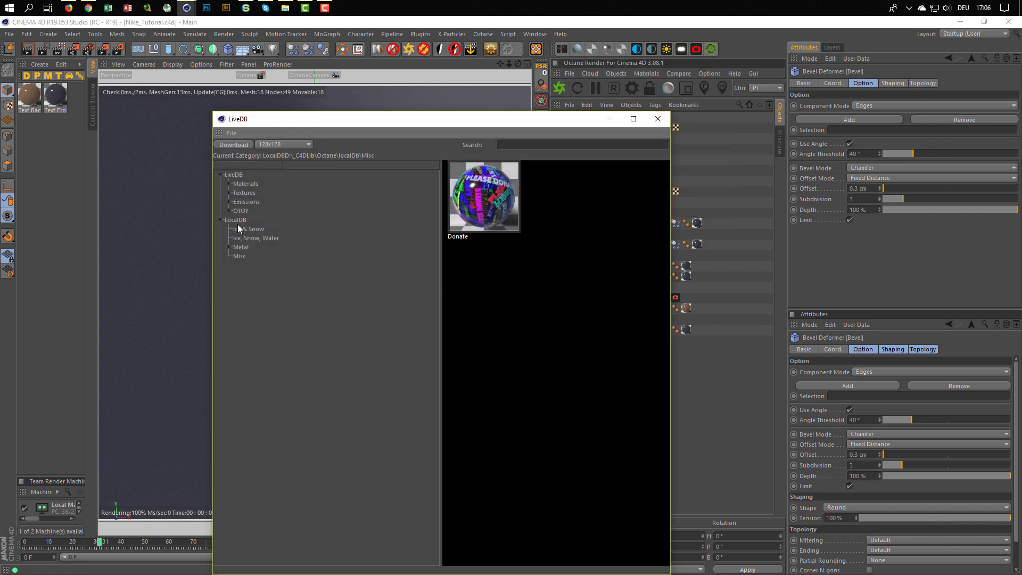
left_click(229, 248)
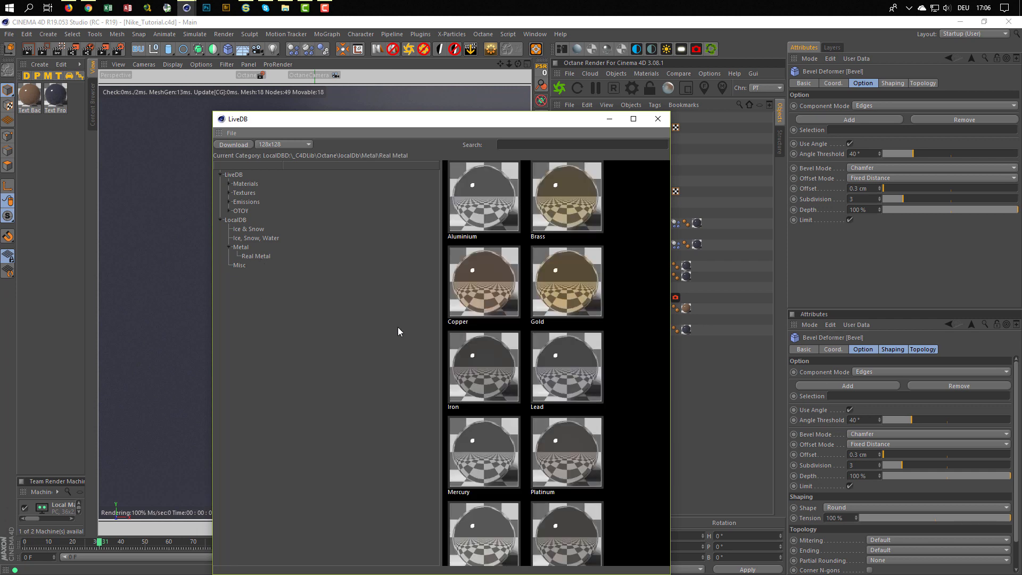
left_click(579, 298)
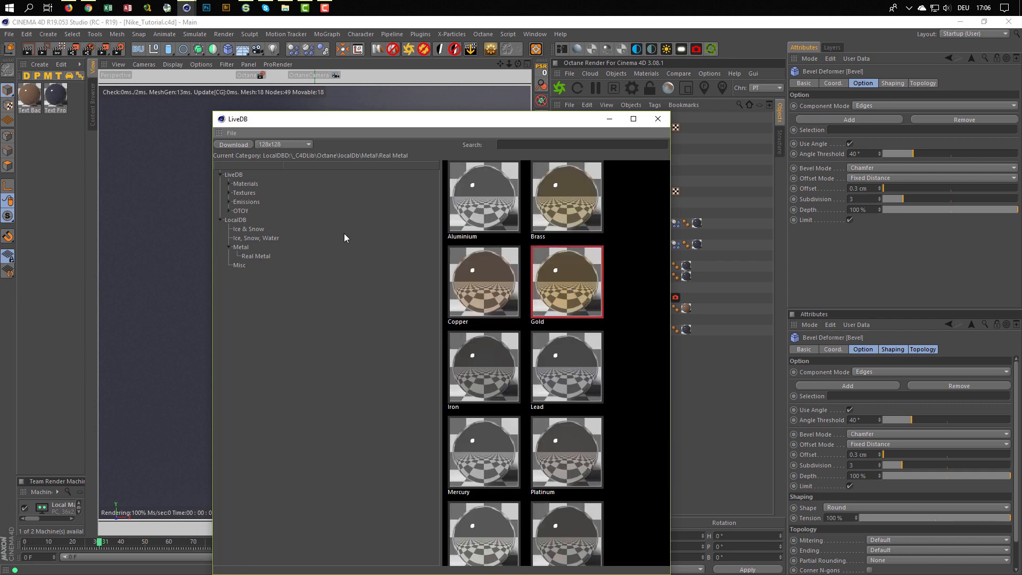
left_click(238, 149)
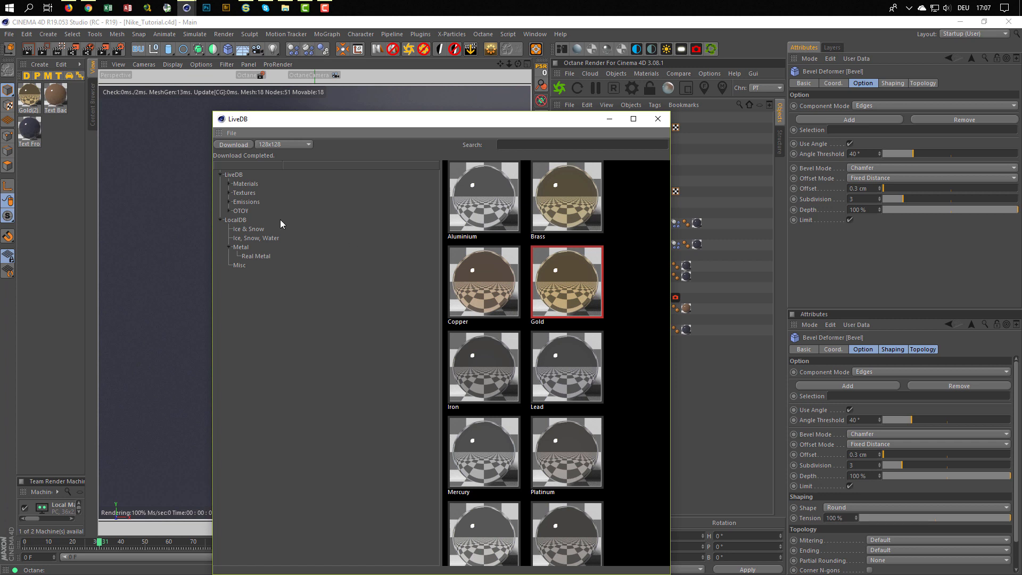
left_click(255, 229)
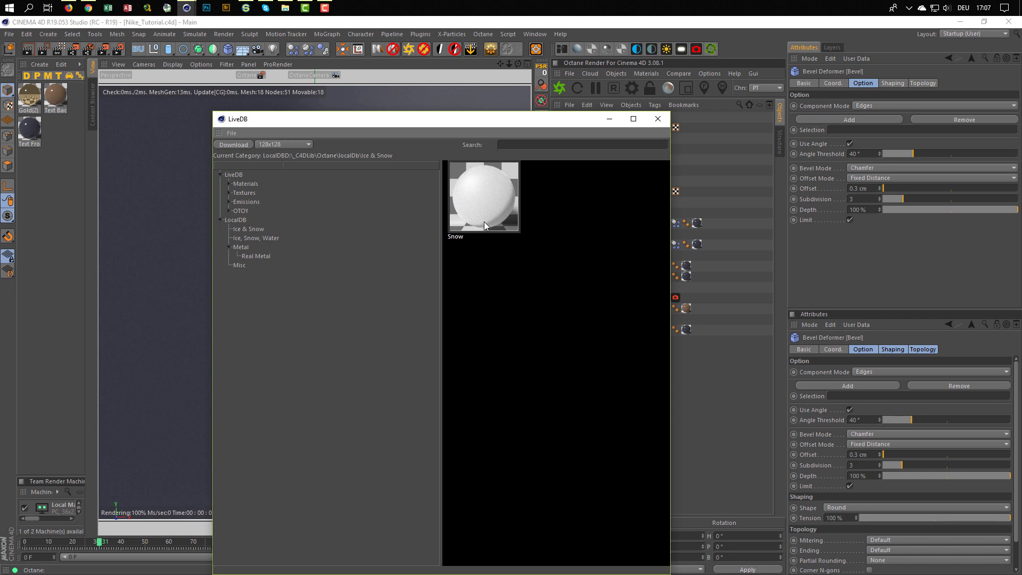
left_click(660, 124)
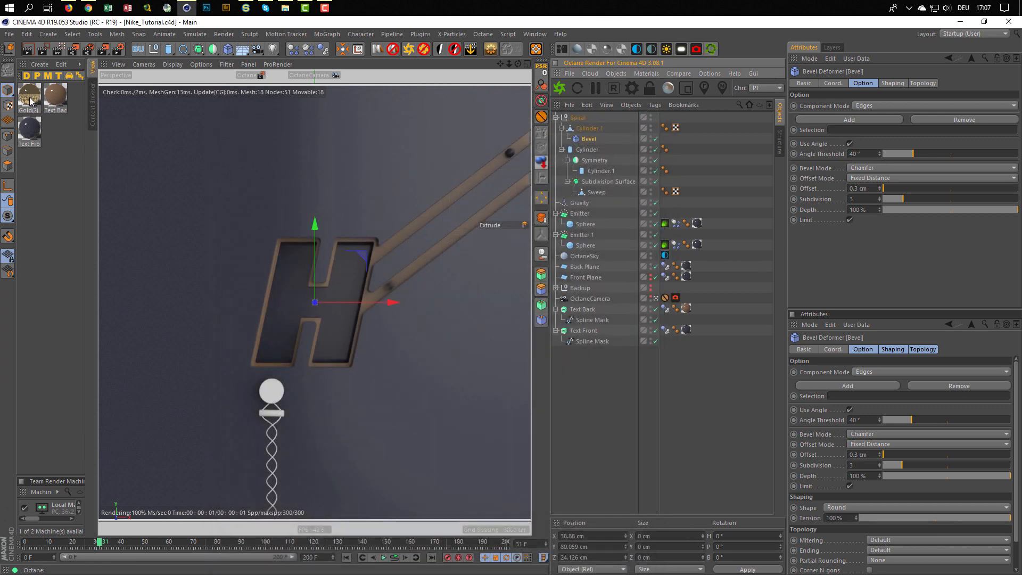
left_click_drag(31, 99, 584, 132)
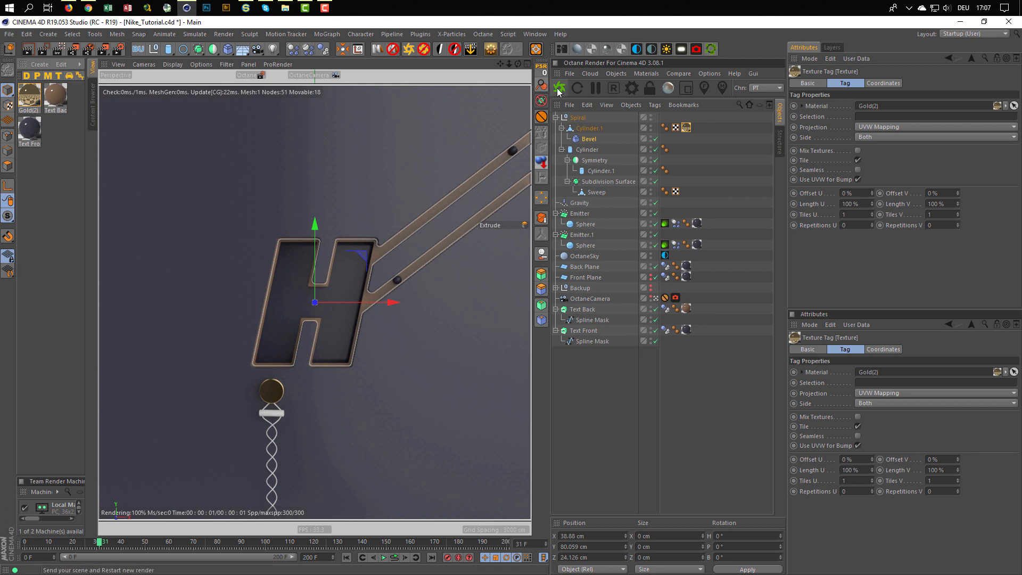
- Open the Gold material's node graph in the Octane Node Editor
left_click(561, 49)
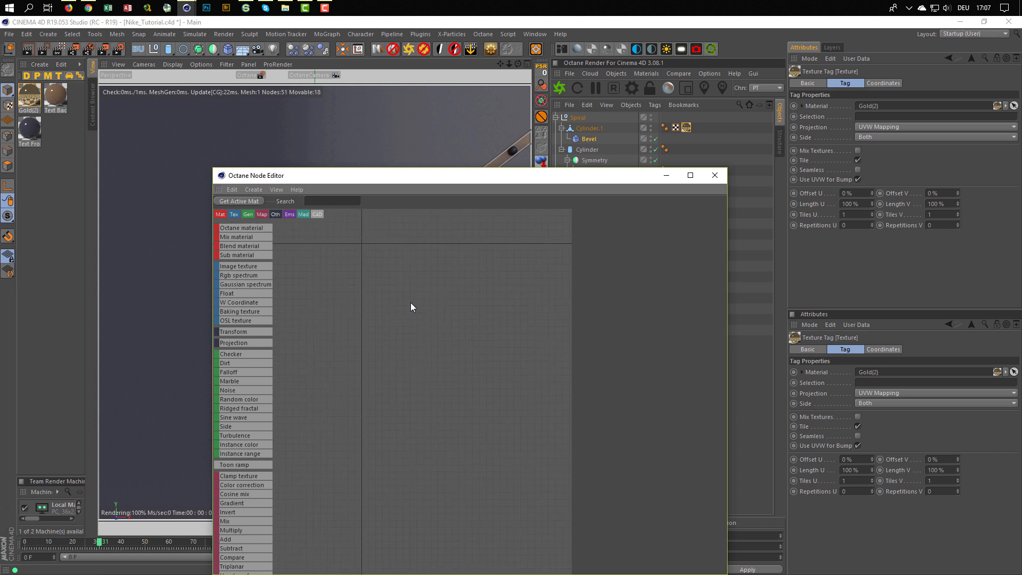
scroll(404, 340, "up", 5)
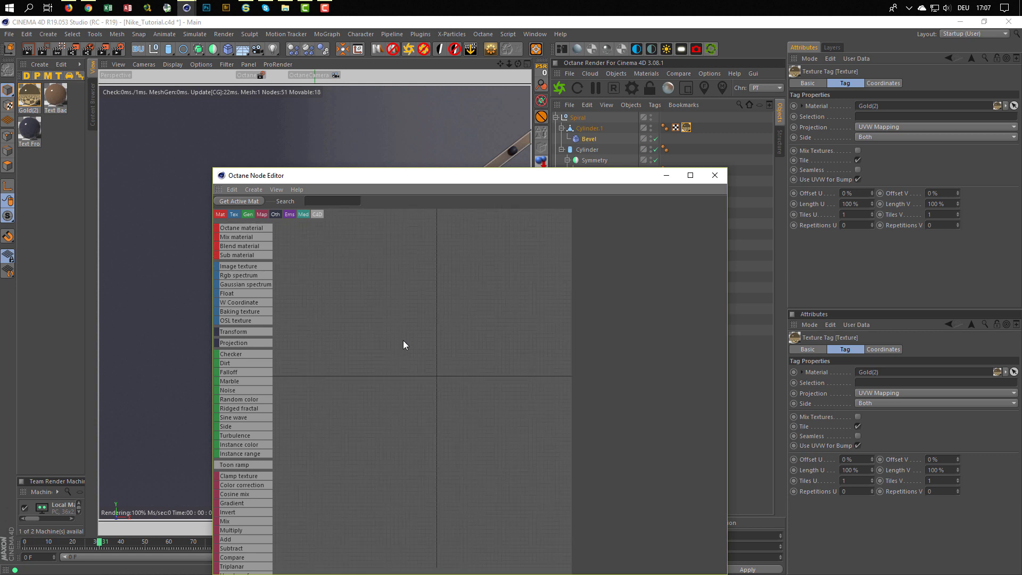
scroll(397, 340, "down", 5)
left_click(37, 100)
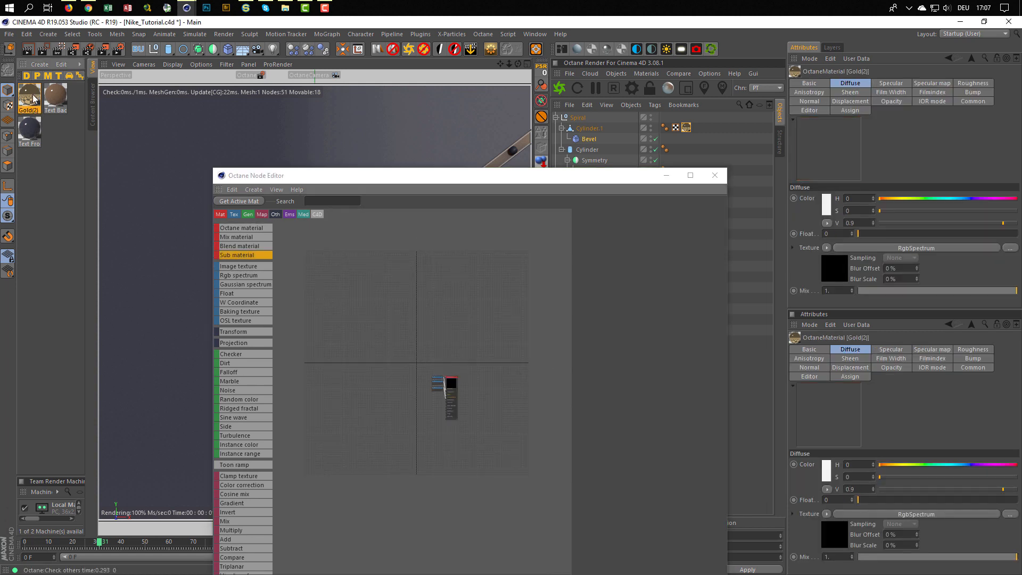
scroll(445, 394, "up", 5)
scroll(508, 383, "up", 3)
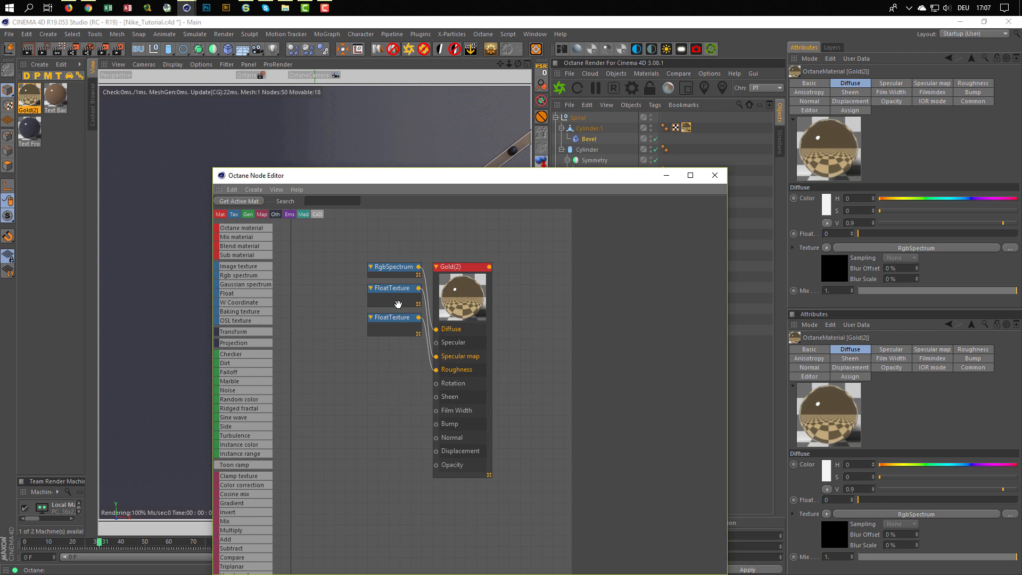
- Set the float texture feeding the Gold material's roughness to 0.01 and arrange the input nodes in a column
left_click_drag(396, 294, 379, 369)
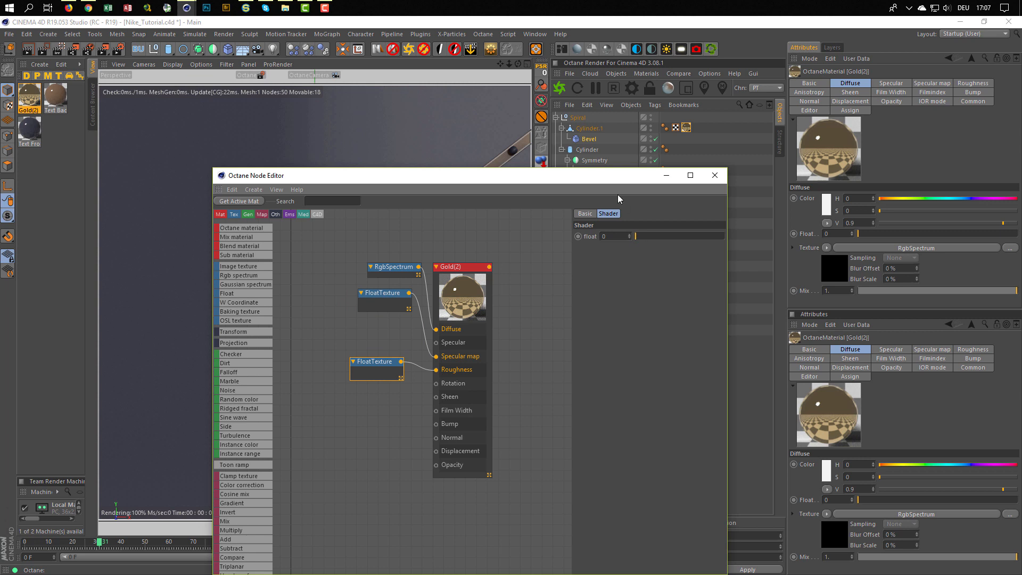
left_click_drag(617, 180, 798, 121)
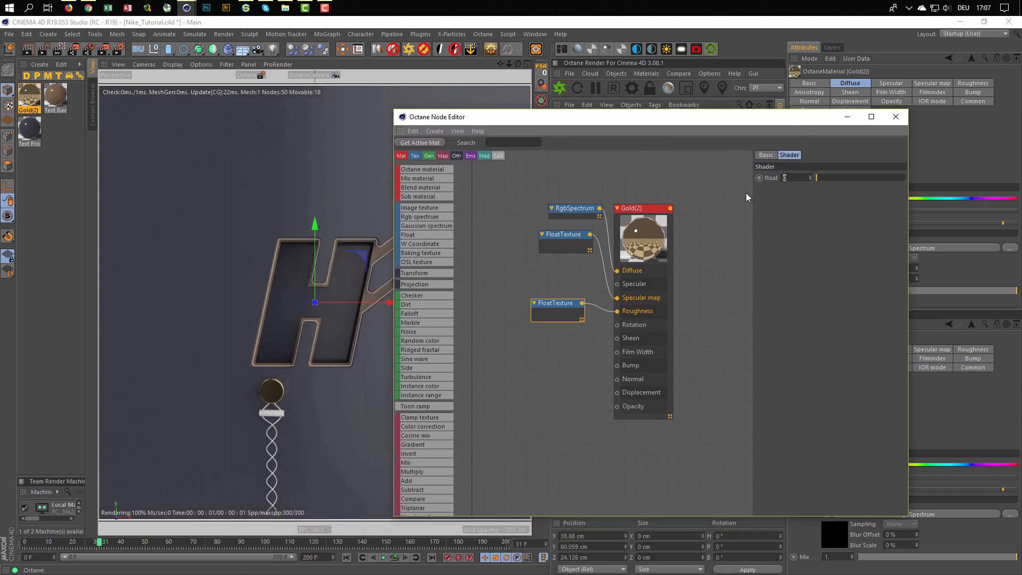
type(",05")
key("Return")
key("Return")
left_click_drag(565, 240, 553, 270)
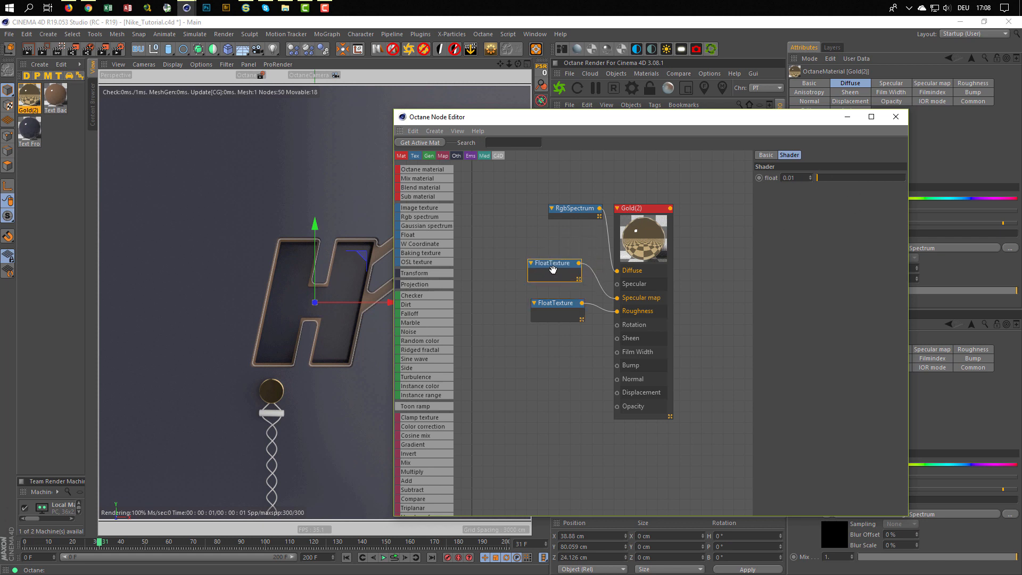
left_click_drag(566, 208, 549, 228)
- Review the Gold material's IOR mode settings and texture nodes, close the node editor and save the project
left_click(644, 237)
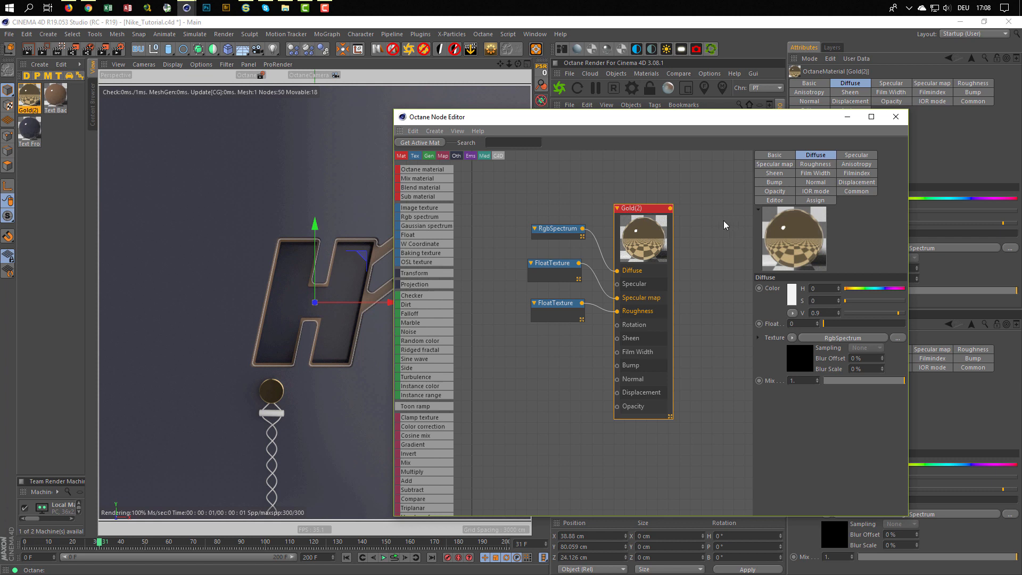
left_click(816, 192)
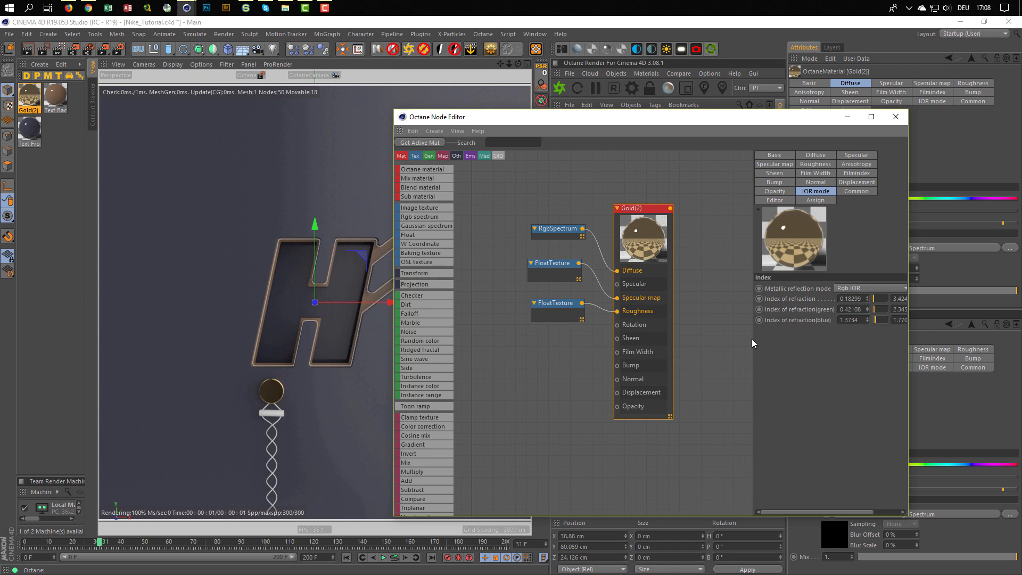
left_click_drag(753, 344, 695, 348)
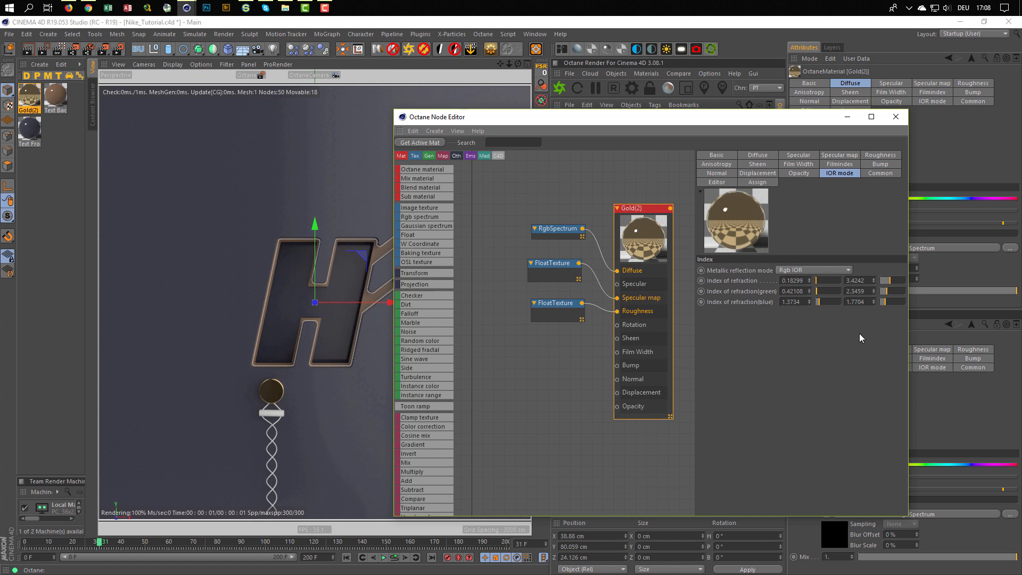
left_click(553, 231)
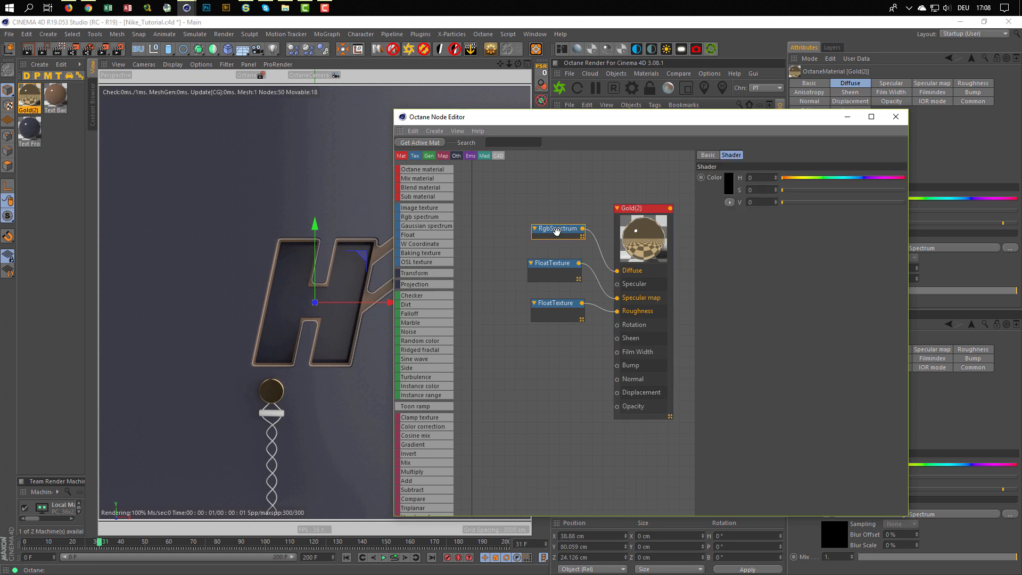
left_click(550, 265)
left_click(554, 303)
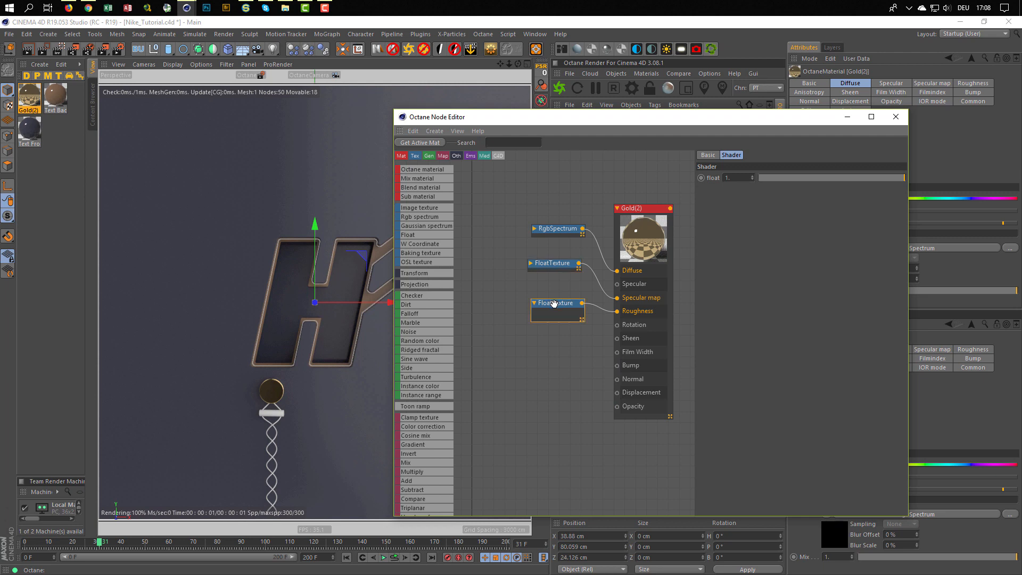
left_click(896, 117)
left_click_drag(527, 344, 302, 307)
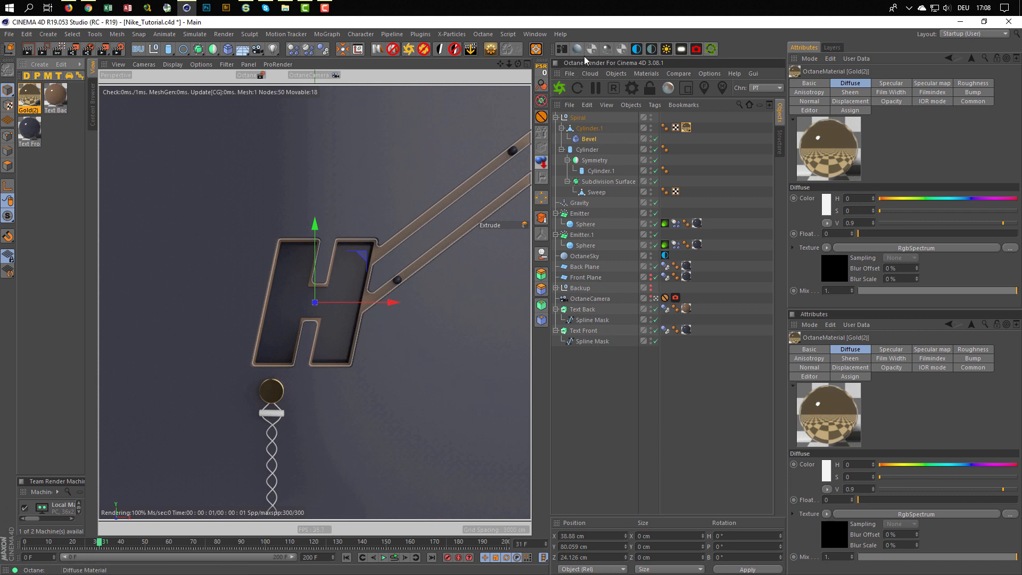
key("ctrl+s")
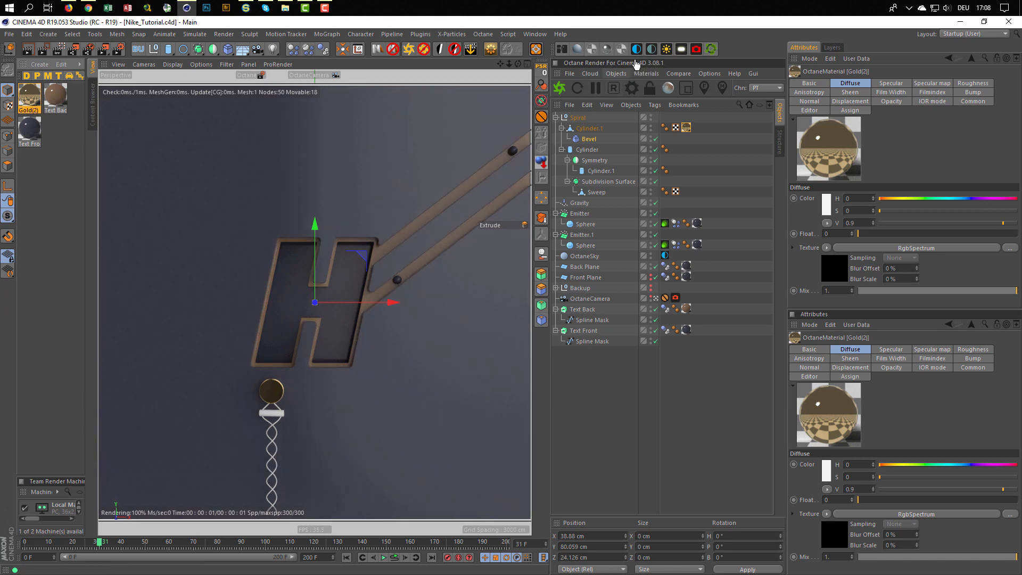
- Create an Octane glossy material, open it in the node editor and name it Strings
left_click(592, 49)
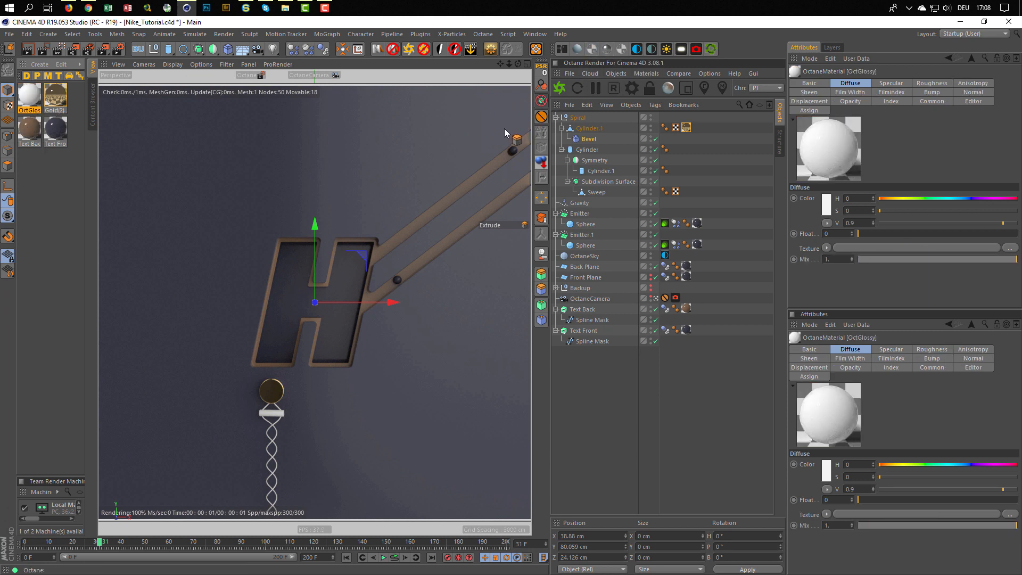
left_click(563, 55)
left_click_drag(471, 173, 536, 83)
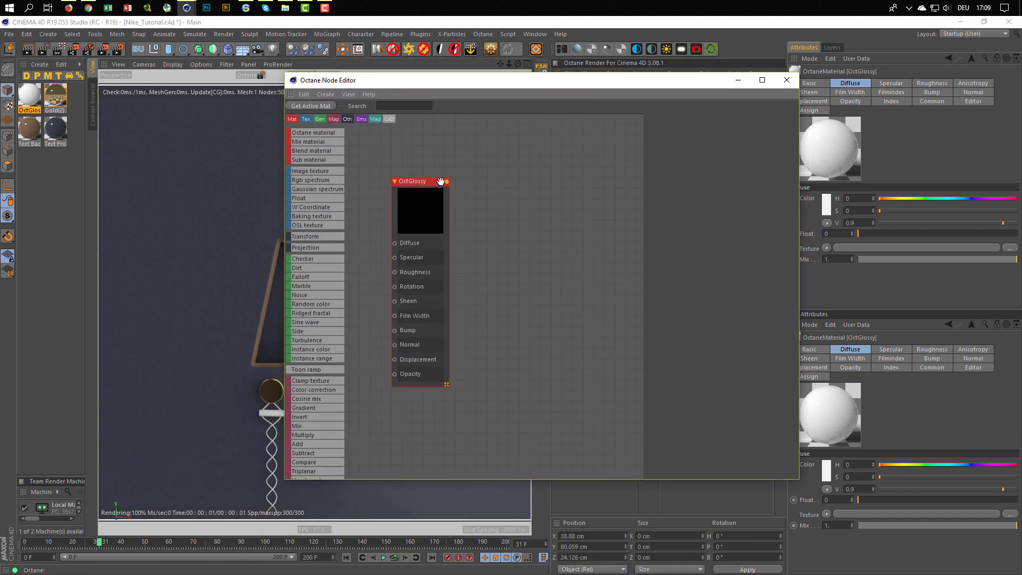
left_click(422, 181)
left_click(670, 119)
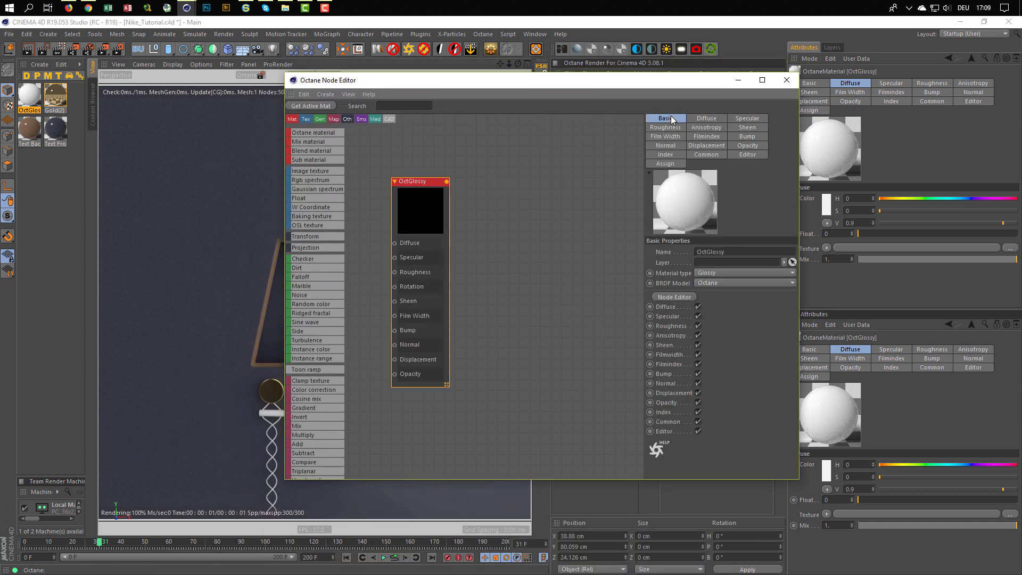
double_click(743, 250)
type("Strings")
key("Return")
- Add an RGB Spectrum node and connect it to the Strings material's Diffuse input
left_click_drag(397, 273, 494, 285)
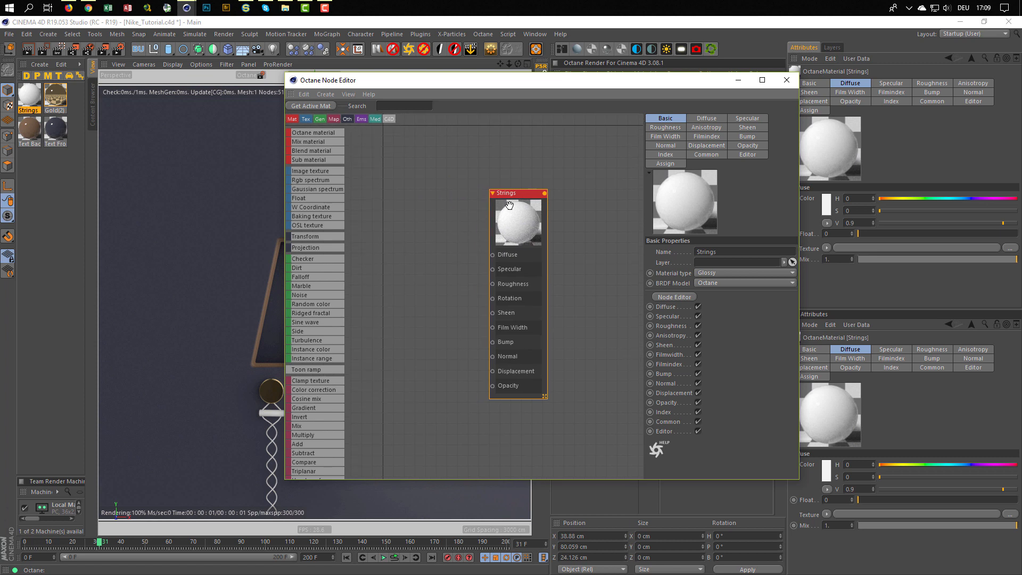
scroll(496, 223, "down", 2)
left_click_drag(515, 218, 456, 198)
middle_click_drag(462, 214, 499, 233)
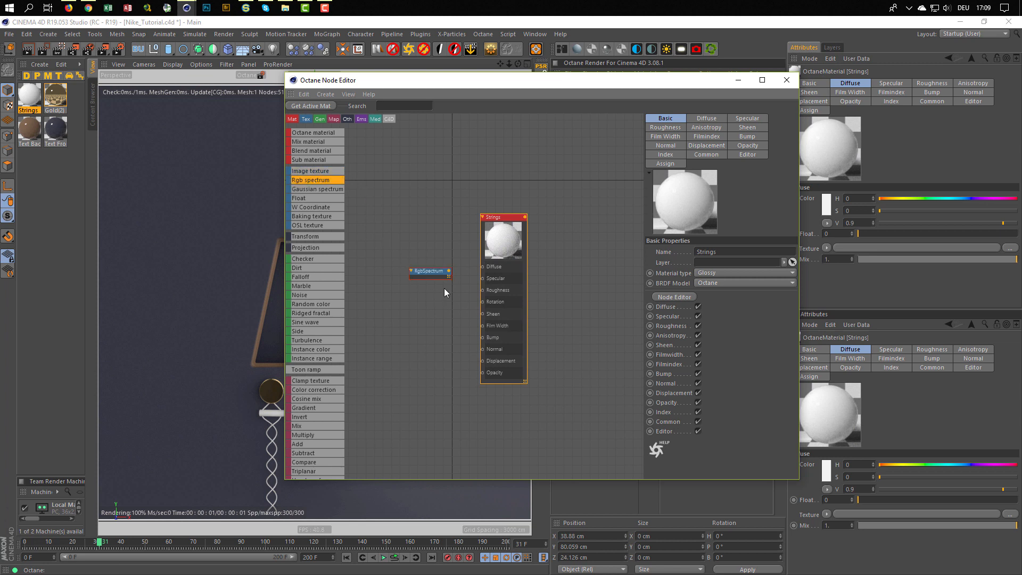
left_click_drag(449, 270, 483, 266)
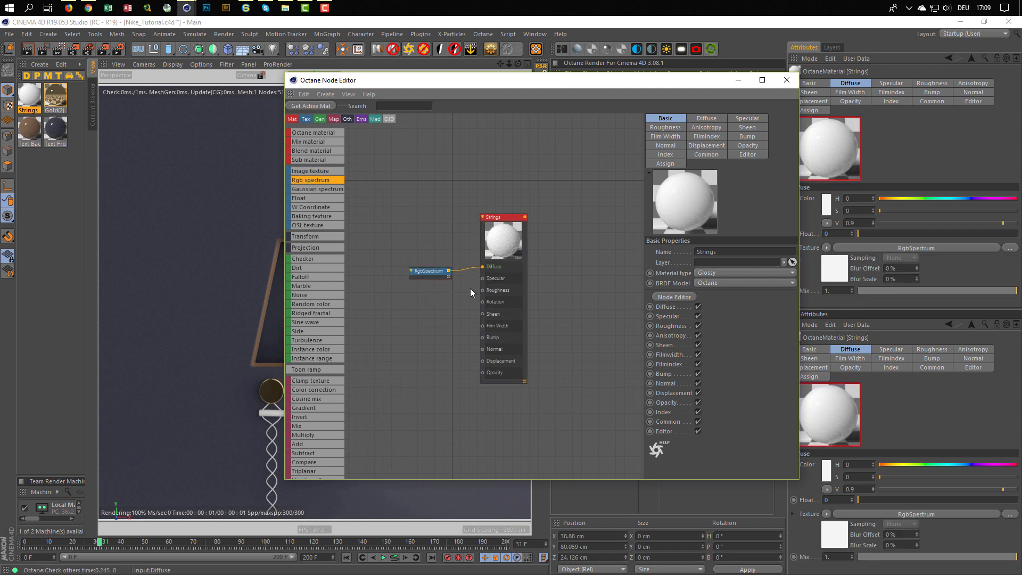
- Line up the RGB Spectrum node with Diffuse and darken its colour to a V value of about 0.017
left_click(428, 272)
scroll(514, 259, "up", 2)
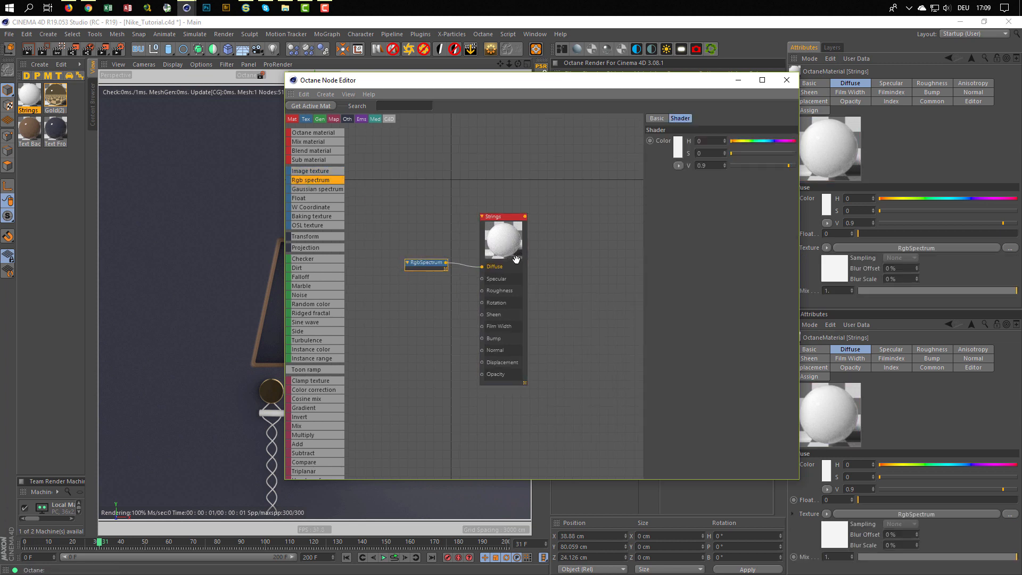
middle_click_drag(511, 267, 548, 212)
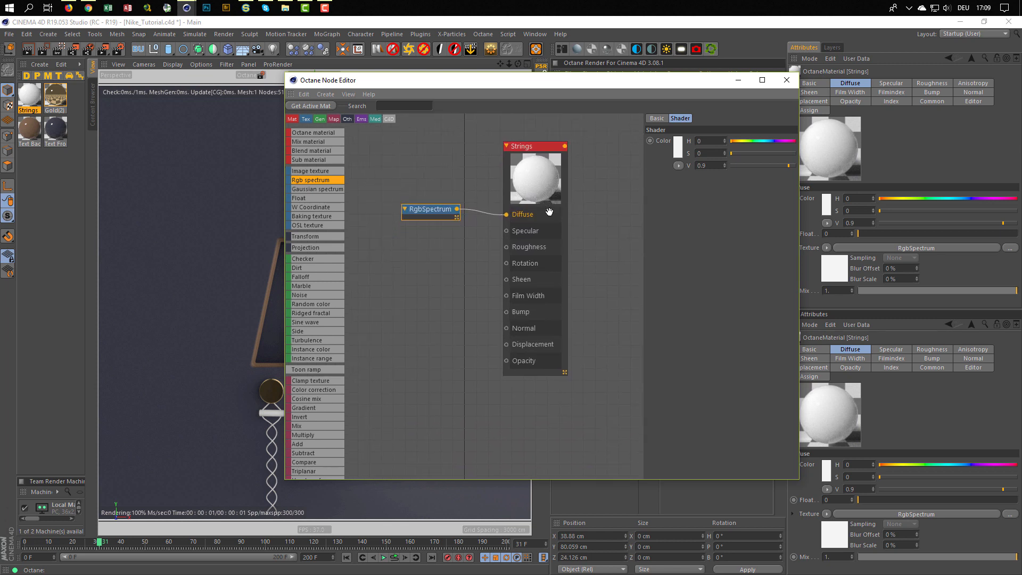
left_click_drag(447, 210, 451, 215)
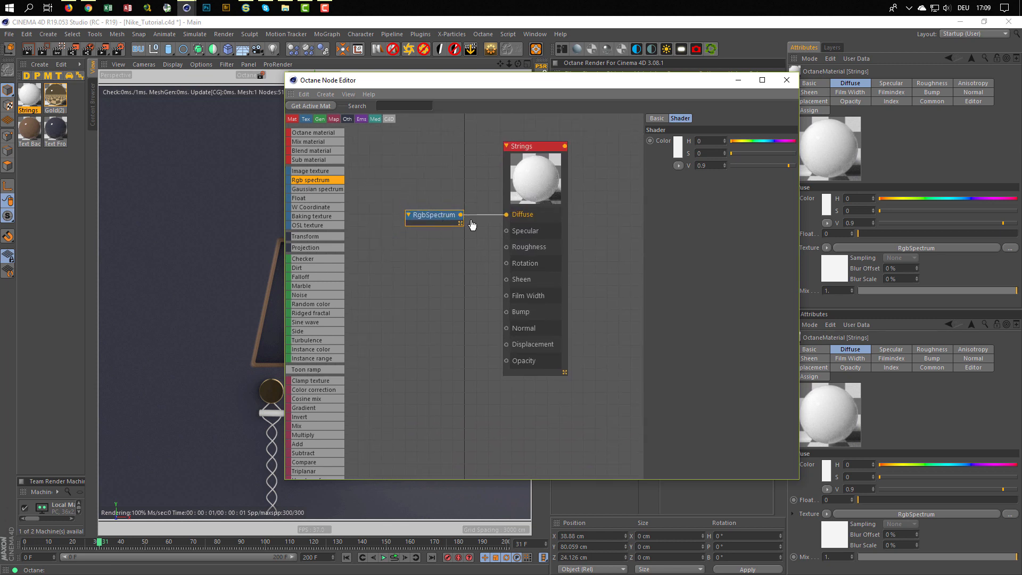
left_click_drag(736, 165, 732, 165)
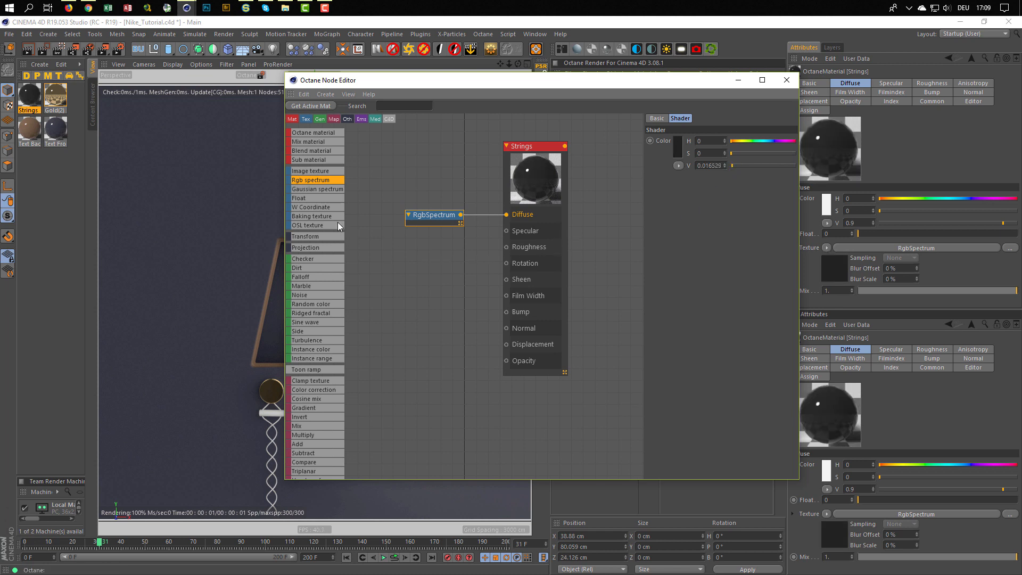
- Connect a Float texture to the Strings material's Roughness input and close the node editor
left_click_drag(299, 198, 505, 249)
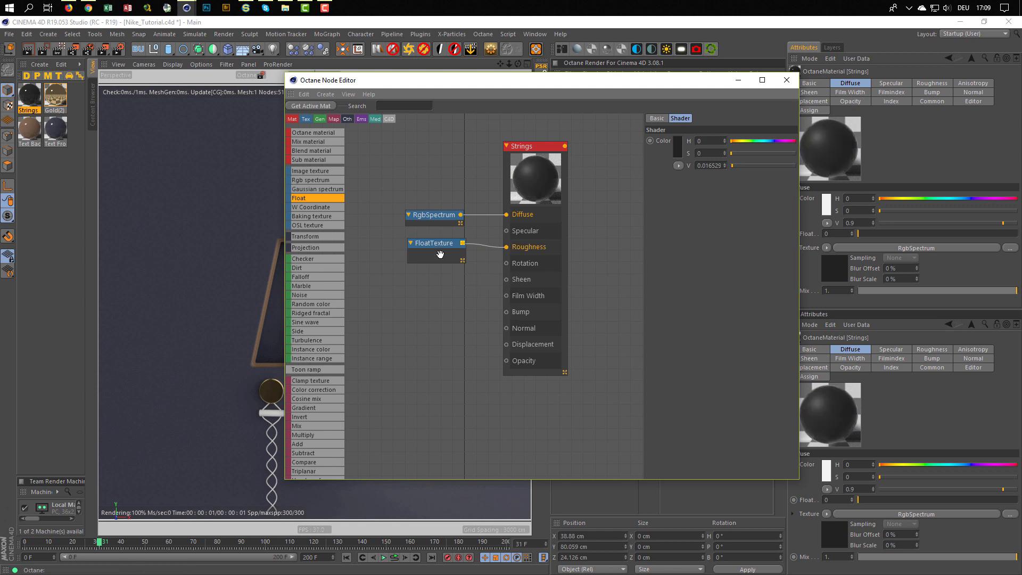
left_click_drag(441, 254, 434, 254)
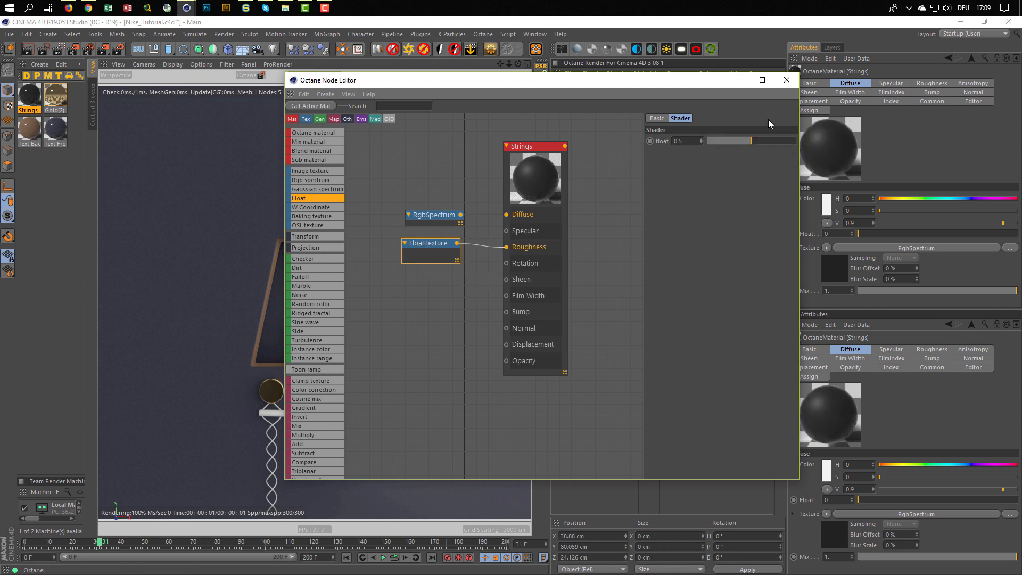
left_click(786, 80)
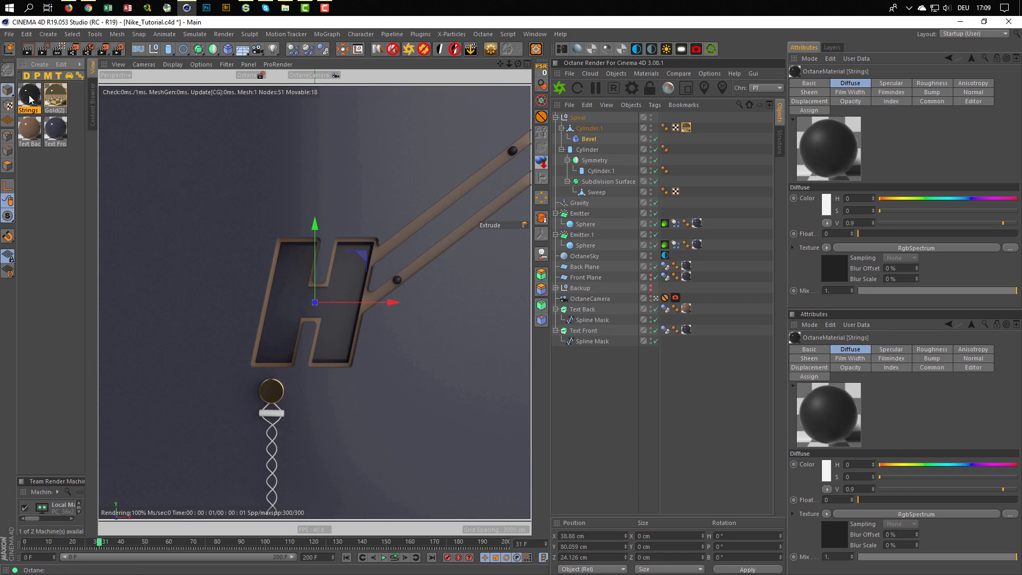
- Apply the Strings material to the rope's Sweep and to the Cylinder.1 under Symmetry
left_click_drag(31, 99, 600, 194)
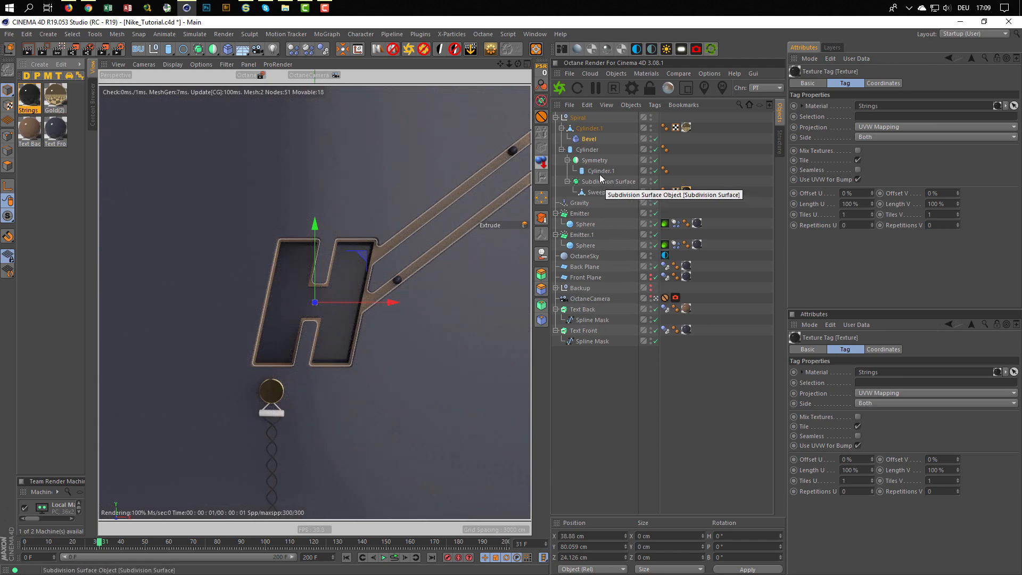
left_click_drag(30, 94, 608, 171)
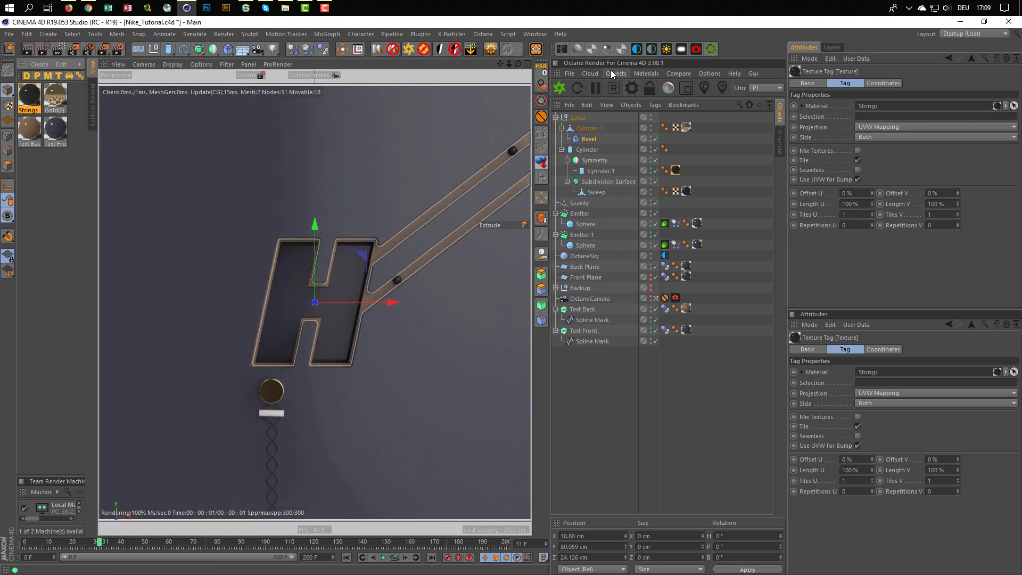
- Reopen the Strings material's nodes and set the RGB Spectrum's V value to 0.01
left_click(561, 48)
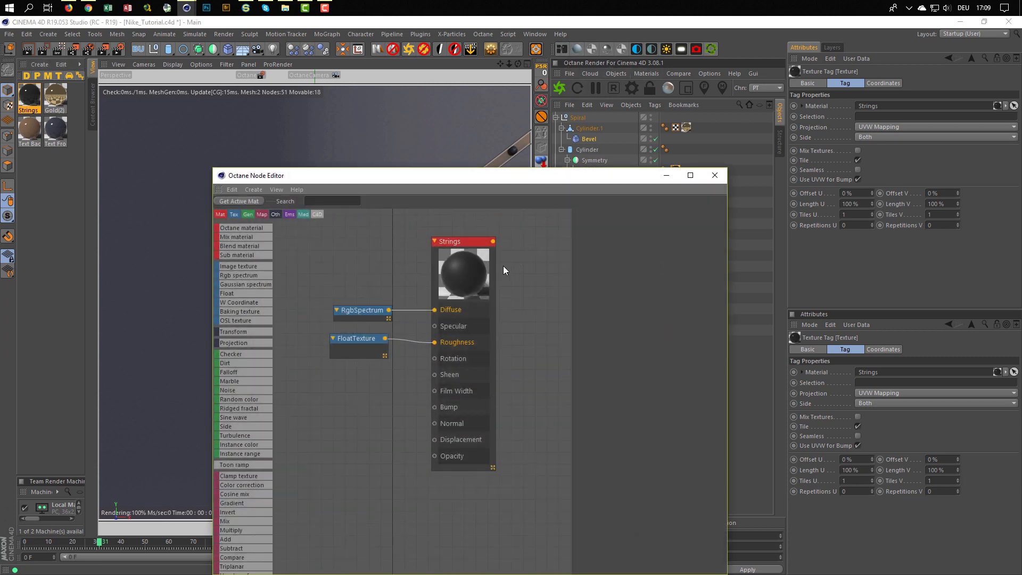
left_click(371, 311)
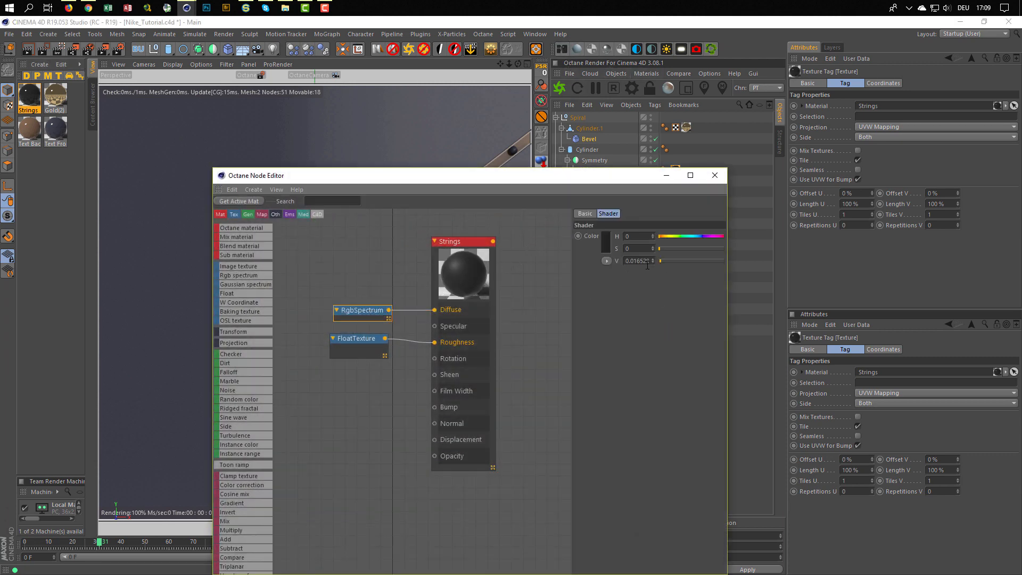
left_click_drag(635, 263, 669, 261)
type("1")
key("Return")
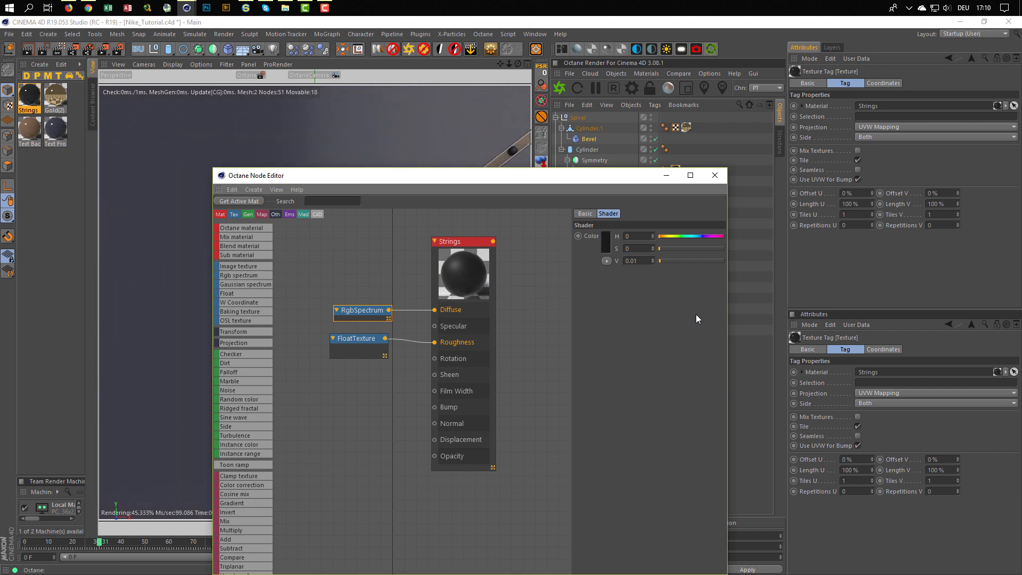
left_click_drag(629, 180, 779, 116)
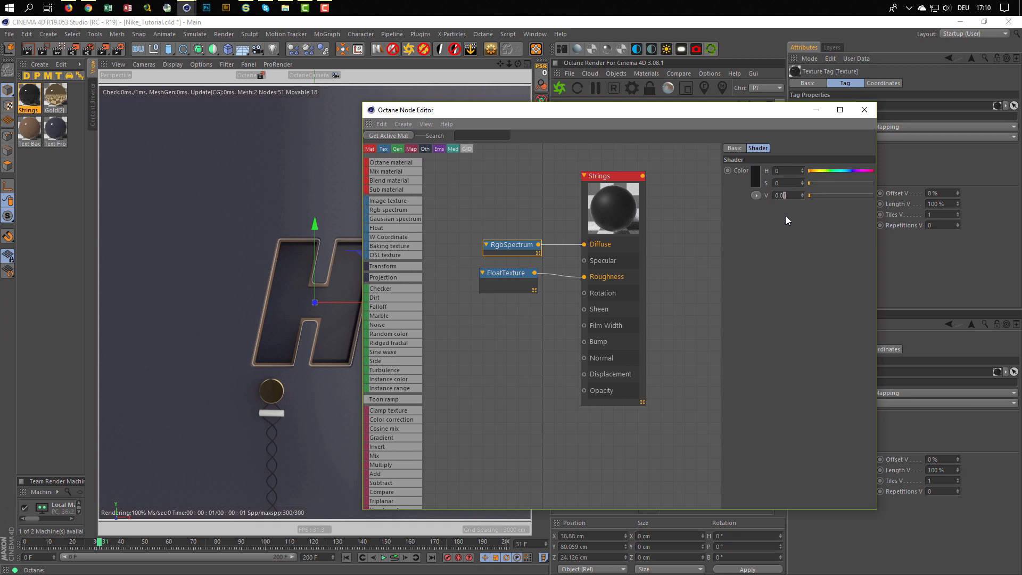
key("Return")
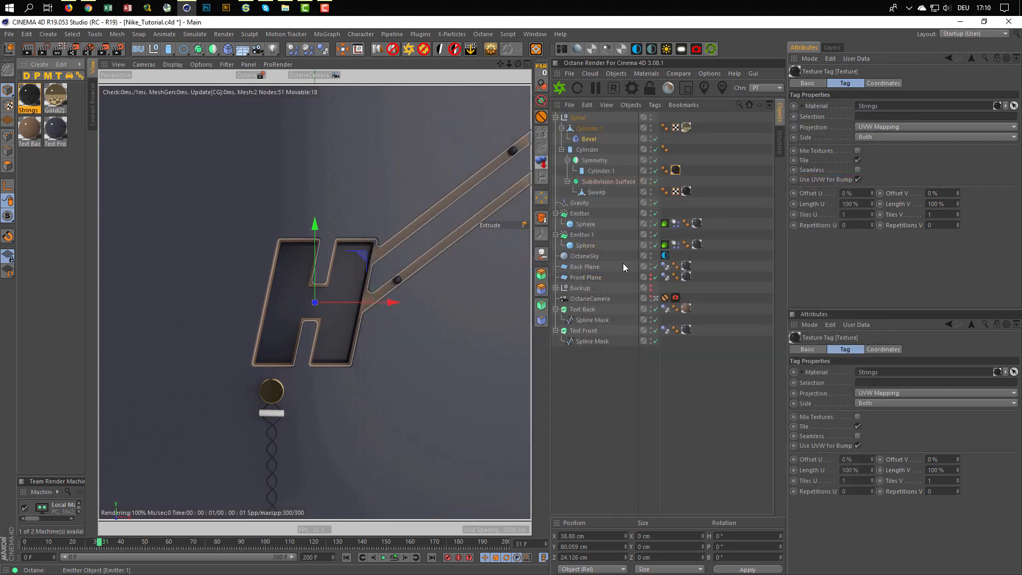
- In the Right view, rotate the Cylinder under Spiral to a heading of about 93°
middle_click(385, 343)
middle_click(272, 377)
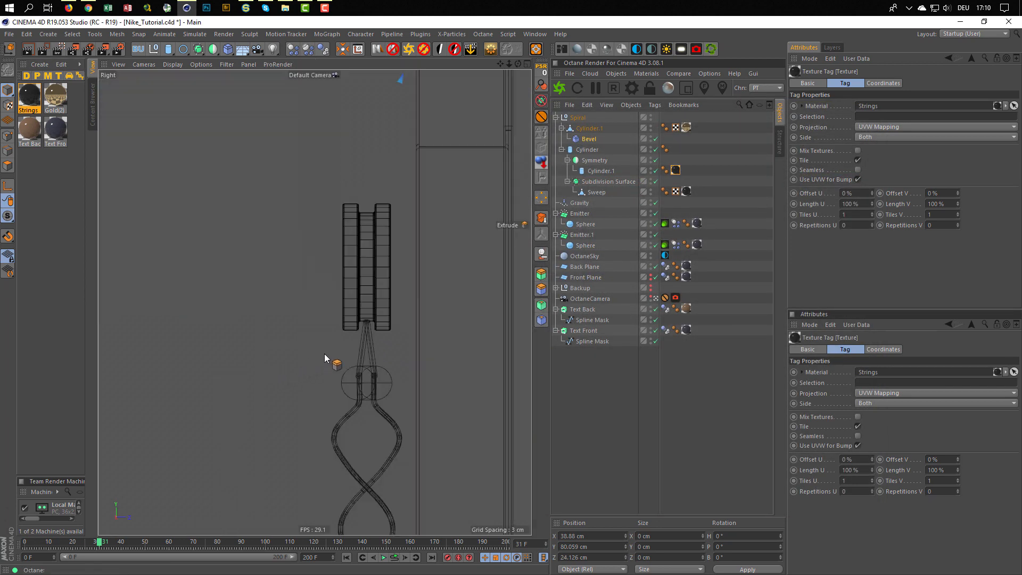
right_click_drag(324, 353, 303, 352, "alt")
middle_click_drag(302, 352, 280, 243, "alt")
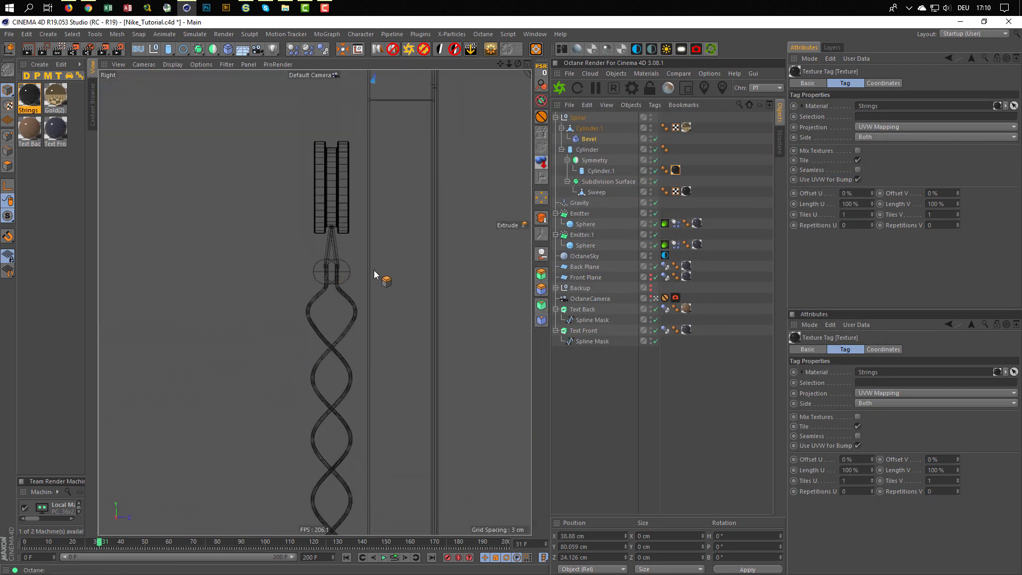
left_click(557, 127)
left_click(561, 128)
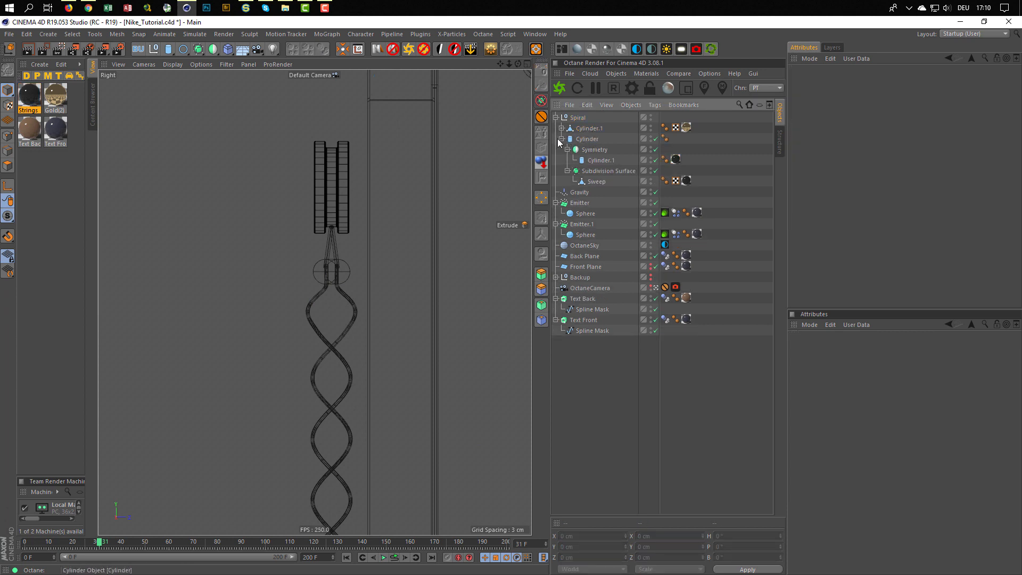
left_click(585, 139)
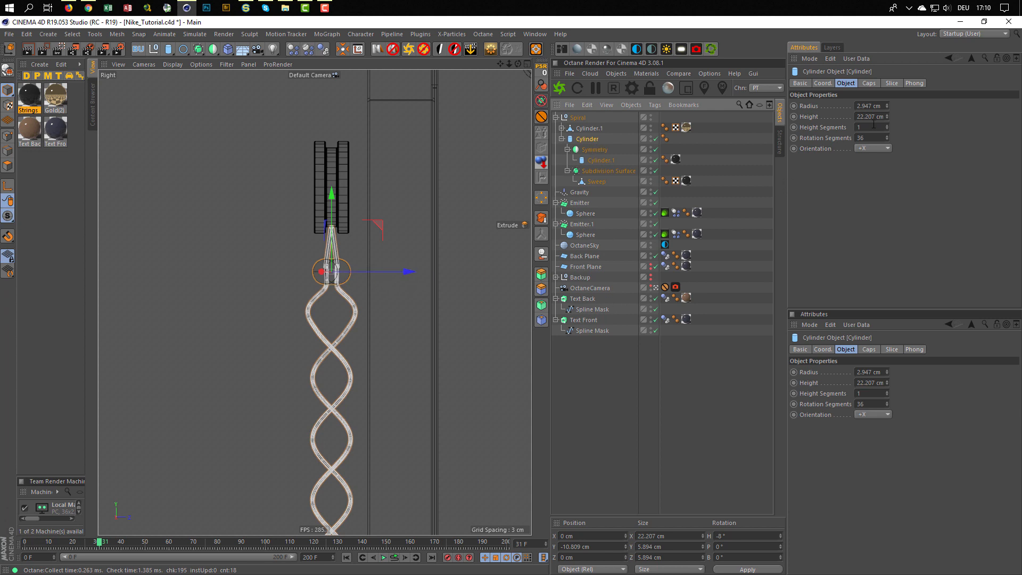
left_click(823, 83)
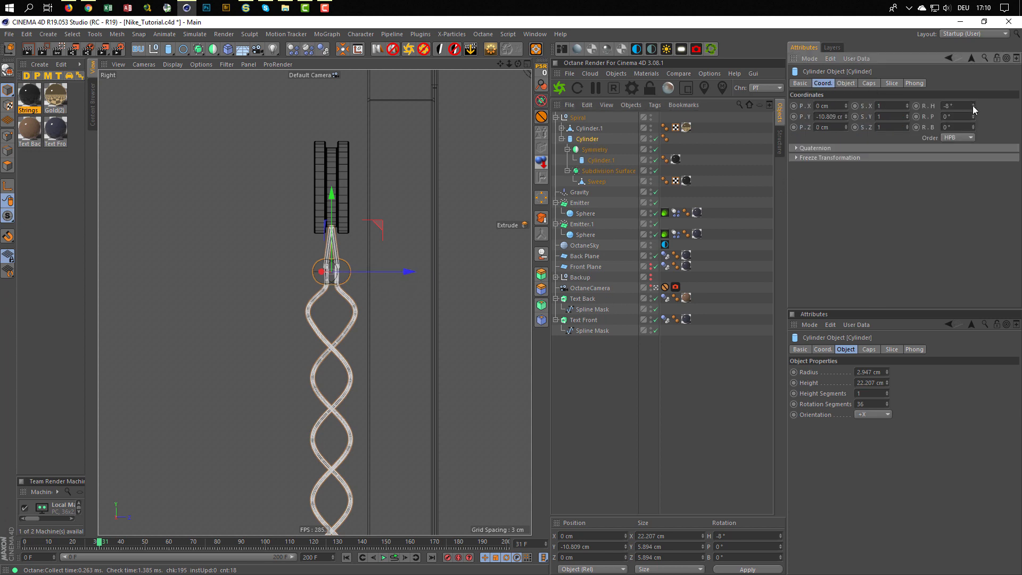
left_click_drag(973, 105, 972, 85)
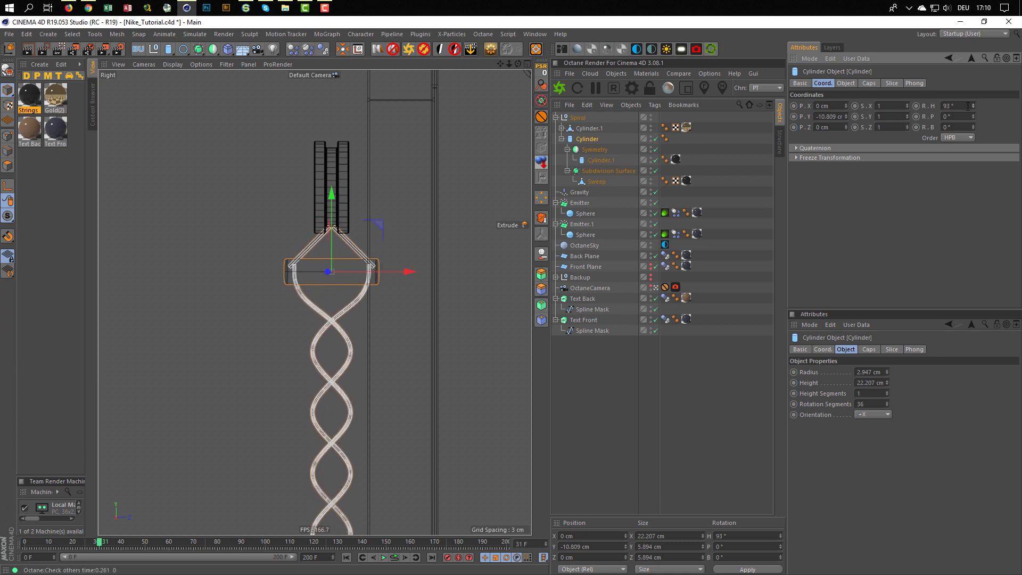
- Shift the Spiral group along Z to about -27.6 cm and set the Cylinder's heading rotation to 74°
left_click(577, 119)
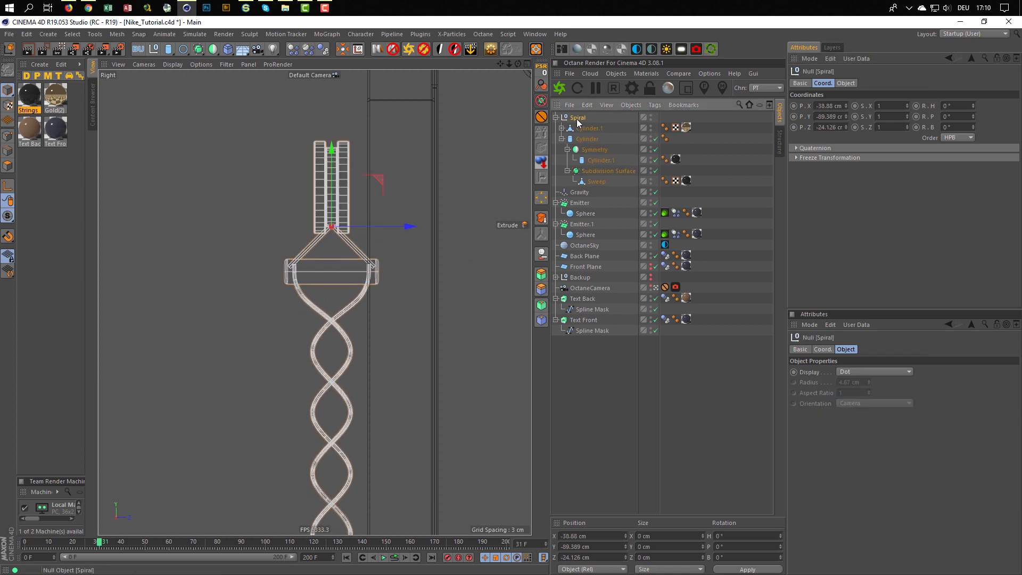
left_click_drag(406, 226, 399, 229)
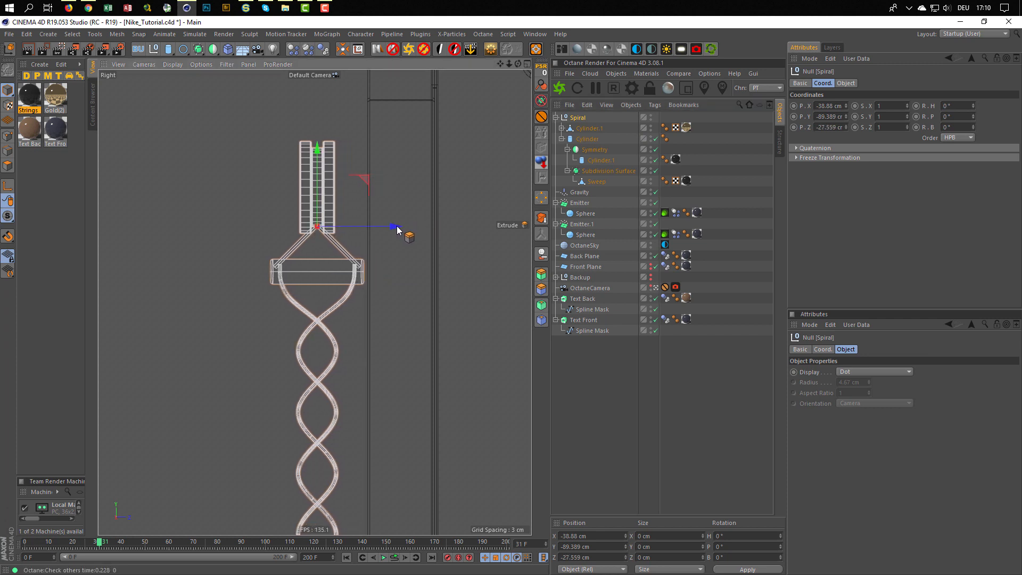
left_click(587, 139)
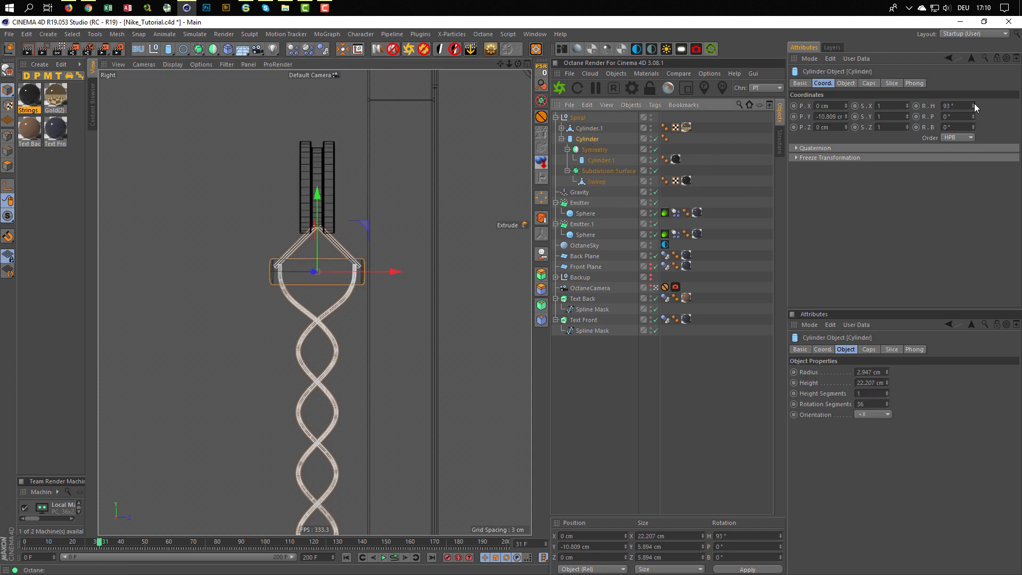
left_click_drag(974, 106, 965, 105)
scroll(366, 276, "up", 5)
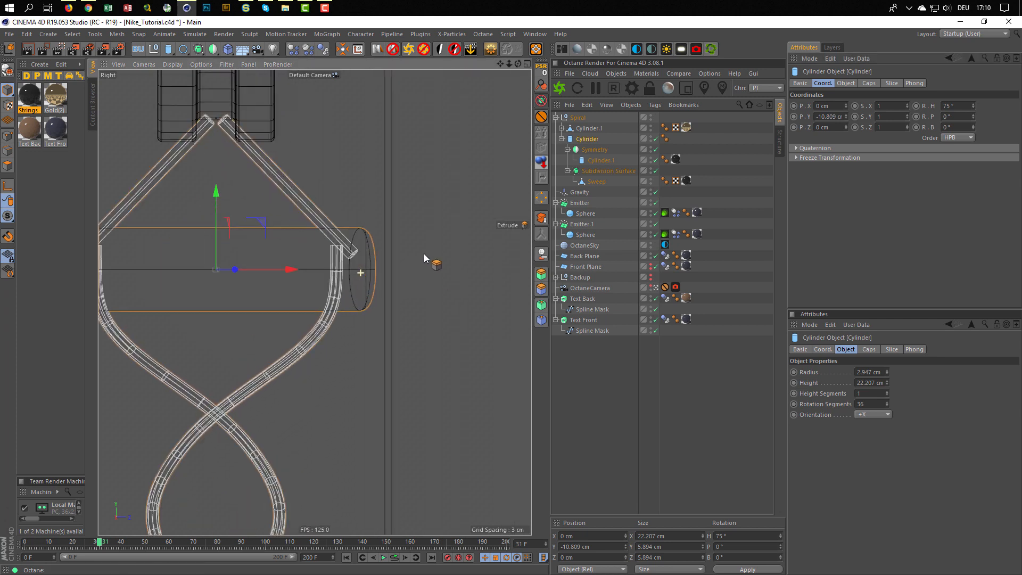
left_click_drag(974, 105, 971, 106)
scroll(440, 289, "down", 3)
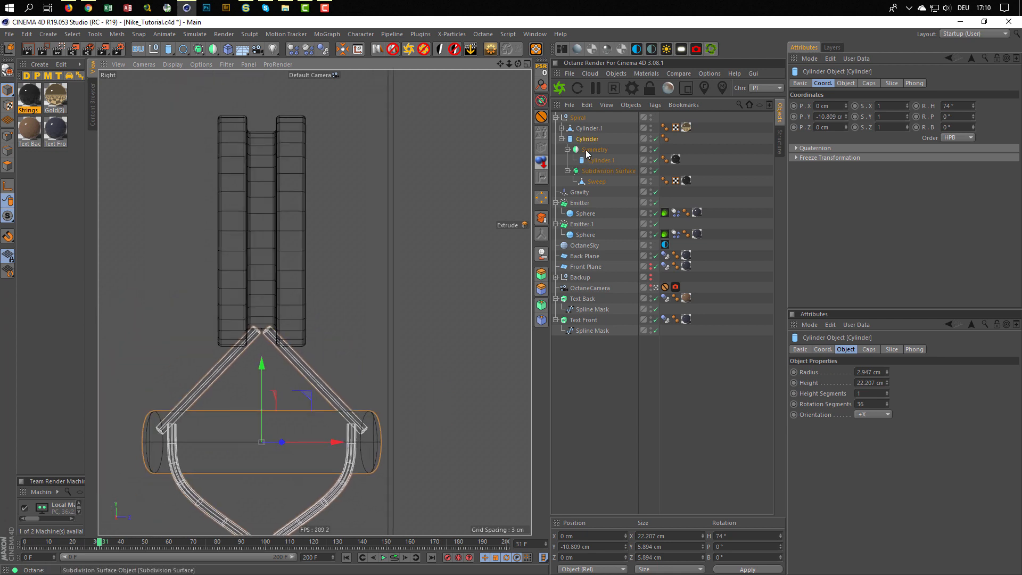
- Nudge the Spiral group along Z to about -27.1 cm and return to the Octane camera's perspective view with nothing selected
left_click(581, 117)
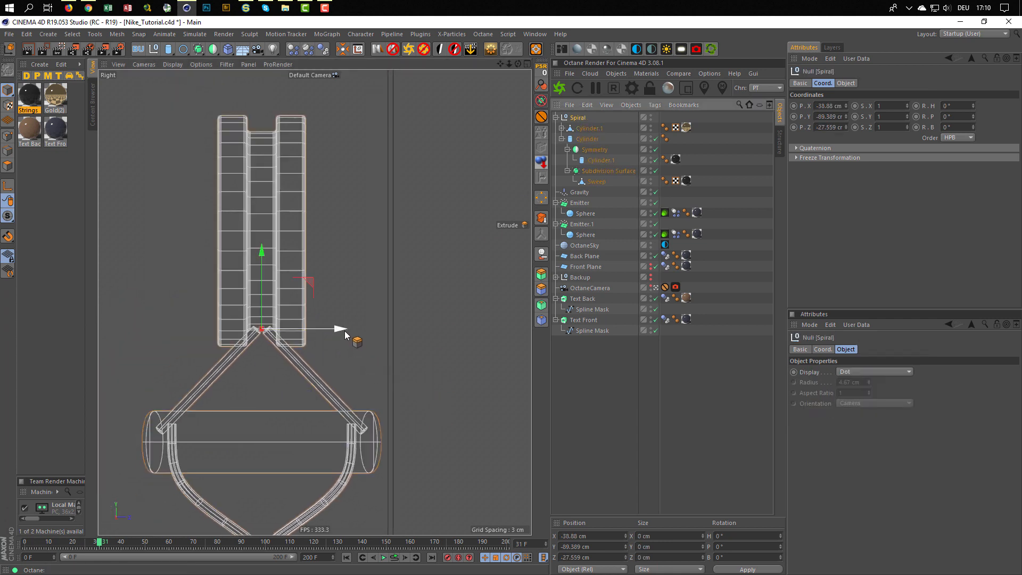
left_click_drag(345, 334, 346, 334)
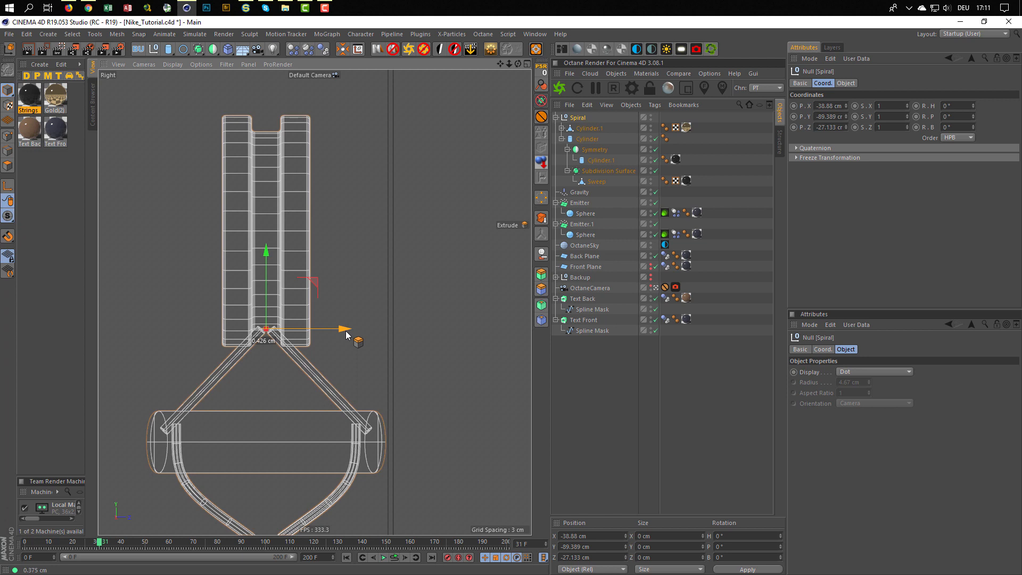
left_click_drag(346, 331, 346, 335)
left_click(589, 129)
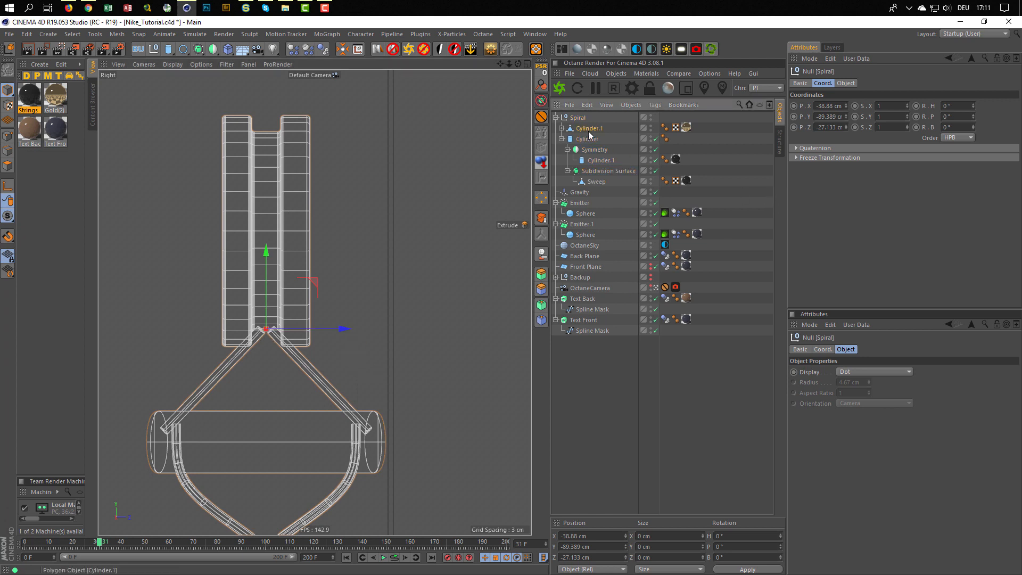
left_click(591, 139)
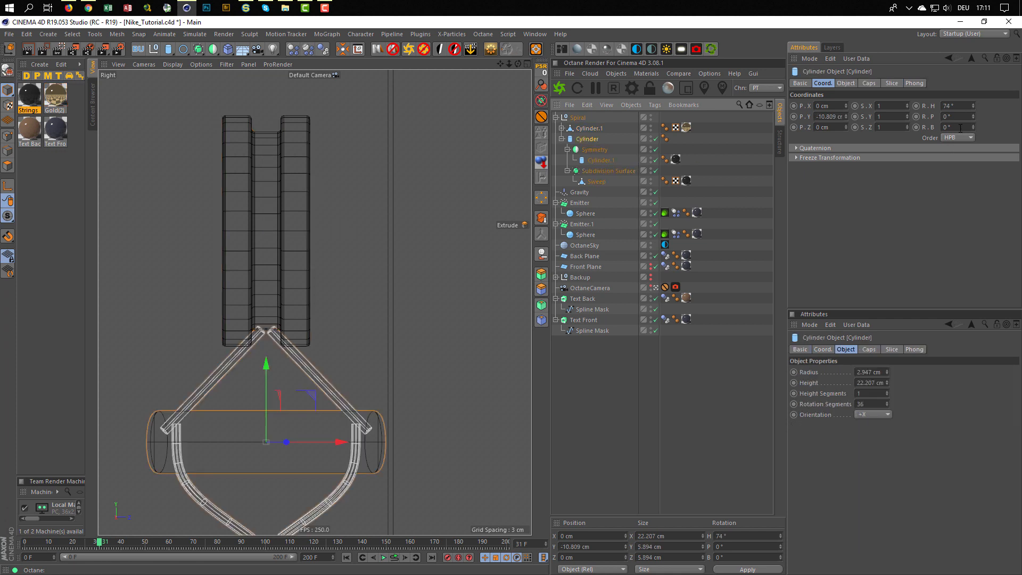
left_click_drag(972, 105, 972, 105)
middle_click(408, 303)
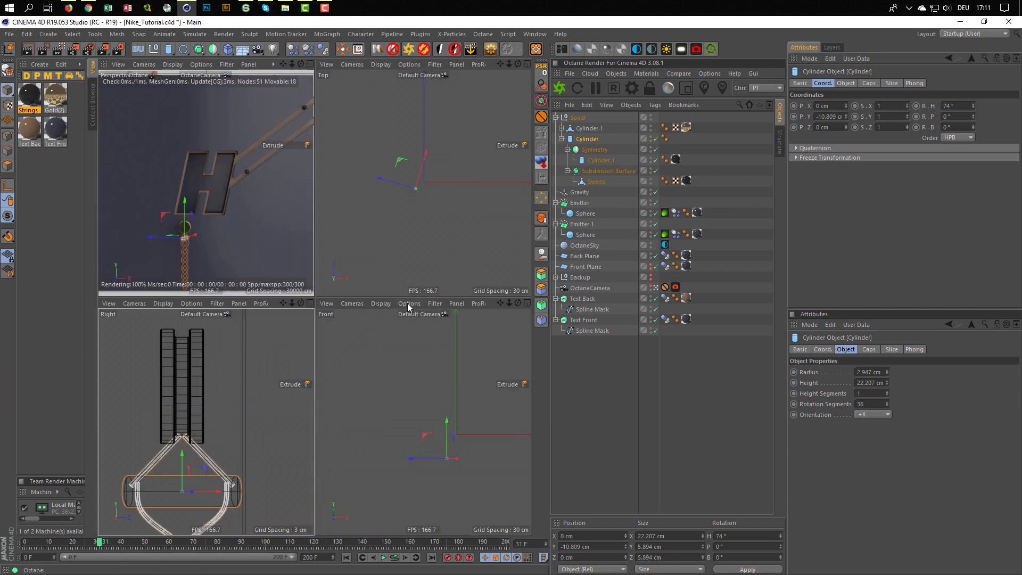
middle_click(235, 235)
left_click(602, 393)
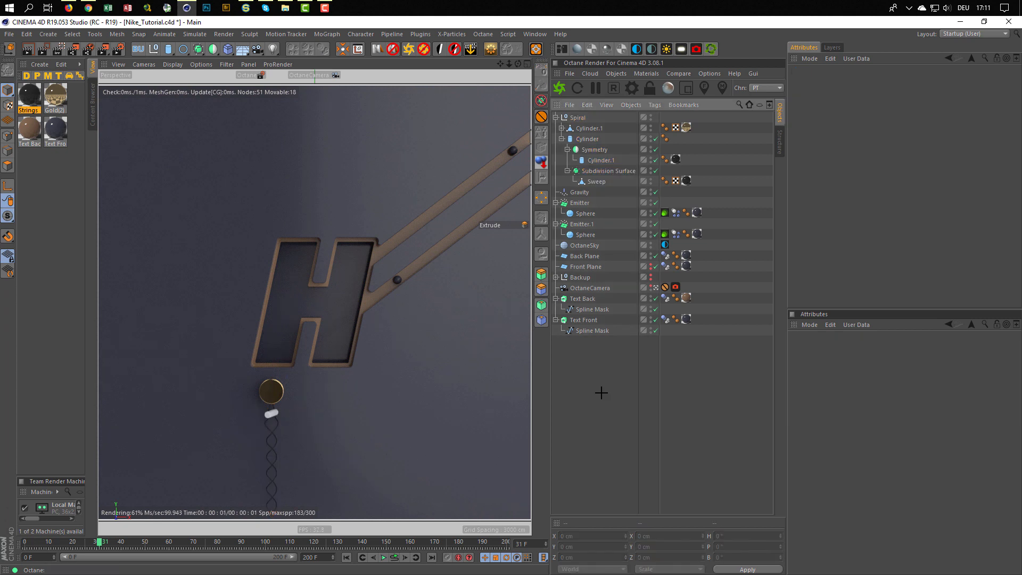
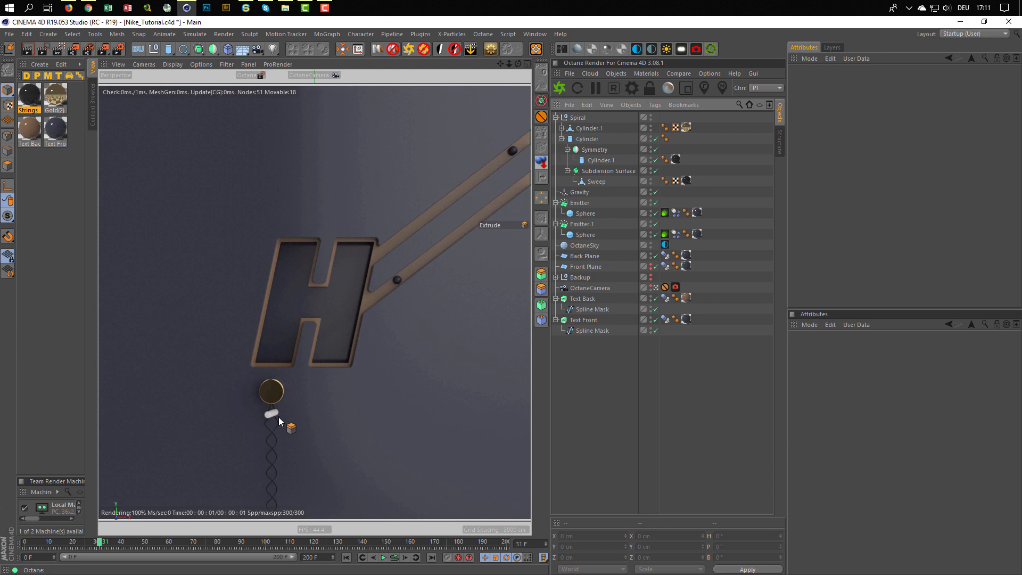
- Examine the rod below the disc close up in the Nike.gif reference, and save the scene
key("shift+F6")
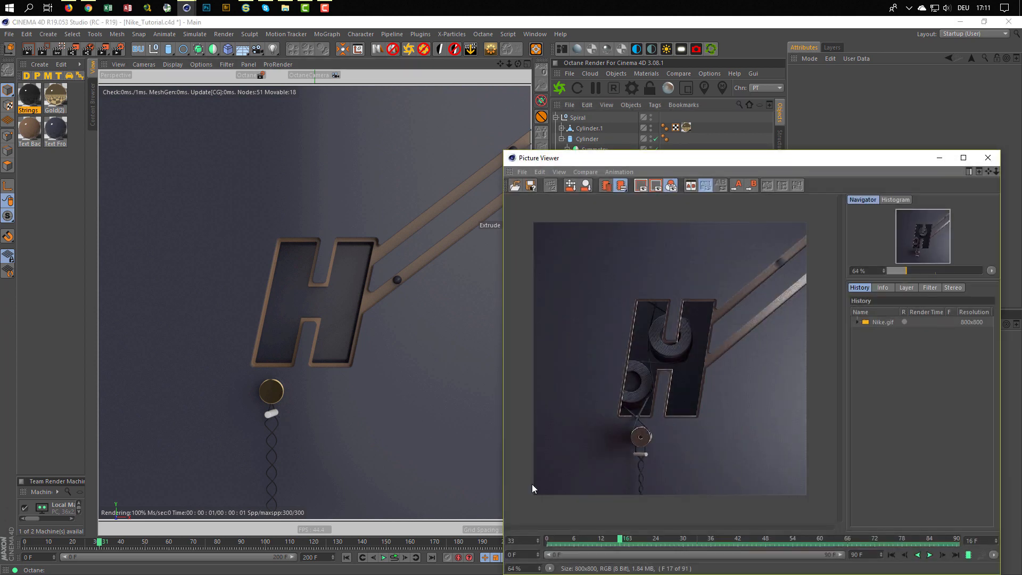
scroll(655, 465, "up", 10)
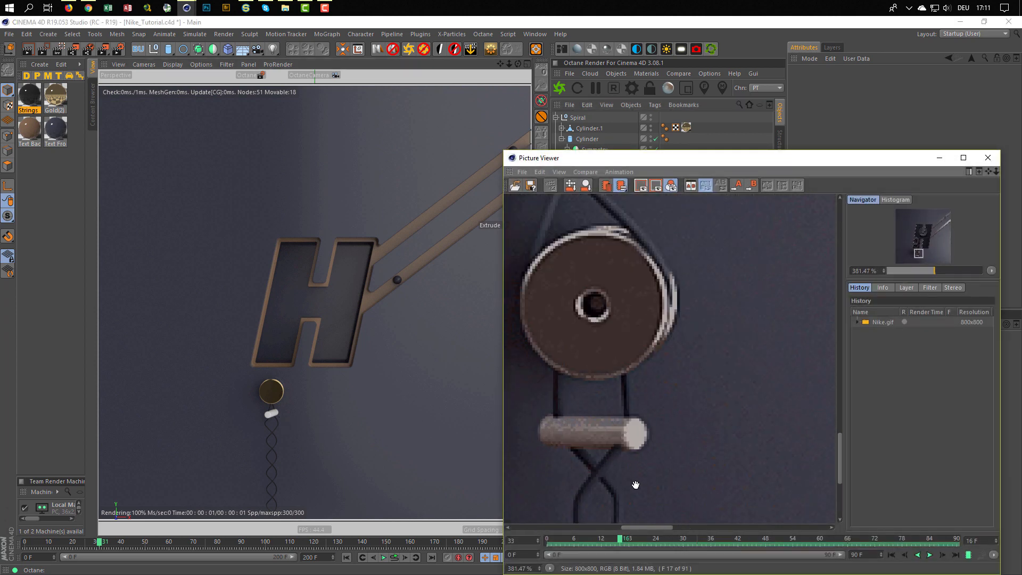
scroll(636, 484, "down", 2)
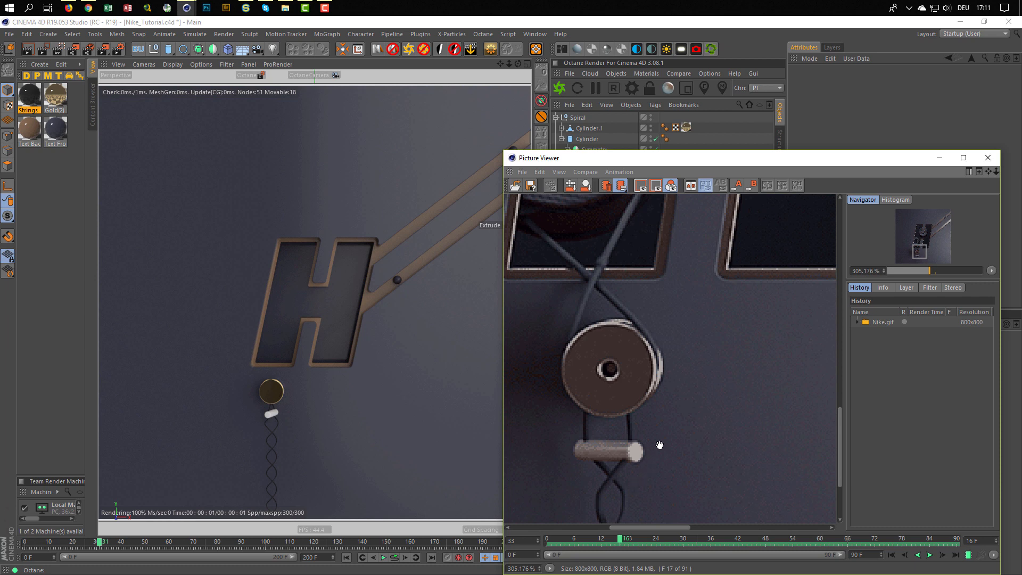
left_click(988, 159)
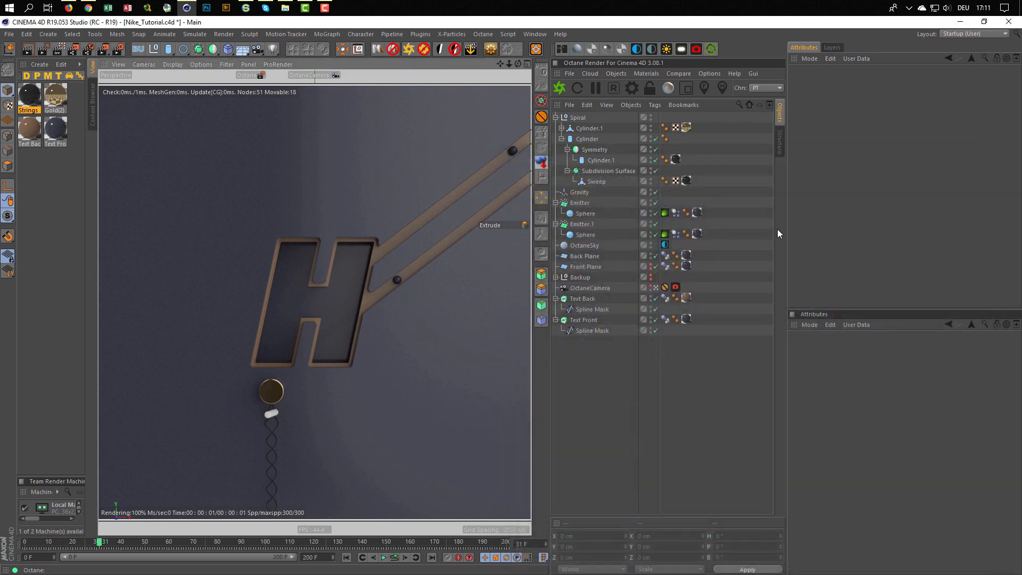
left_click(616, 78)
key("ctrl+s")
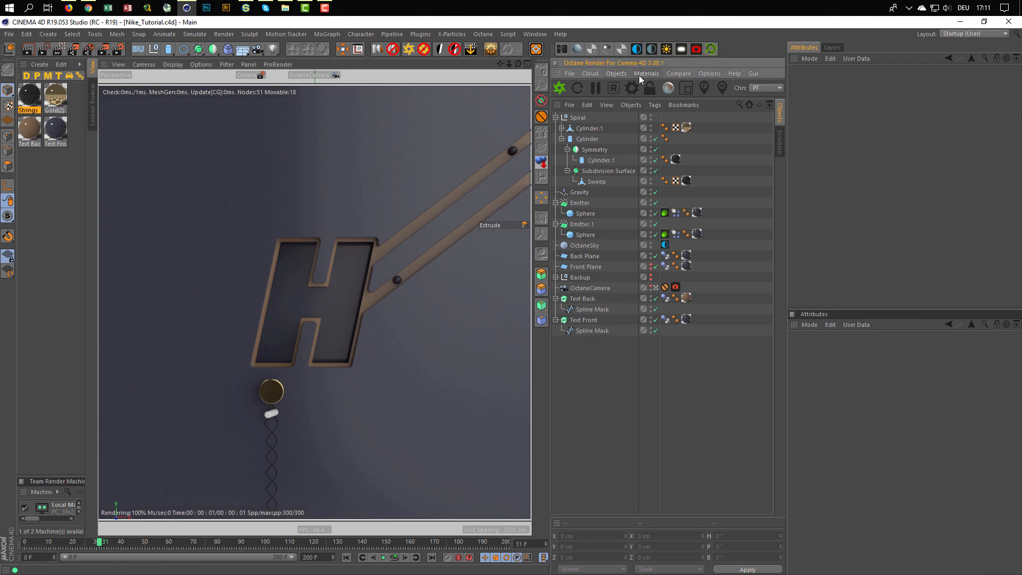
- Download the Silver material from LocalDB's Real Metal category and apply it to the Cylinder under Spiral
left_click(643, 73)
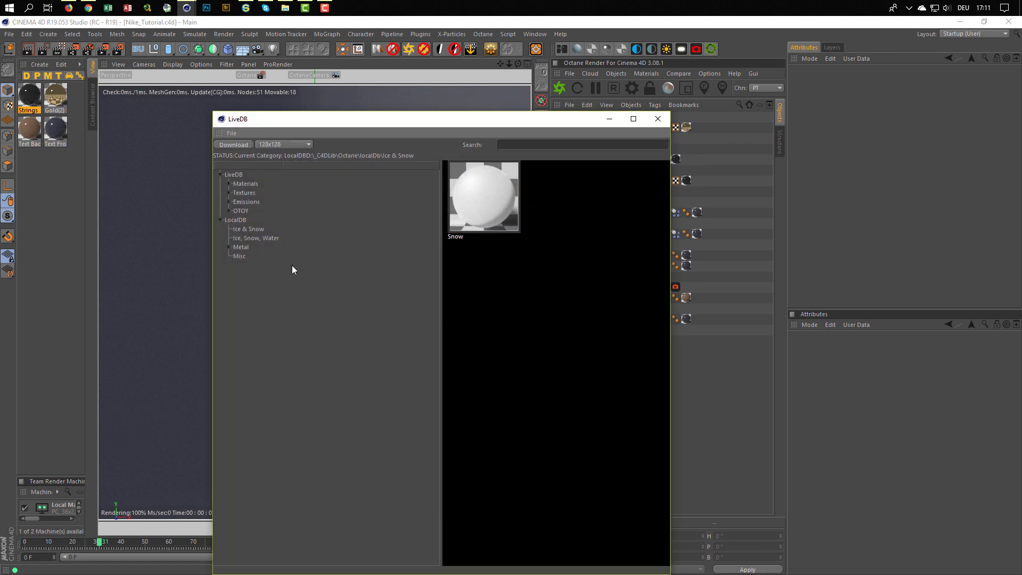
left_click(229, 248)
left_click(257, 256)
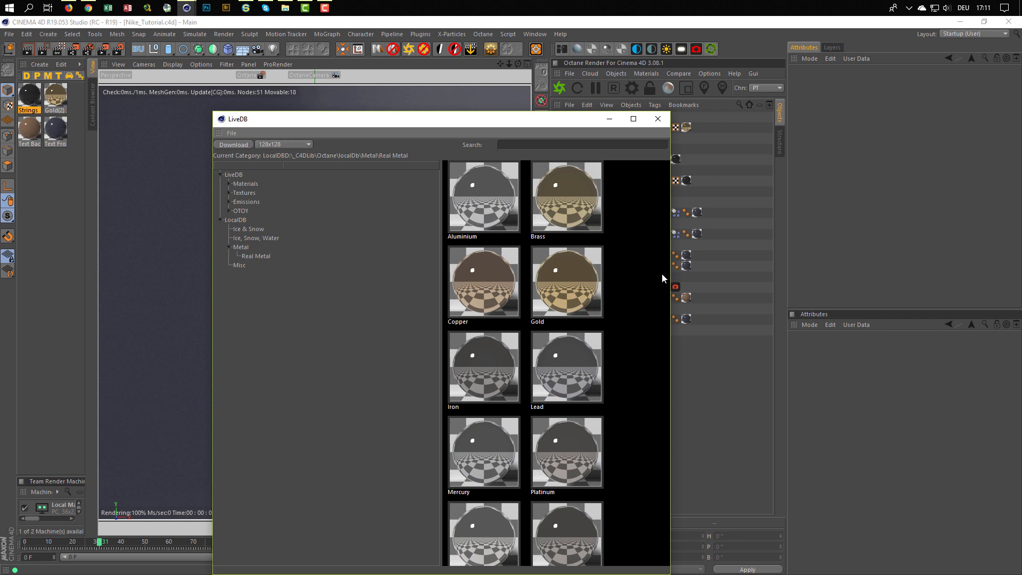
scroll(633, 337, "down", 1)
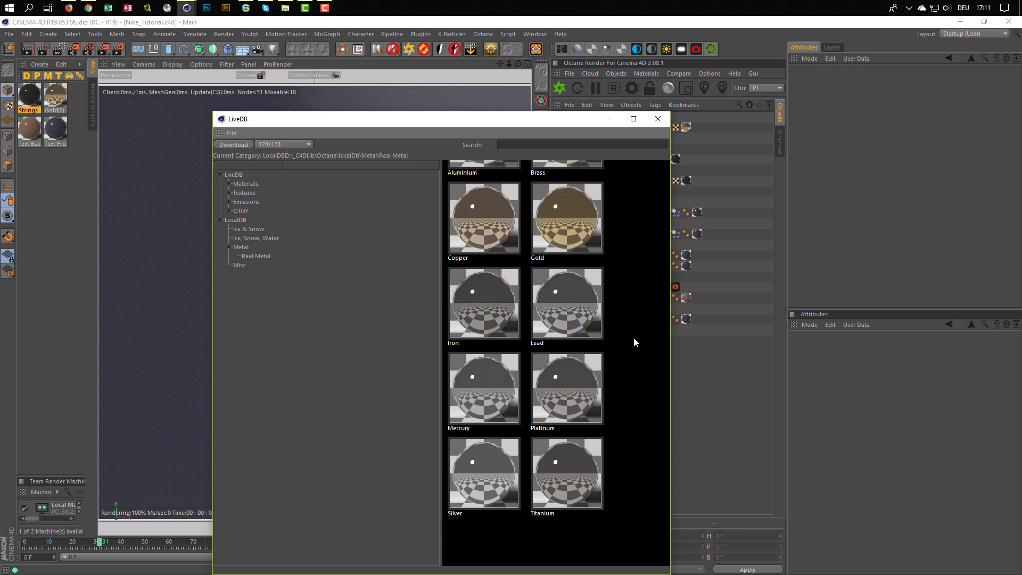
left_click(480, 472)
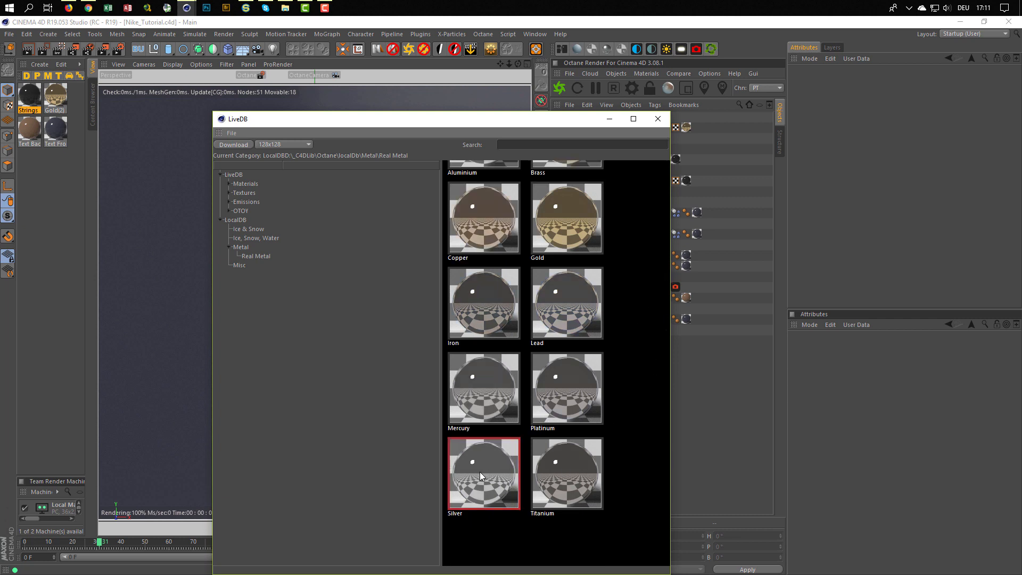
left_click(233, 144)
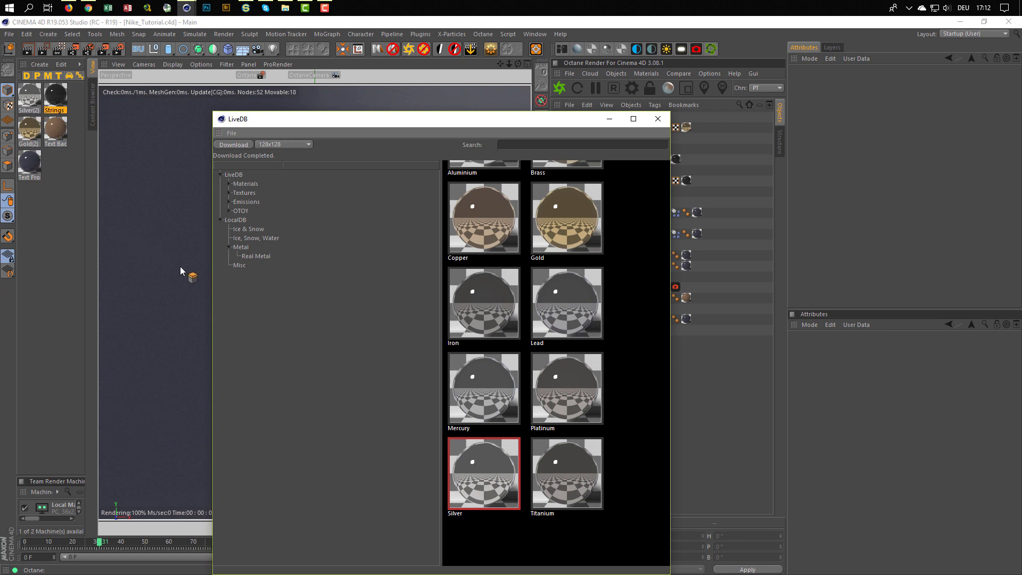
left_click(657, 120)
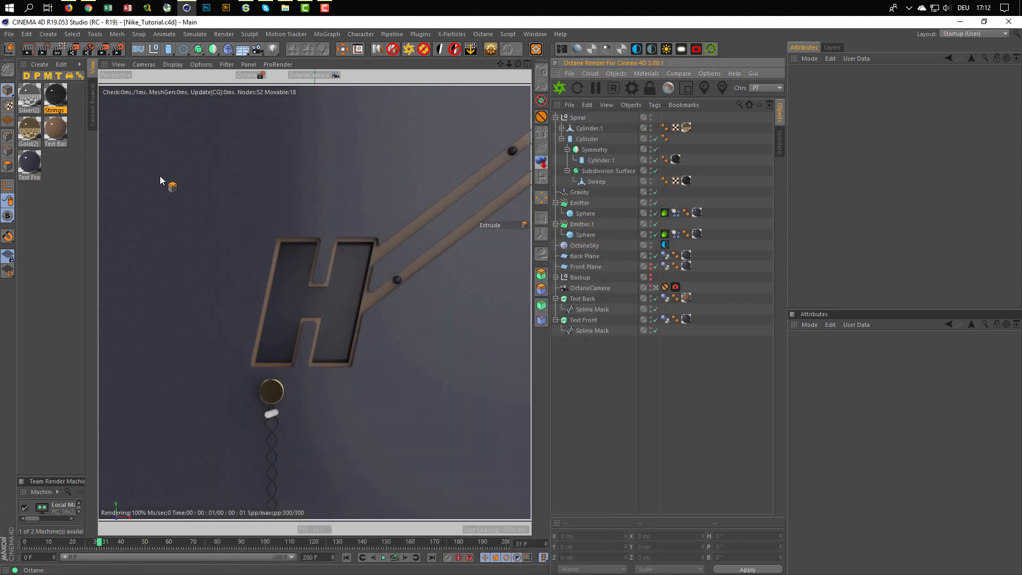
left_click(29, 101)
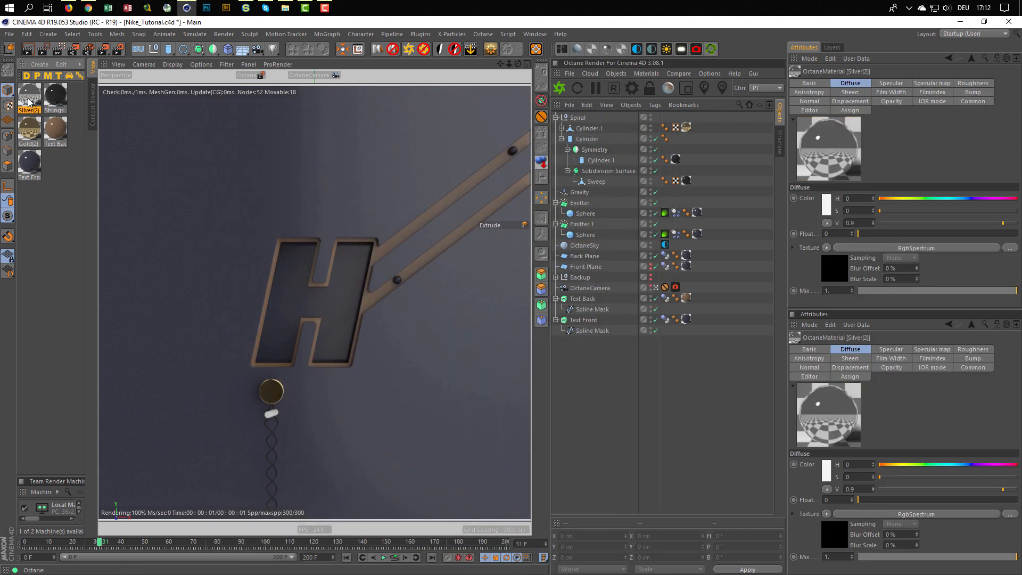
left_click_drag(30, 101, 591, 142)
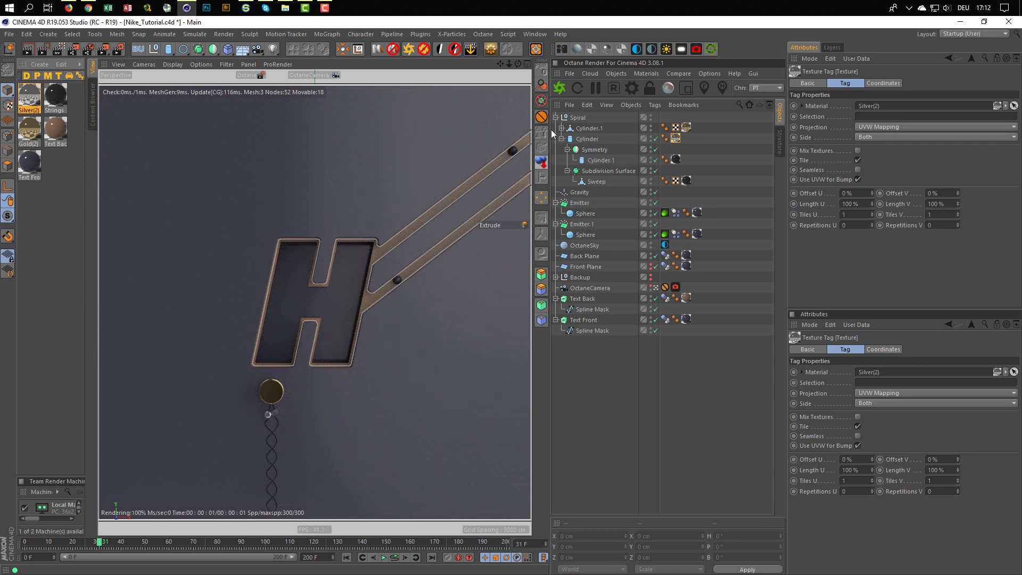
- Open the Silver(2) material's nodes and set the FloatTexture feeding Roughness to 0.05
left_click(563, 50)
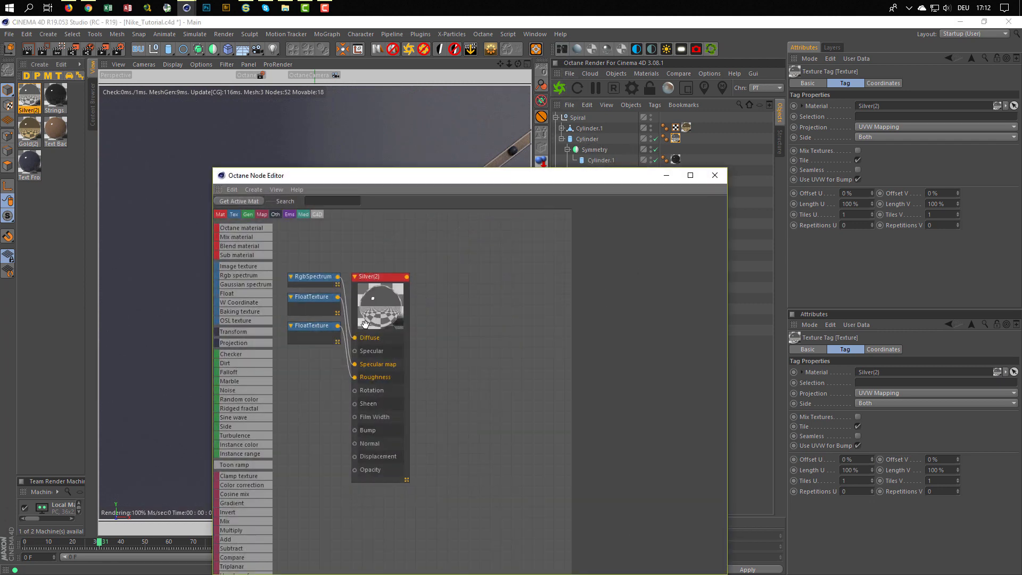
left_click(307, 329)
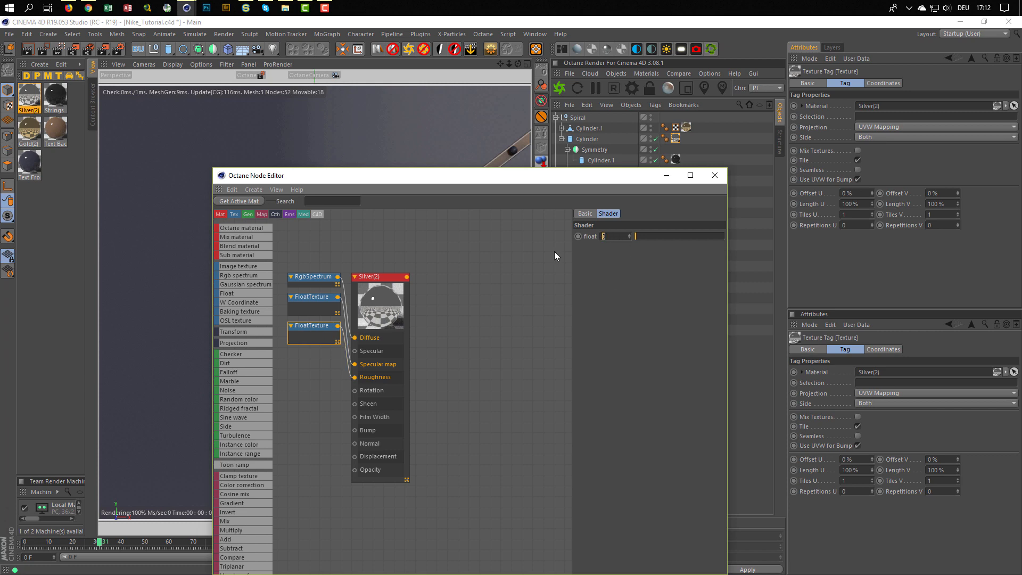
type("0.05")
key("Return")
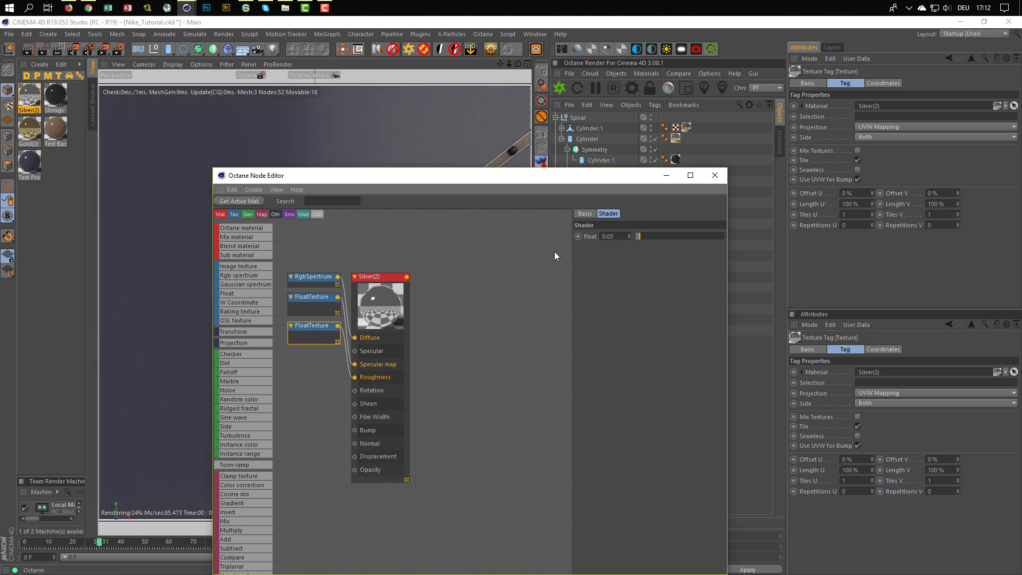
left_click_drag(610, 237, 622, 237)
type("1")
key("Return")
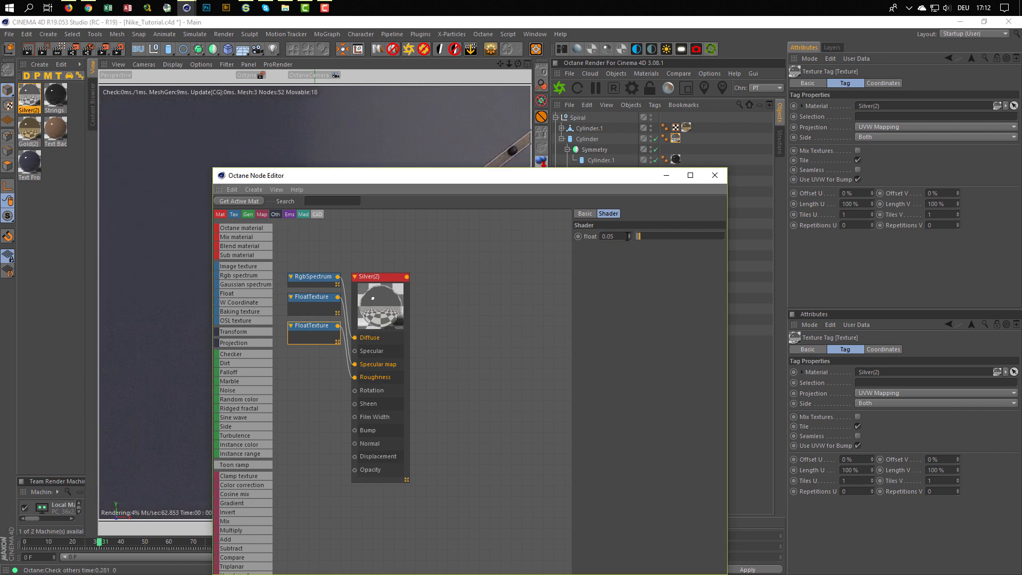
- Close the Silver(2) material's nodes and save the scene, leaving nothing selected
left_click(715, 175)
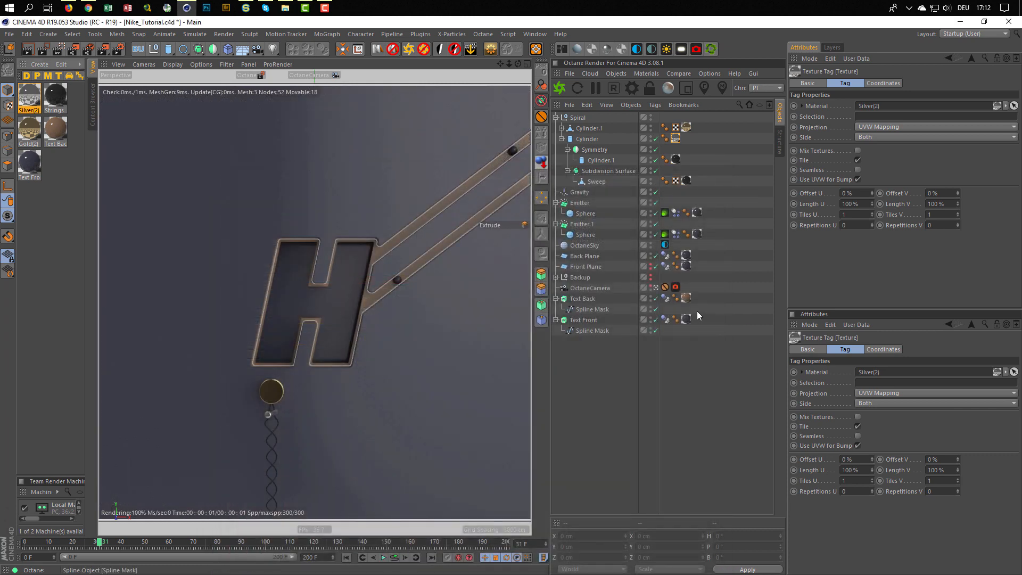
key("ctrl+s")
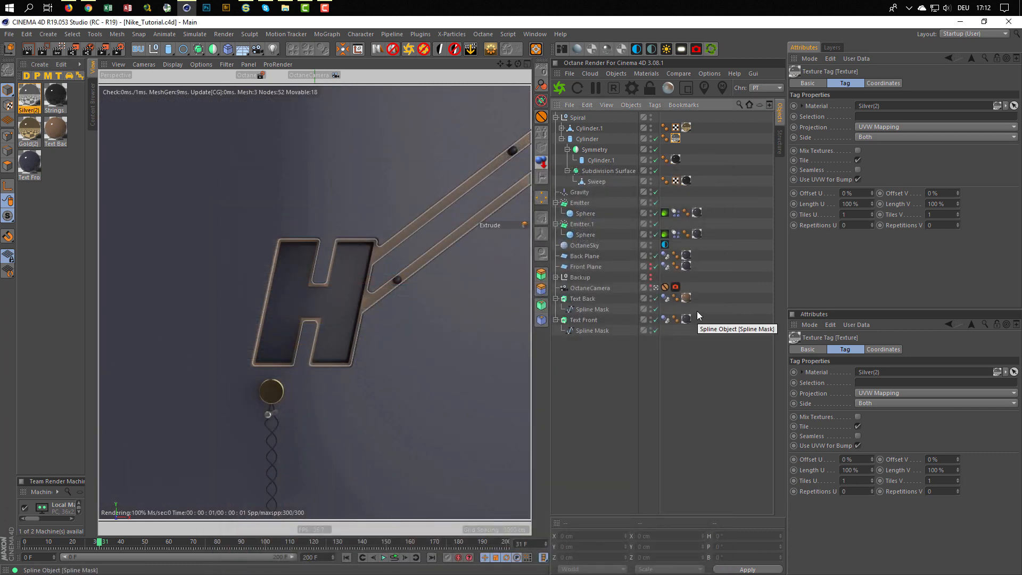
left_click(649, 362)
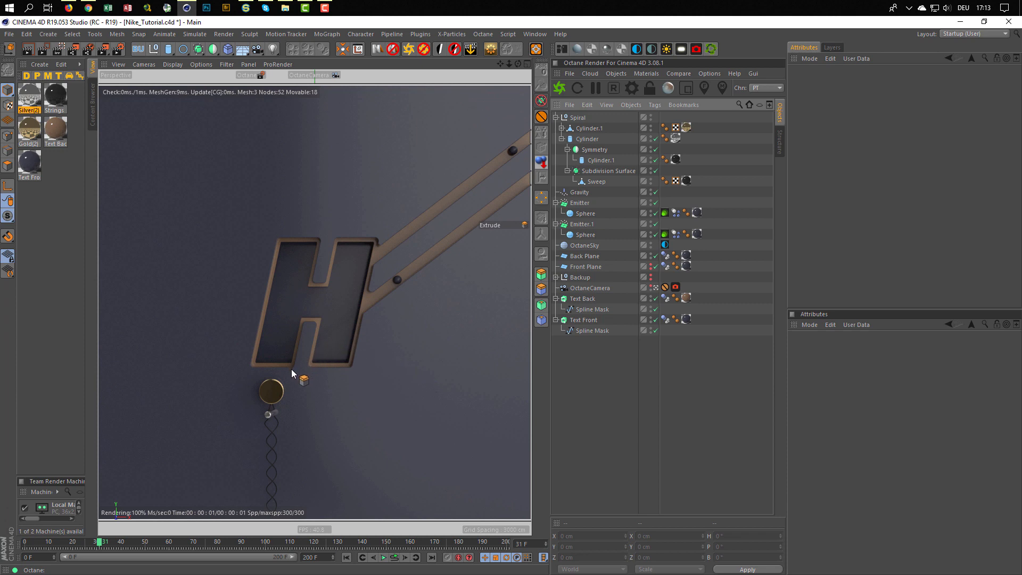
- Compare the rendered disc and rod below the H with the Nike.gif reference, including its frame 8
scroll(353, 331, "up", 6)
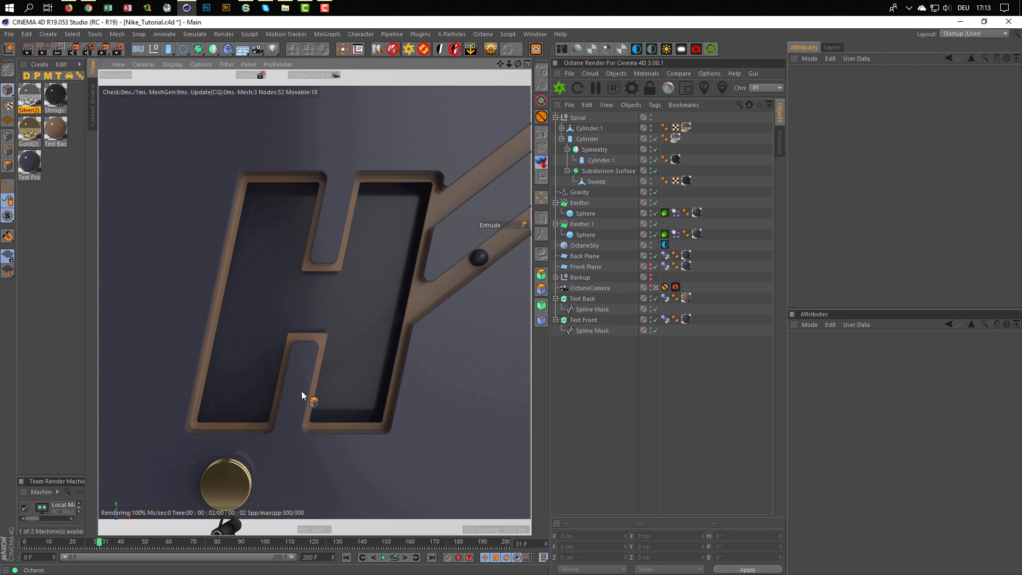
left_click_drag(301, 391, 213, 407, "alt")
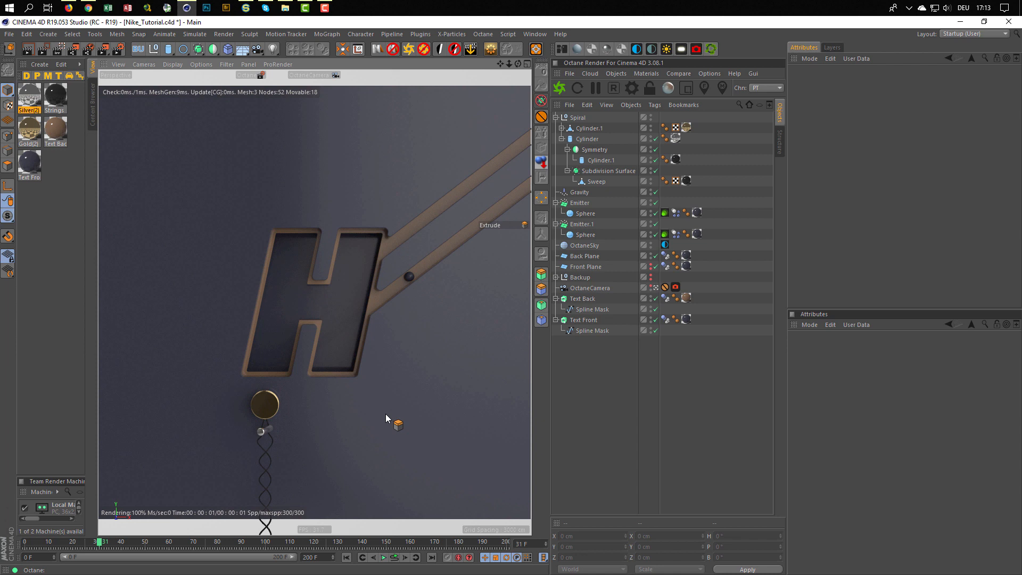
key("shift+F6")
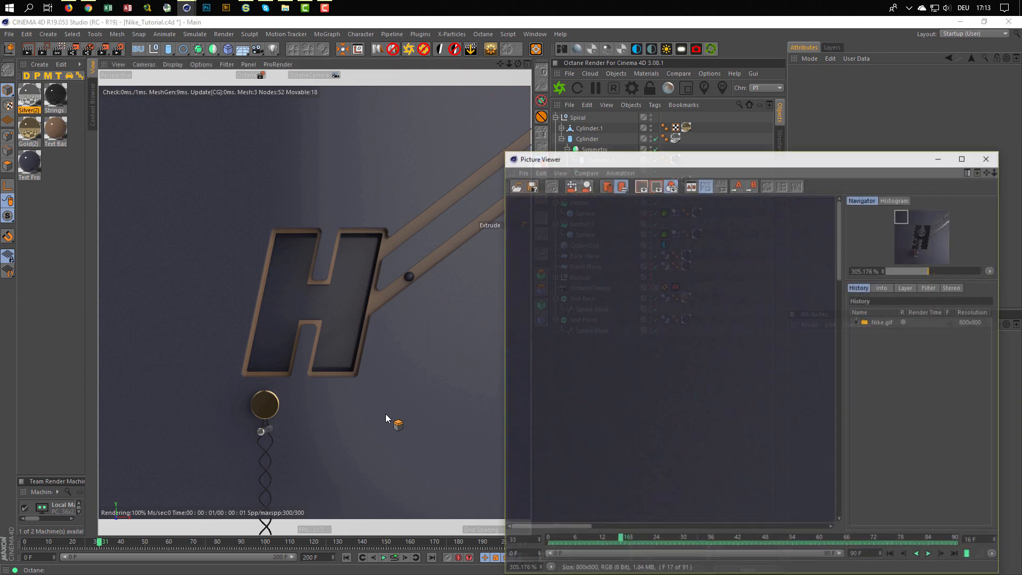
scroll(756, 409, "down", 3)
scroll(756, 410, "down", 4)
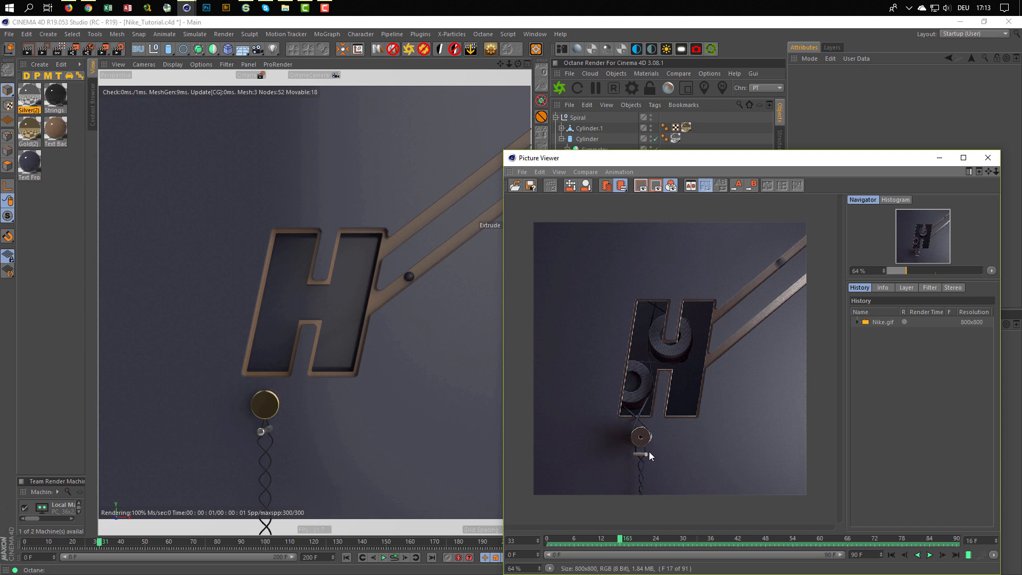
scroll(650, 452, "up", 5)
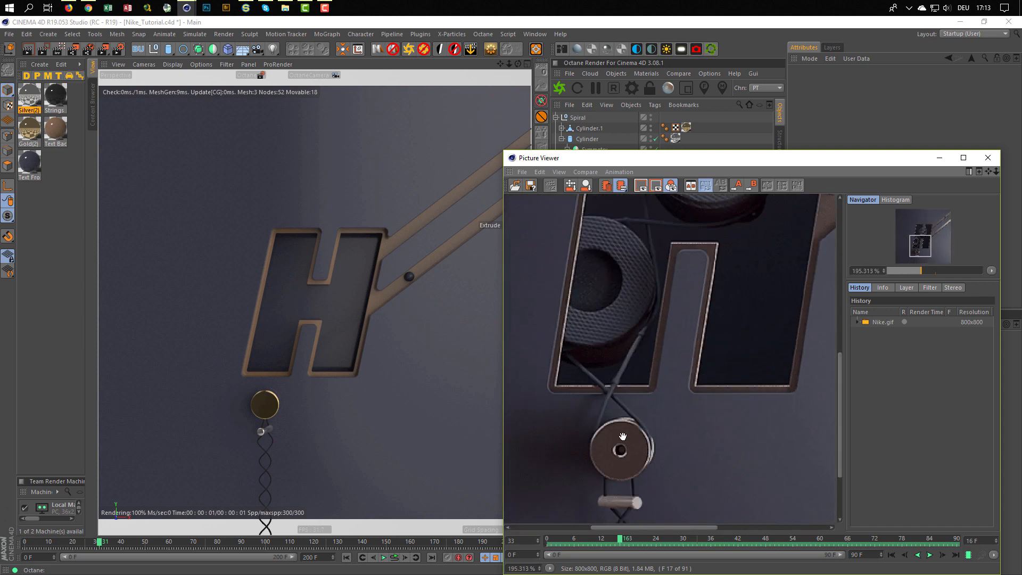
scroll(623, 435, "down", 1)
left_click_drag(620, 539, 583, 551)
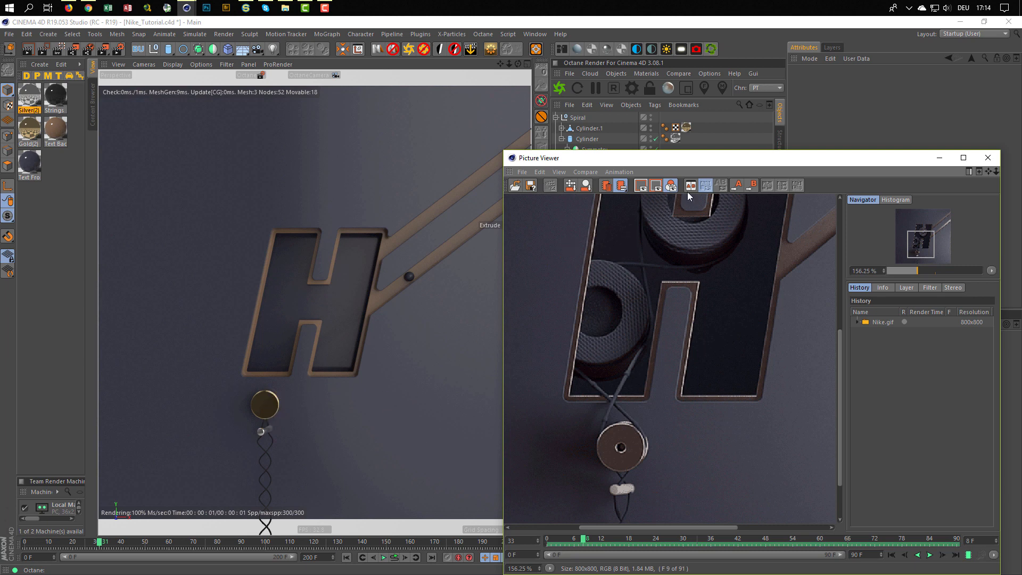
left_click_drag(723, 158, 706, 352)
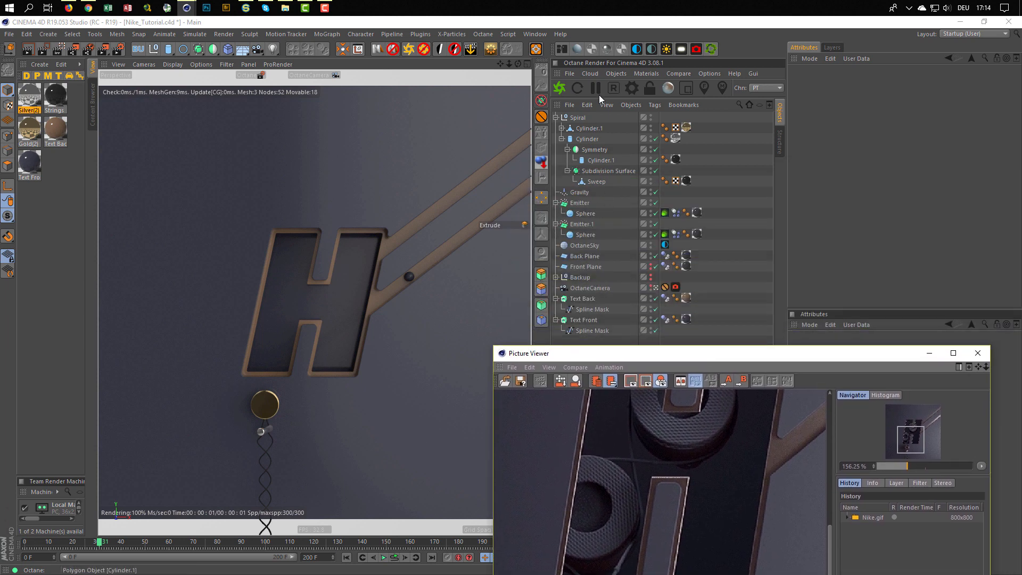
- Download the Copper material from LocalDB's Real Metal category and replace the gold on the disc, Cylinder.1 under Spiral, with it
left_click(637, 75)
left_click(649, 88)
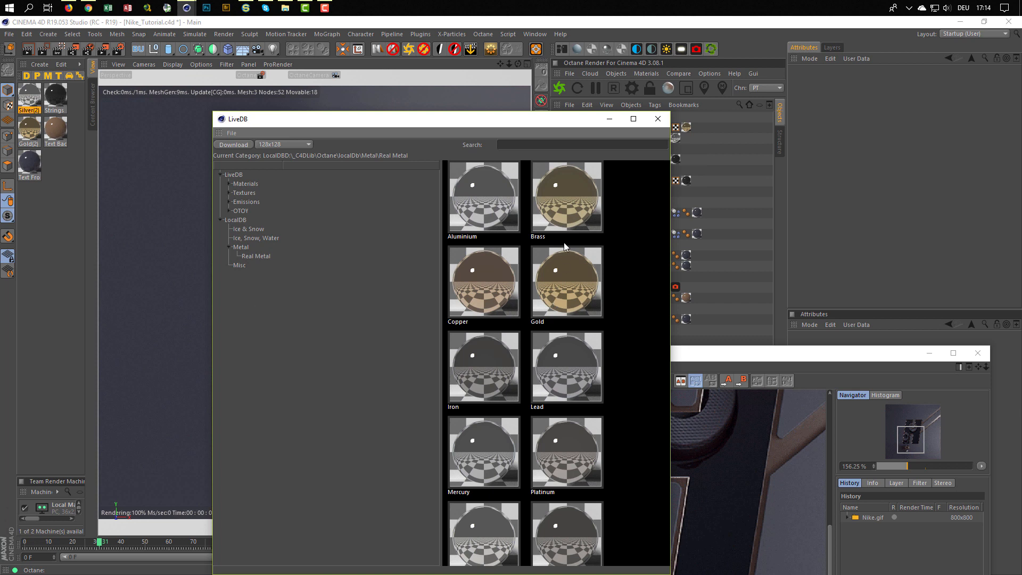
left_click(573, 209)
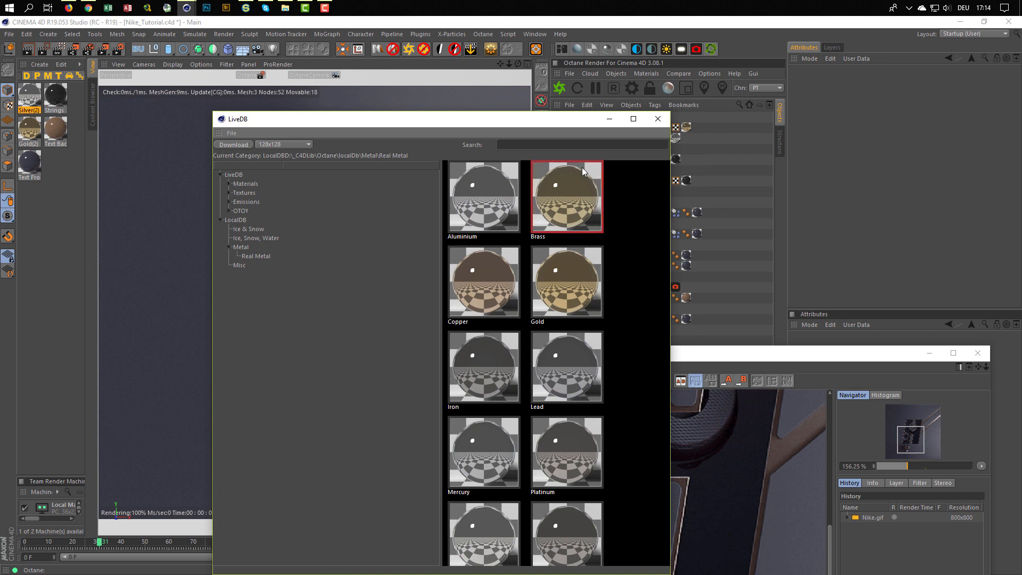
left_click_drag(571, 120, 777, 89)
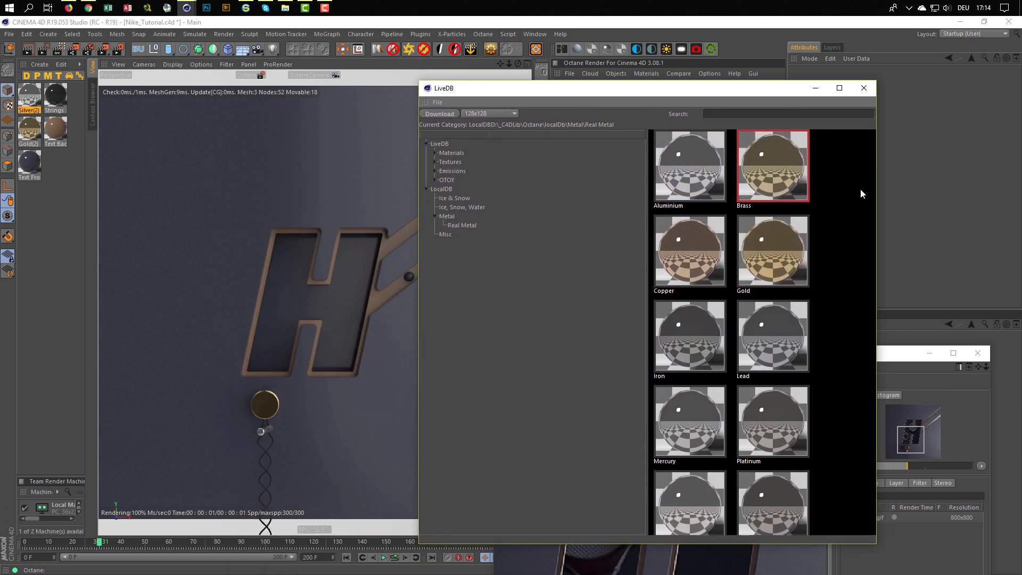
left_click(699, 249)
left_click(440, 114)
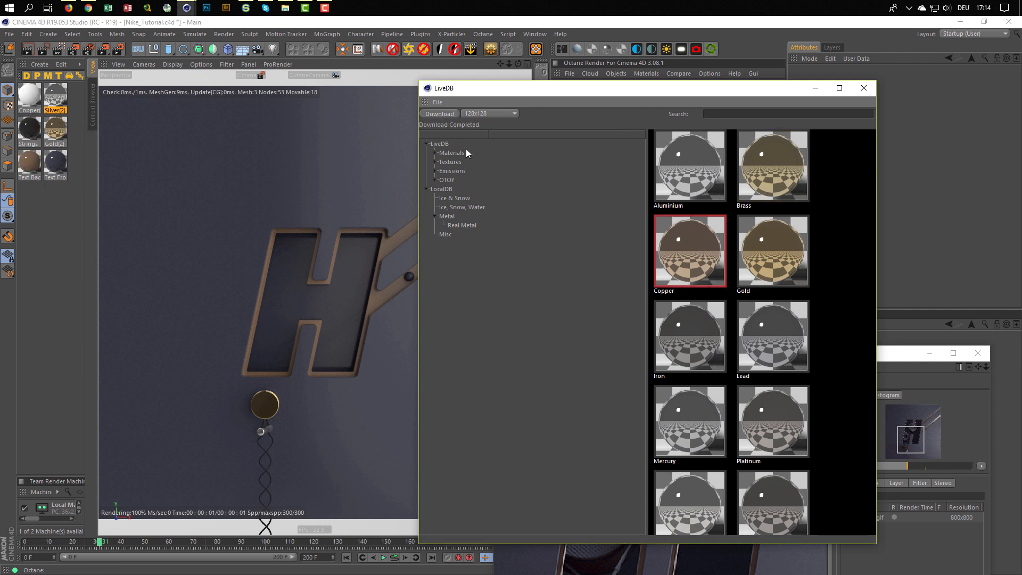
left_click_drag(770, 92, 817, 273)
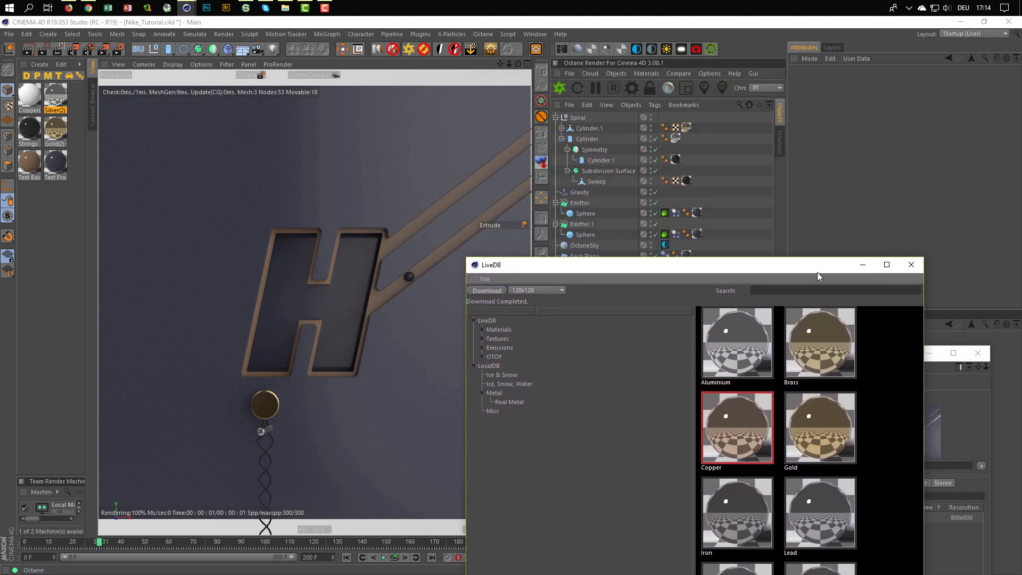
left_click(314, 180)
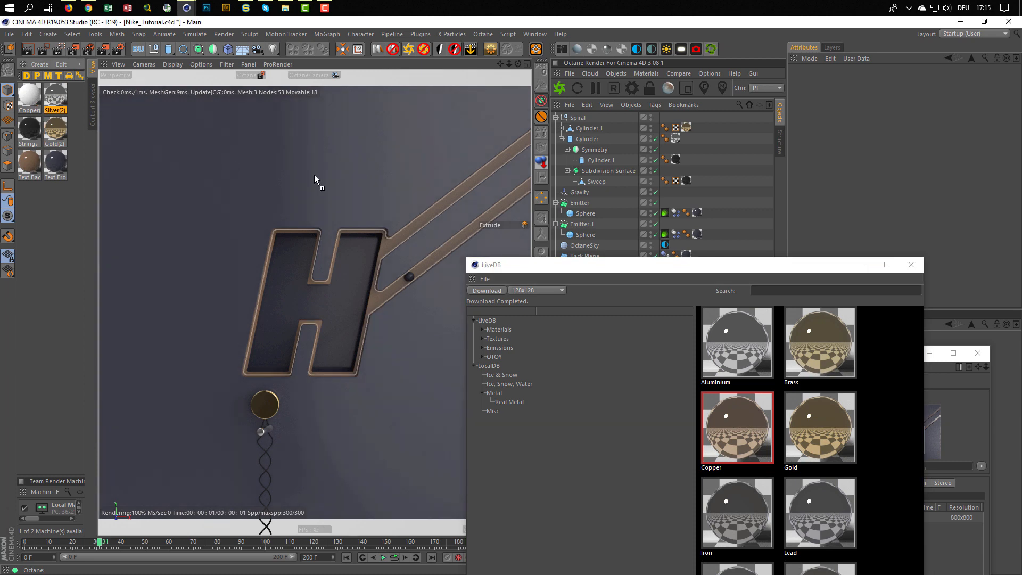
left_click_drag(314, 180, 688, 130)
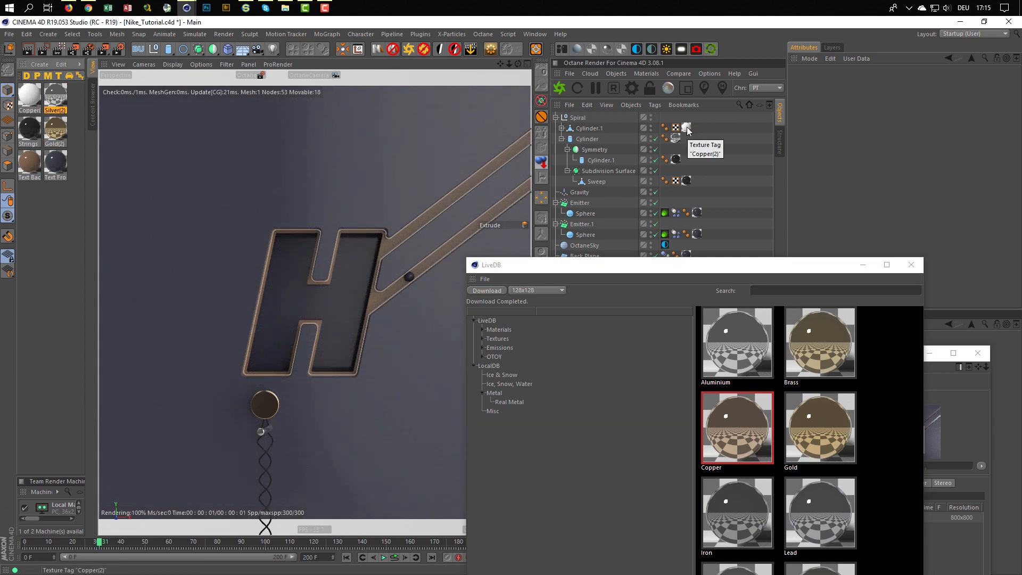
left_click(686, 128)
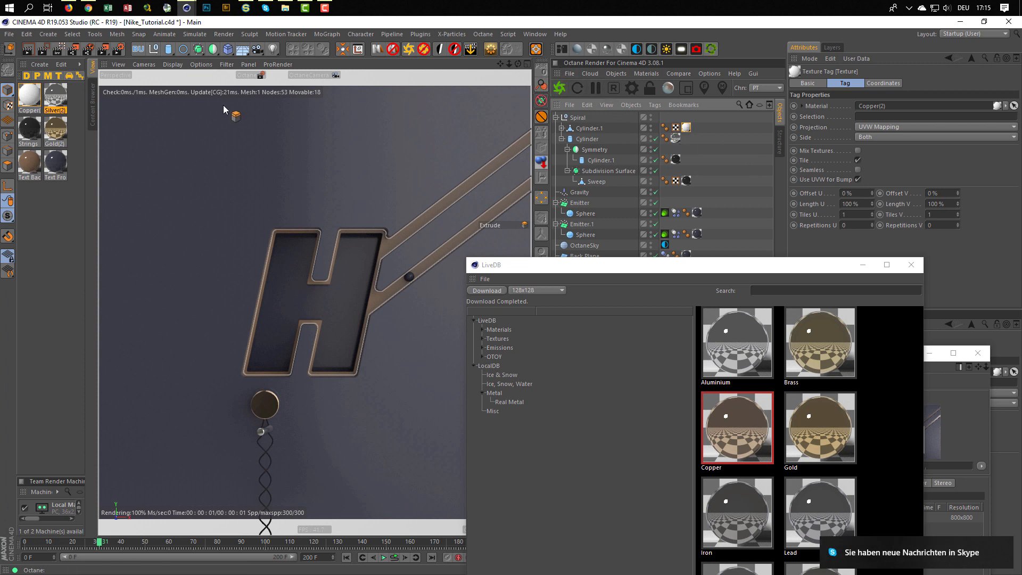
- Open the Copper(2) material's nodes and set the FloatTexture feeding Roughness to 0.02
left_click(35, 93)
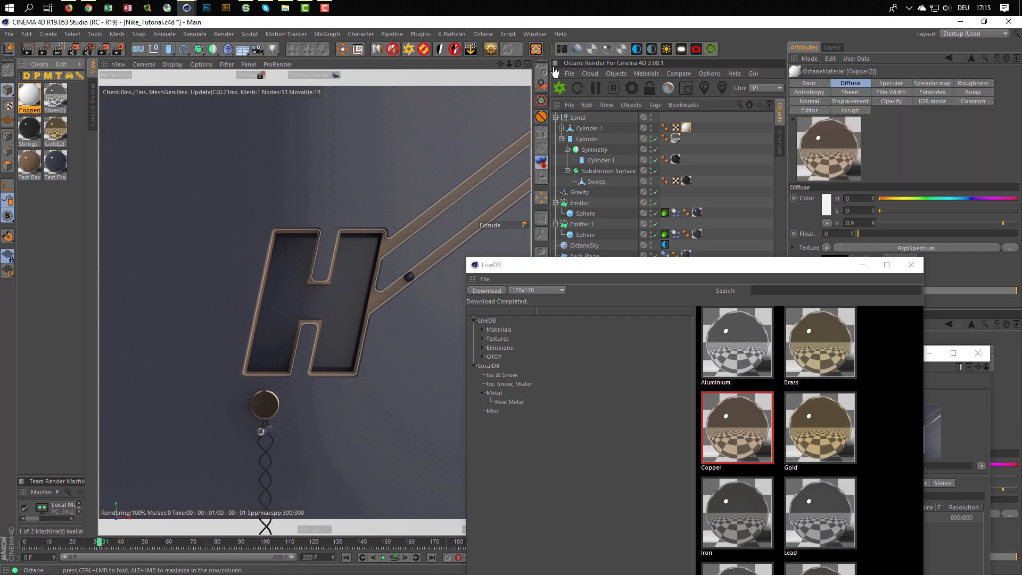
left_click(561, 50)
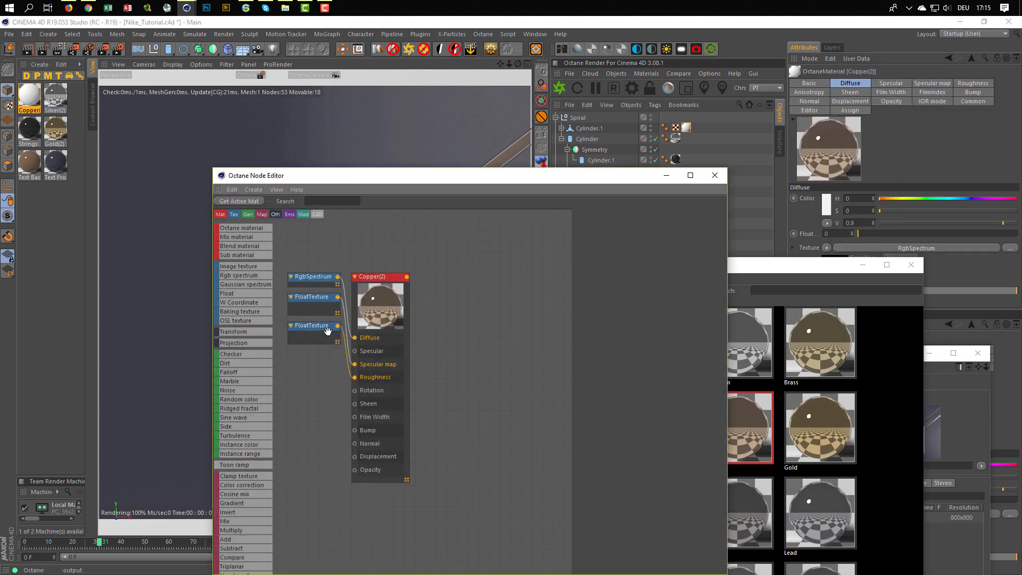
left_click_drag(318, 328, 314, 342)
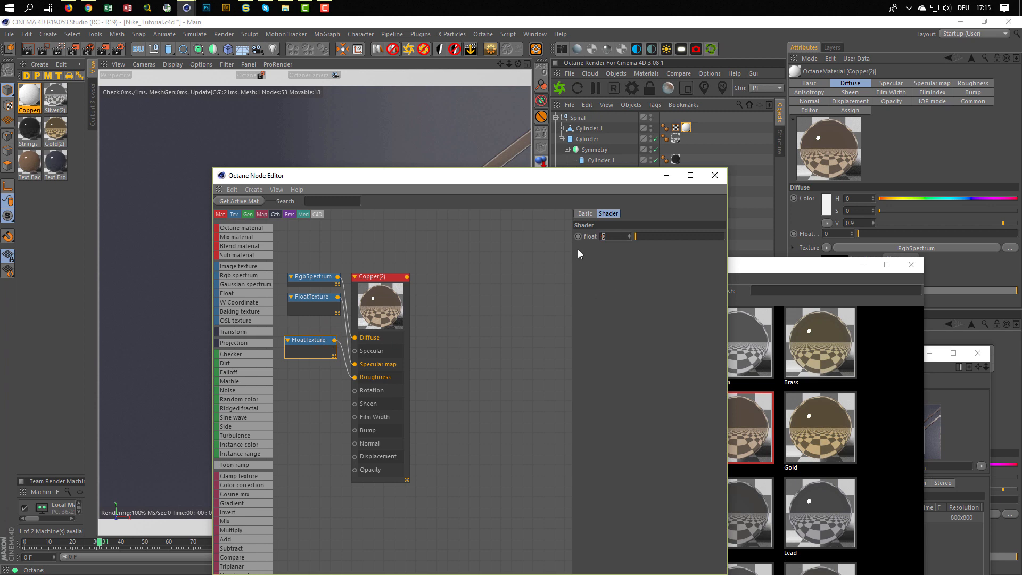
type("0.02")
key("Return")
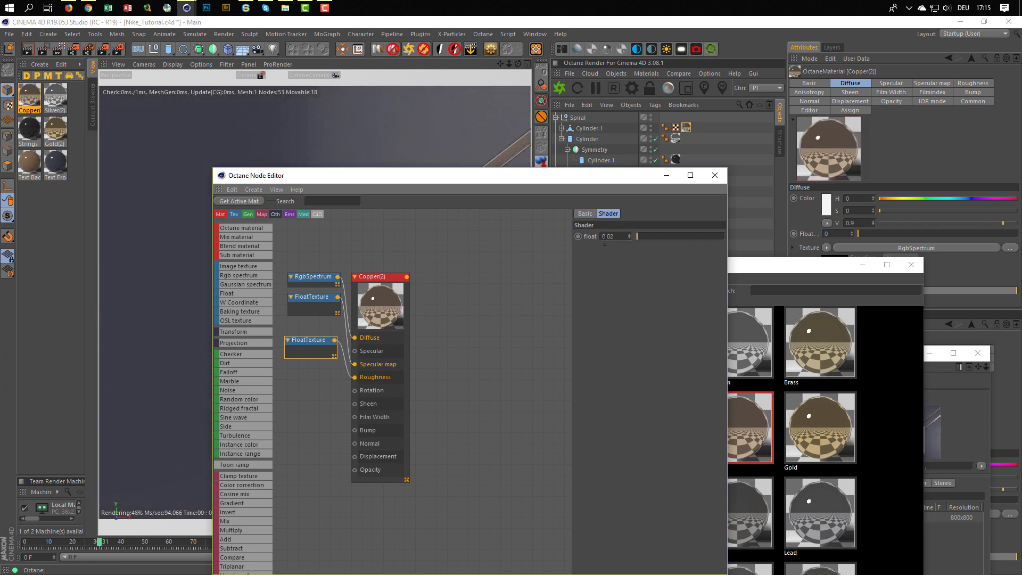
left_click(715, 175)
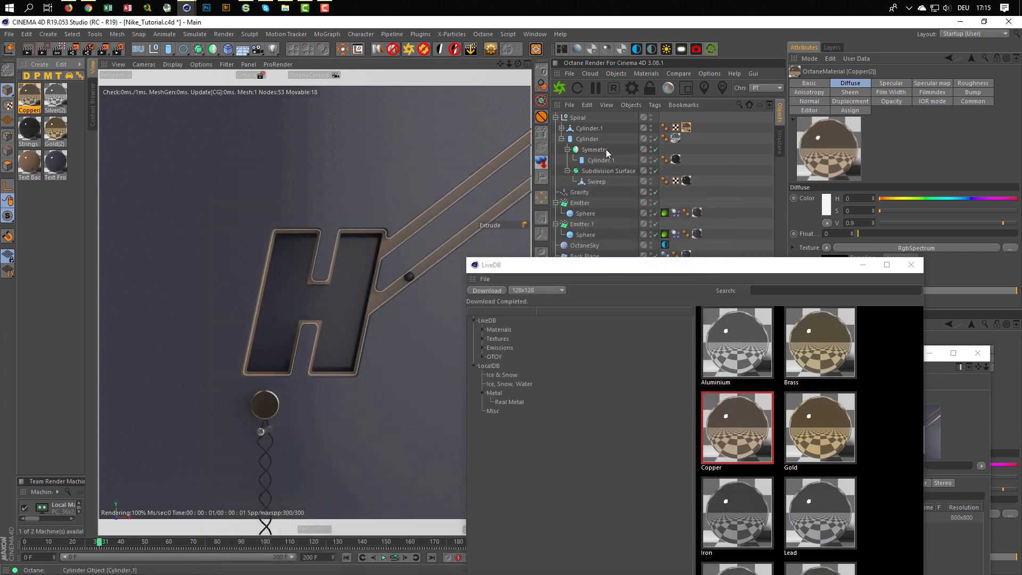
- Close the LiveDB and Picture Viewer windows and restart the Octane live render with nothing selected
left_click(686, 127)
left_click(560, 89)
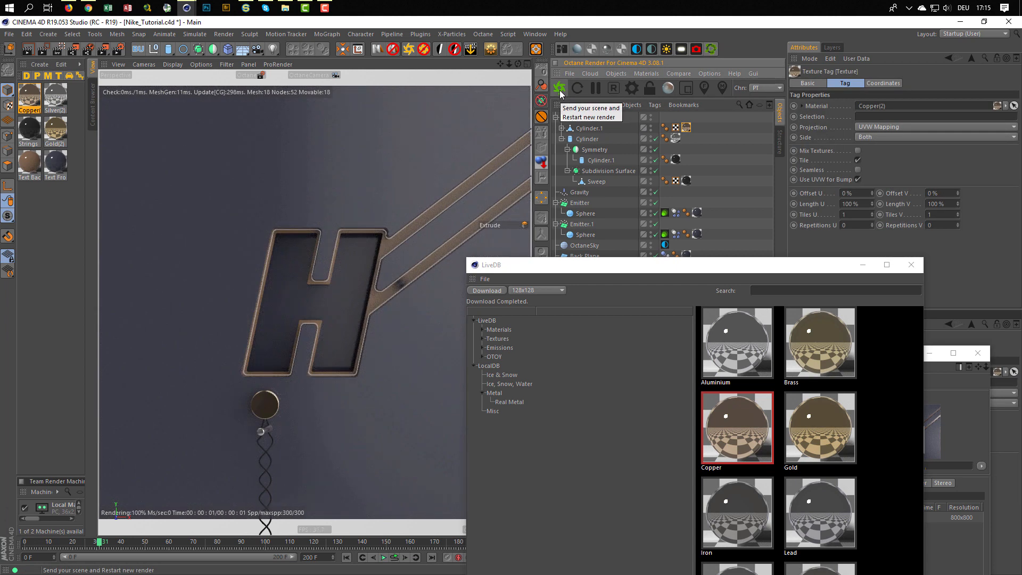
left_click(904, 264)
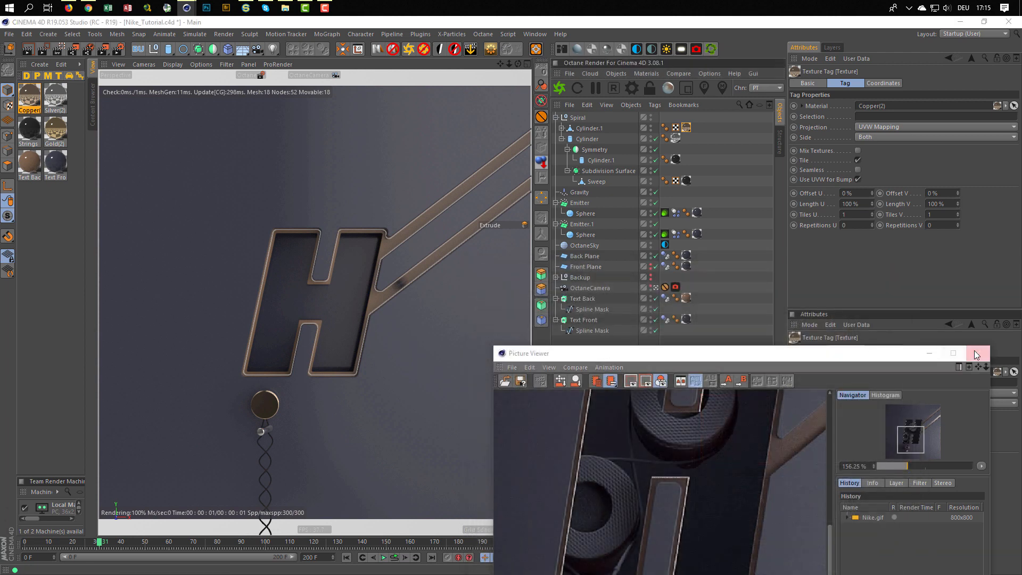
left_click(977, 353)
left_click(649, 375)
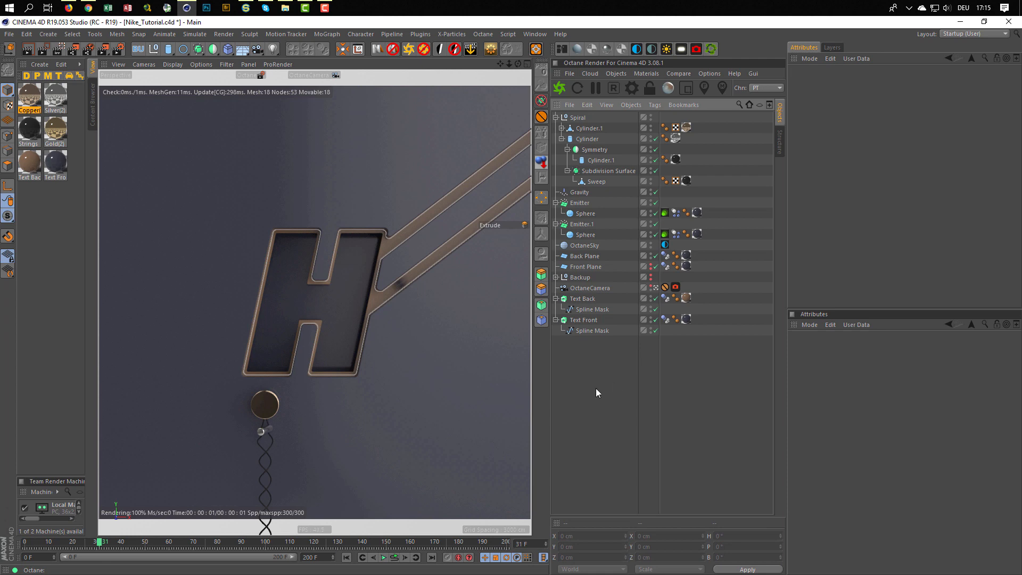
left_click(559, 87)
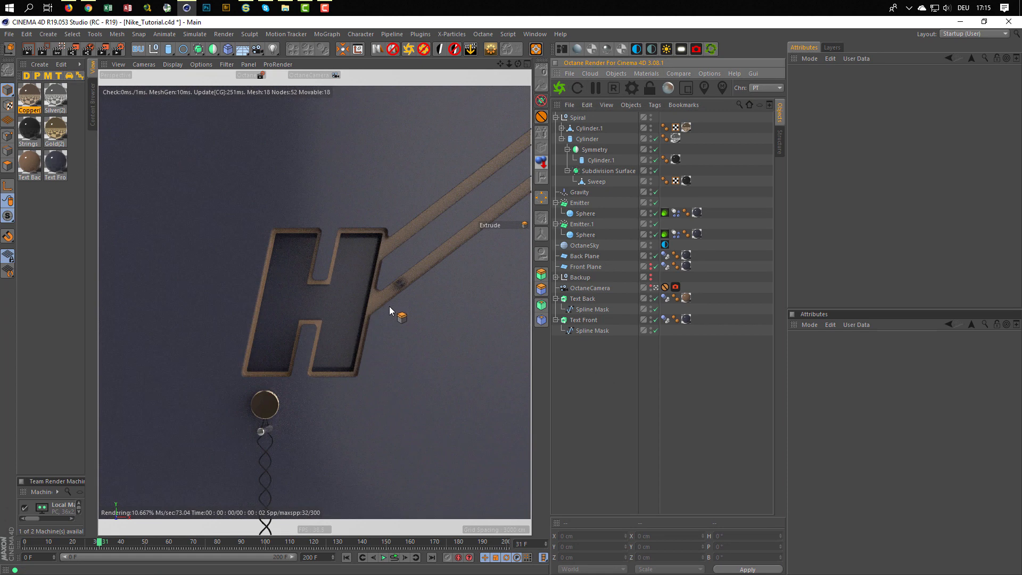